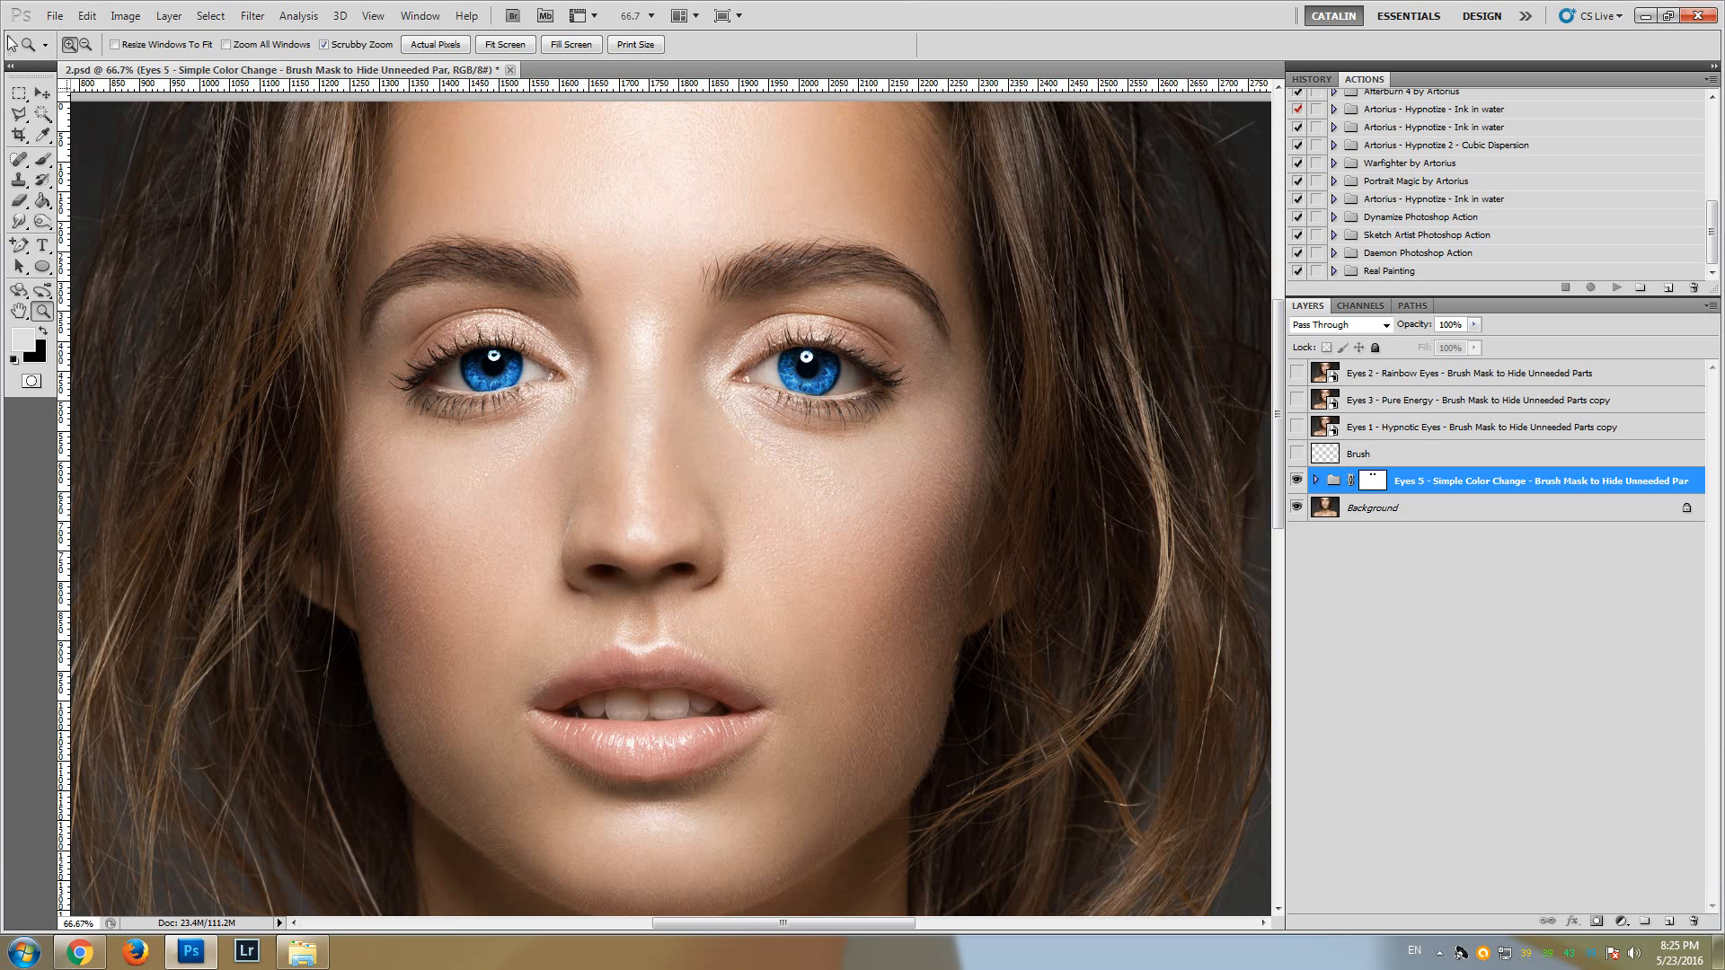
- Zoom to 100% on the eyes and compare the image with and without the Eyes 5 - Simple Color Change group
click(43, 92)
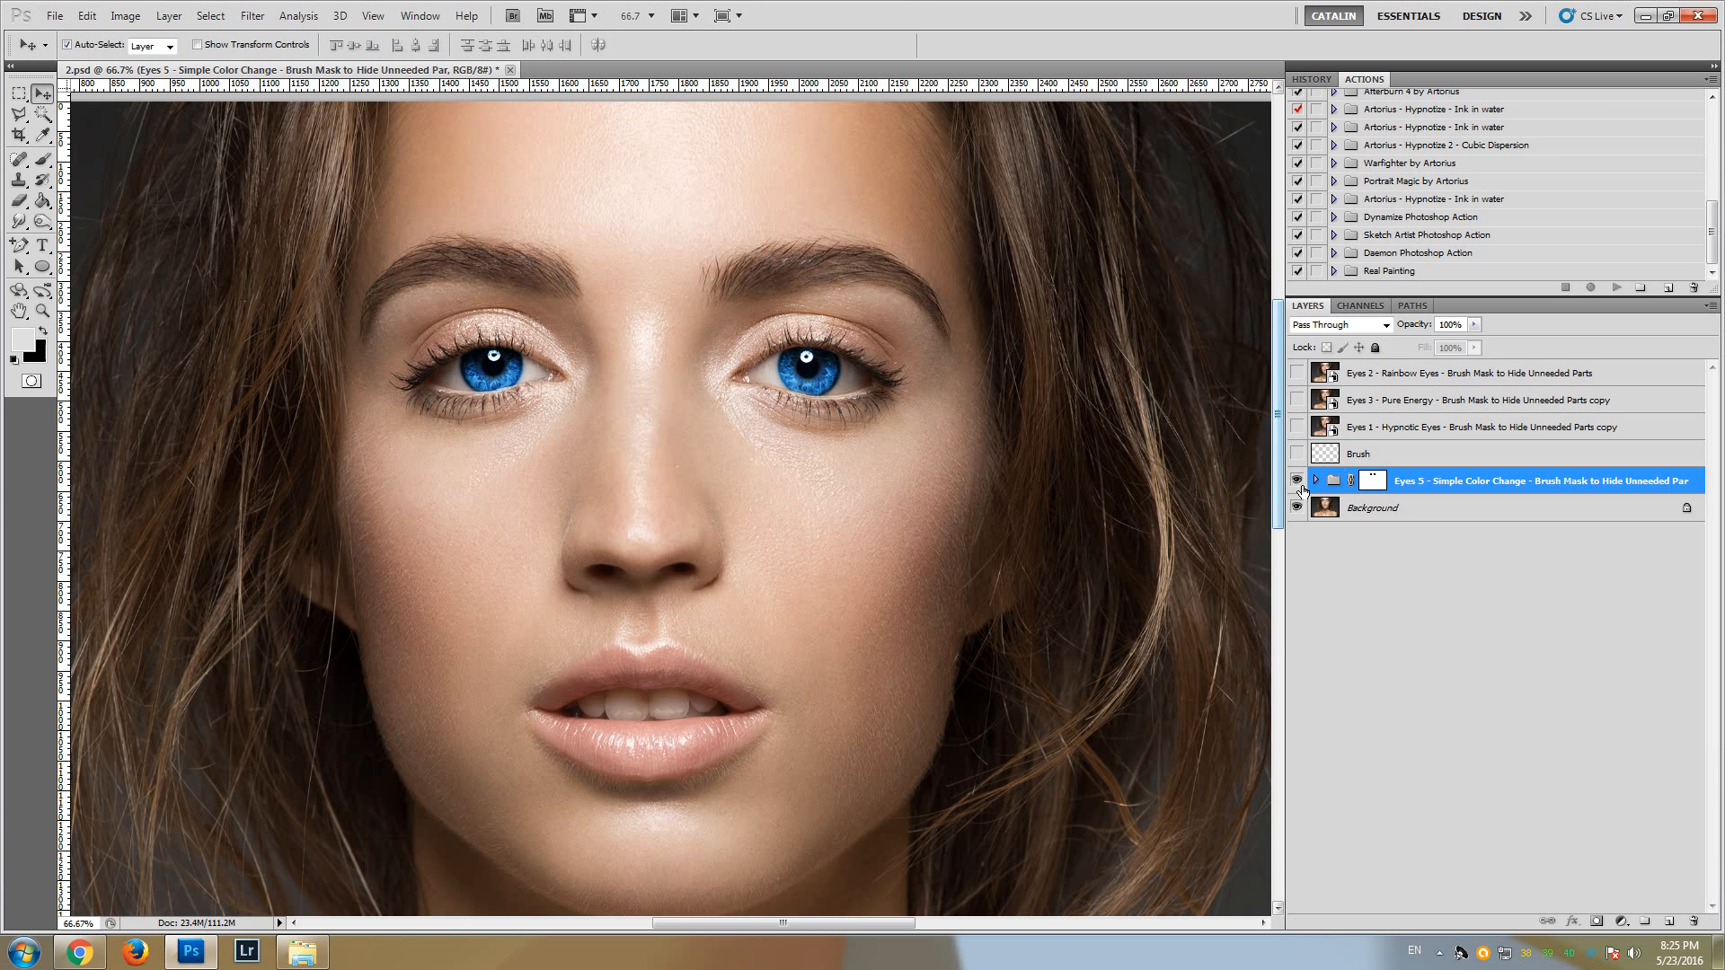
drag(1282, 468, 1280, 451)
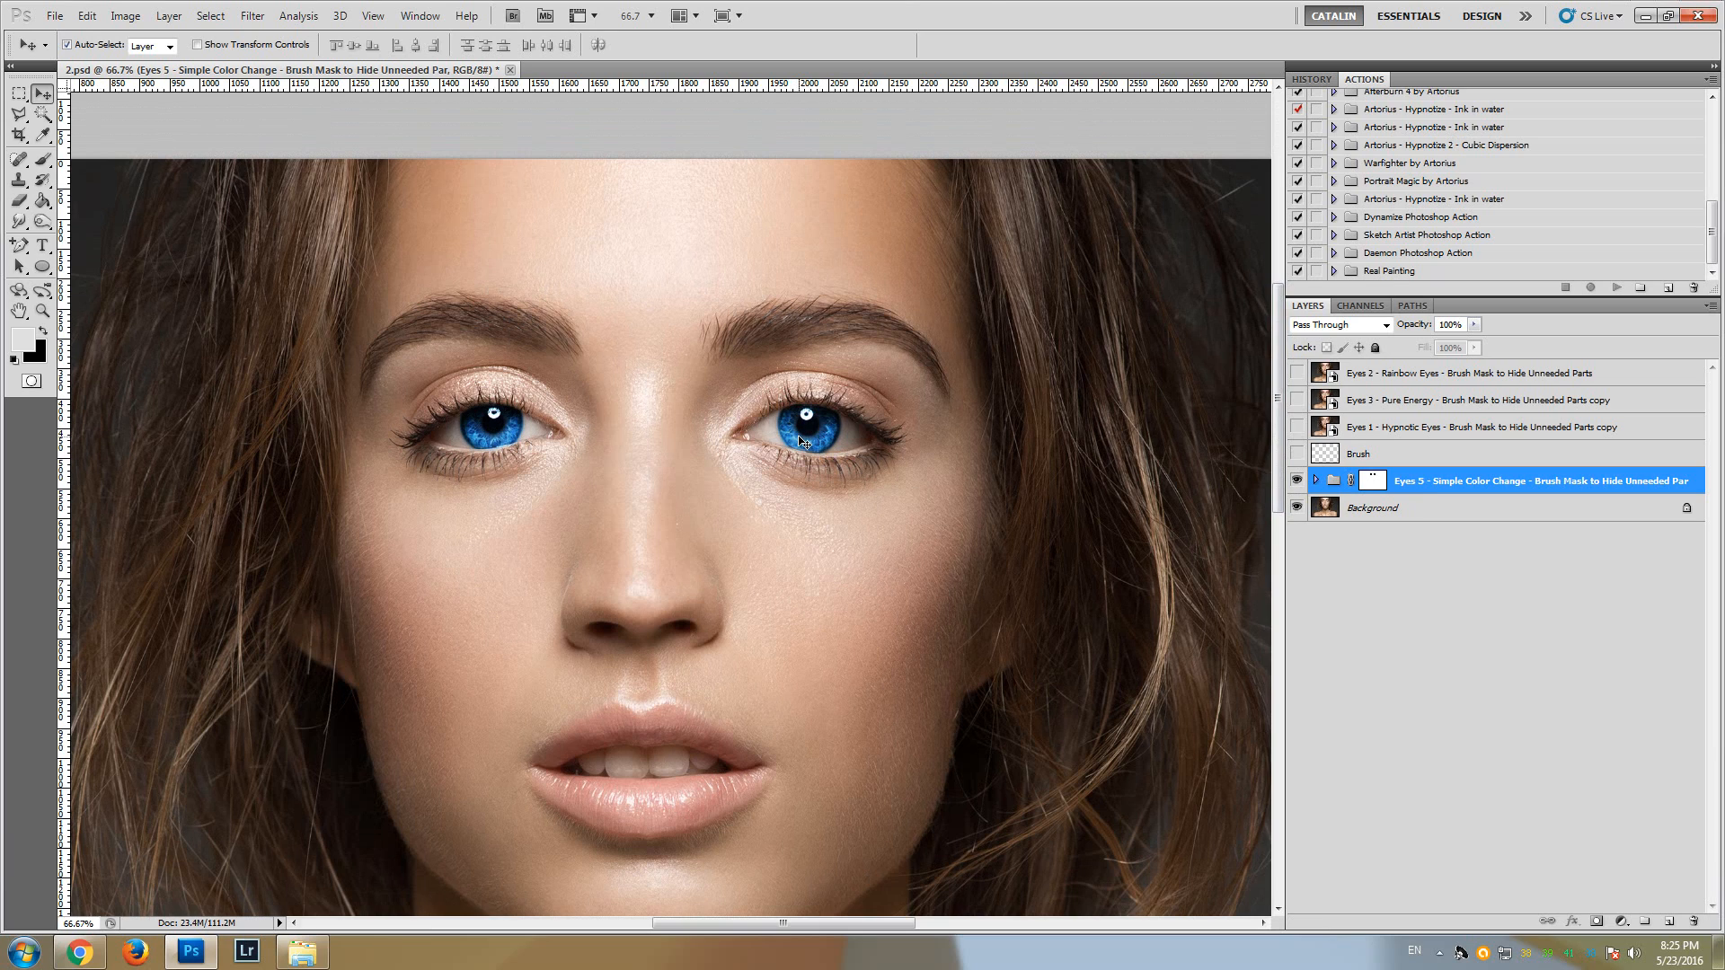
click(40, 314)
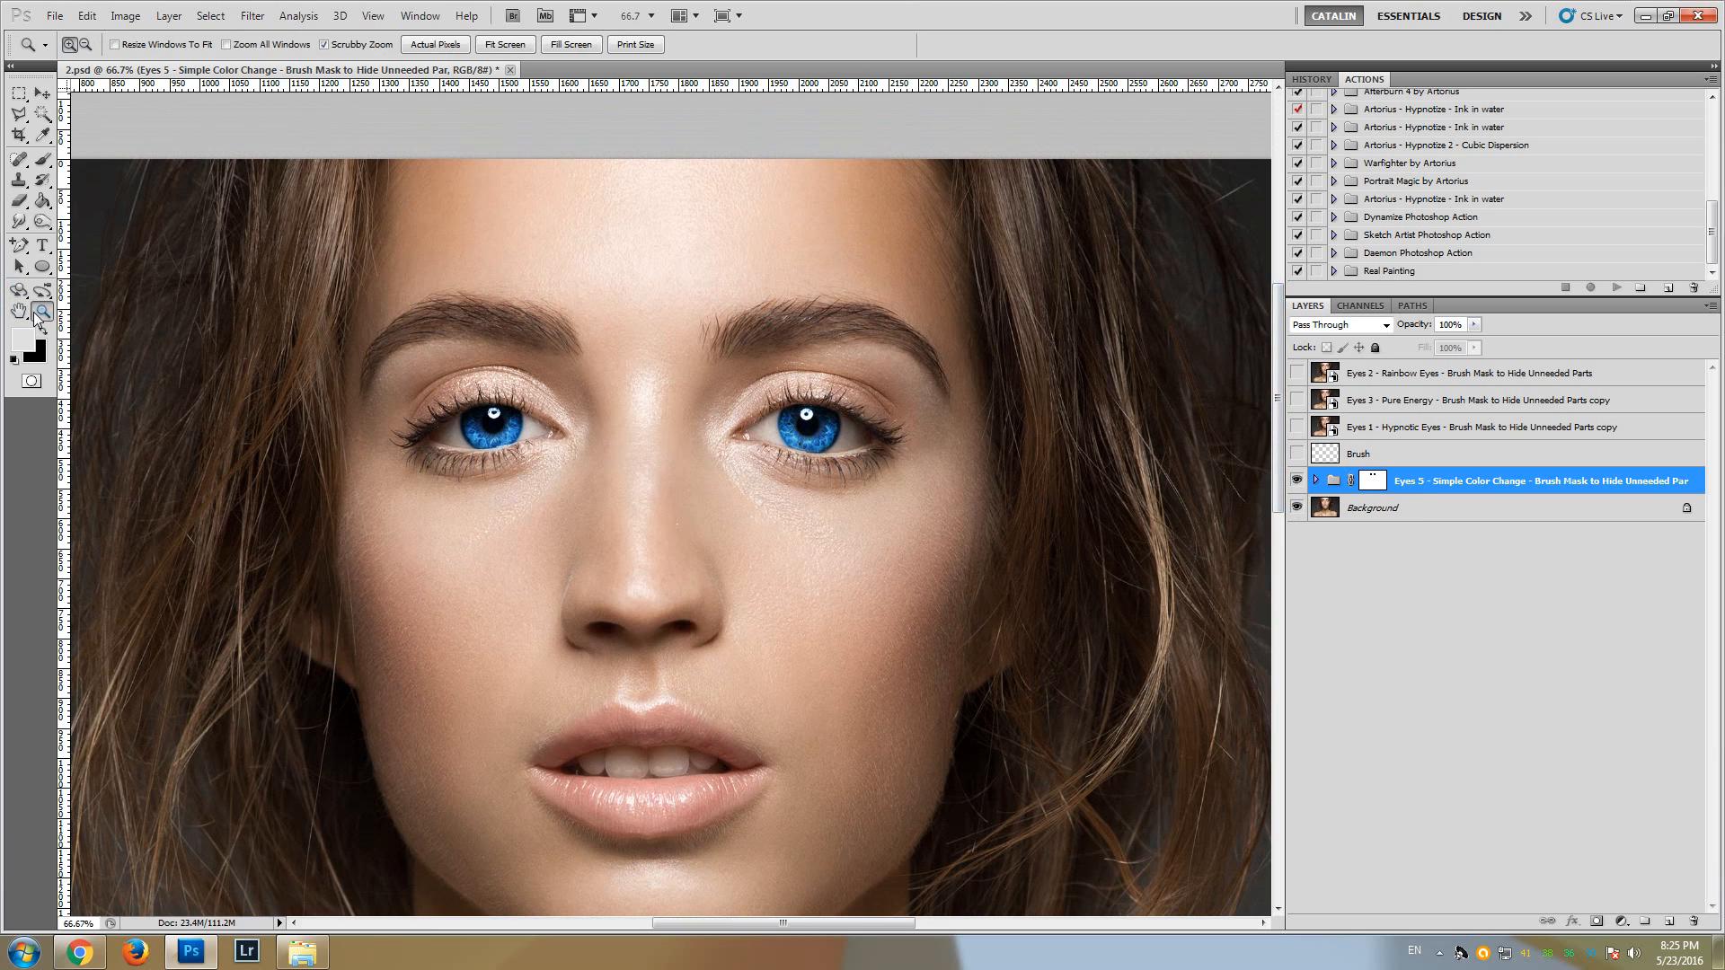
click(674, 386)
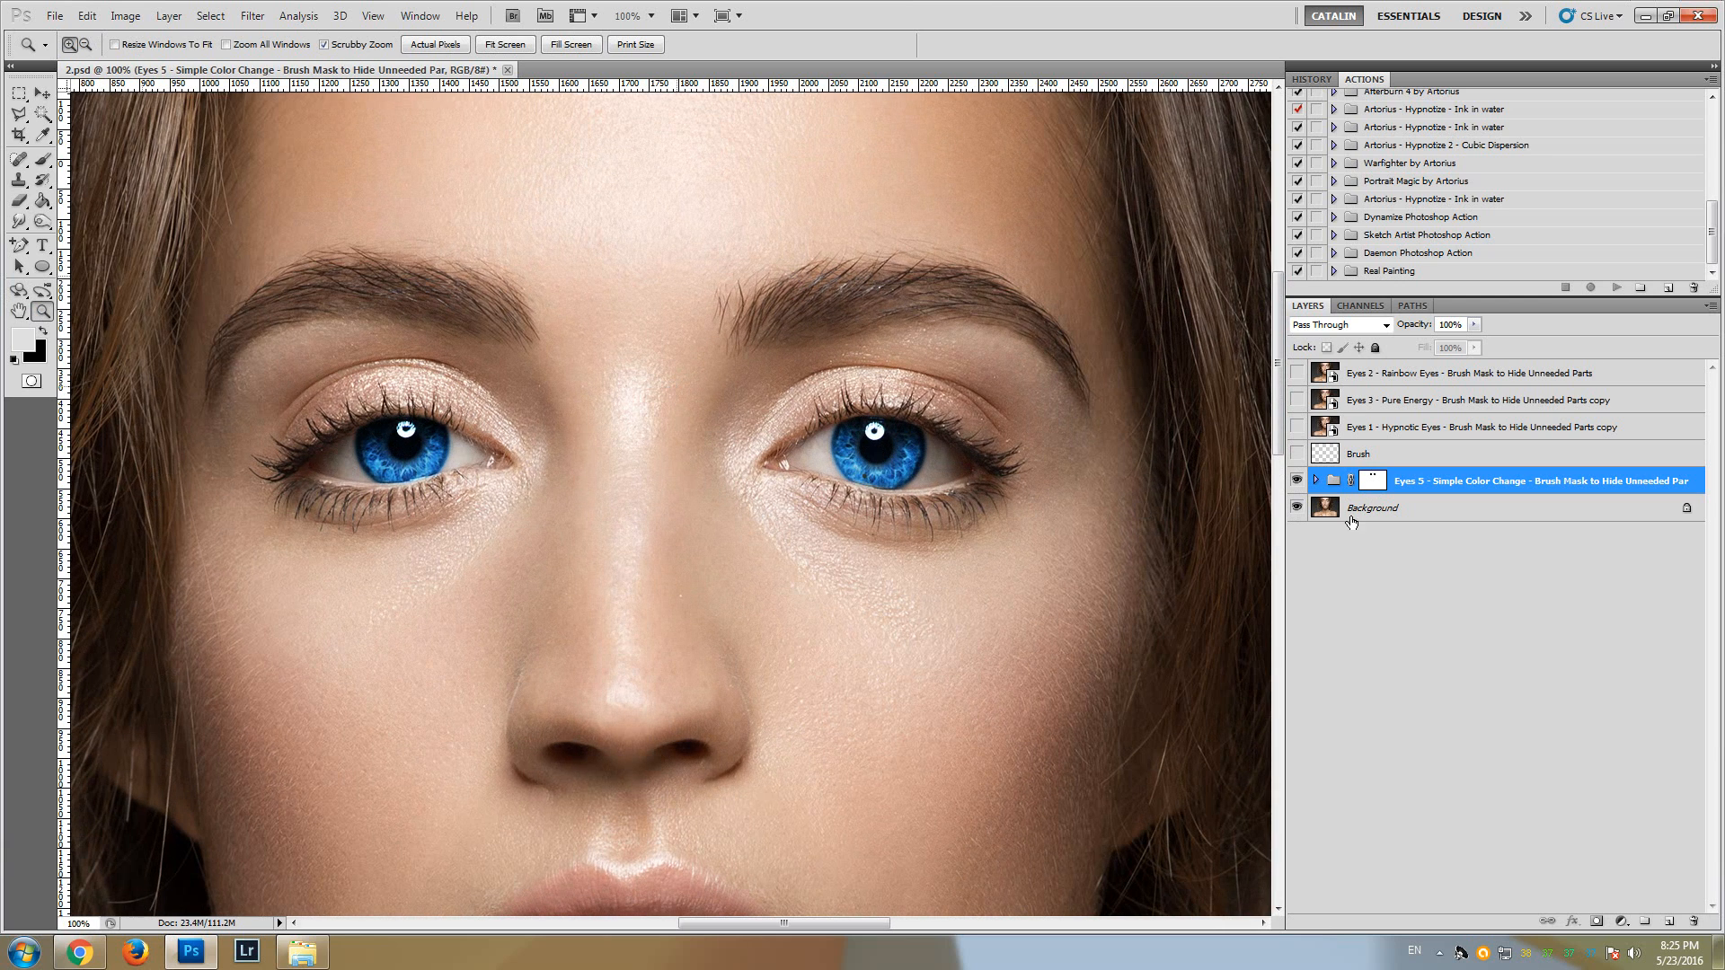
click(1297, 483)
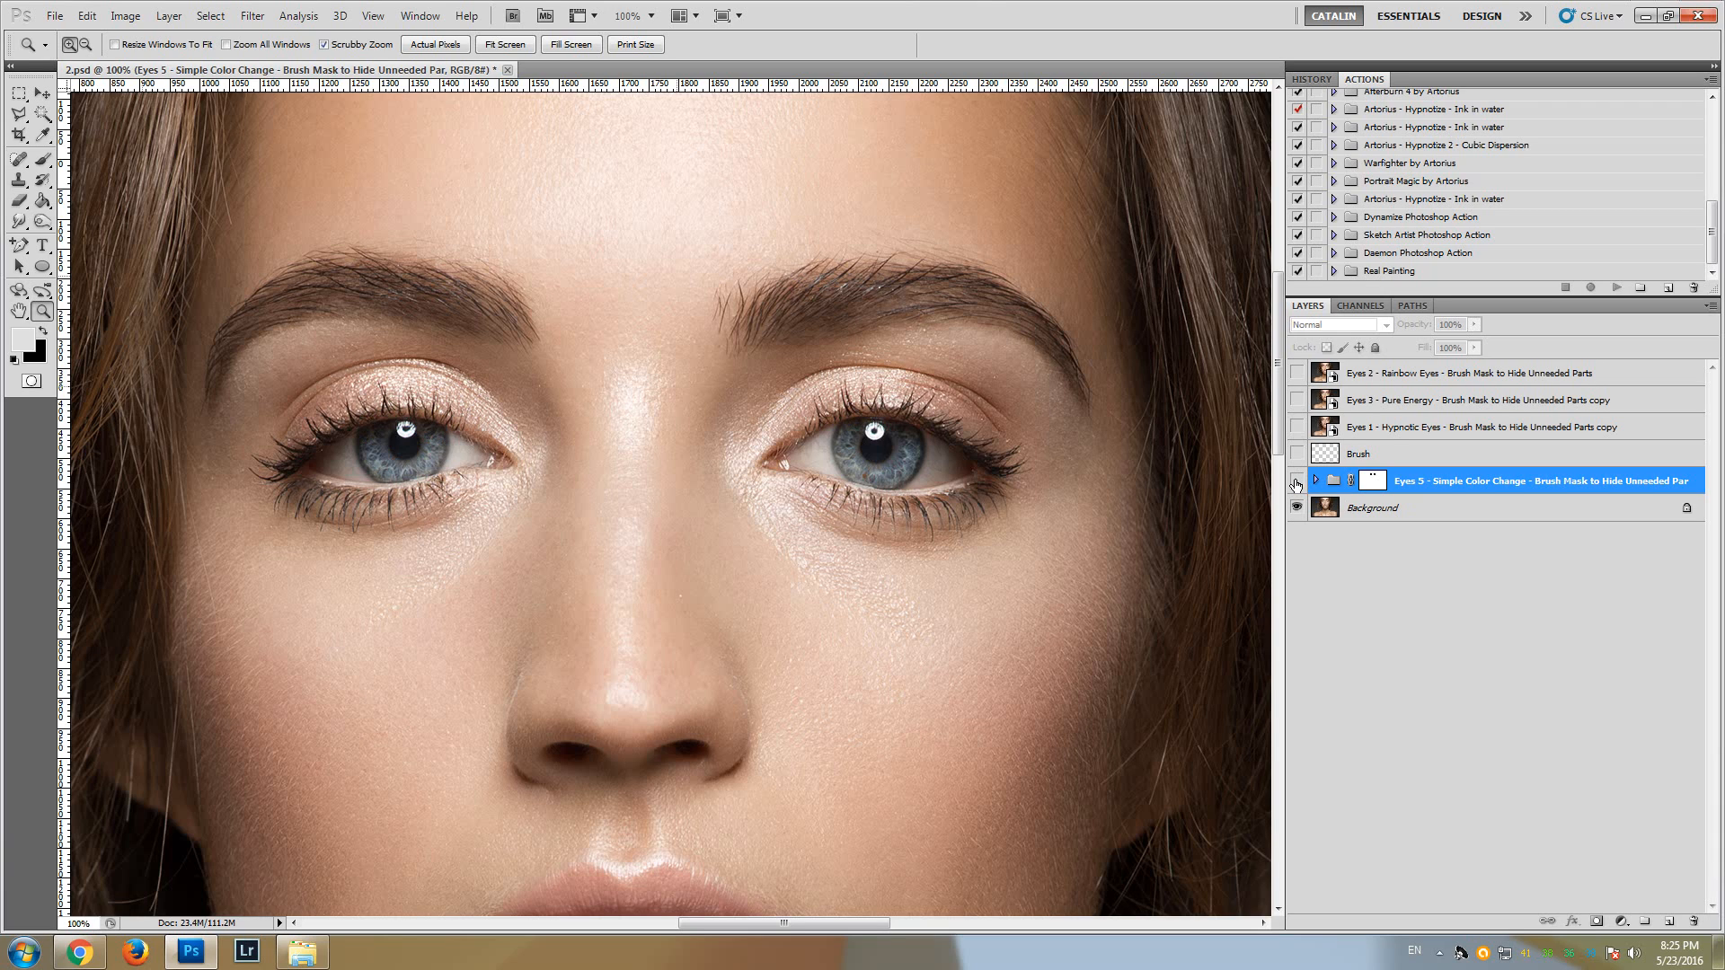
click(1297, 483)
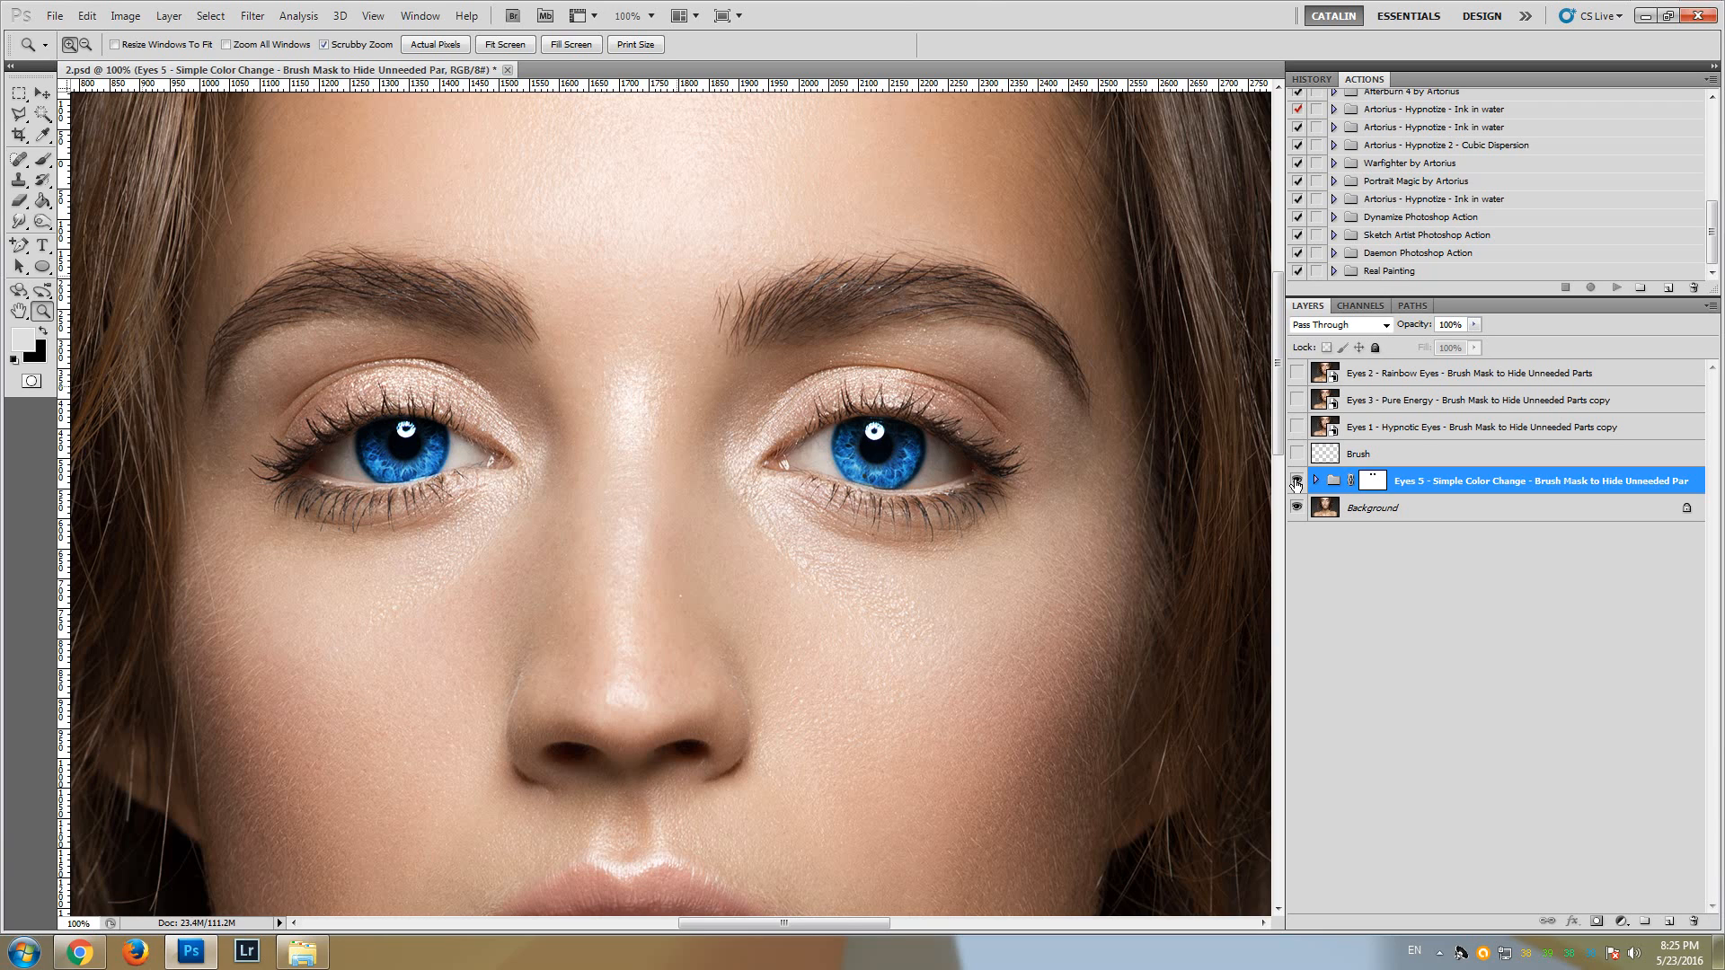
- Recolor the Eyes Inner Glow Color fill in the Eyes 5 - Simple Color Change group to green 95d038
click(1316, 481)
scroll(1279, 439, down, 1)
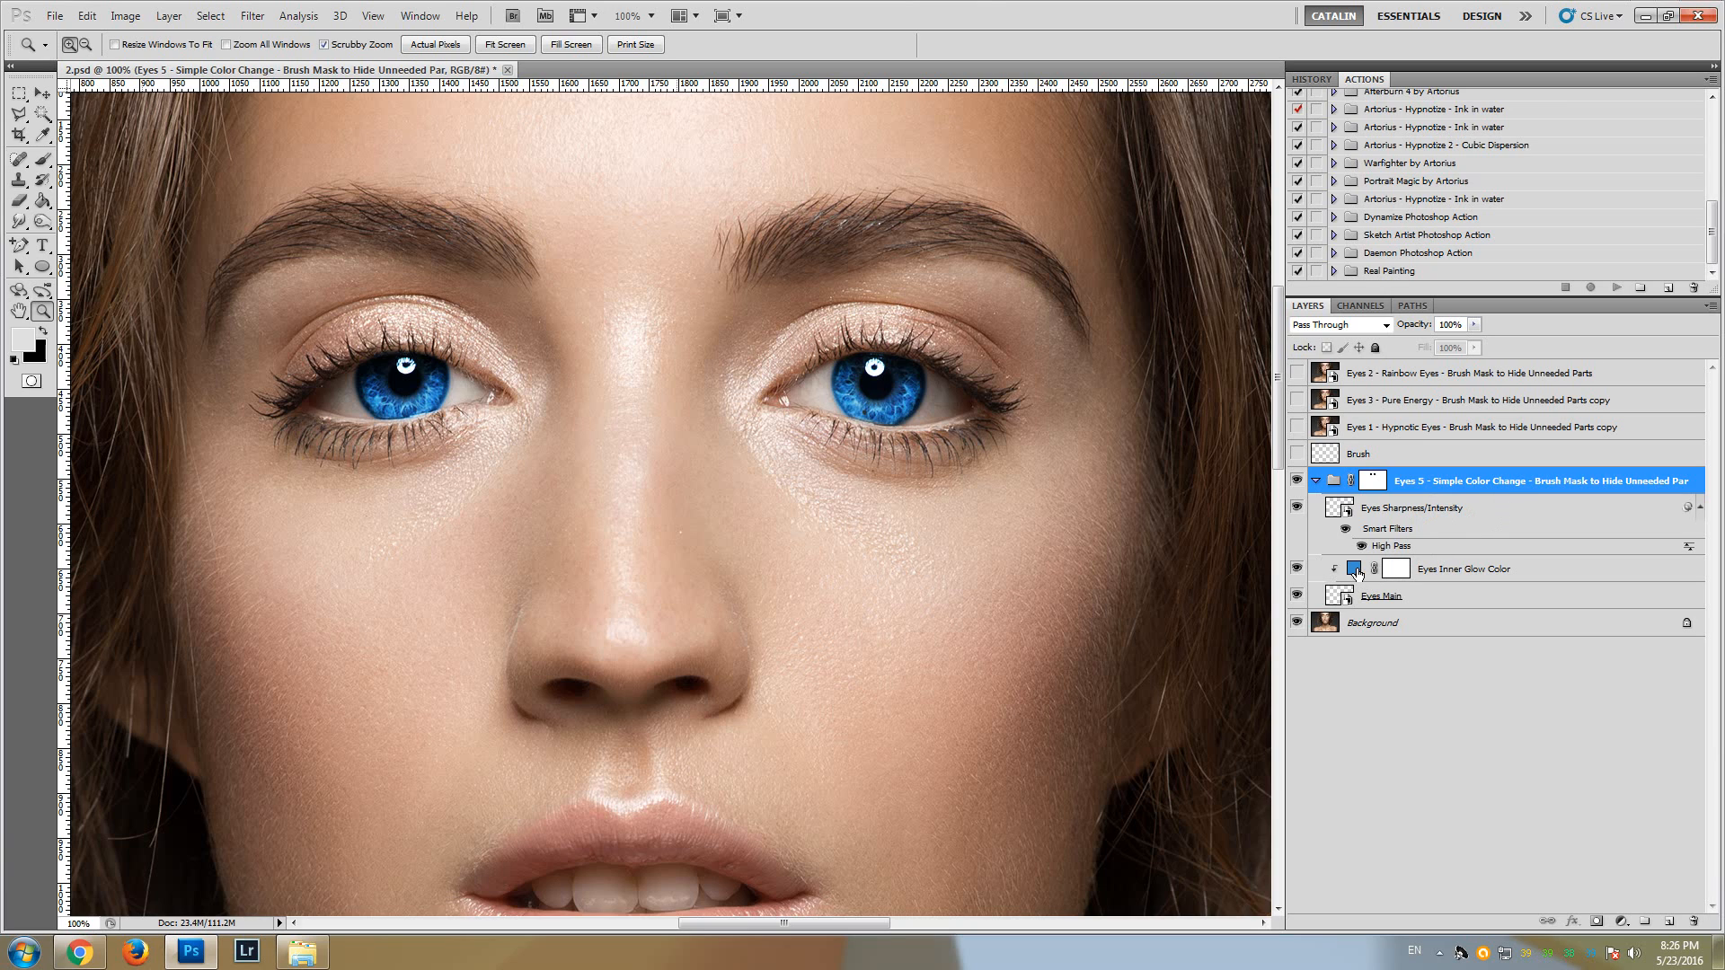
click(1357, 573)
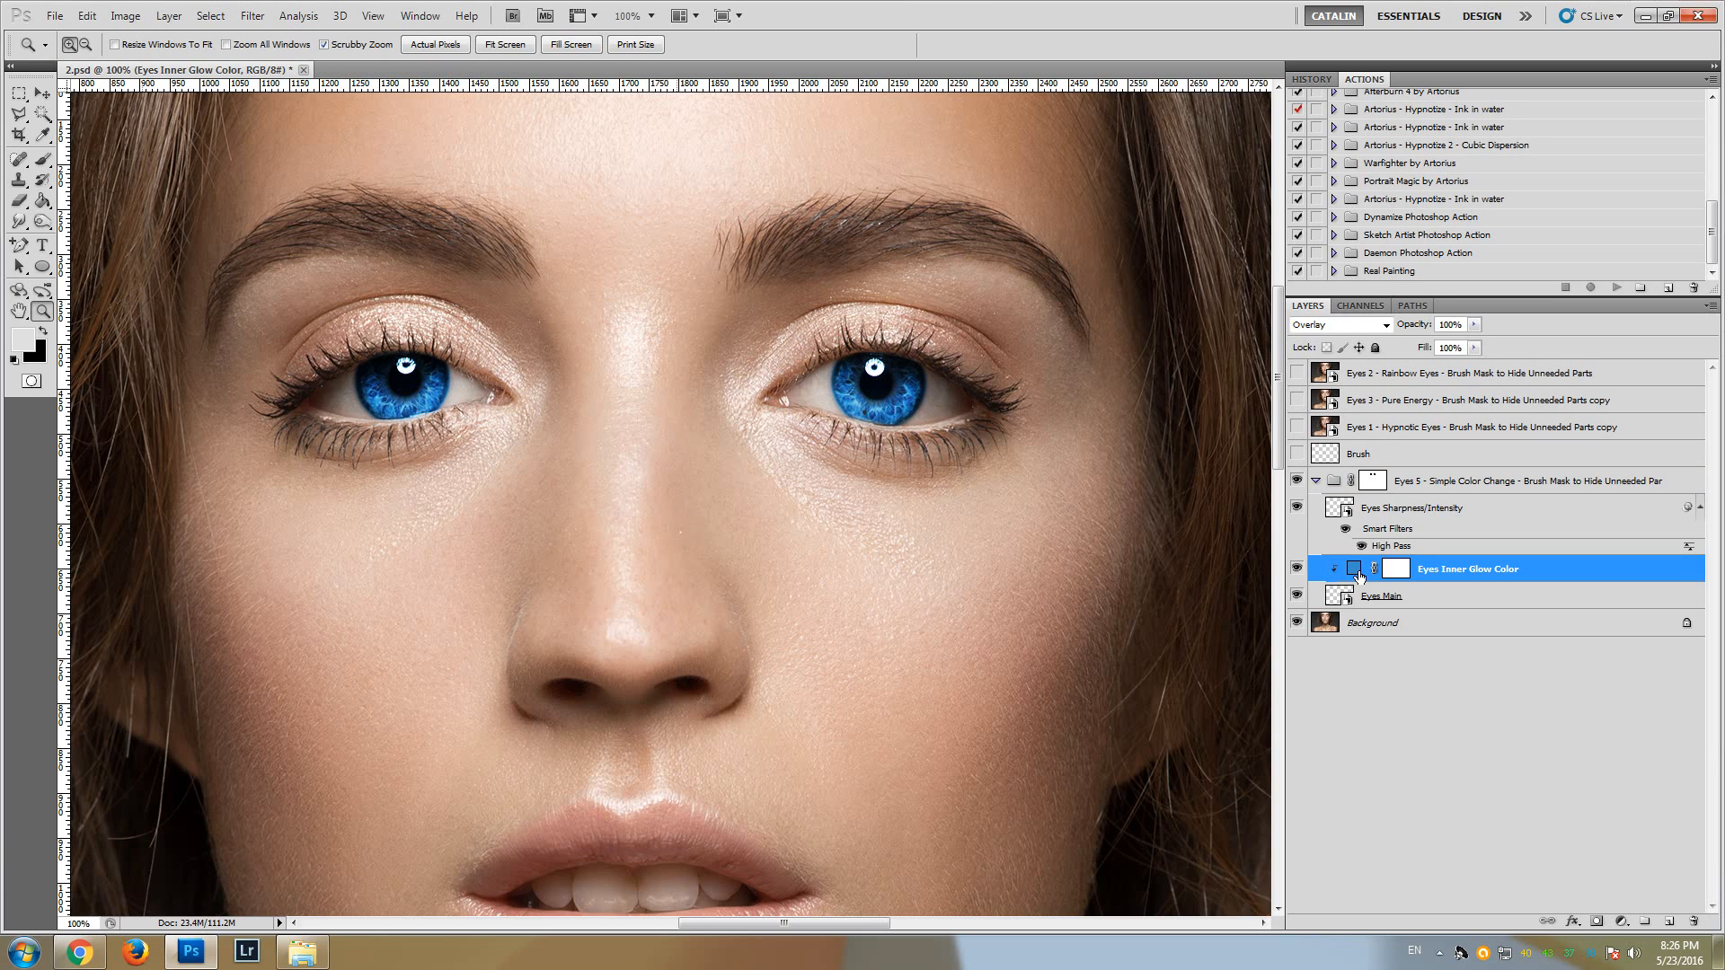
double_click(1355, 569)
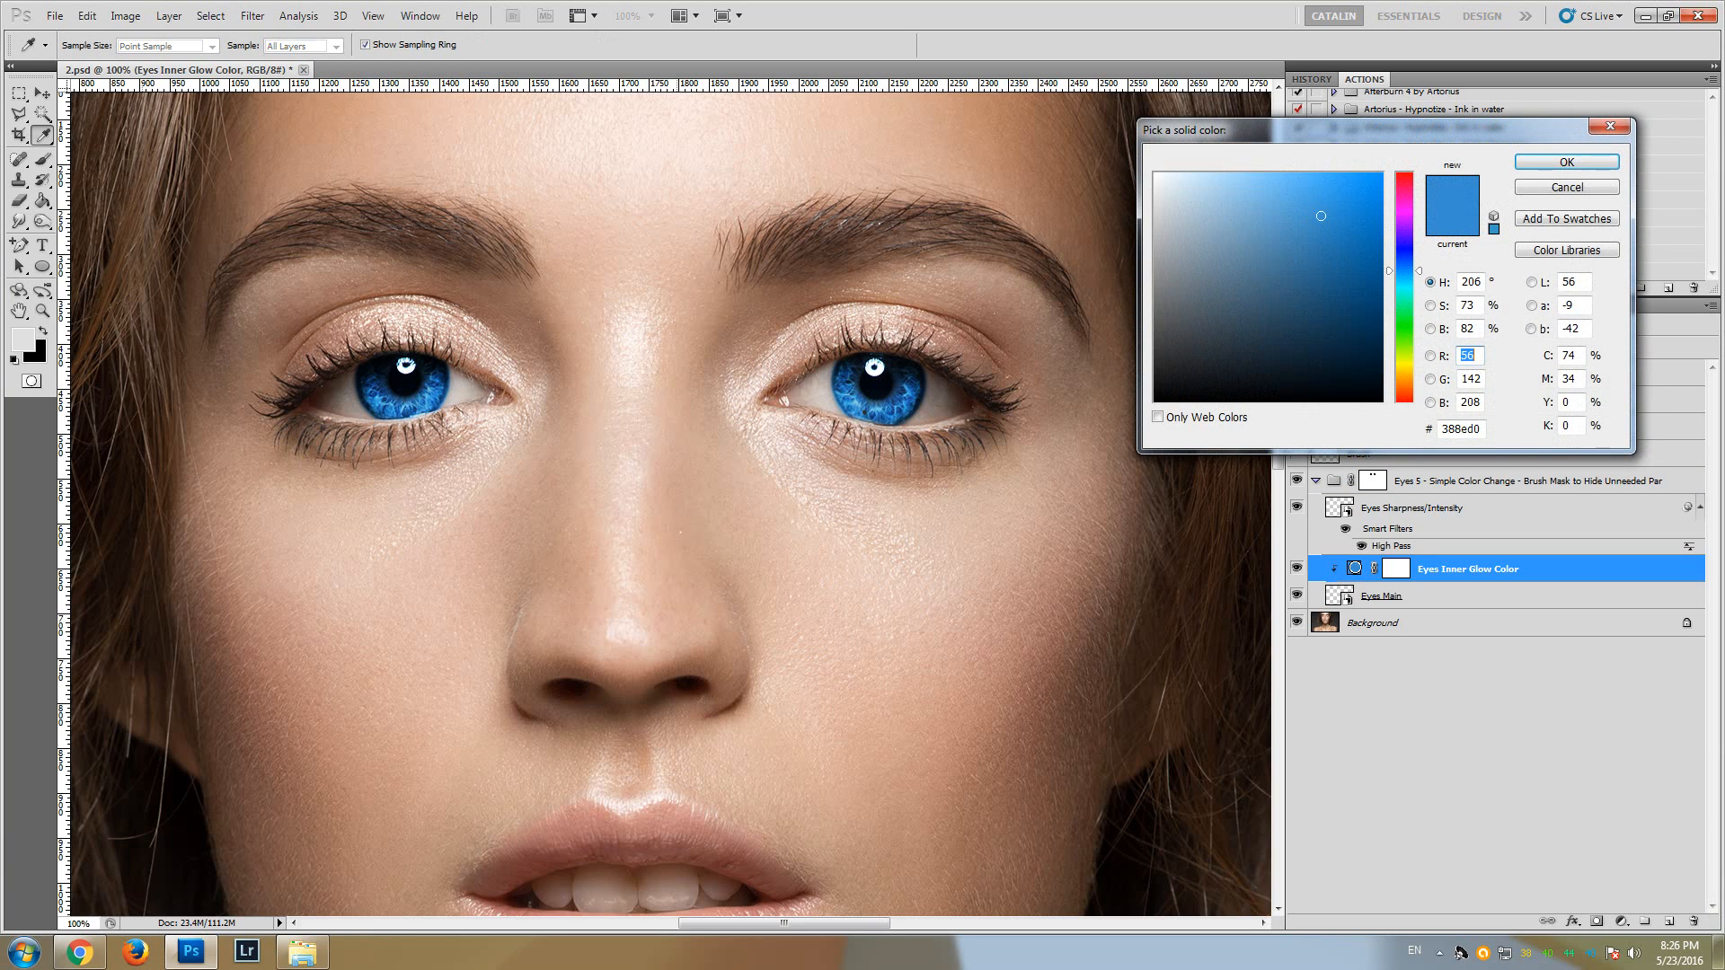
click(1405, 343)
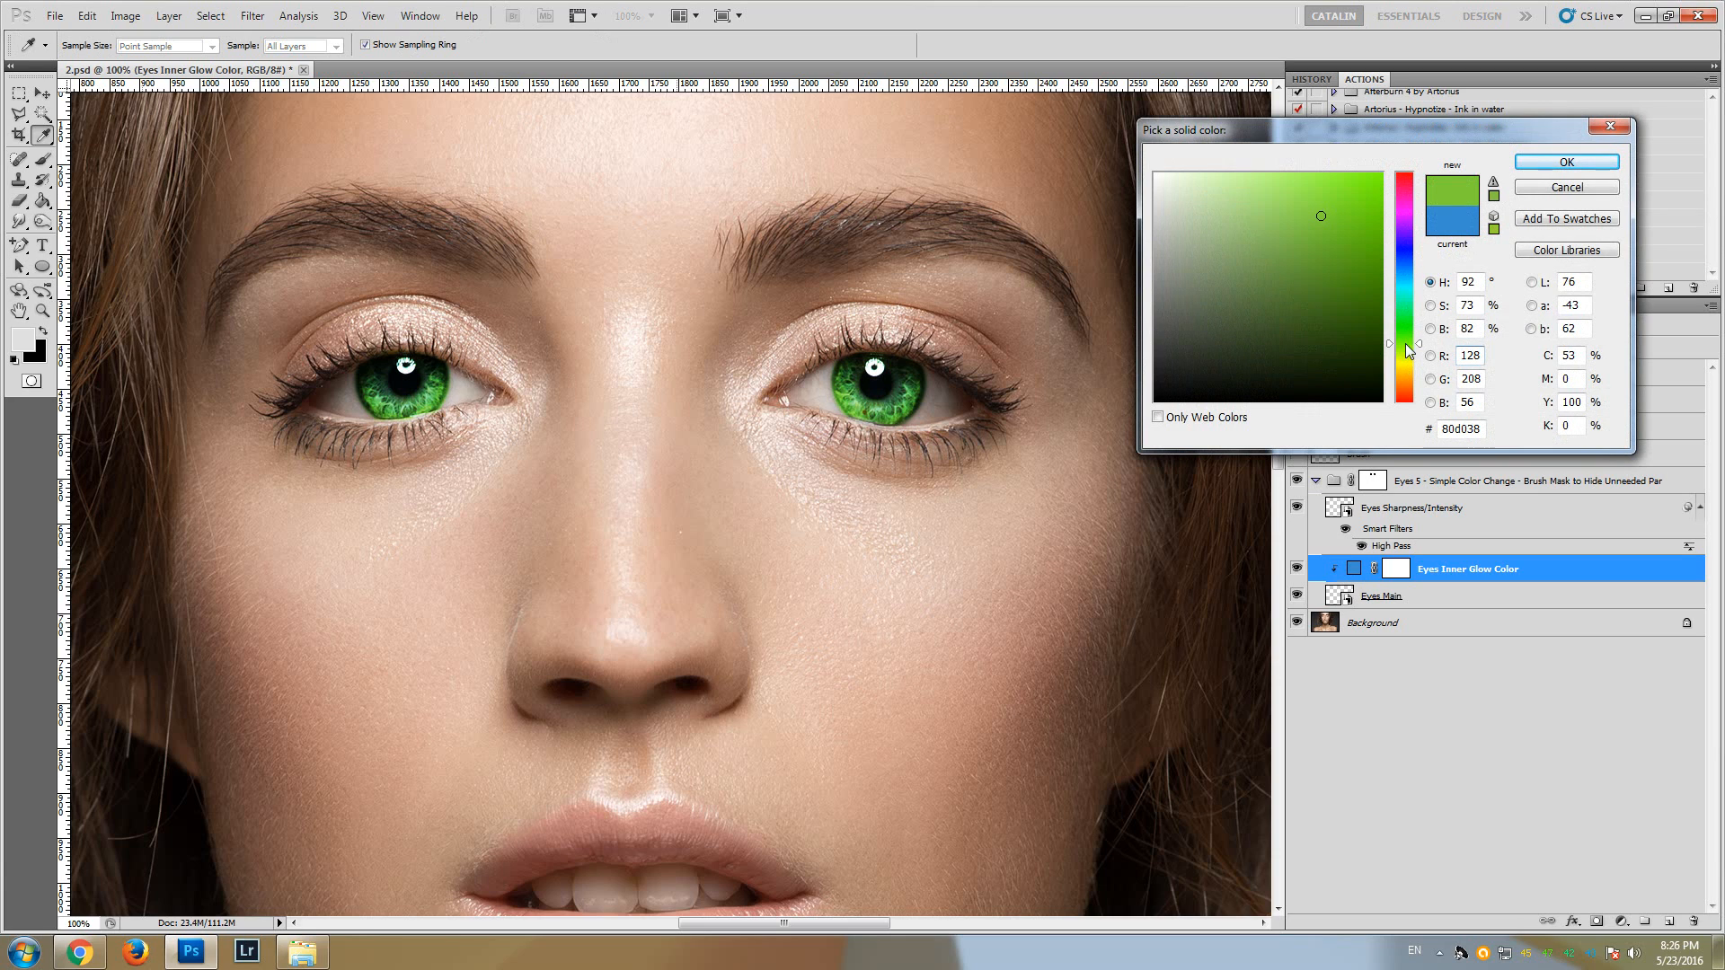
click(1408, 380)
click(1405, 399)
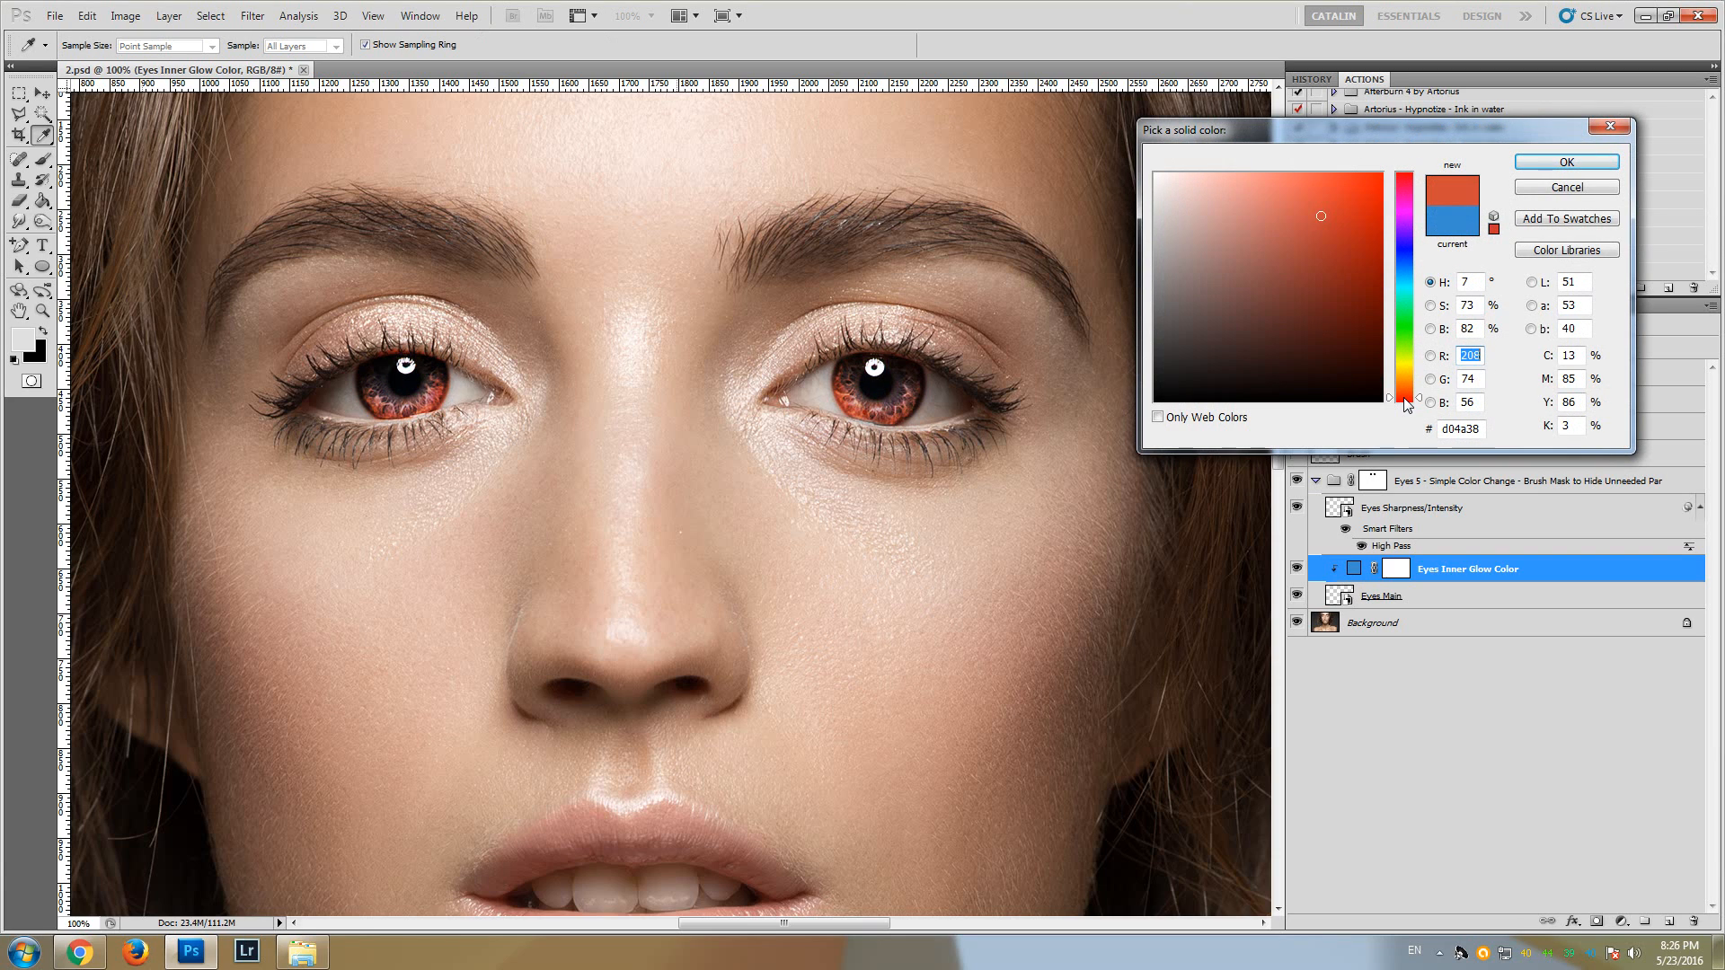
click(1406, 350)
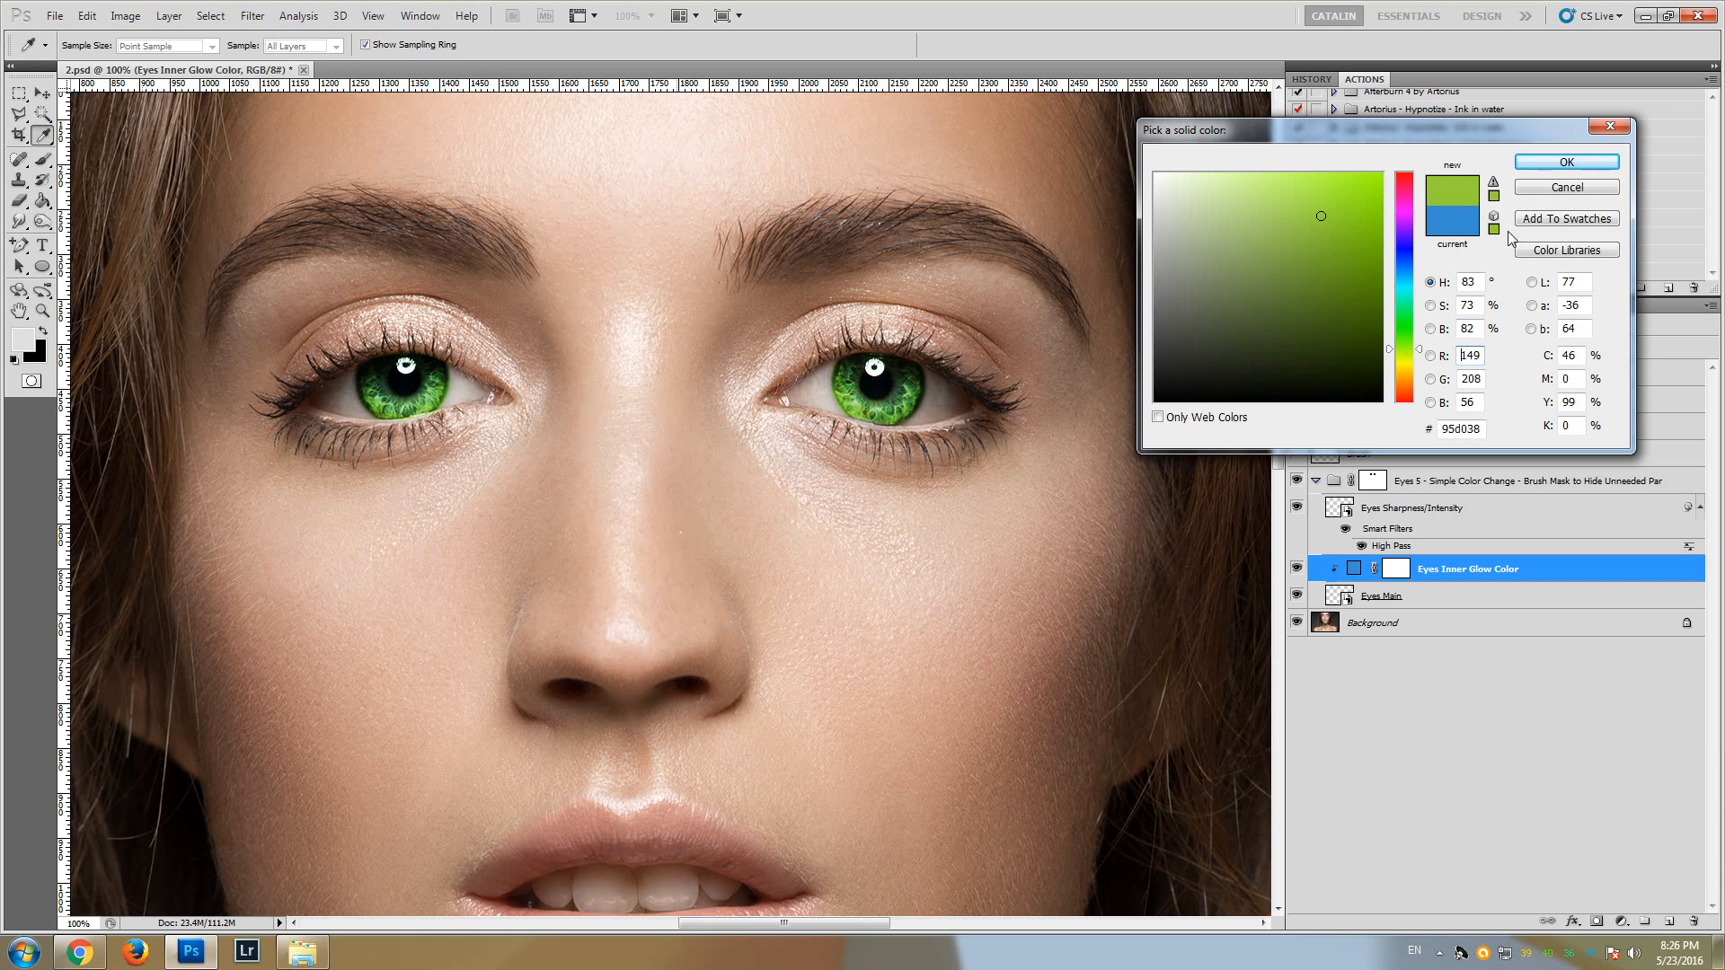
click(1545, 164)
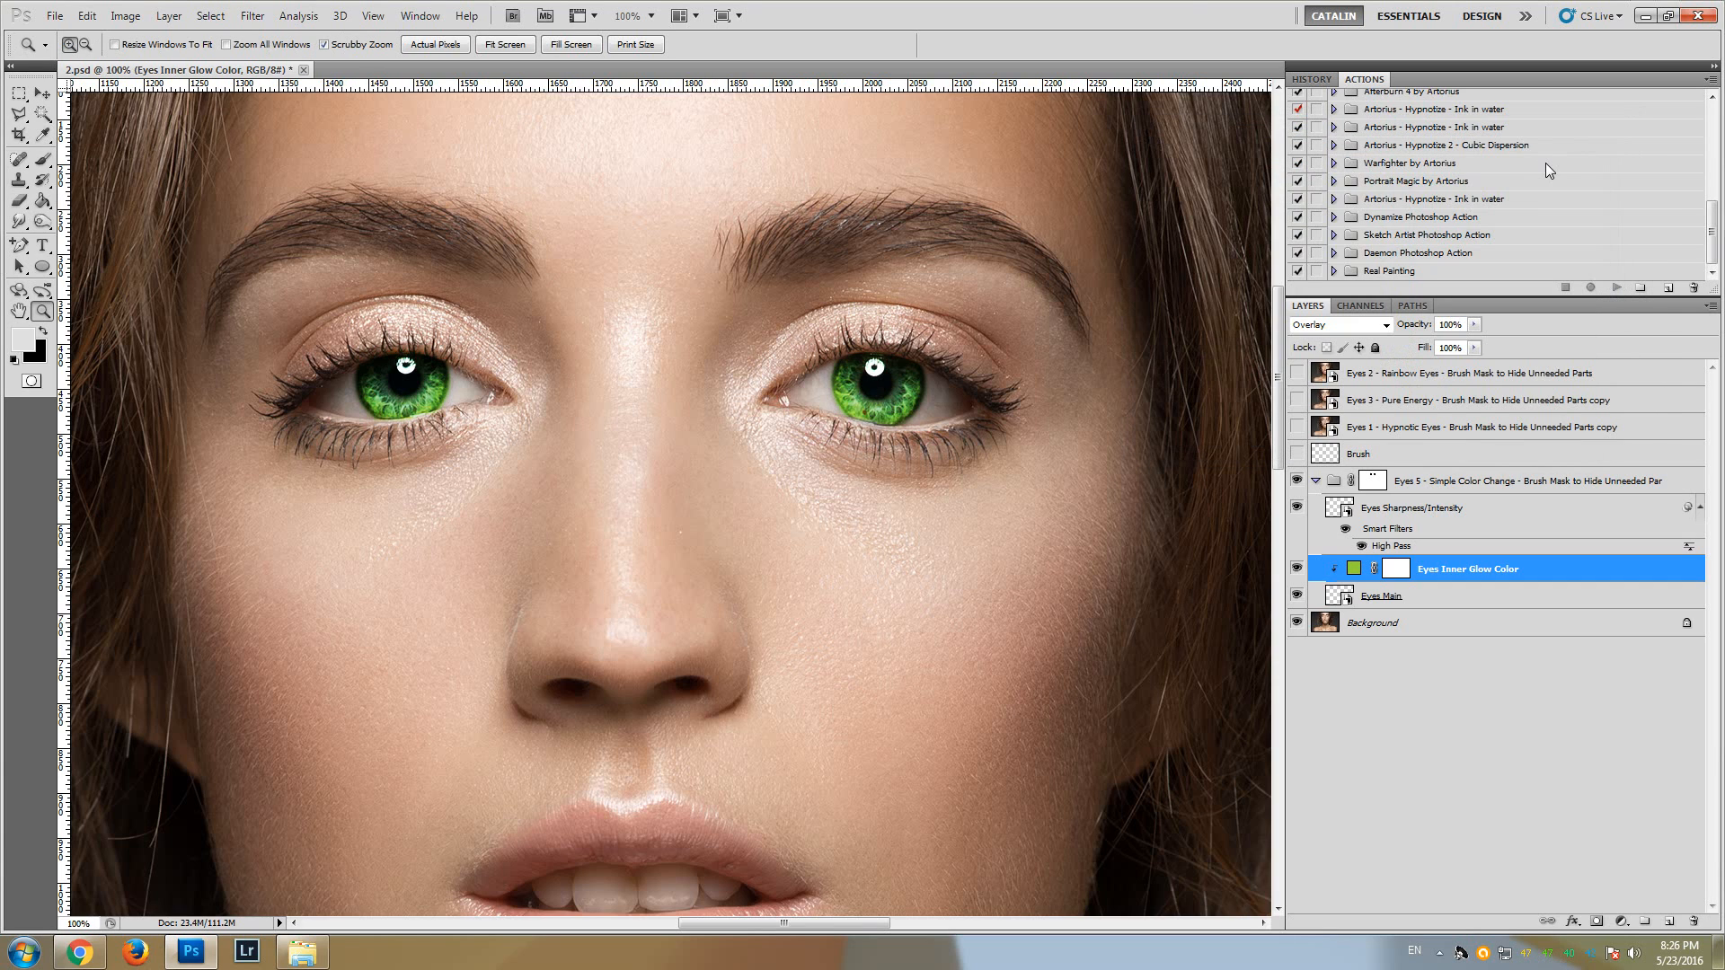
click(1317, 481)
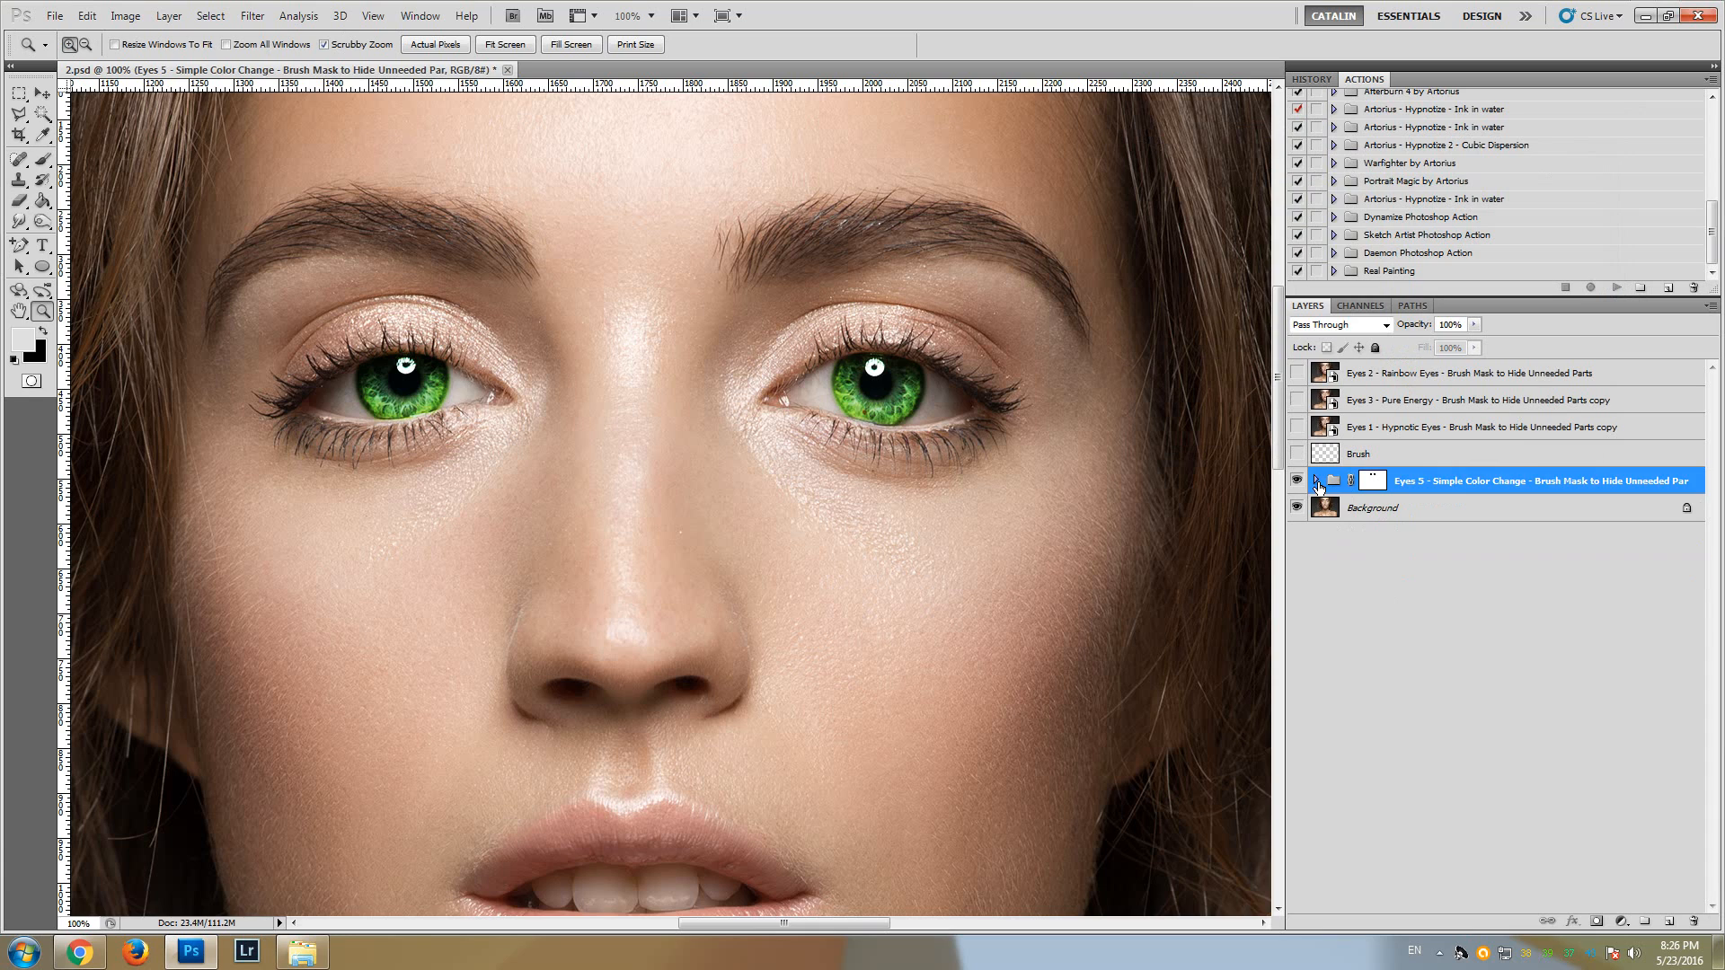
- Preview the Eyes 1 - Hypnotic Eyes, Eyes 3 - Pure Energy and Eyes 2 - Rainbow Eyes effects by showing their layers one after another
click(1297, 429)
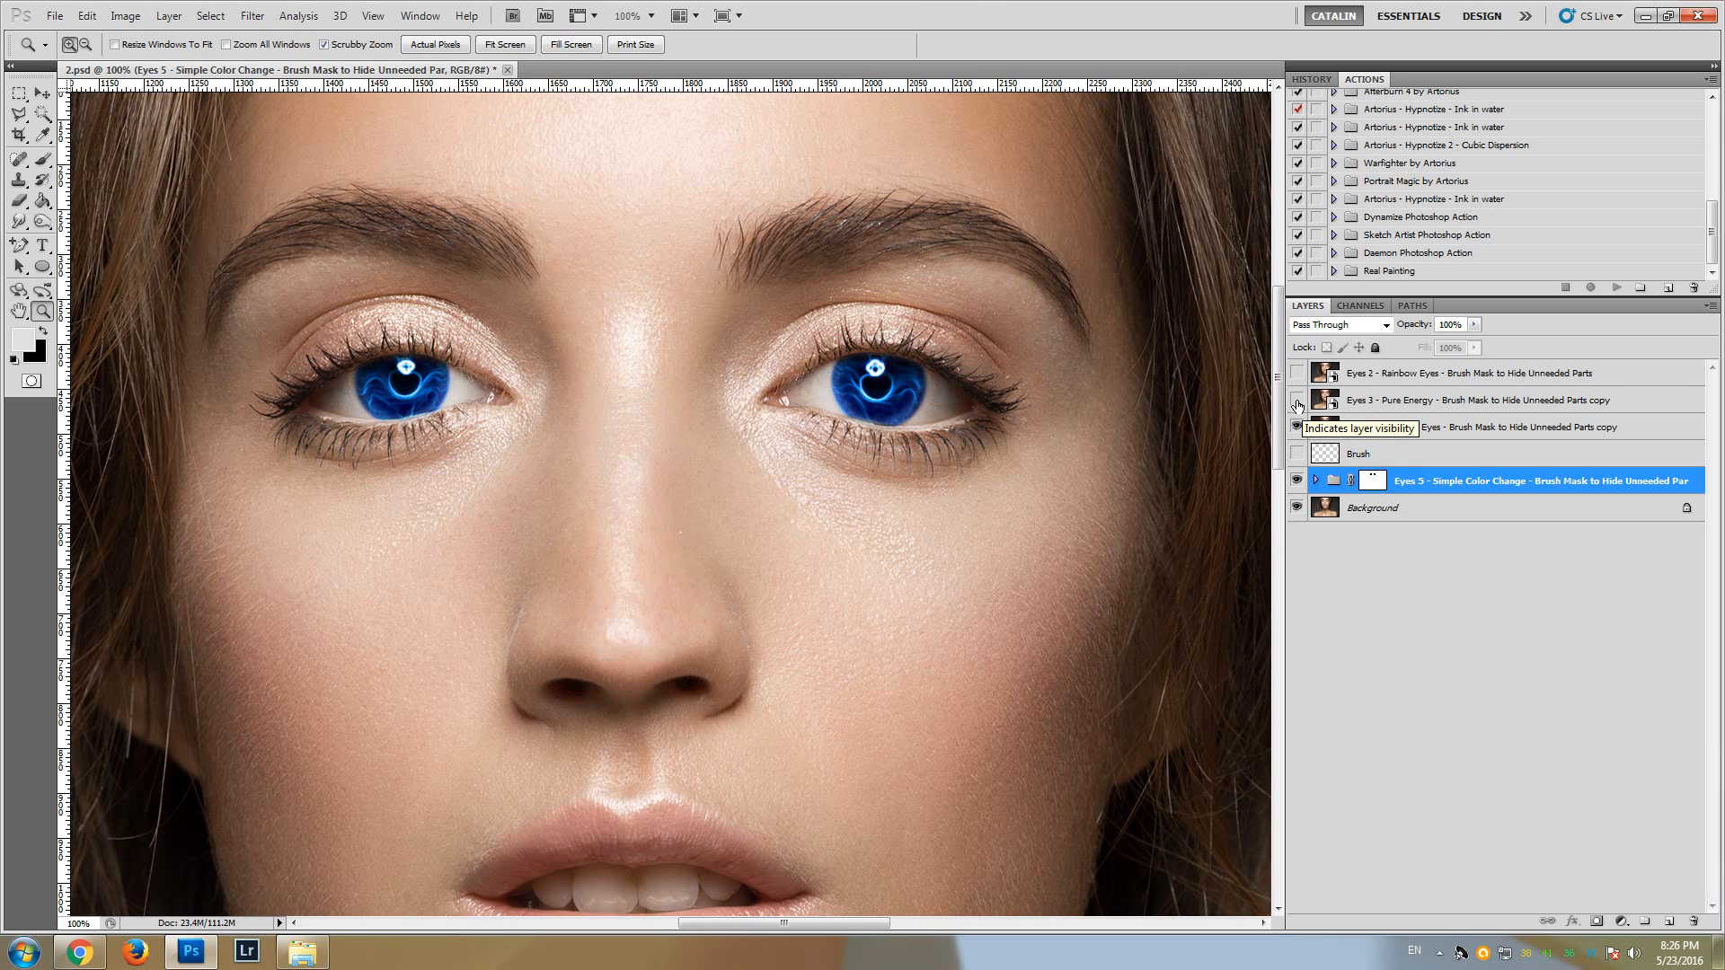
click(1297, 401)
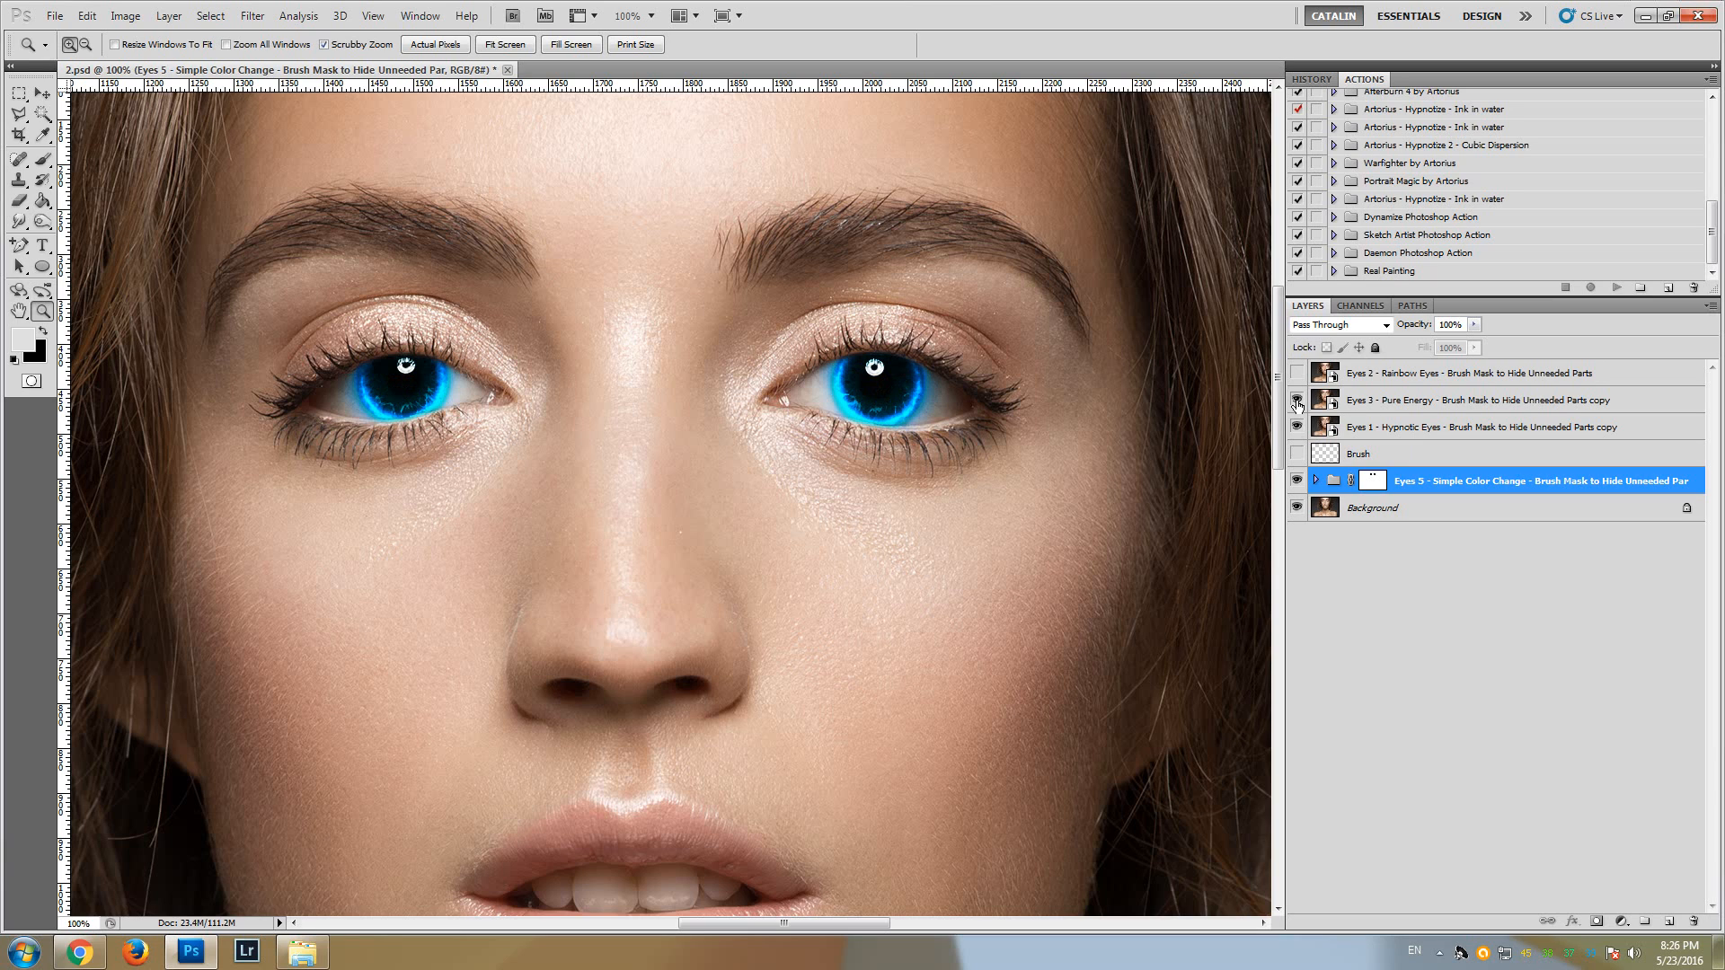
drag(1279, 404, 1279, 391)
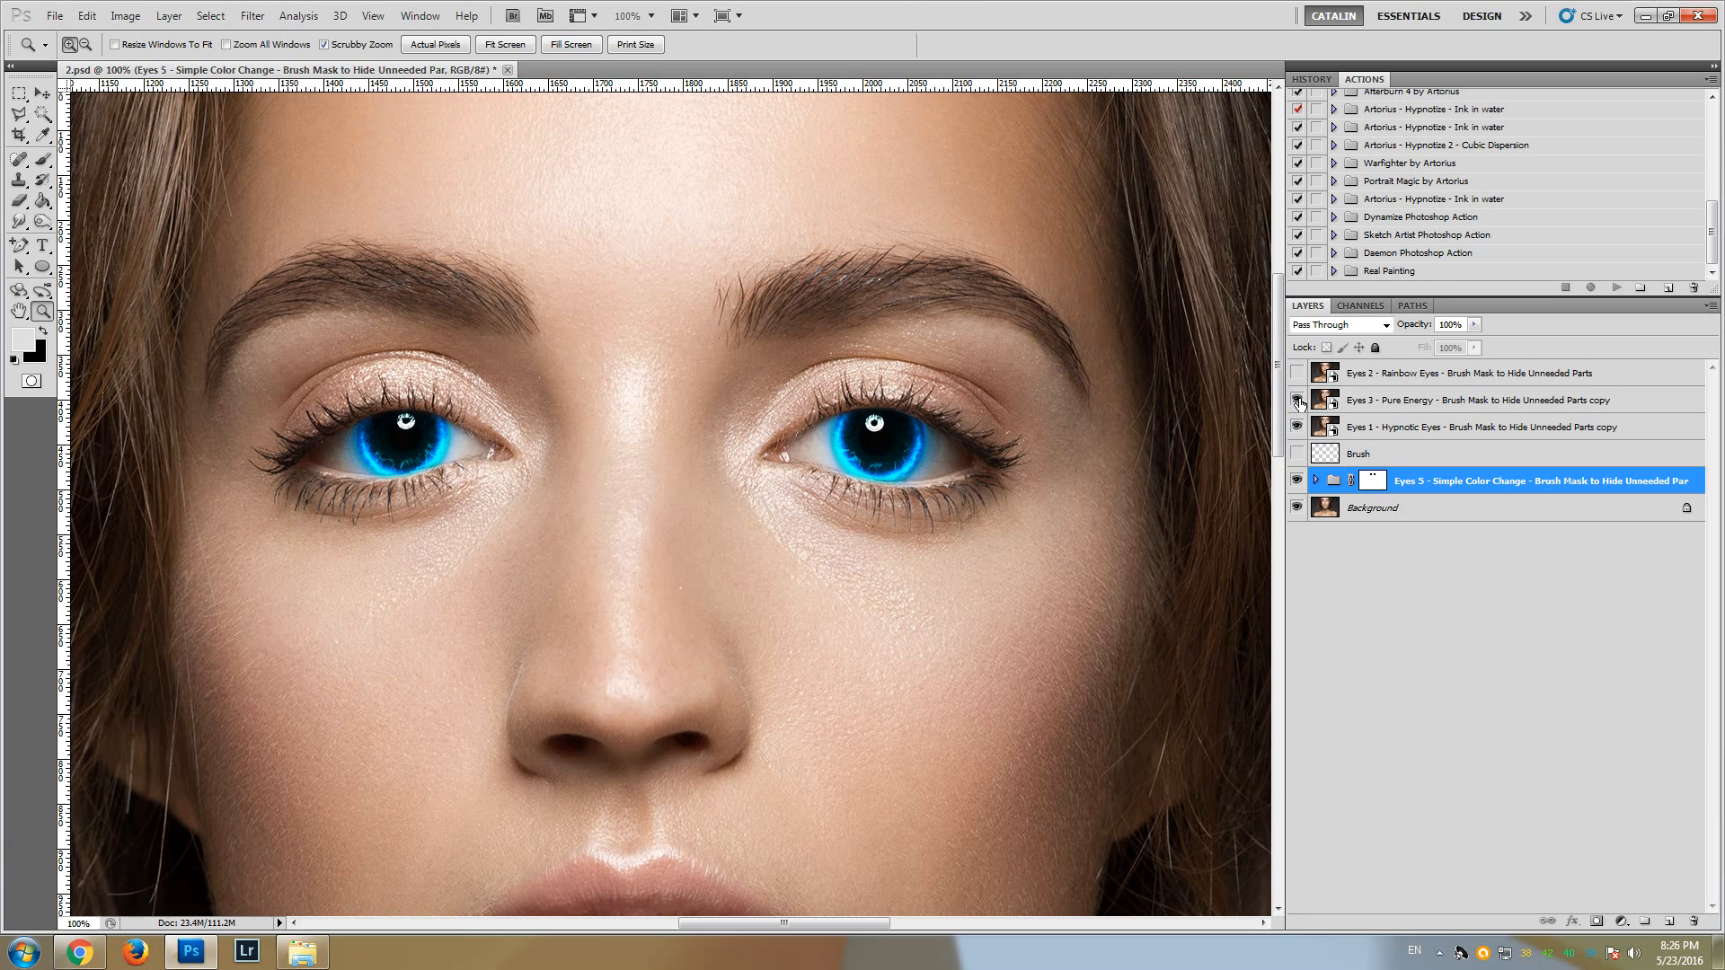
drag(1279, 363, 1280, 347)
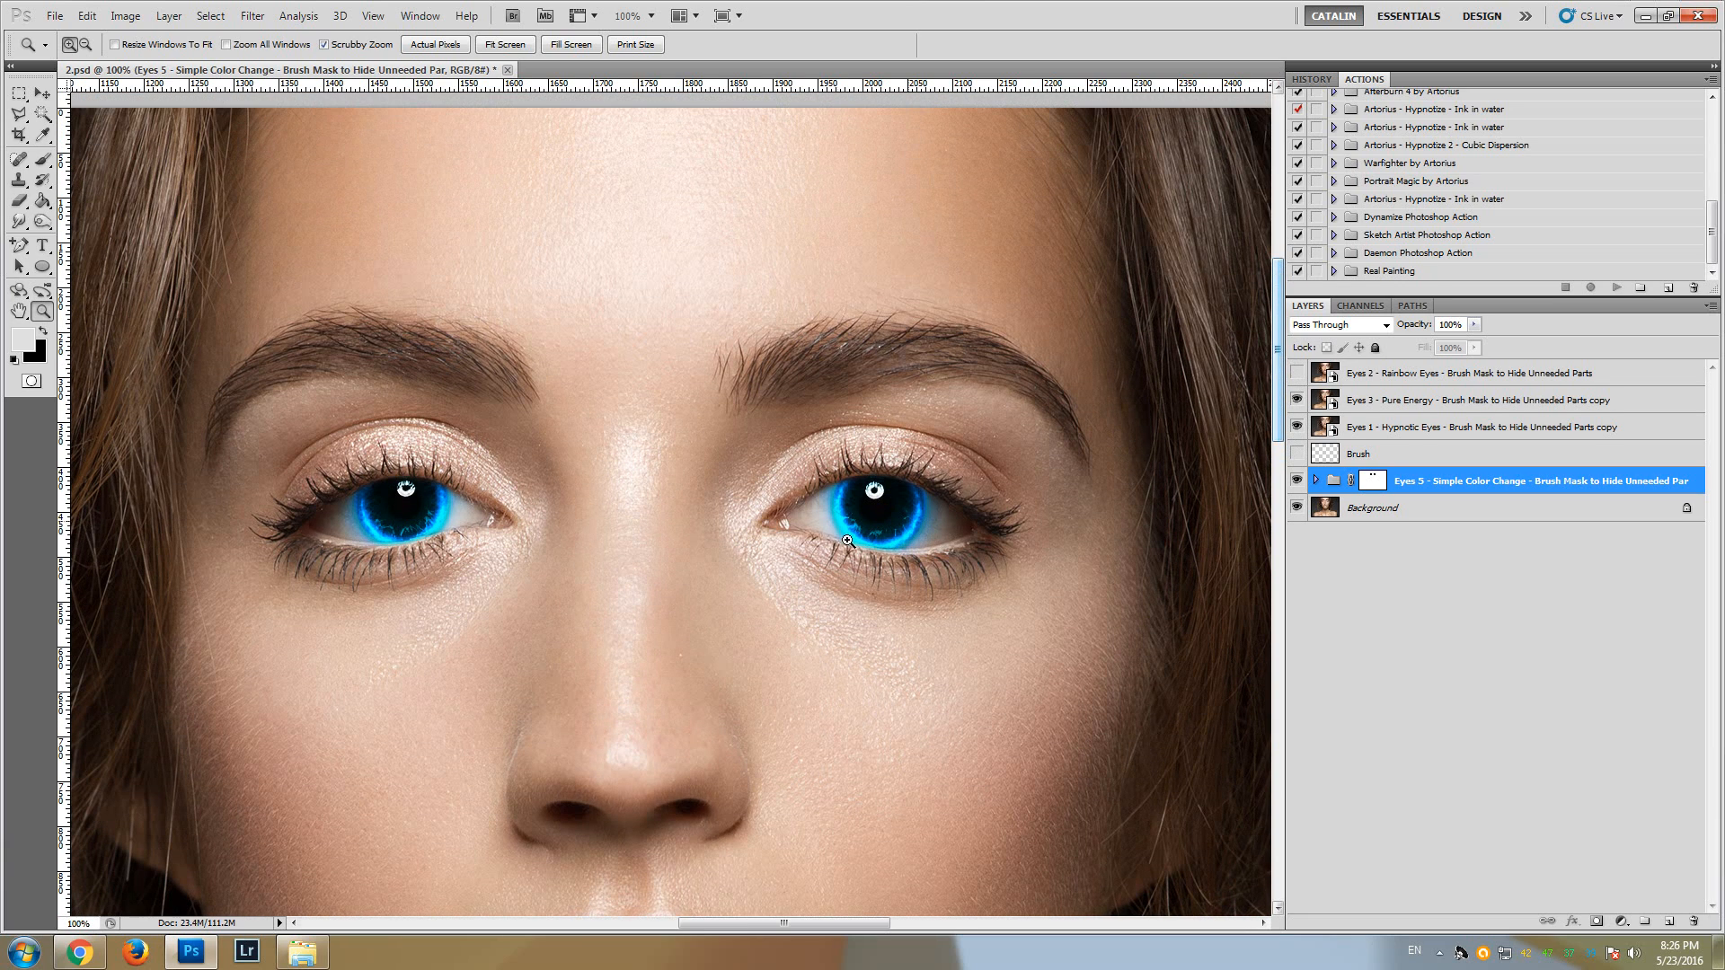
click(1297, 373)
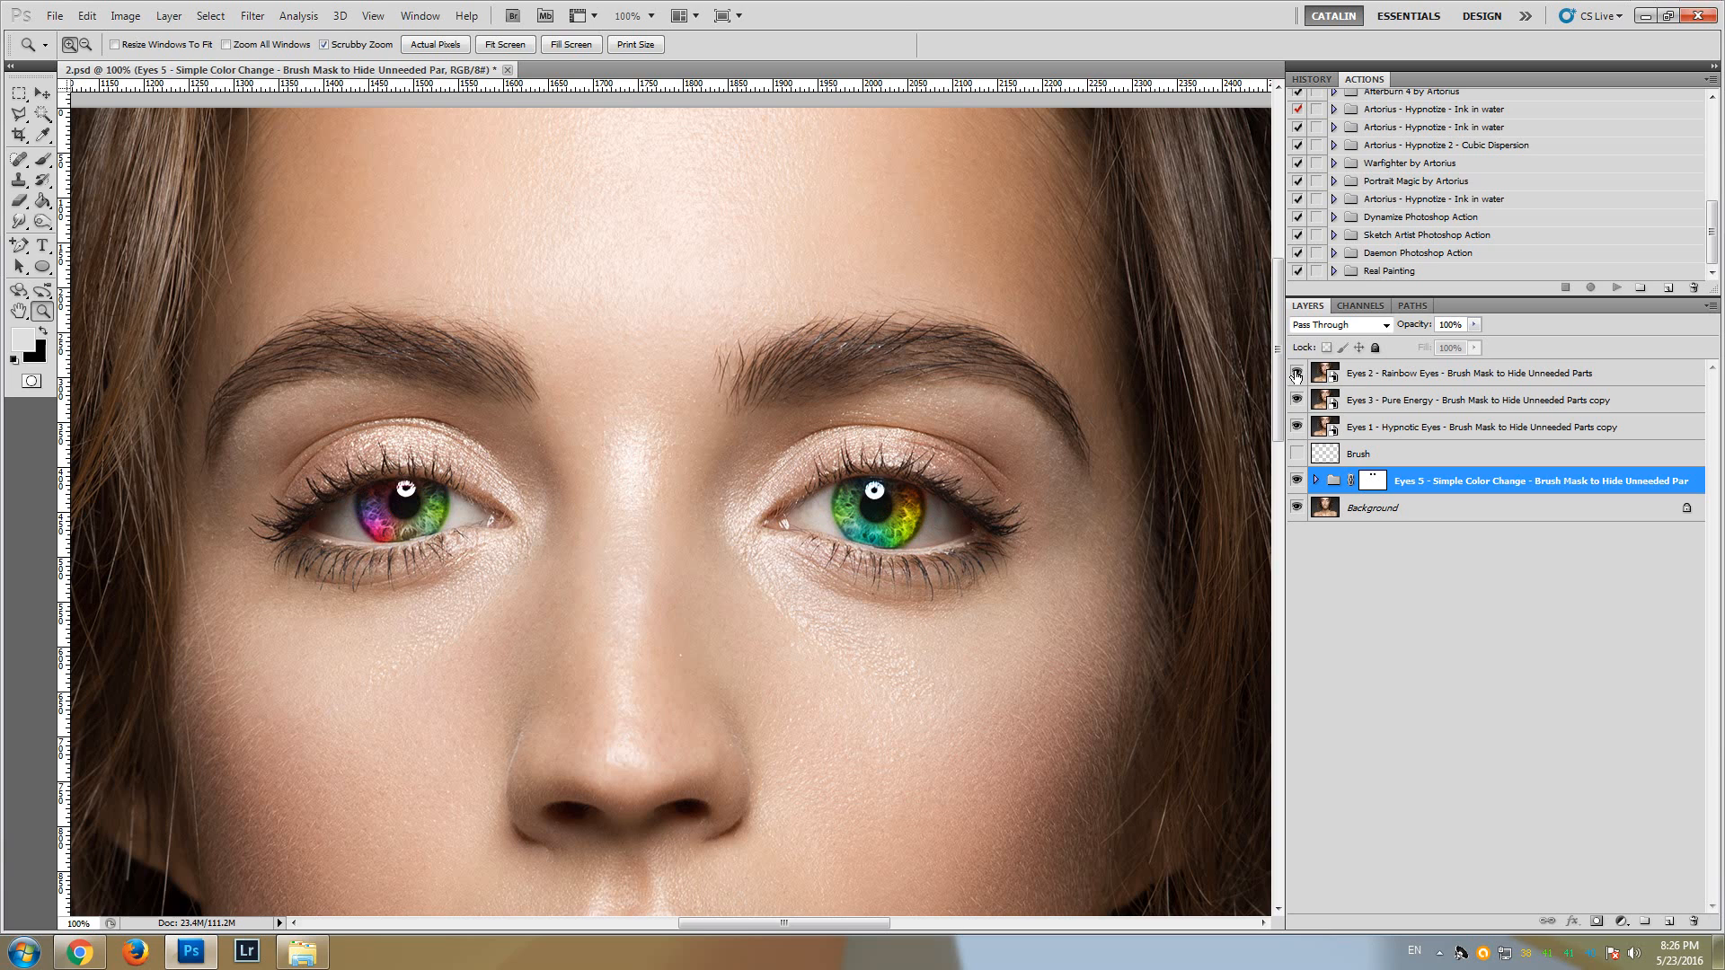
drag(1278, 367, 1278, 382)
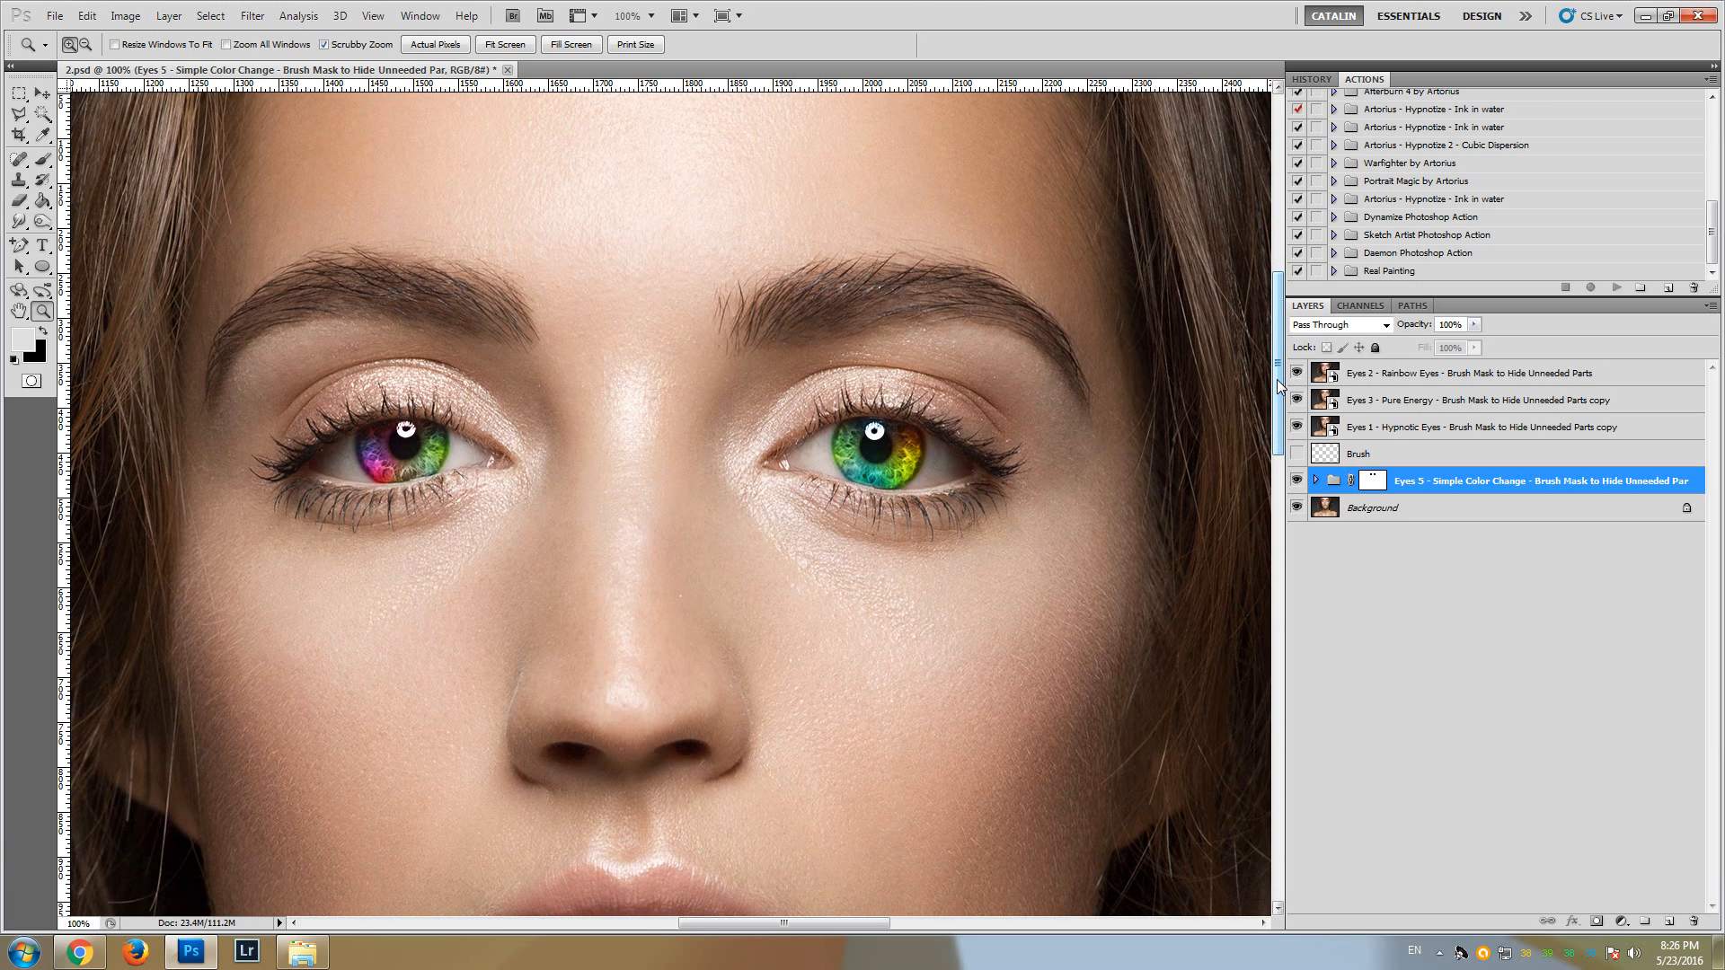
scroll(1280, 386, up, 1)
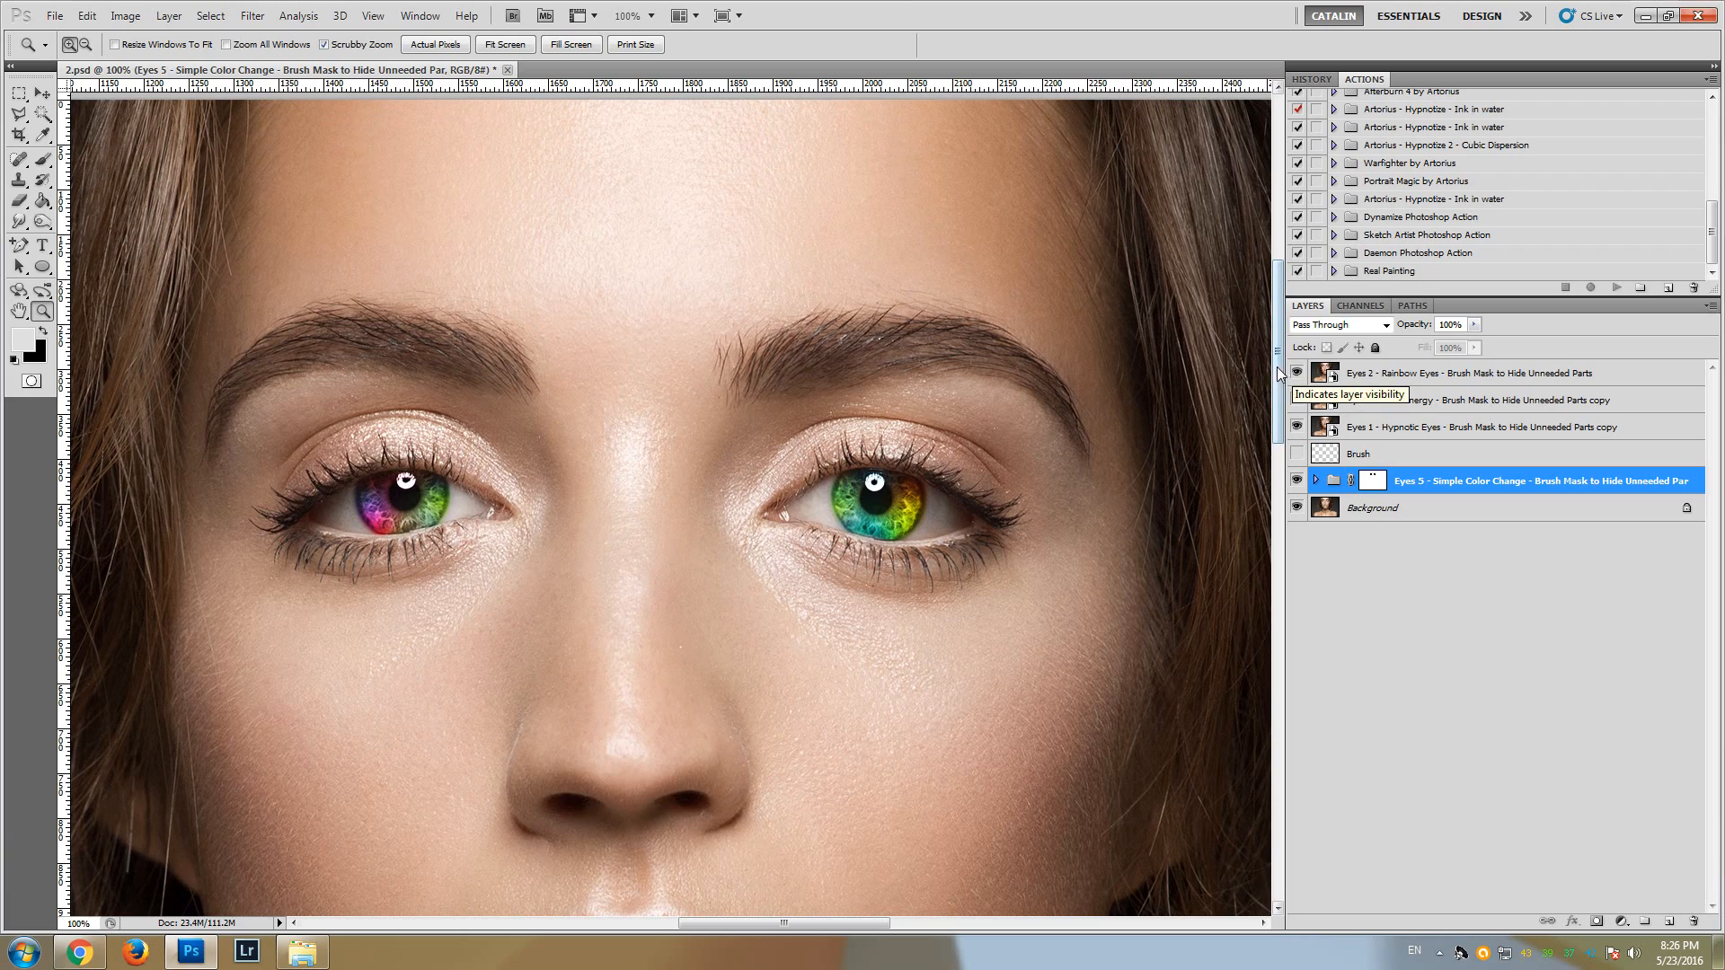
click(1274, 357)
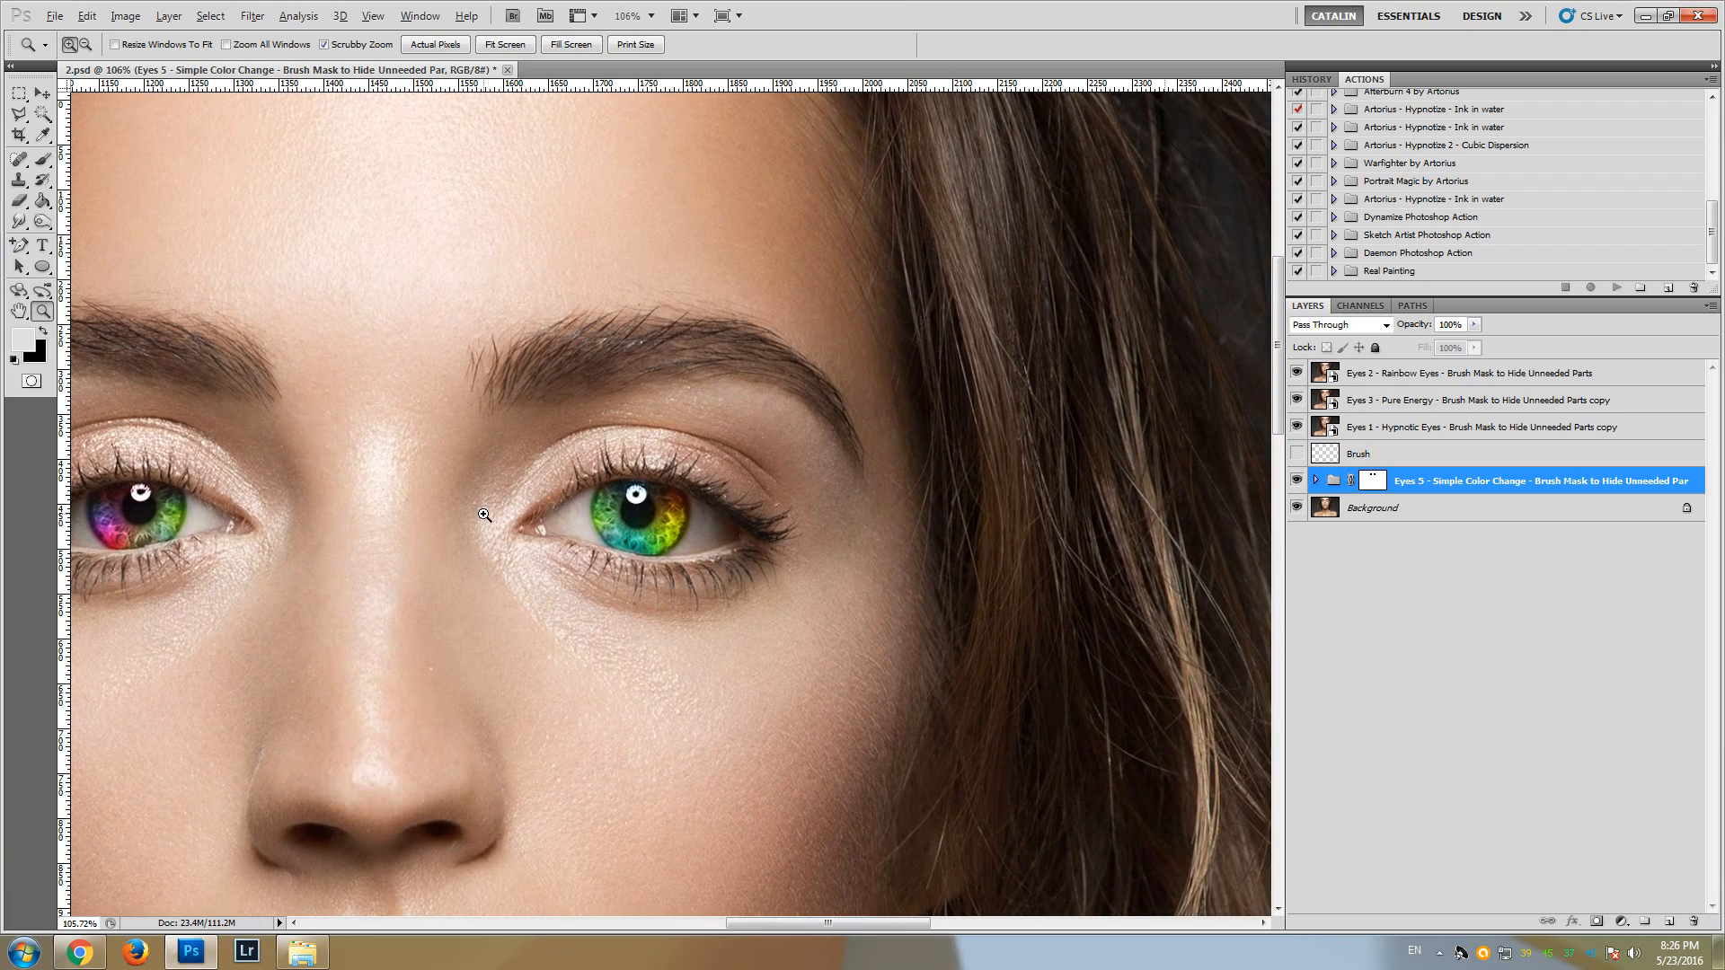
alt+click(423, 504)
drag(827, 924, 779, 924)
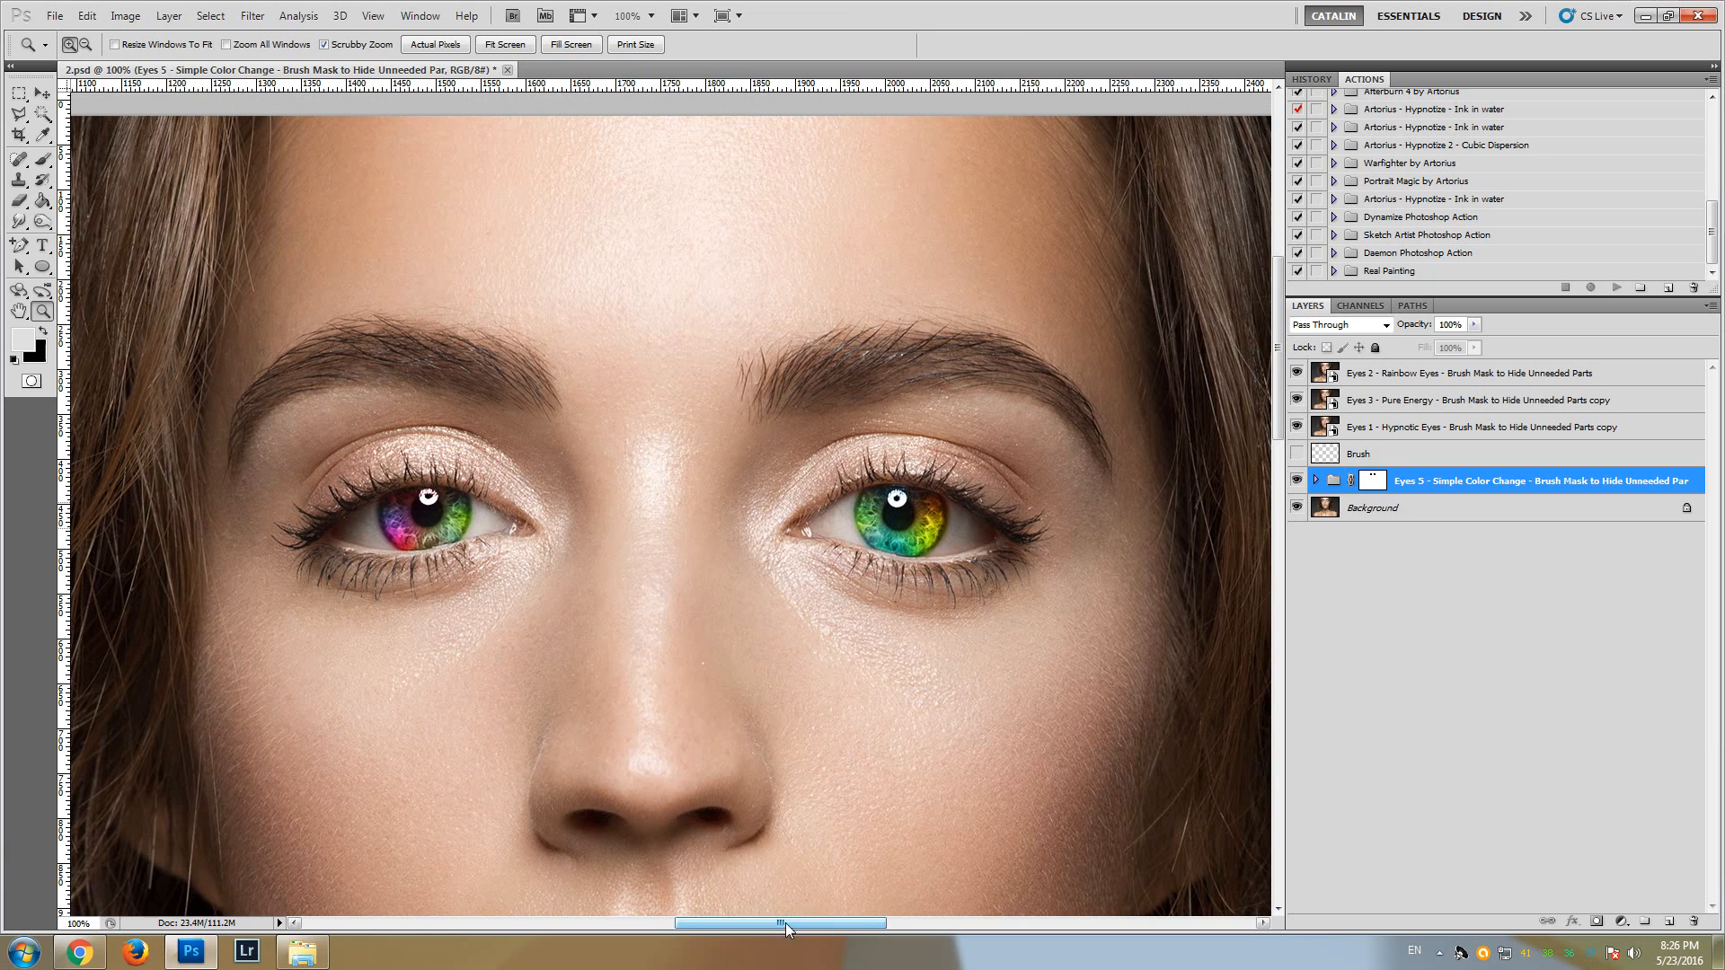
- Hide the Rainbow Eyes, Pure Energy and Hypnotic Eyes layers one after another, inspecting the eyes at each stage
click(1297, 373)
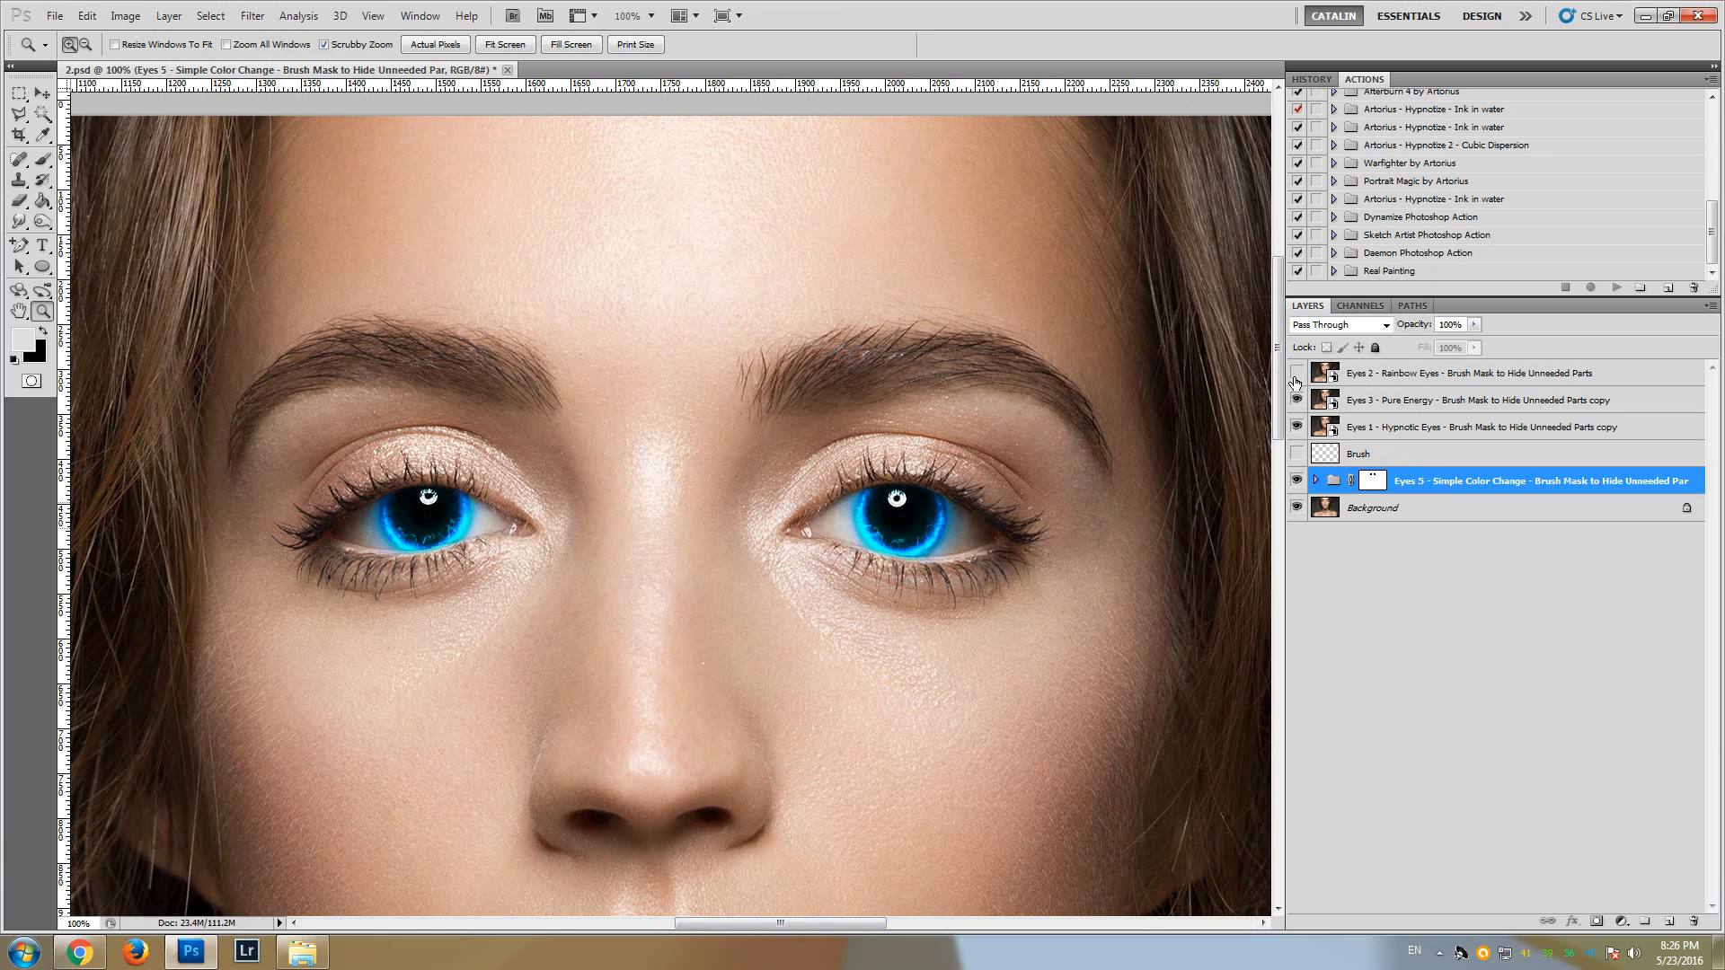
drag(1279, 376, 1281, 394)
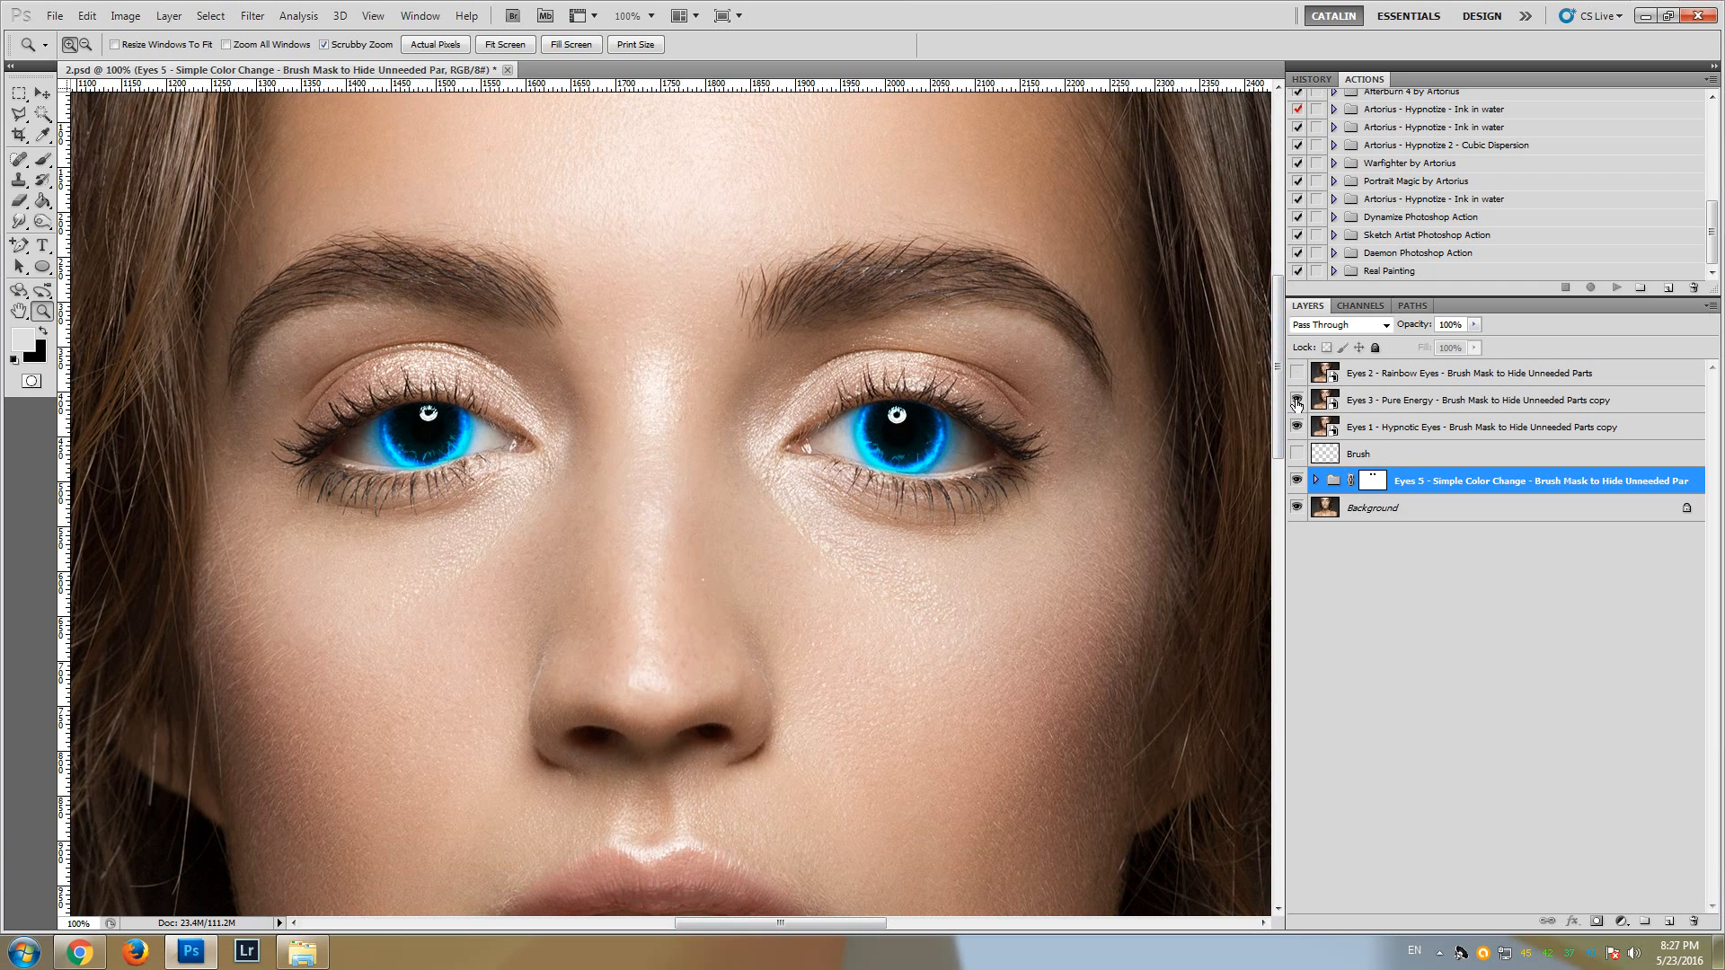
drag(1278, 394, 1279, 386)
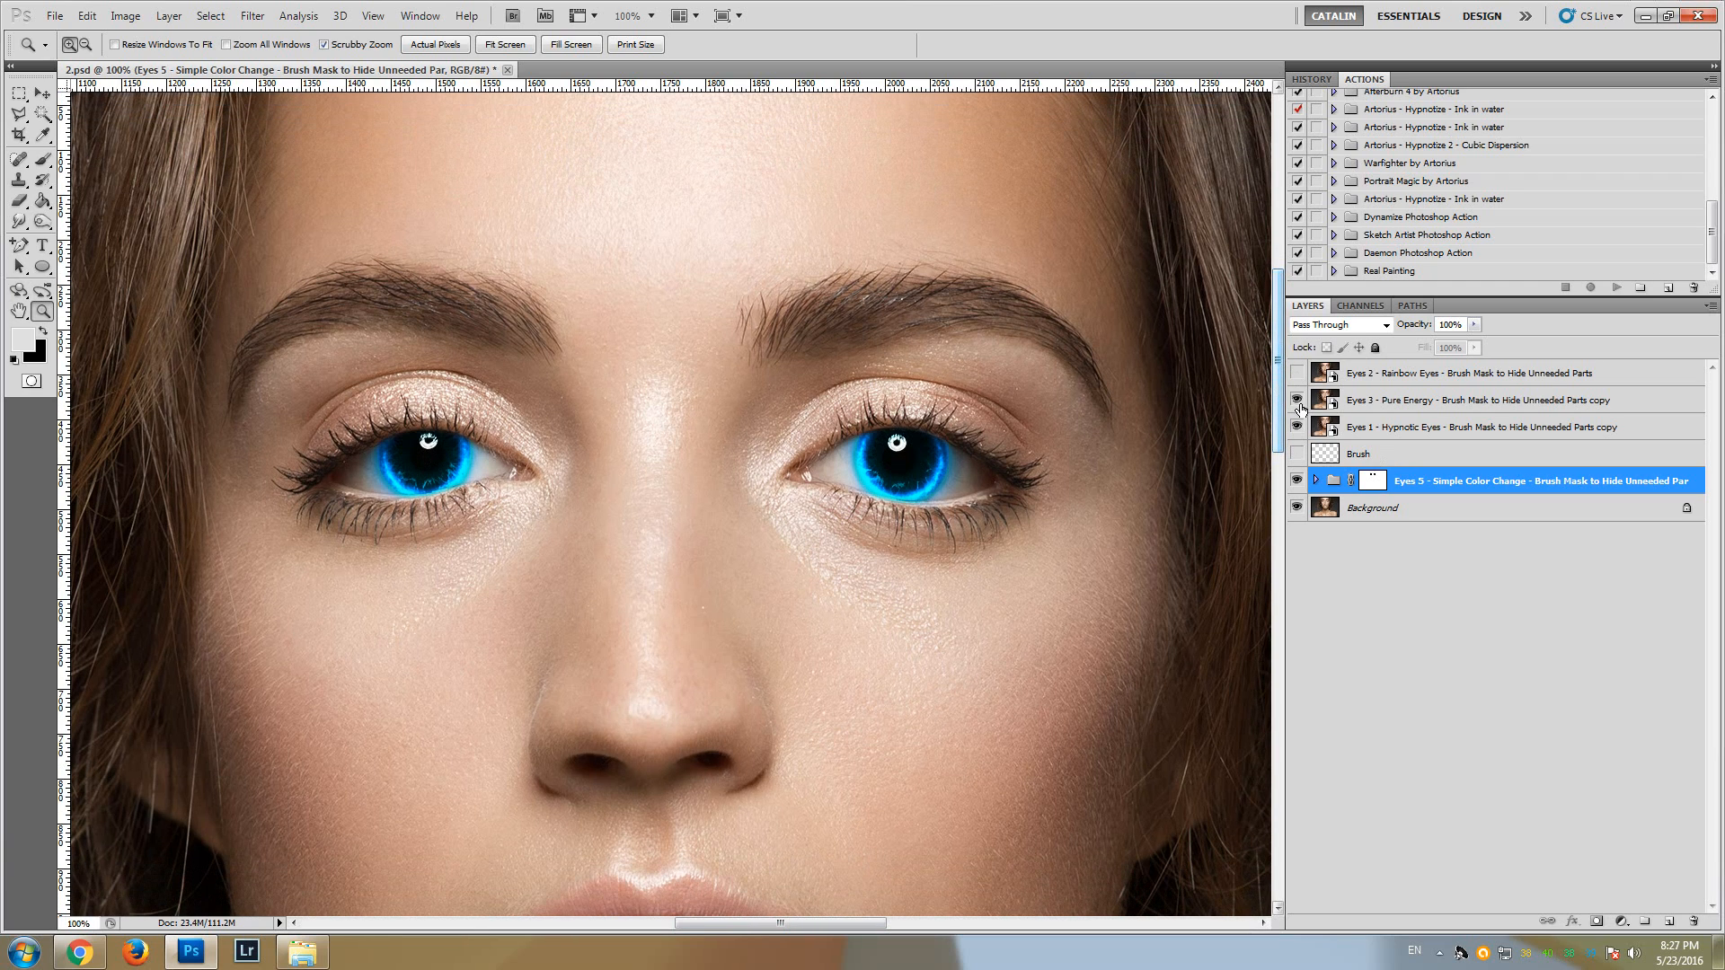
click(1297, 401)
click(1298, 426)
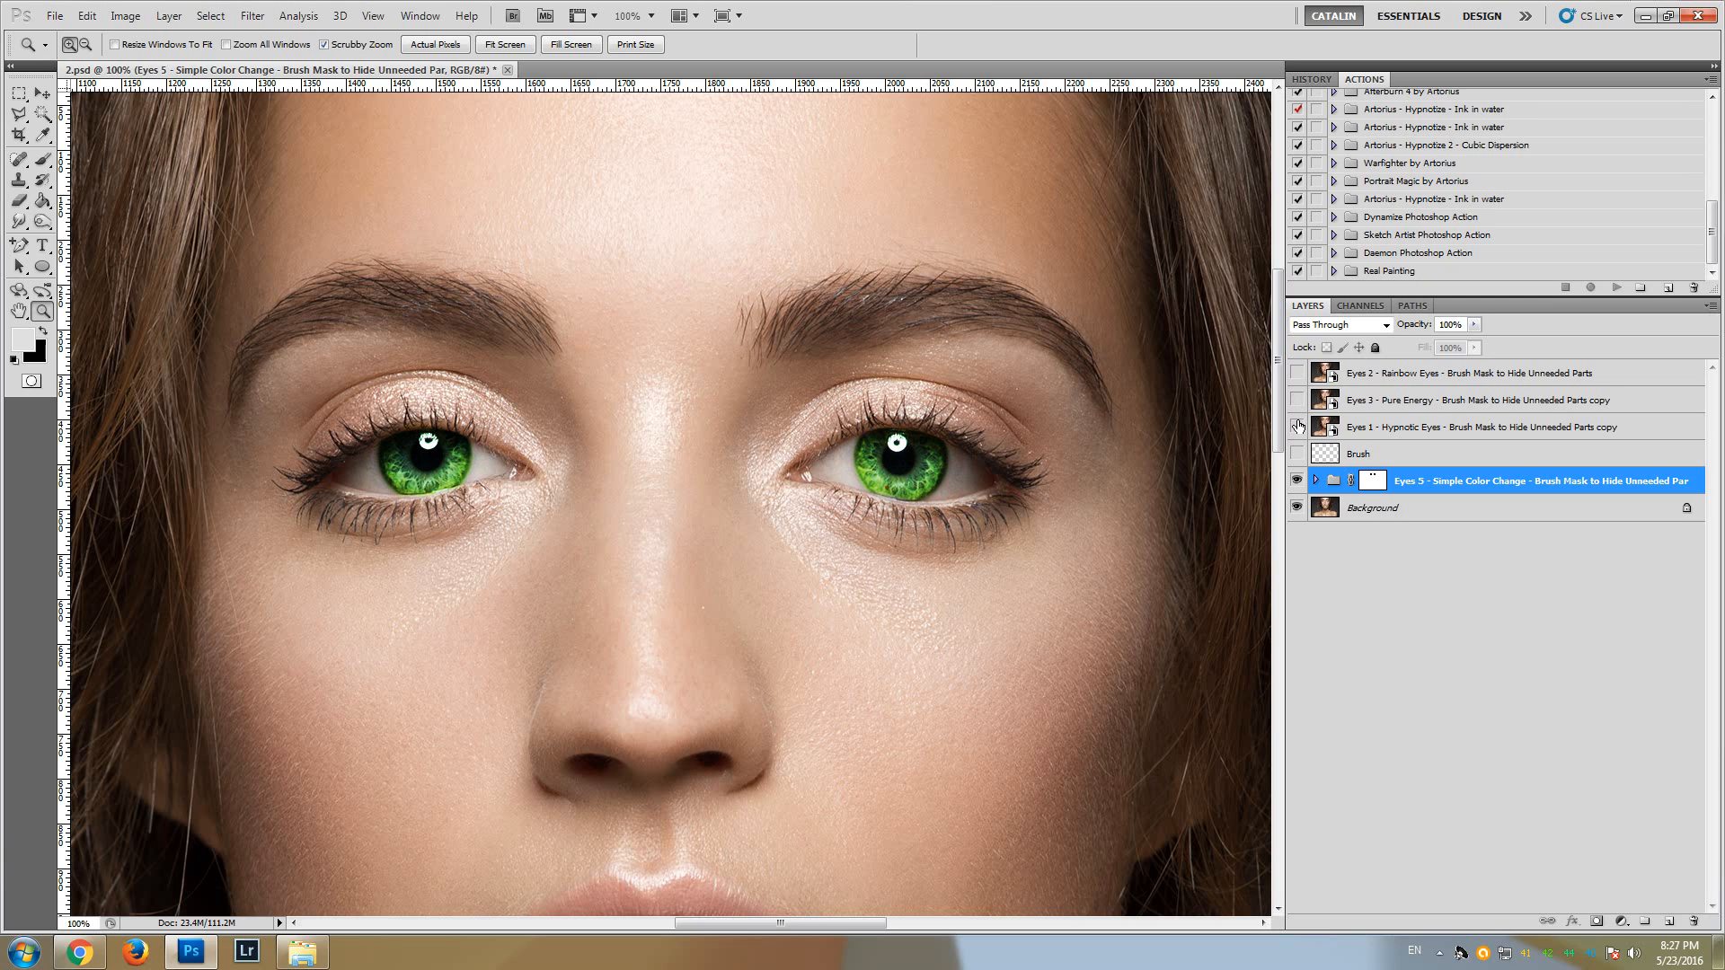
- Recolor the Eyes Inner Glow Color fill in the Eyes 5 - Simple Color Change group to blue 3883d0
click(1316, 483)
double_click(1354, 569)
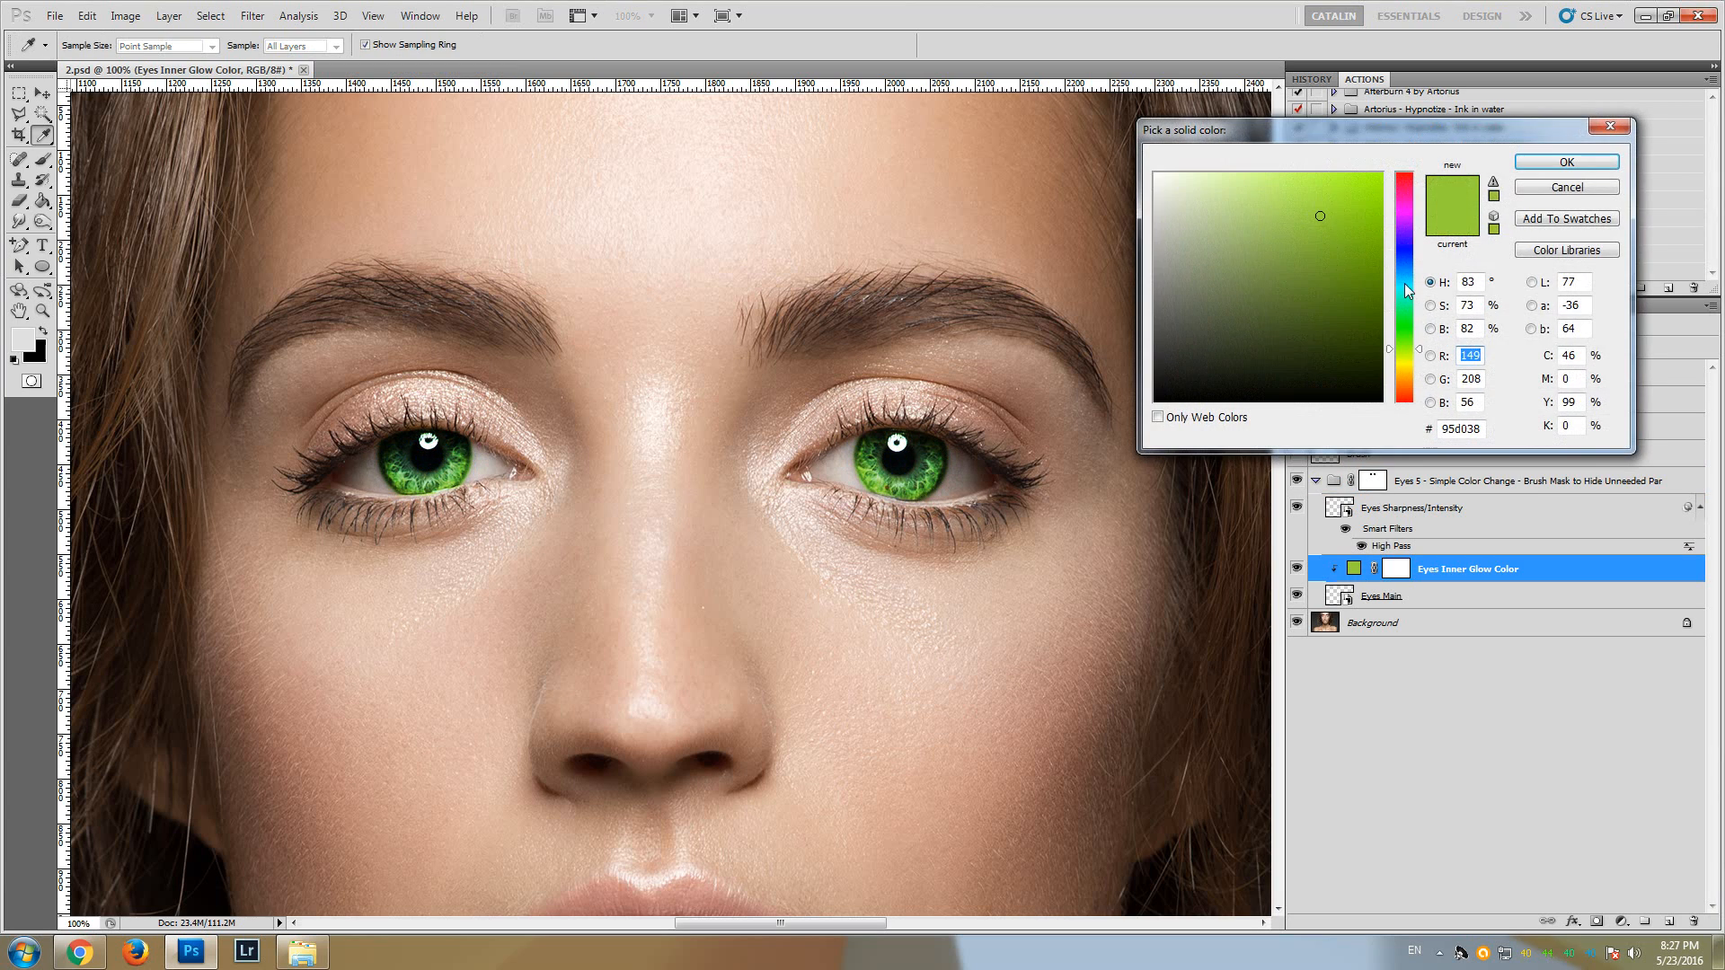
drag(1405, 283, 1403, 268)
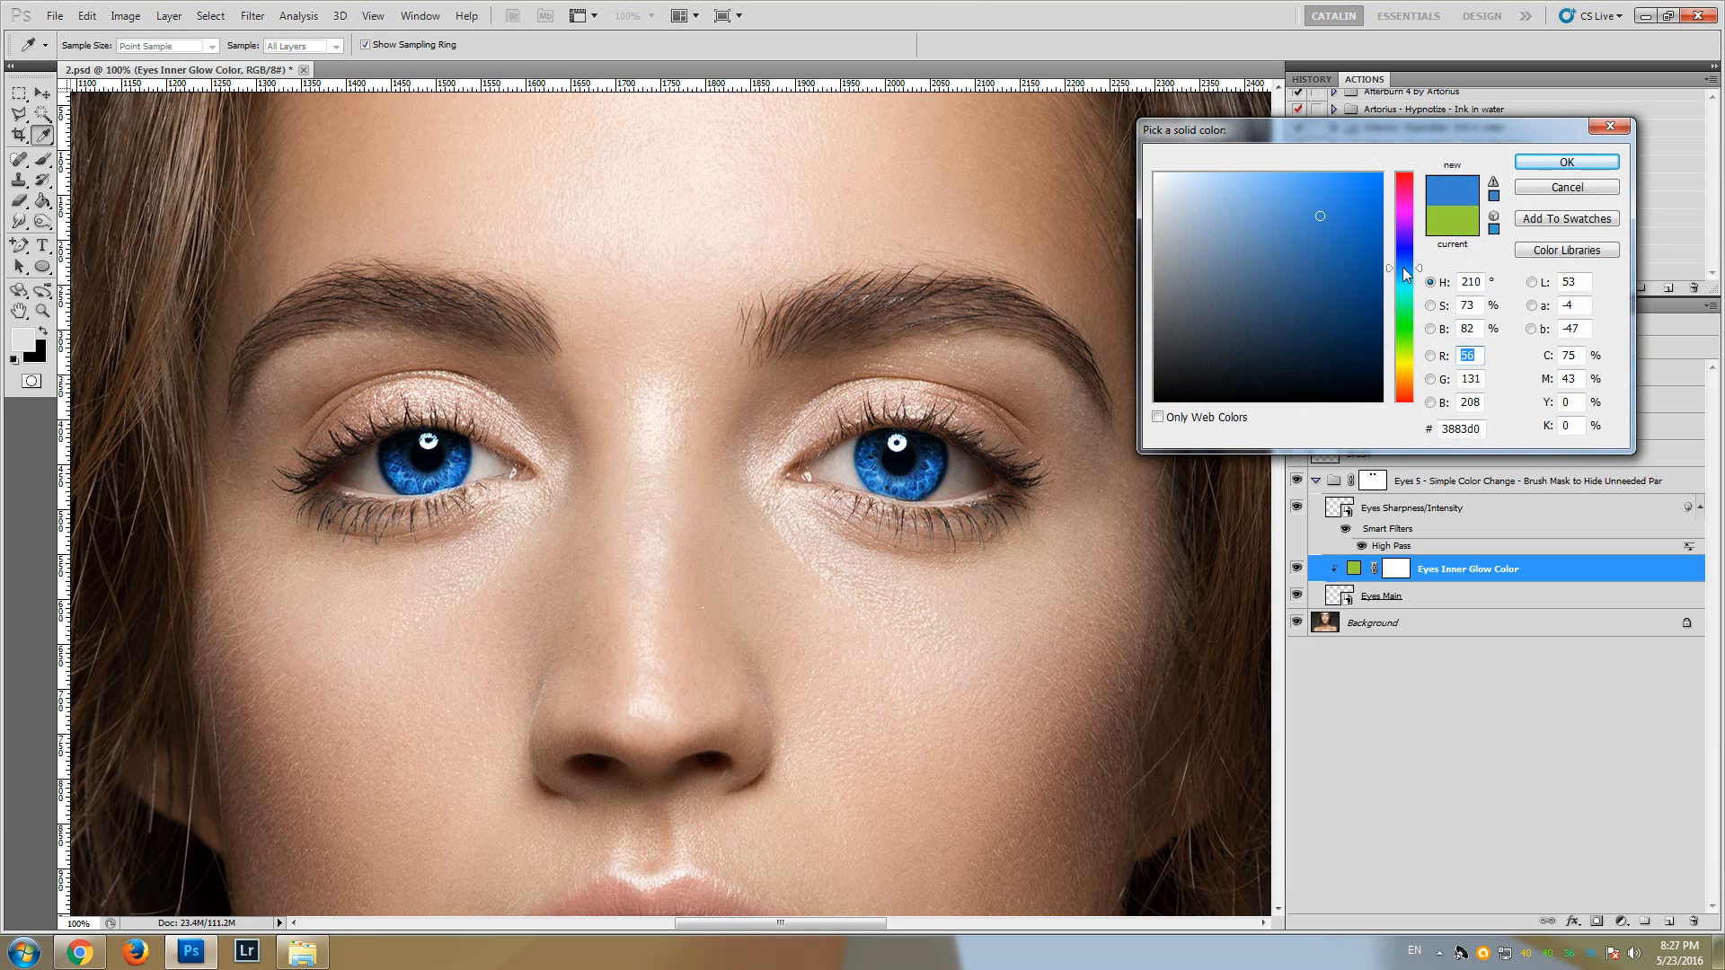
click(1525, 164)
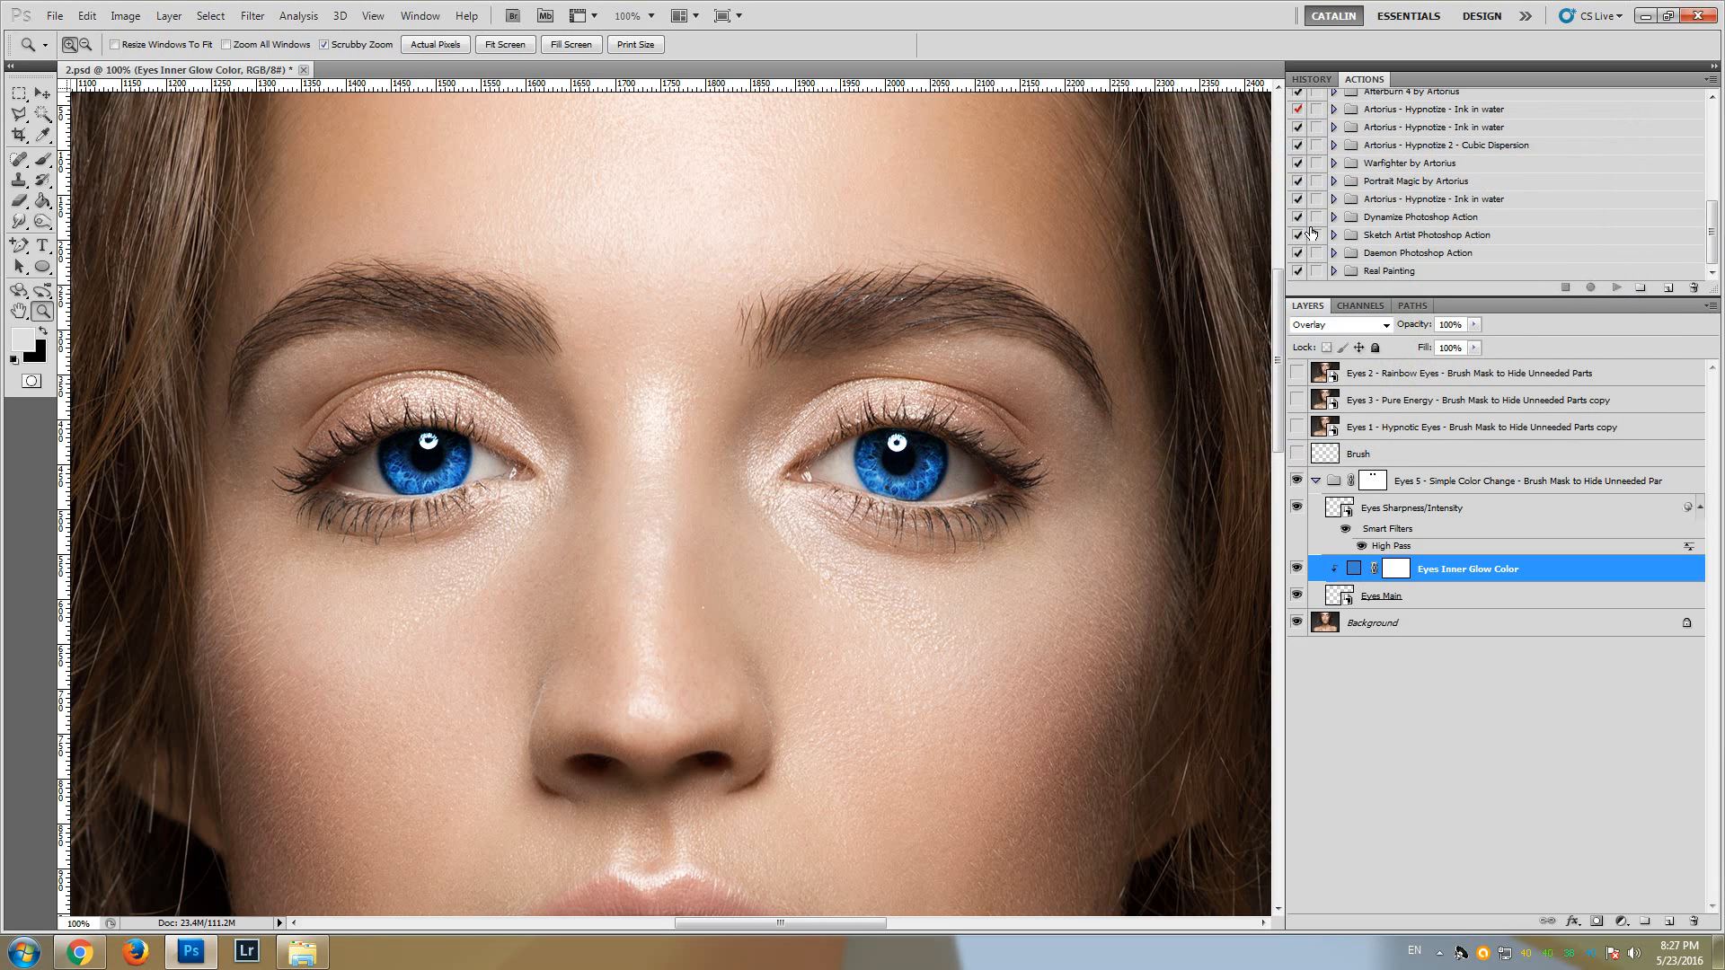
- Select the Brush tool and preview the Eyes 2 - Rainbow Eyes effect by showing and hiding its layer
click(43, 160)
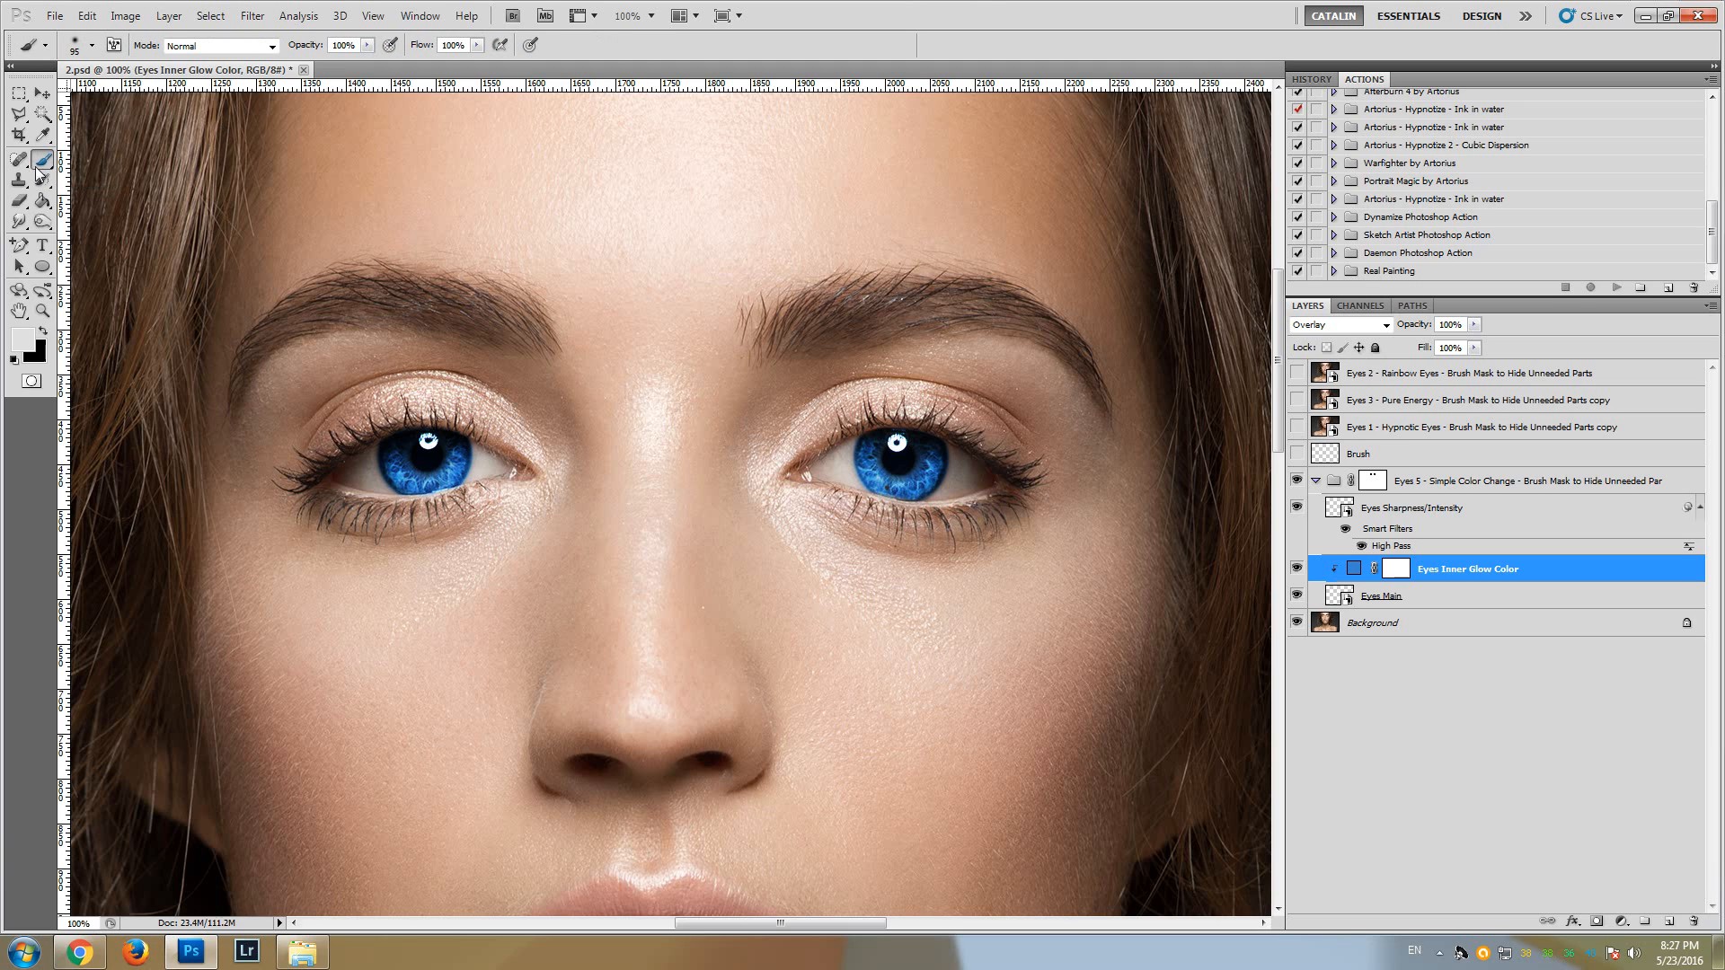
click(1296, 374)
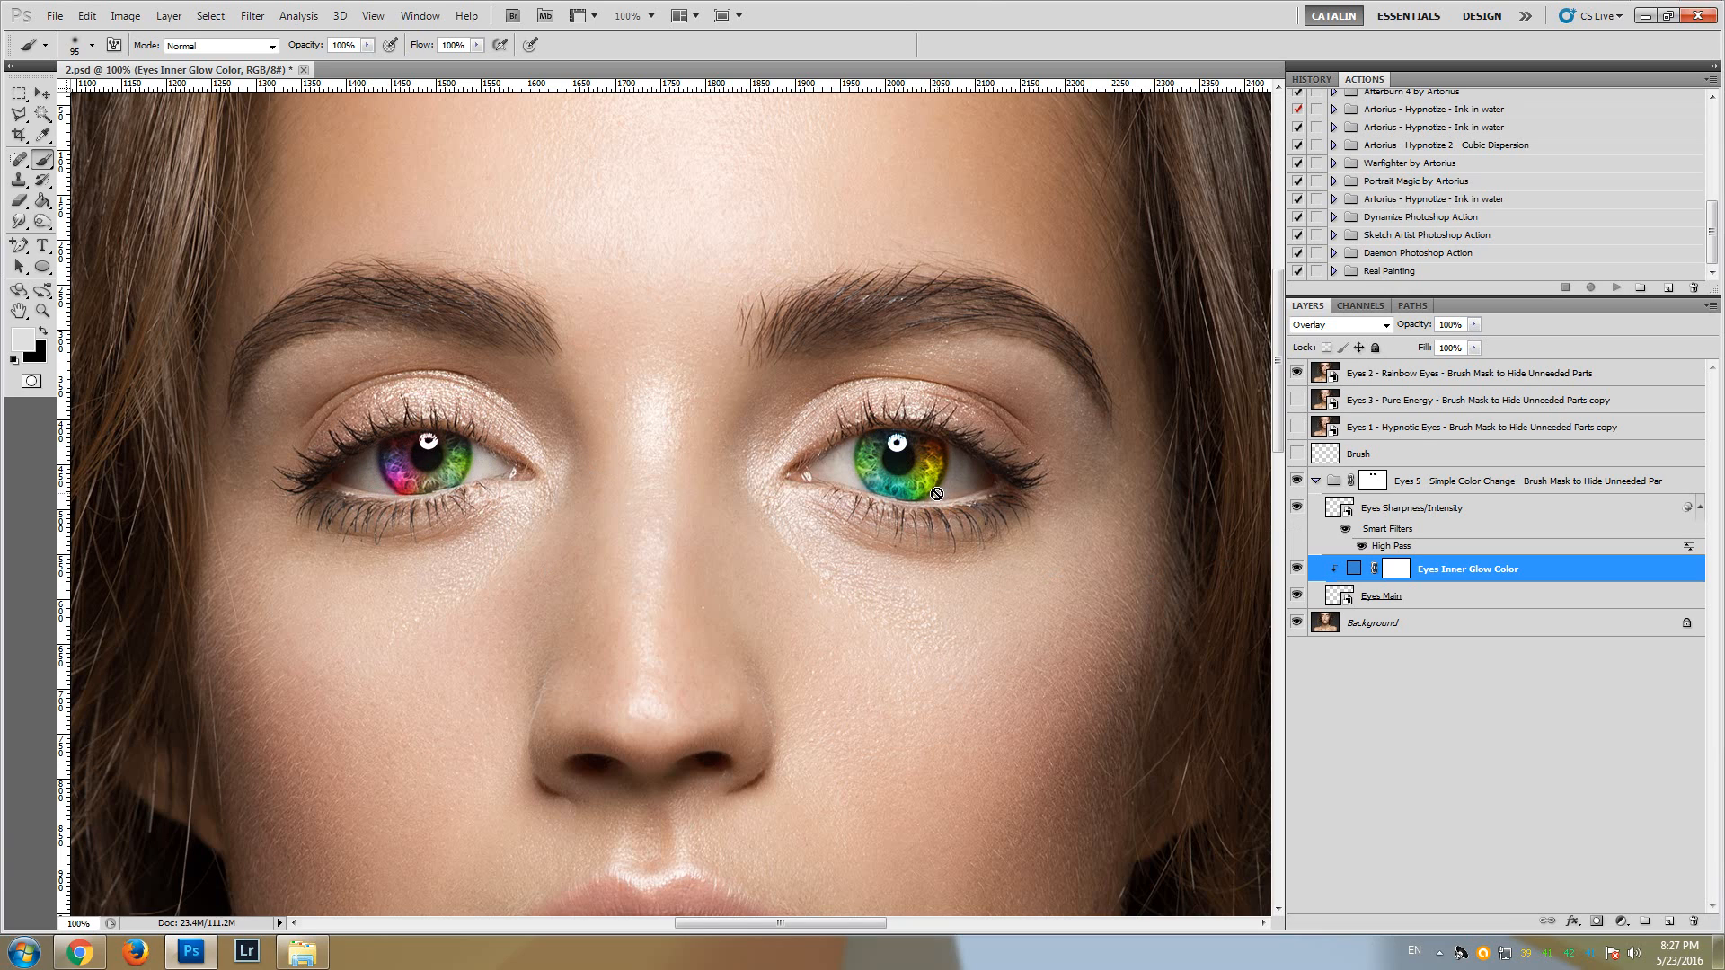
click(1297, 374)
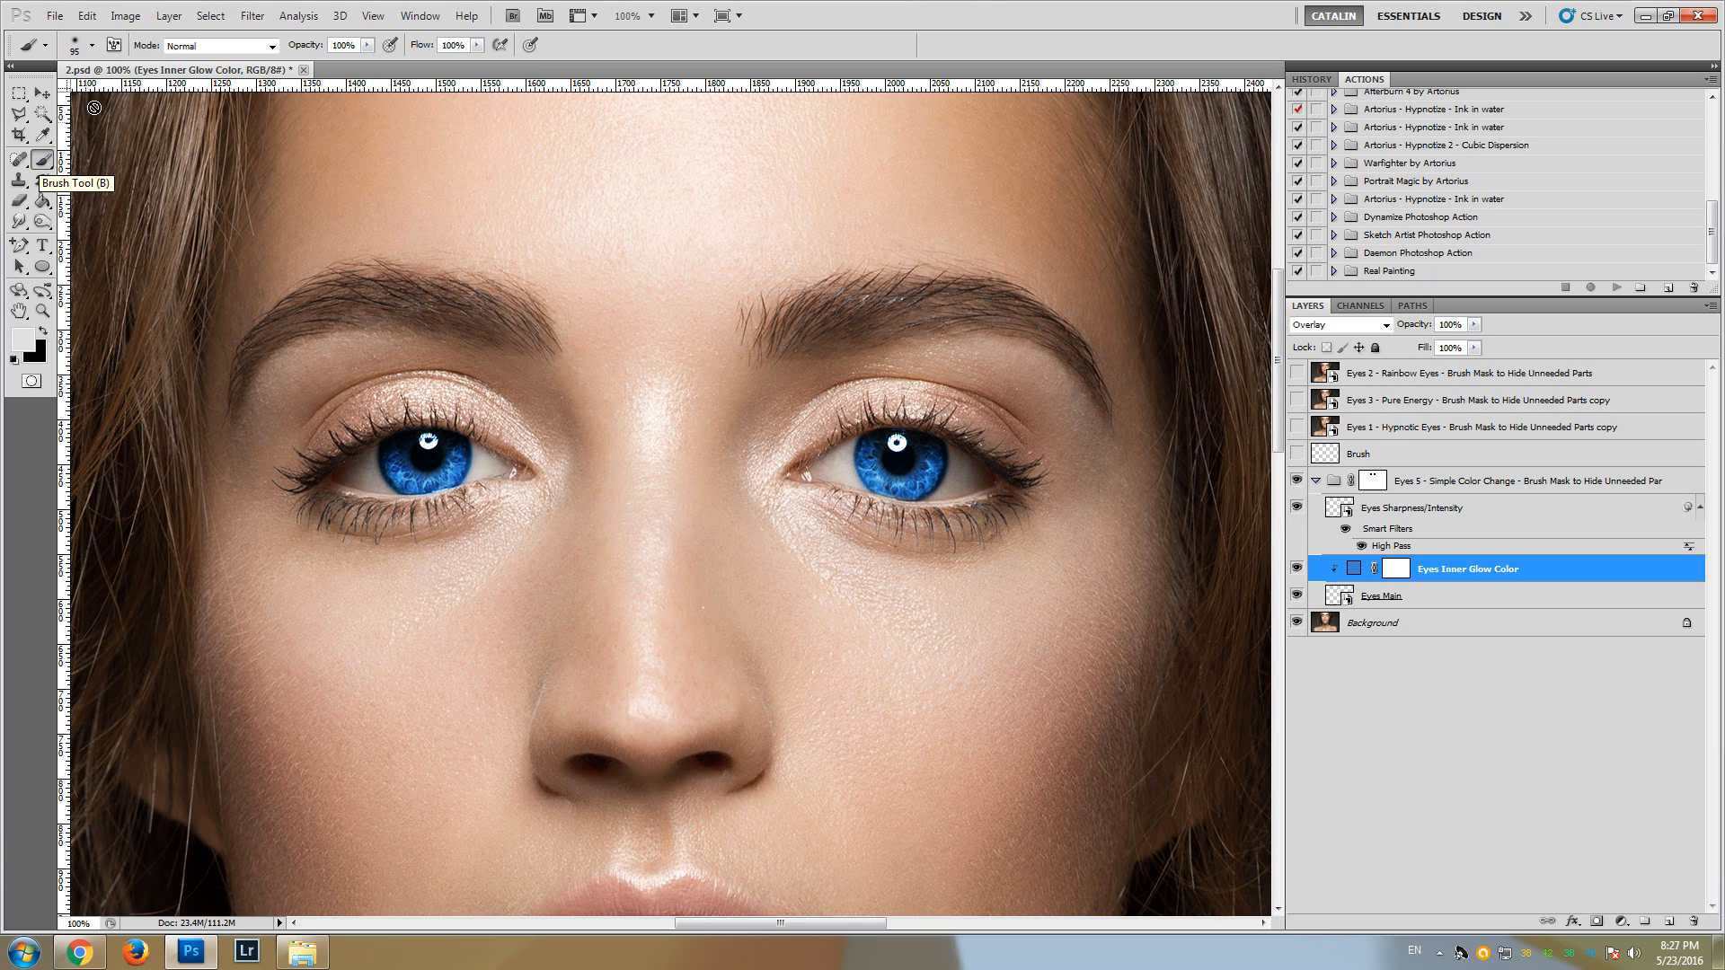
- Load the Eyes Brushes.abr file from the Eyes set folder into the brush presets
click(94, 47)
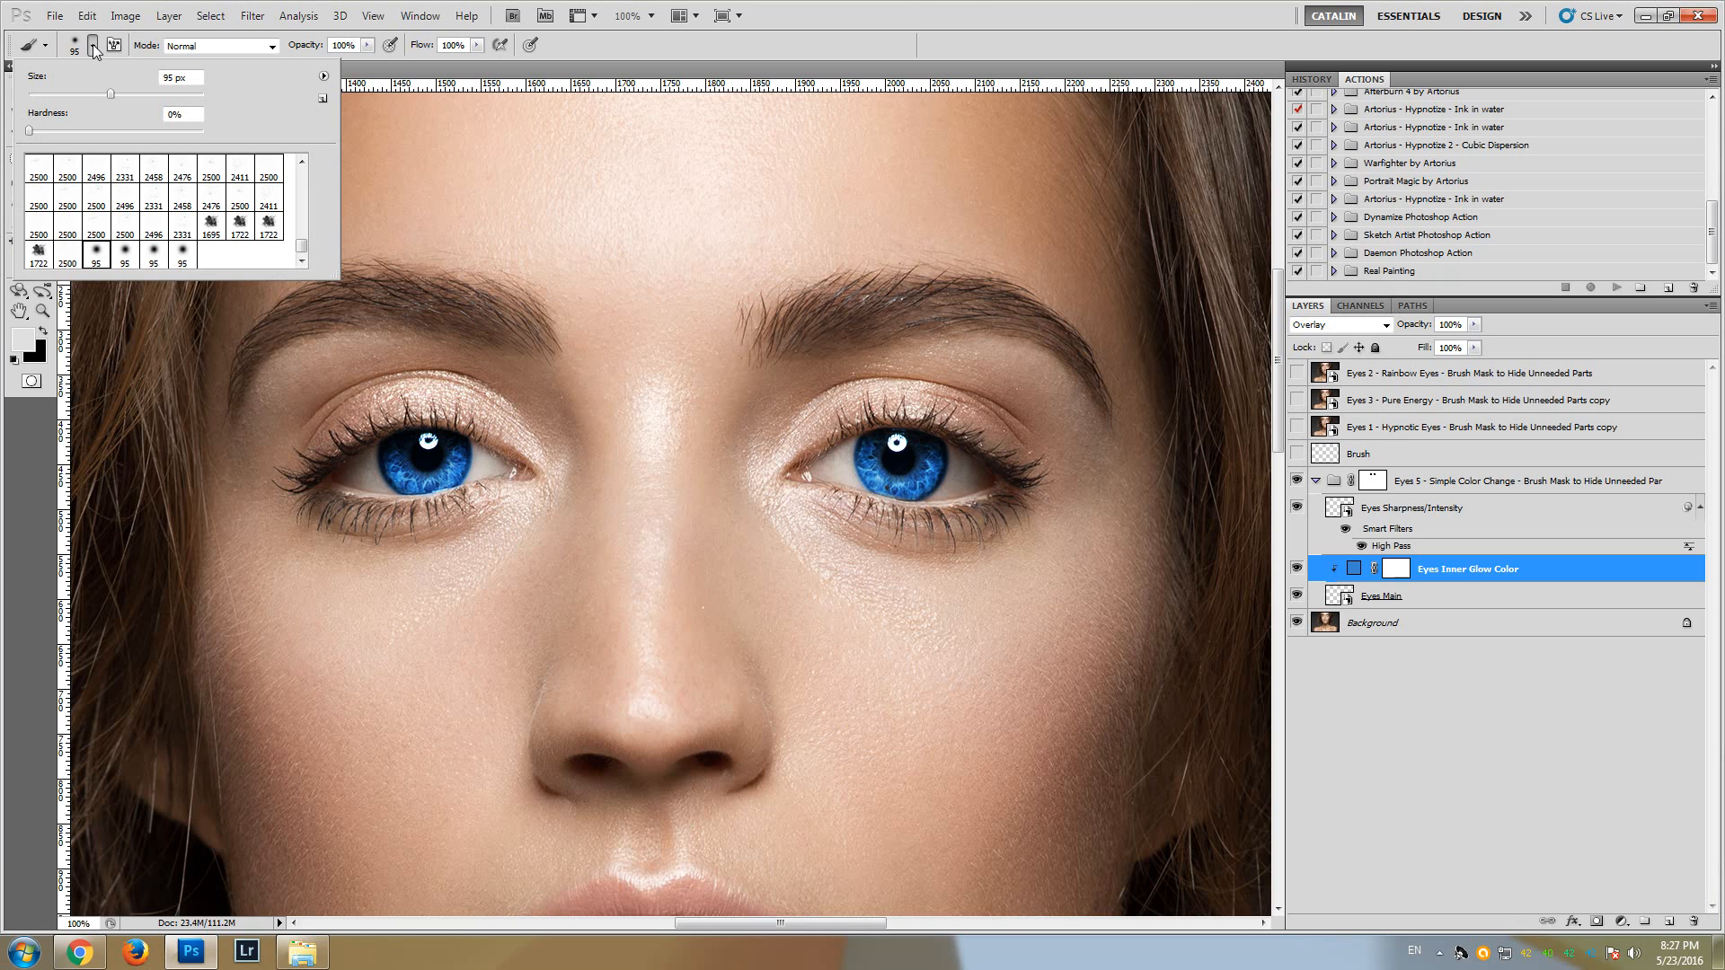
click(323, 75)
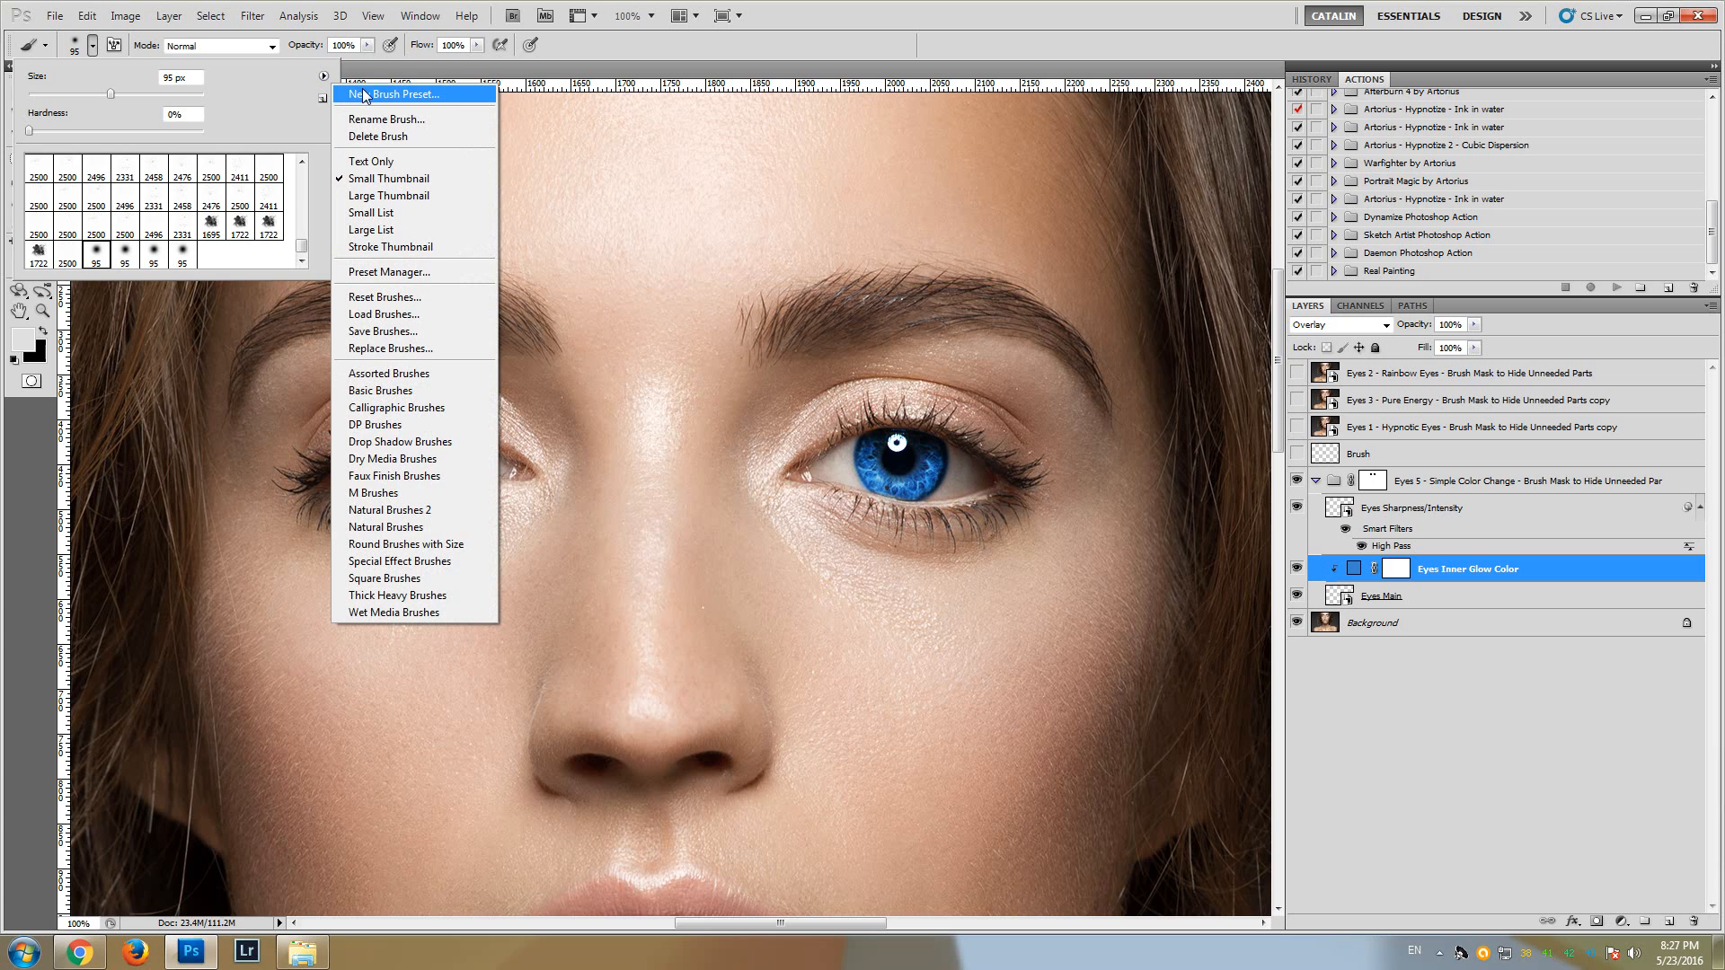
click(377, 314)
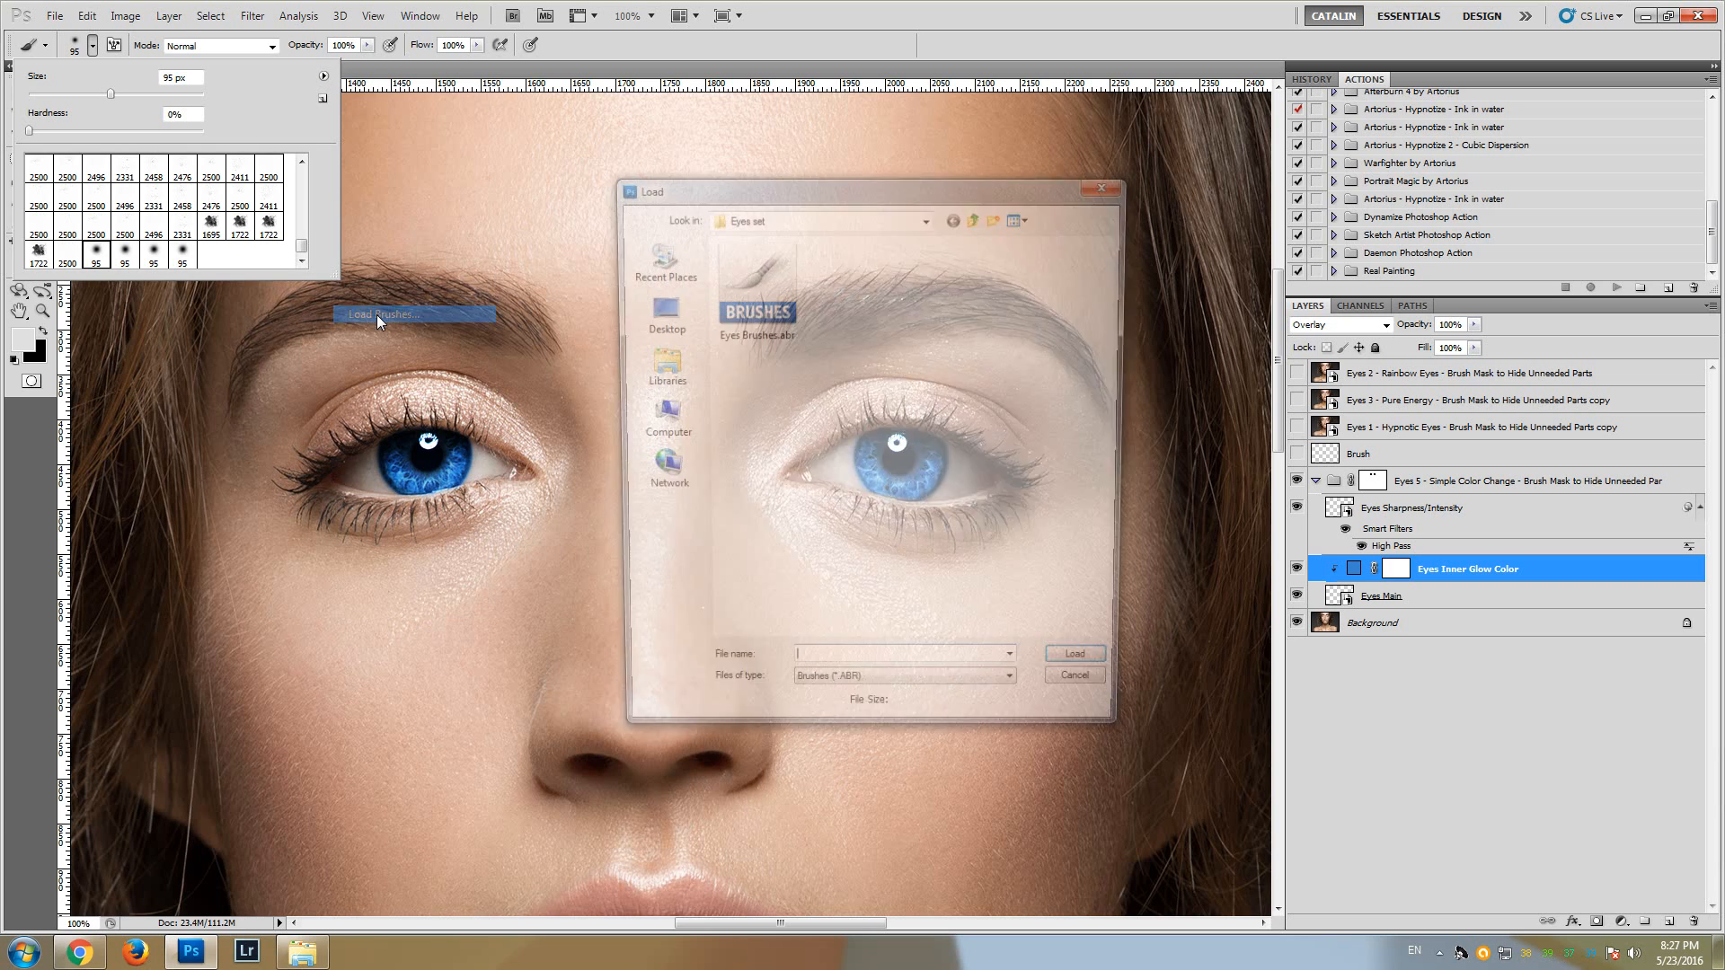
double_click(747, 288)
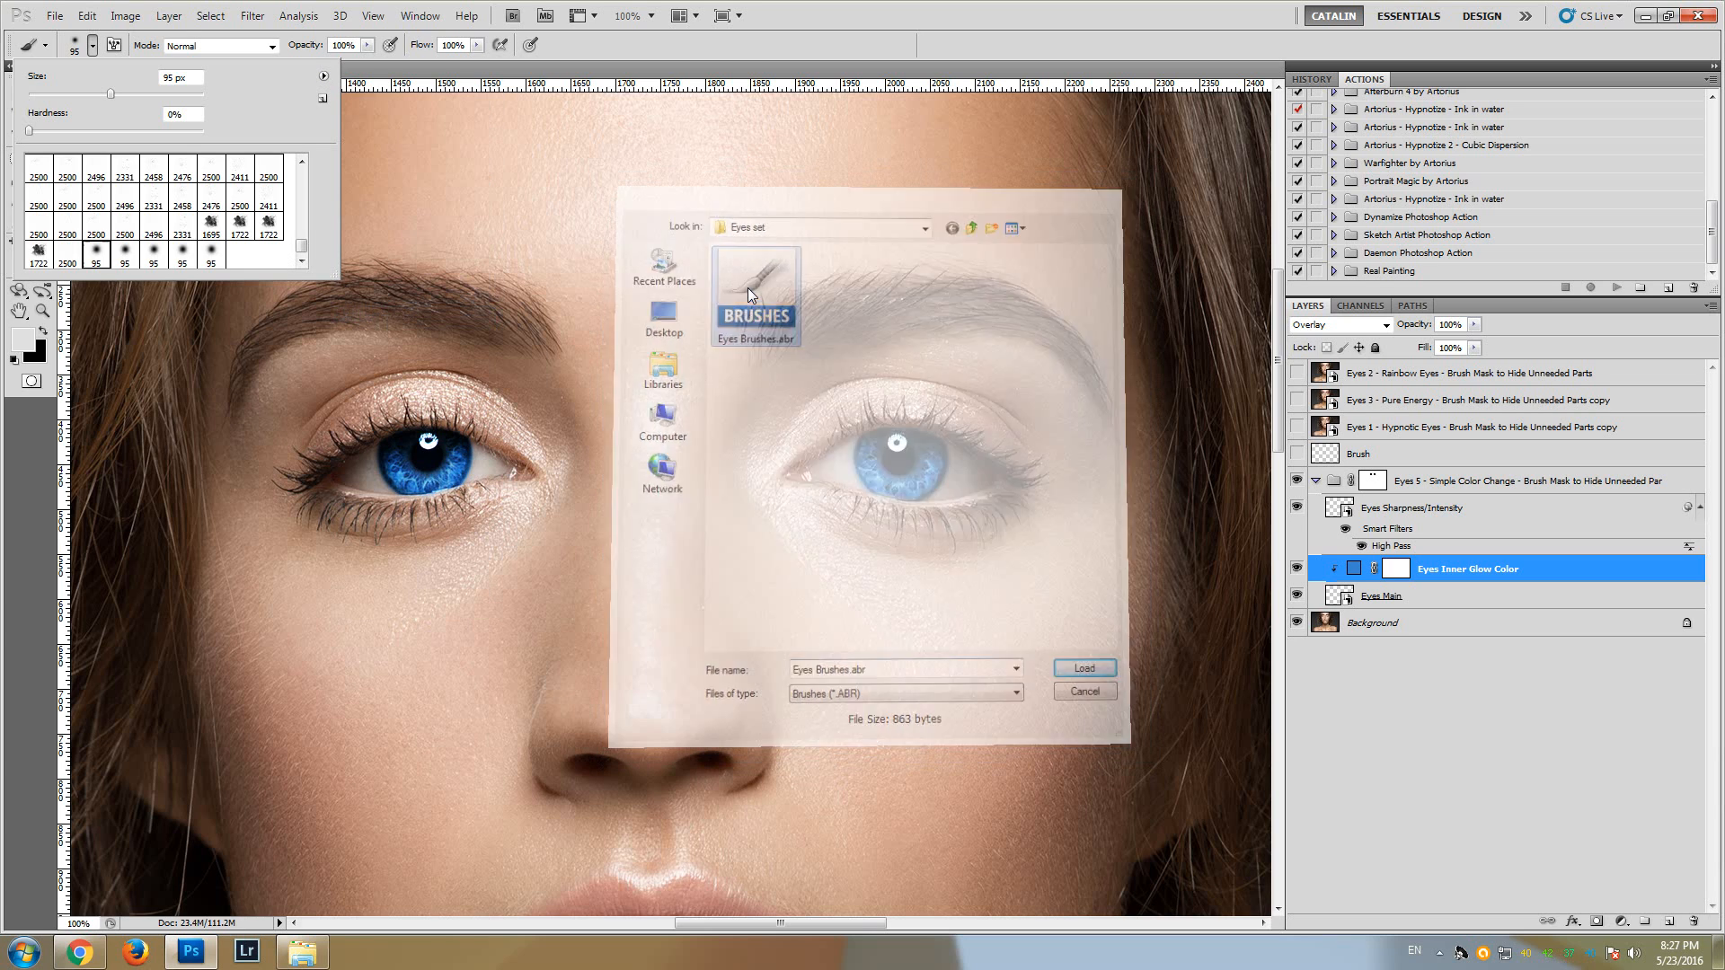
click(809, 67)
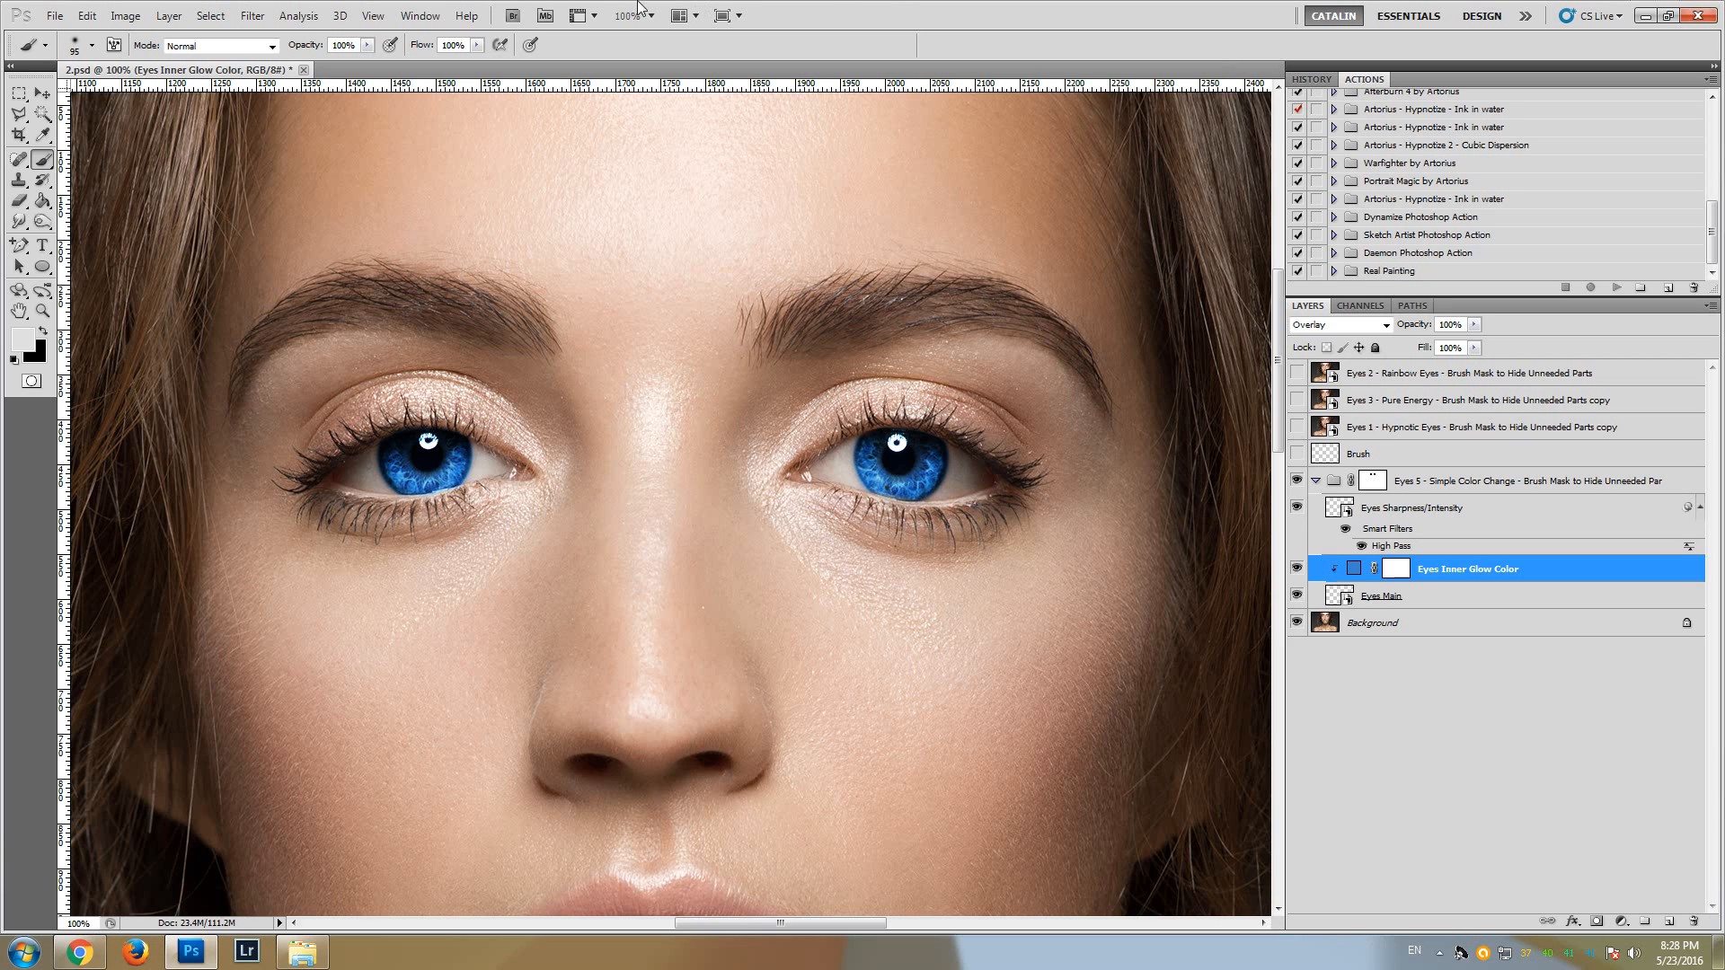
- Load the action file Pro Eyes Enhancement & Color Change Action.atn from the Eyes set folder
click(426, 15)
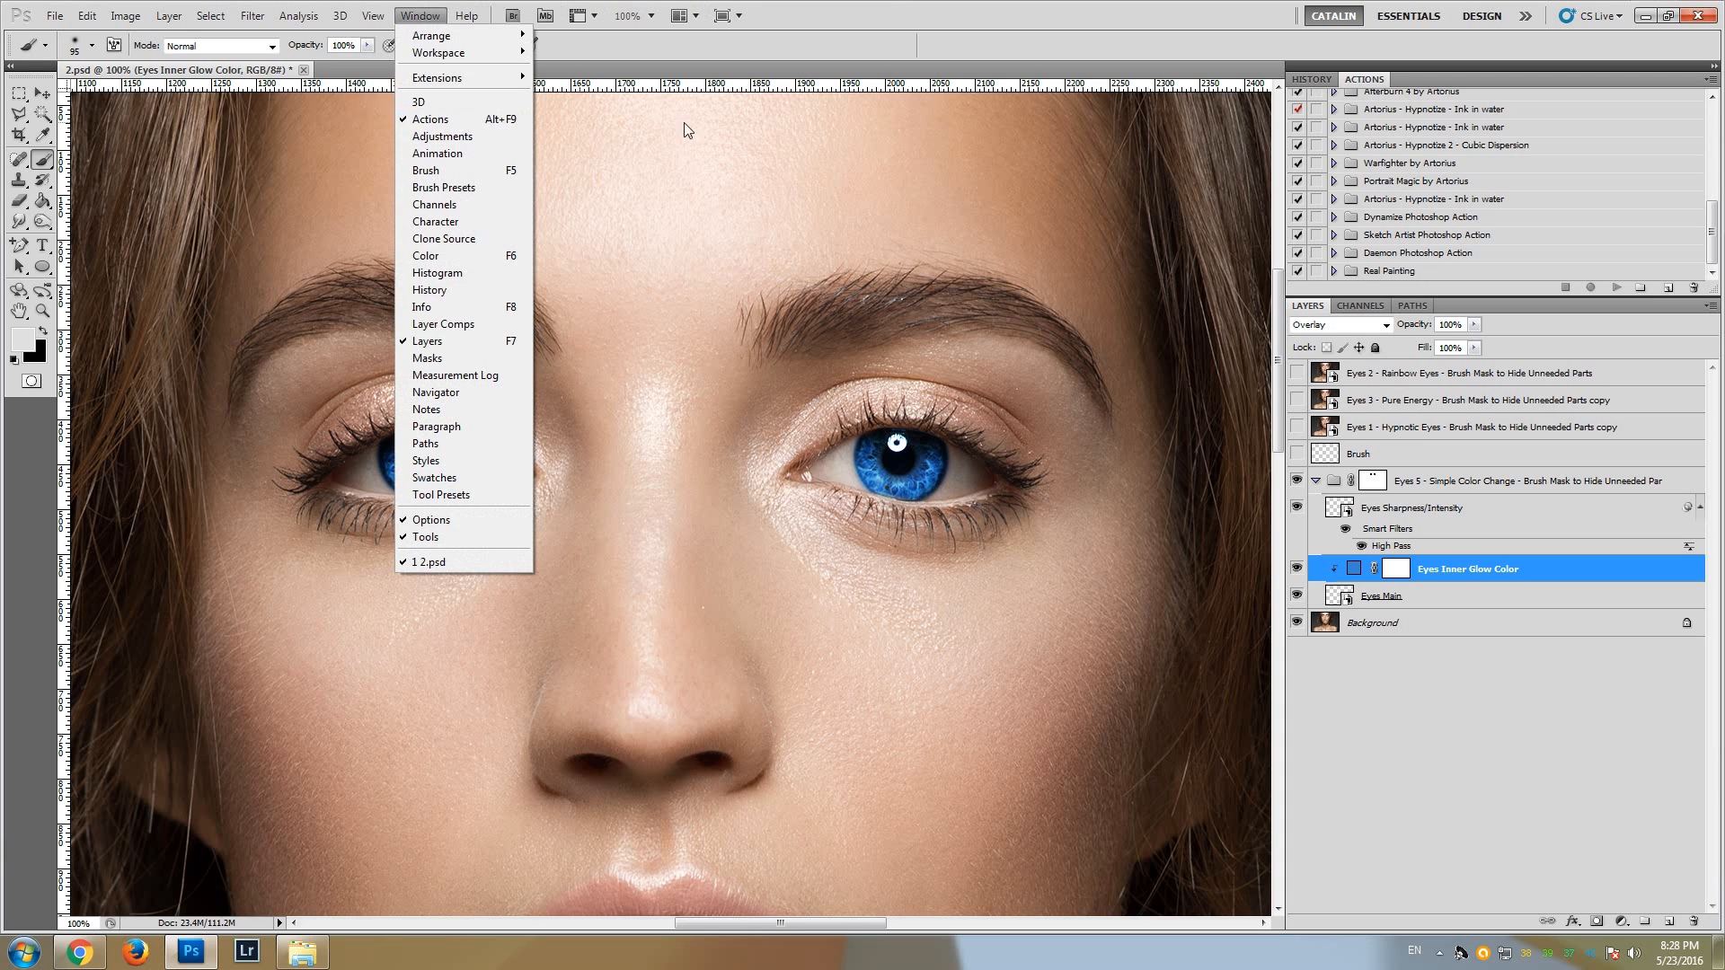
click(1047, 9)
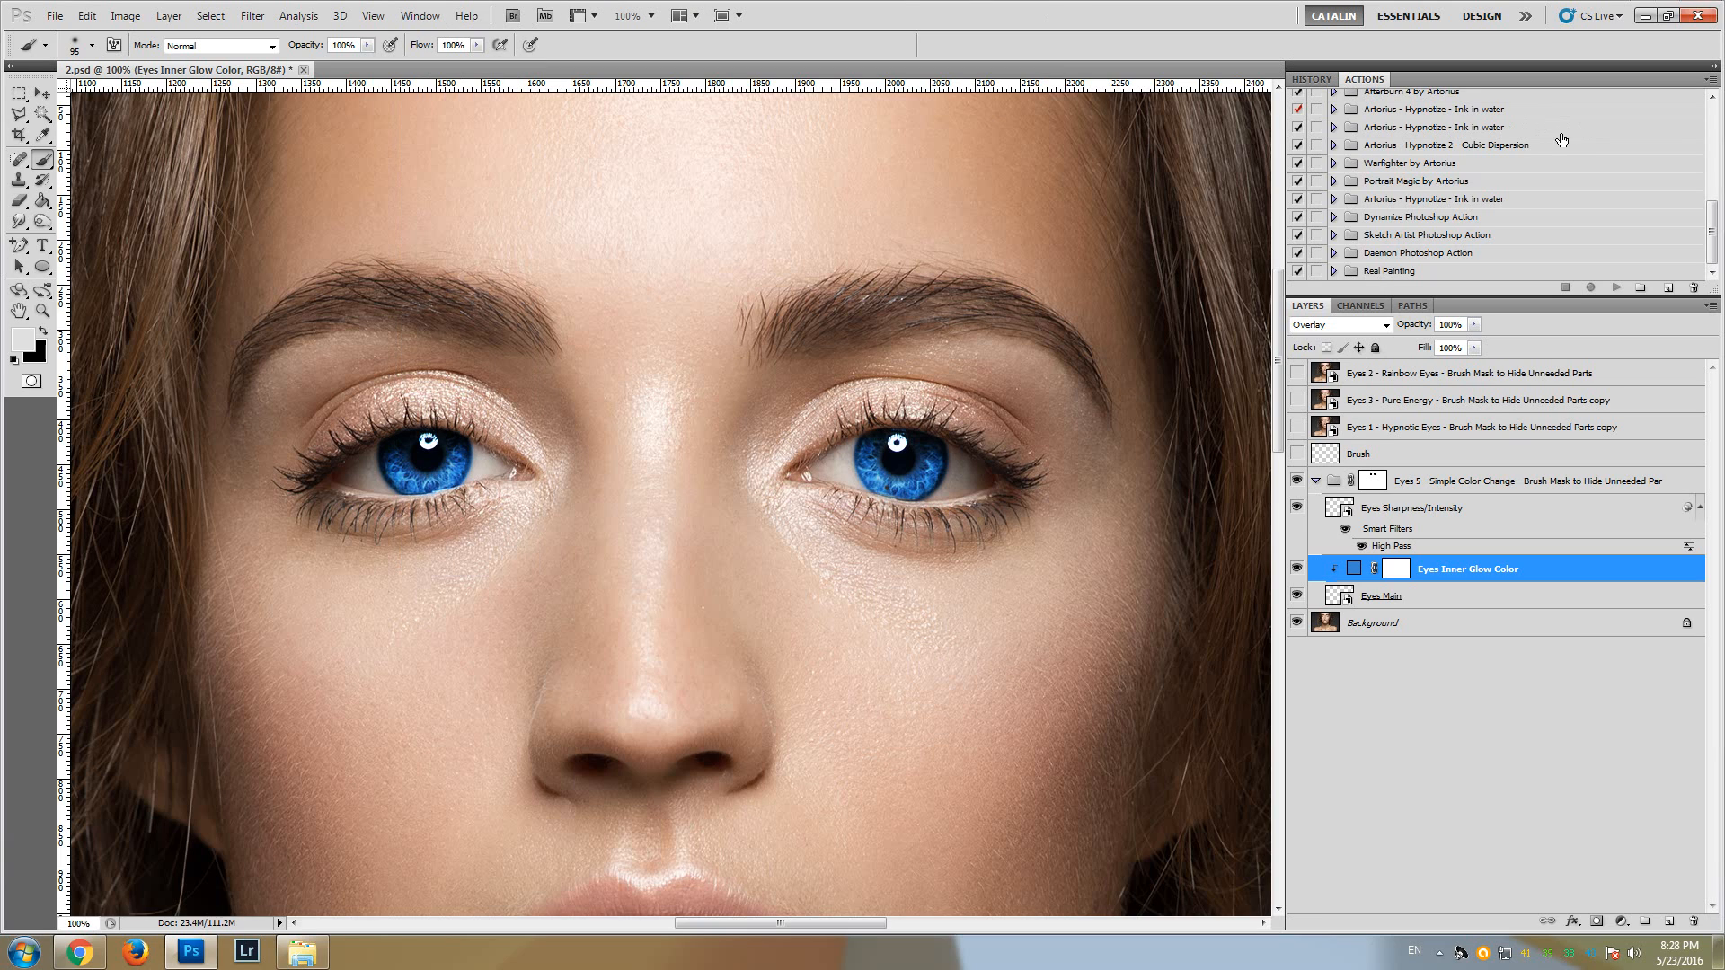
click(1711, 81)
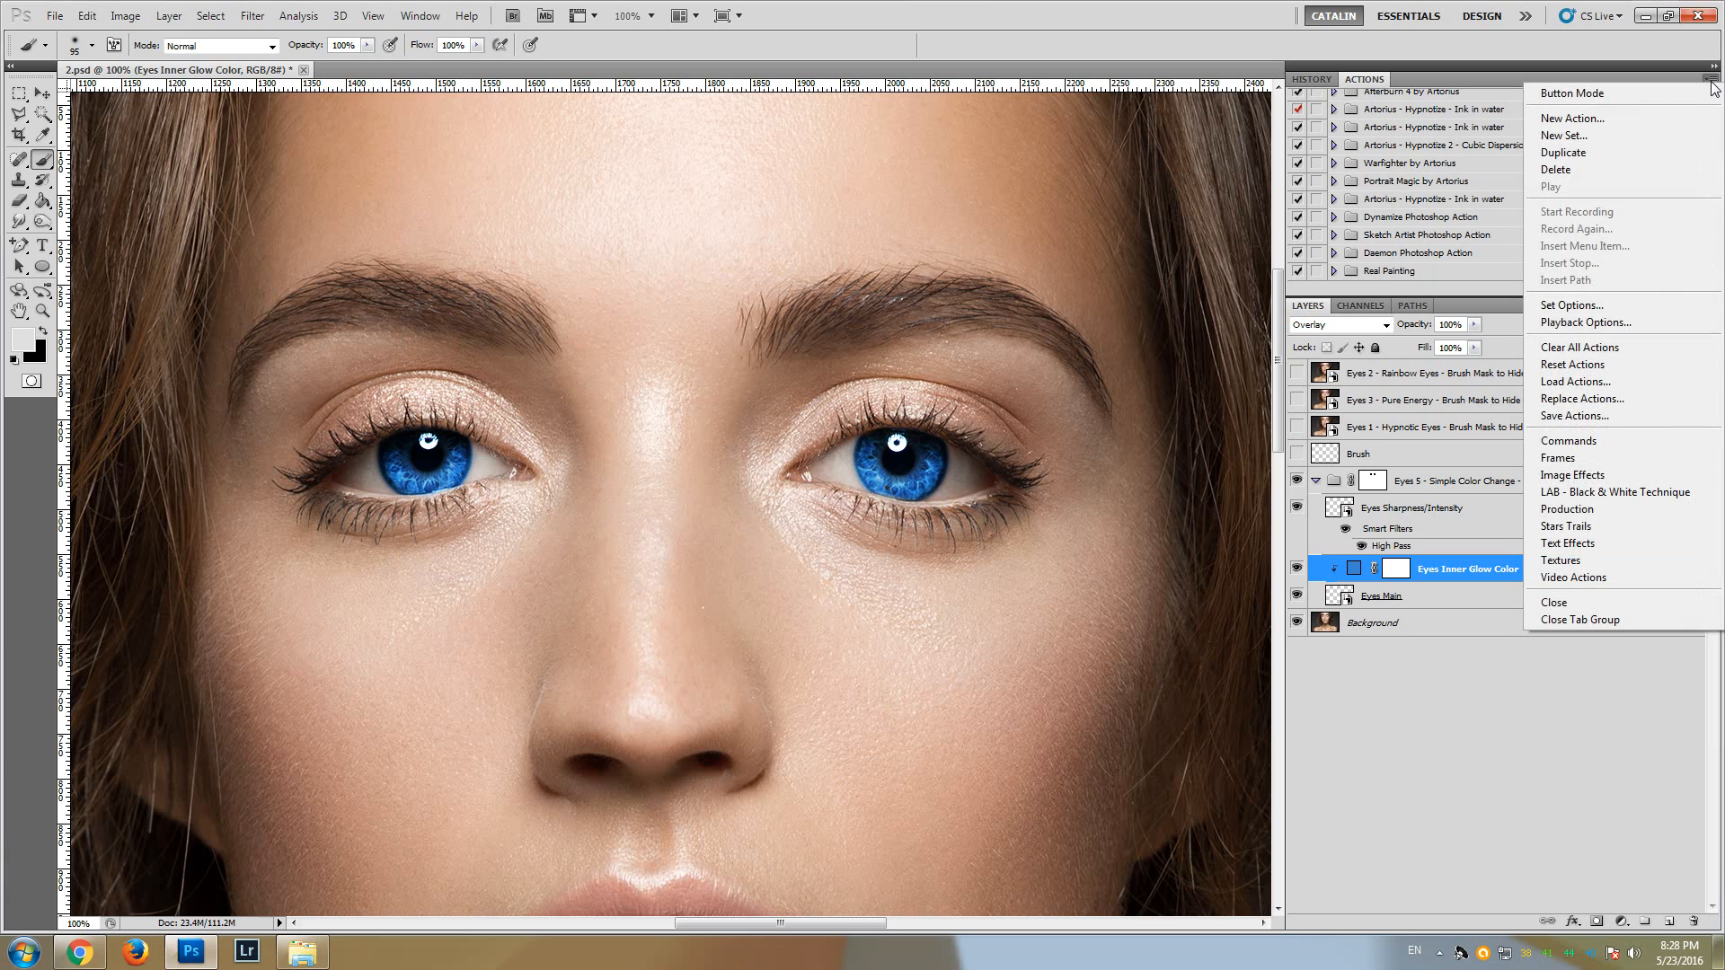
click(1585, 386)
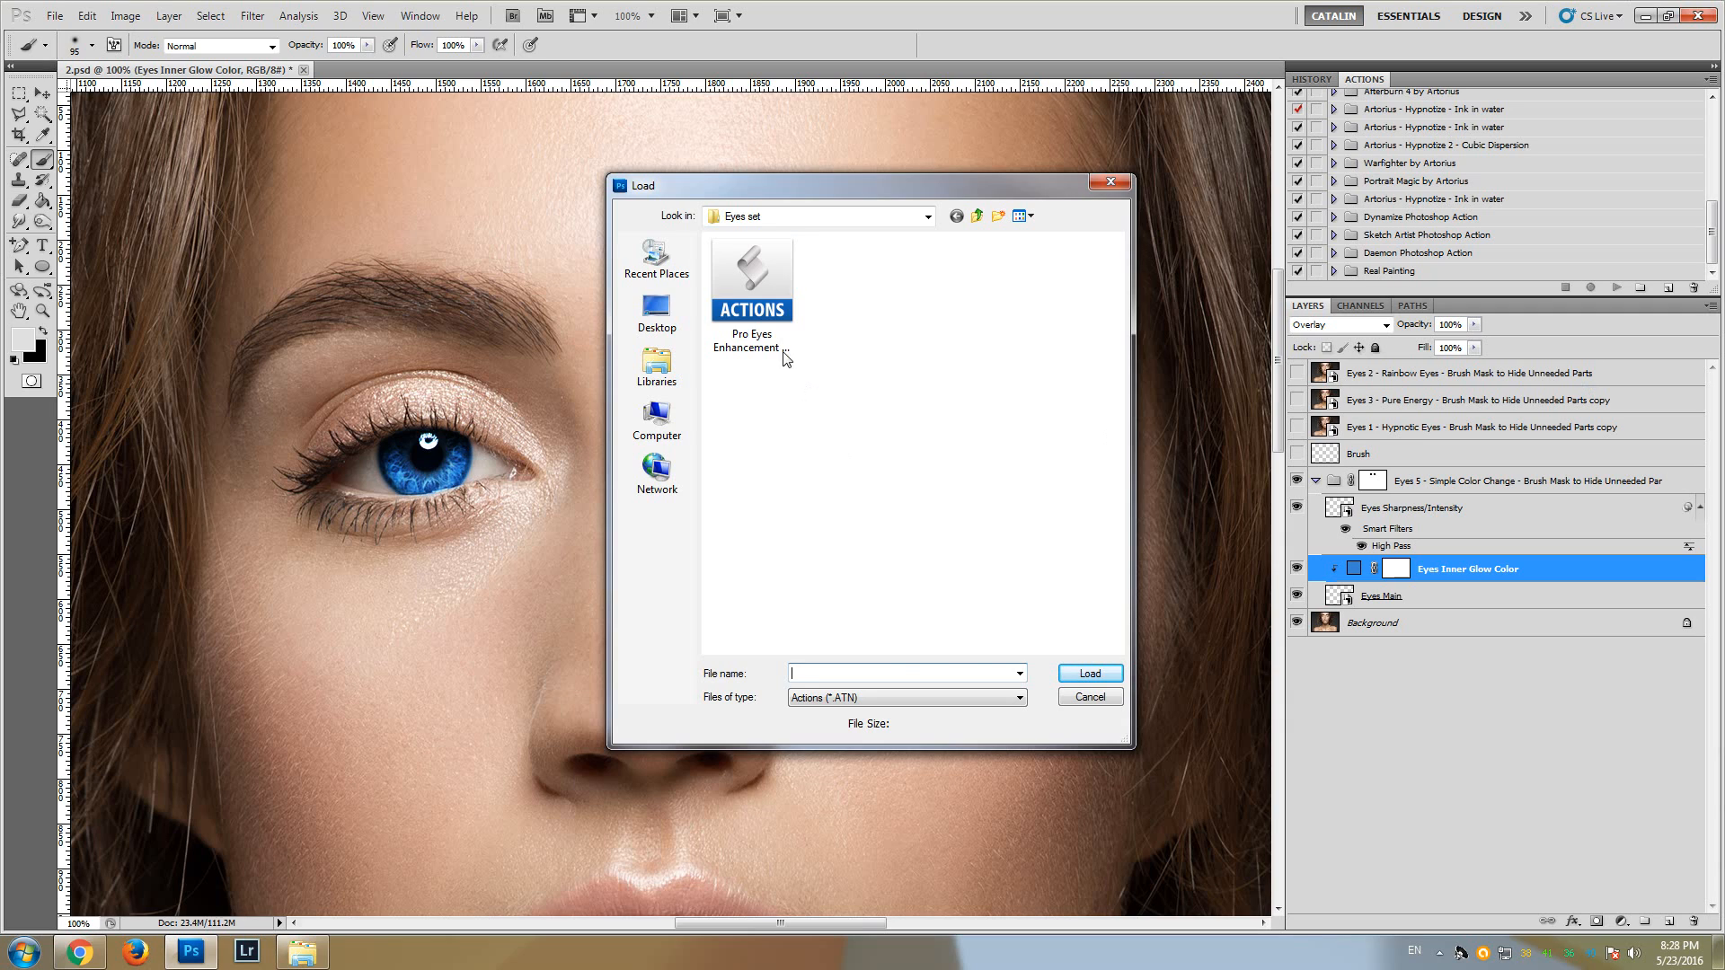
click(766, 311)
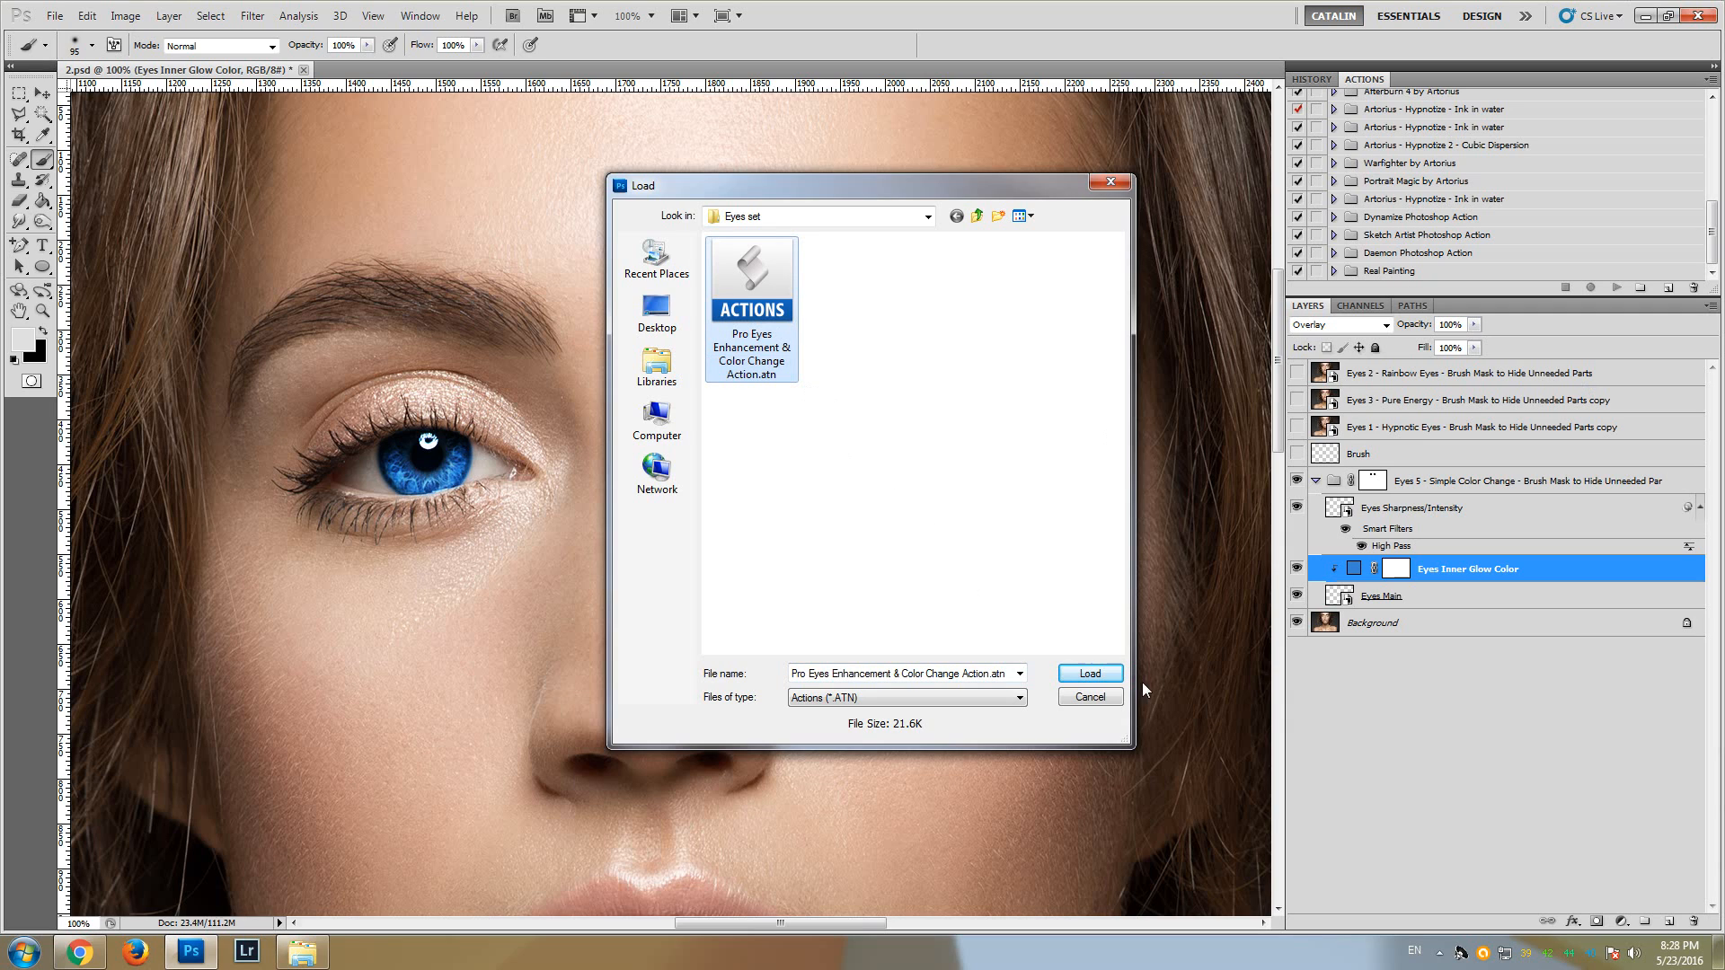
click(1099, 672)
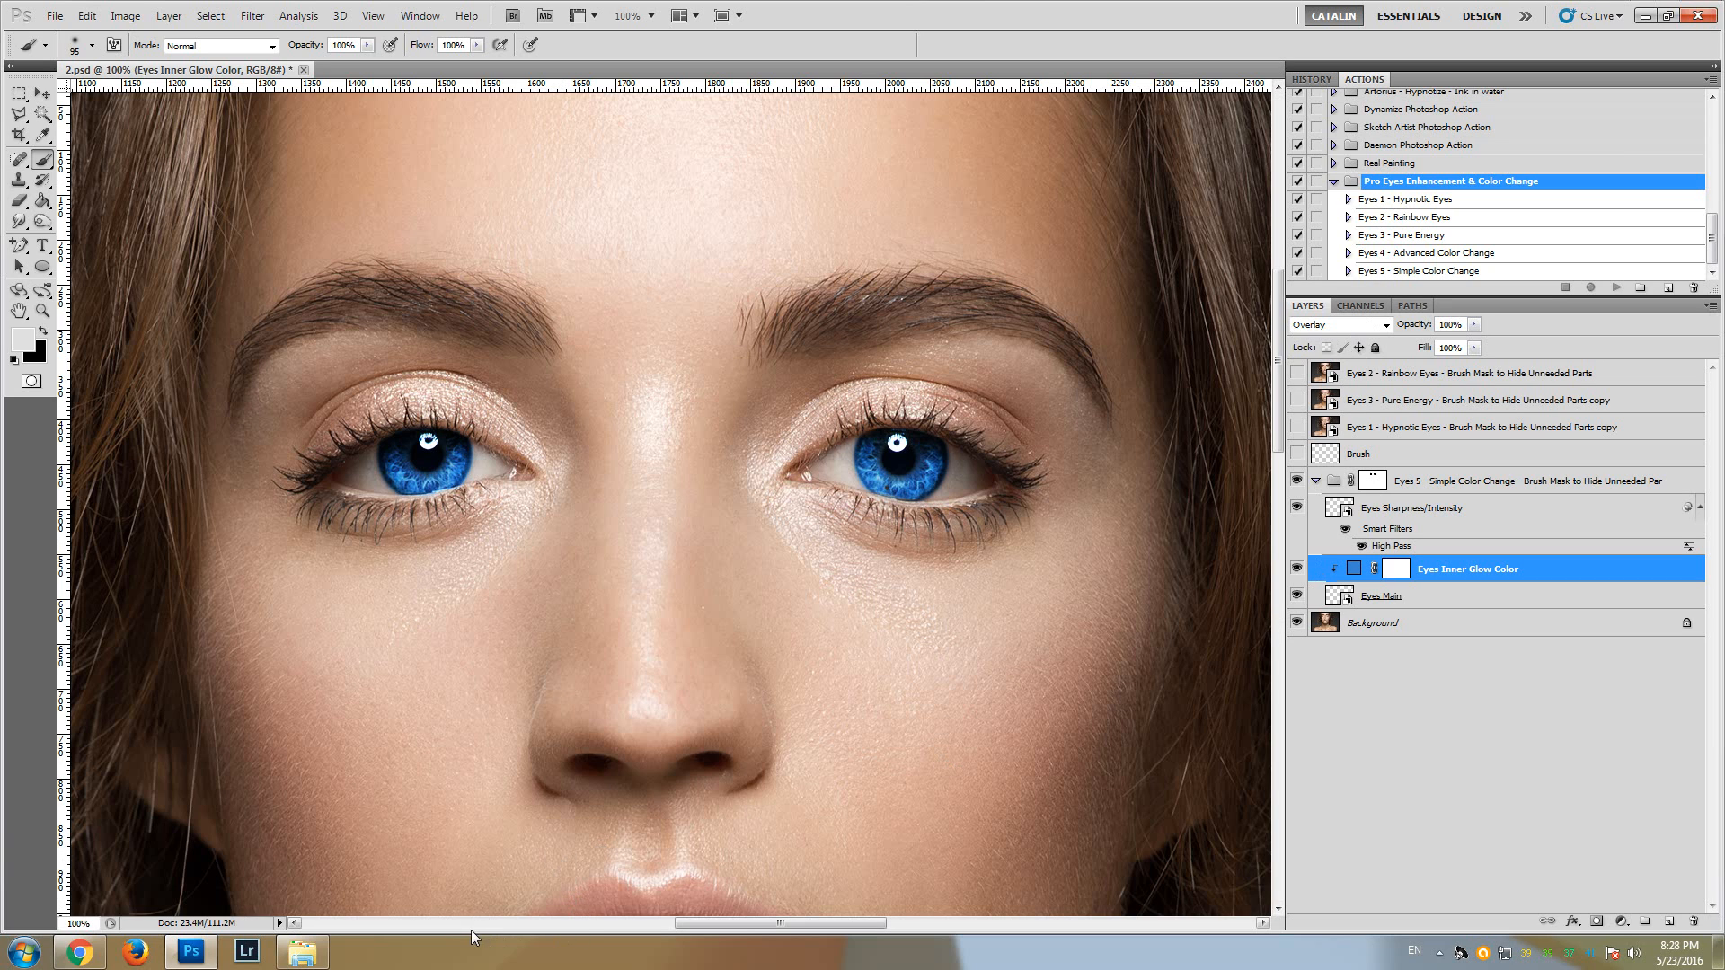
- Switch to the Photoshop resources folder in Windows Explorer and open girl-portrait-eyes.jpg in Photoshop
click(318, 959)
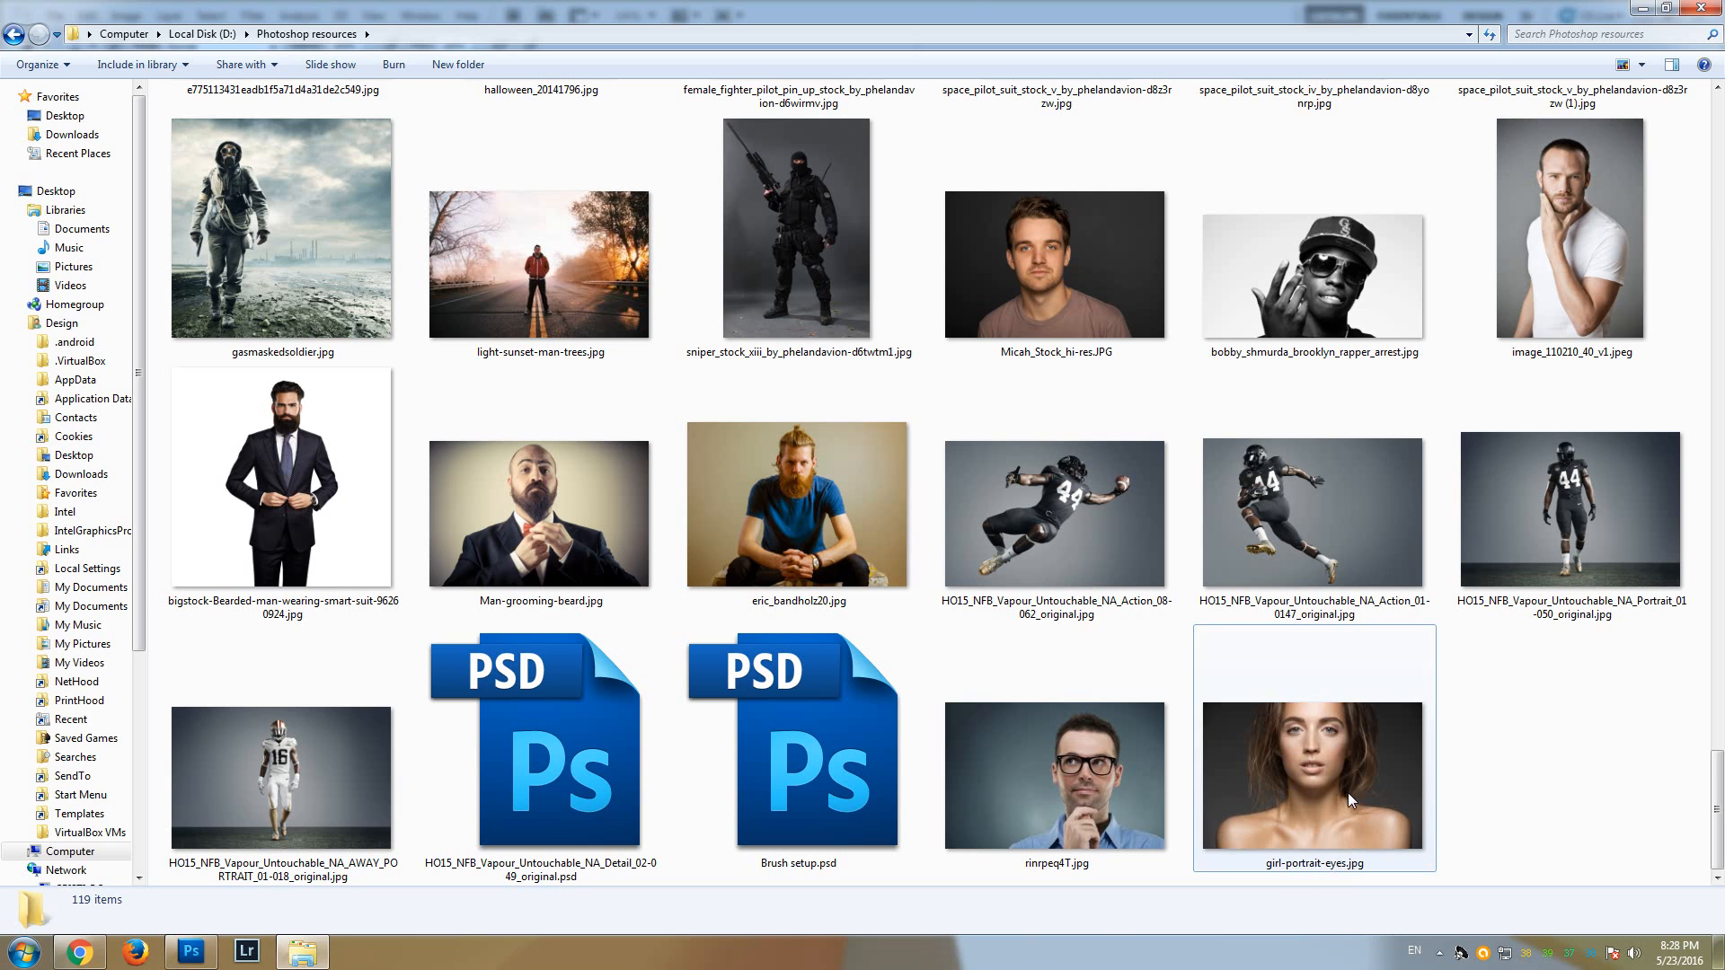
drag(1343, 790, 2, 568)
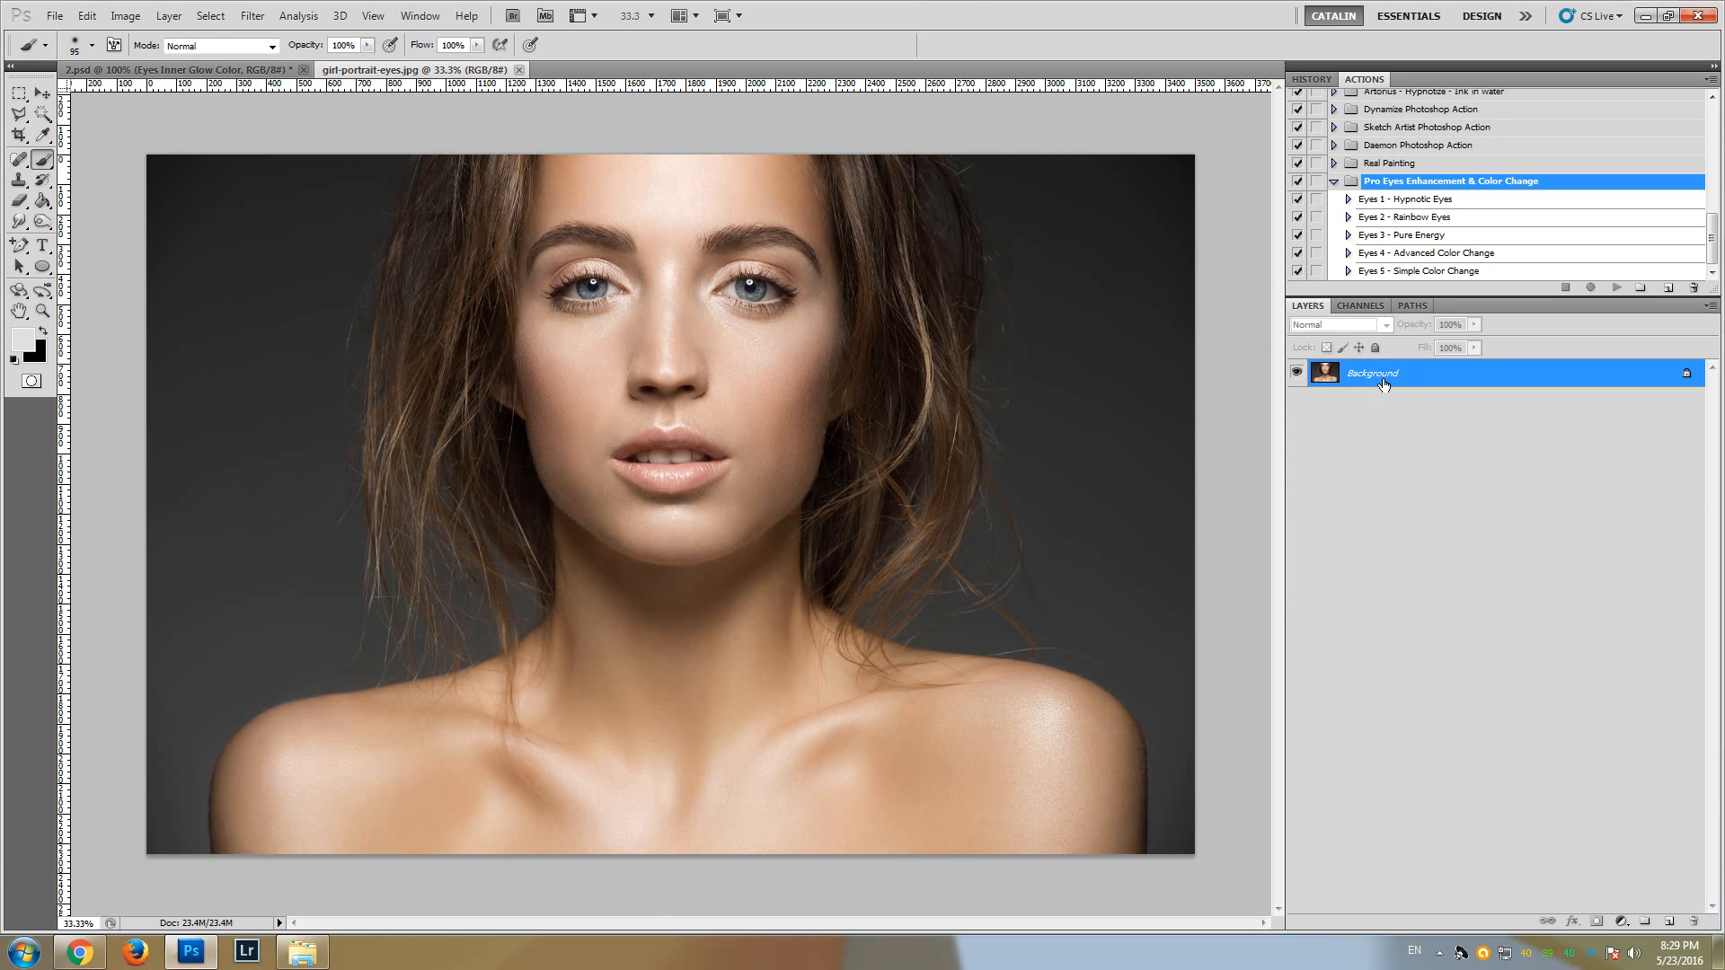
click(126, 16)
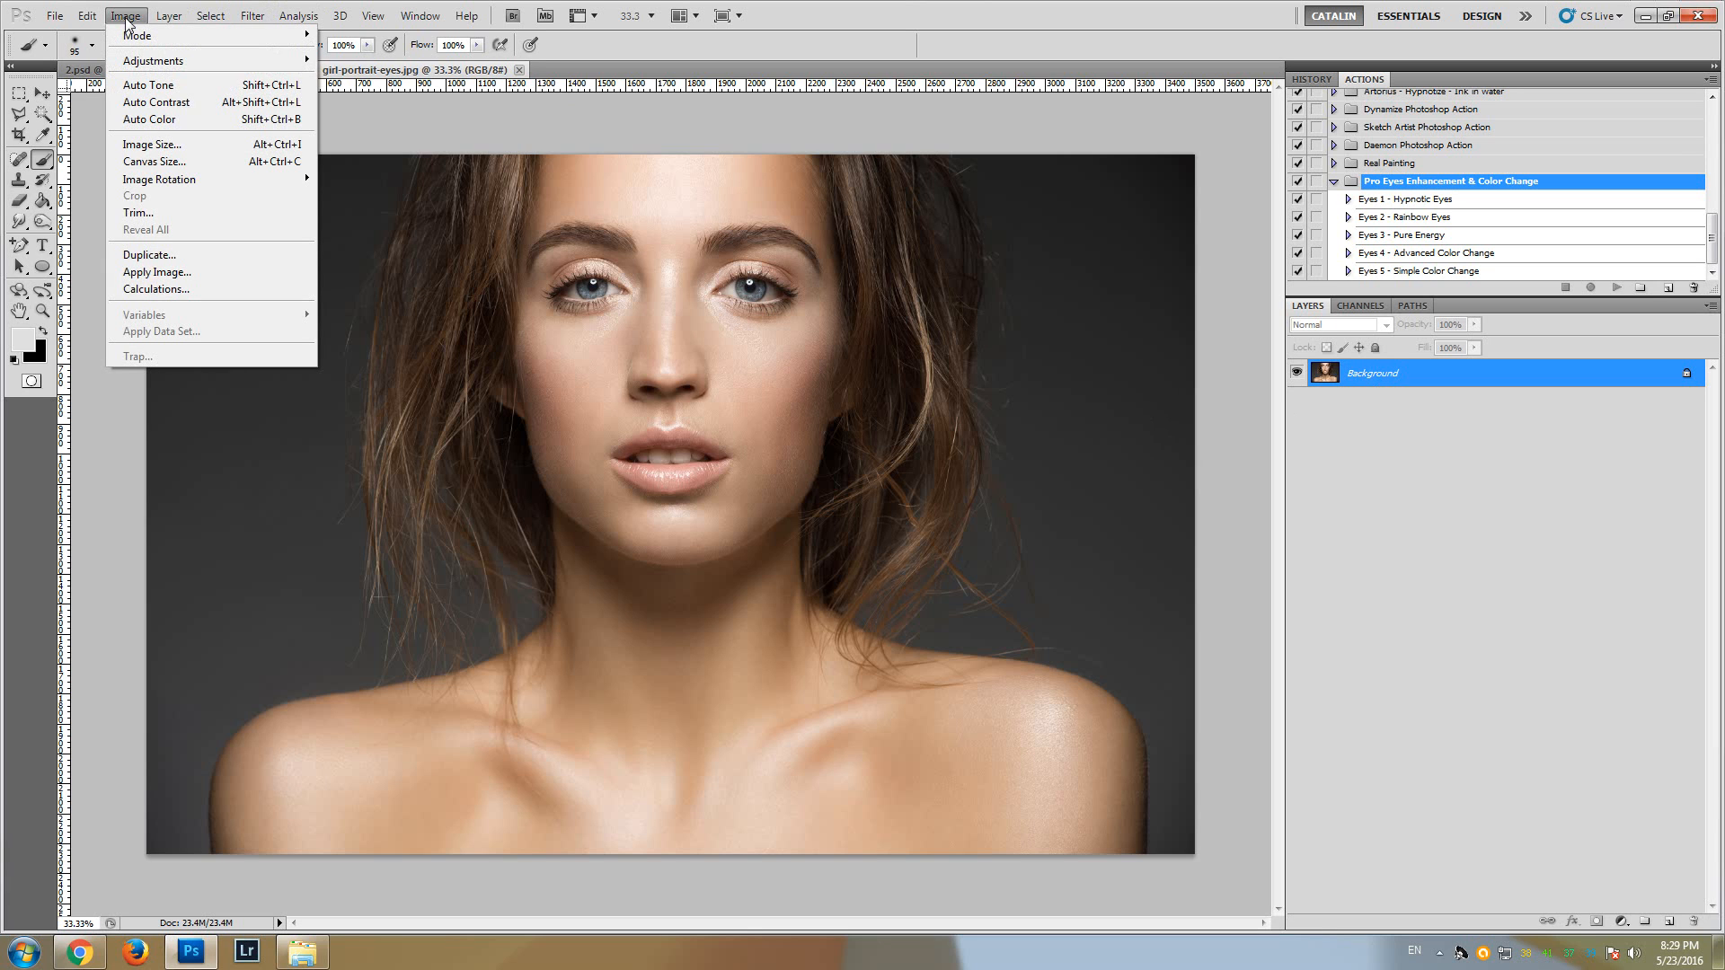
click(126, 16)
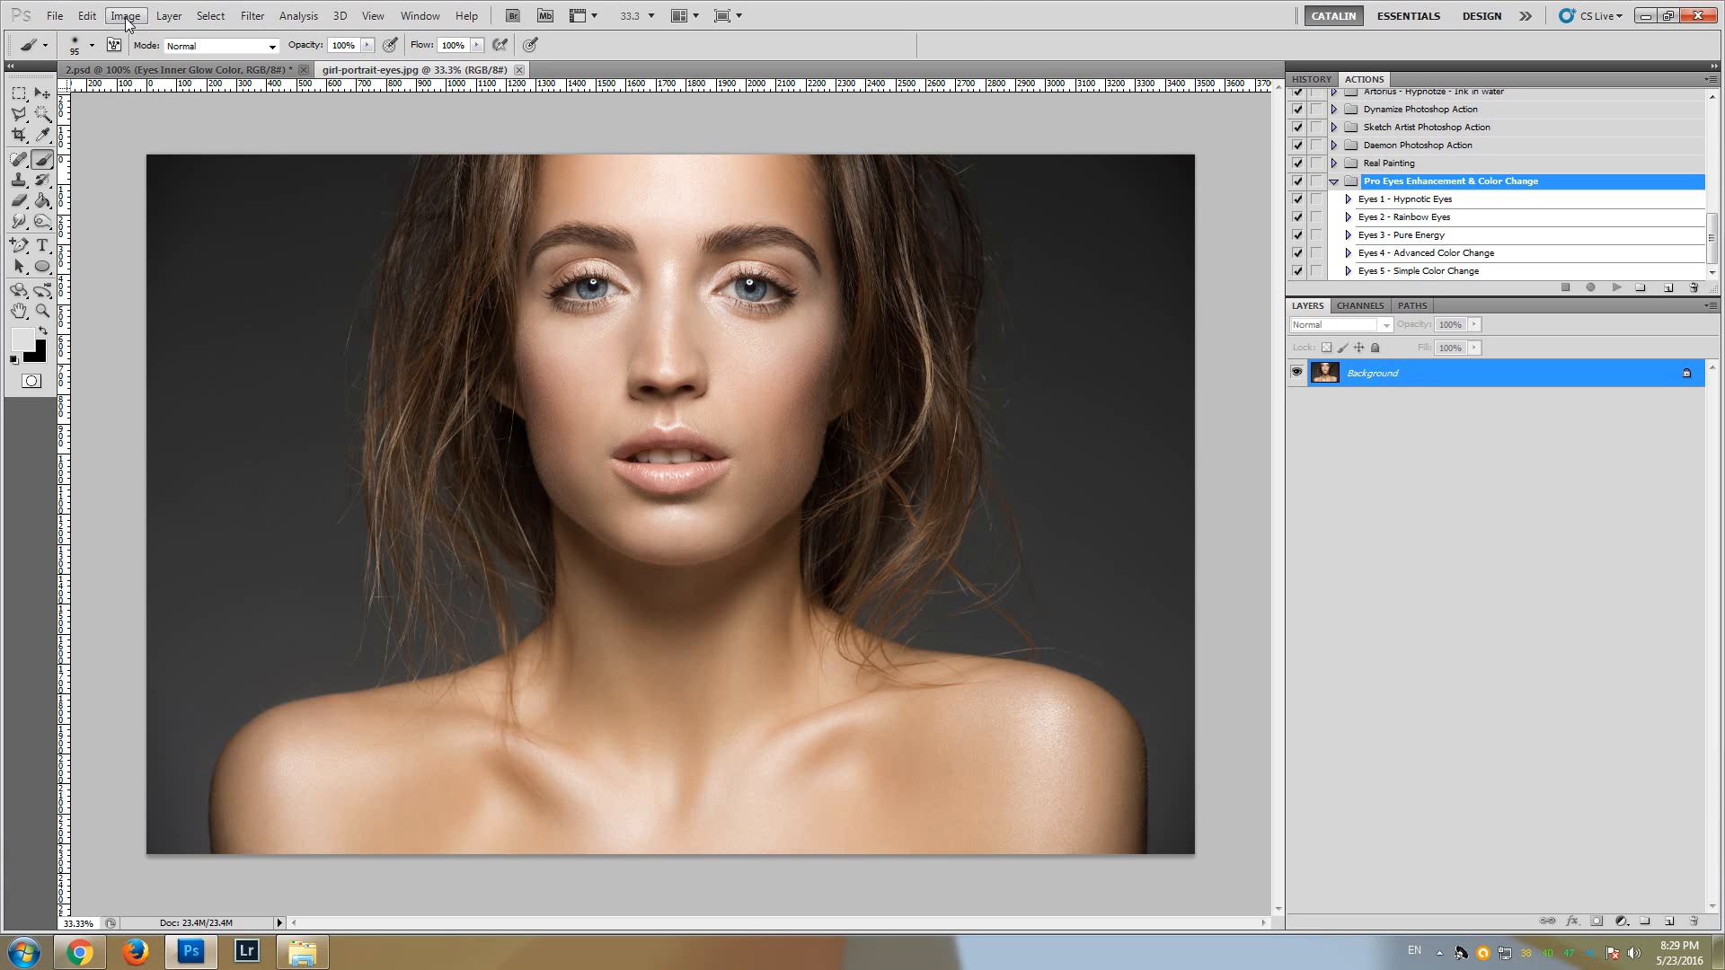
- Check the portrait's pixel dimensions in Image Size and its color mode and bit depth without changing them
click(43, 311)
drag(626, 254, 633, 268)
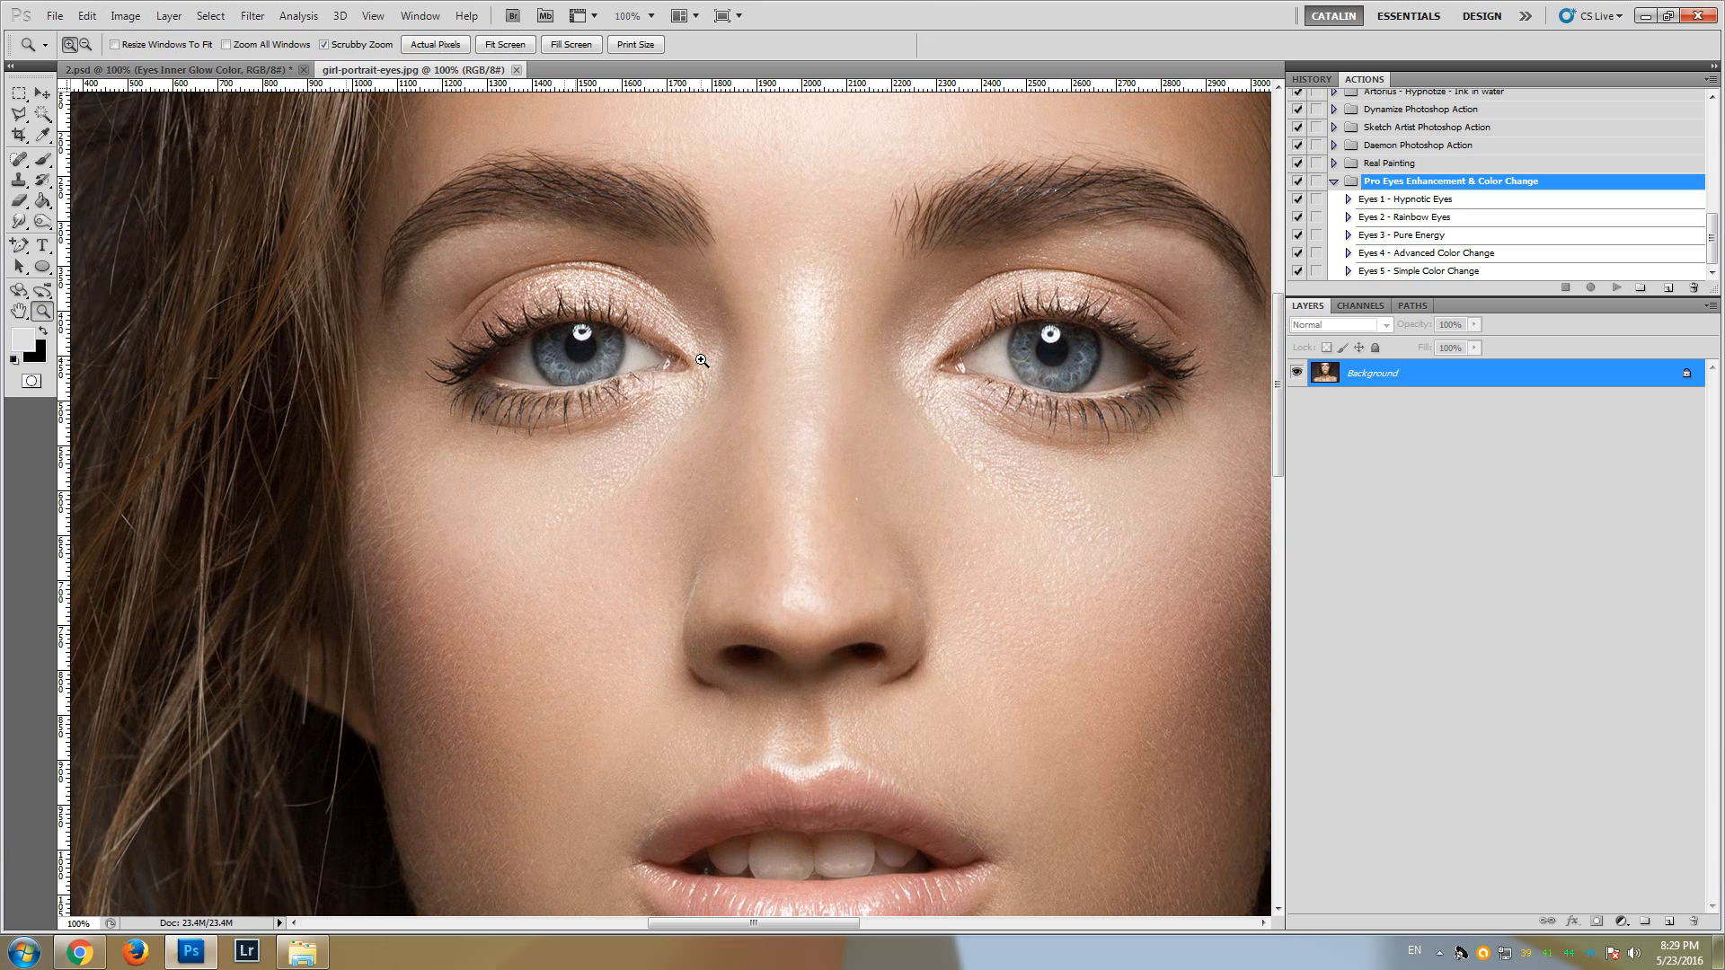
click(126, 18)
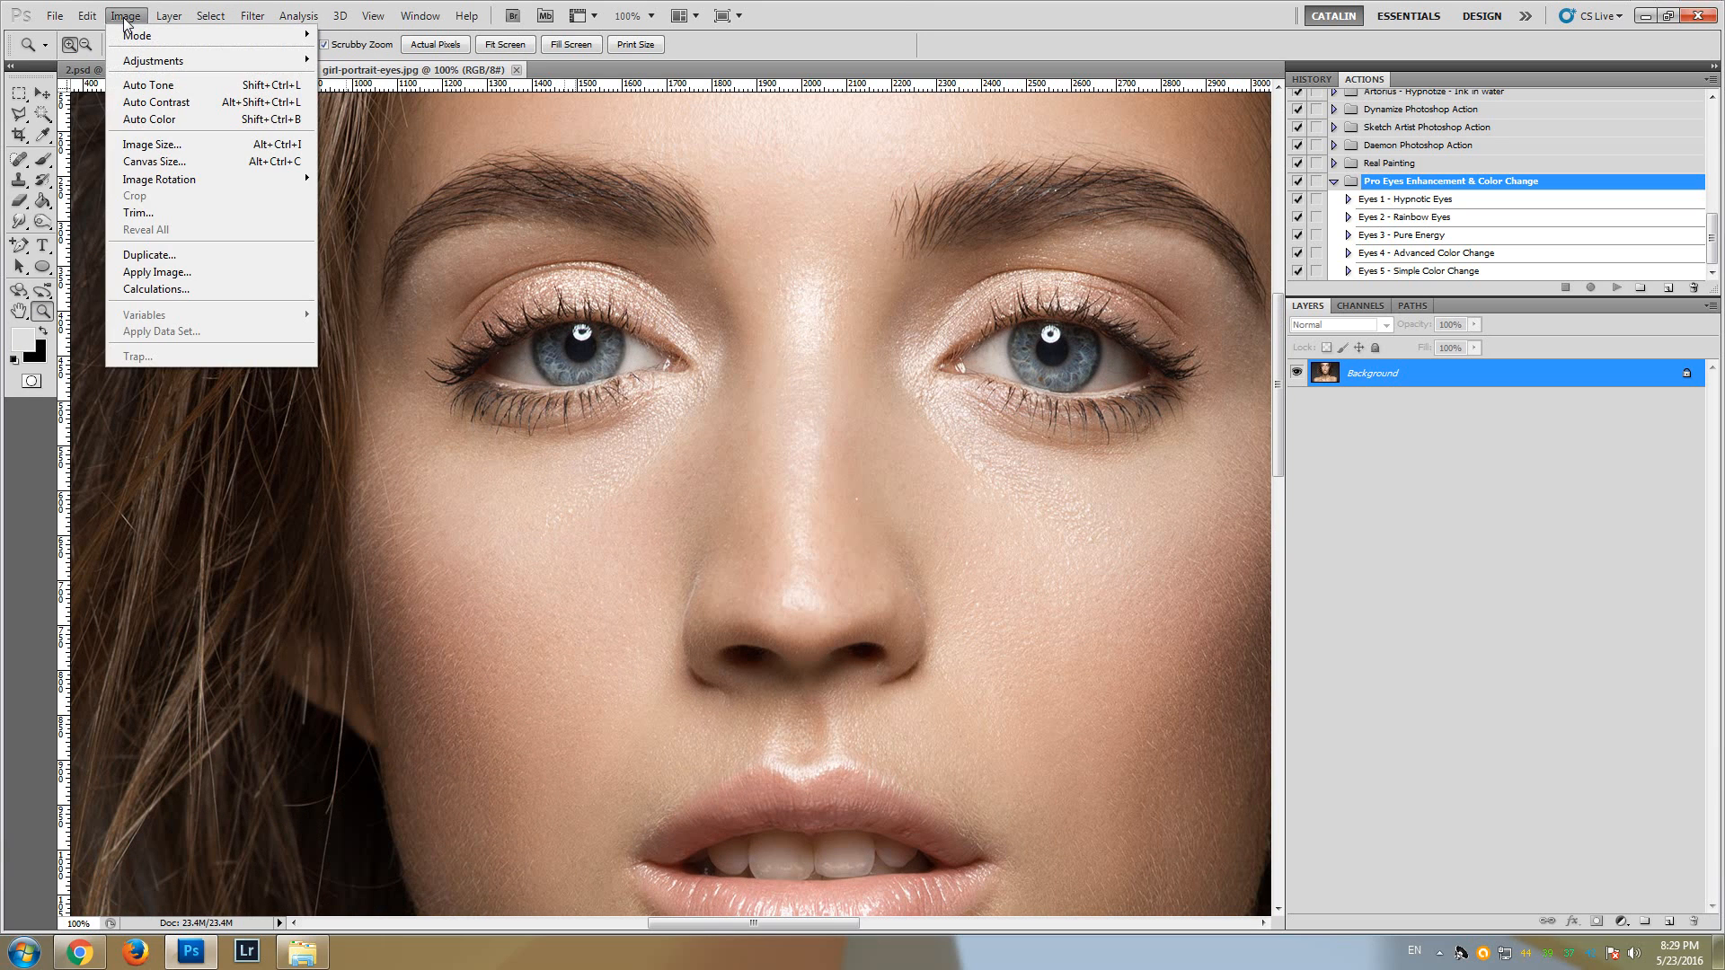
click(160, 145)
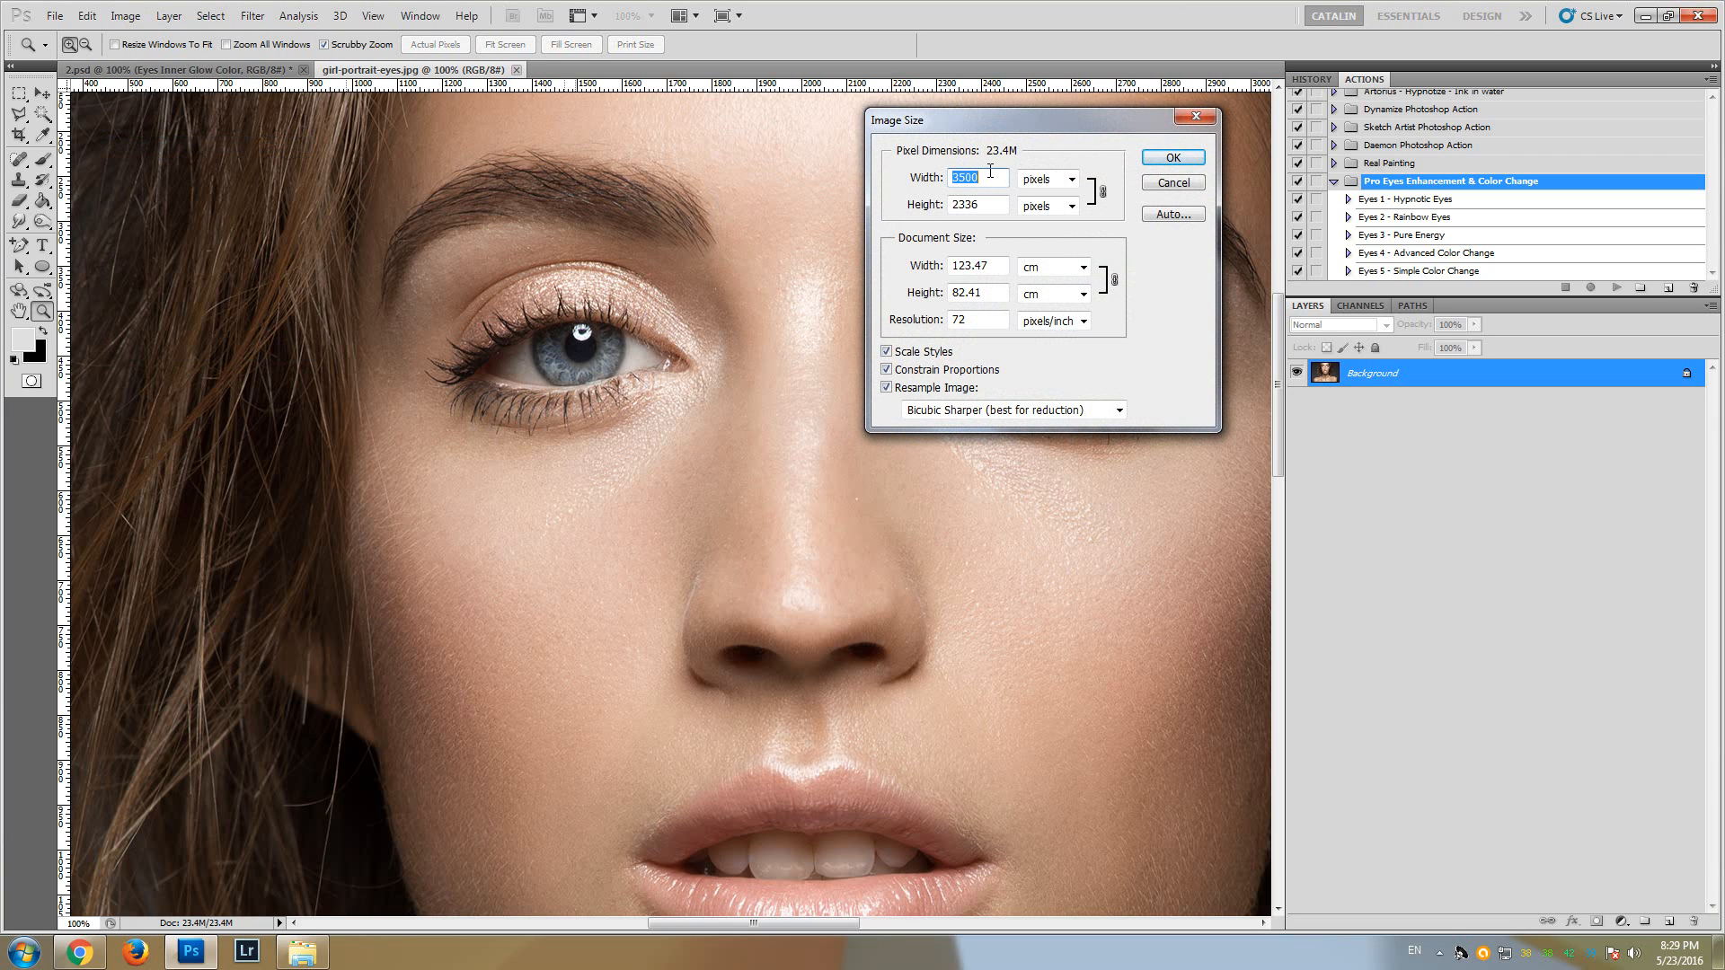
click(1166, 187)
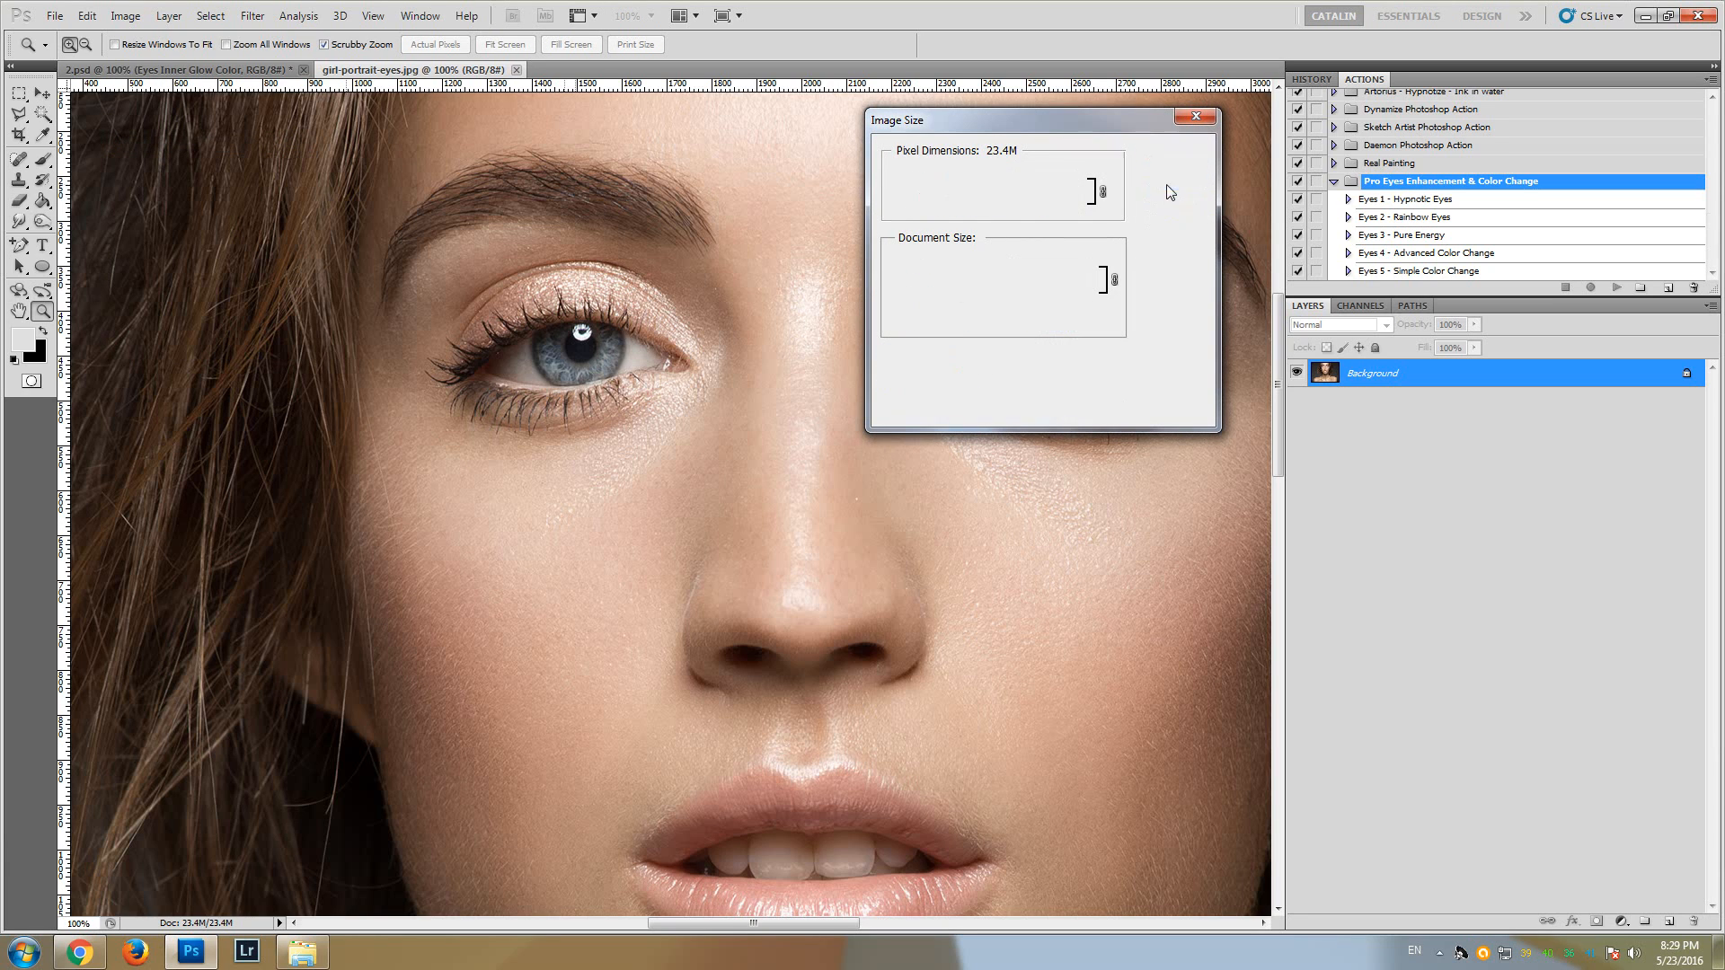
click(125, 18)
mouse_move(130, 41)
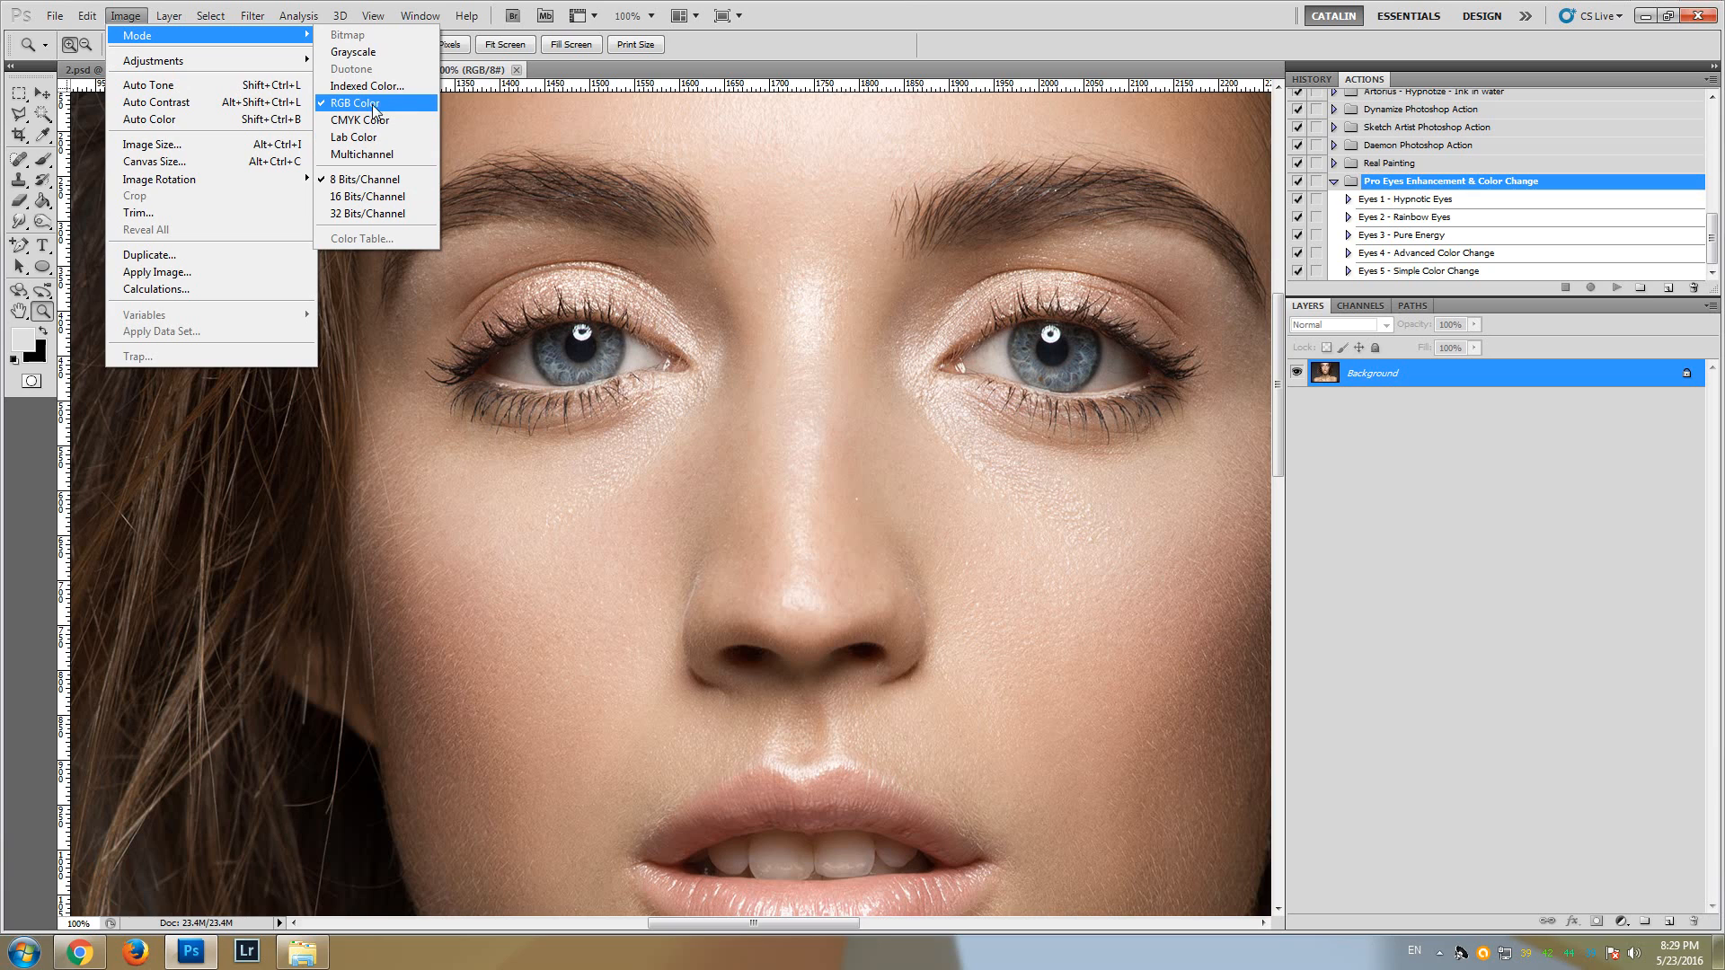
click(900, 10)
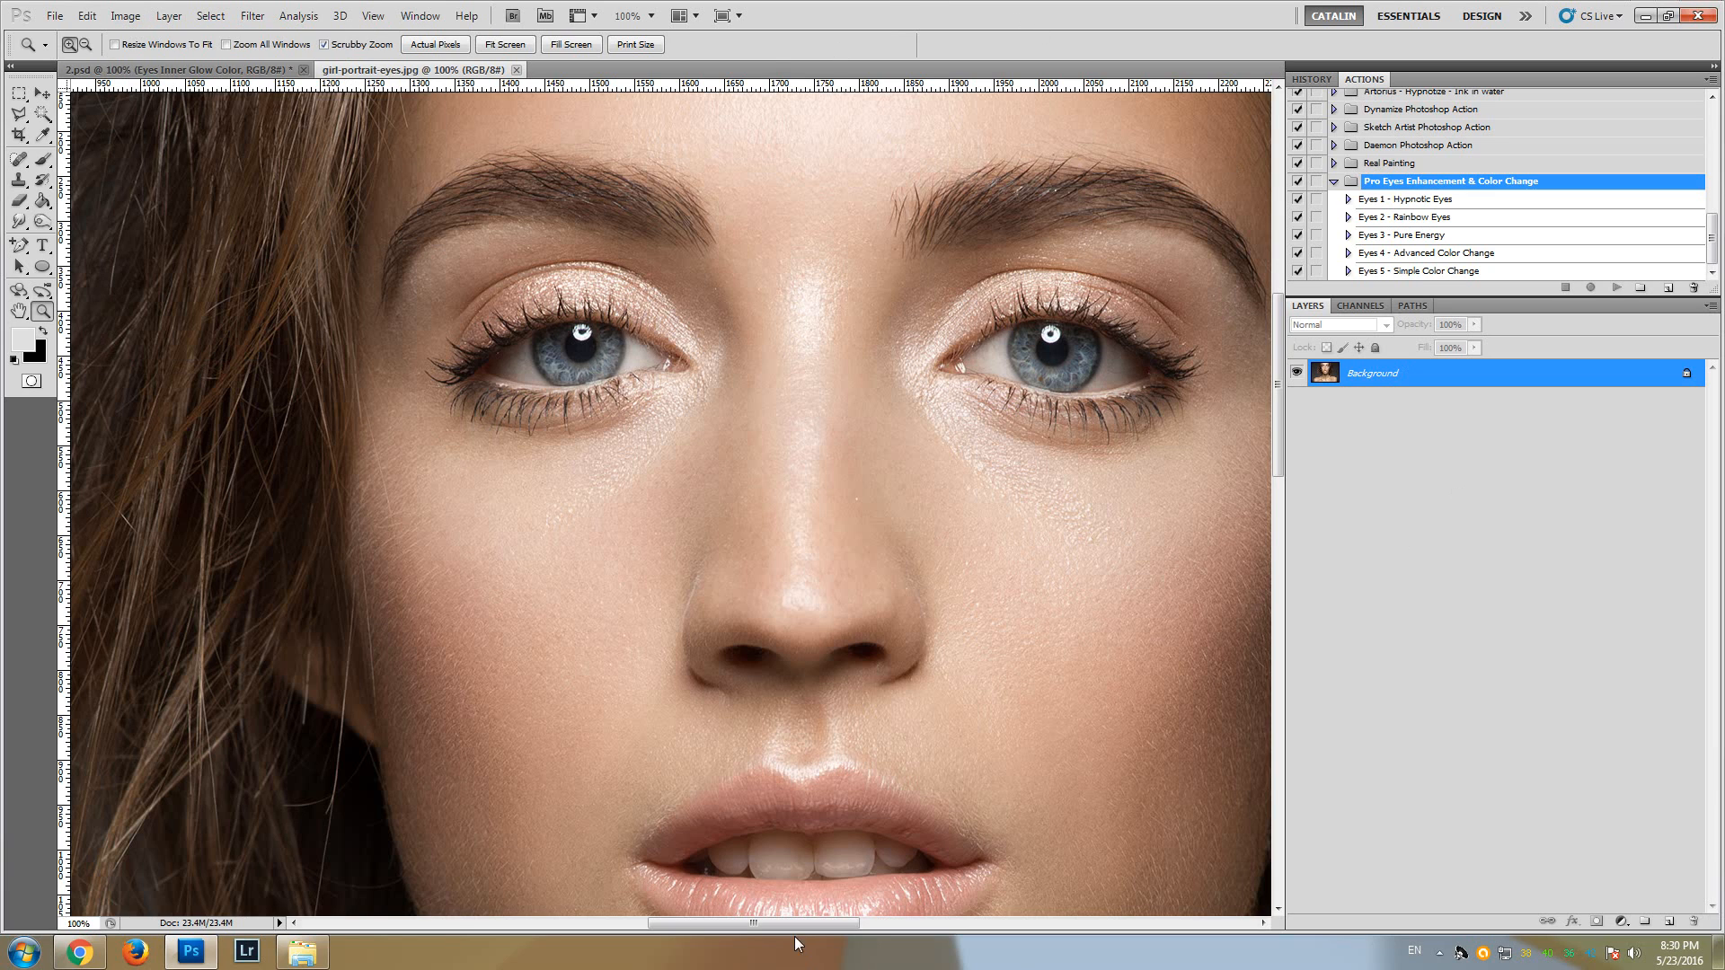
- Add a new layer above the portrait's Background and name it Brush
drag(783, 924, 820, 925)
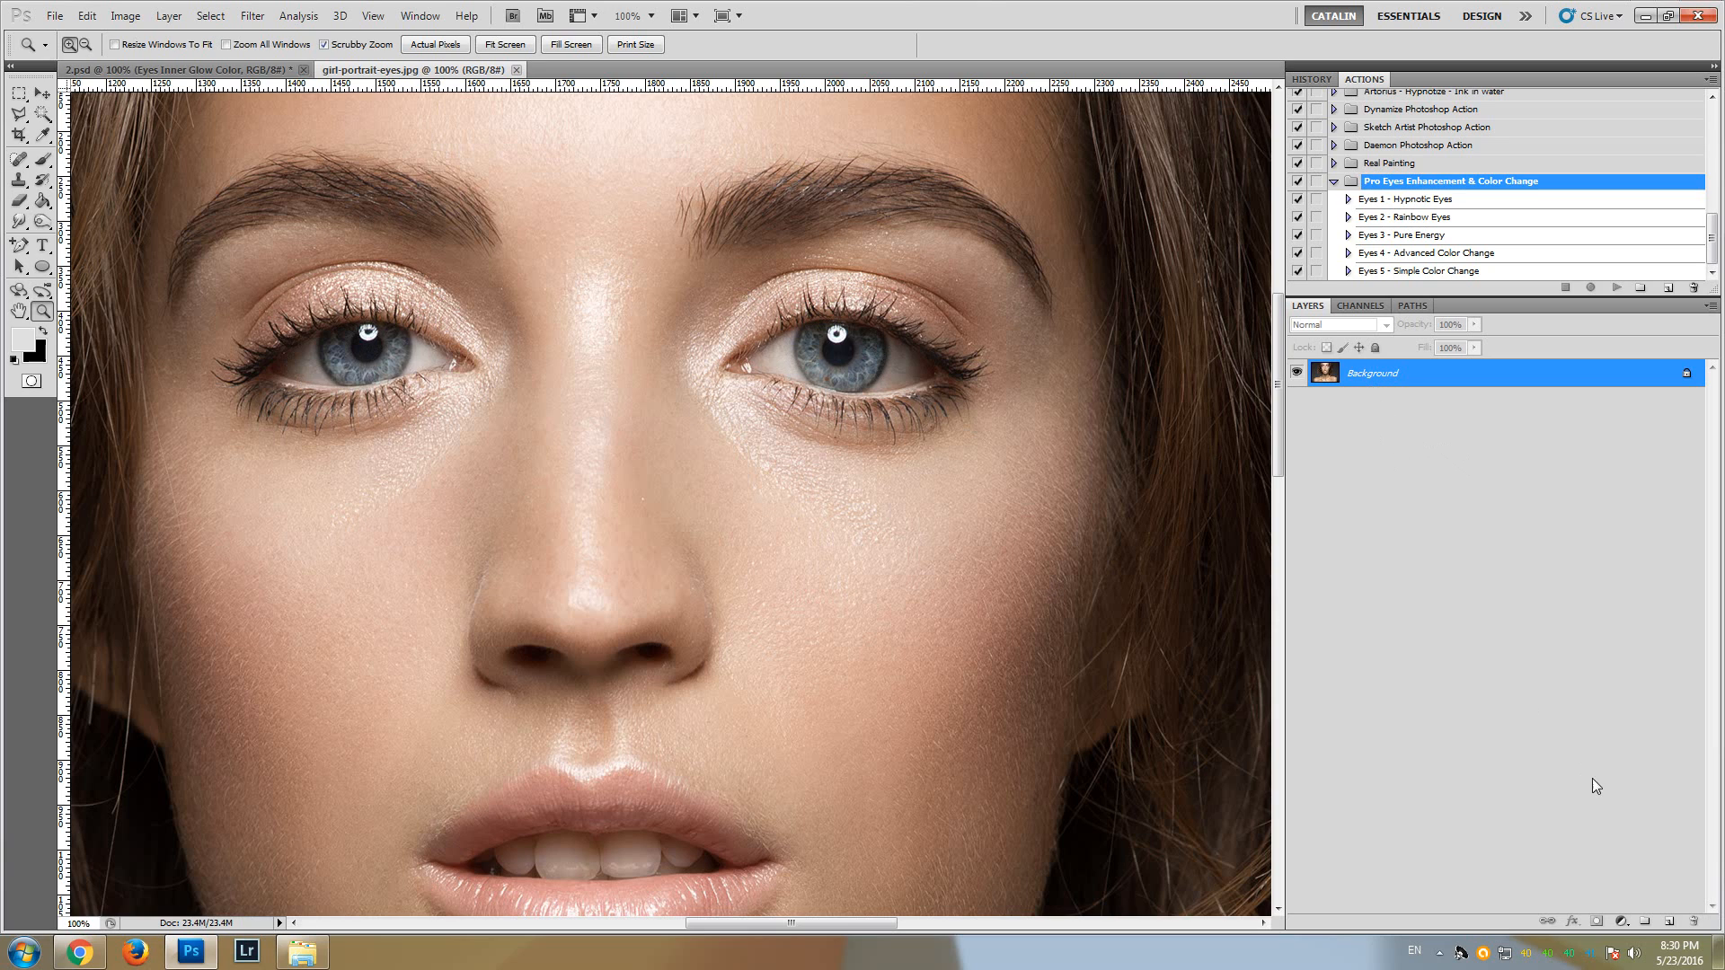
click(1670, 926)
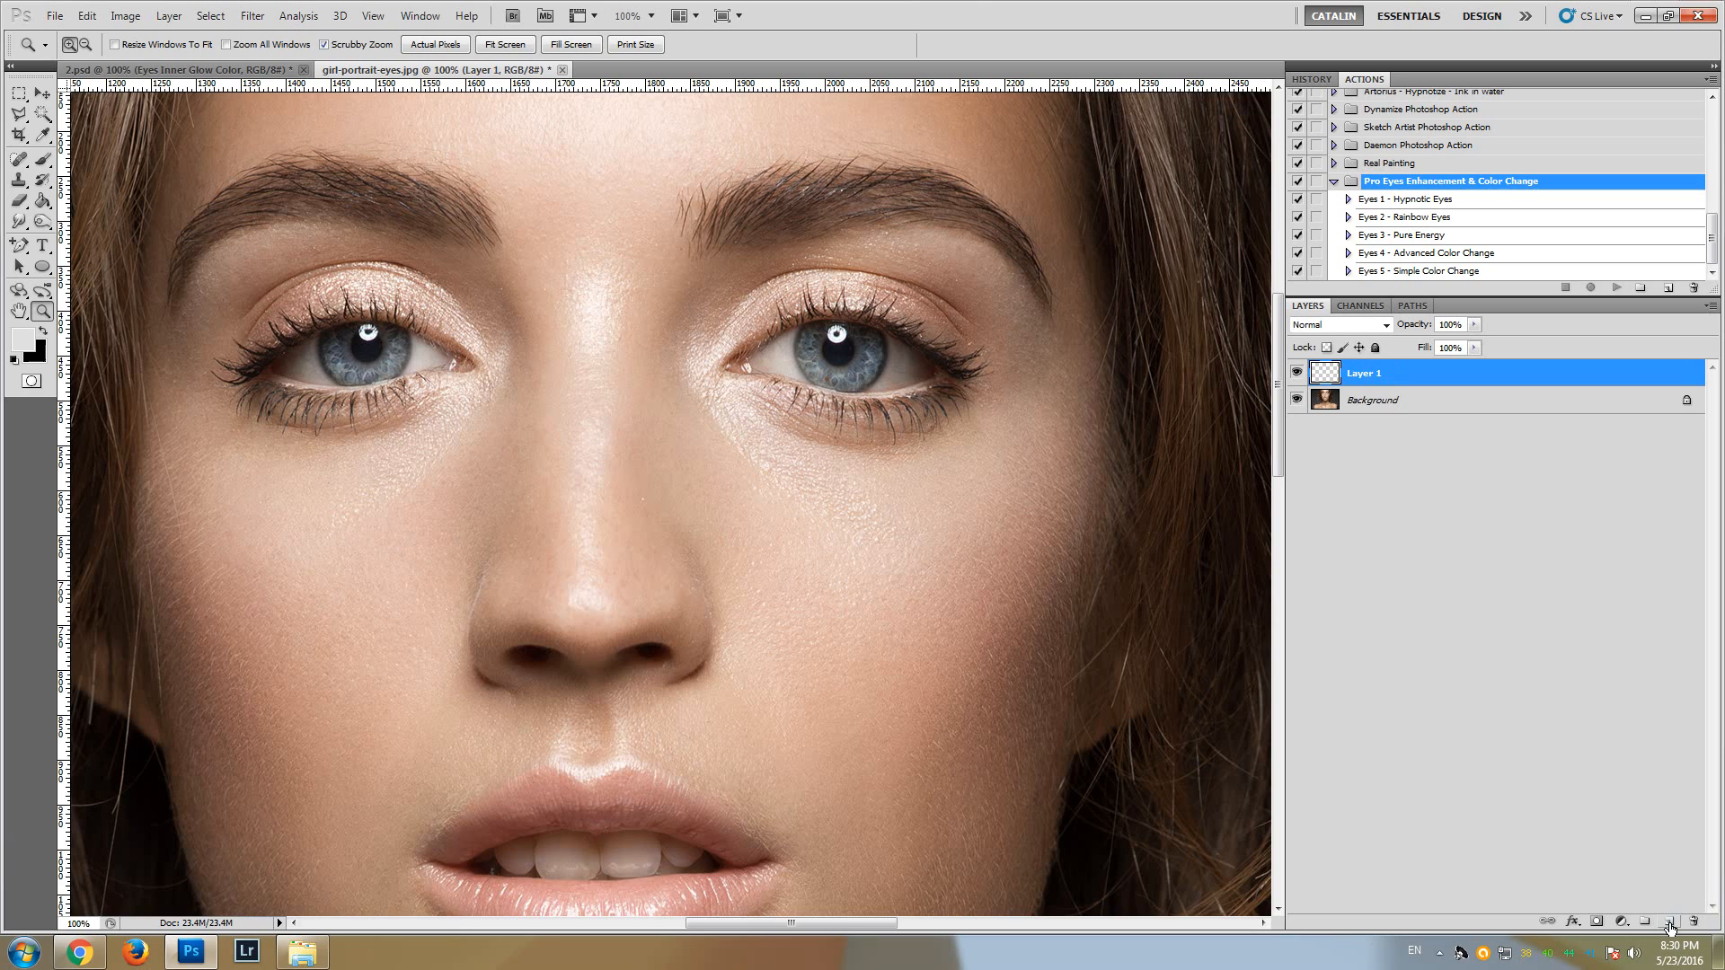
double_click(1365, 376)
text(Brush)
key(Return)
- Set up the Brush tool with the first round preset, a harder edge and a size of 104 px to match the iris
click(42, 162)
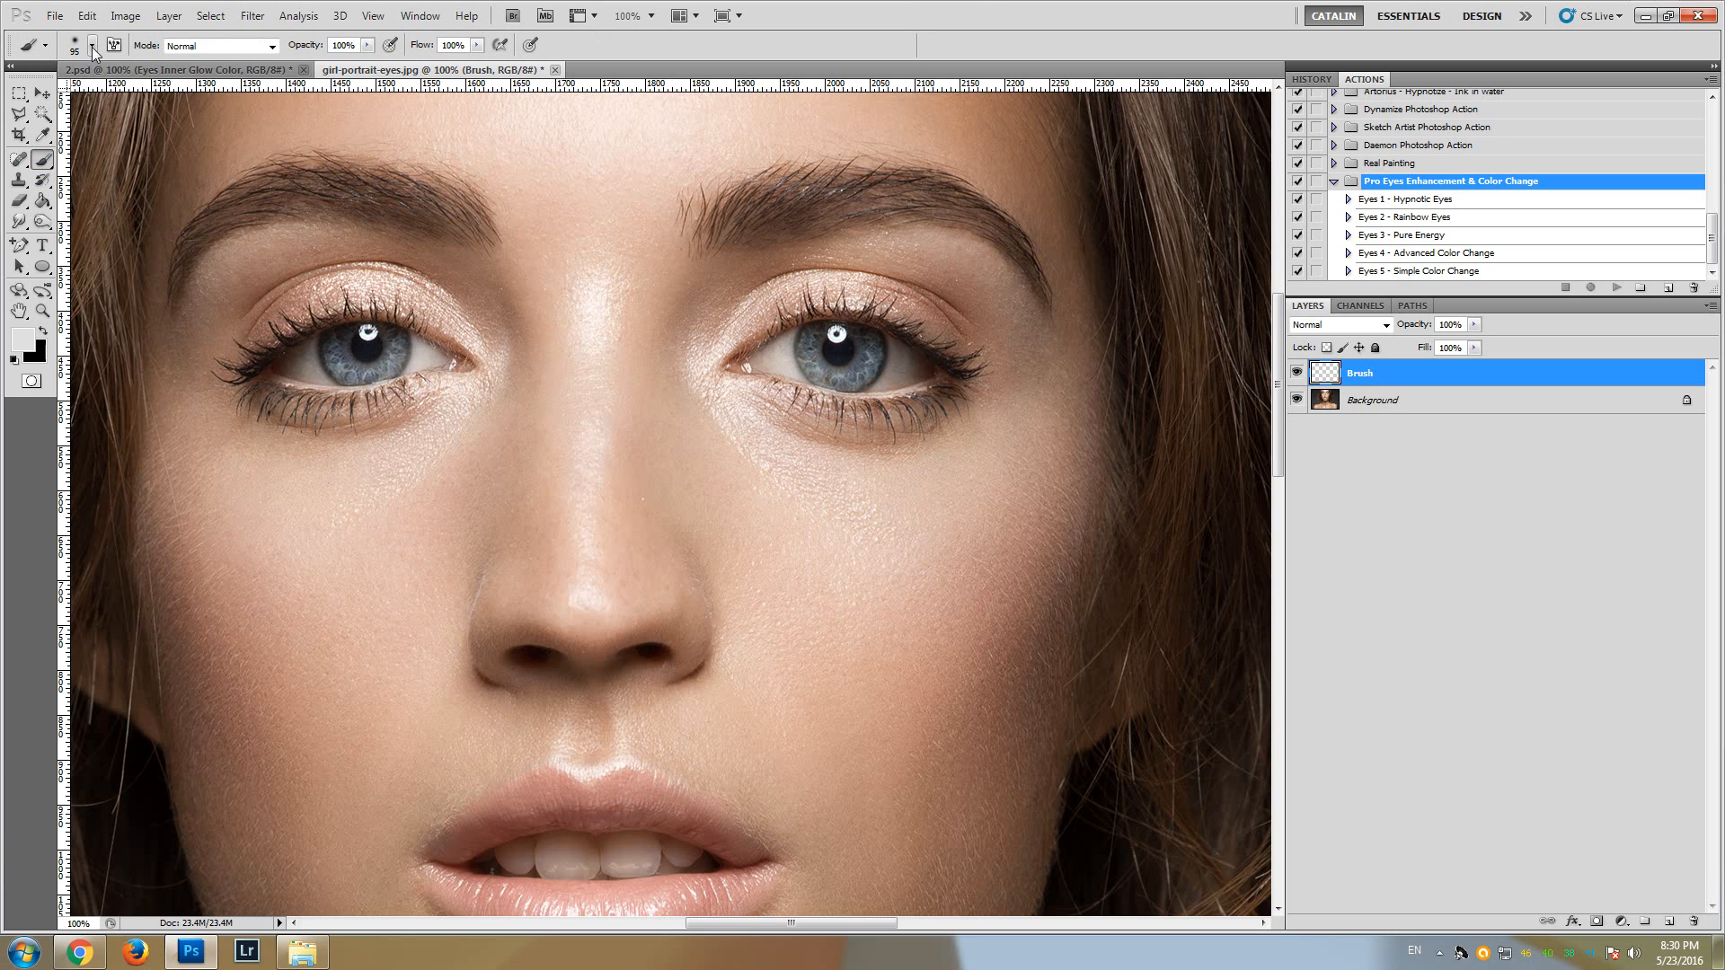
click(92, 47)
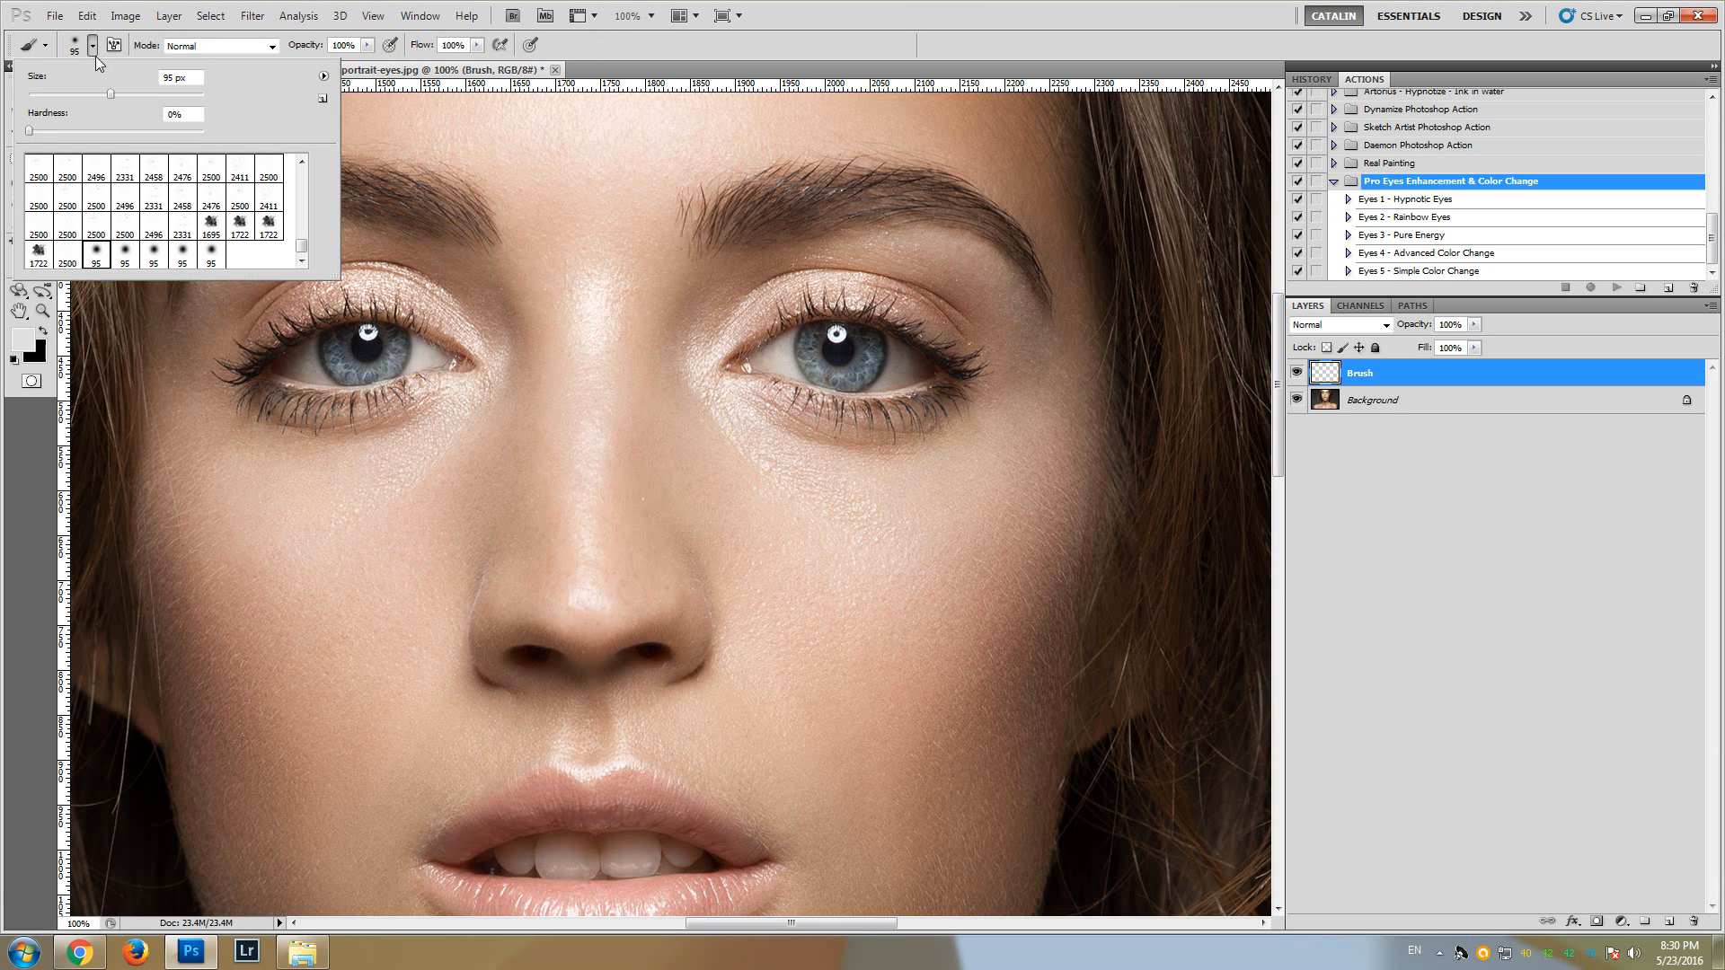
drag(302, 247, 301, 173)
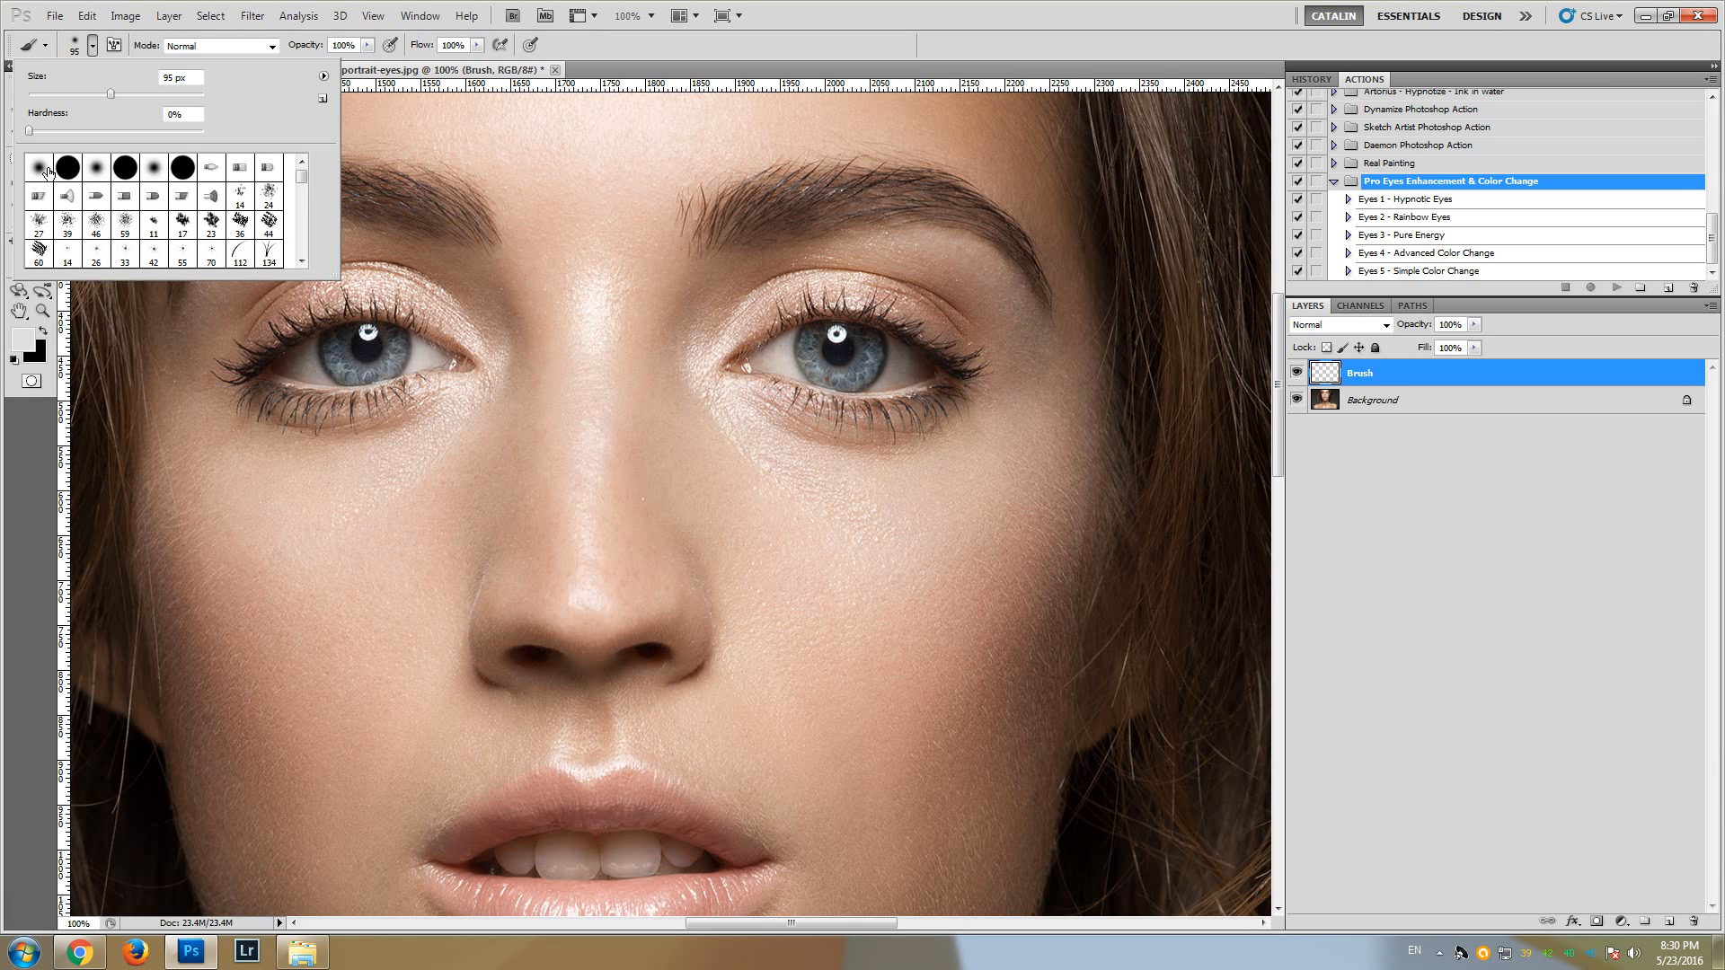
click(39, 170)
click(183, 131)
drag(182, 131, 188, 133)
click(194, 78)
scroll(189, 89, up, 8)
- Cover both irises with a single light grey brush dab each on the Brush layer and inspect the coverage up close
click(364, 346)
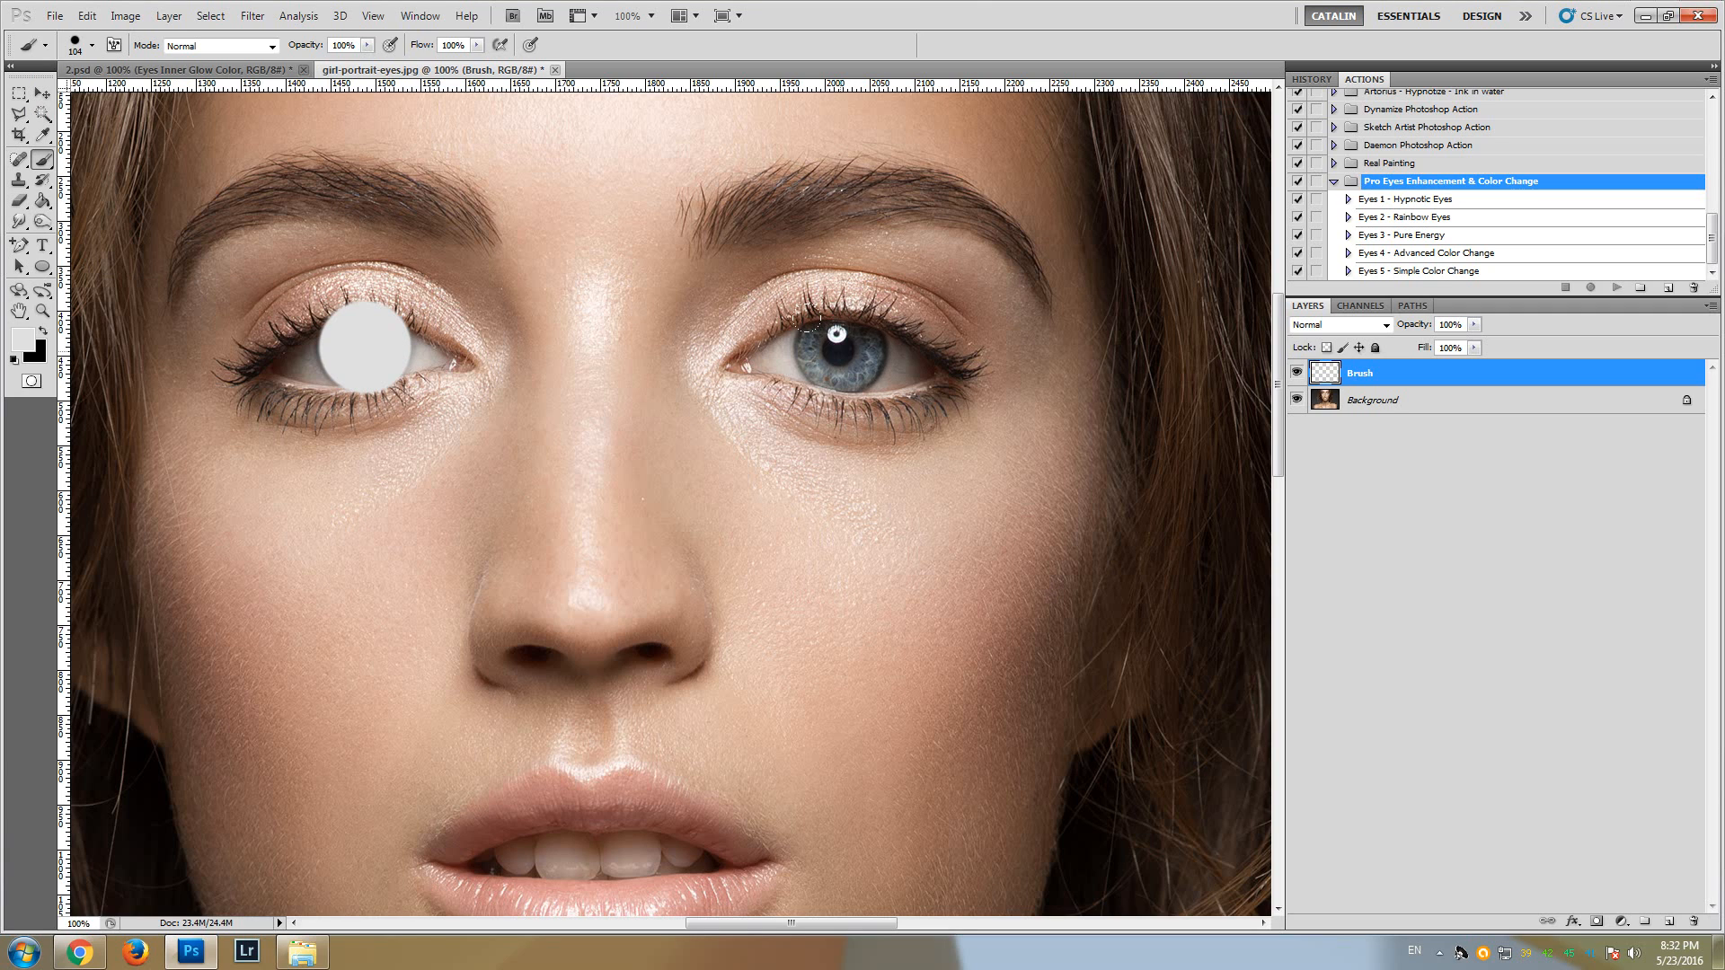
click(842, 350)
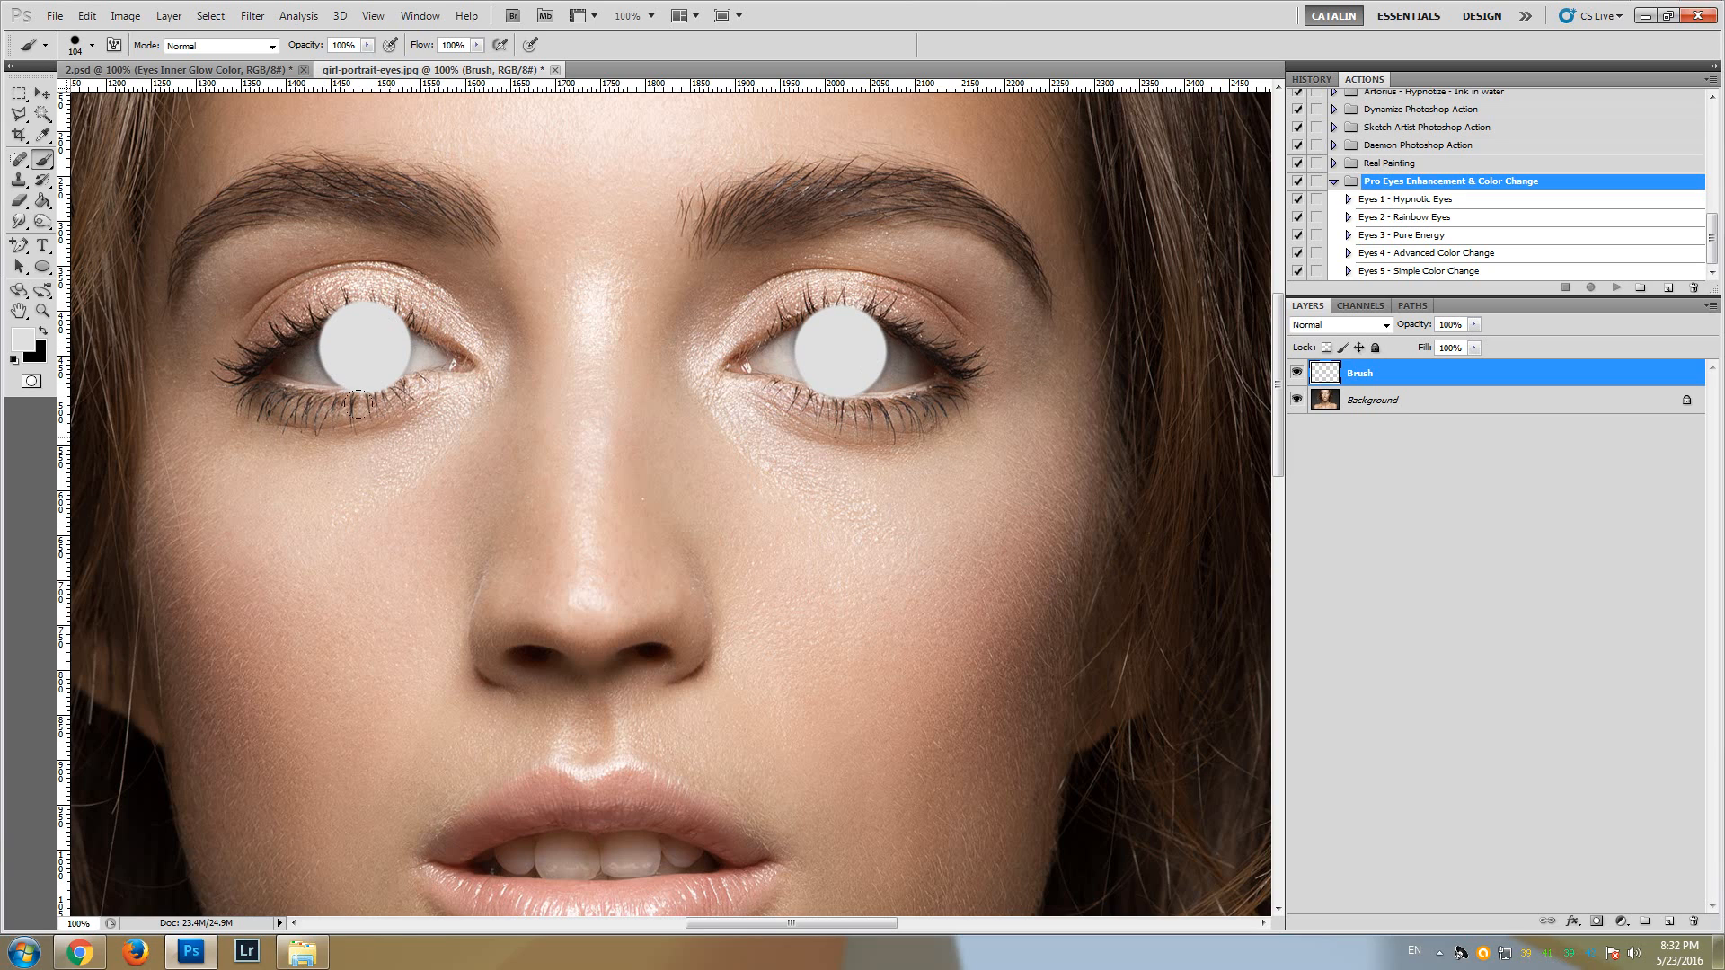
click(42, 311)
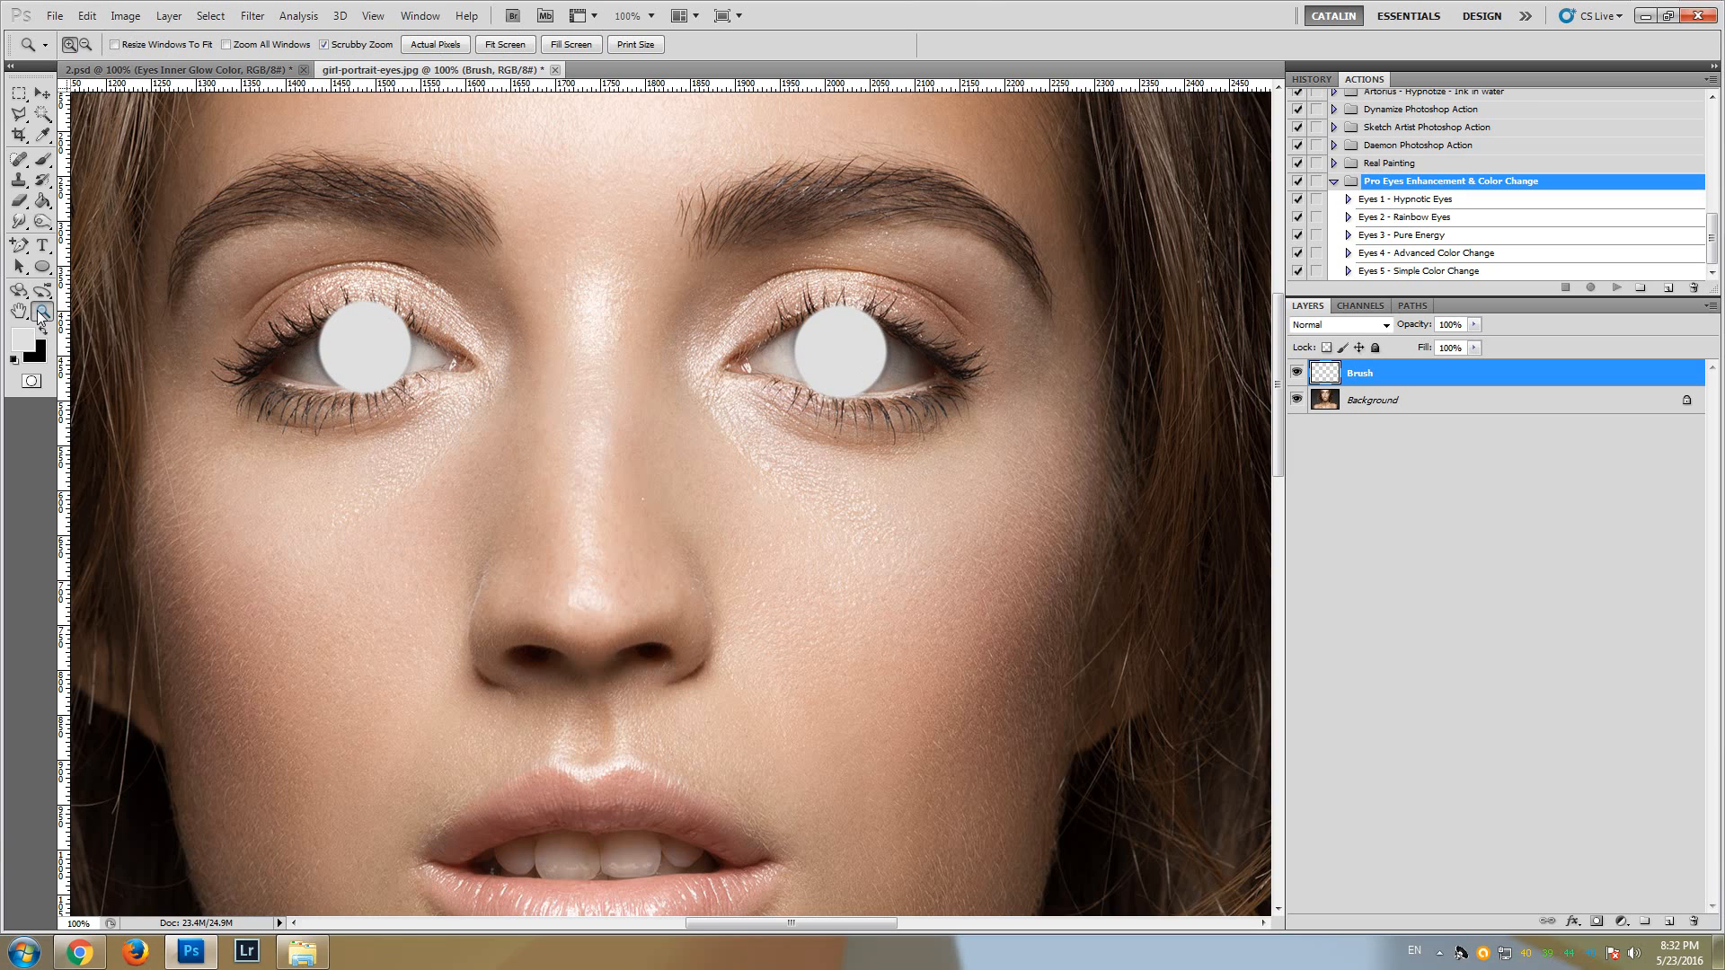
click(329, 361)
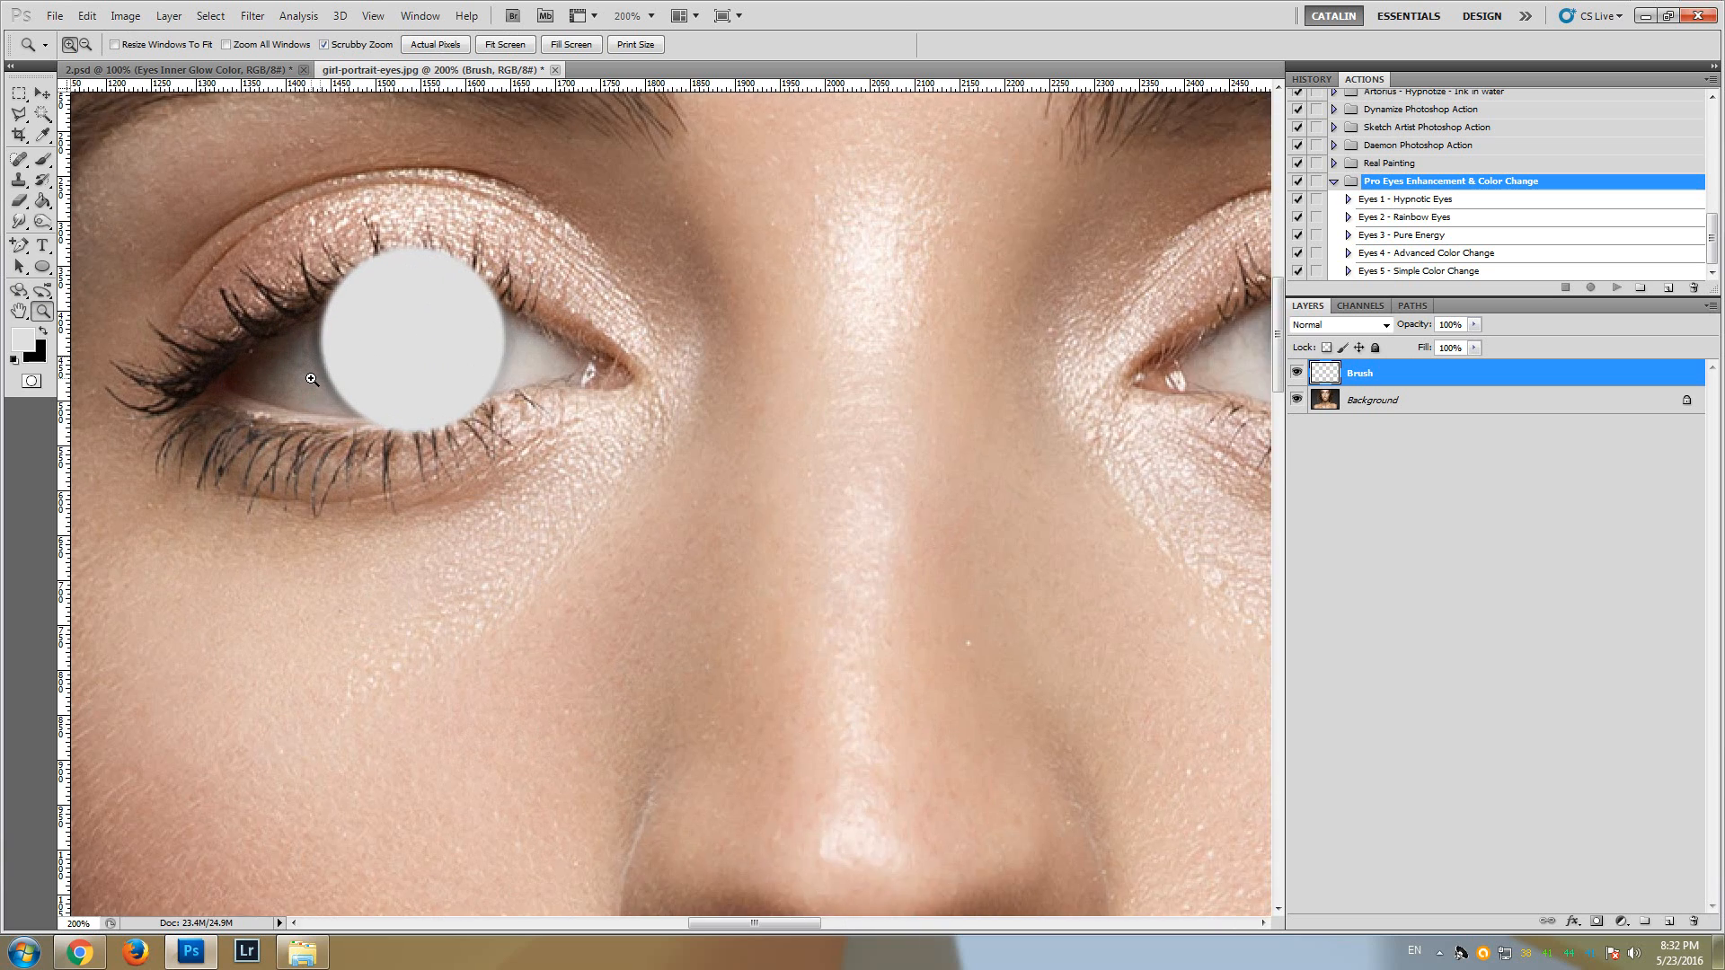
click(370, 308)
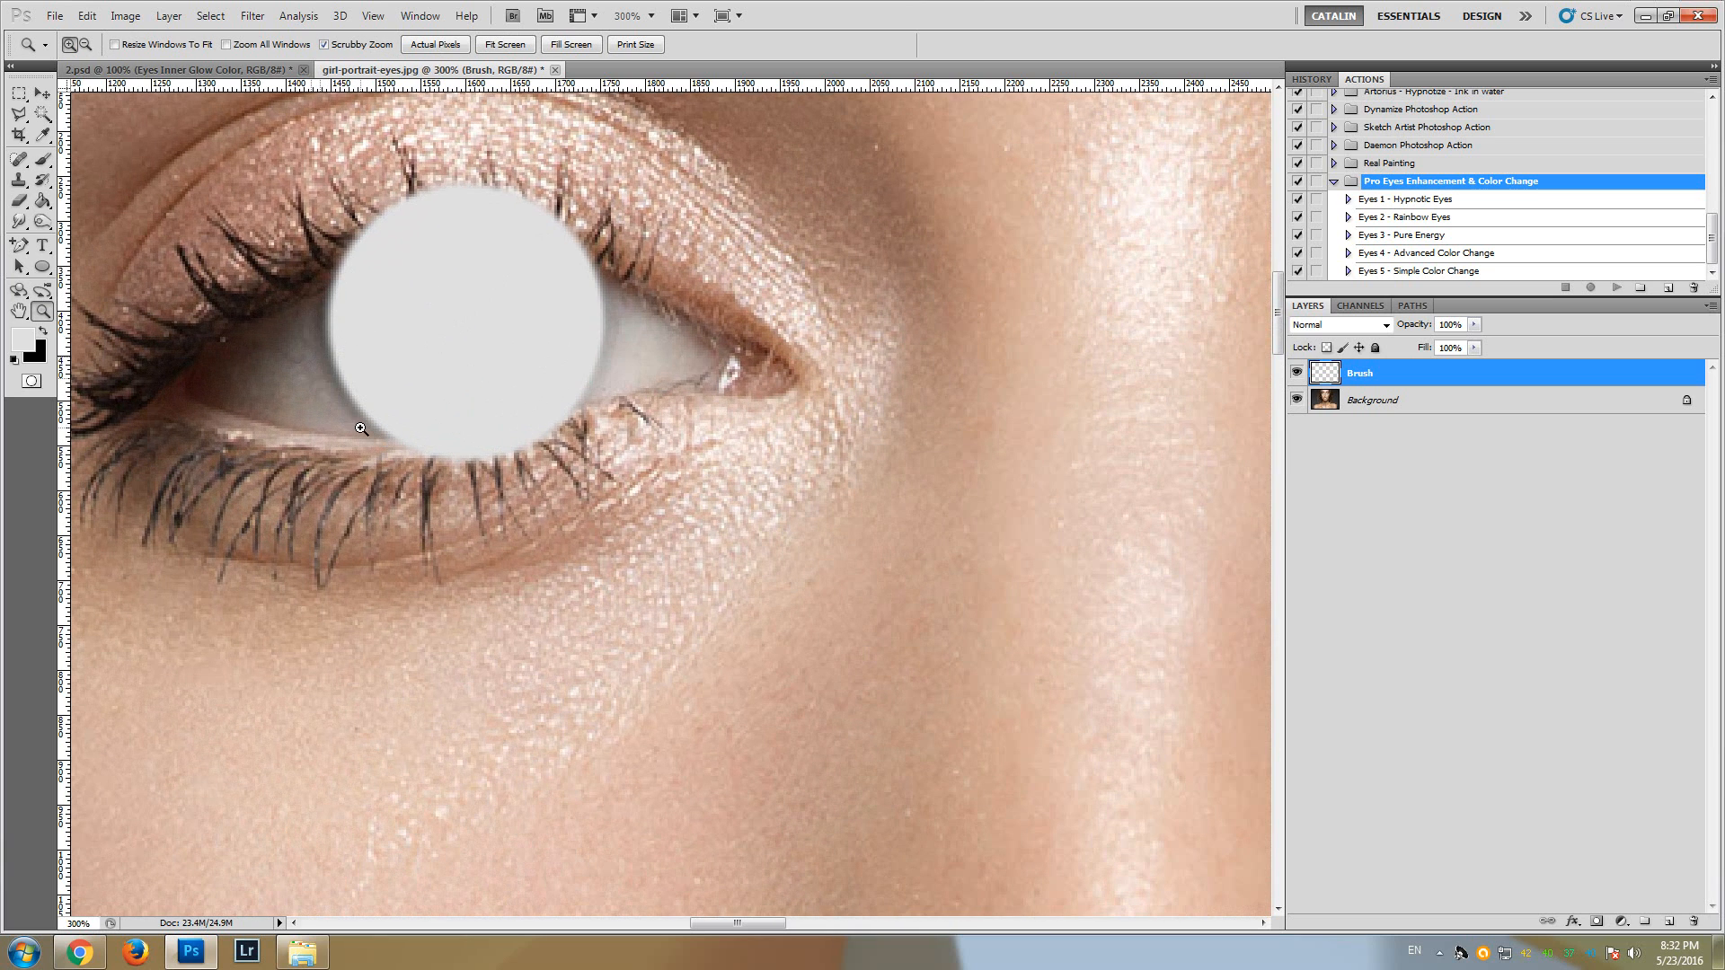
alt+click(393, 330)
alt+click(393, 331)
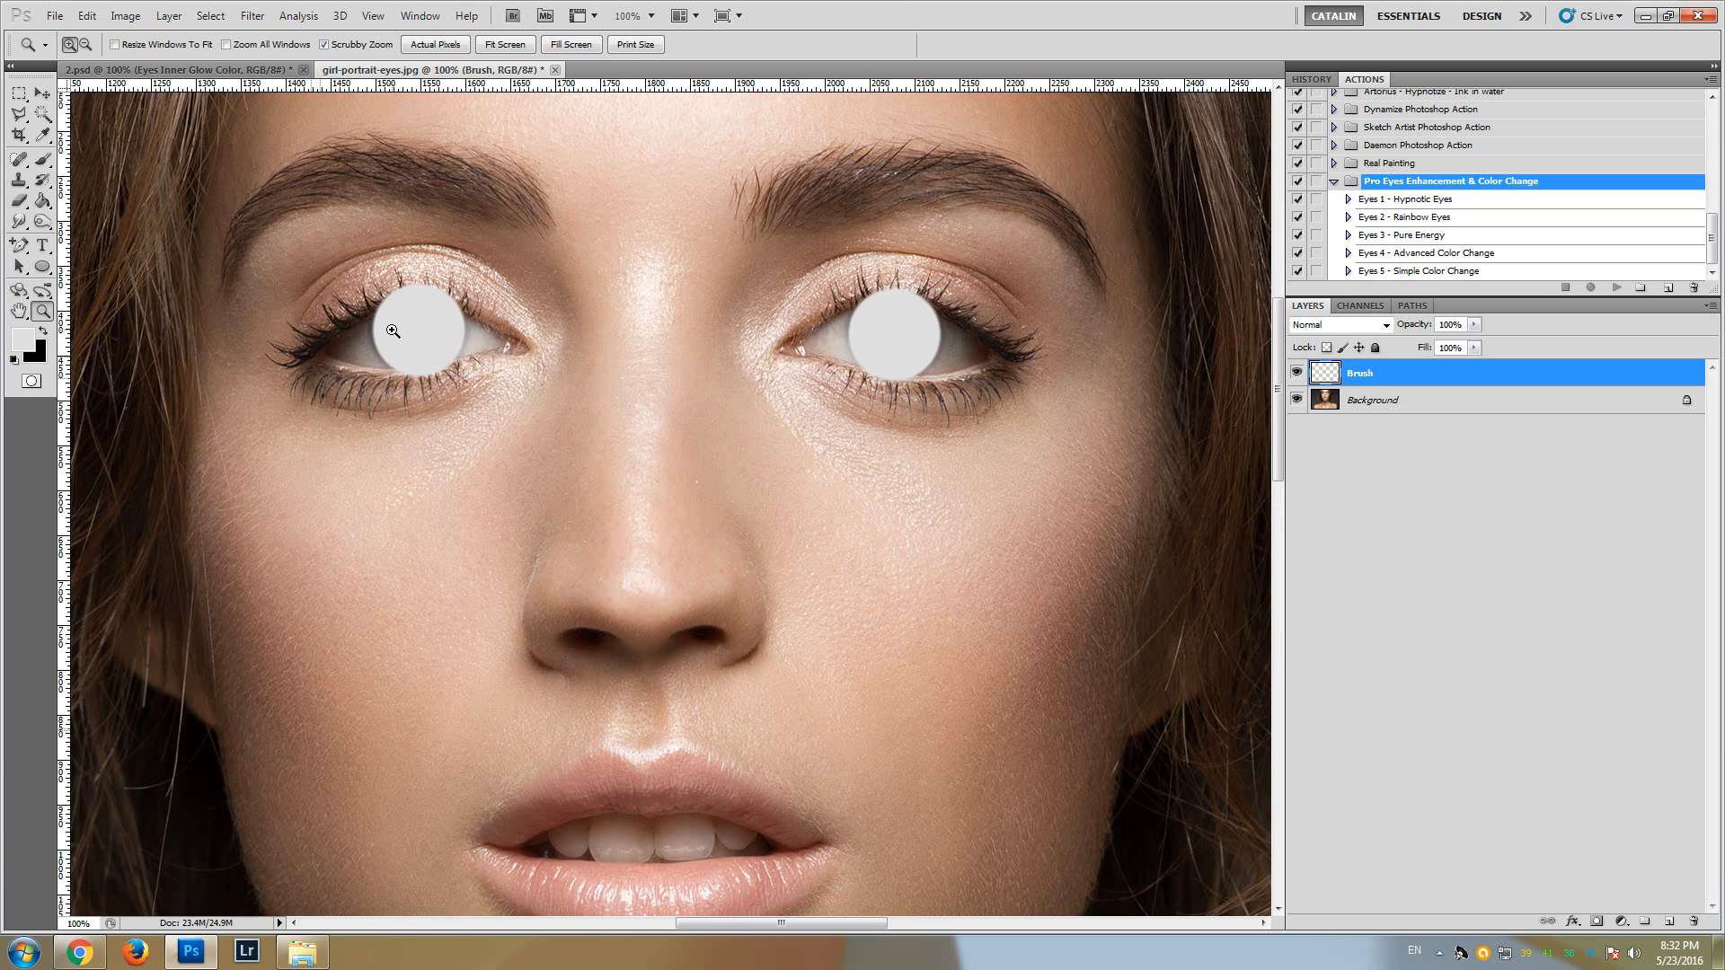
- Delete the grey dab over the image's left iris using a rectangular selection around it, and deselect
scroll(394, 366, up, 1)
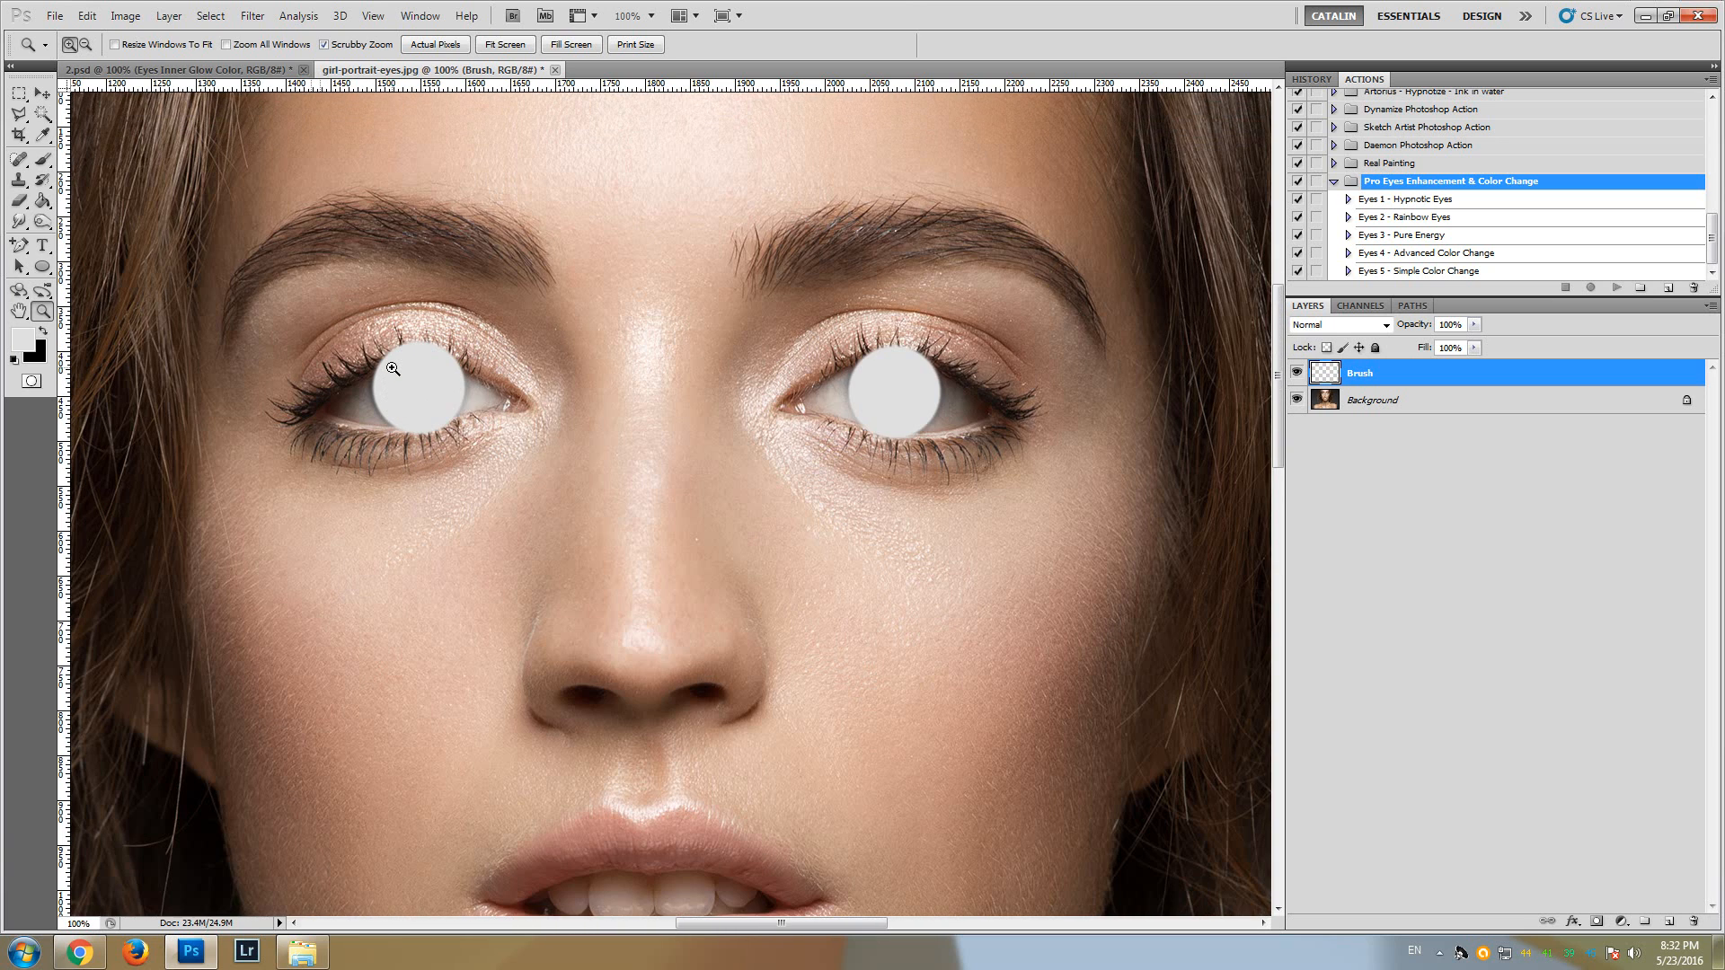
click(19, 97)
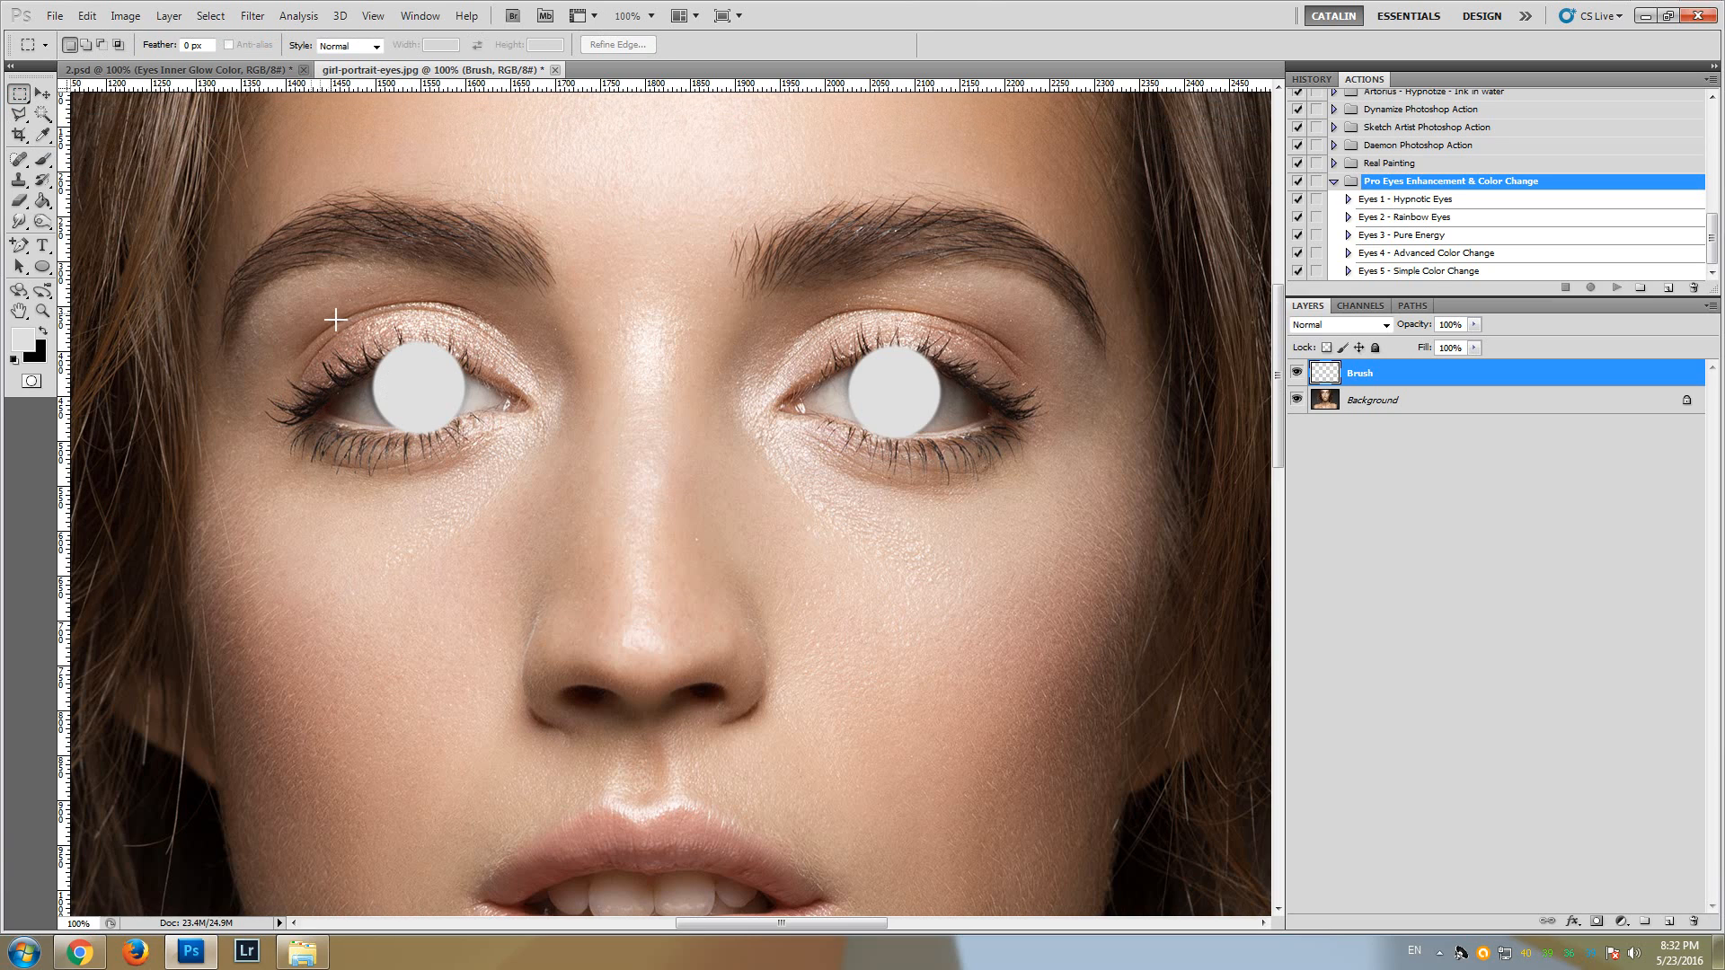
drag(332, 318, 505, 471)
key(Delete)
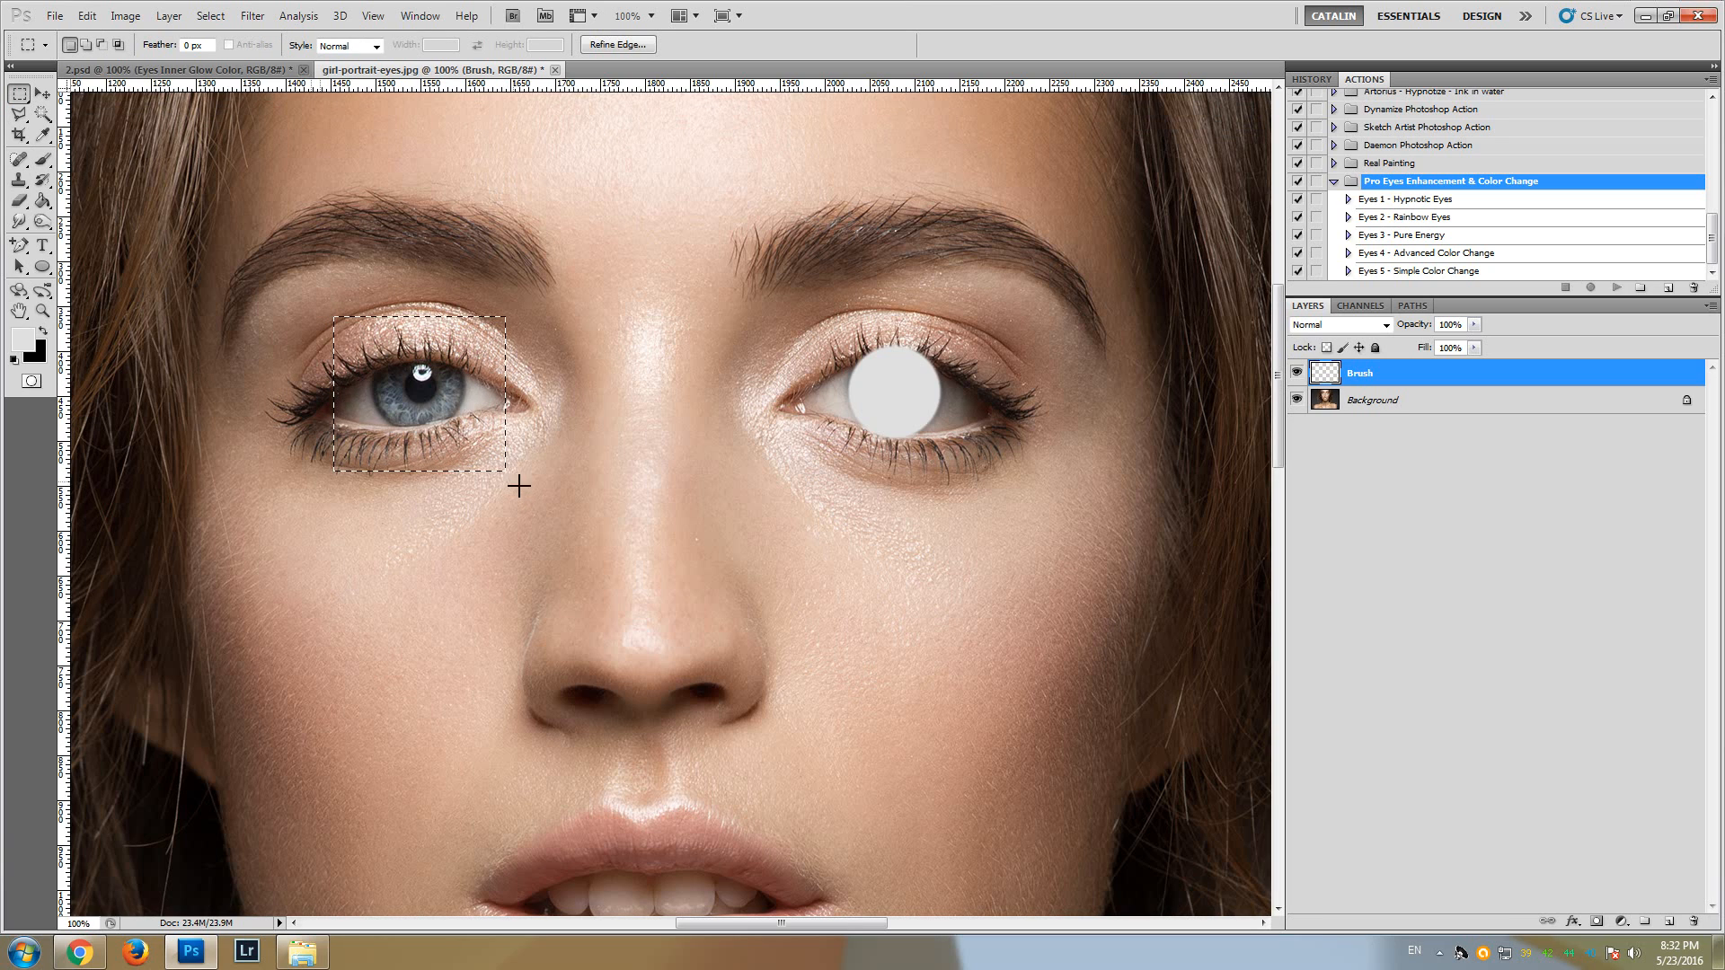
click(211, 16)
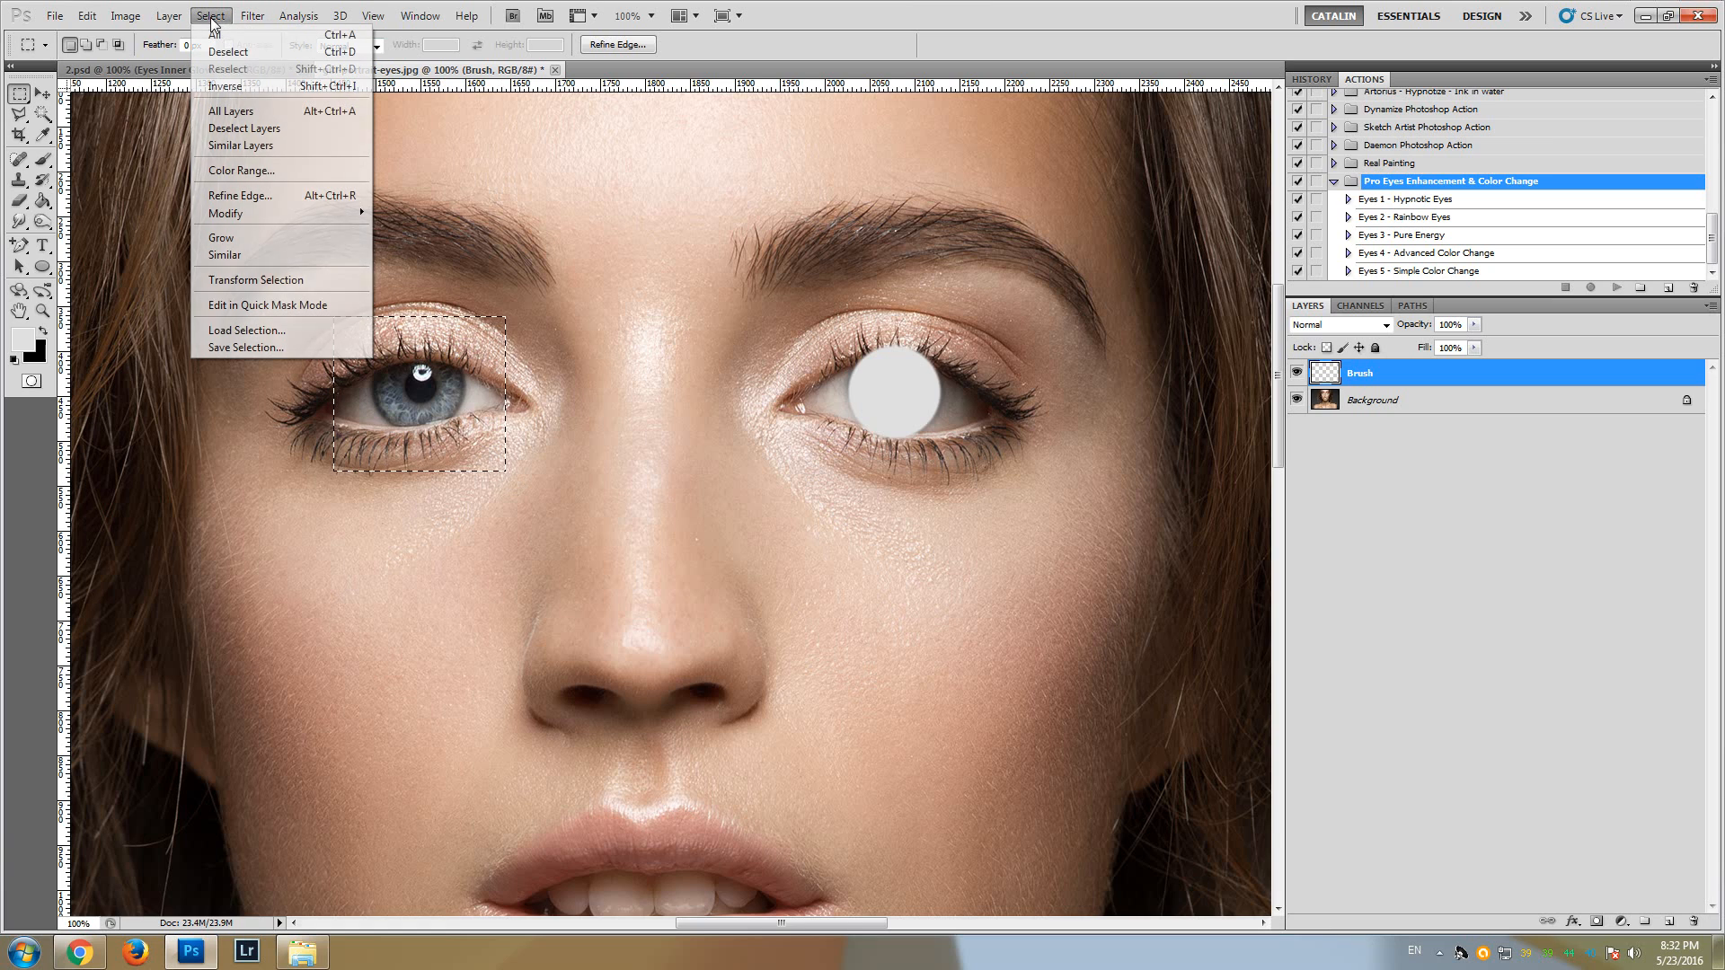
click(218, 52)
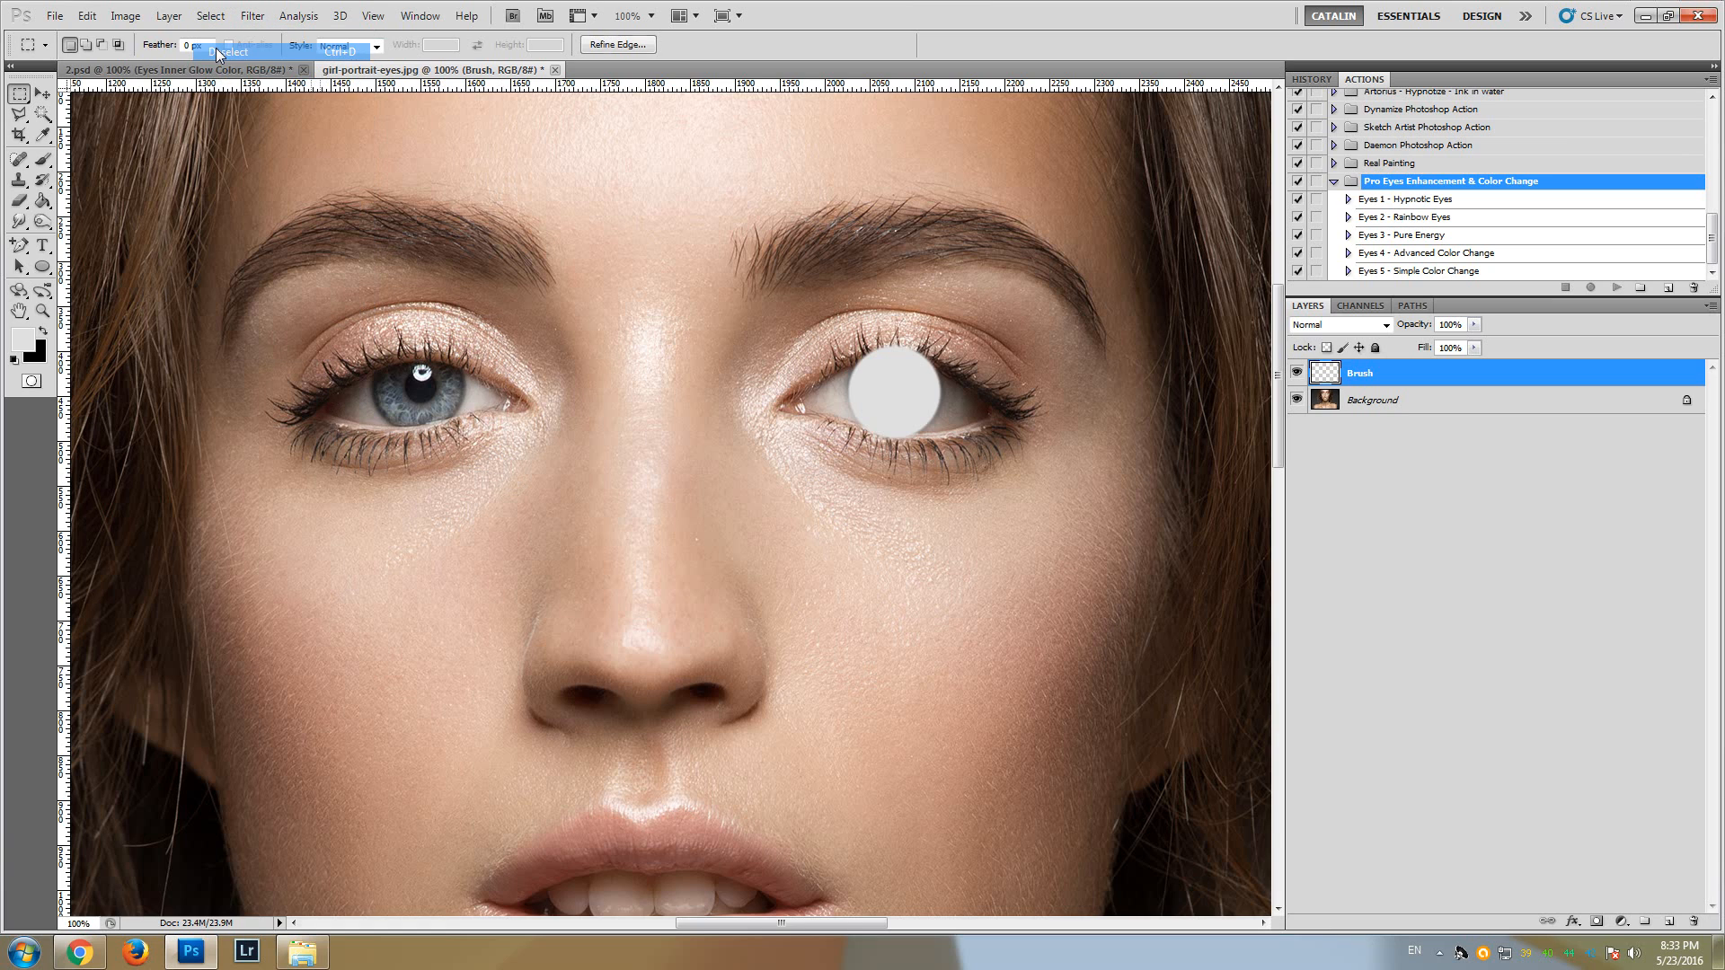
- Cover the image's left iris again with a single light grey dab of the brush at 106 px
click(41, 164)
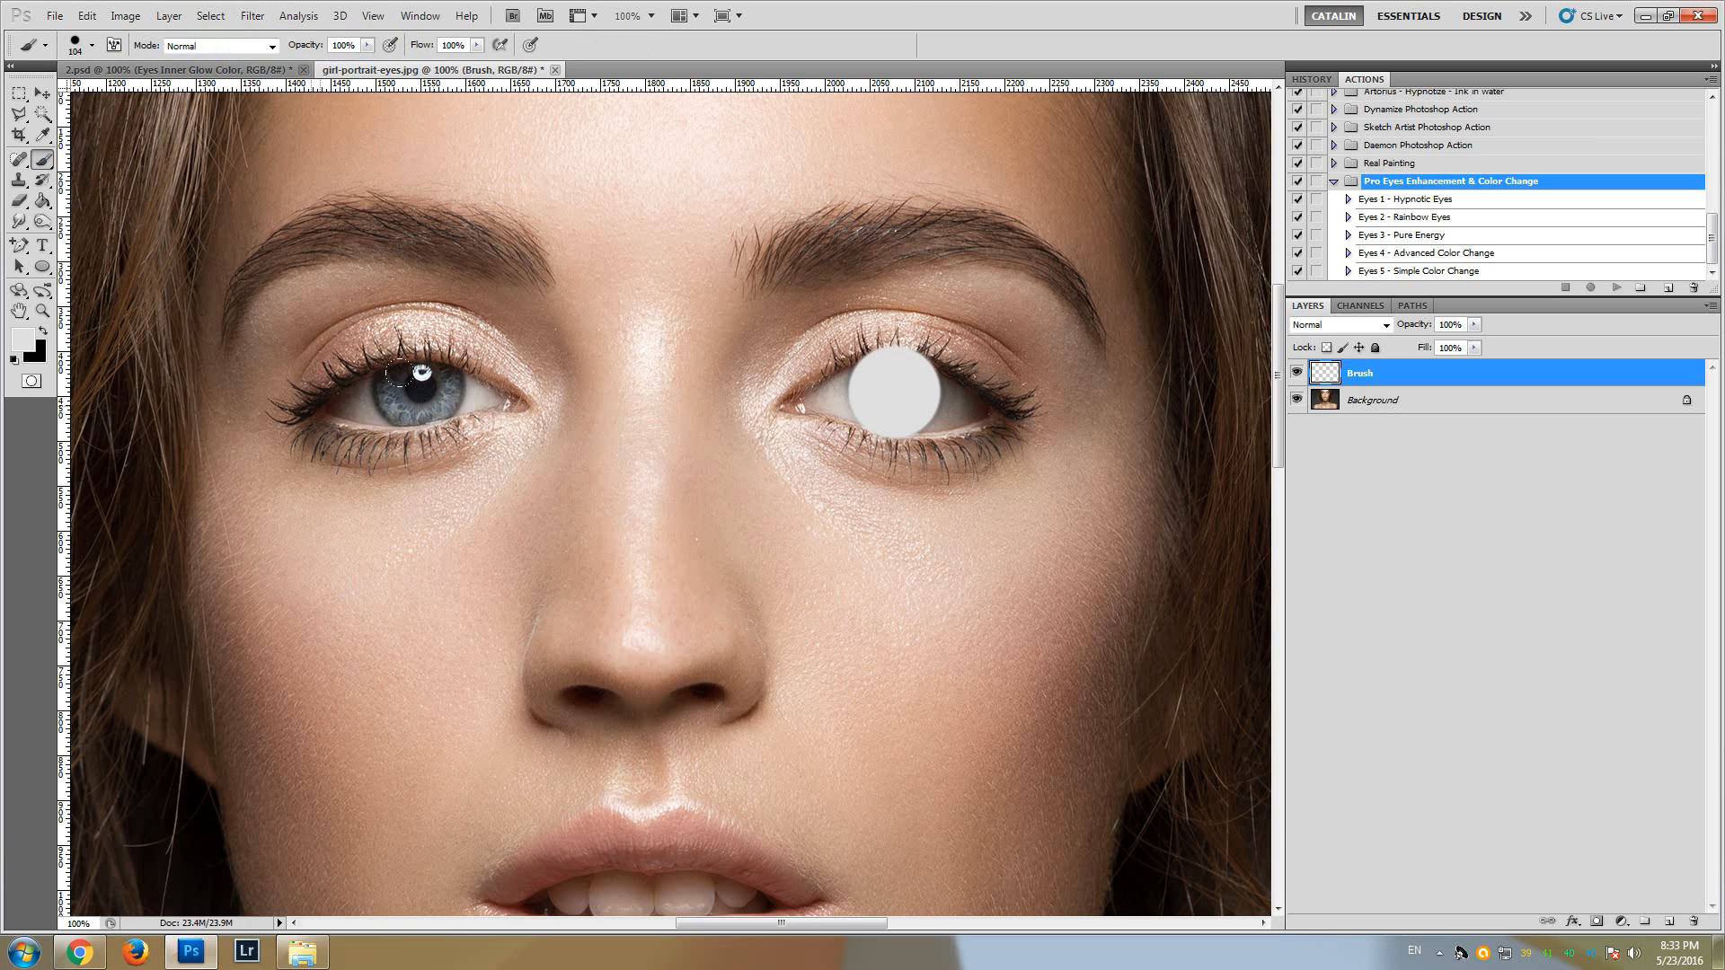
click(93, 47)
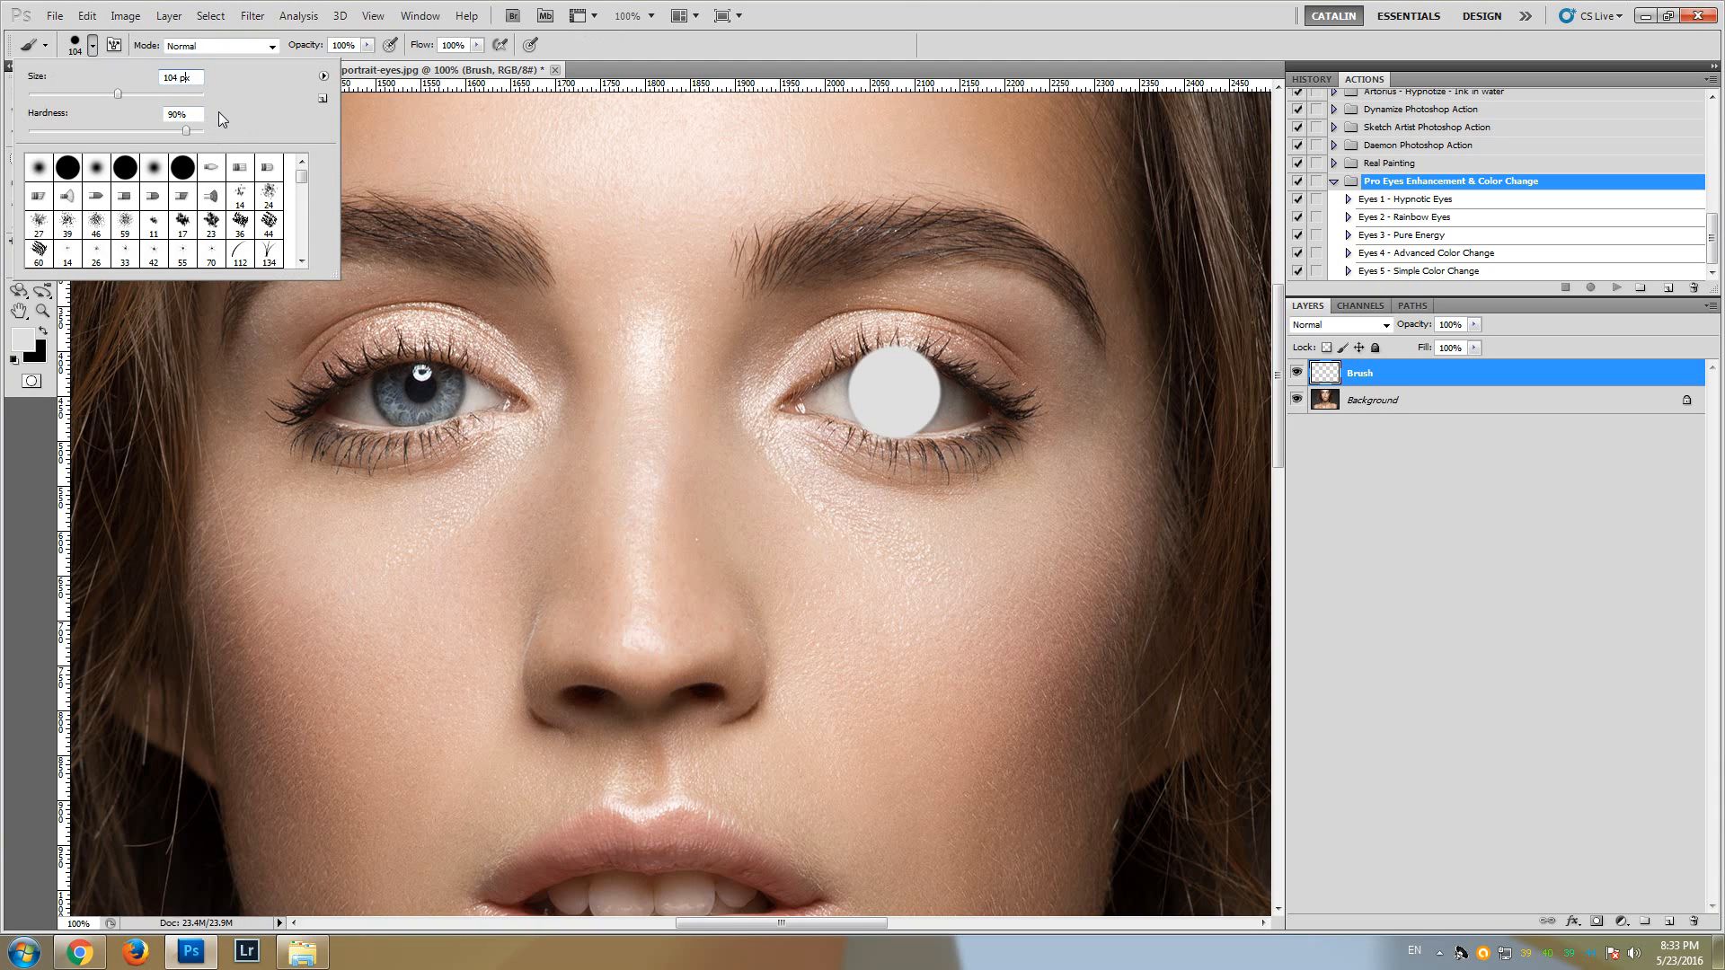
key(Up)
click(419, 386)
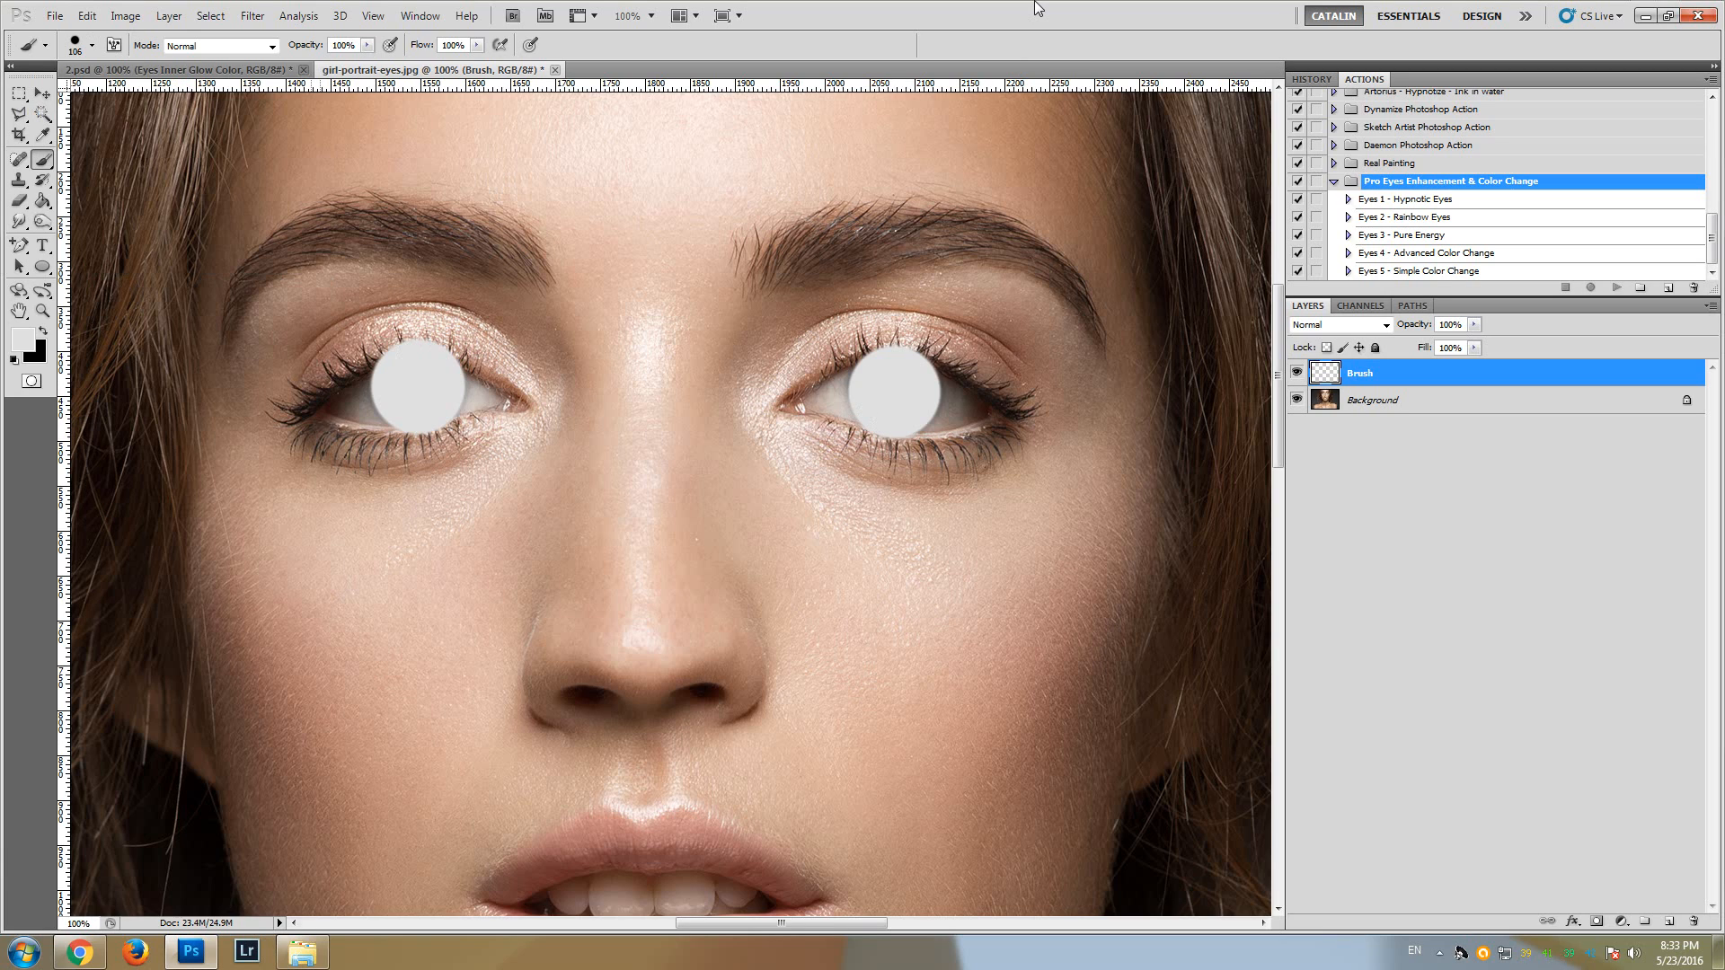
- Play the Eyes 5 - Simple Color Change action and widen the layer list to show its group name and contents
click(1414, 275)
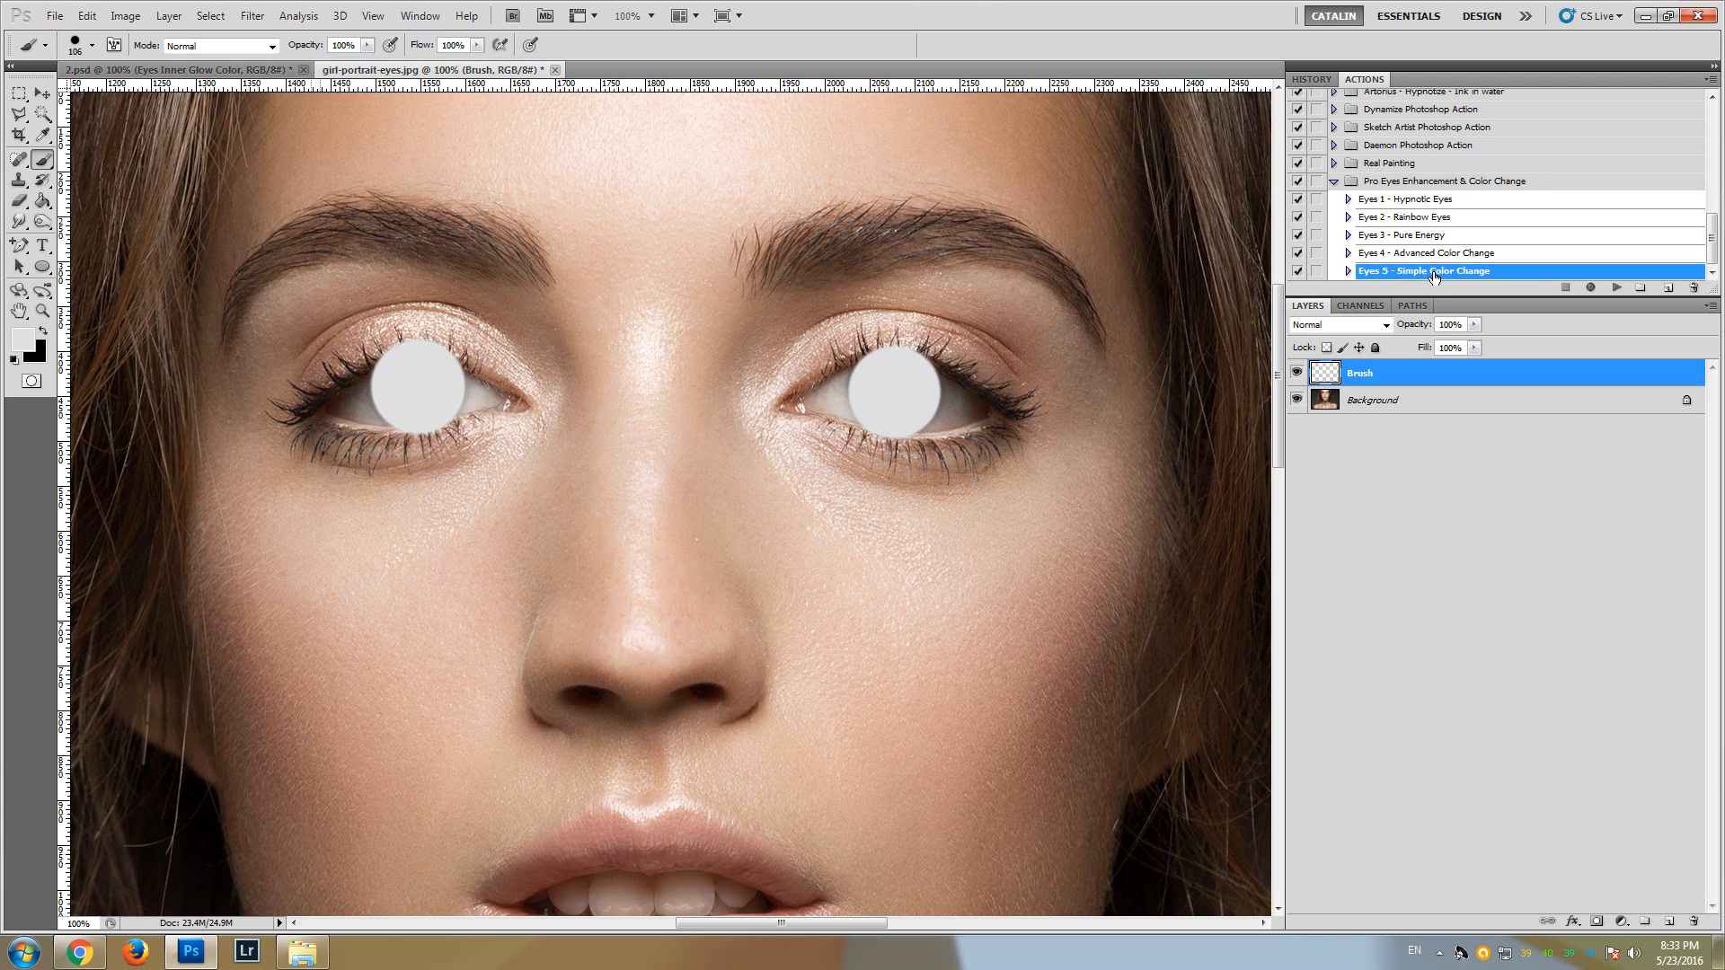
click(1616, 288)
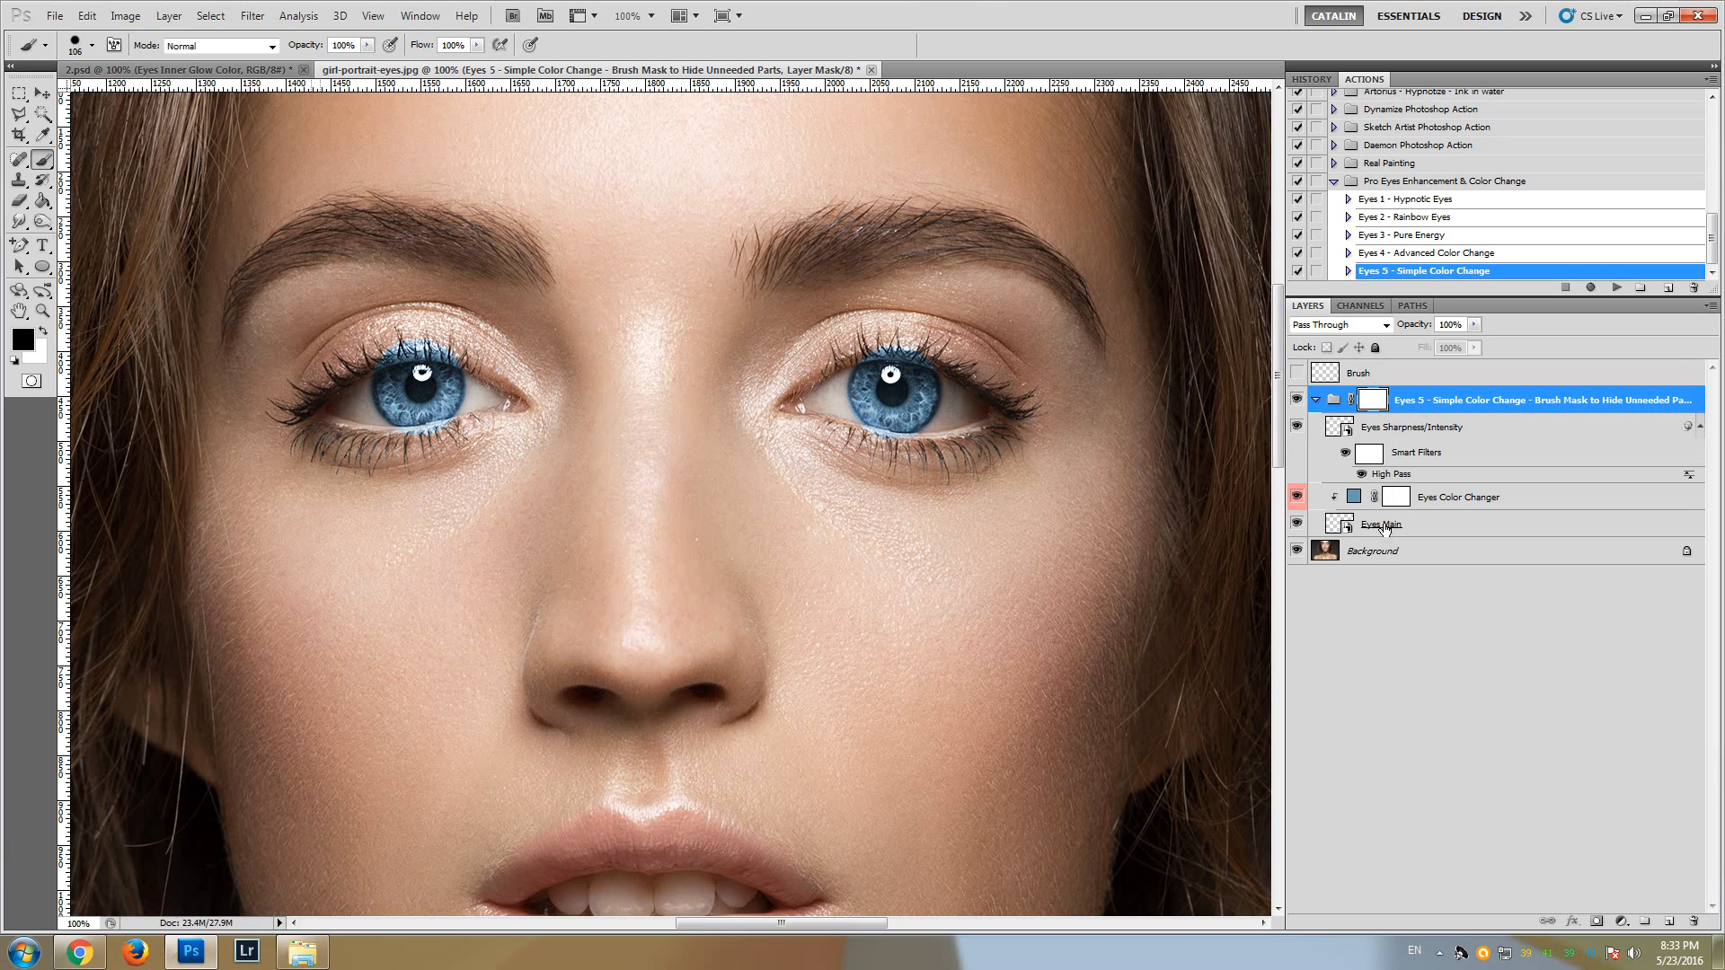
click(1314, 401)
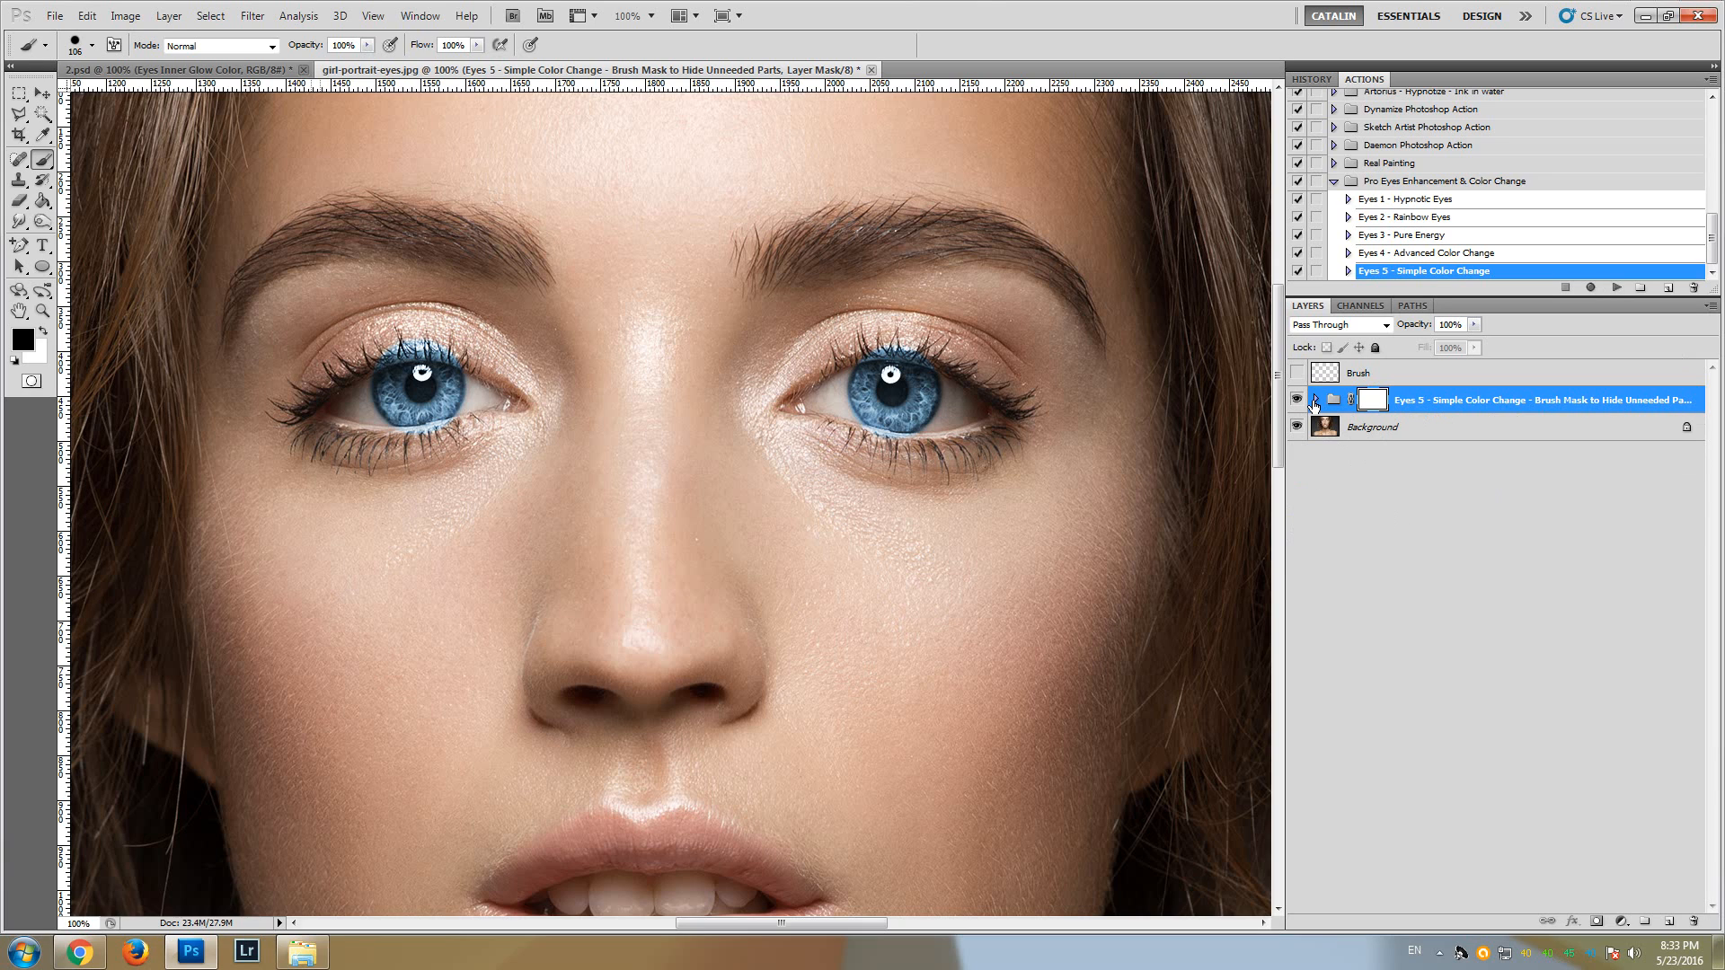
drag(1280, 395, 1231, 392)
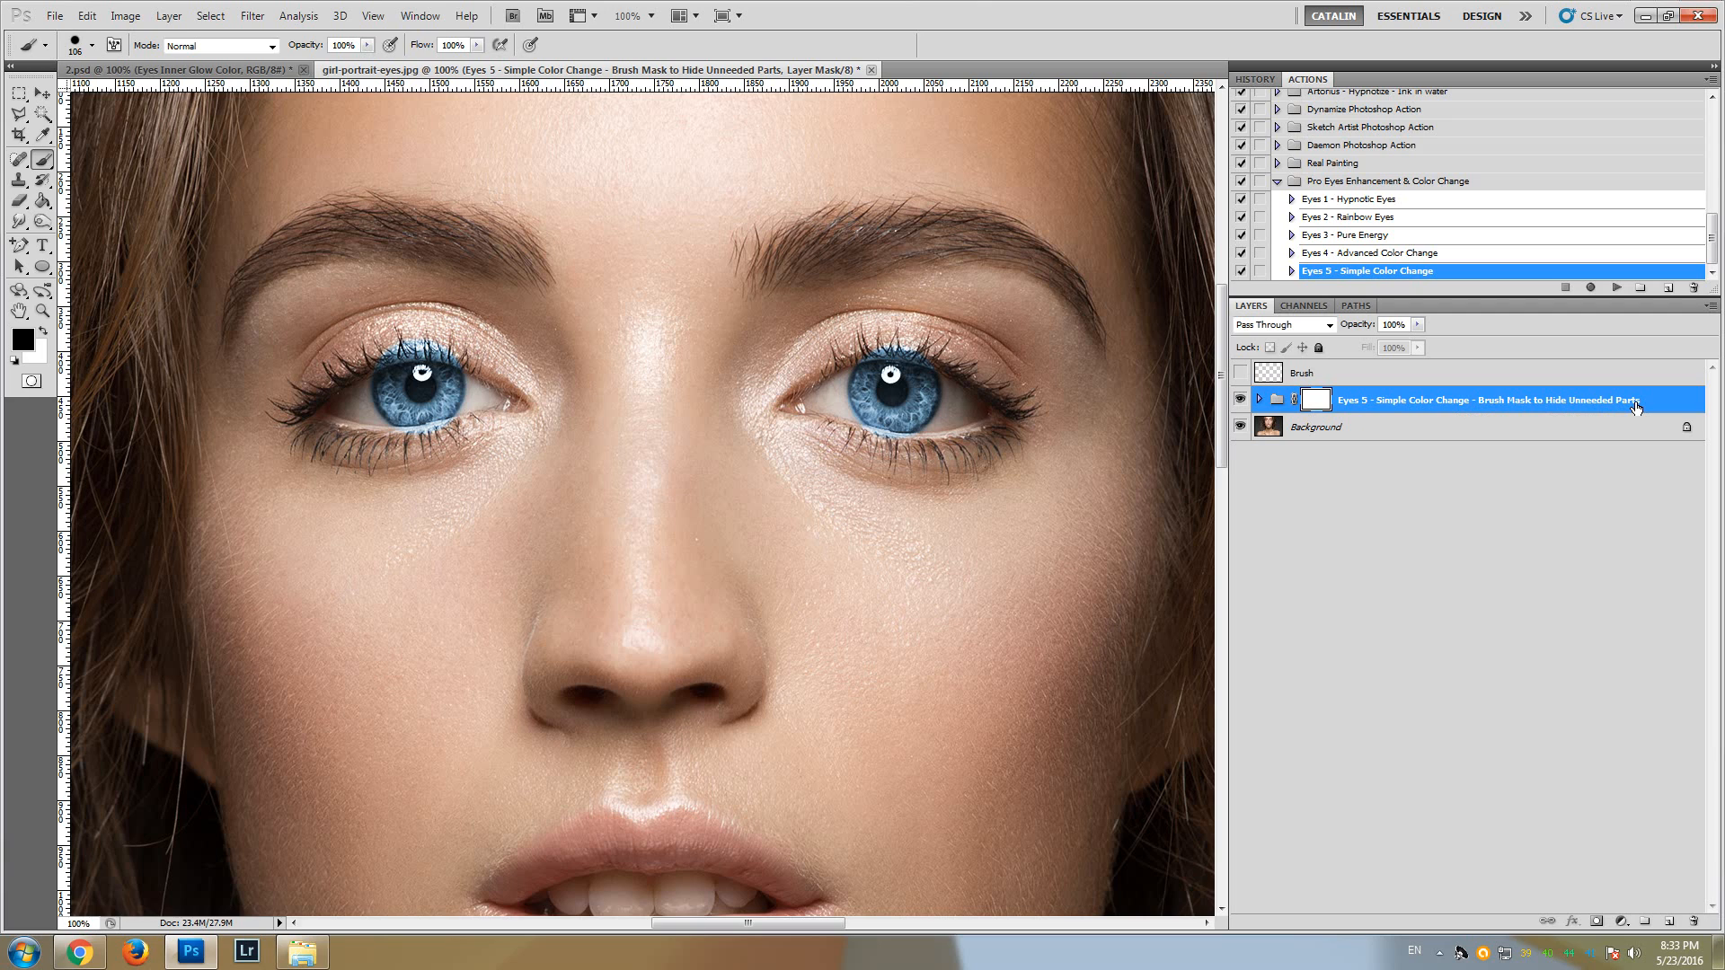
click(1260, 400)
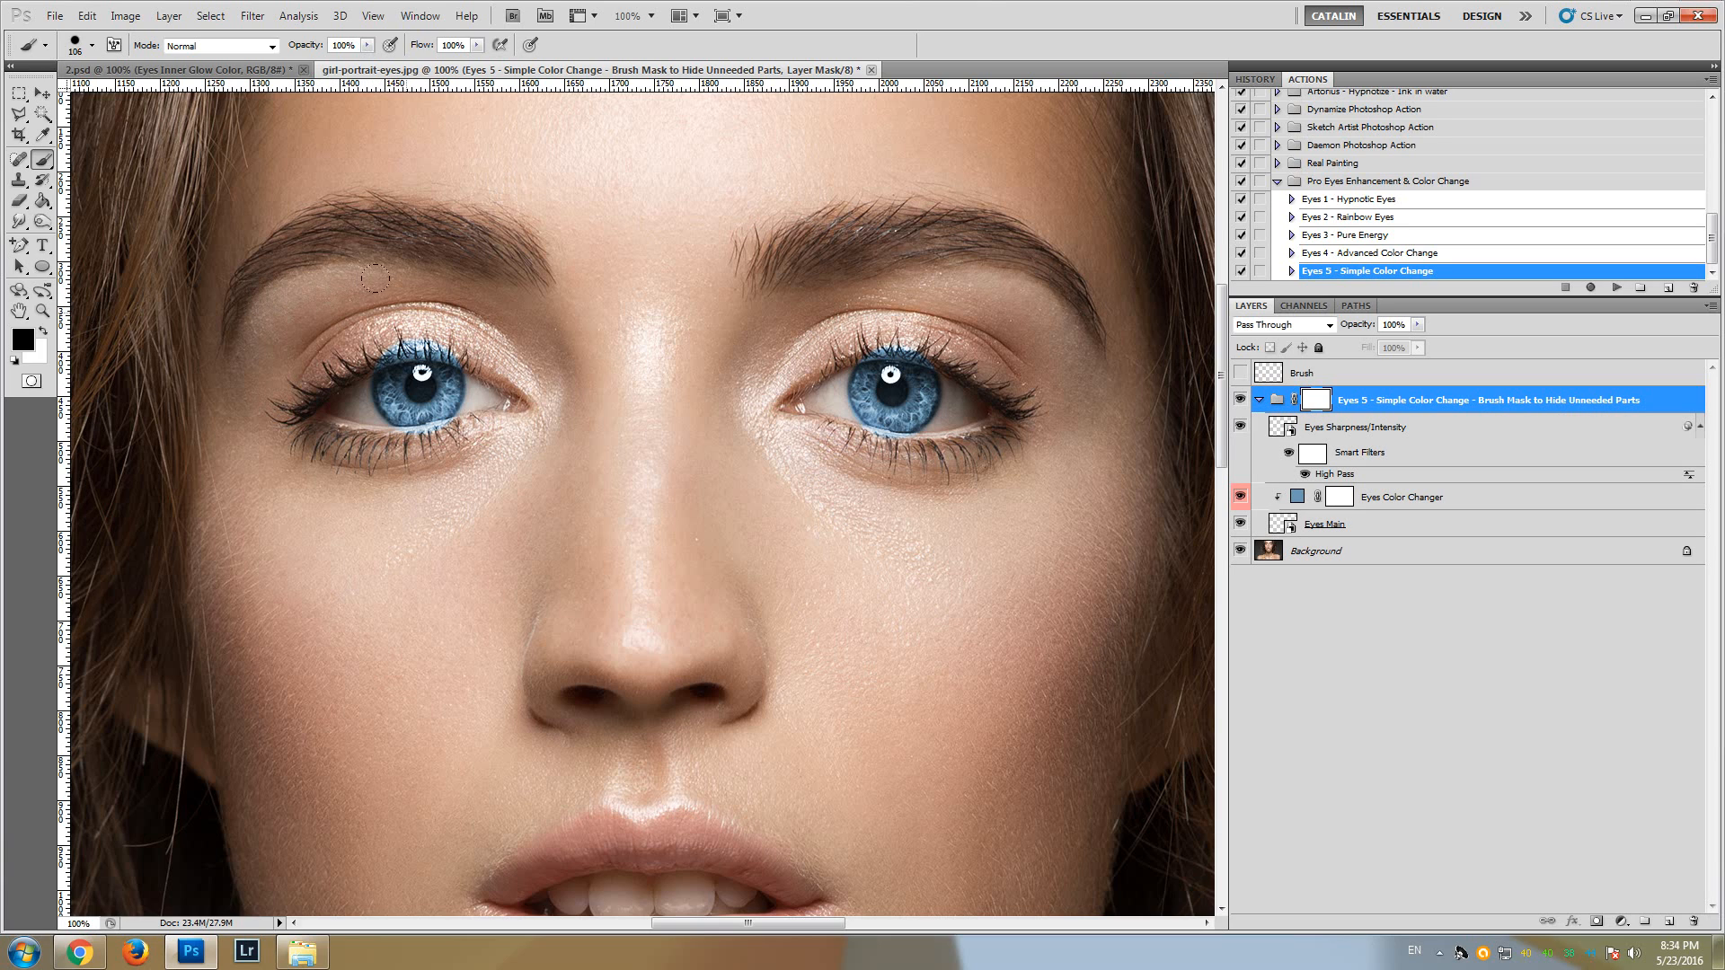
- Paint black on the Eyes 5 group mask to hide the blue spill on the image's left upper eyelid
click(42, 94)
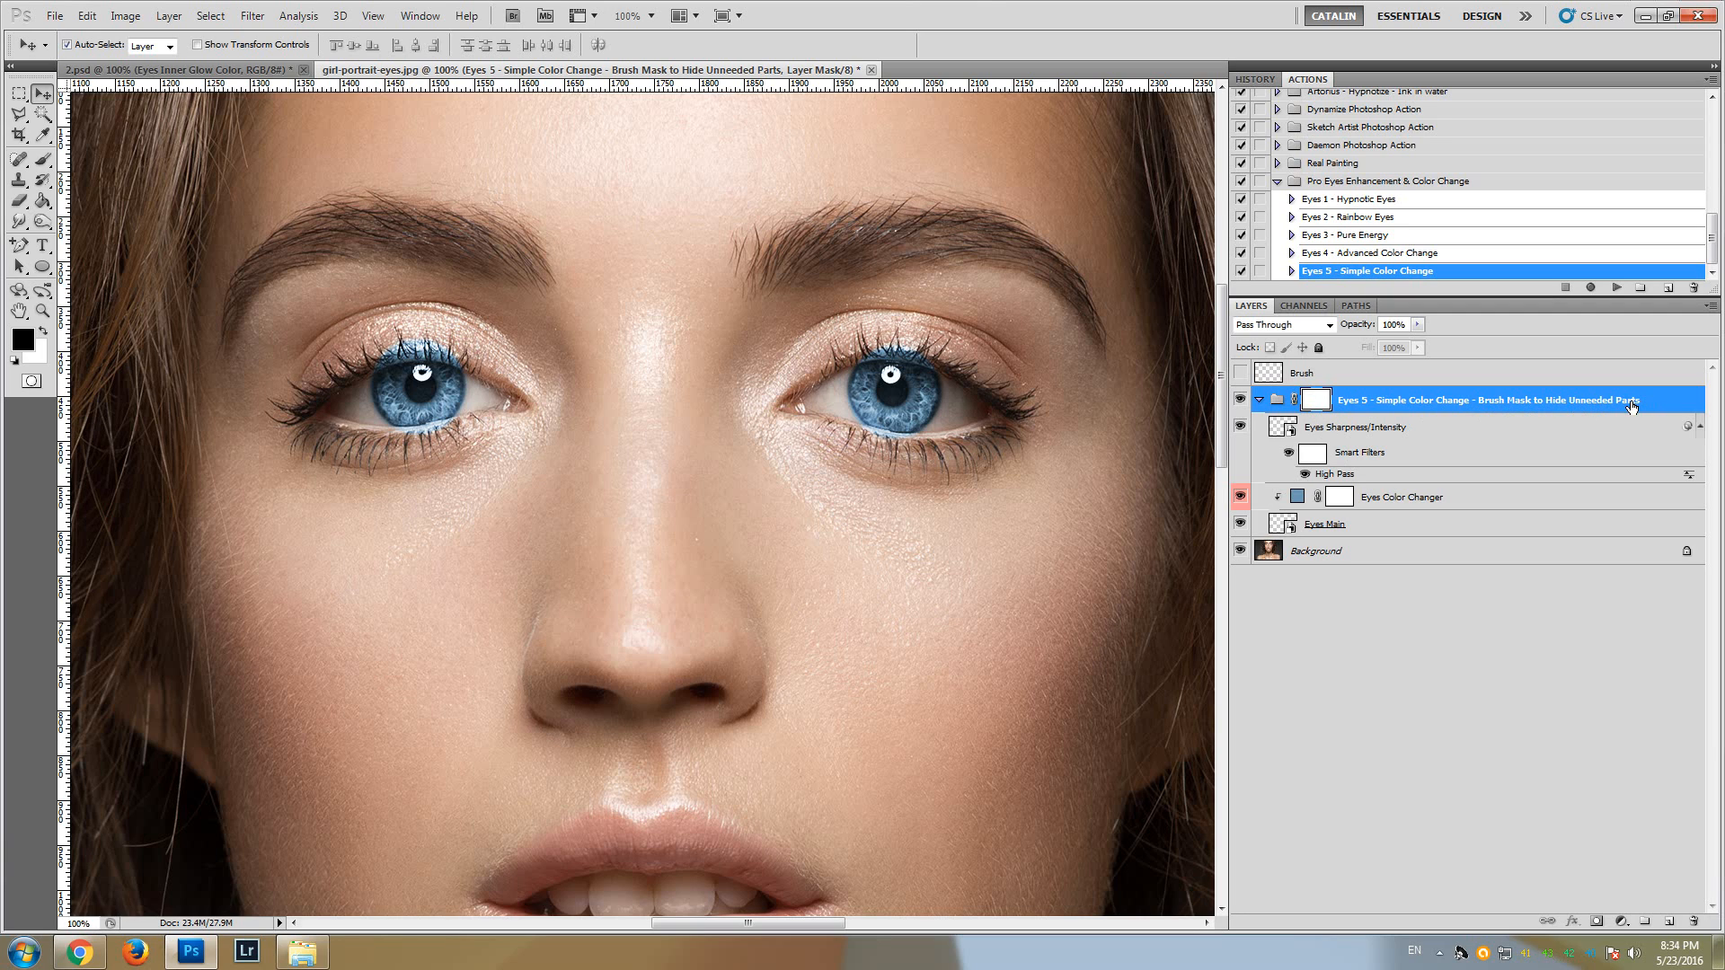
click(44, 312)
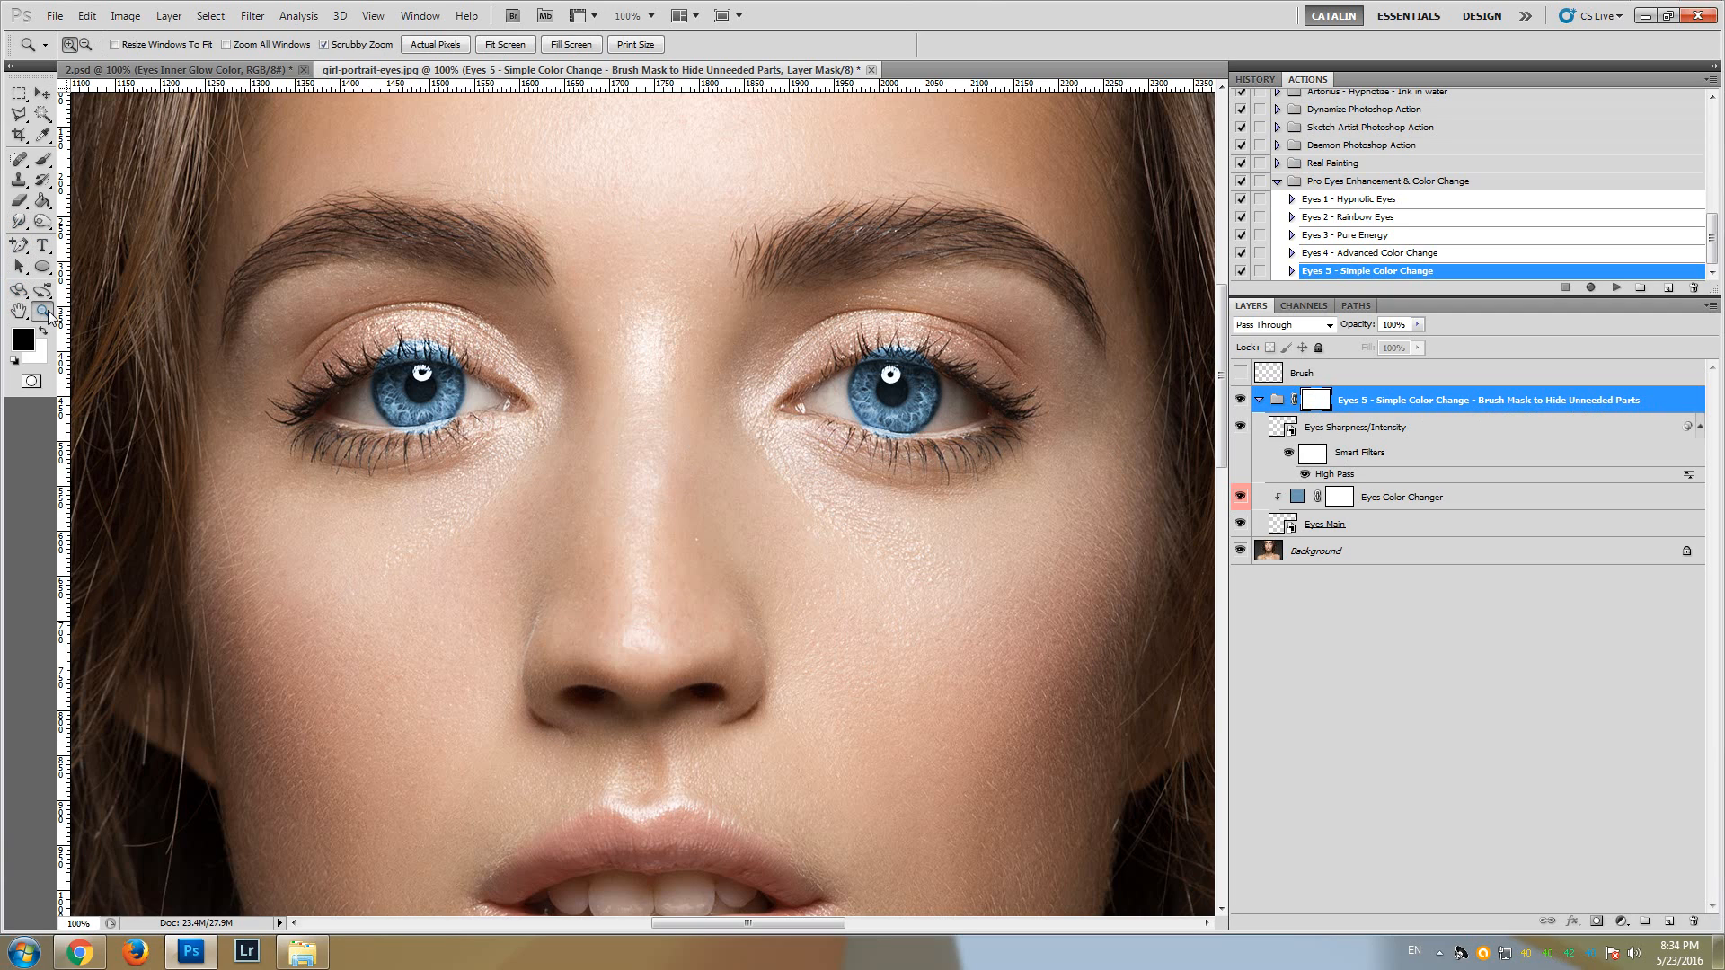
click(385, 371)
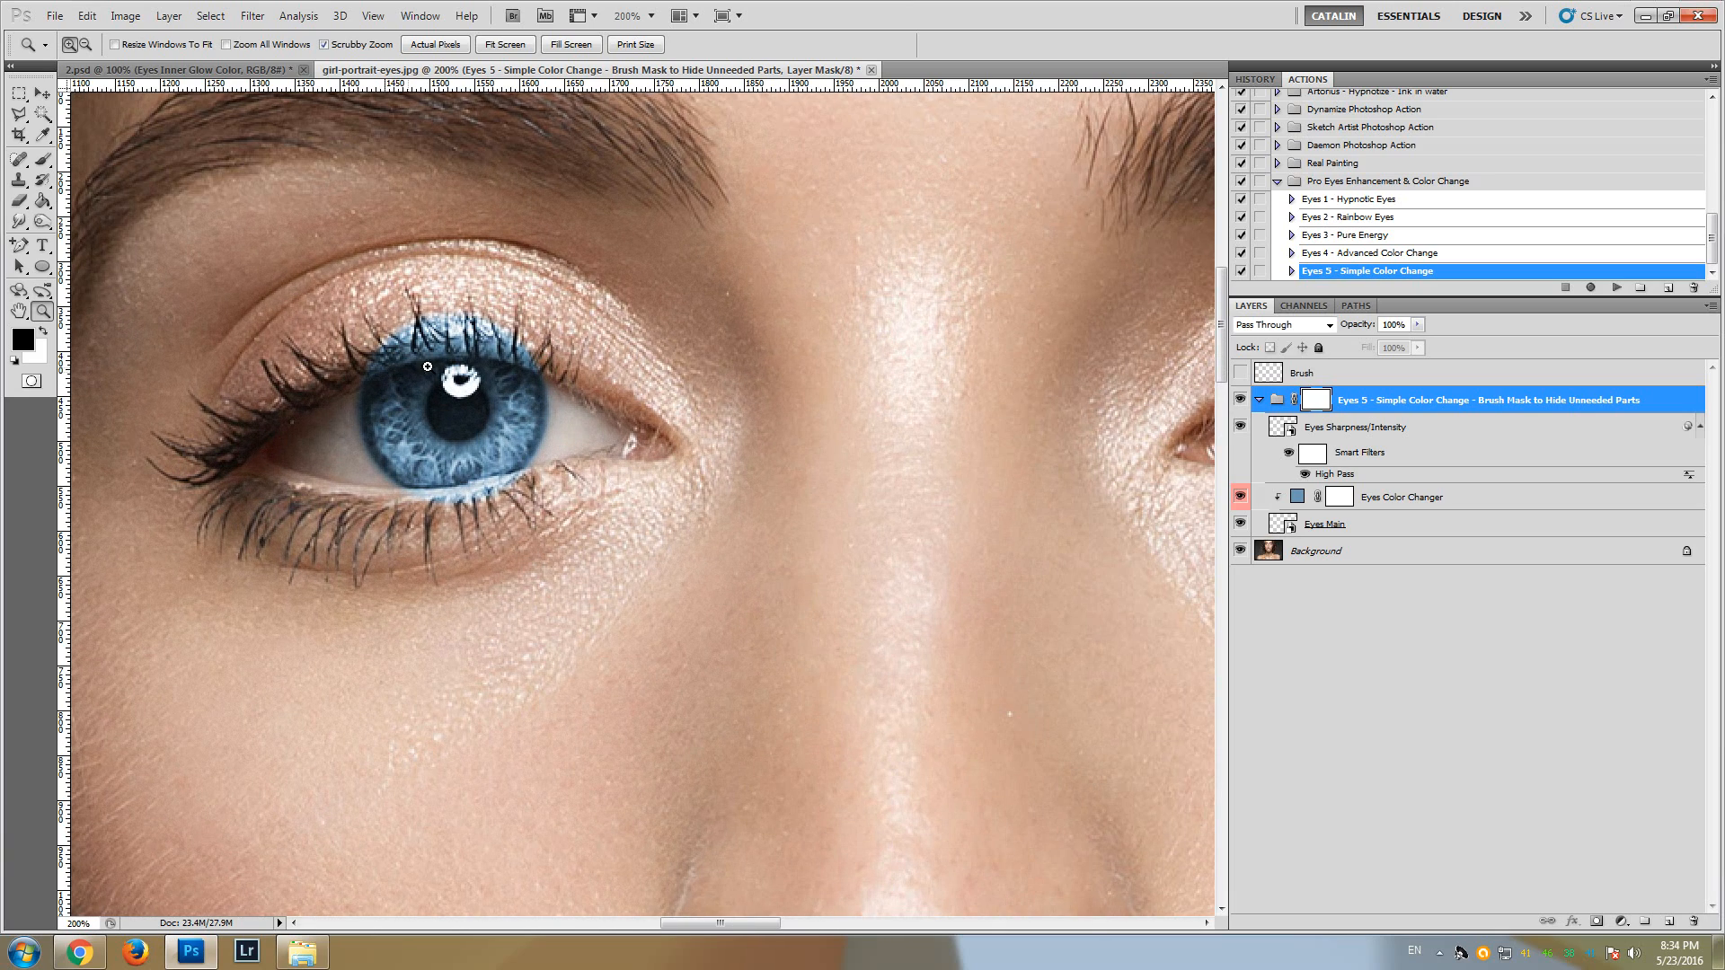
click(464, 351)
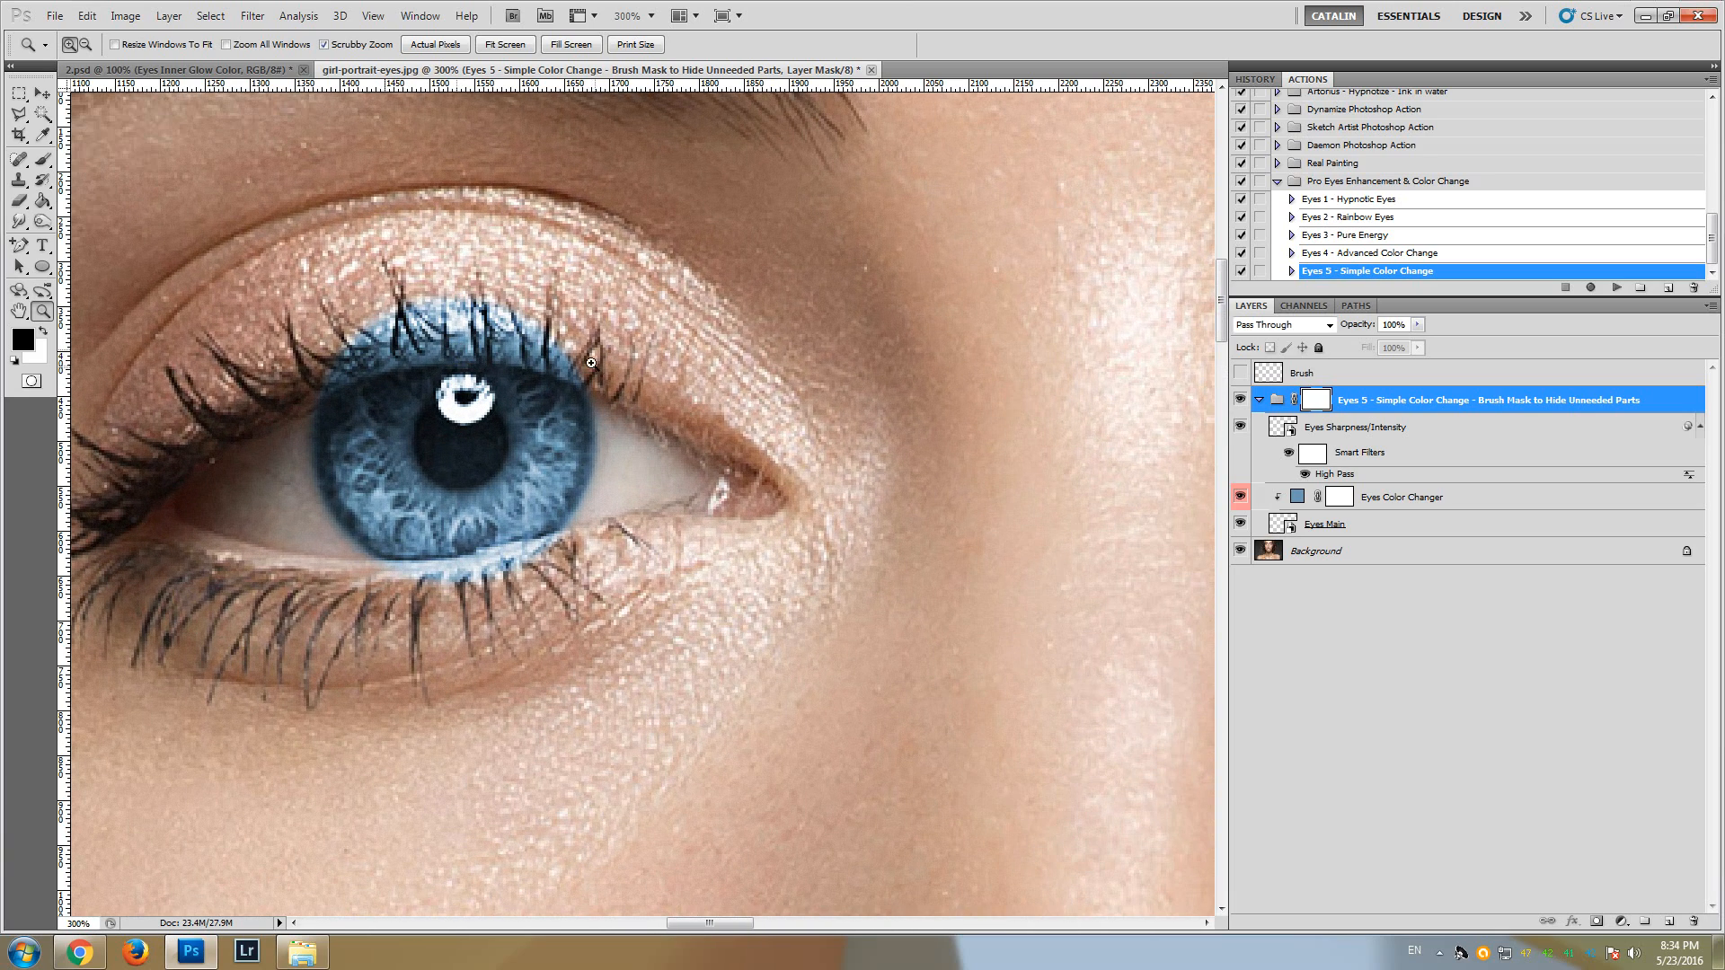
click(43, 161)
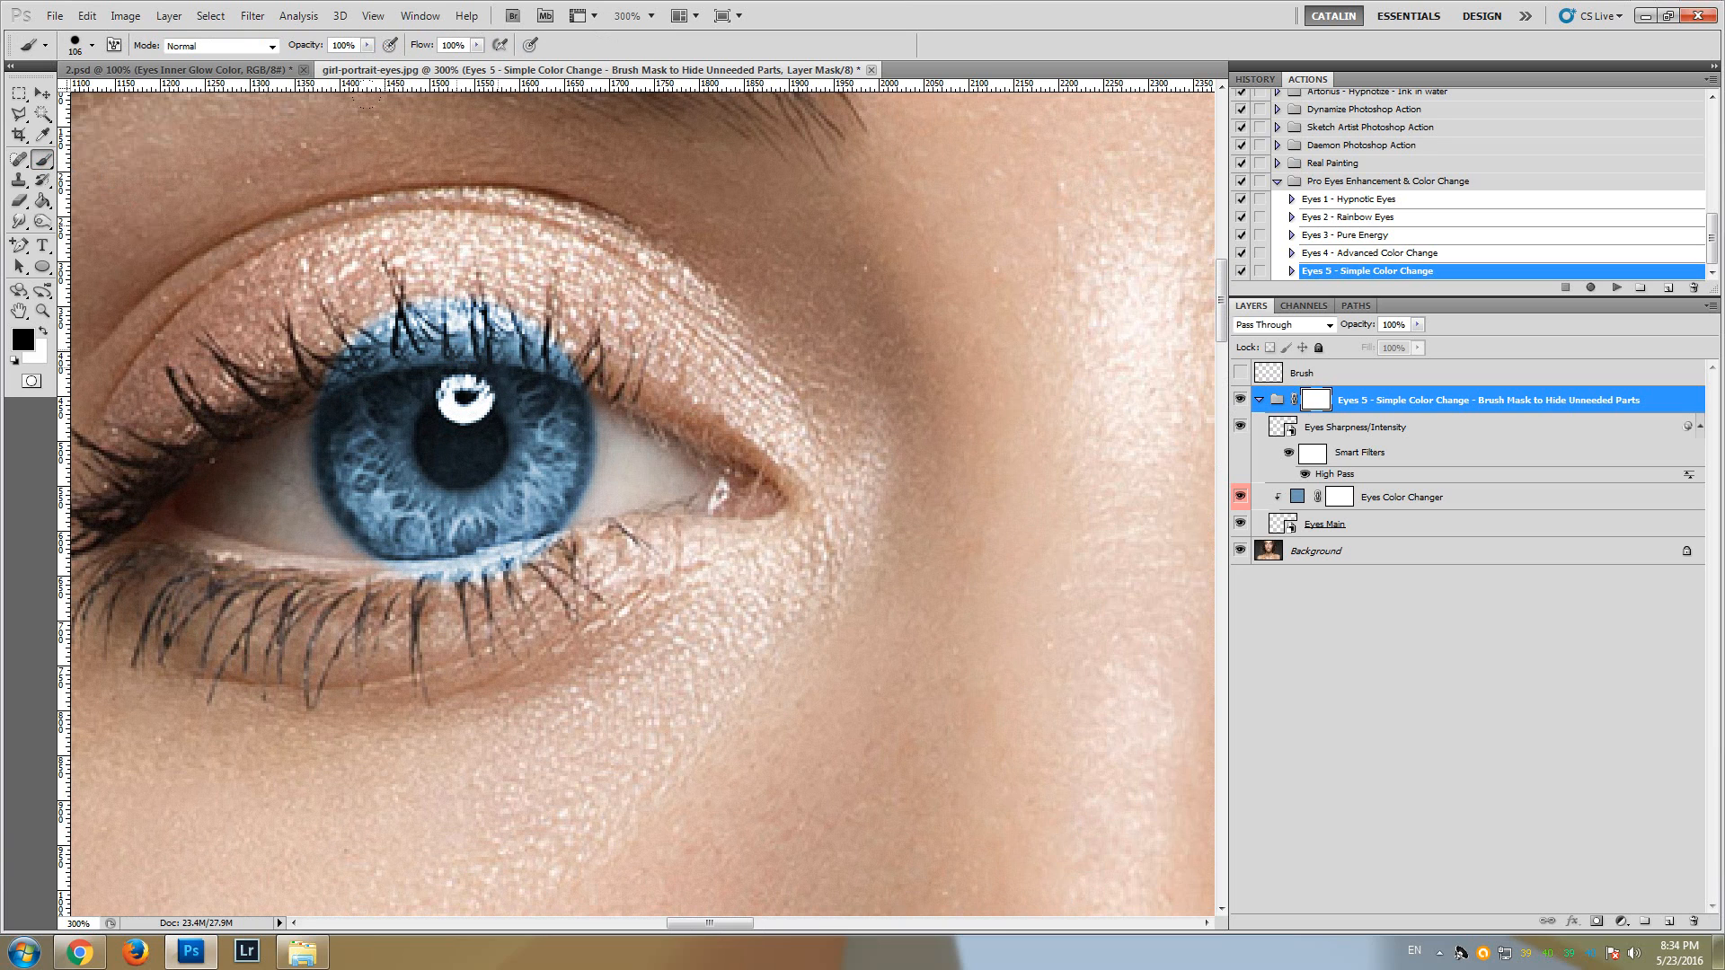
scroll(570, 133, up, 2)
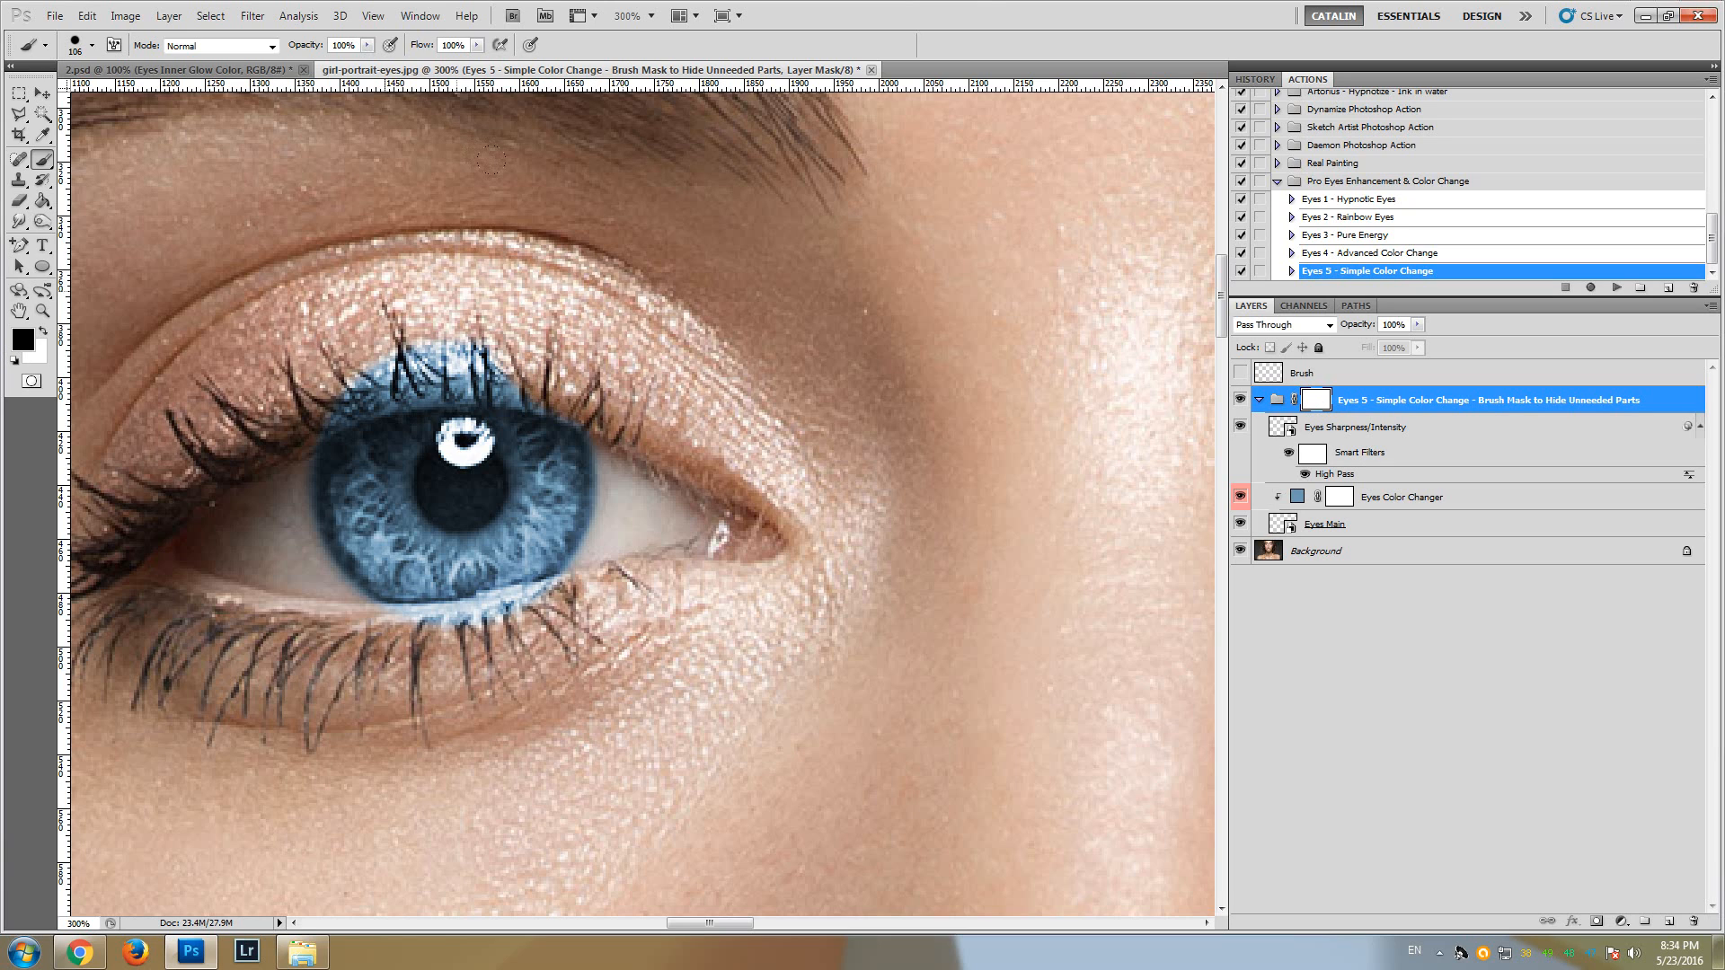
drag(507, 258, 253, 306)
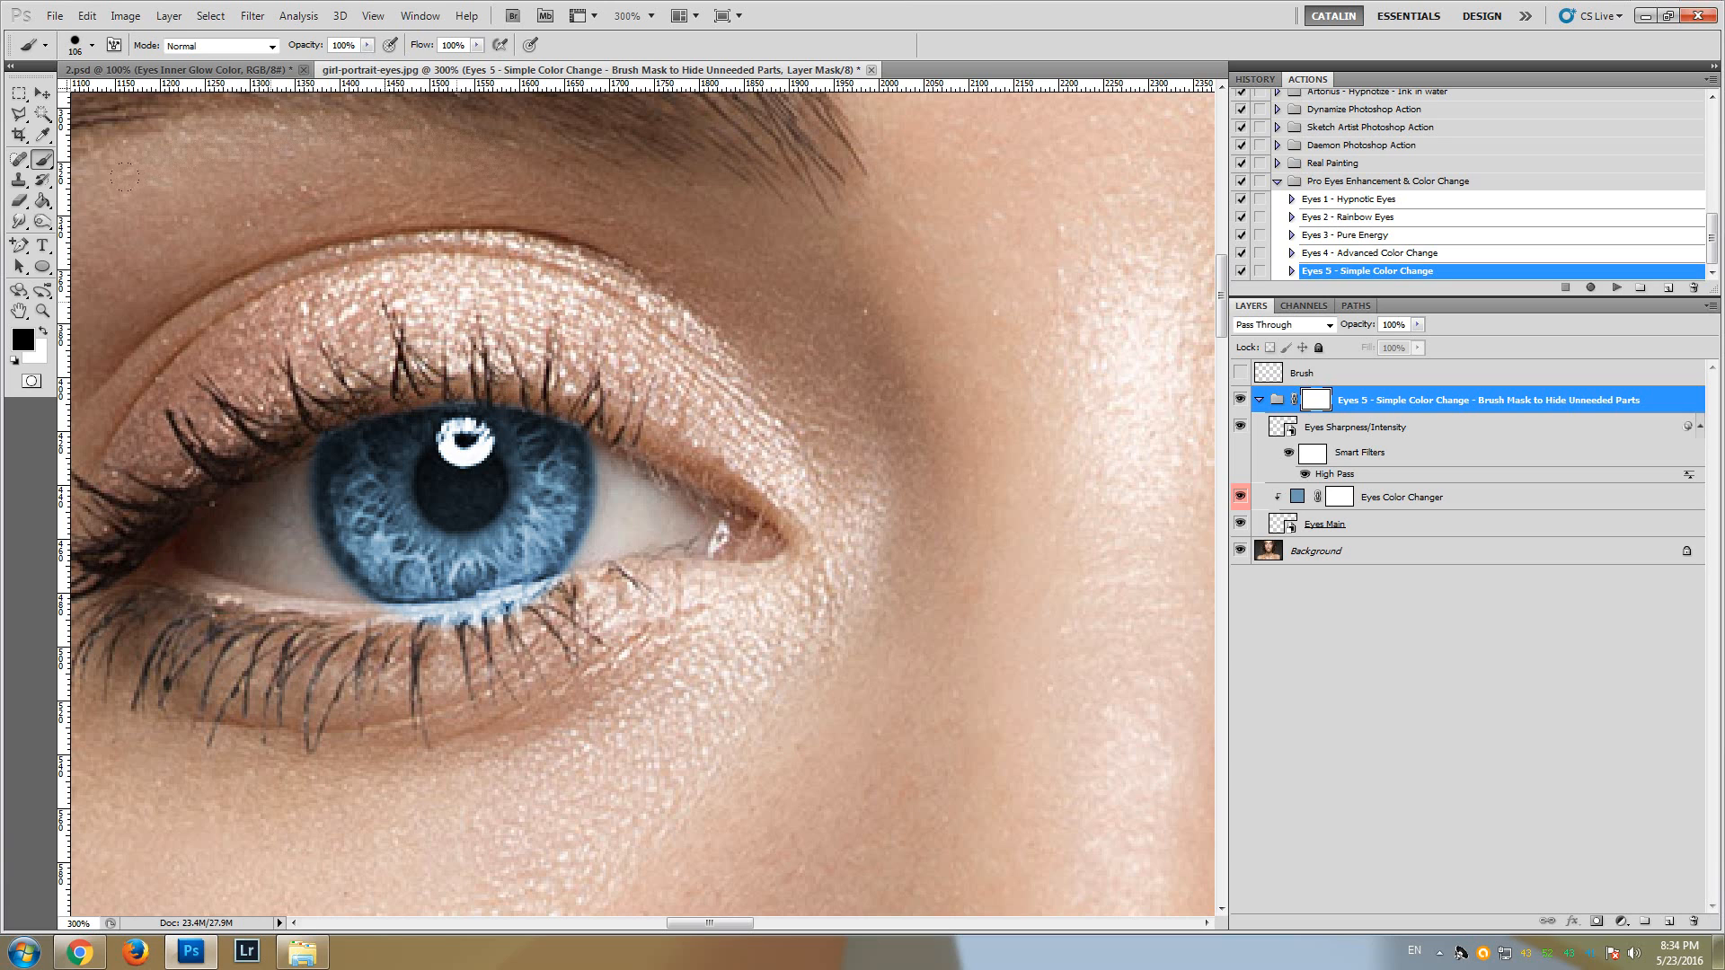
- Set the brush hardness to 80% and mask the blue spill along the lower lid of the same eye
click(93, 47)
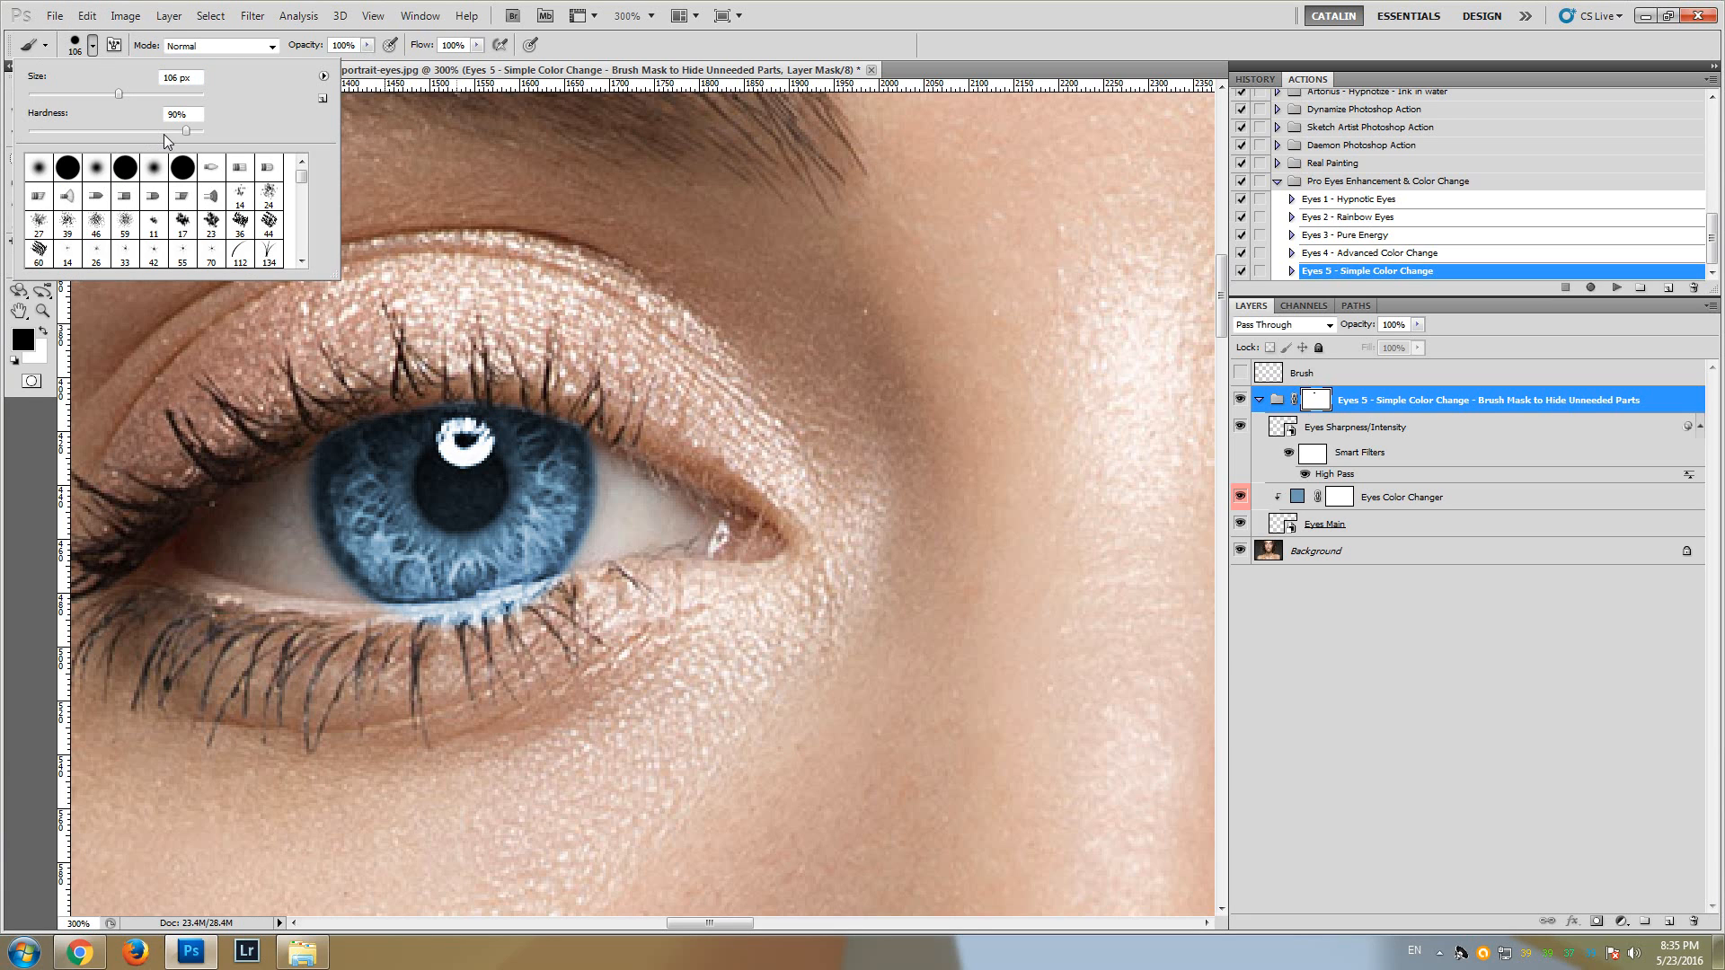
drag(185, 131, 169, 132)
click(481, 156)
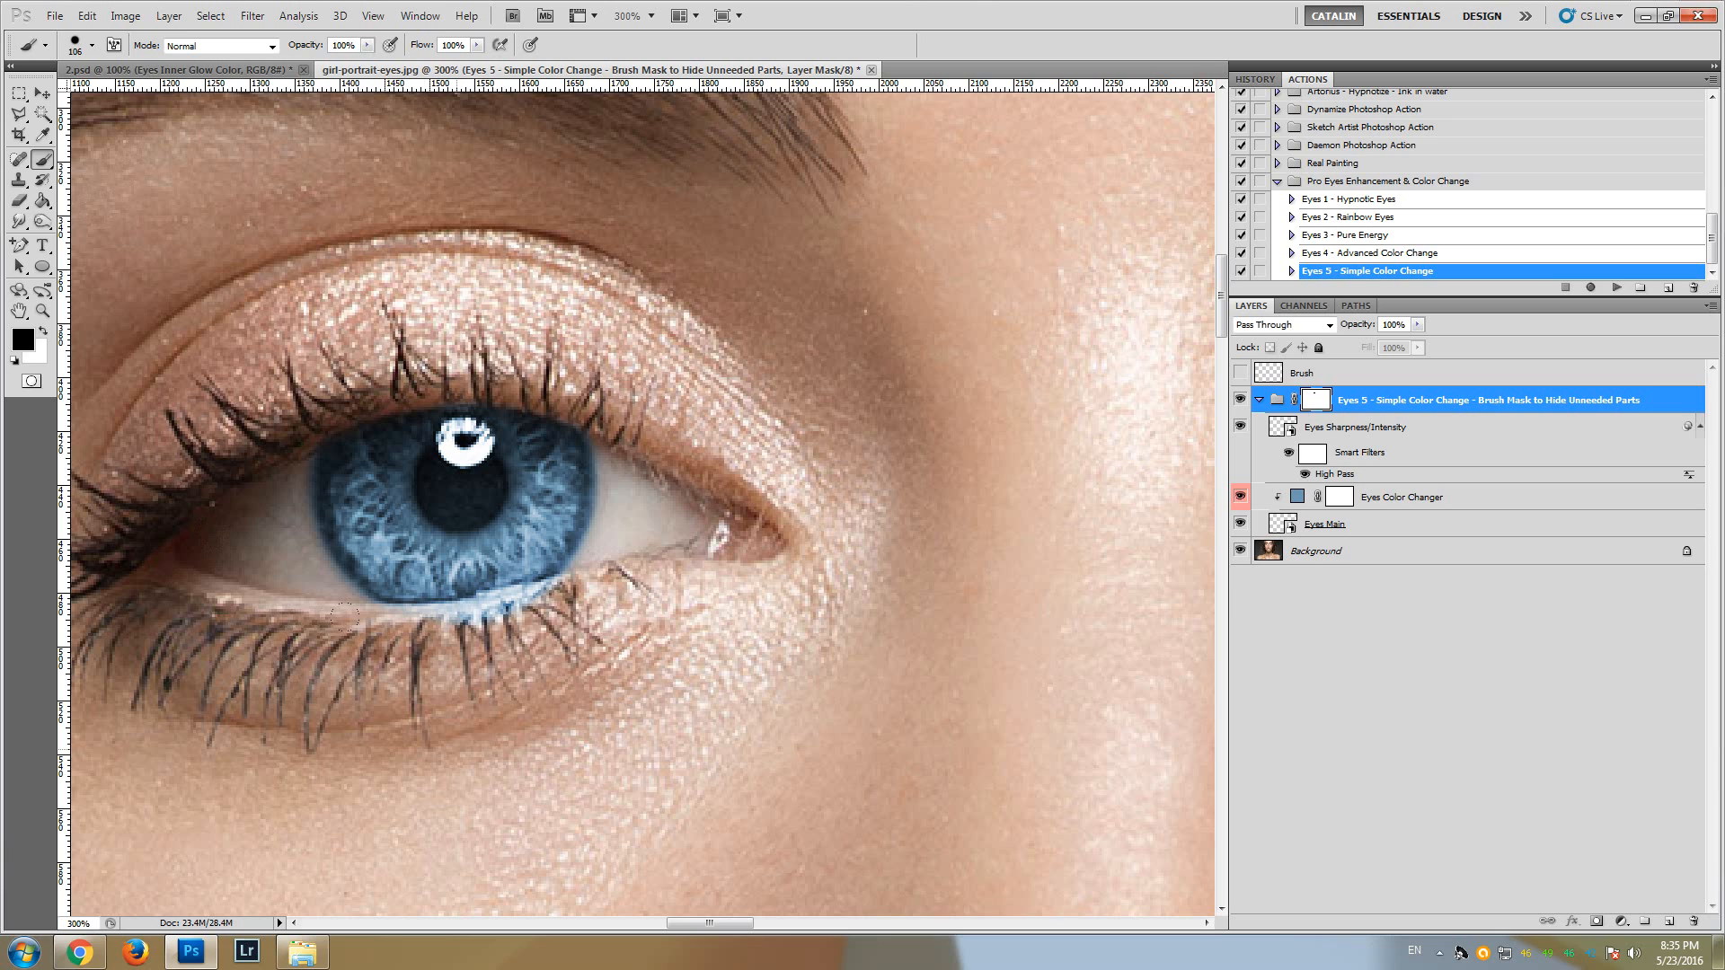
drag(345, 617, 429, 599)
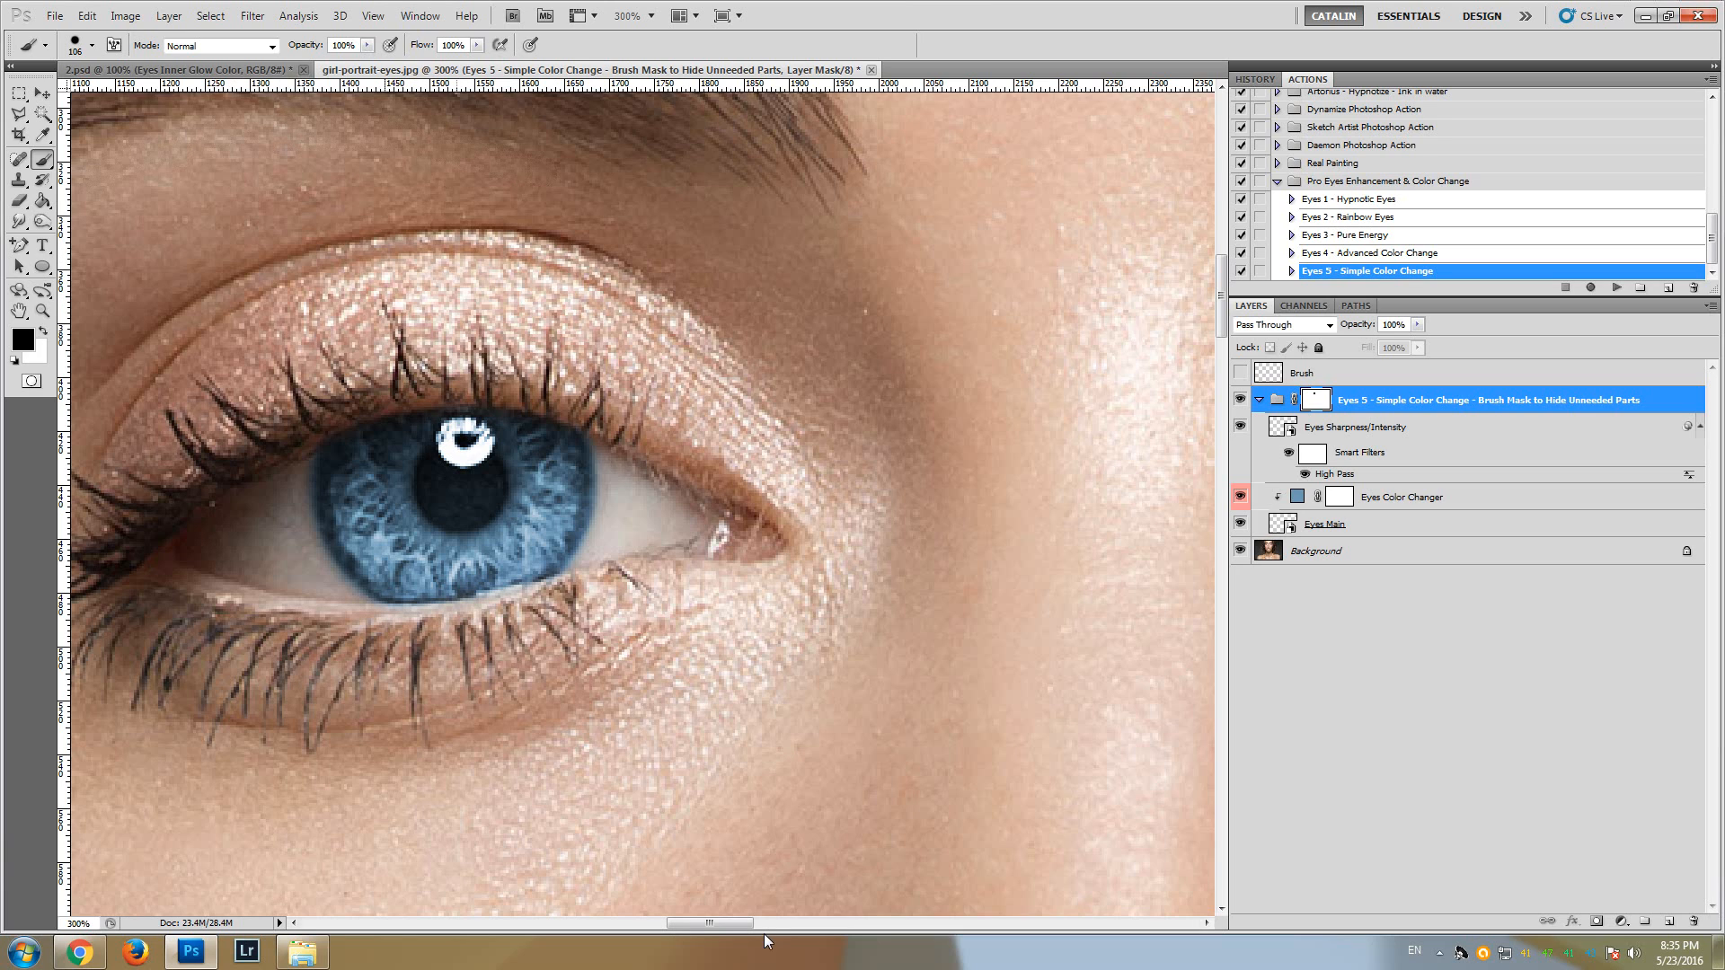
- Mask the blue spill on the other eye's upper and lower lids, lowering the brush hardness further for the lower lid
drag(728, 924, 839, 923)
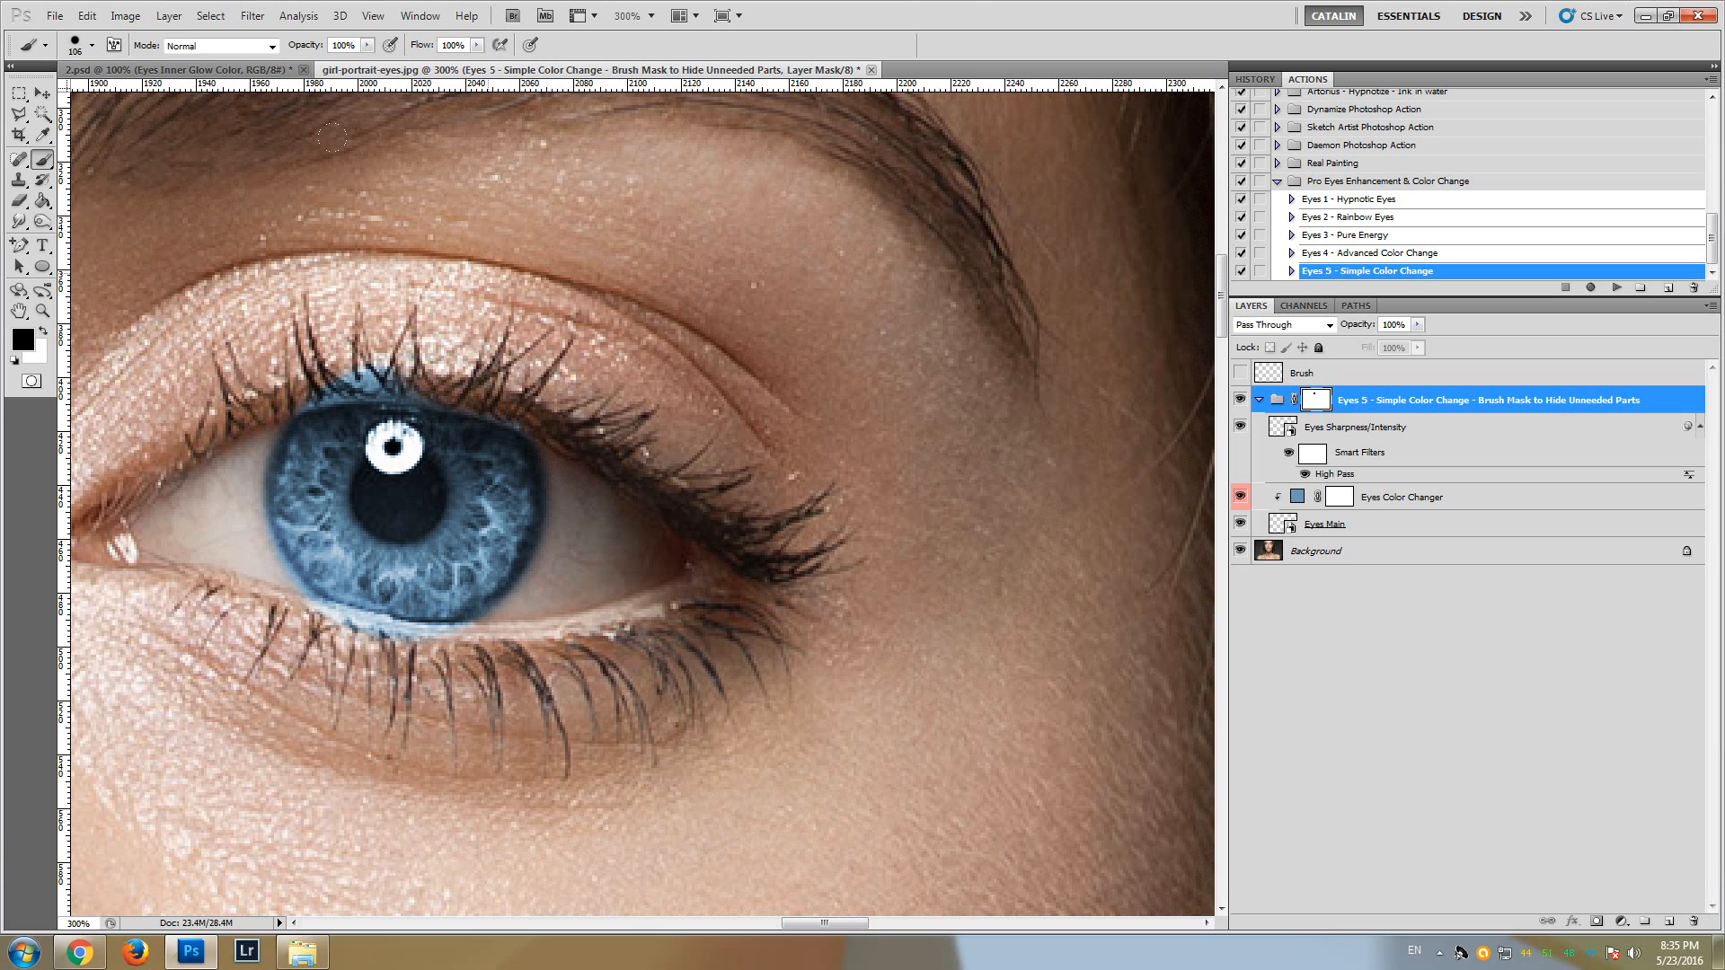
drag(444, 262, 296, 259)
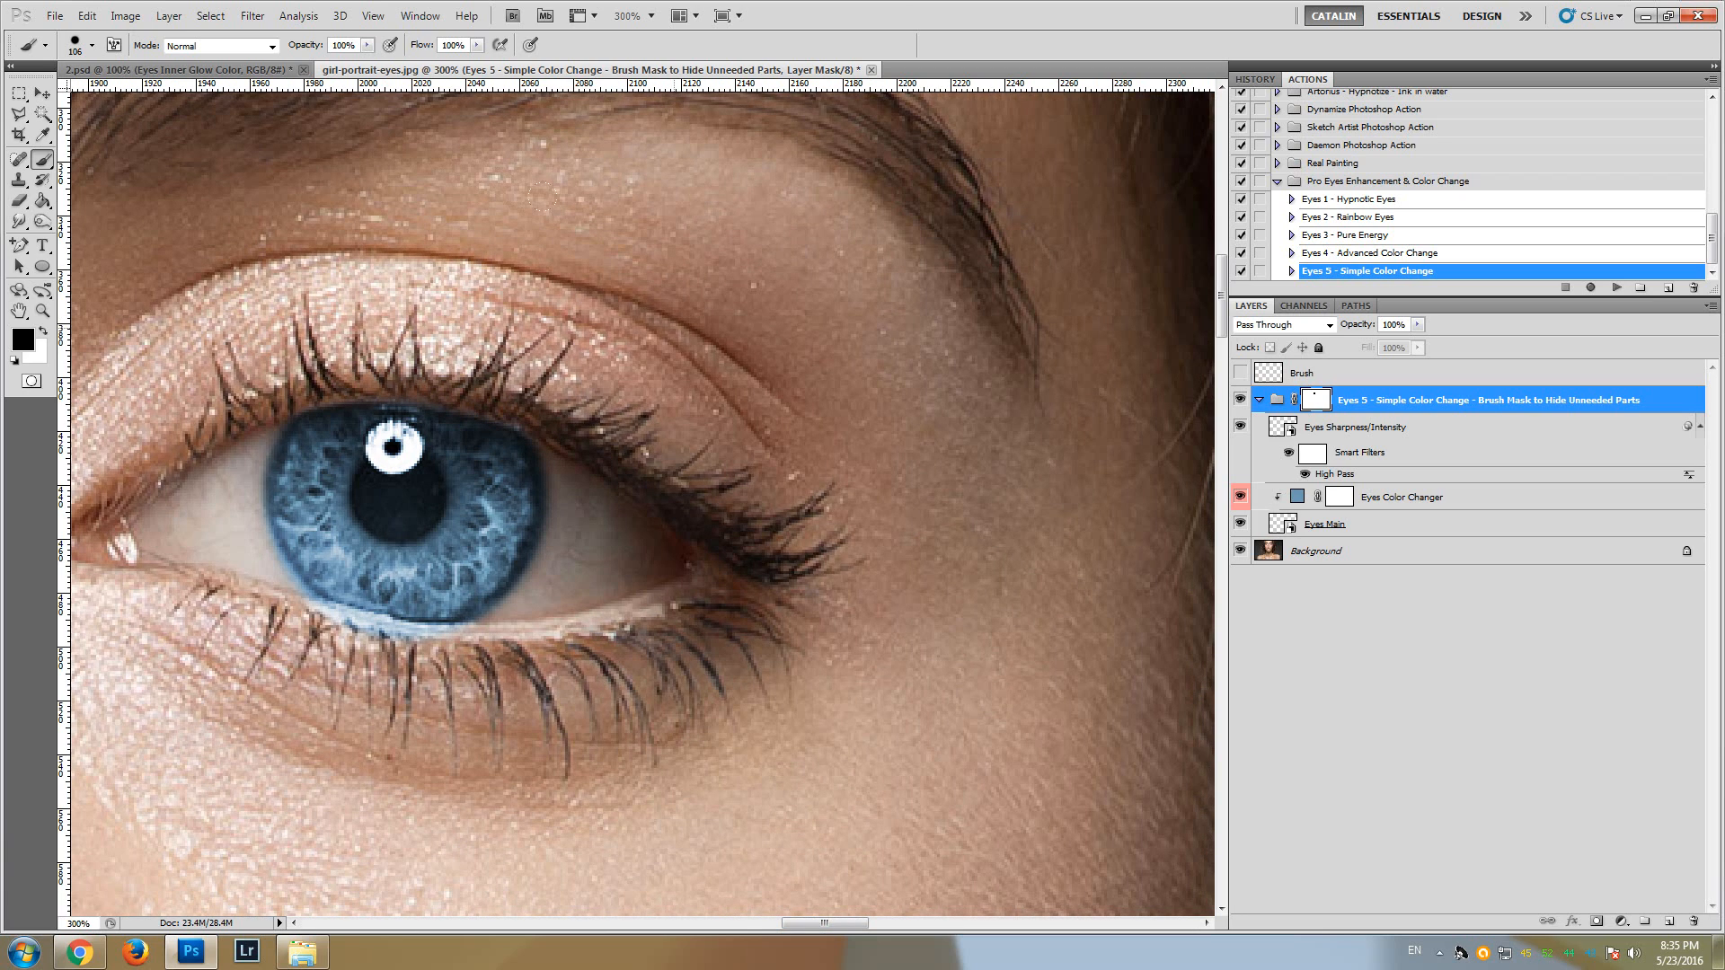
click(92, 45)
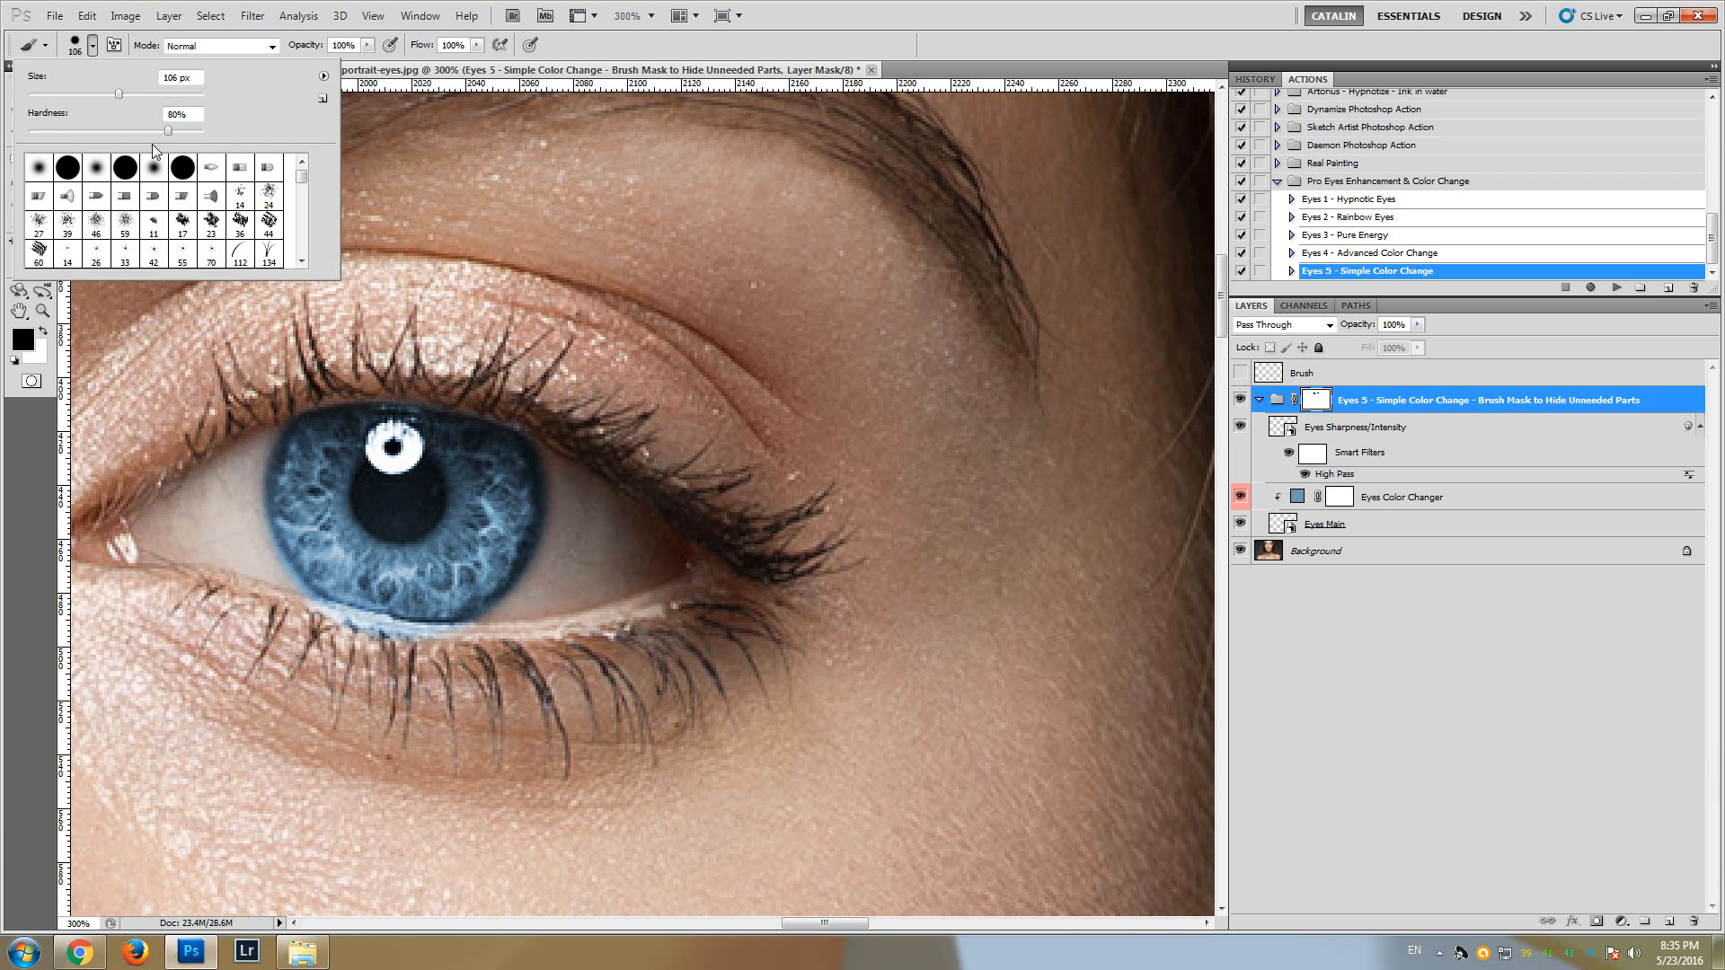
drag(146, 132, 150, 136)
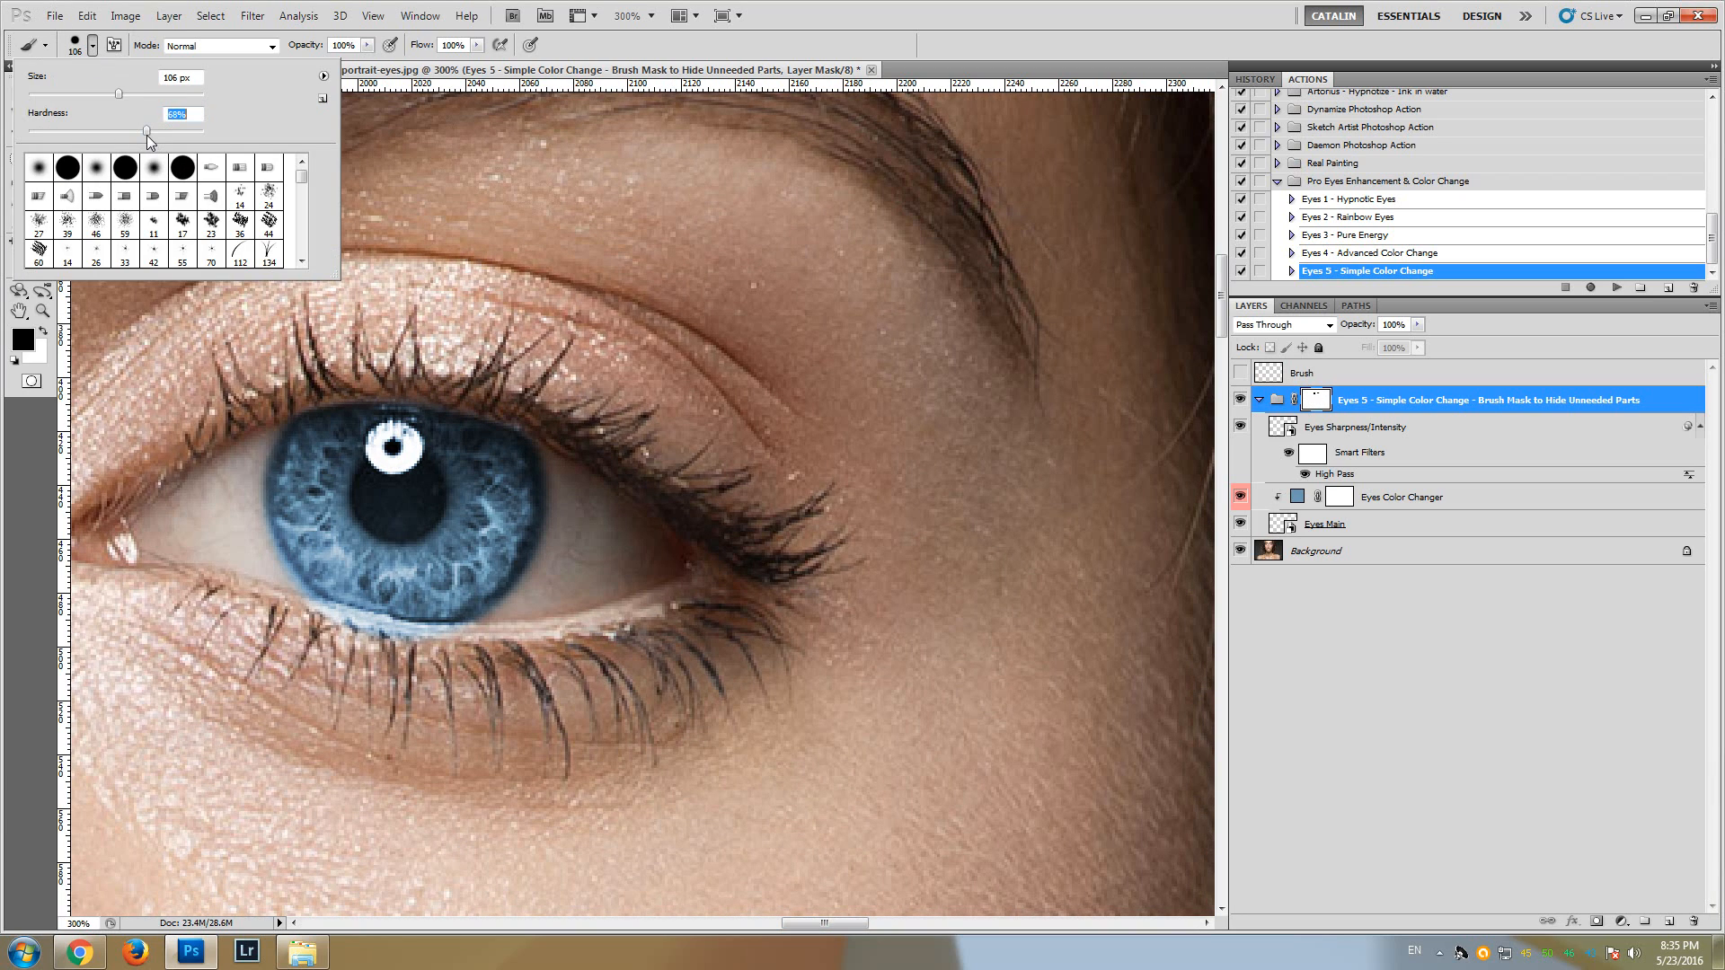
click(439, 154)
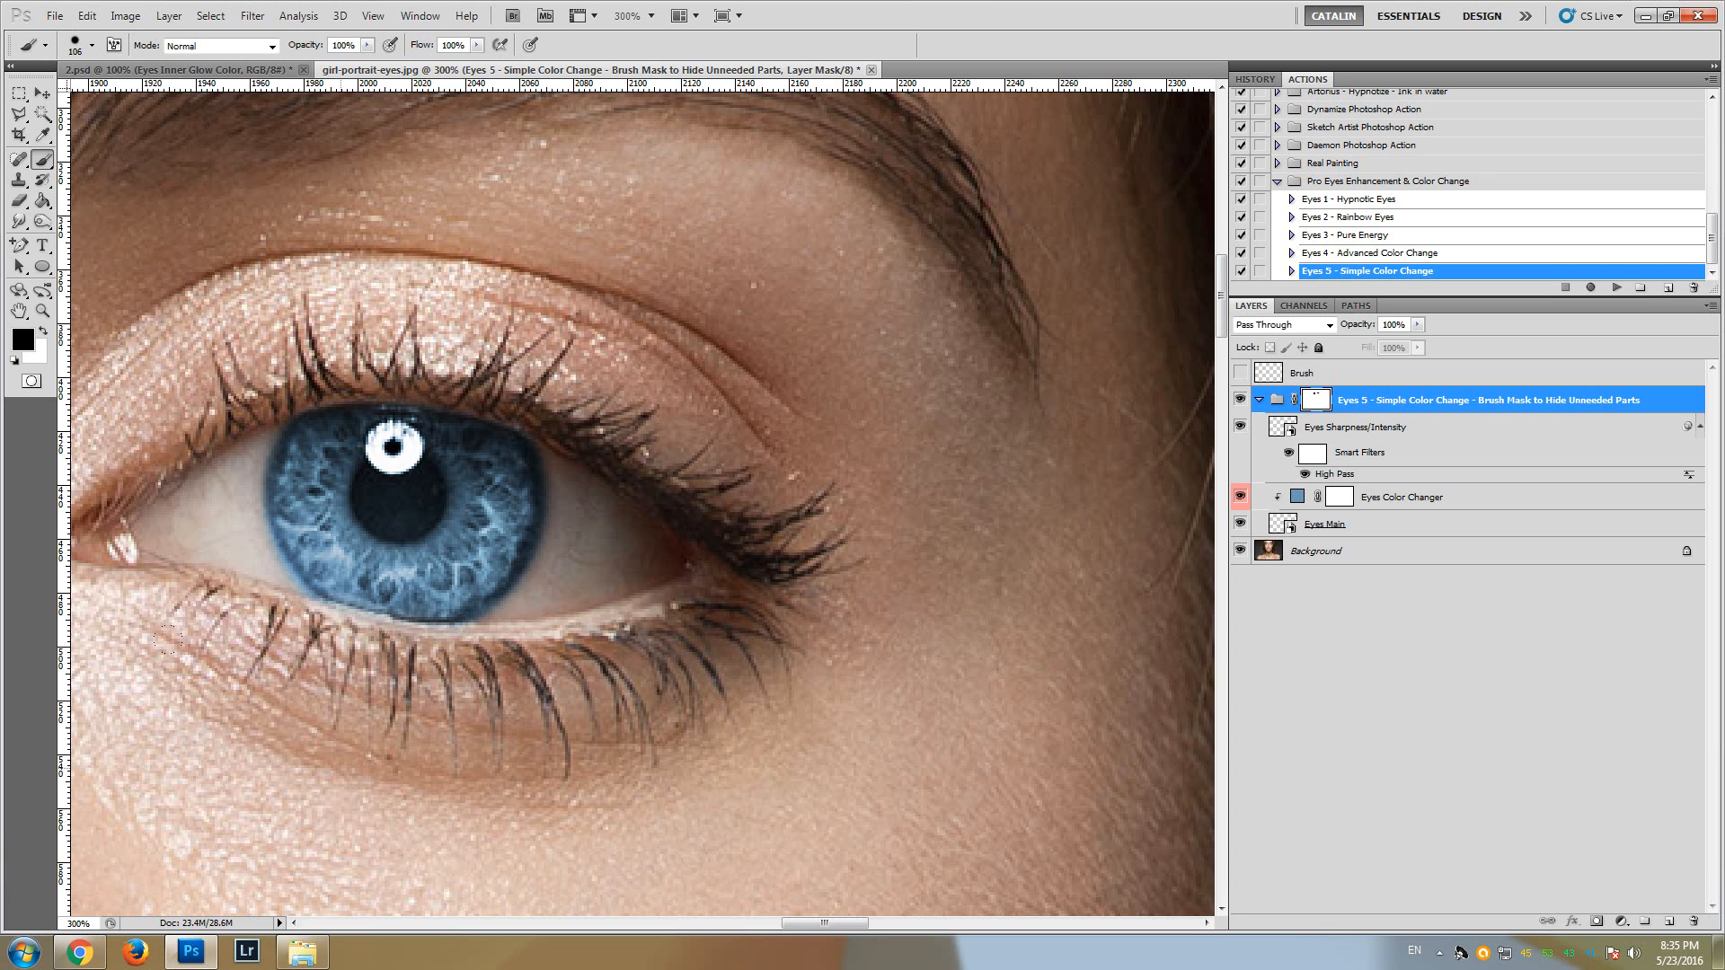
- Compare both eyes at 100% with the Eyes Sharpness/Intensity layer hidden and shown
click(46, 313)
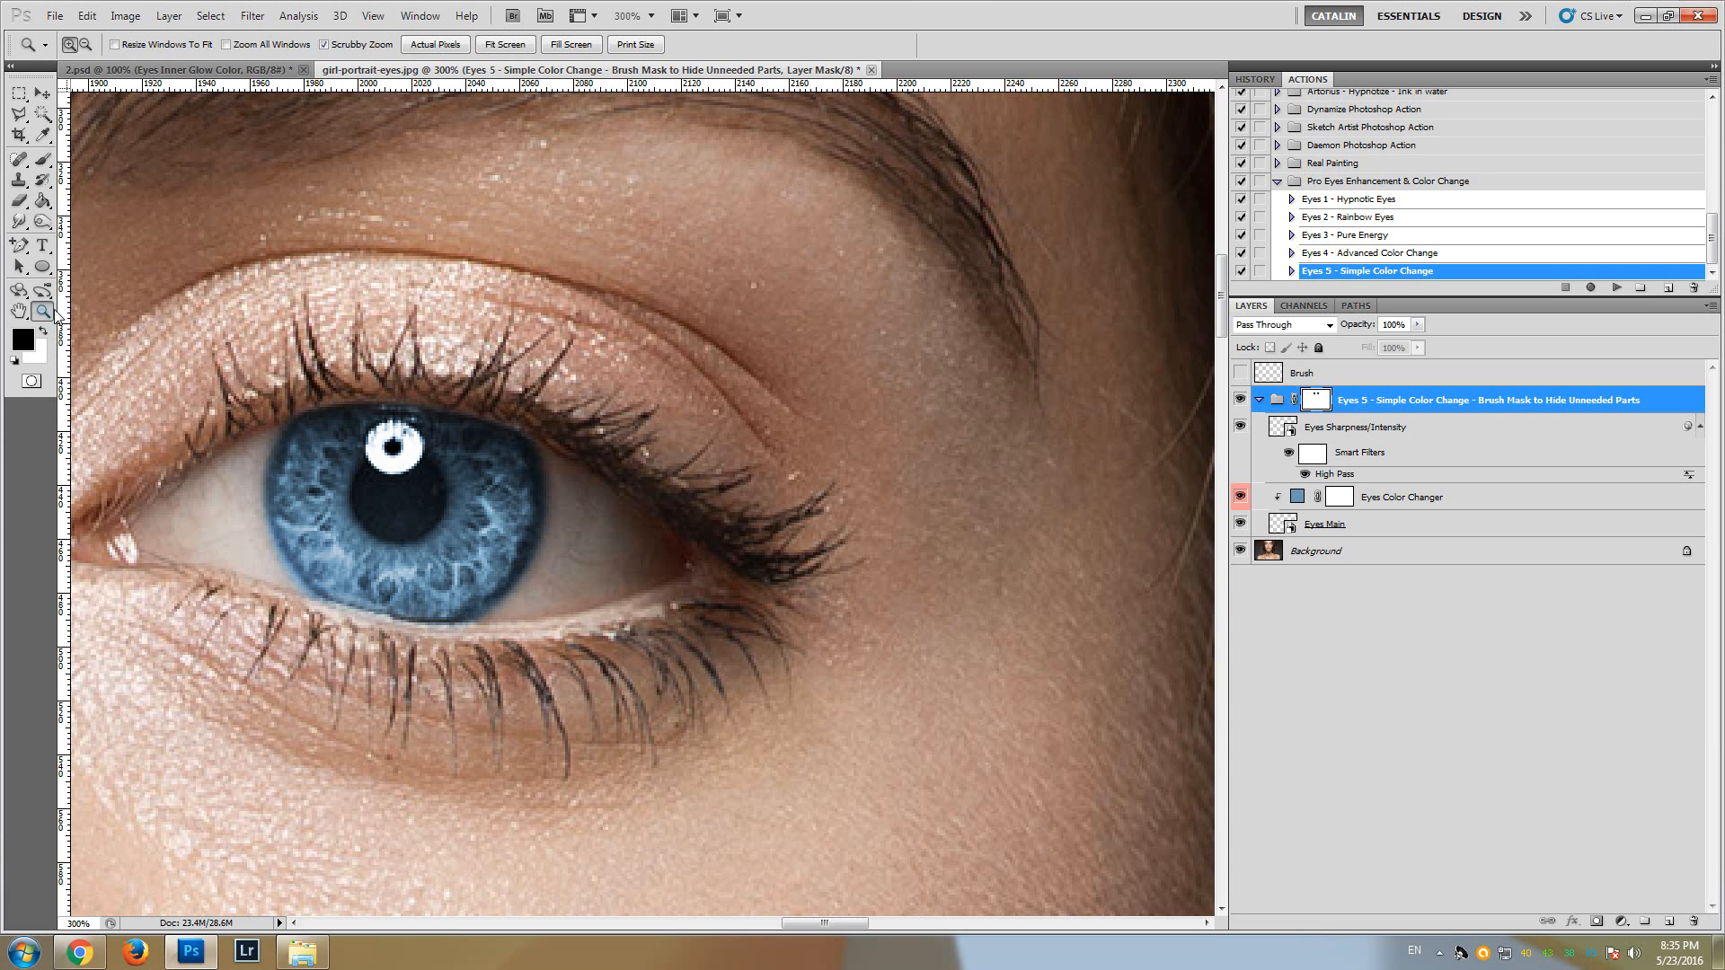
alt+click(255, 342)
alt+click(204, 334)
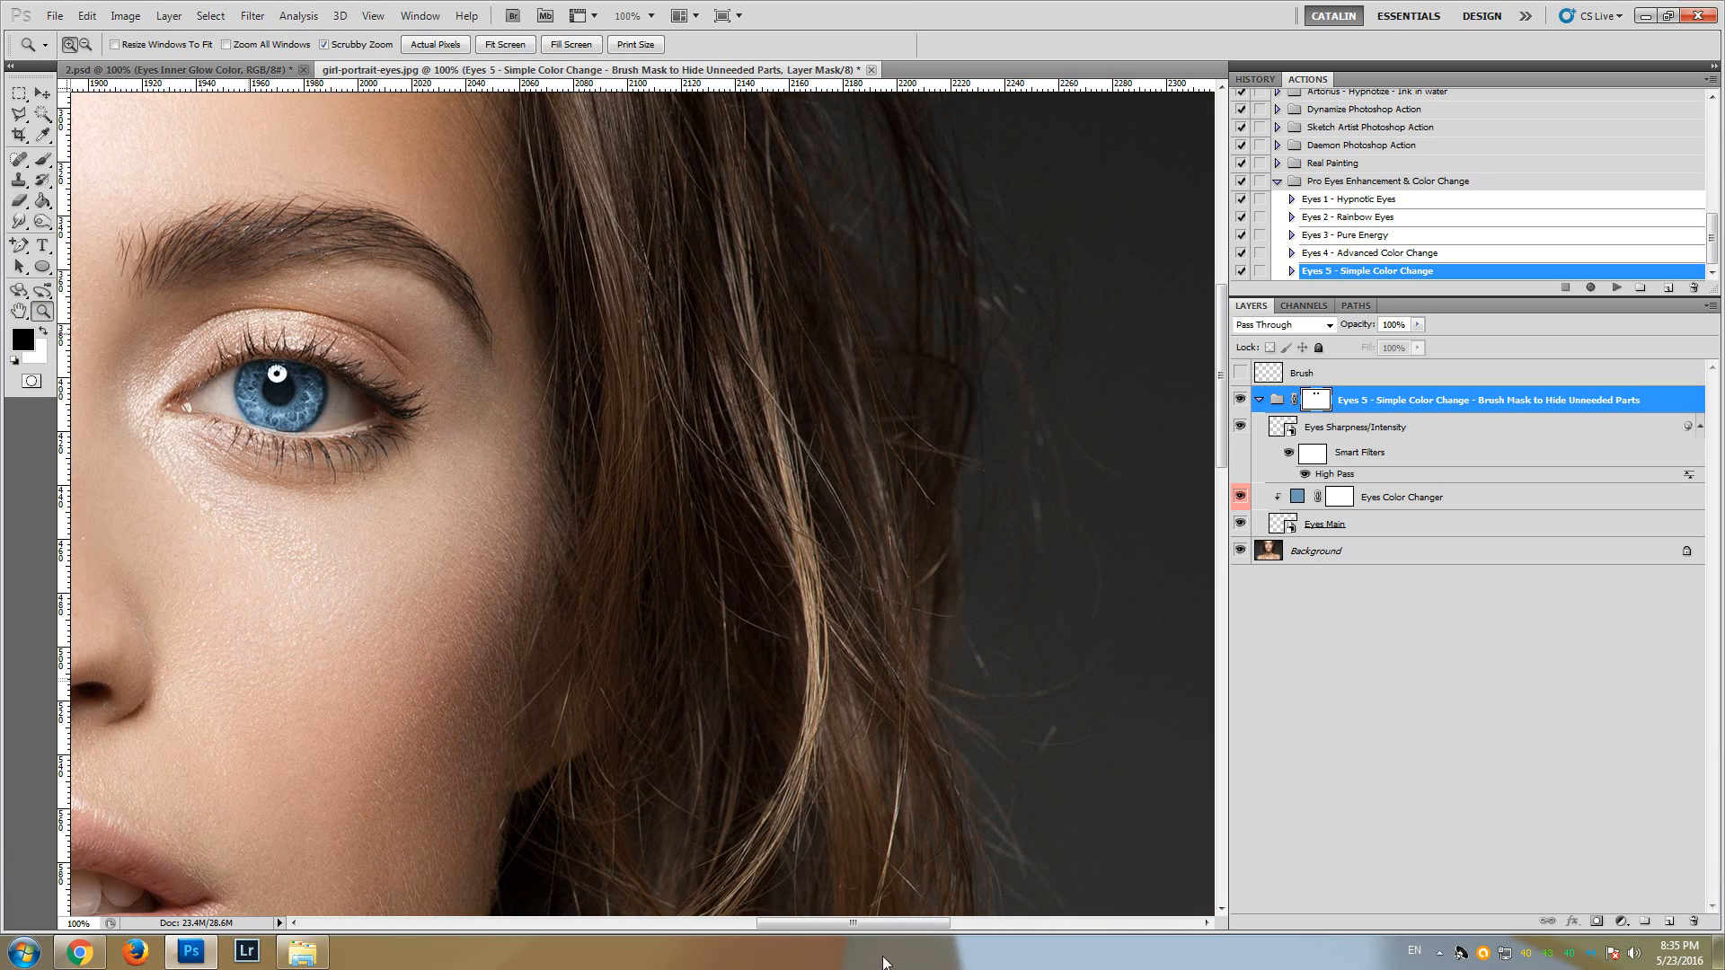
drag(892, 924, 800, 903)
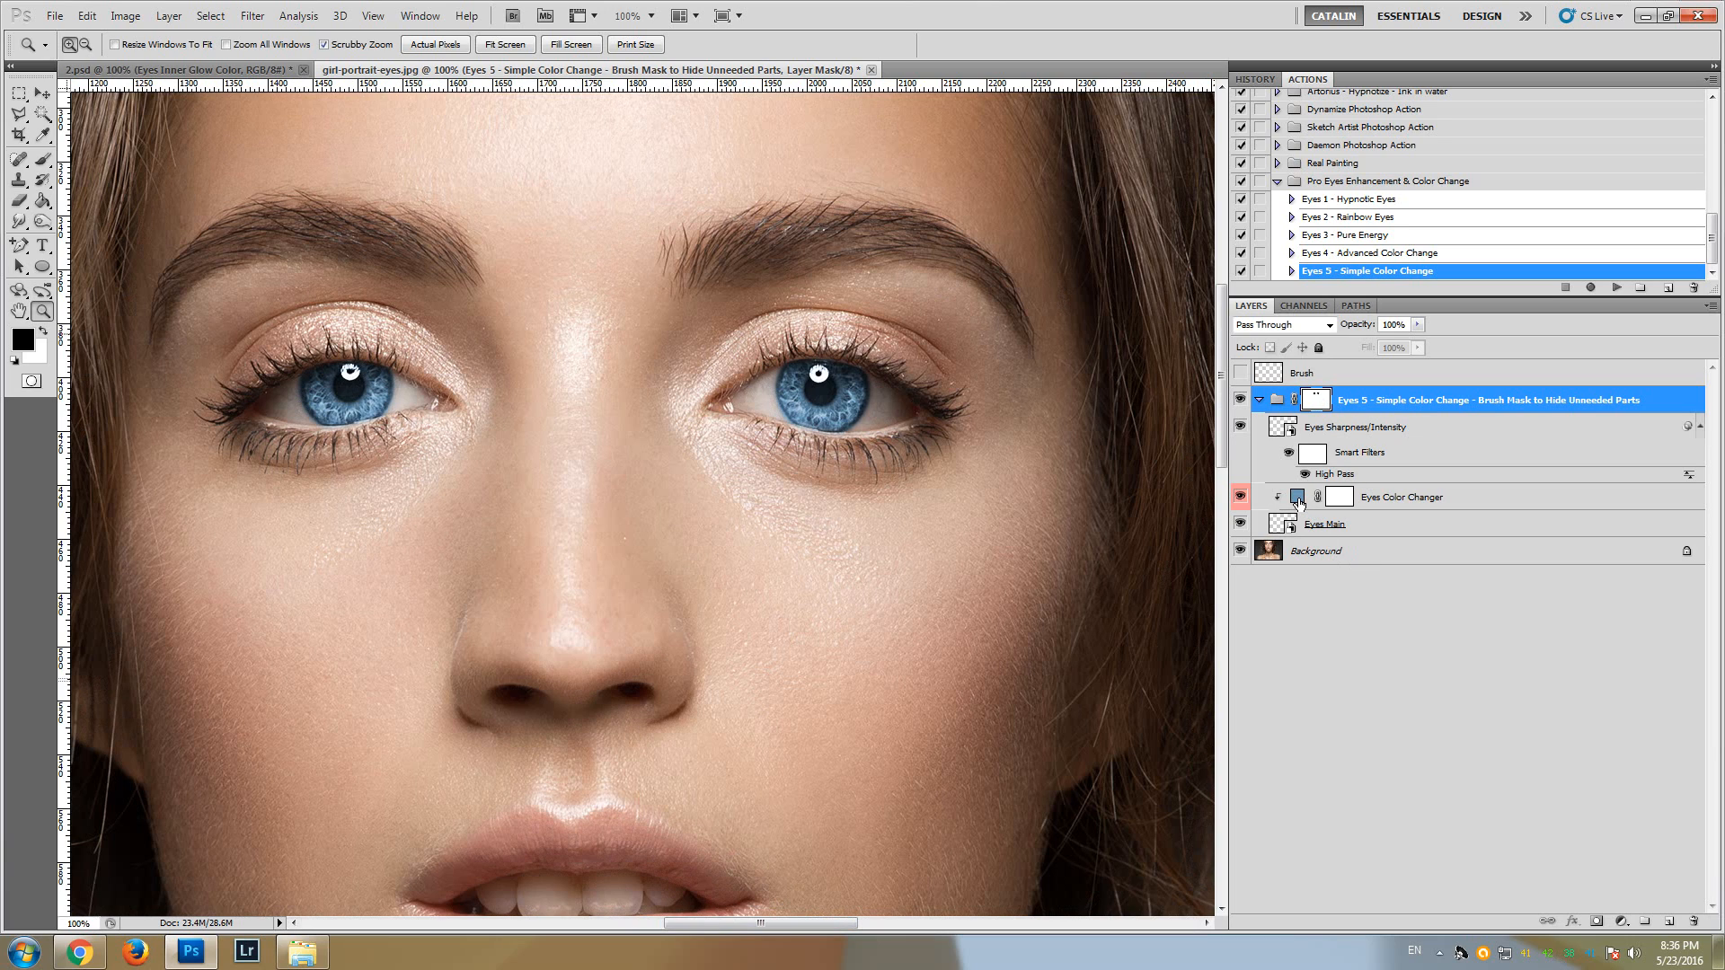
click(1351, 437)
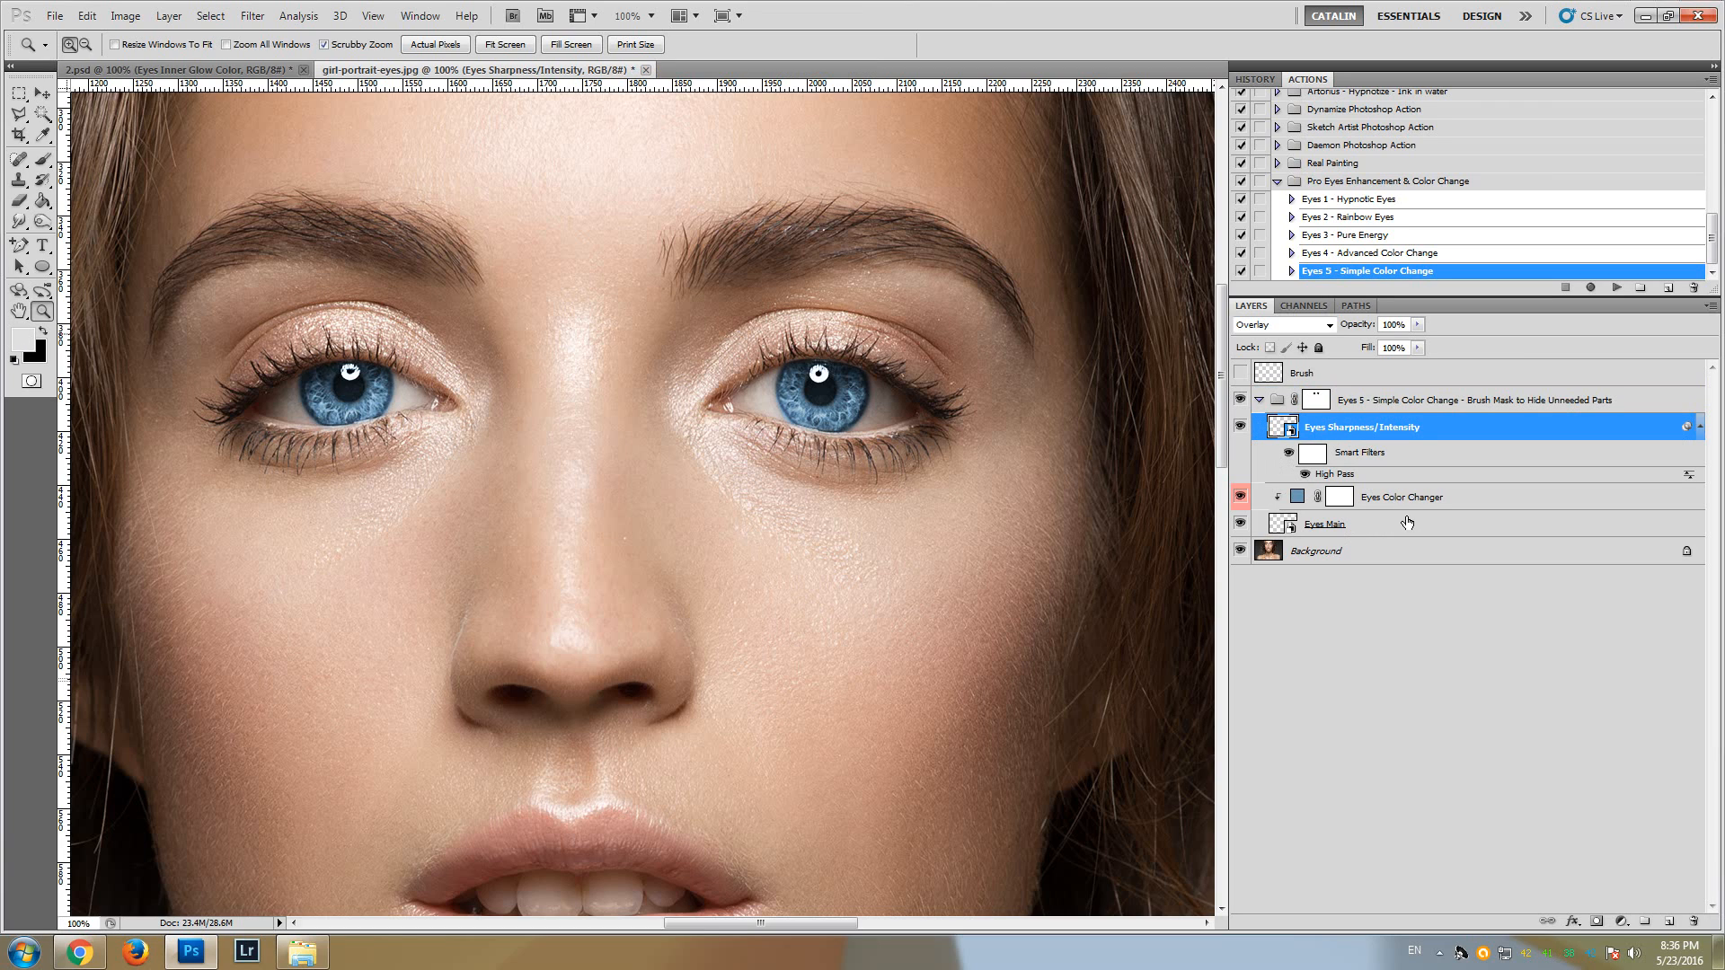
click(1239, 428)
click(1239, 429)
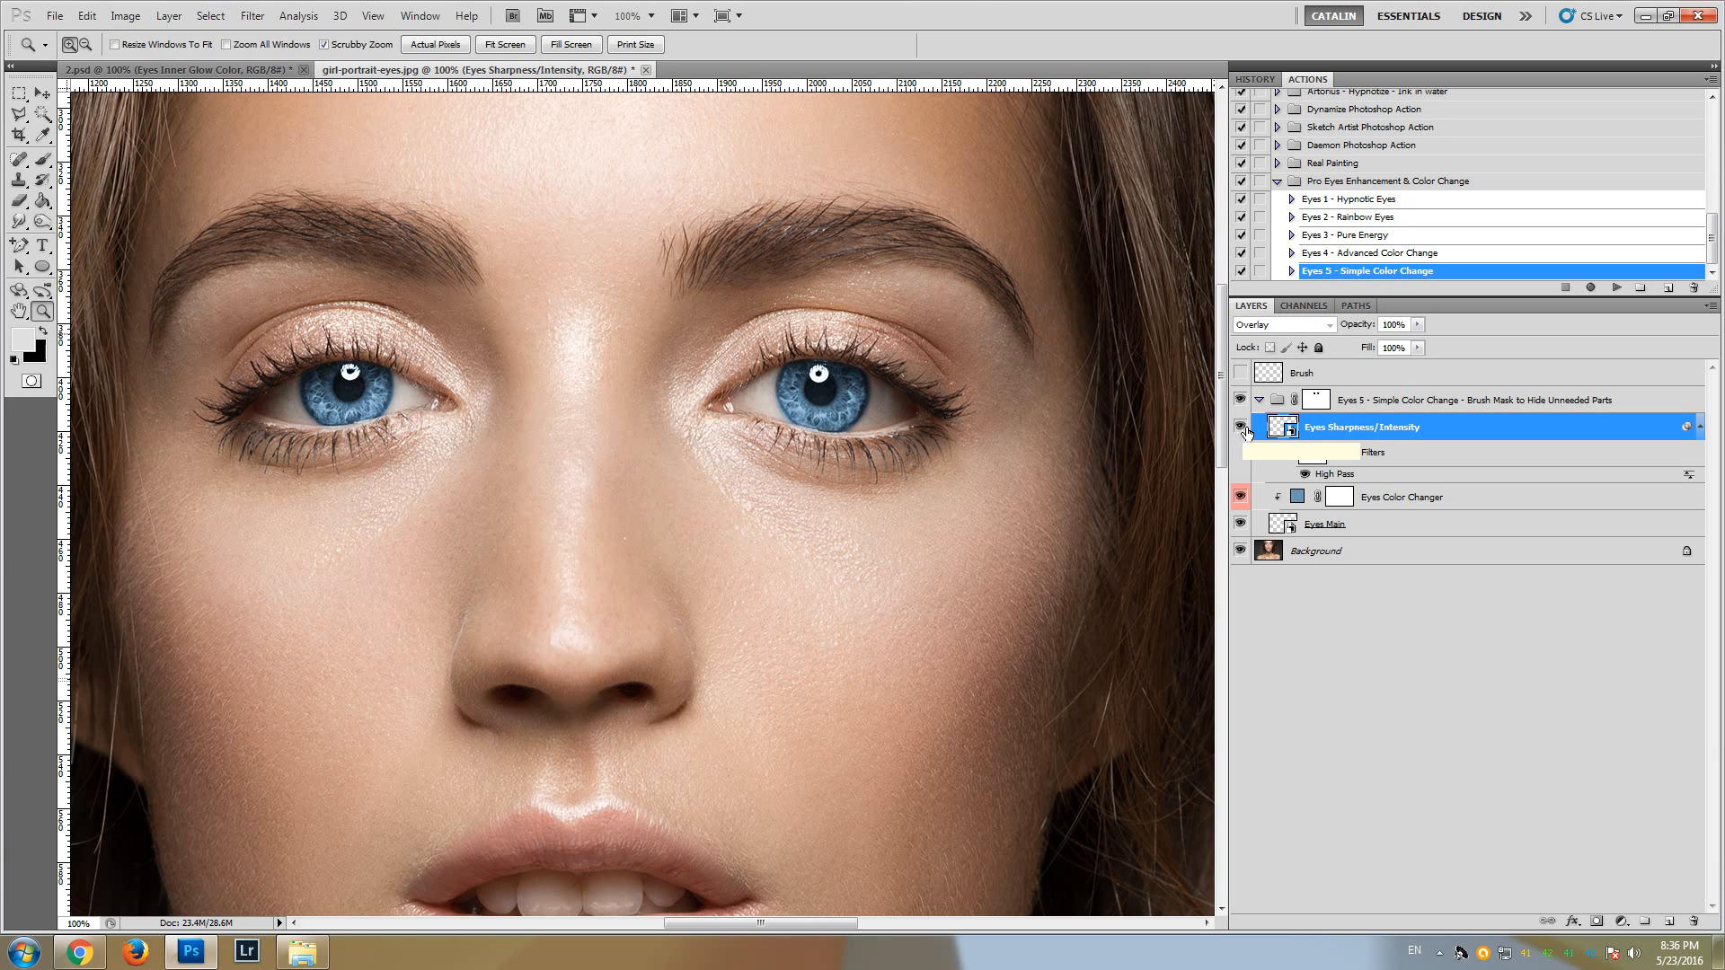
click(1240, 428)
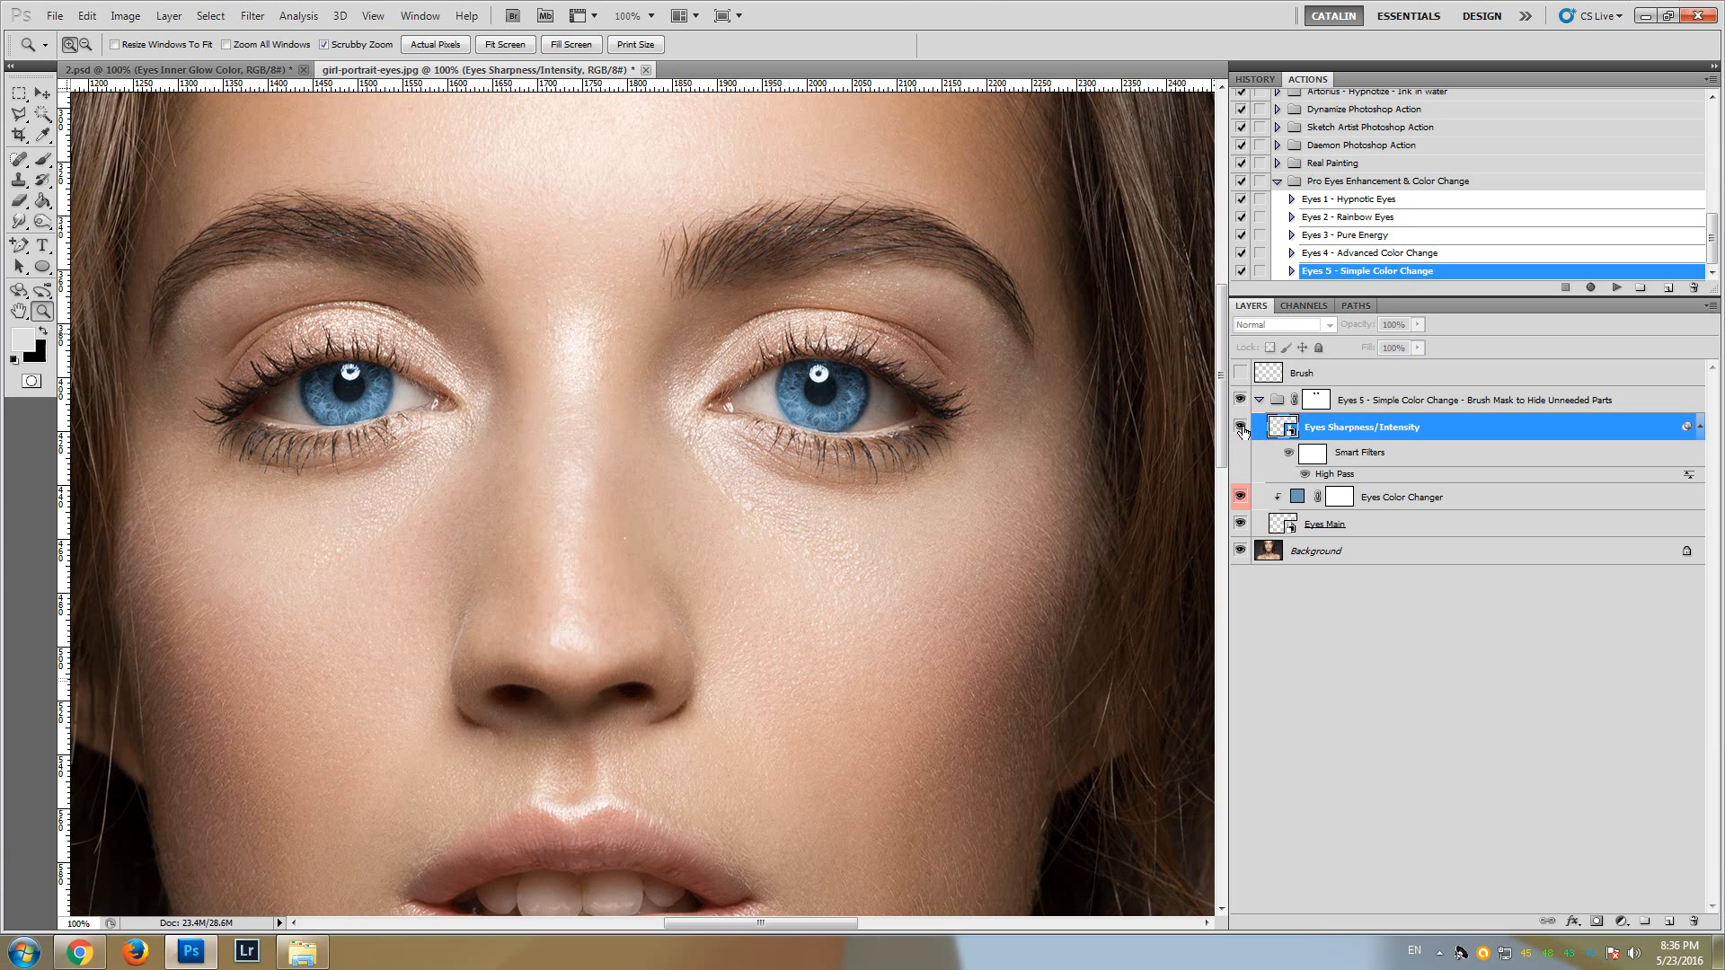
click(1240, 428)
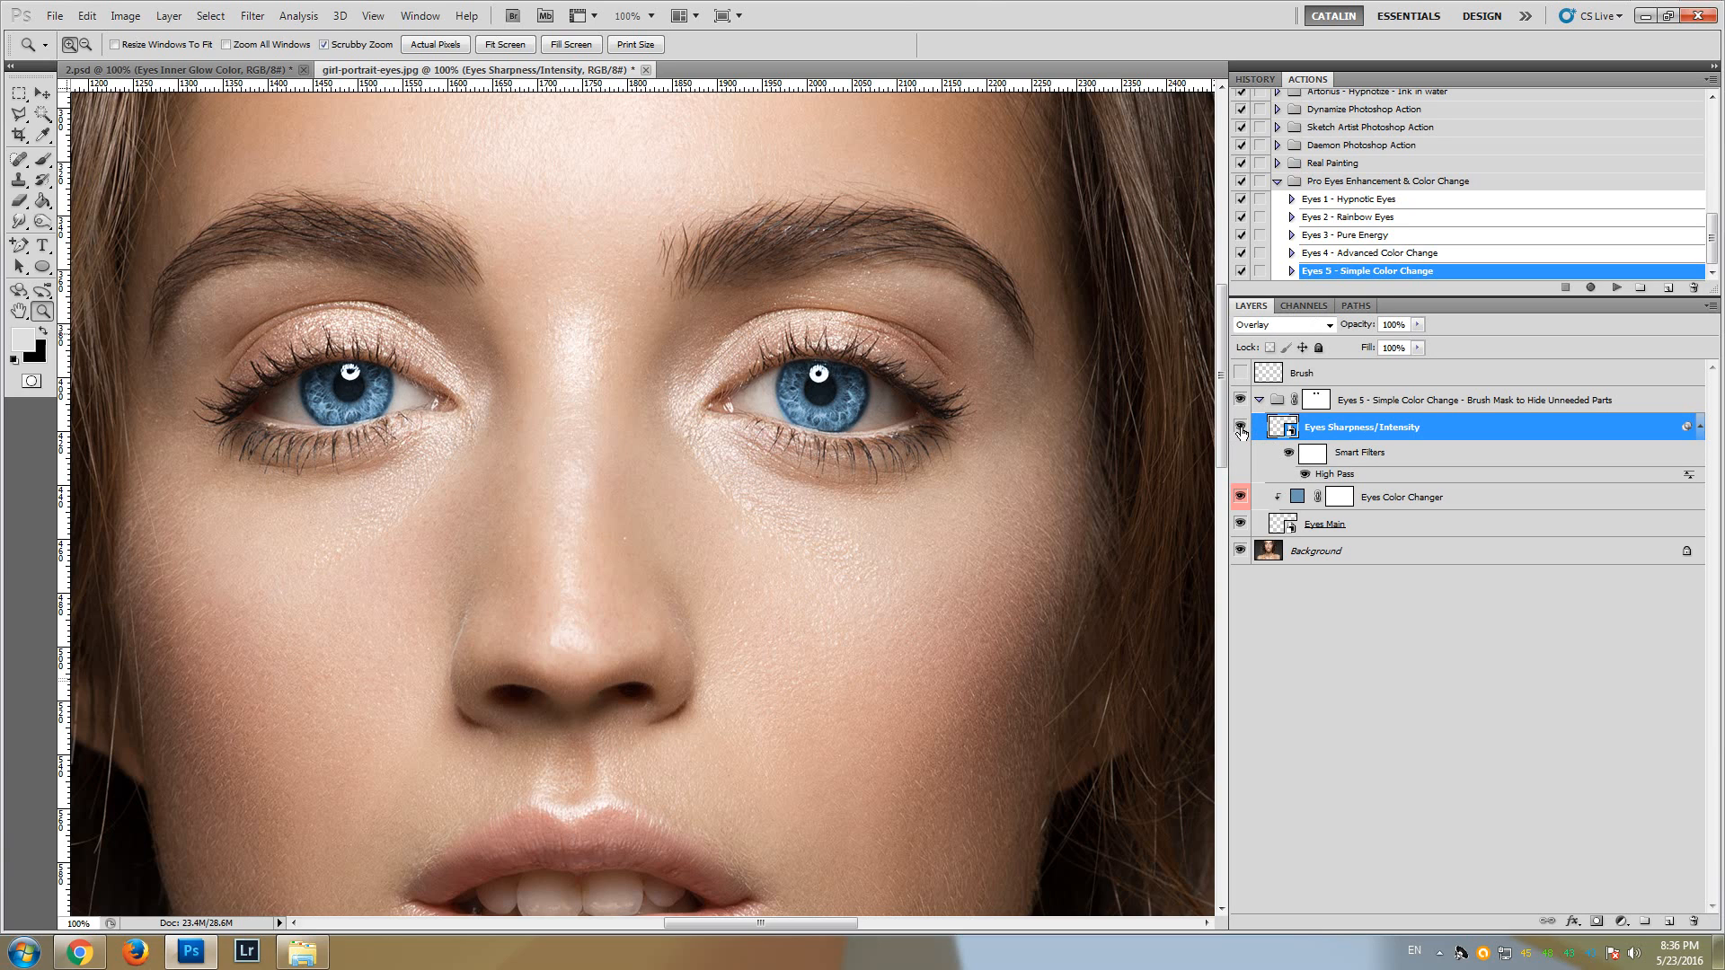
- Raise the High Pass smart filter radius on the Eyes Sharpness/Intensity layer to about 71 pixels
double_click(1339, 476)
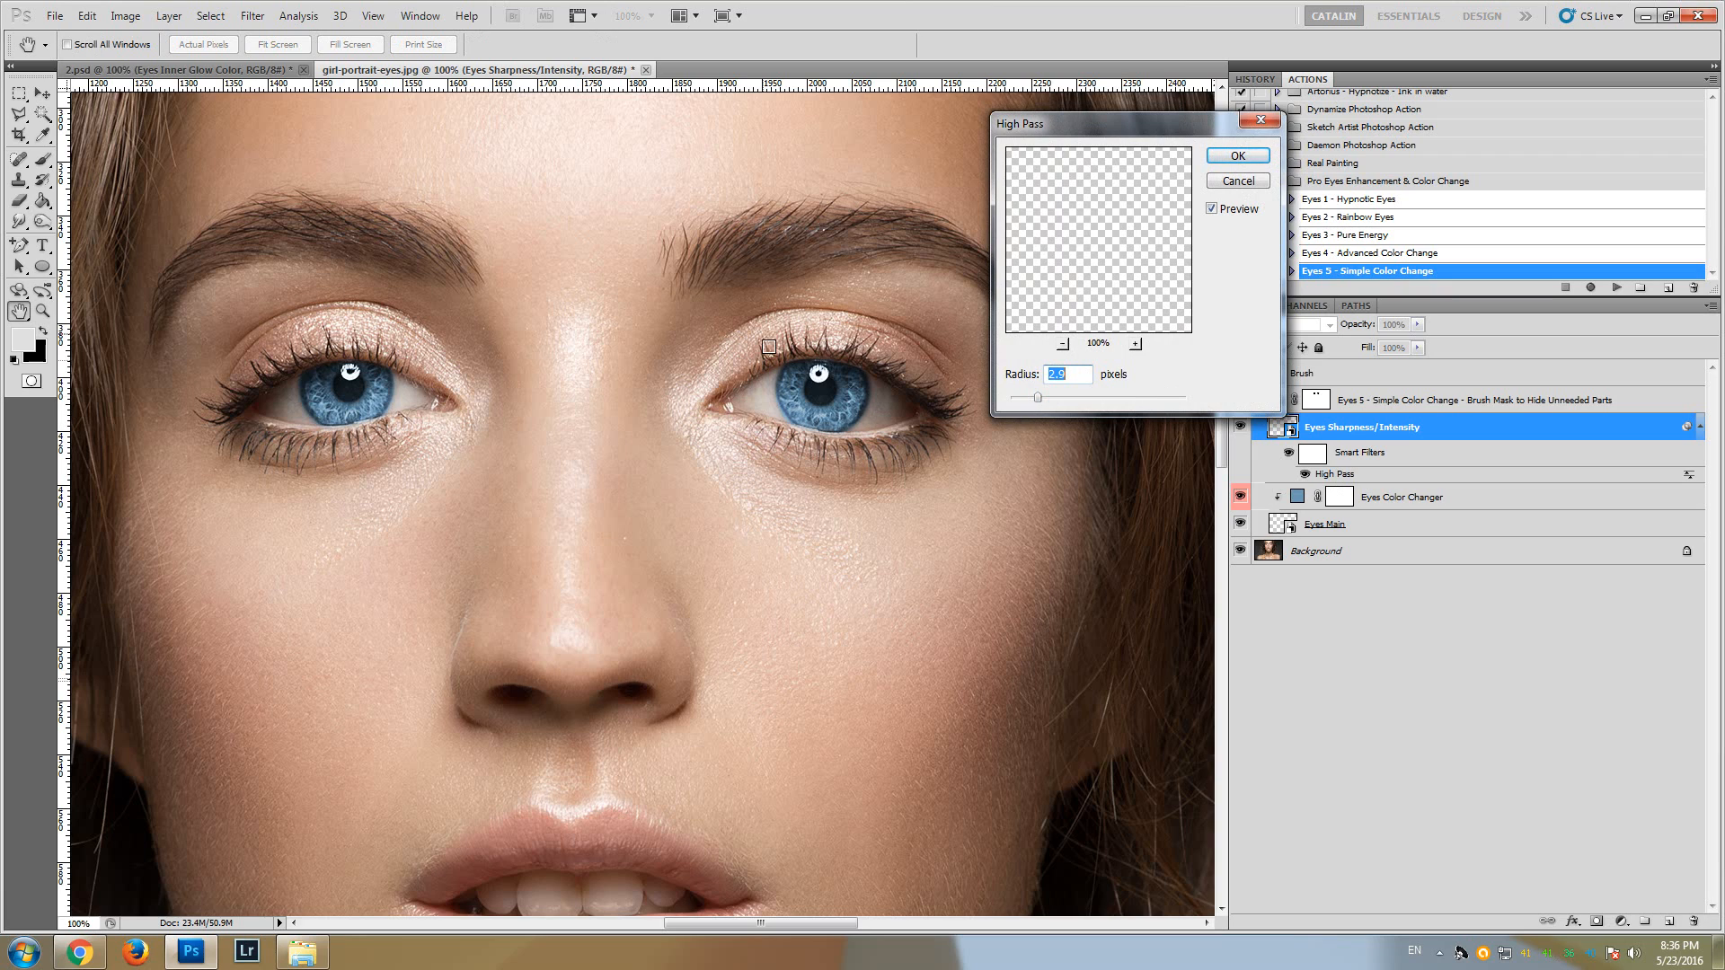
click(1106, 401)
drag(1106, 406, 1141, 399)
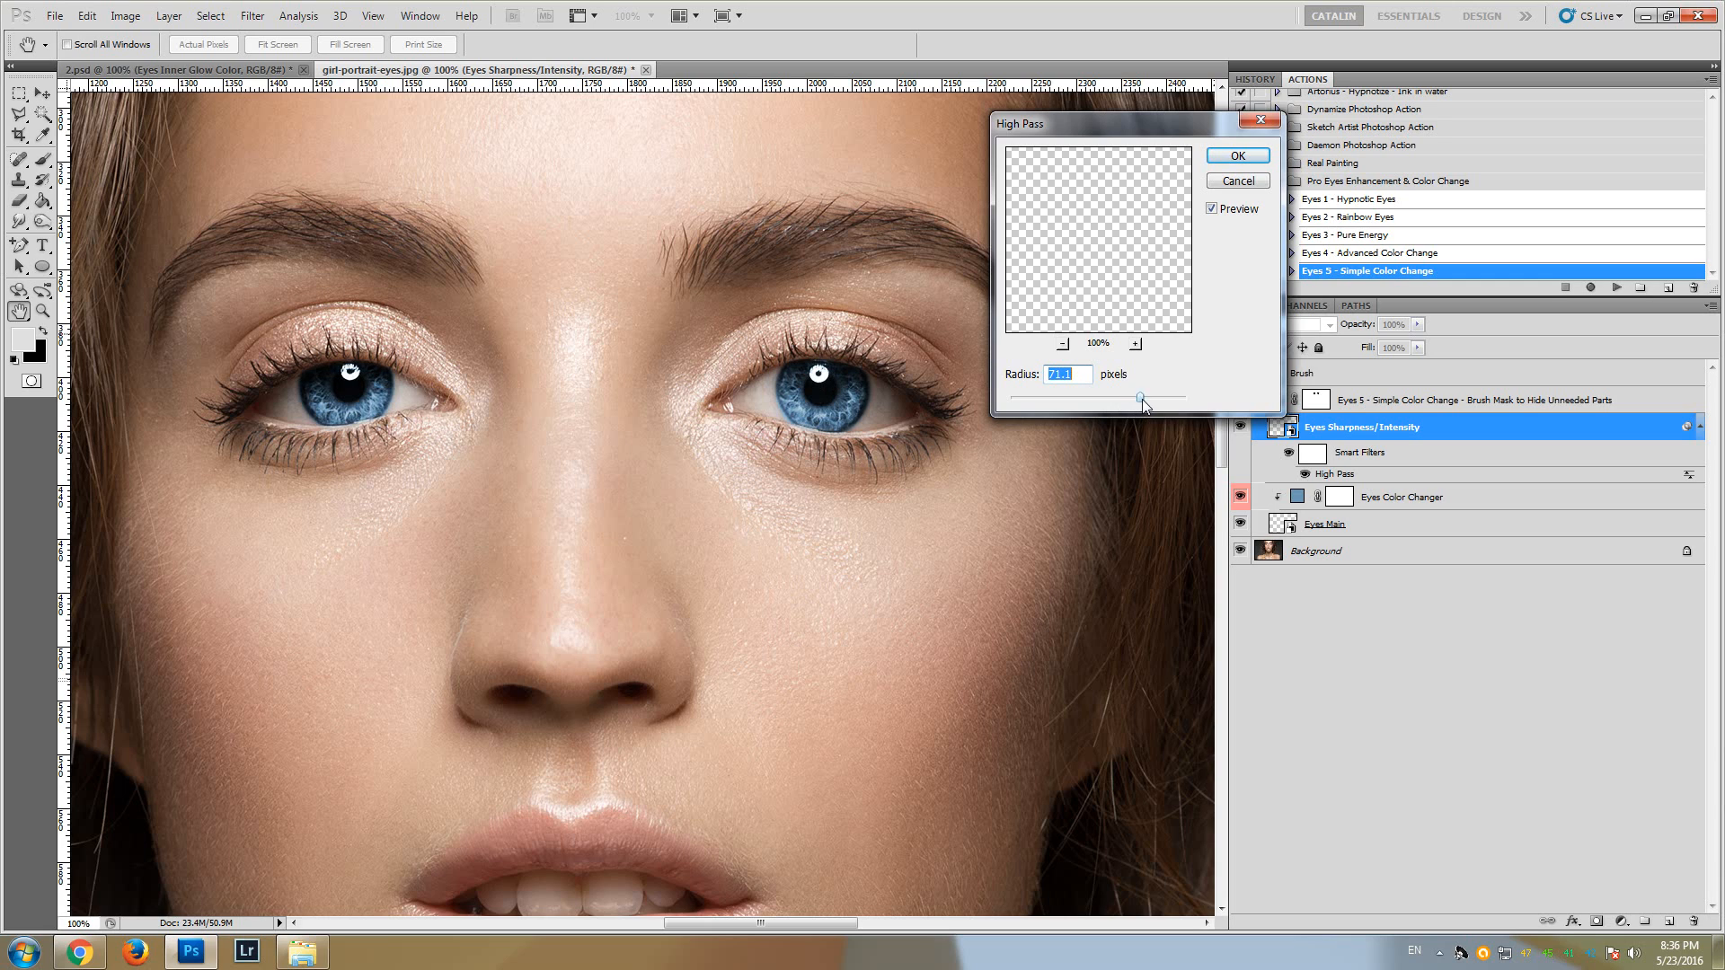
drag(1098, 135, 1163, 145)
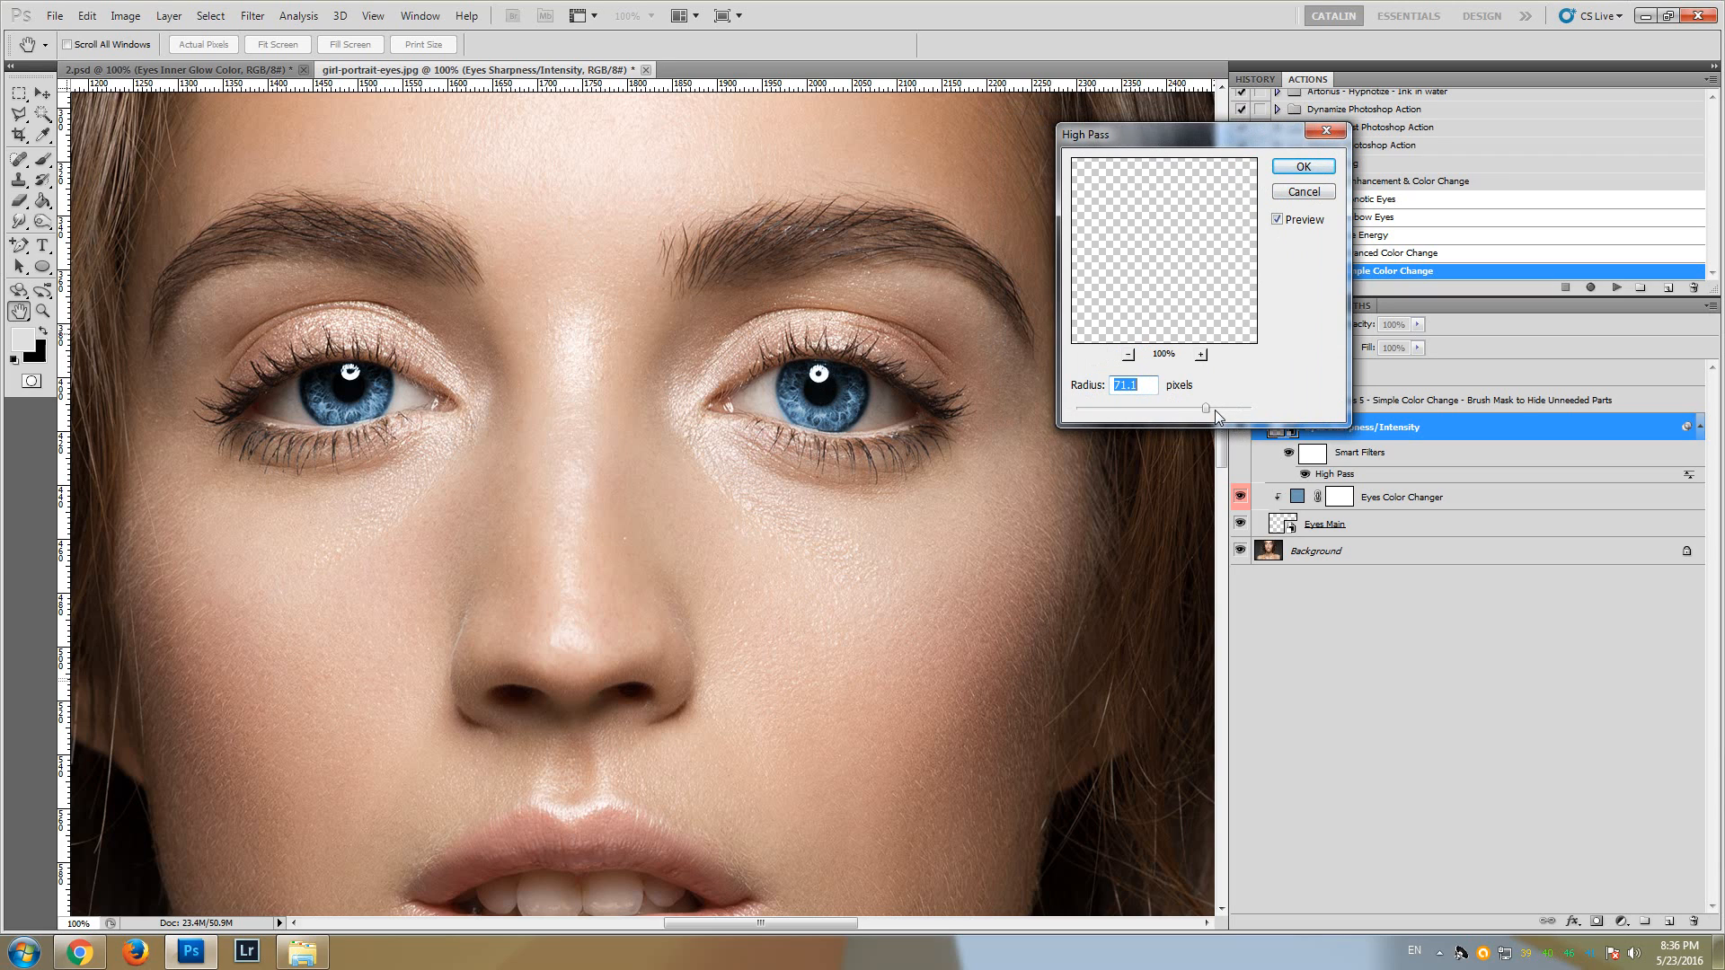
mouse_move(1215, 410)
mouse_down()
mouse_move(1100, 415)
mouse_move(1209, 418)
mouse_up()
click(1303, 167)
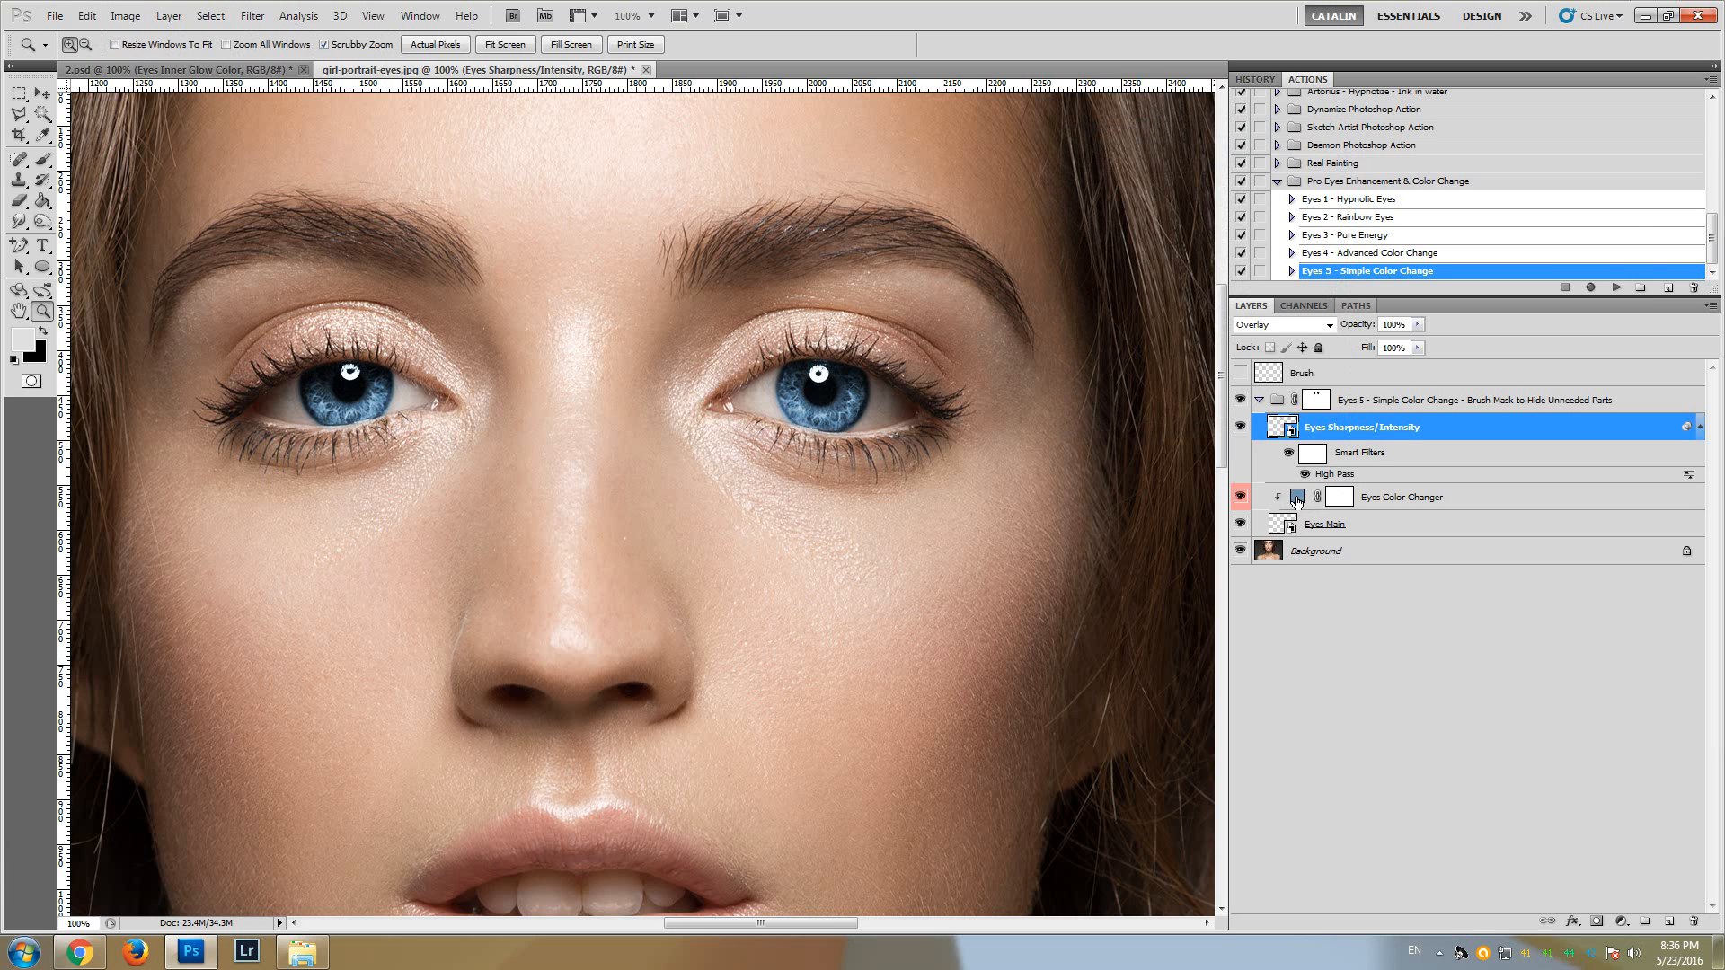
- Open the Eyes Color Changer fill color and try vivid and softer blues, ending on #63a4d2
double_click(1297, 497)
click(1343, 209)
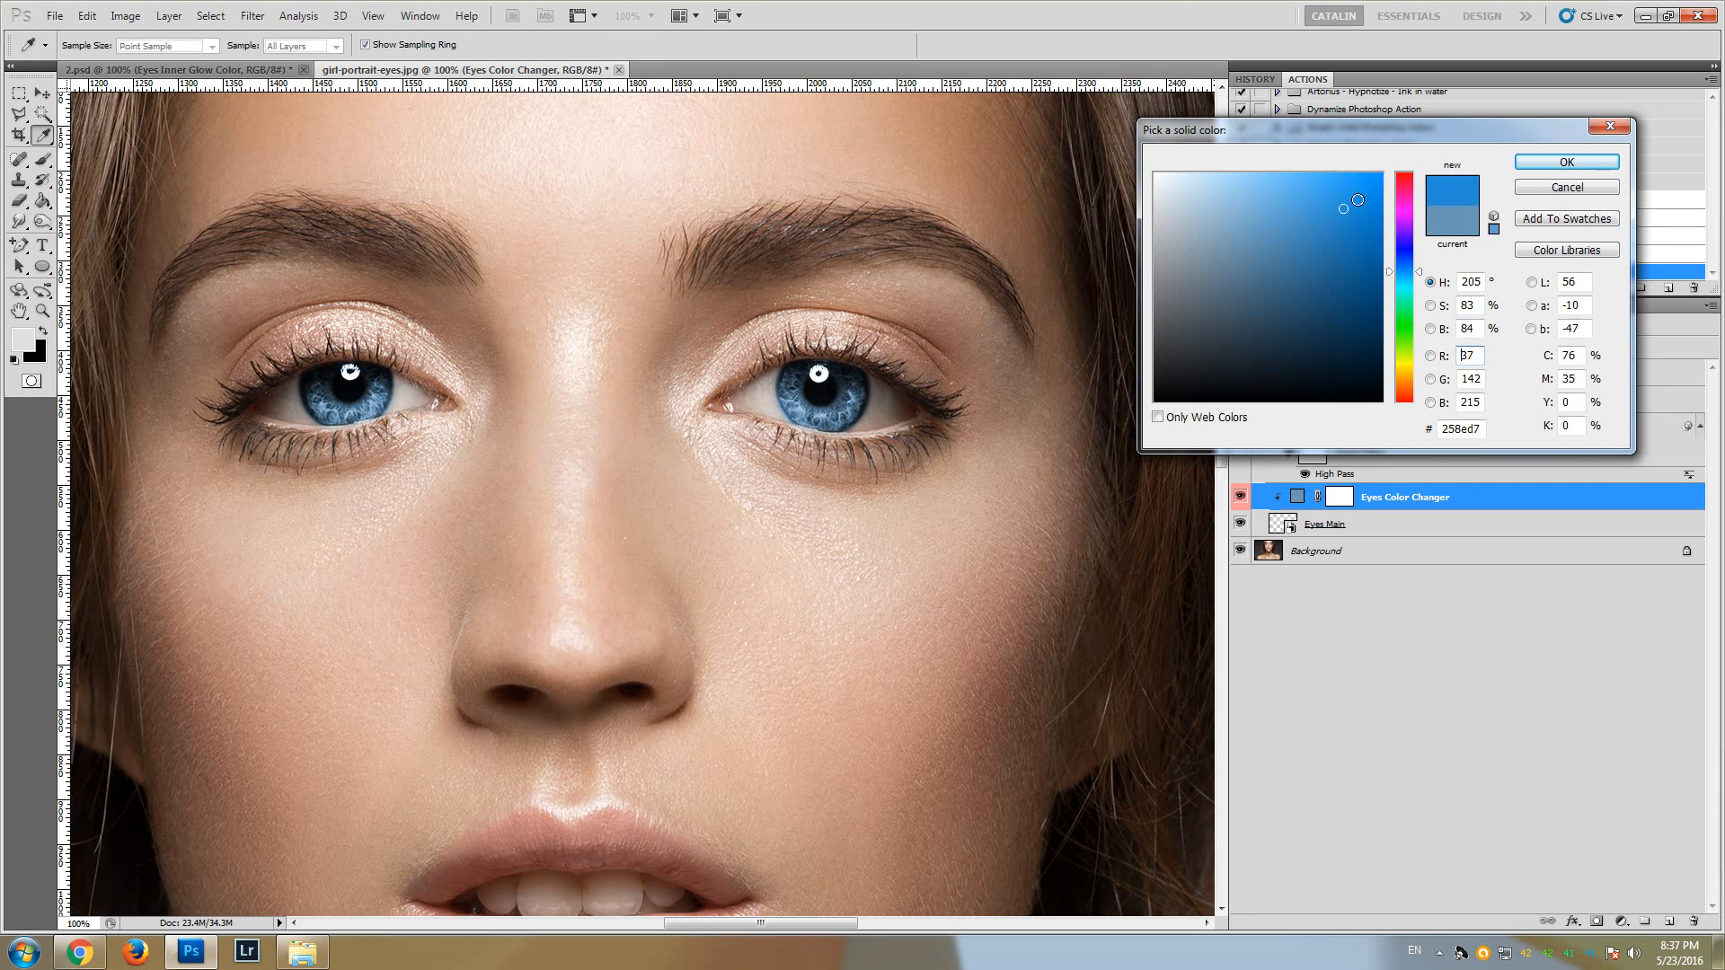
click(1358, 200)
click(1370, 187)
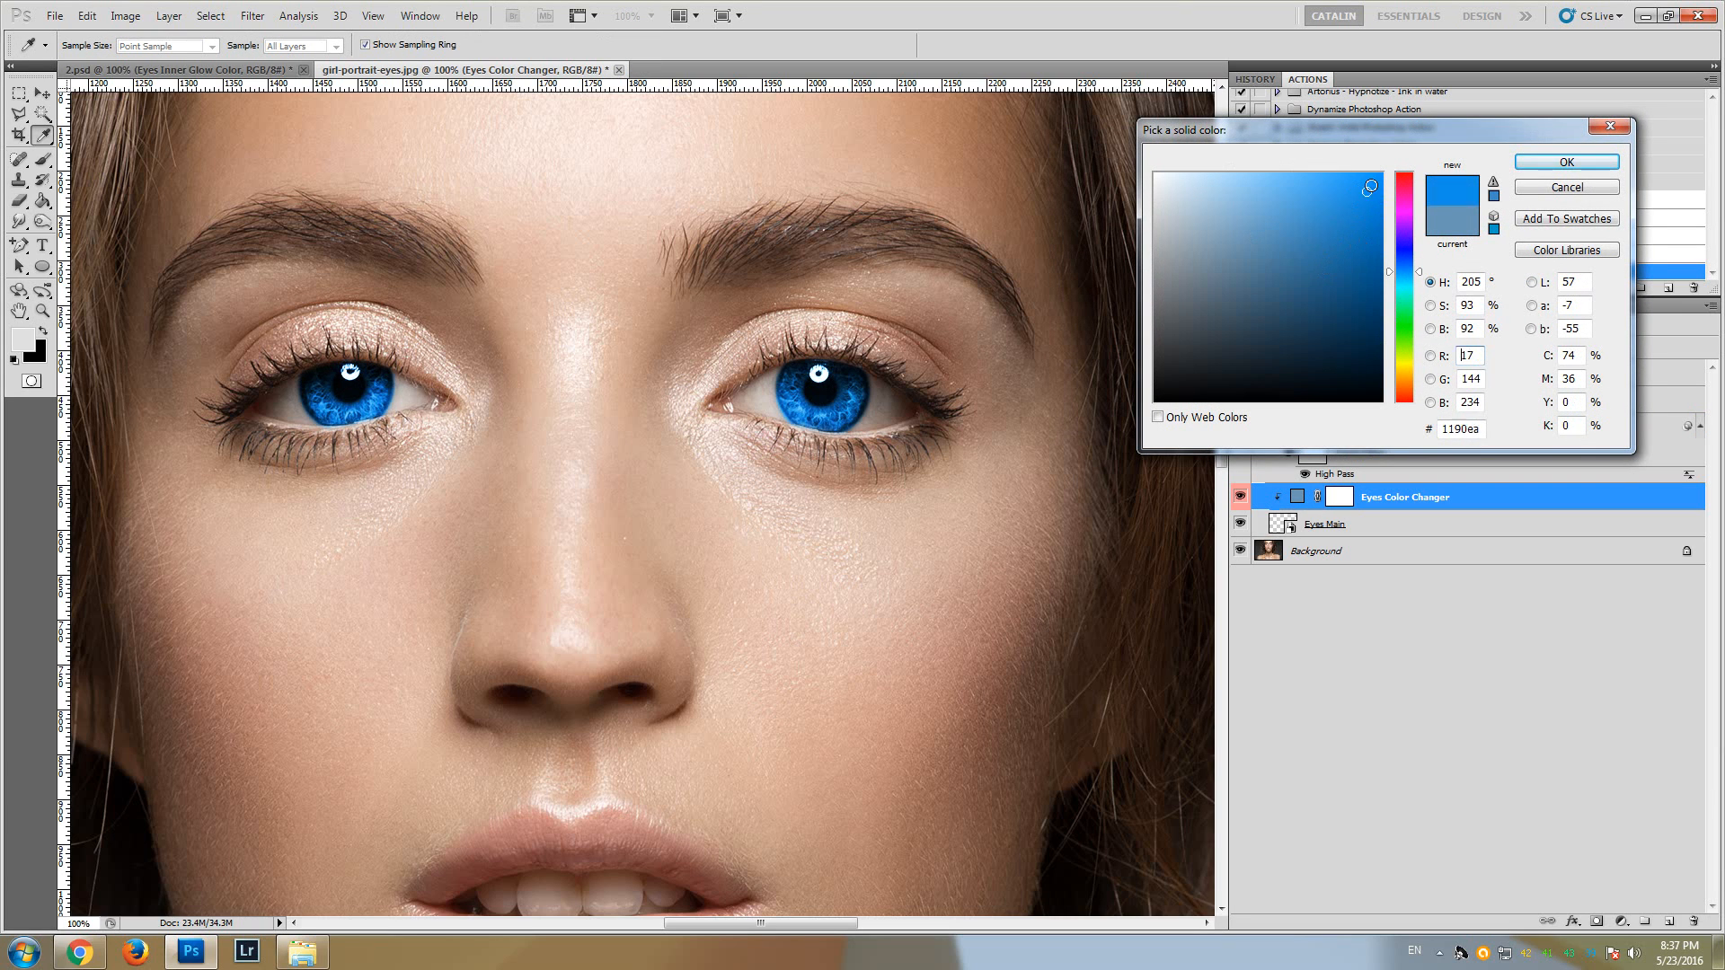
drag(1370, 187, 1379, 164)
click(1296, 245)
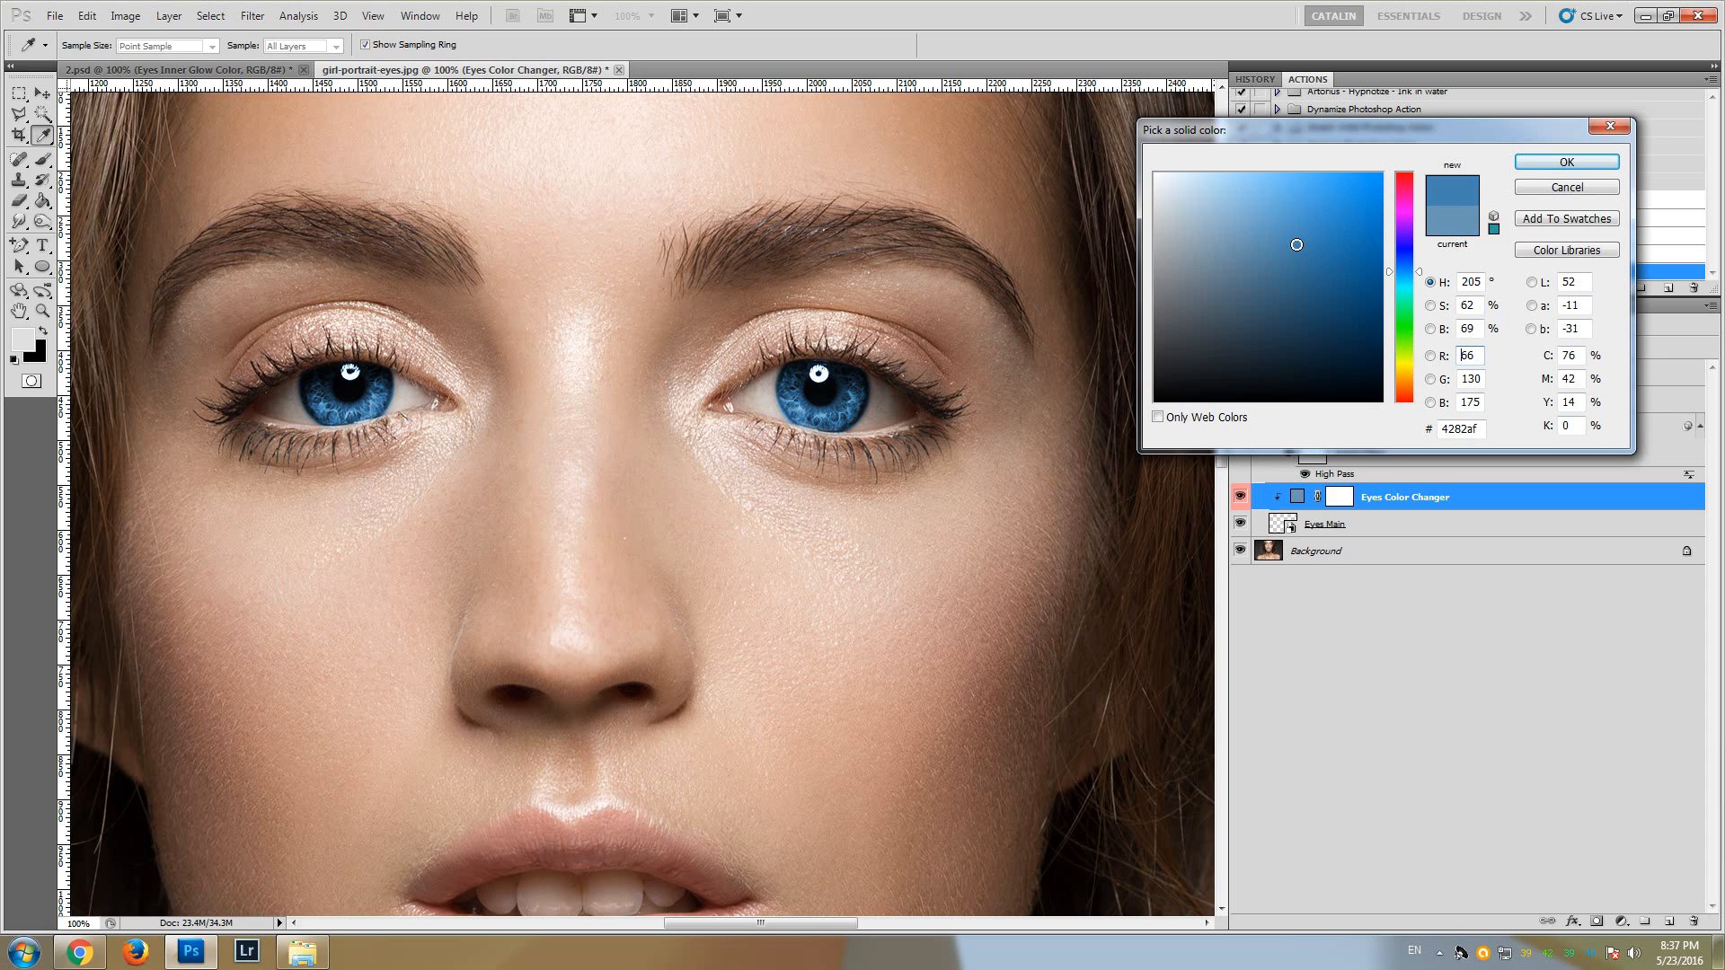
mouse_move(1274, 202)
mouse_down()
mouse_move(1232, 144)
mouse_move(1161, 156)
mouse_move(1254, 269)
mouse_move(1141, 415)
mouse_move(1238, 301)
mouse_move(1302, 308)
mouse_move(1275, 213)
mouse_up()
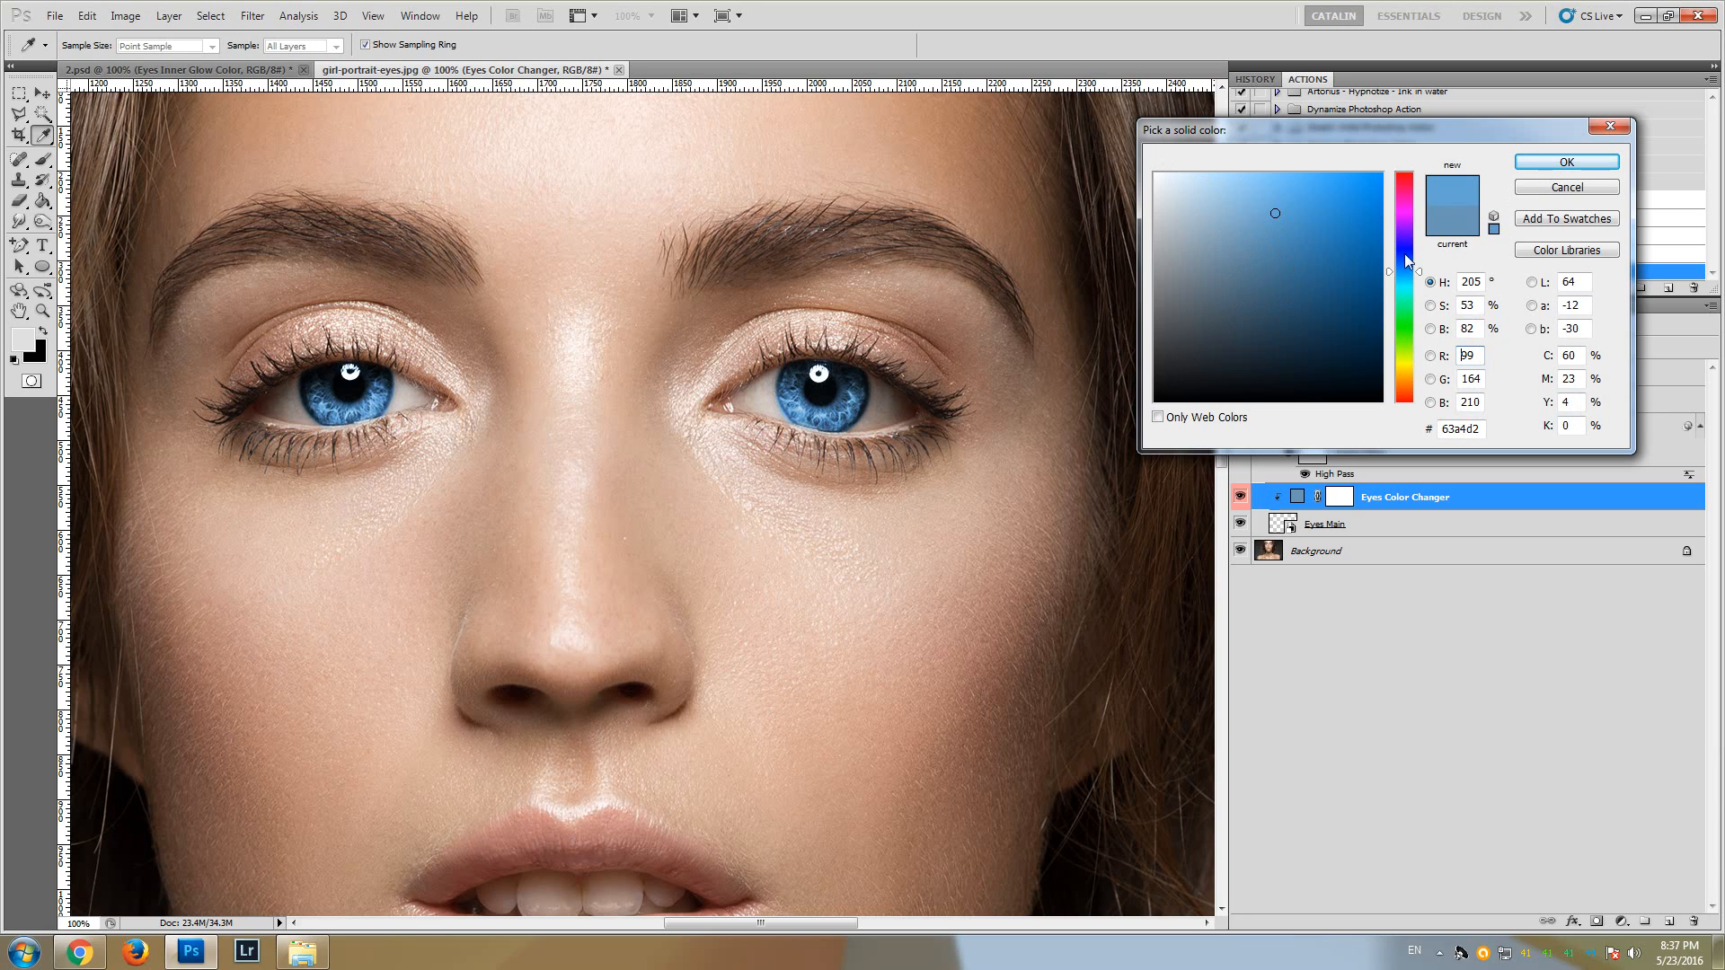
- Try green, dark yellow, red and orange fill colors for the eyes, ending on a hue of 25°
click(1404, 341)
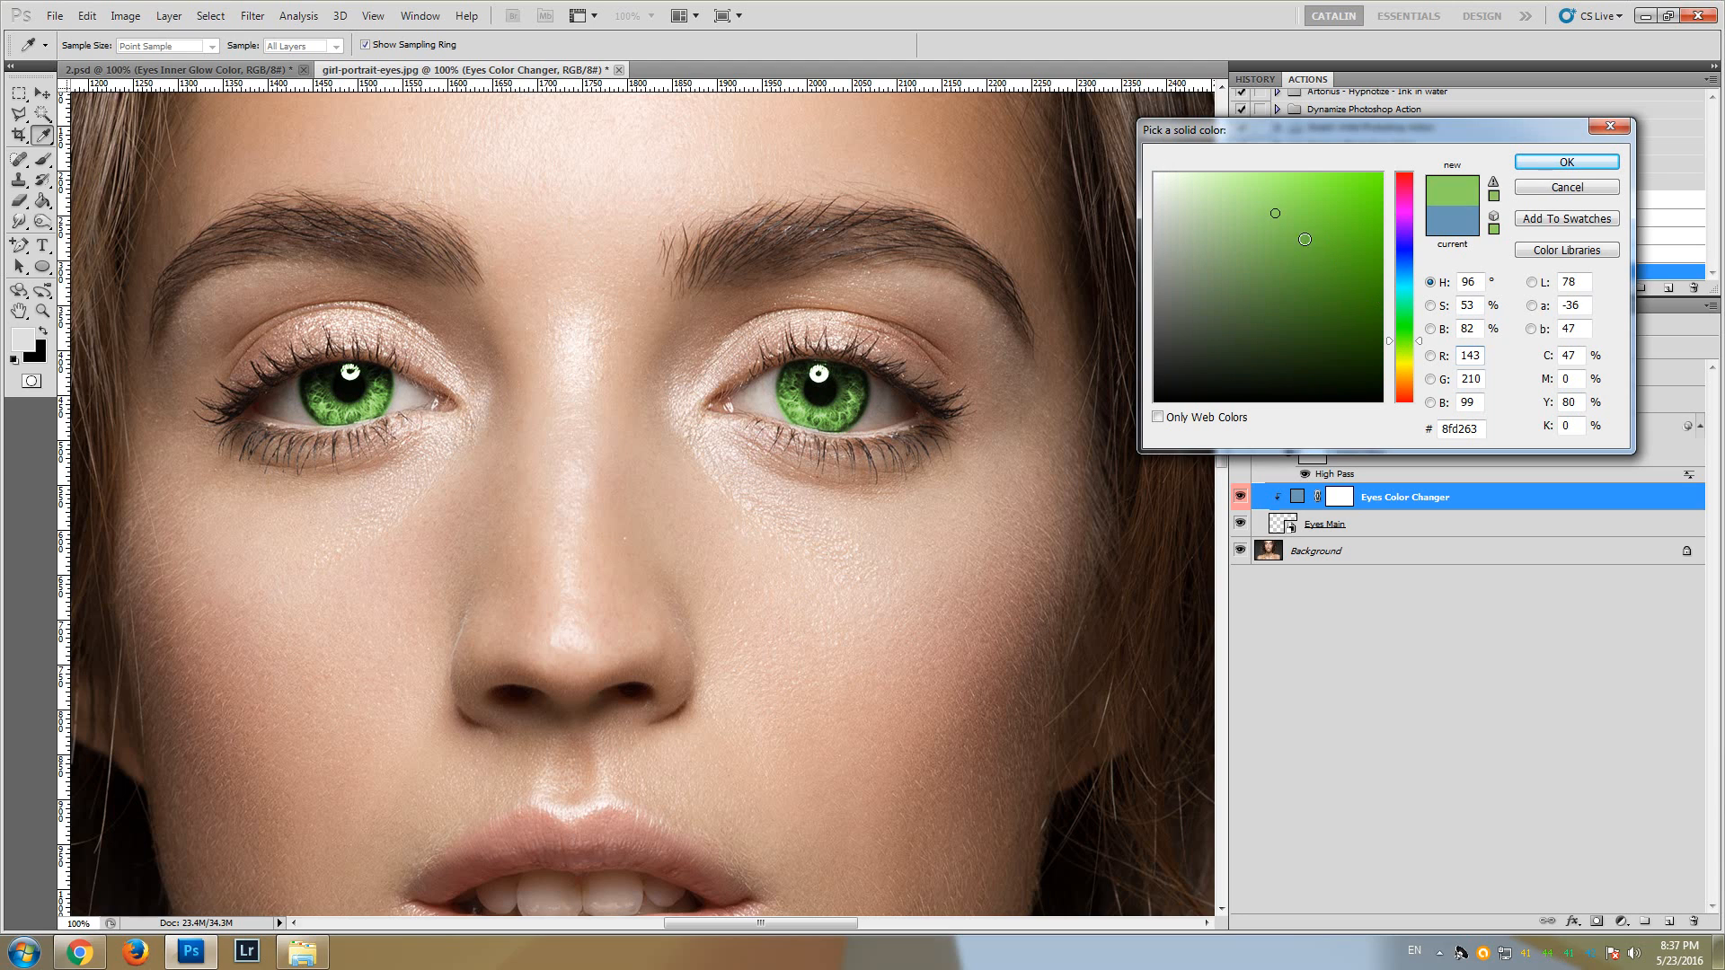
click(1296, 259)
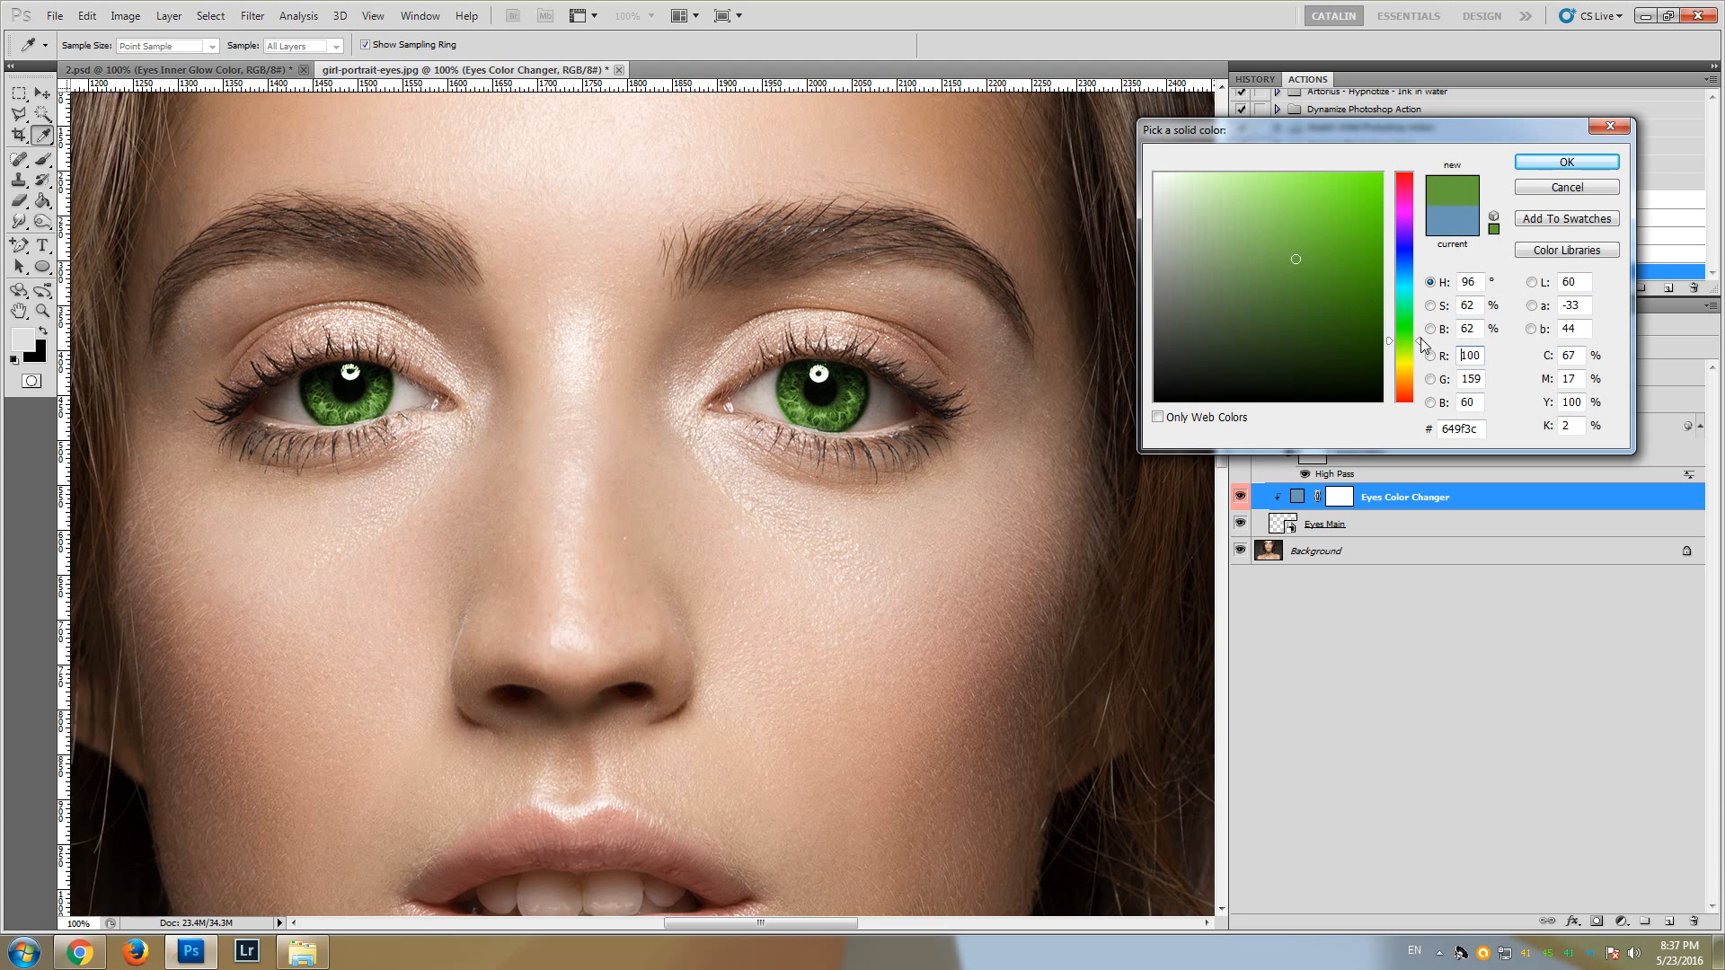
click(1407, 372)
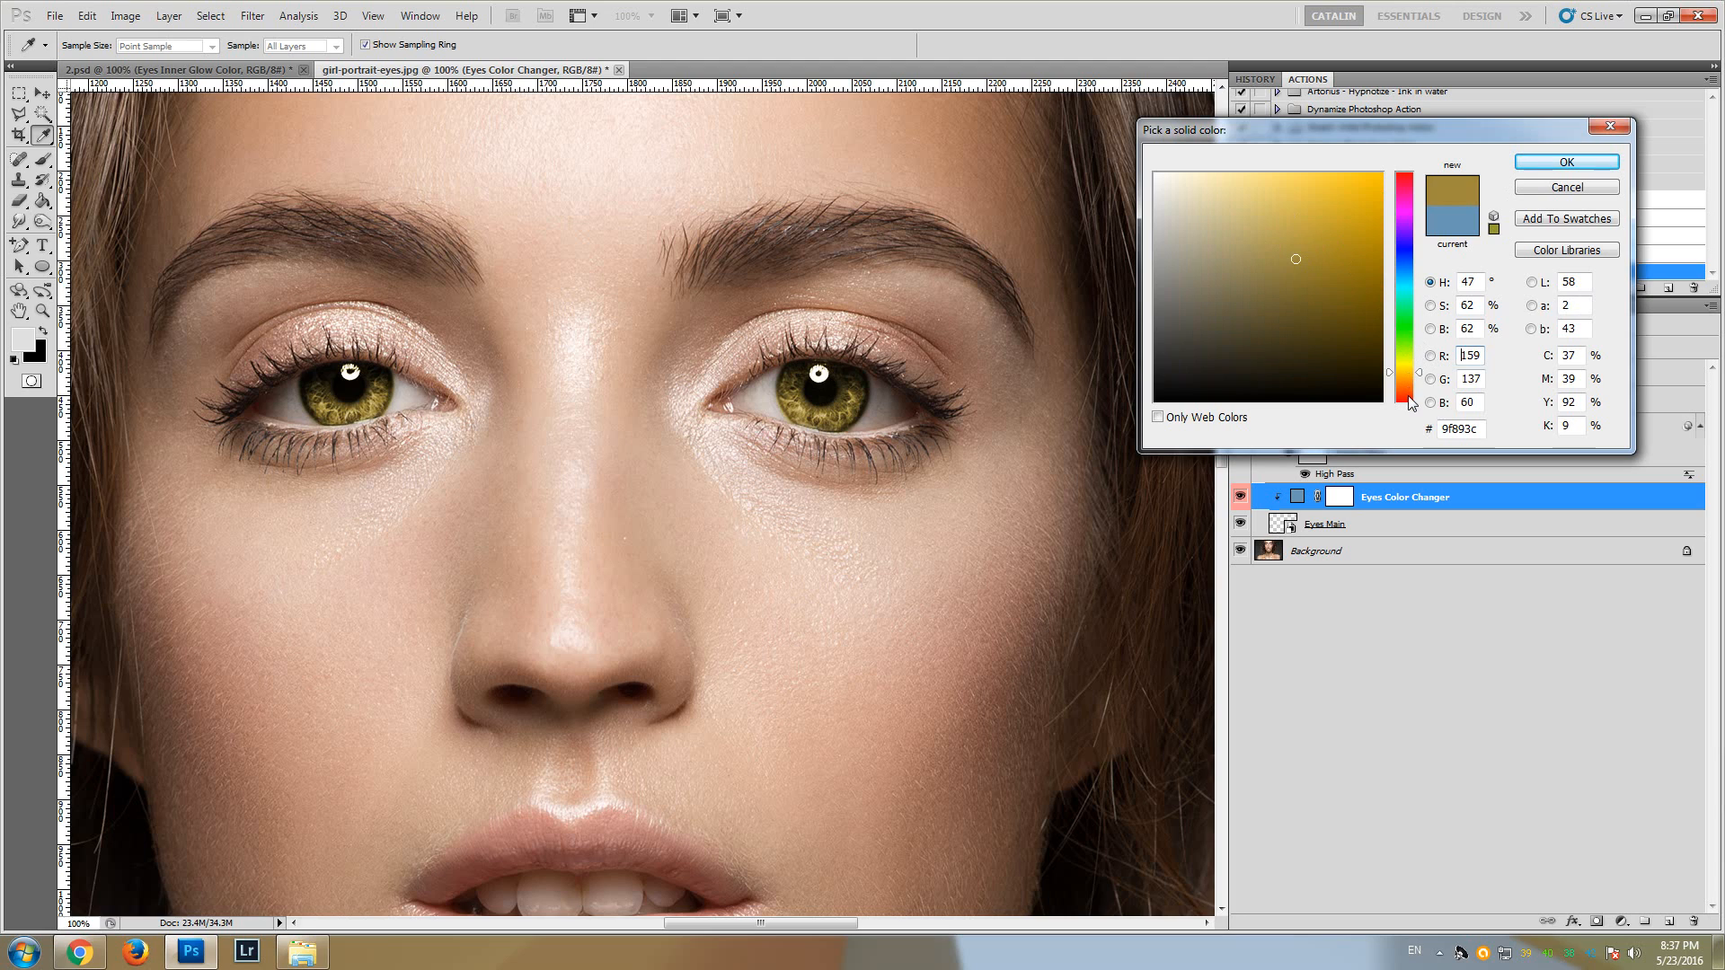
click(1408, 397)
drag(1364, 217, 1404, 171)
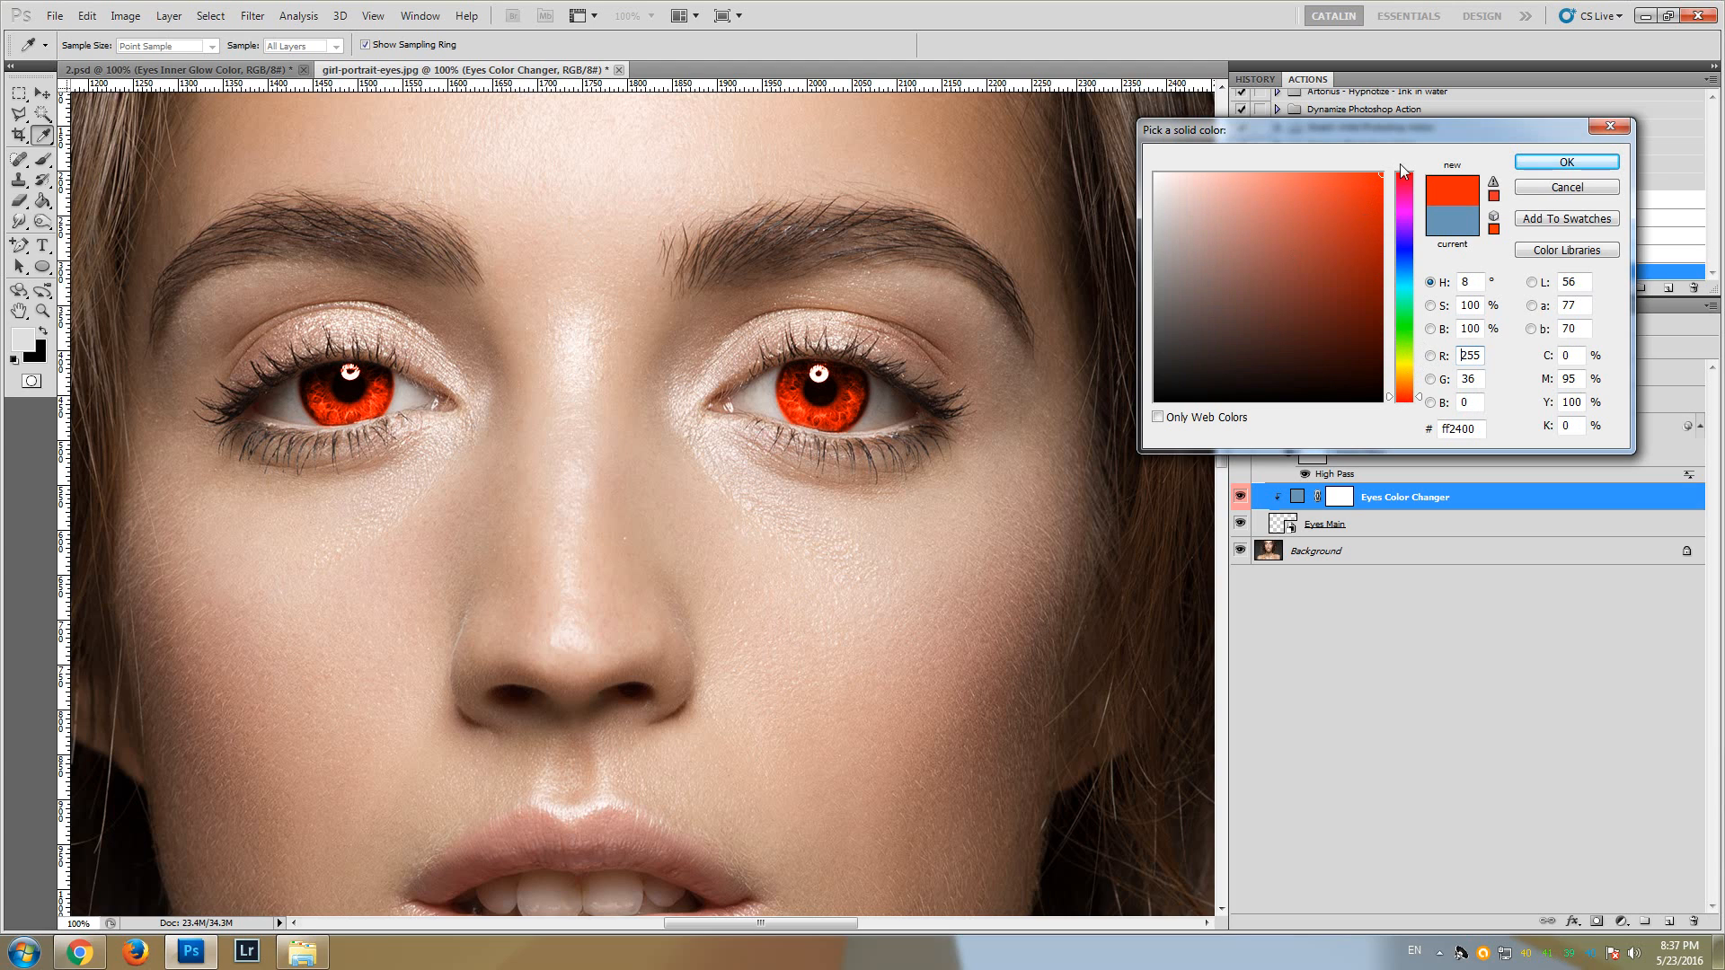
click(1313, 202)
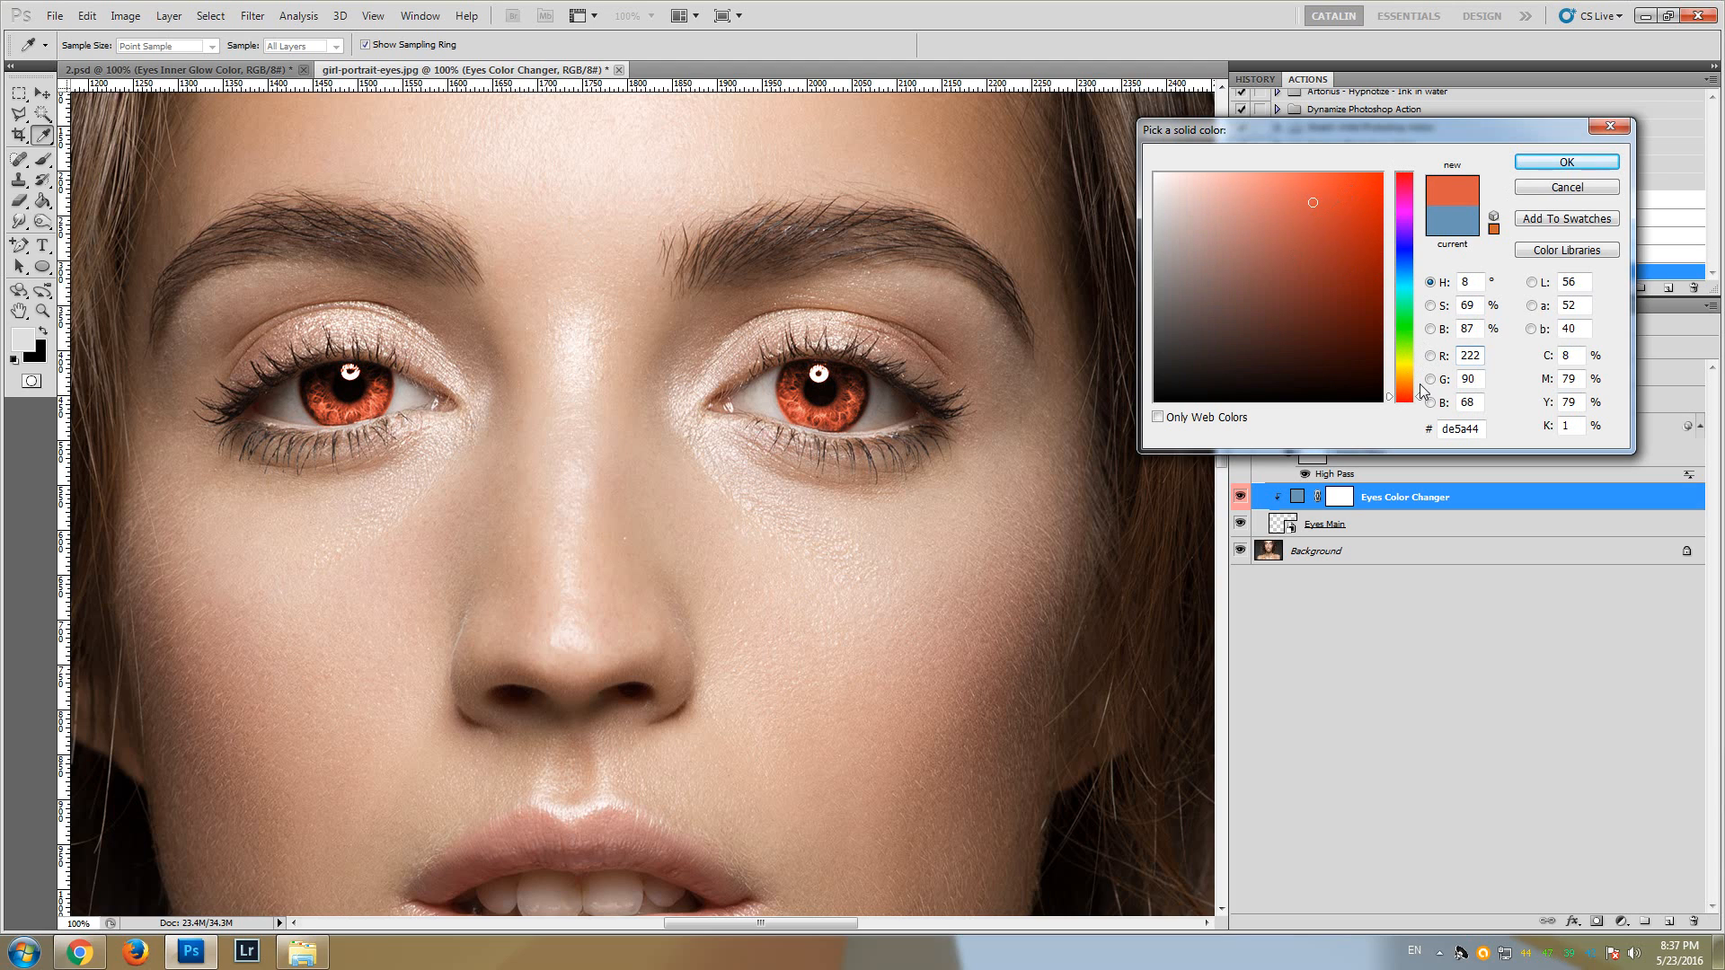
click(1407, 385)
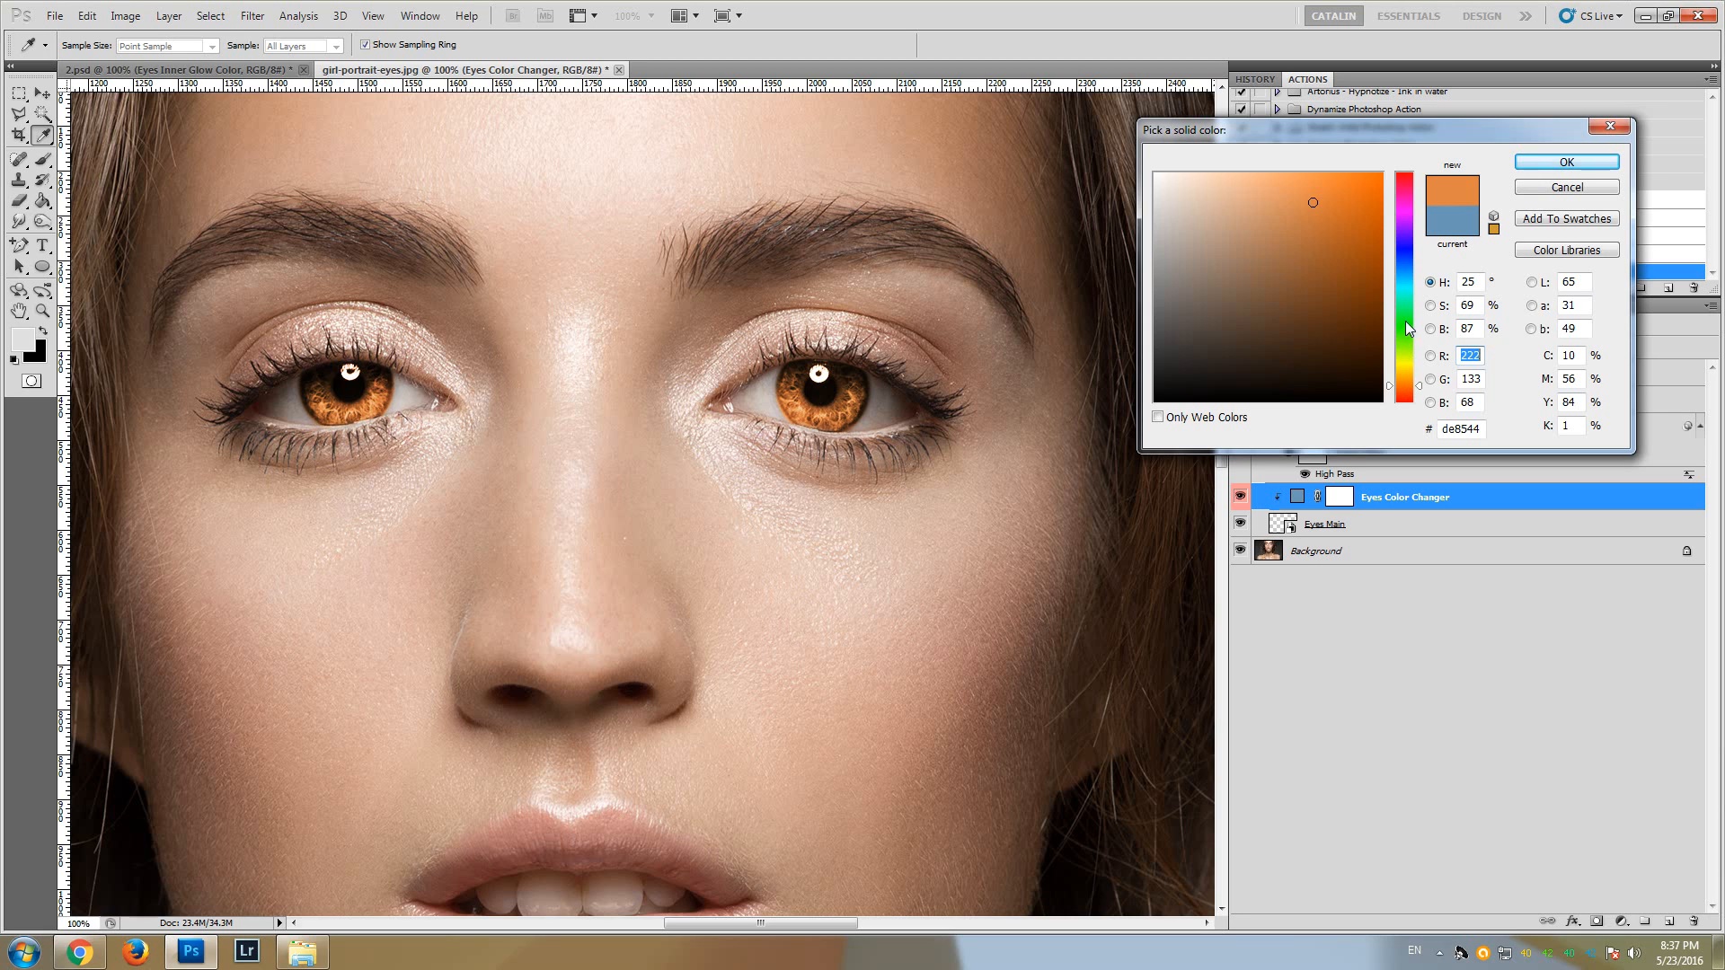
- Set the Eyes Color Changer fill to a saturated light blue with a hue of about 195°
click(1401, 277)
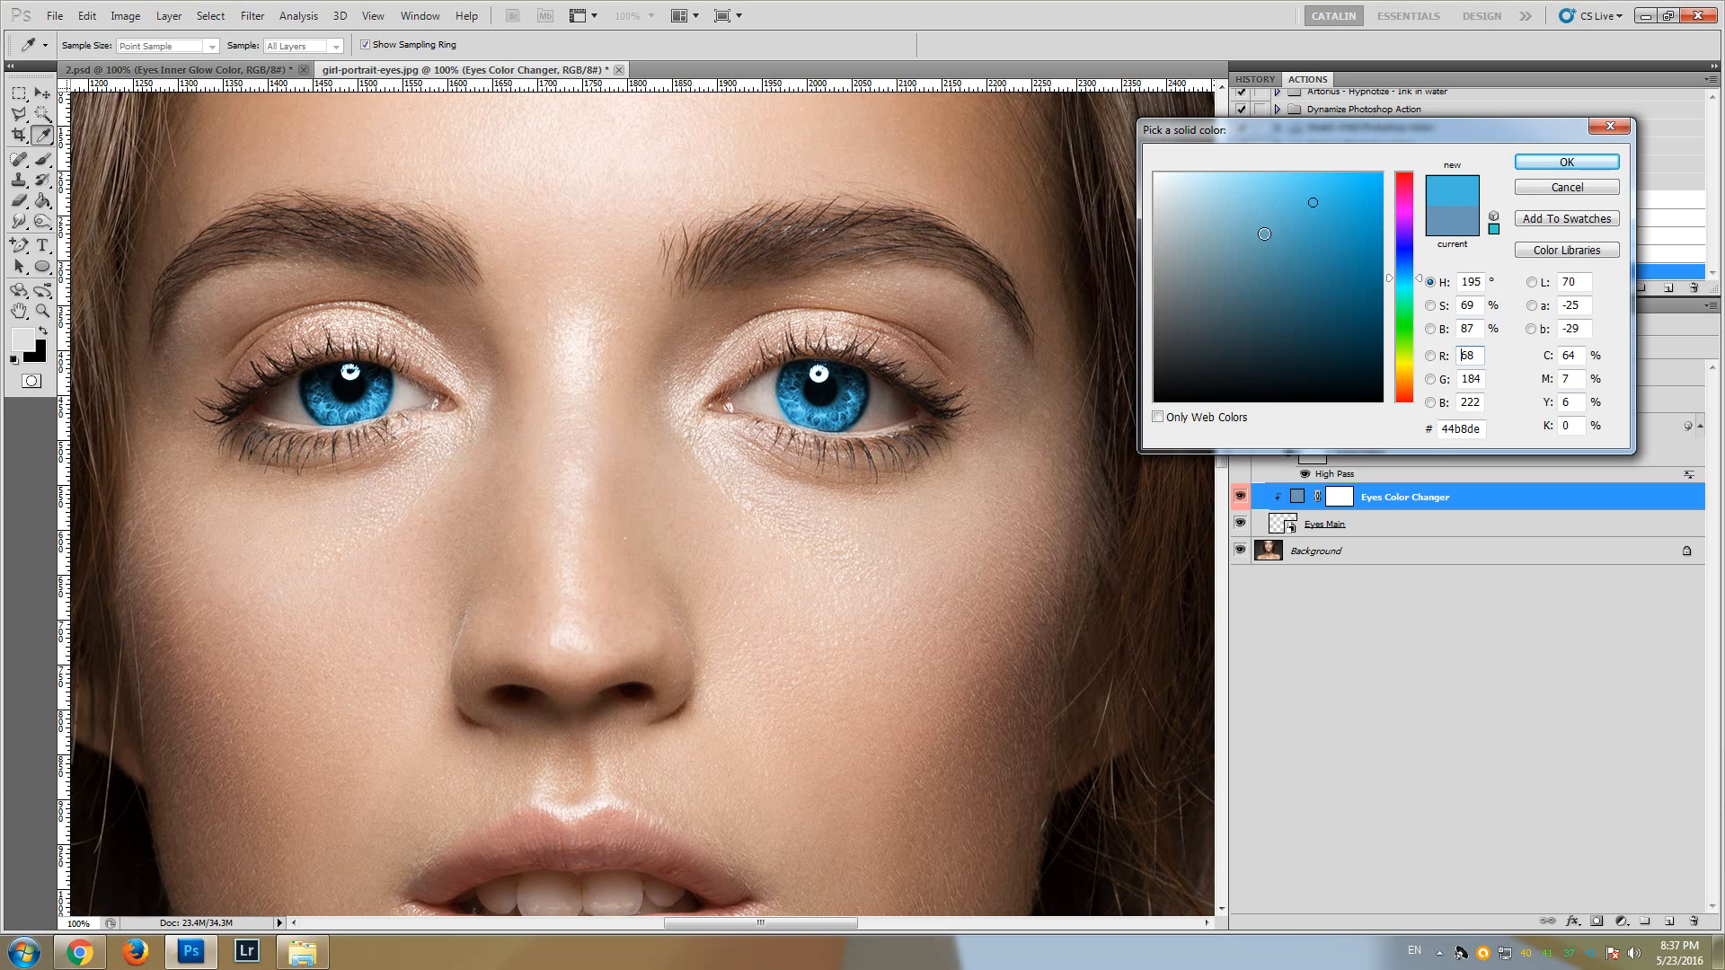
click(1265, 237)
click(1298, 211)
click(1314, 215)
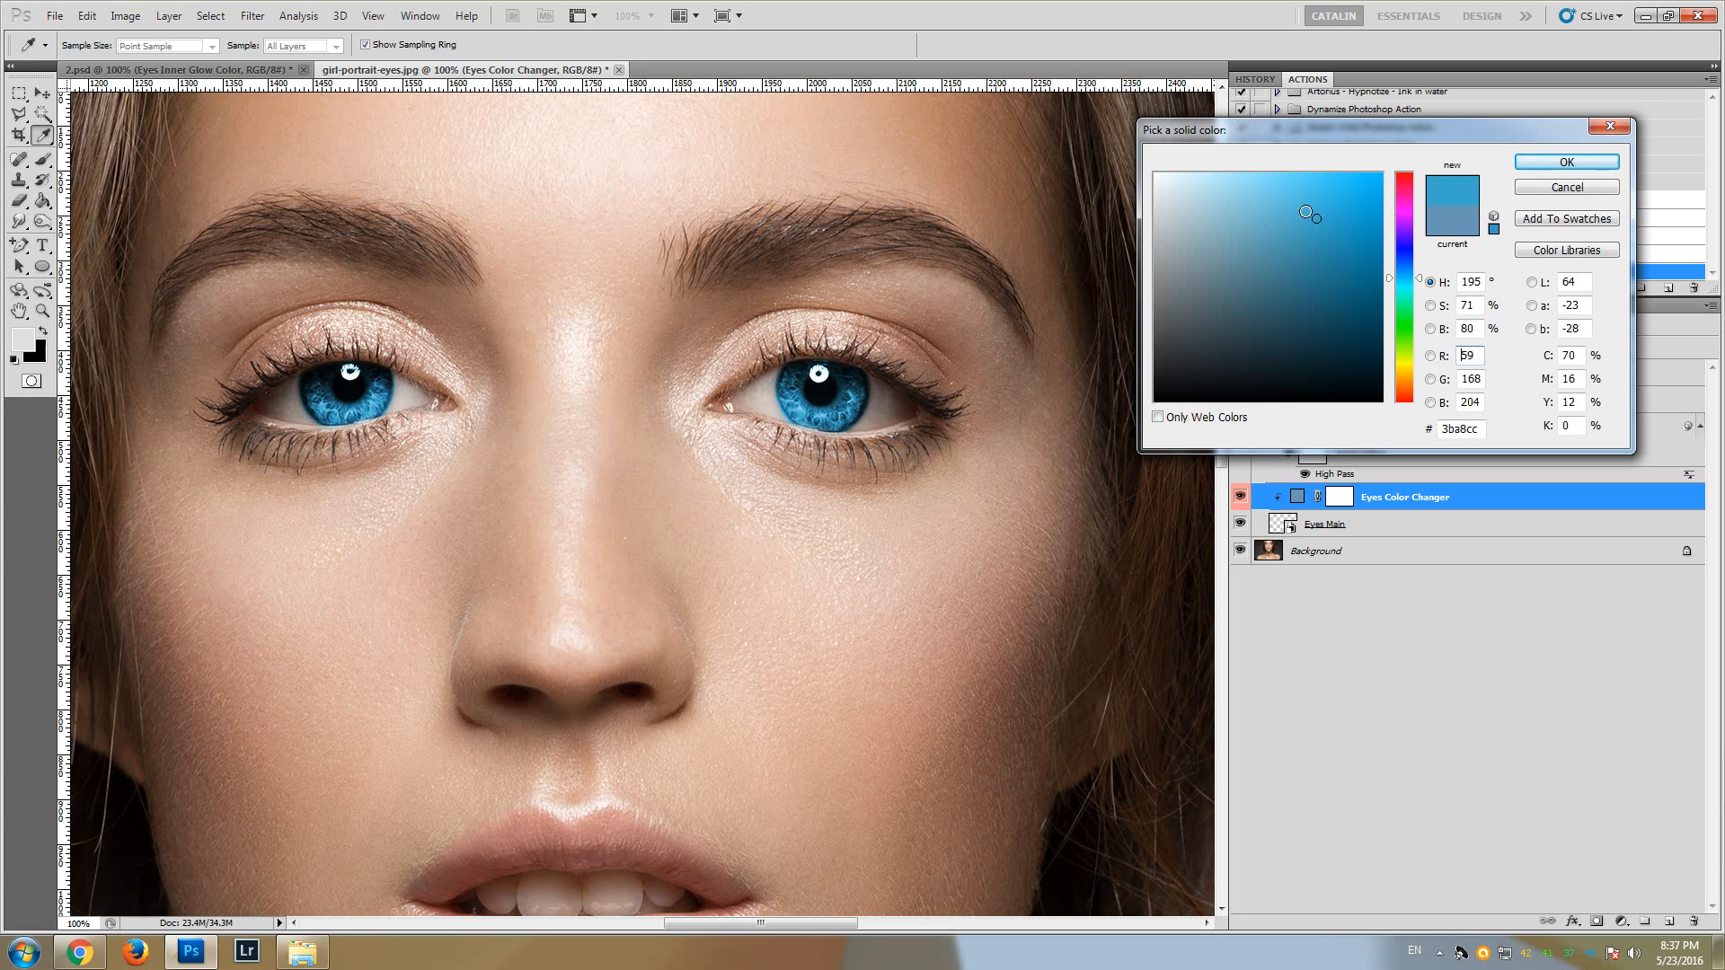
click(1284, 211)
click(1314, 213)
click(1407, 276)
click(1540, 162)
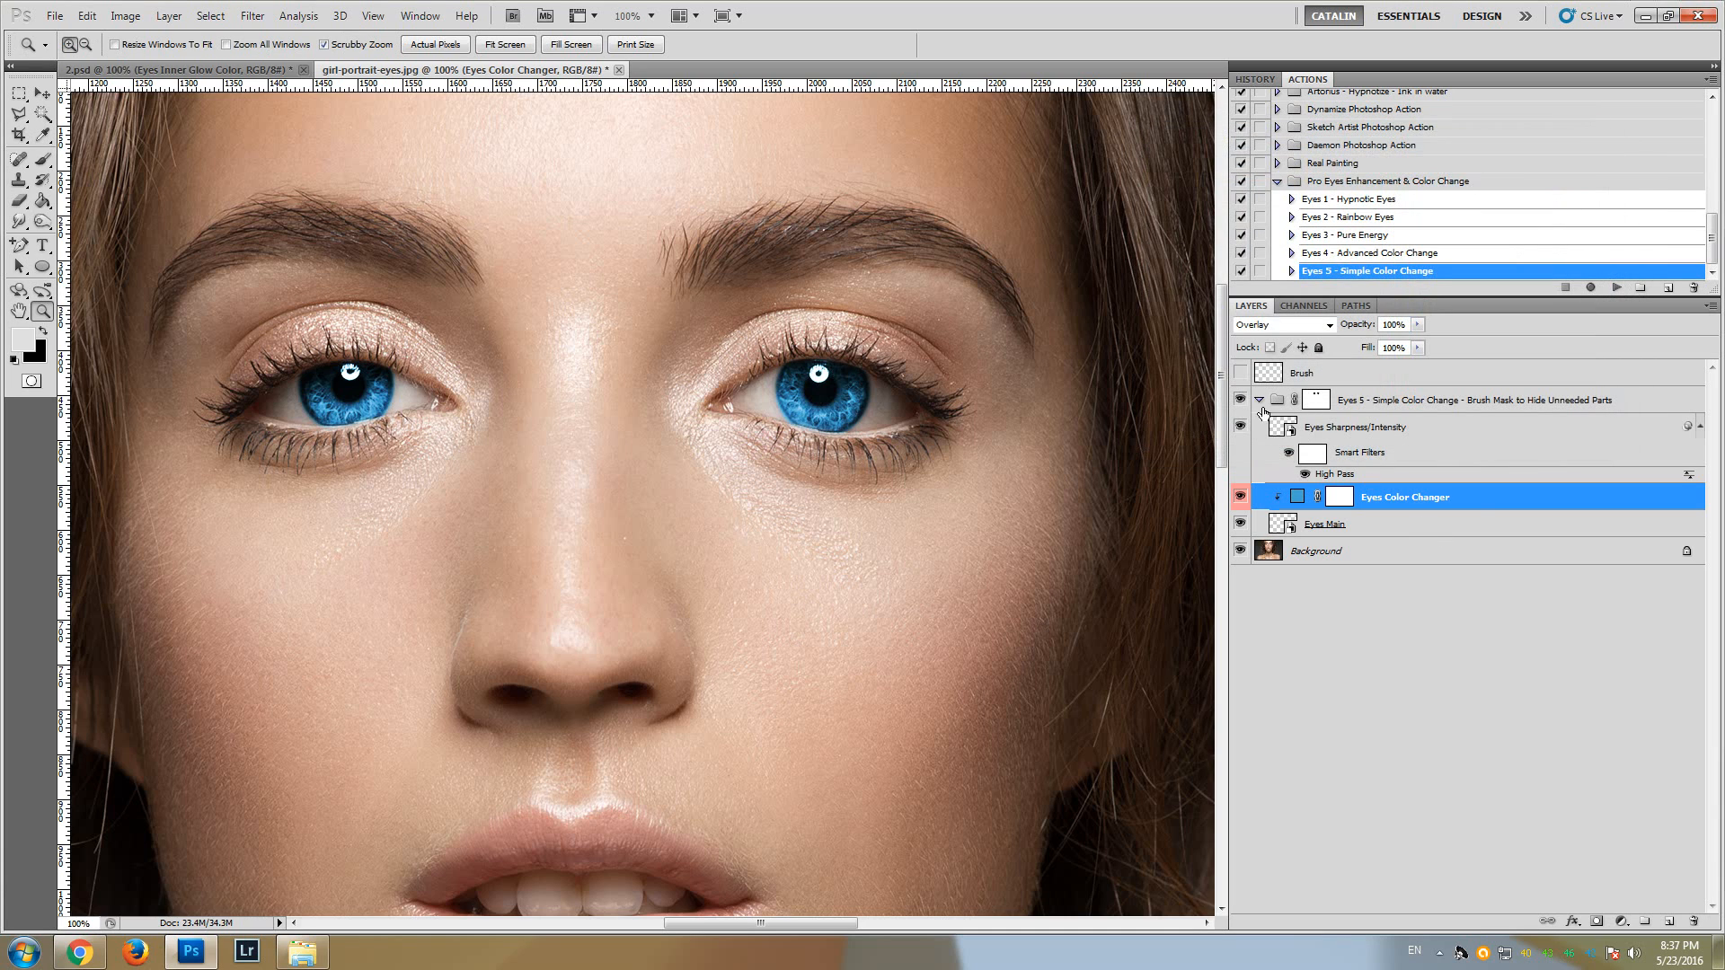
- Collapse and hide the Eyes 5 group, and run the Eyes 4 - Advanced Color Change action
click(1259, 400)
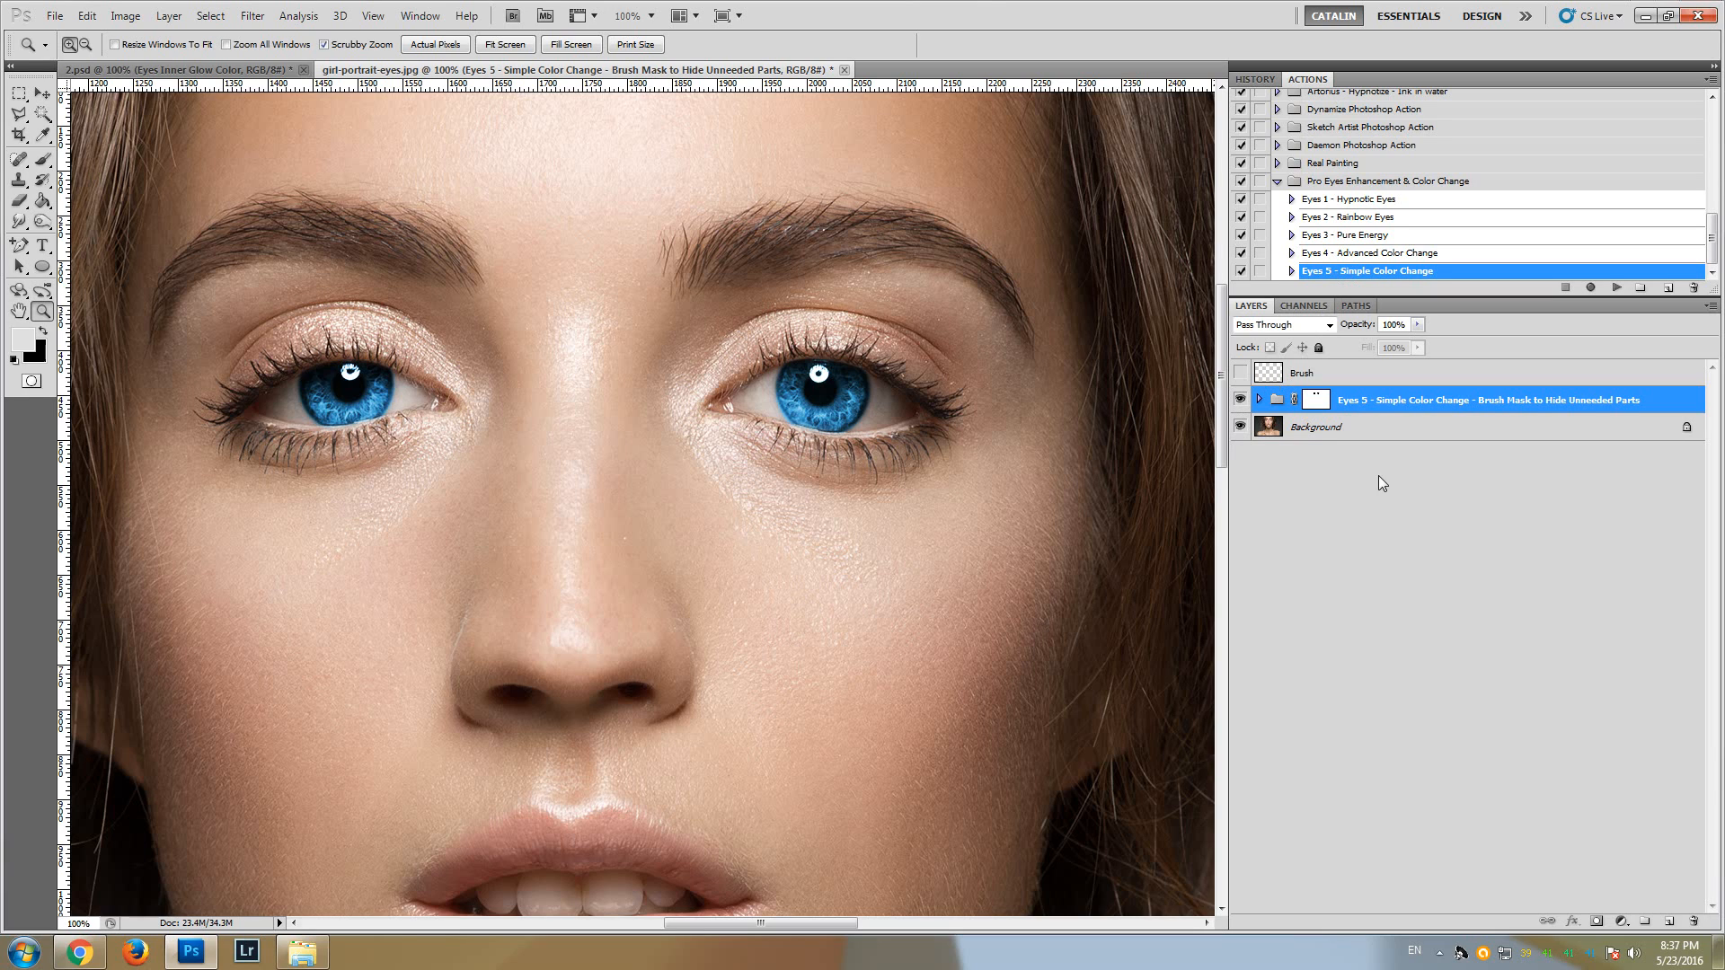
click(1241, 404)
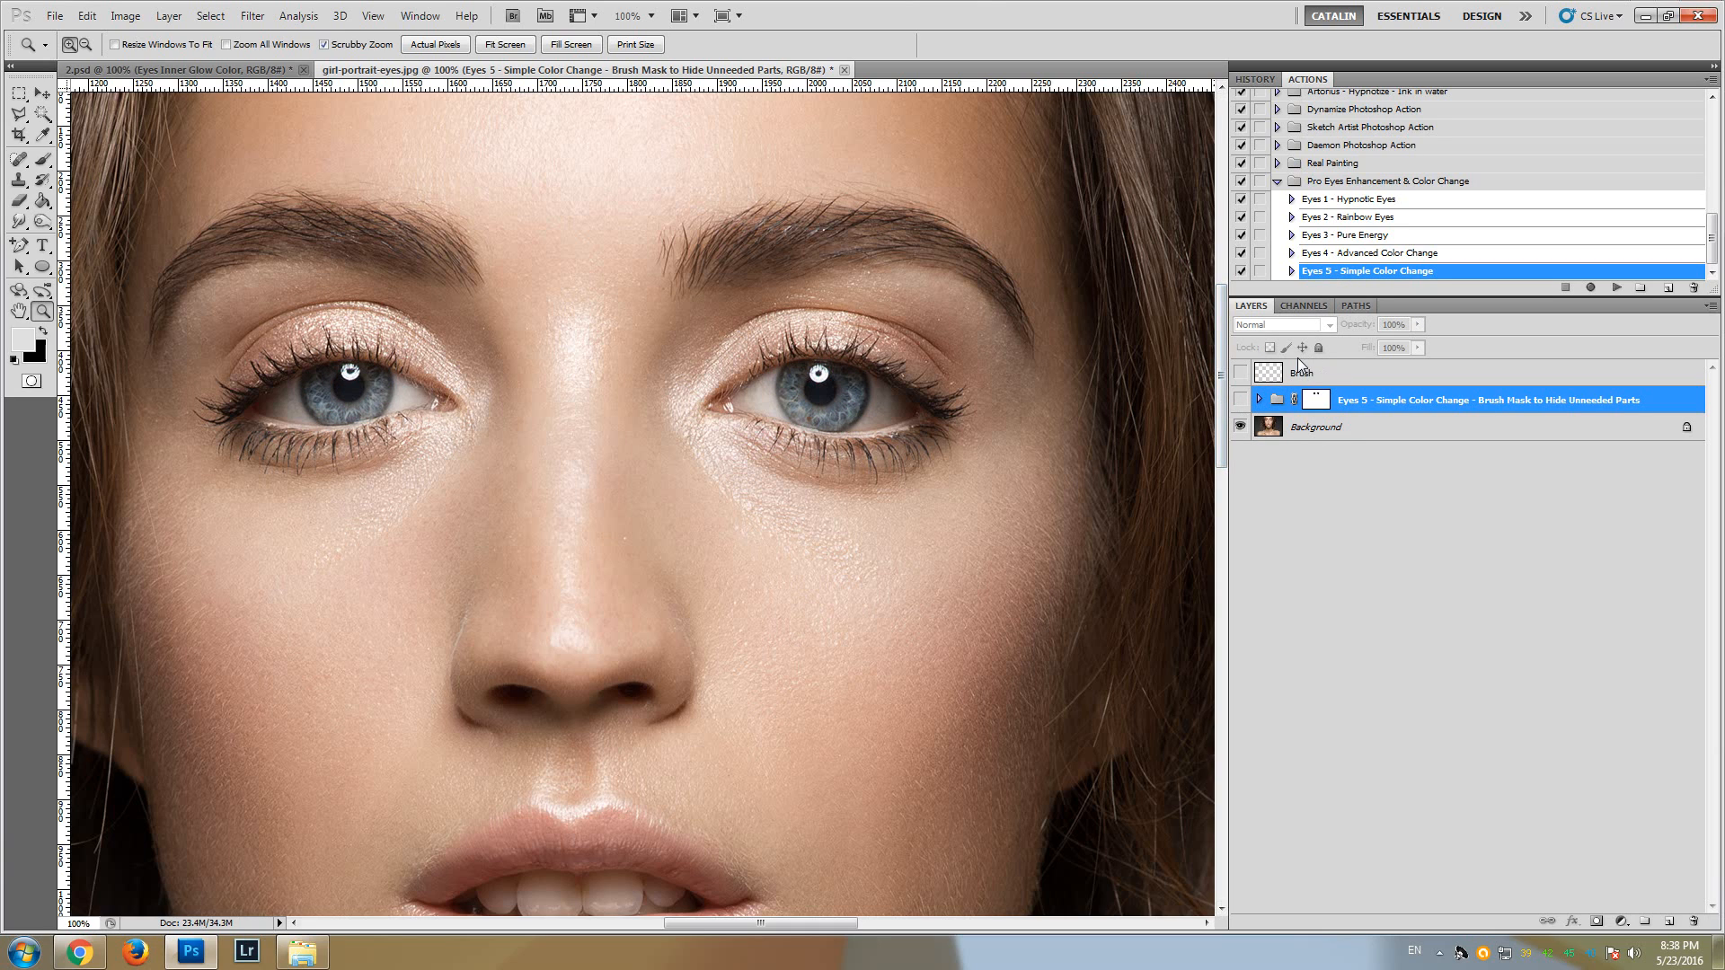
click(1353, 254)
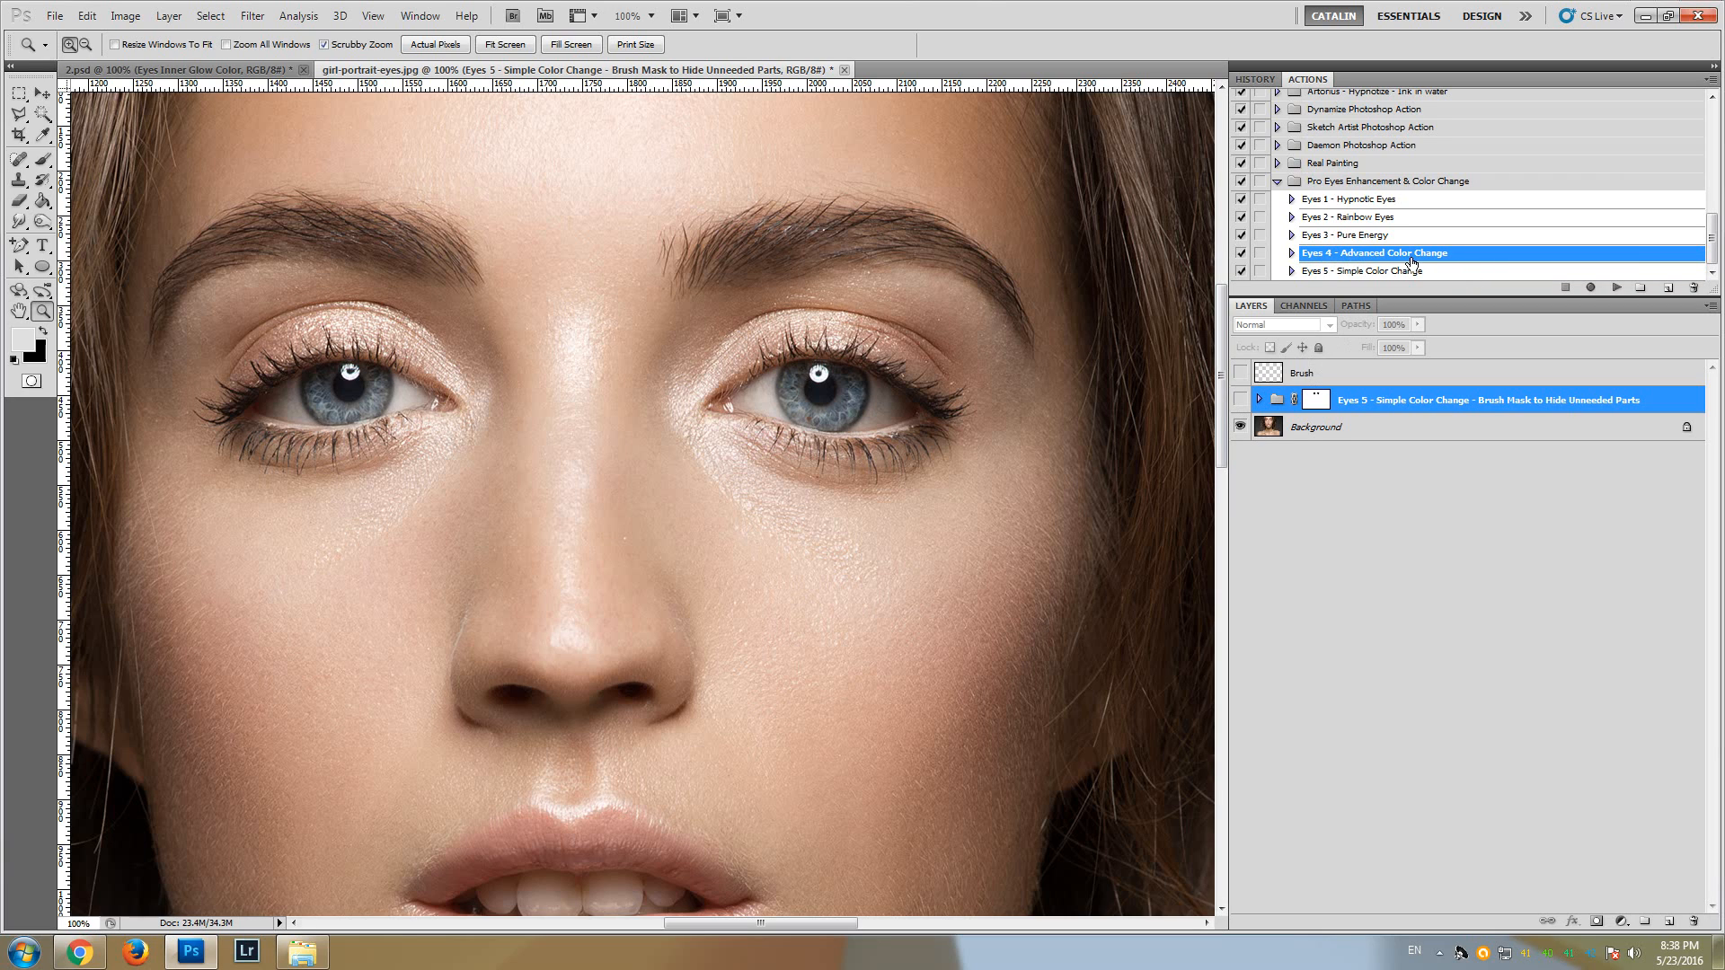
click(1618, 287)
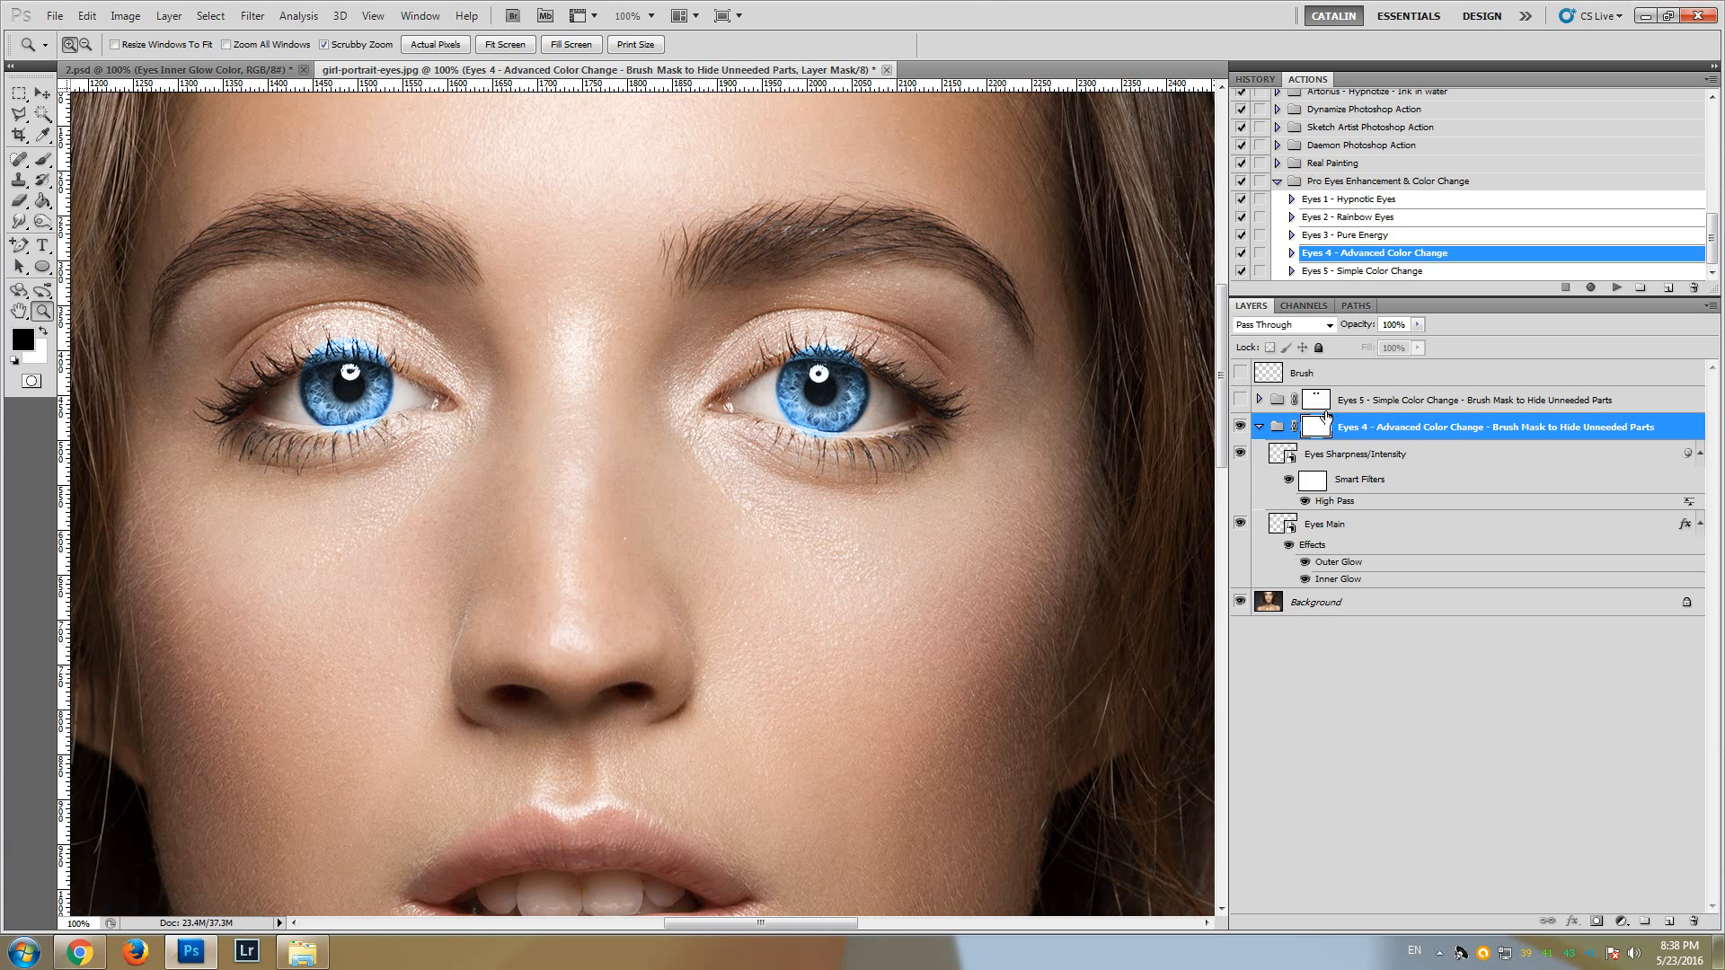
- Replace the Eyes 4 group's blank mask with one built from the Eyes 5 group mask's selection
click(1318, 403)
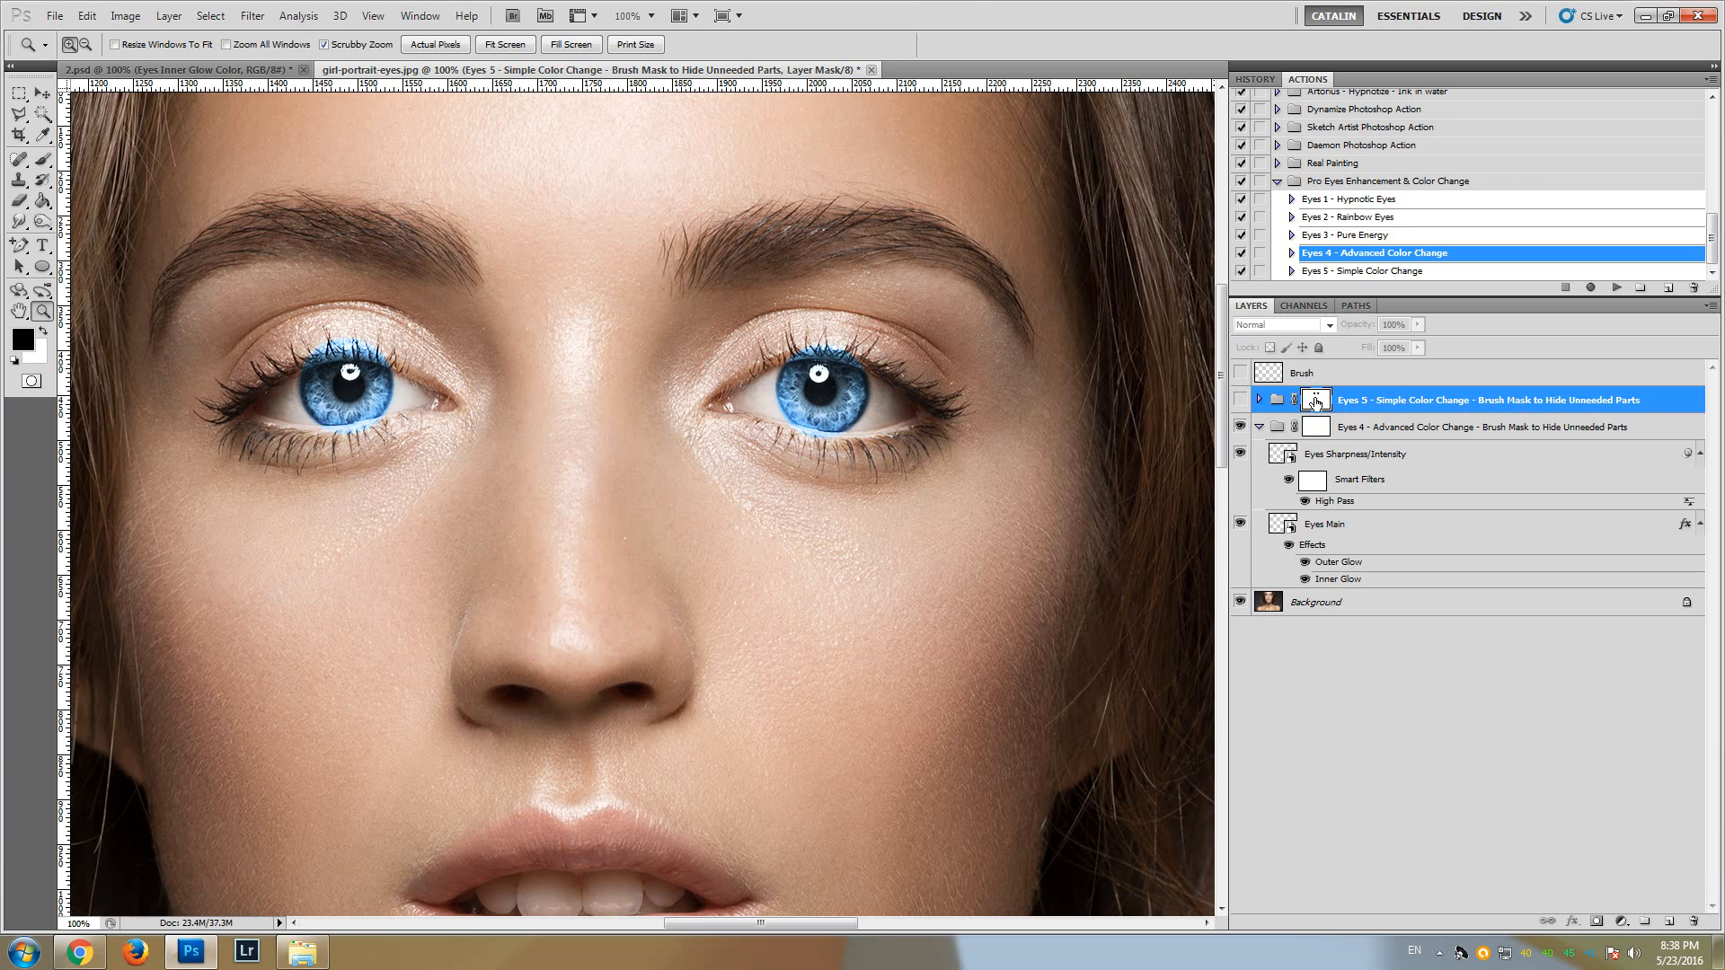
click(1316, 431)
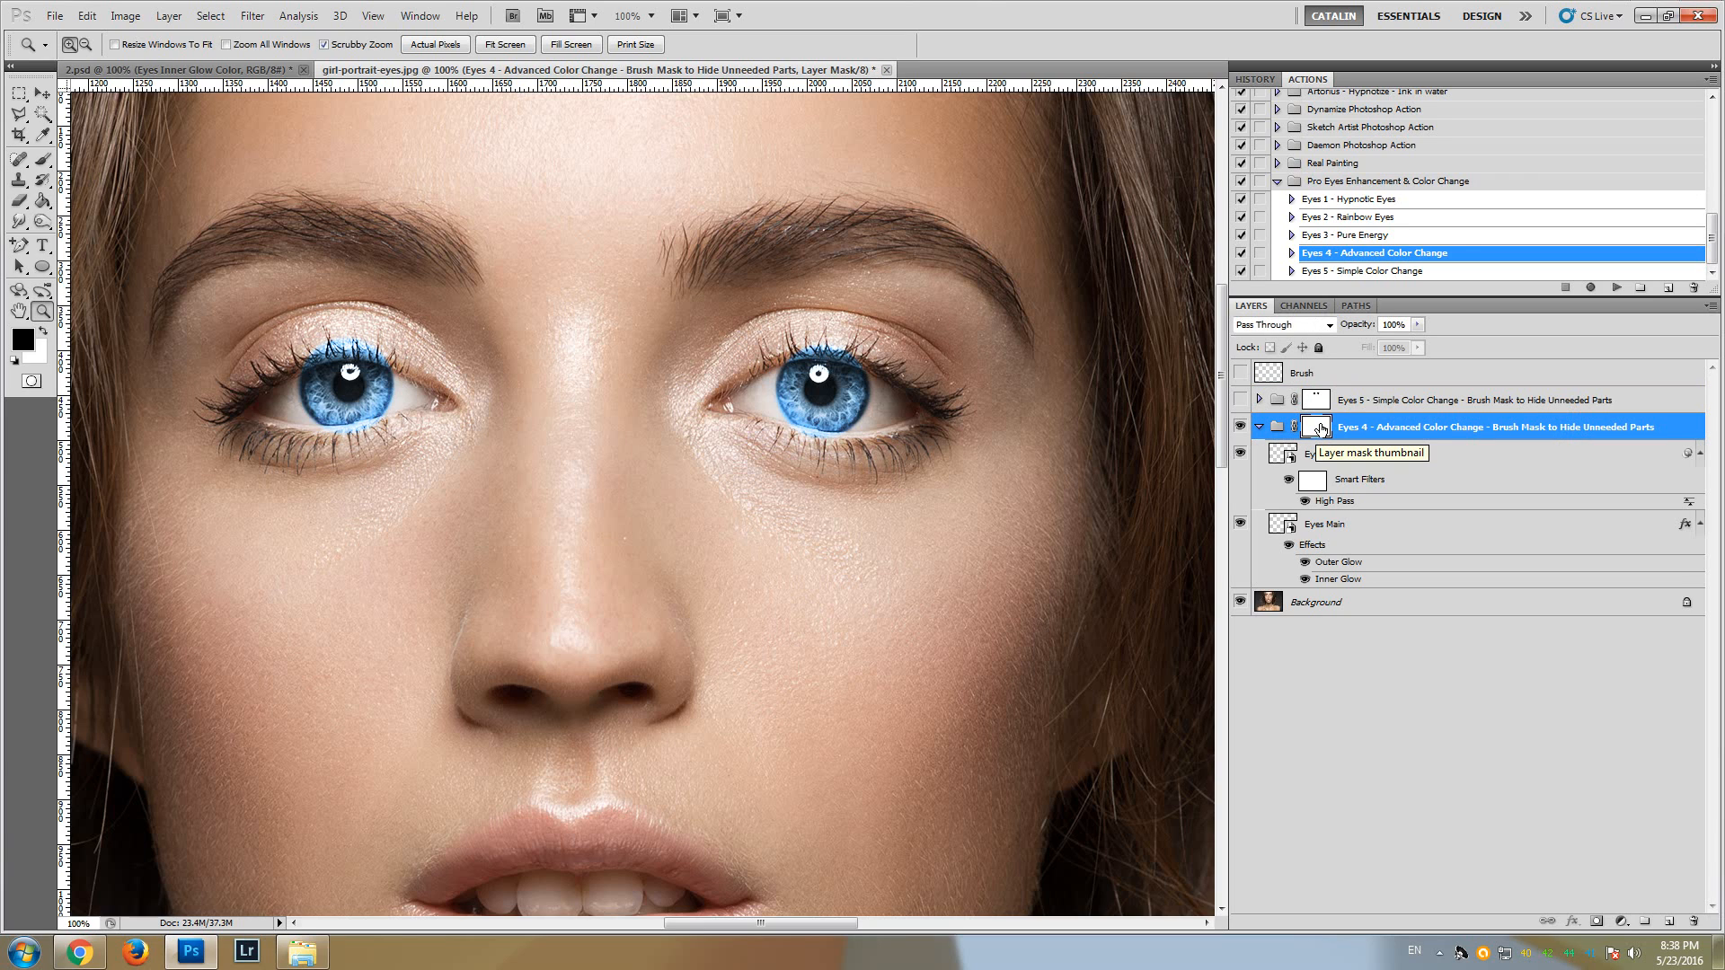
right_click(1319, 431)
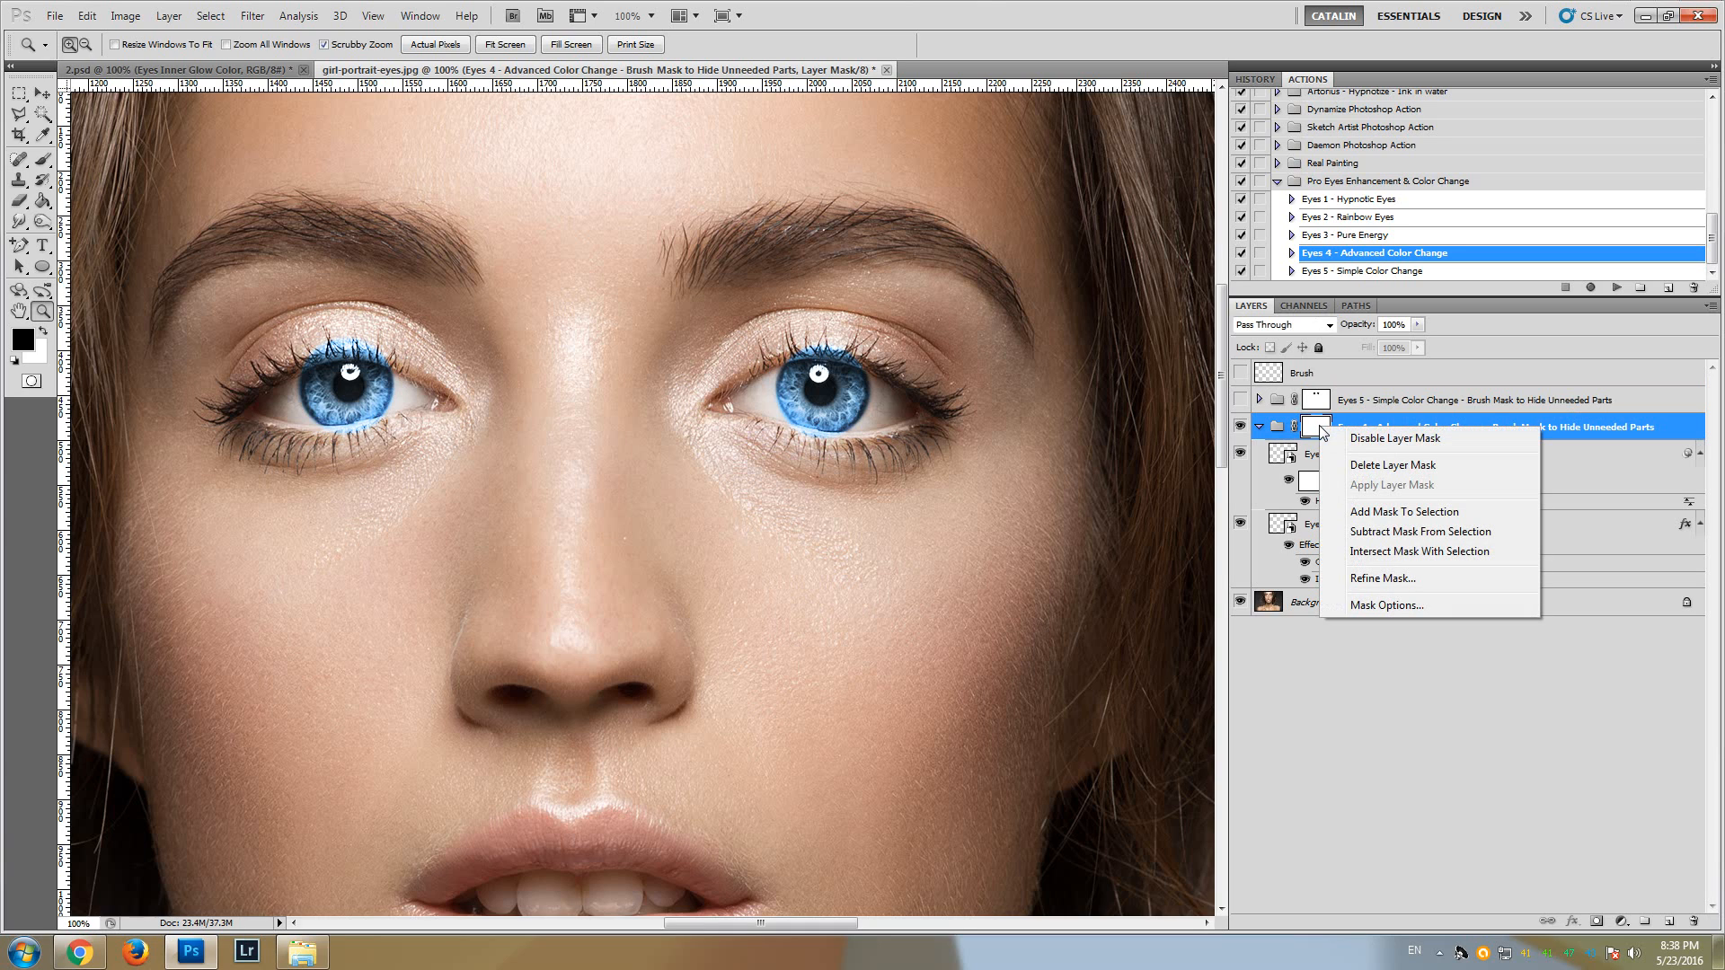
click(1388, 465)
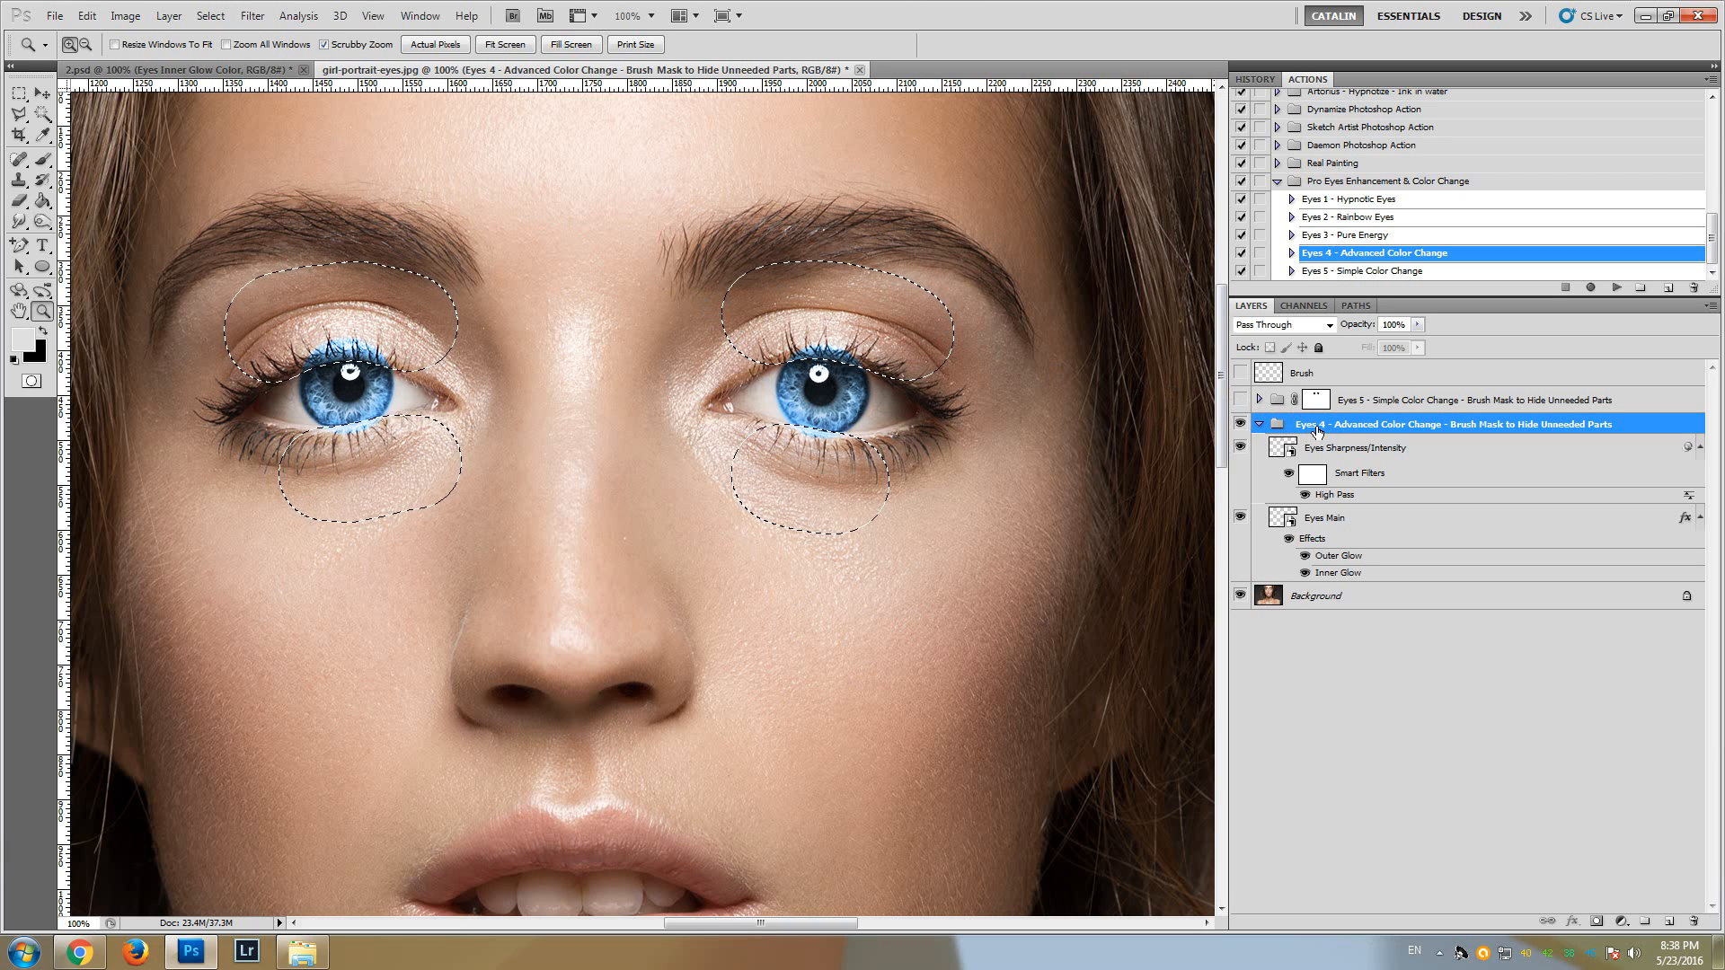
click(1598, 926)
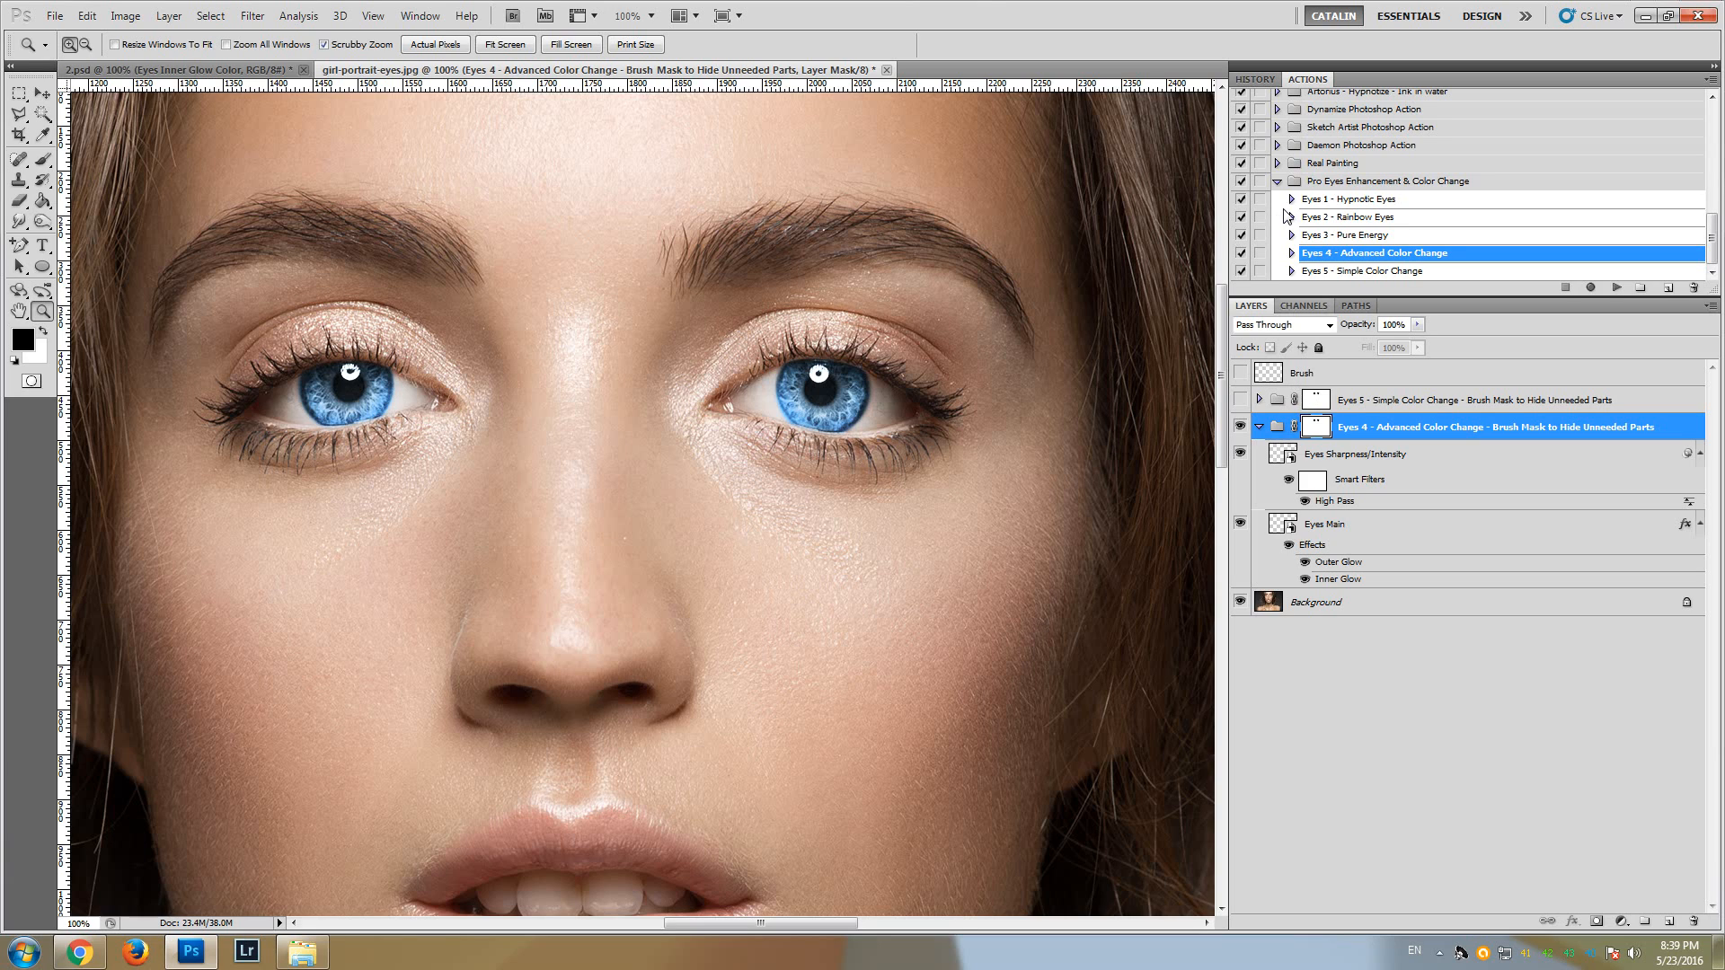
- Try stronger High Pass radii, such as 57.1 pixels, on the Eyes 4 group's Eyes Sharpness/Intensity layer
click(1346, 456)
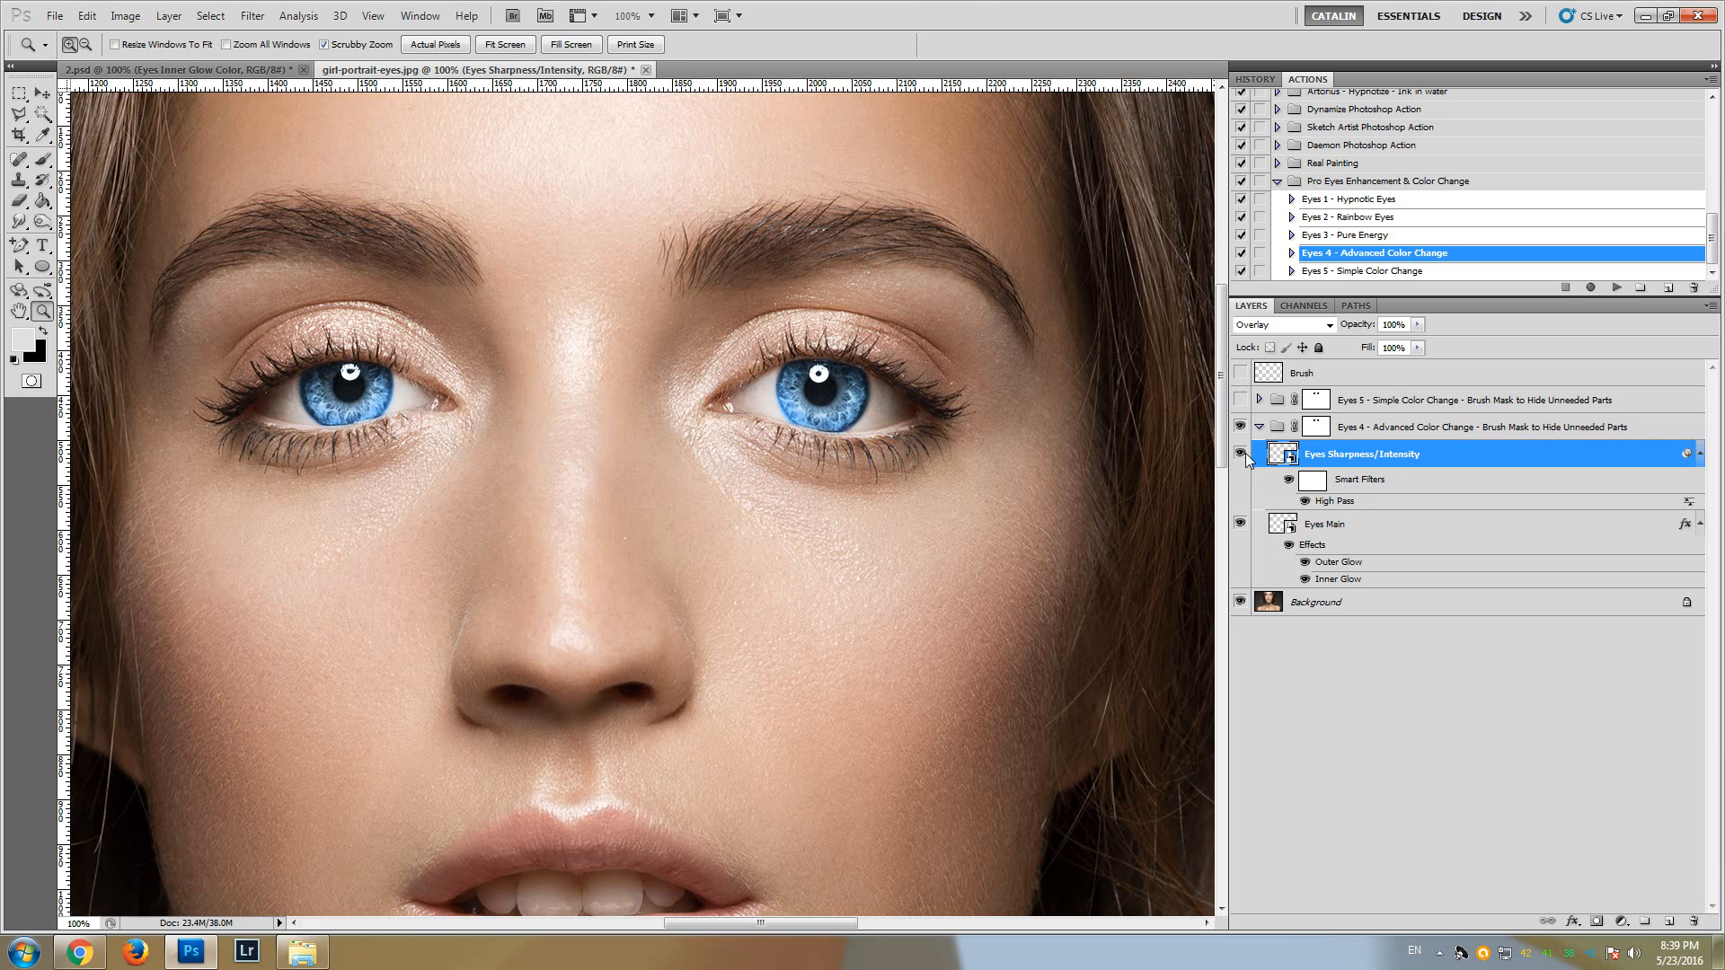
double_click(1350, 509)
drag(1146, 408, 1194, 408)
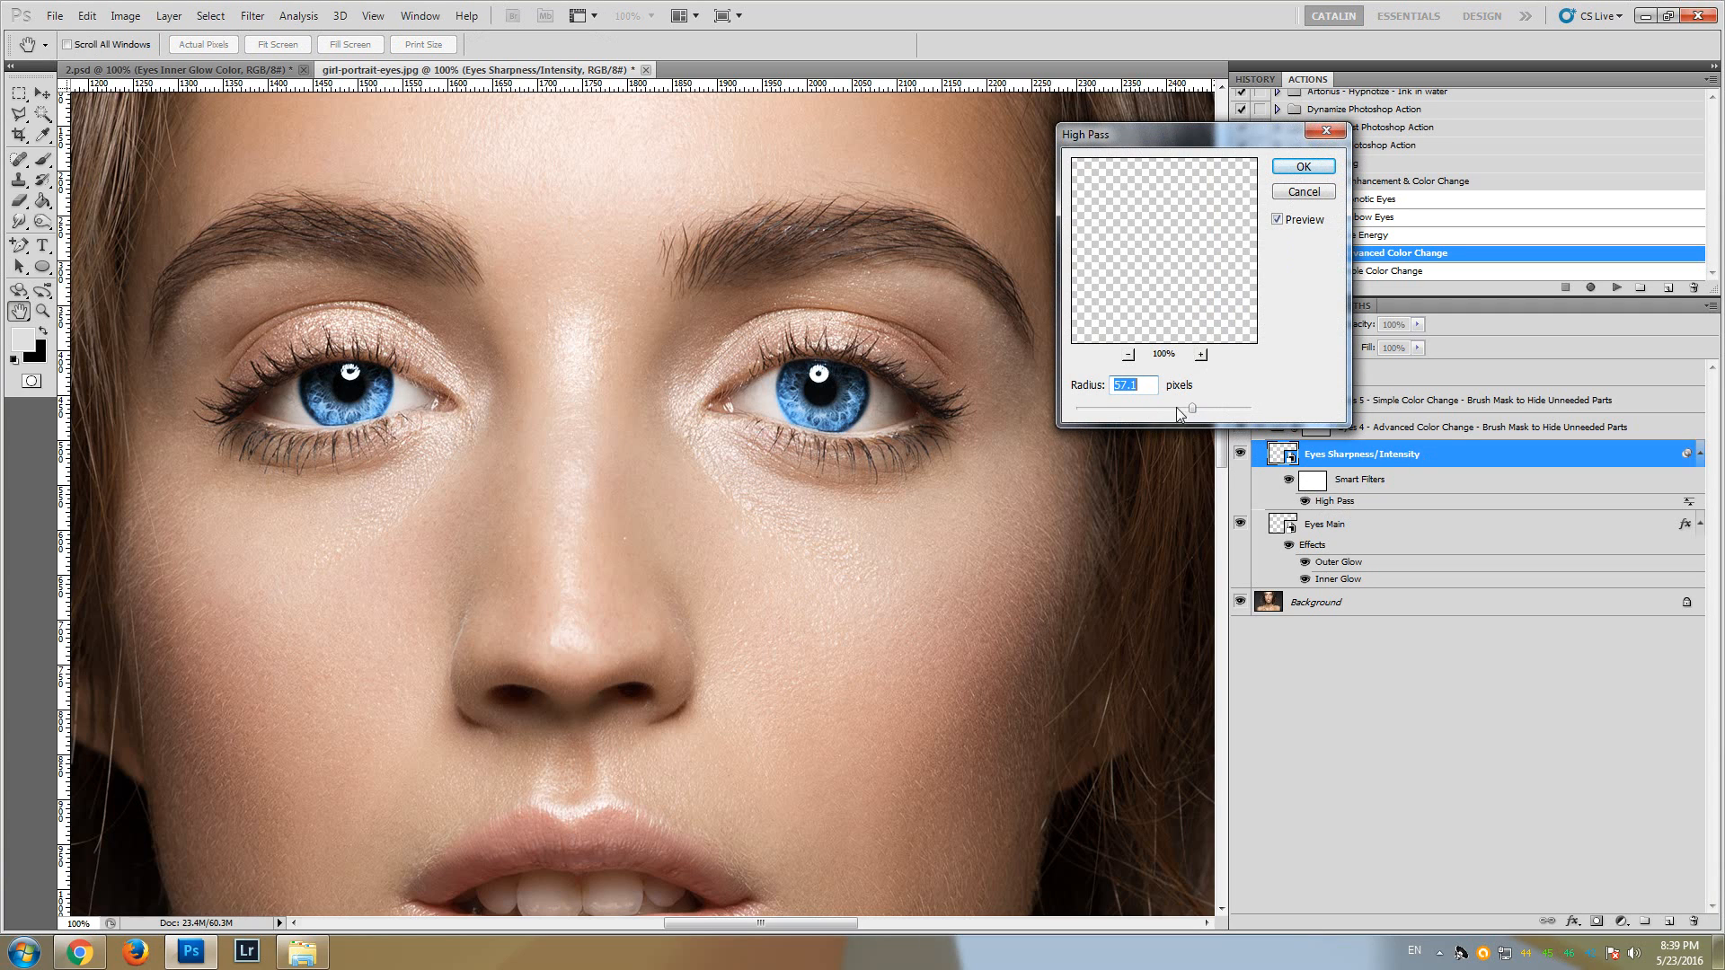
click(1178, 407)
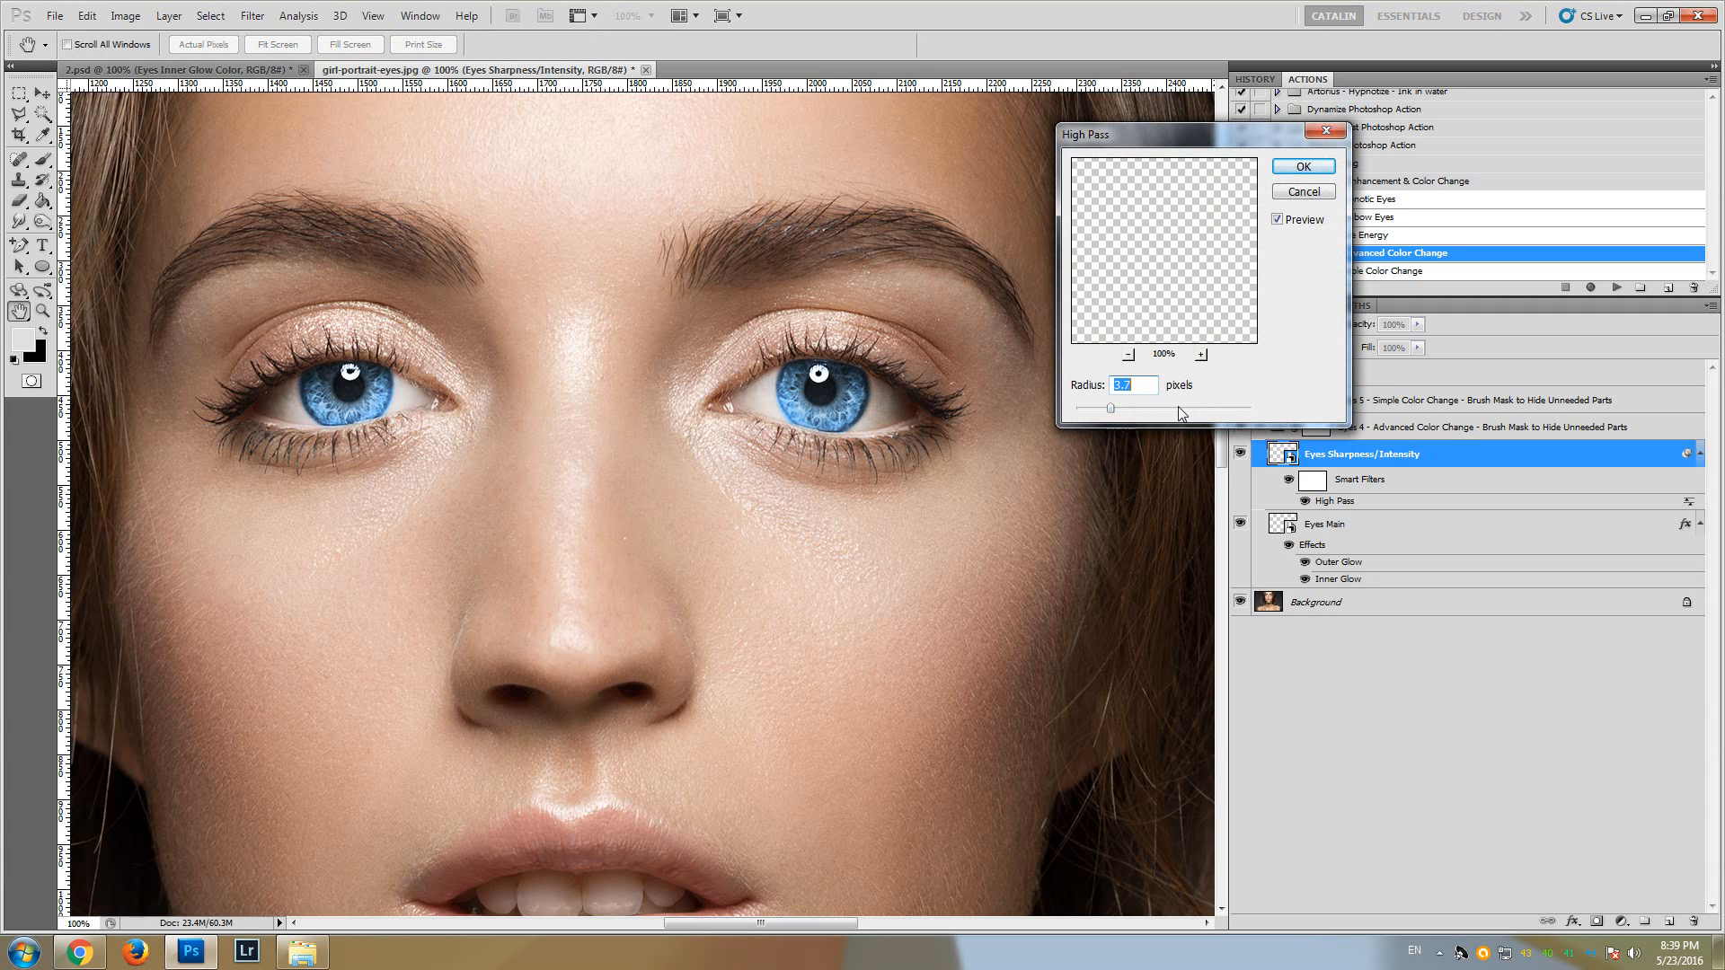
click(1294, 191)
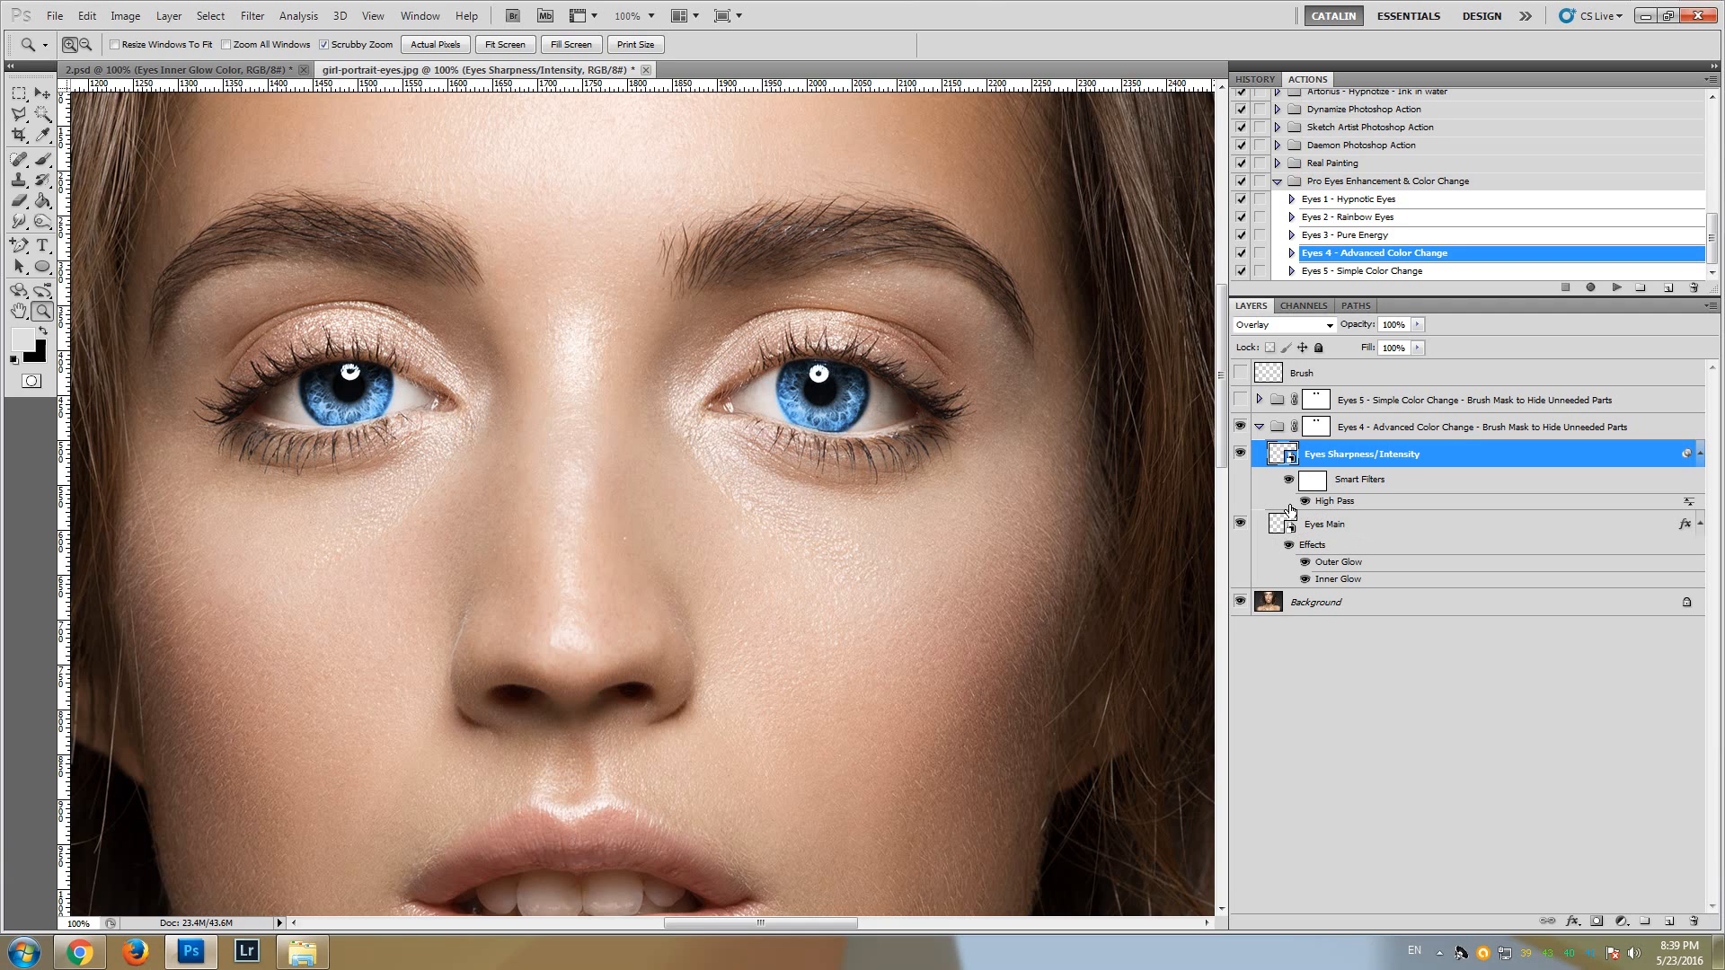
- Open the Outer Glow settings in the Eyes Main layer's style, keeping both eyes in view
click(1337, 528)
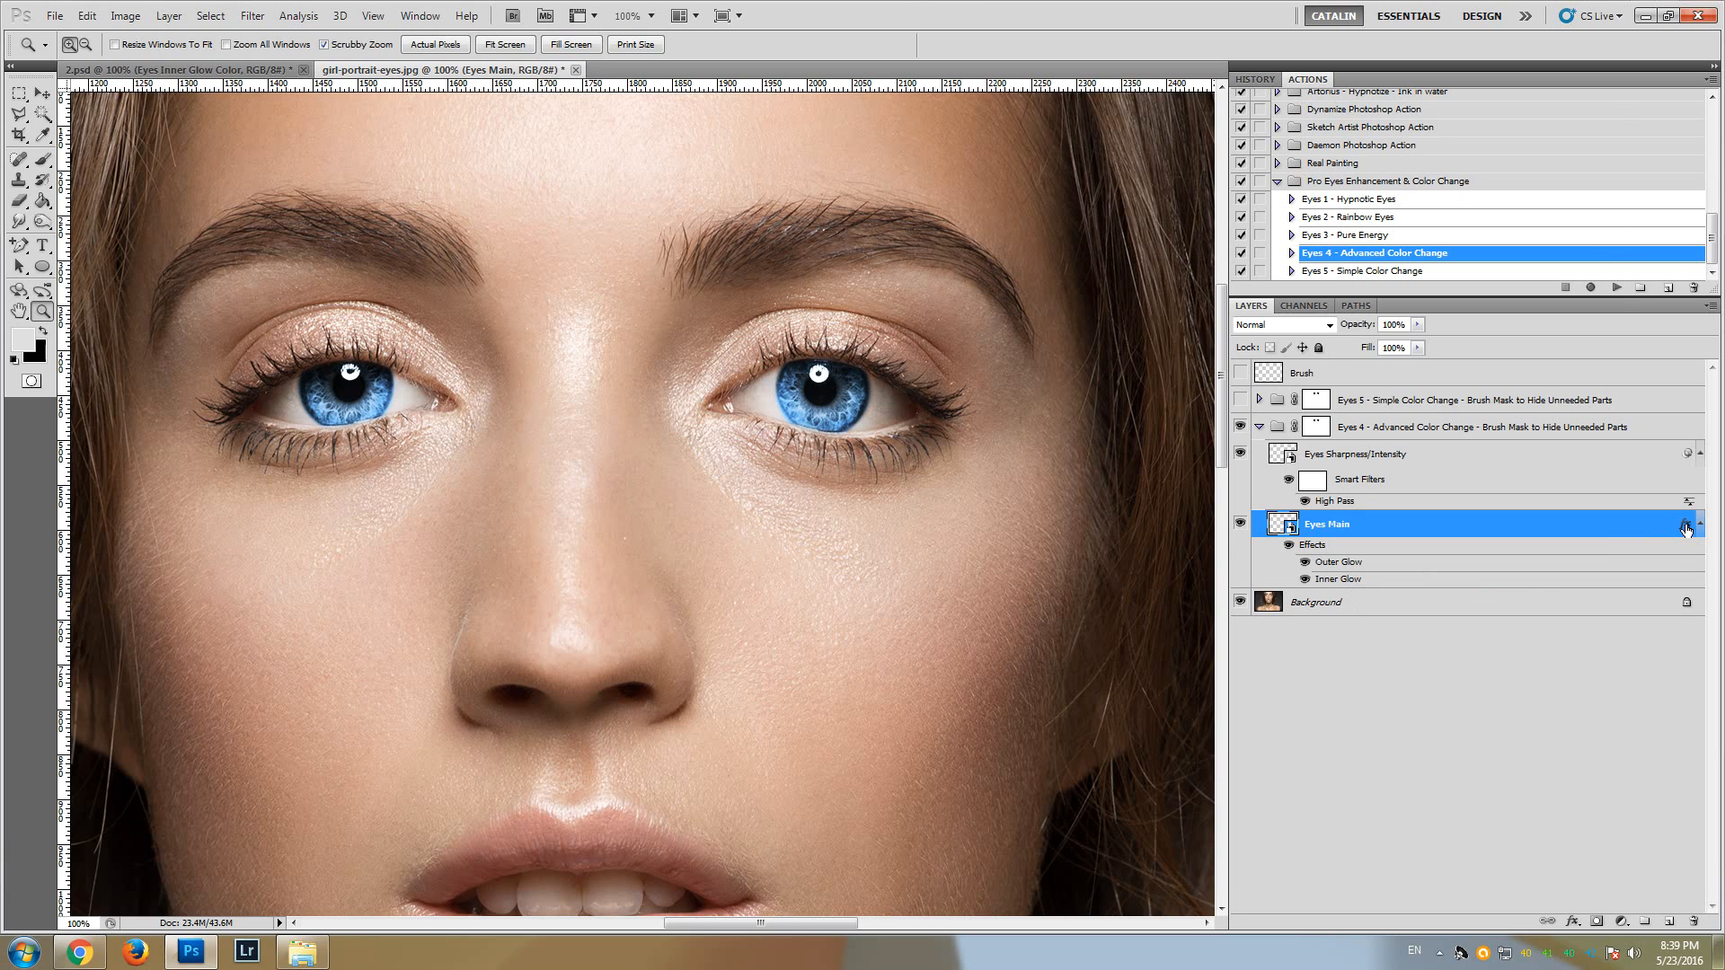
double_click(1685, 526)
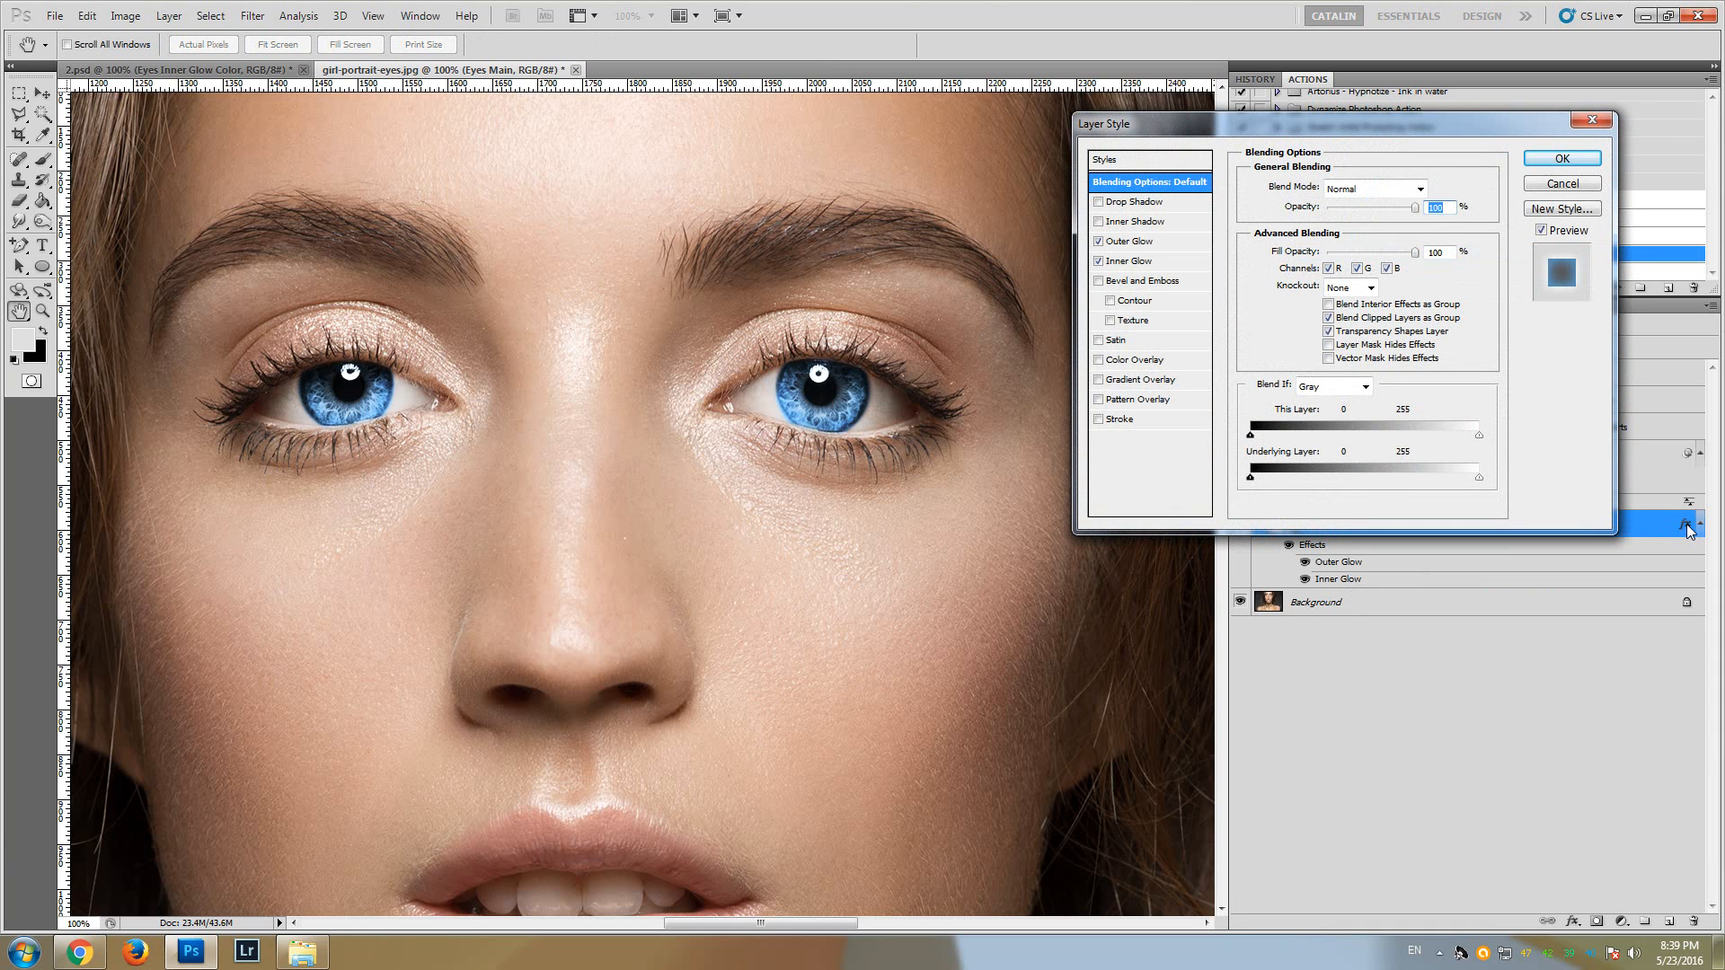
drag(1478, 131, 1093, 109)
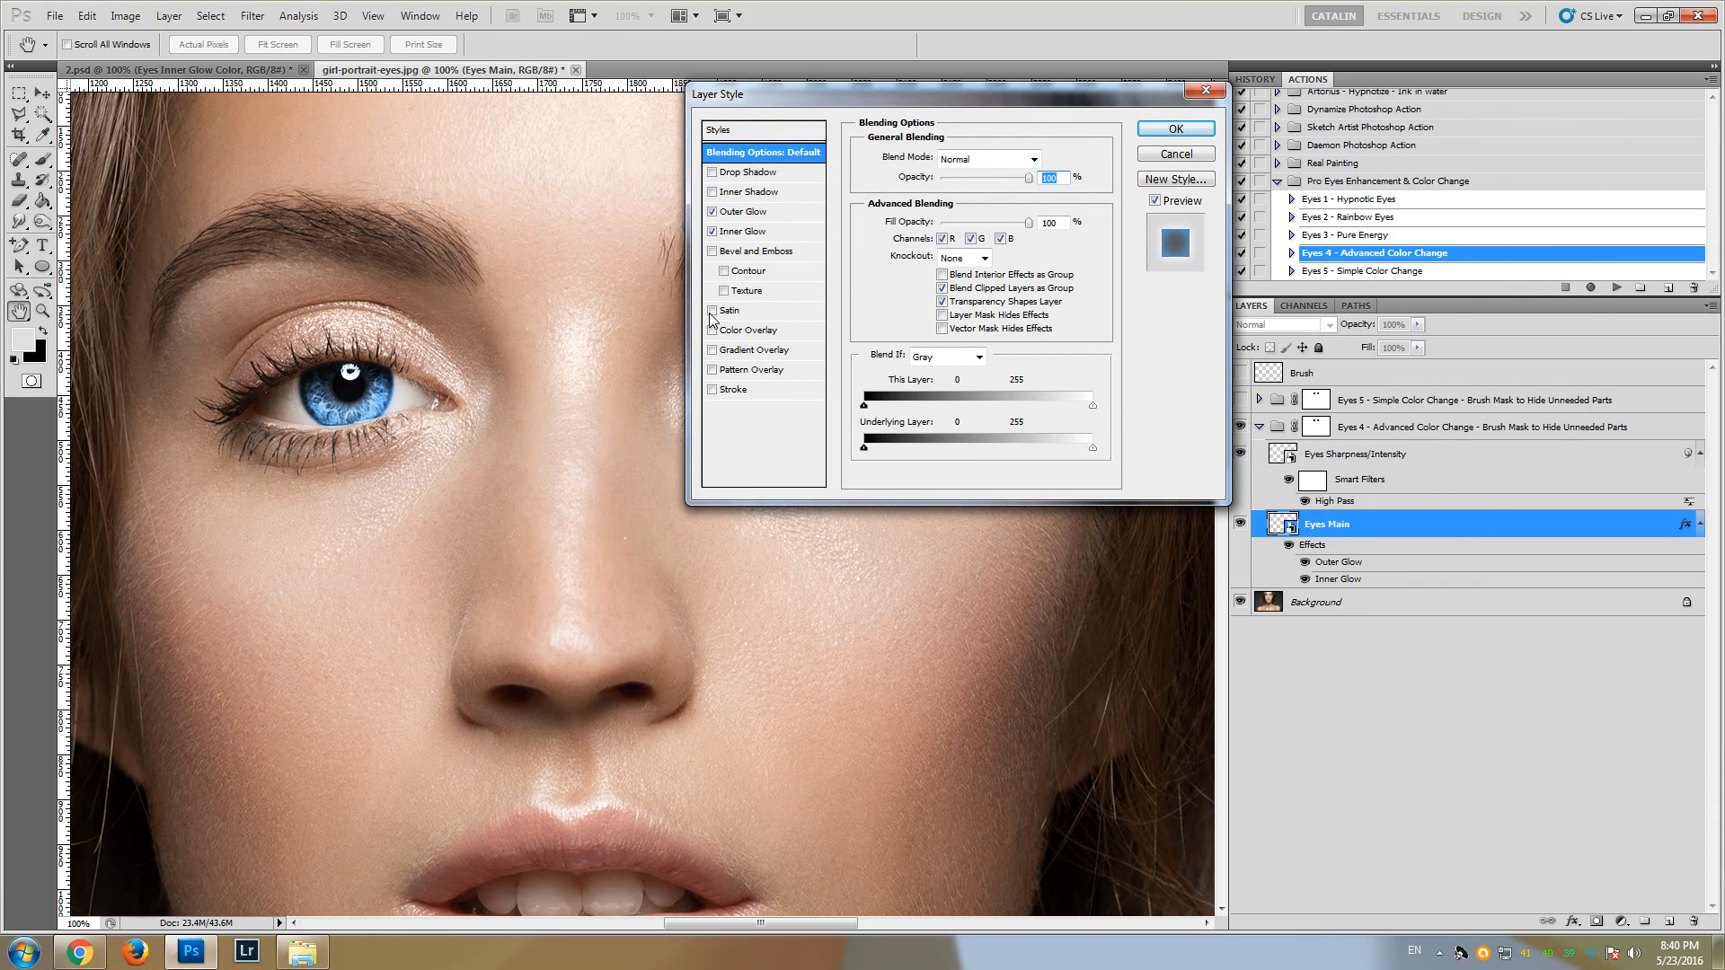
click(755, 214)
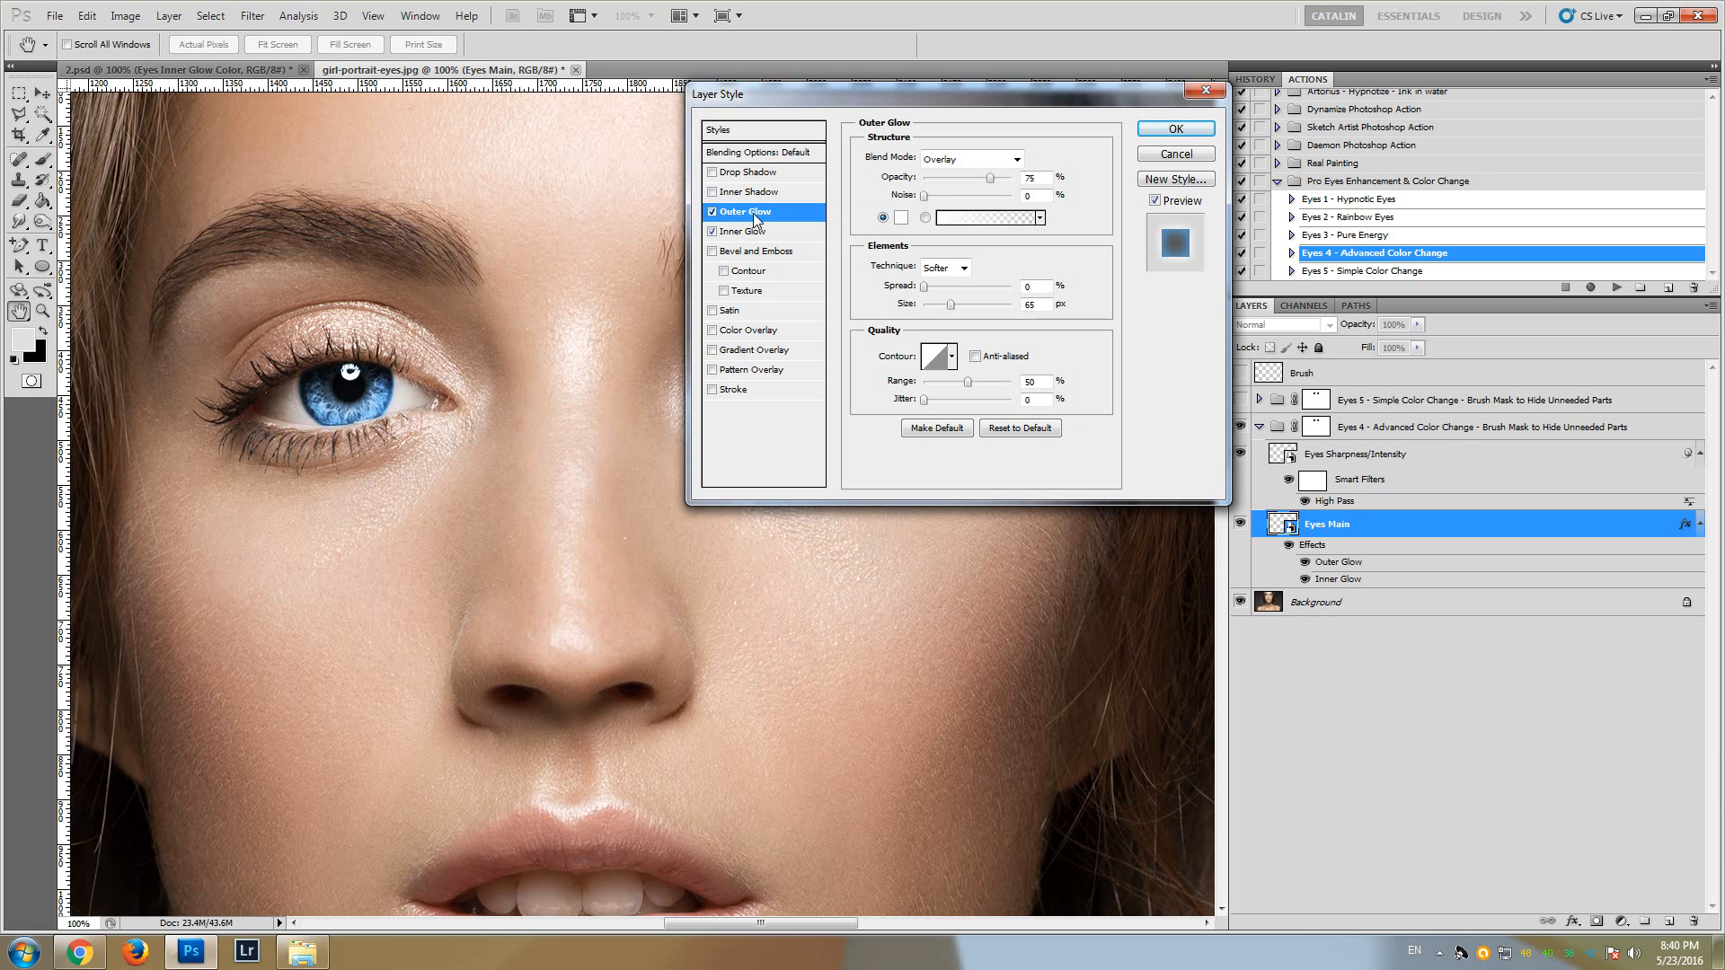
drag(836, 101, 1107, 36)
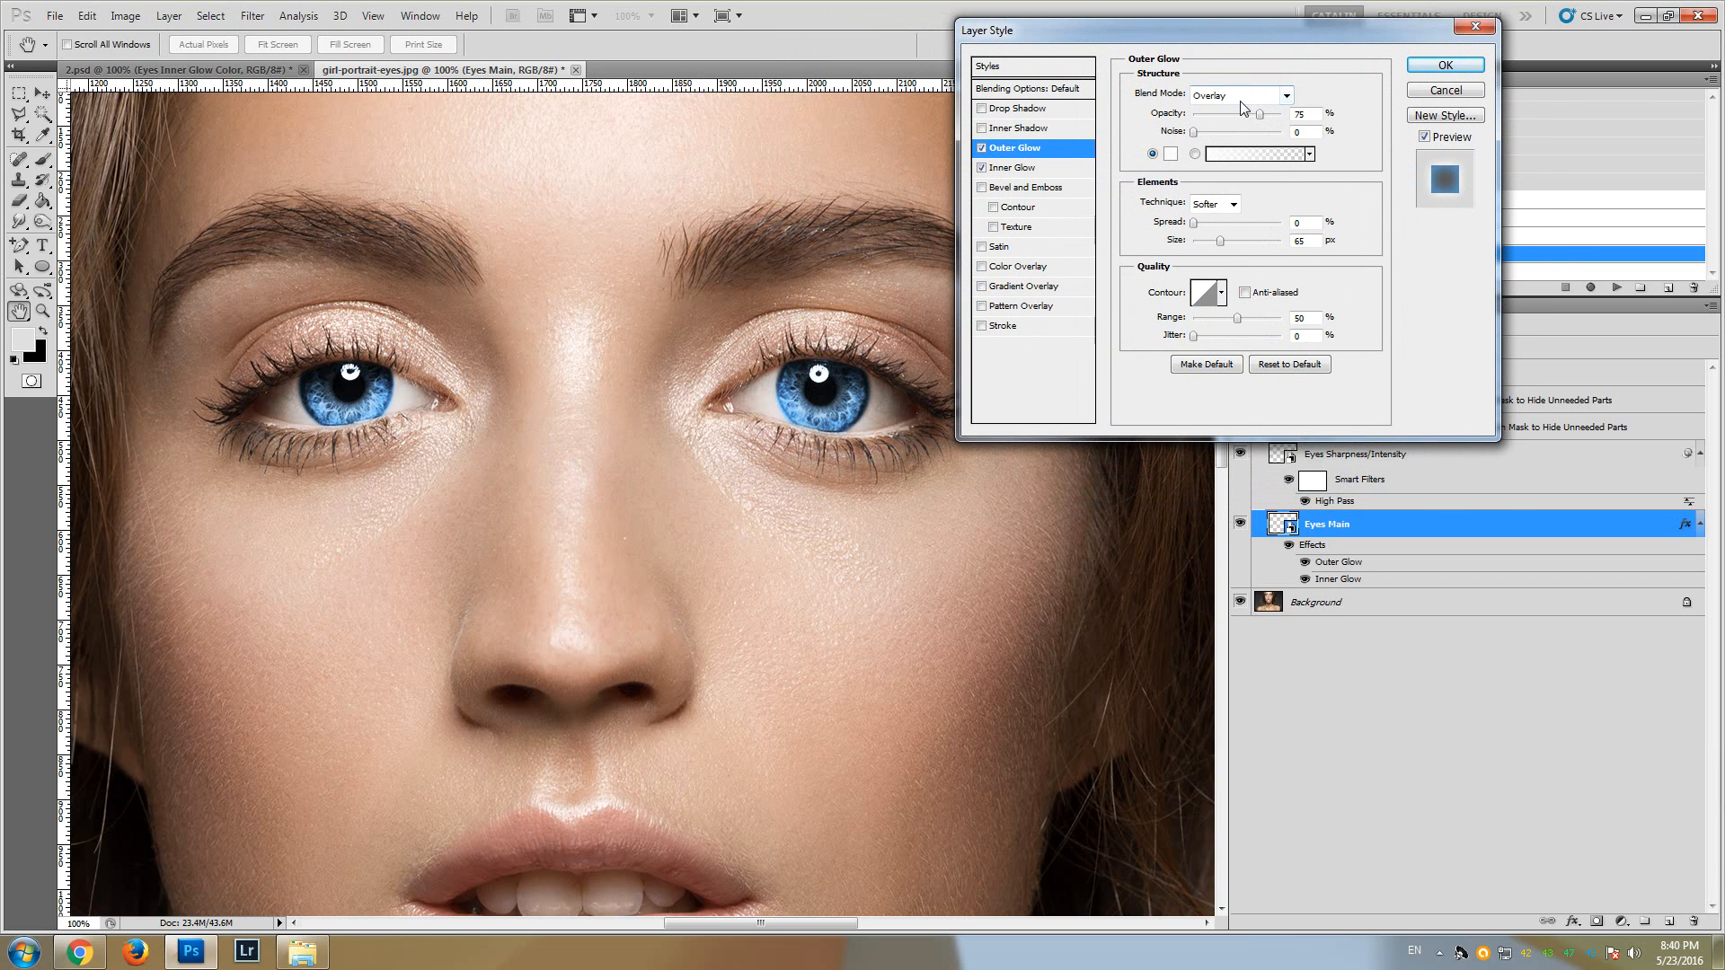
- Compare the eyes with the Eyes Main layer's Outer Glow off and on, leaving the effect enabled
click(982, 148)
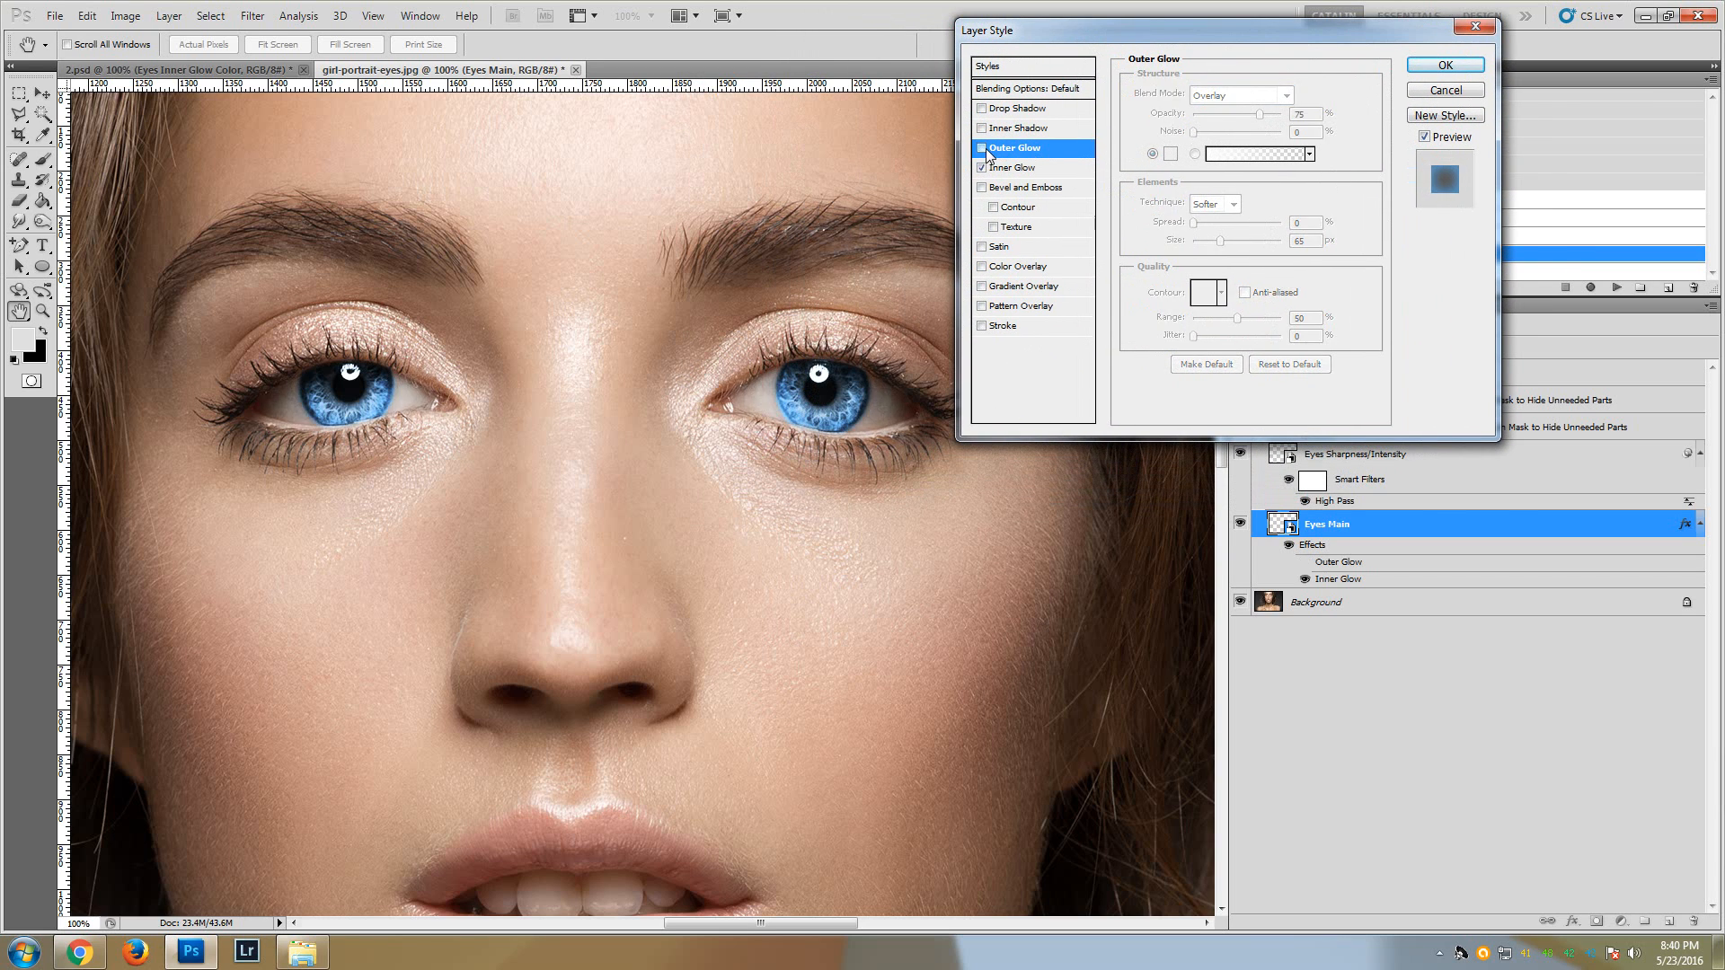
click(983, 148)
click(982, 148)
click(982, 148)
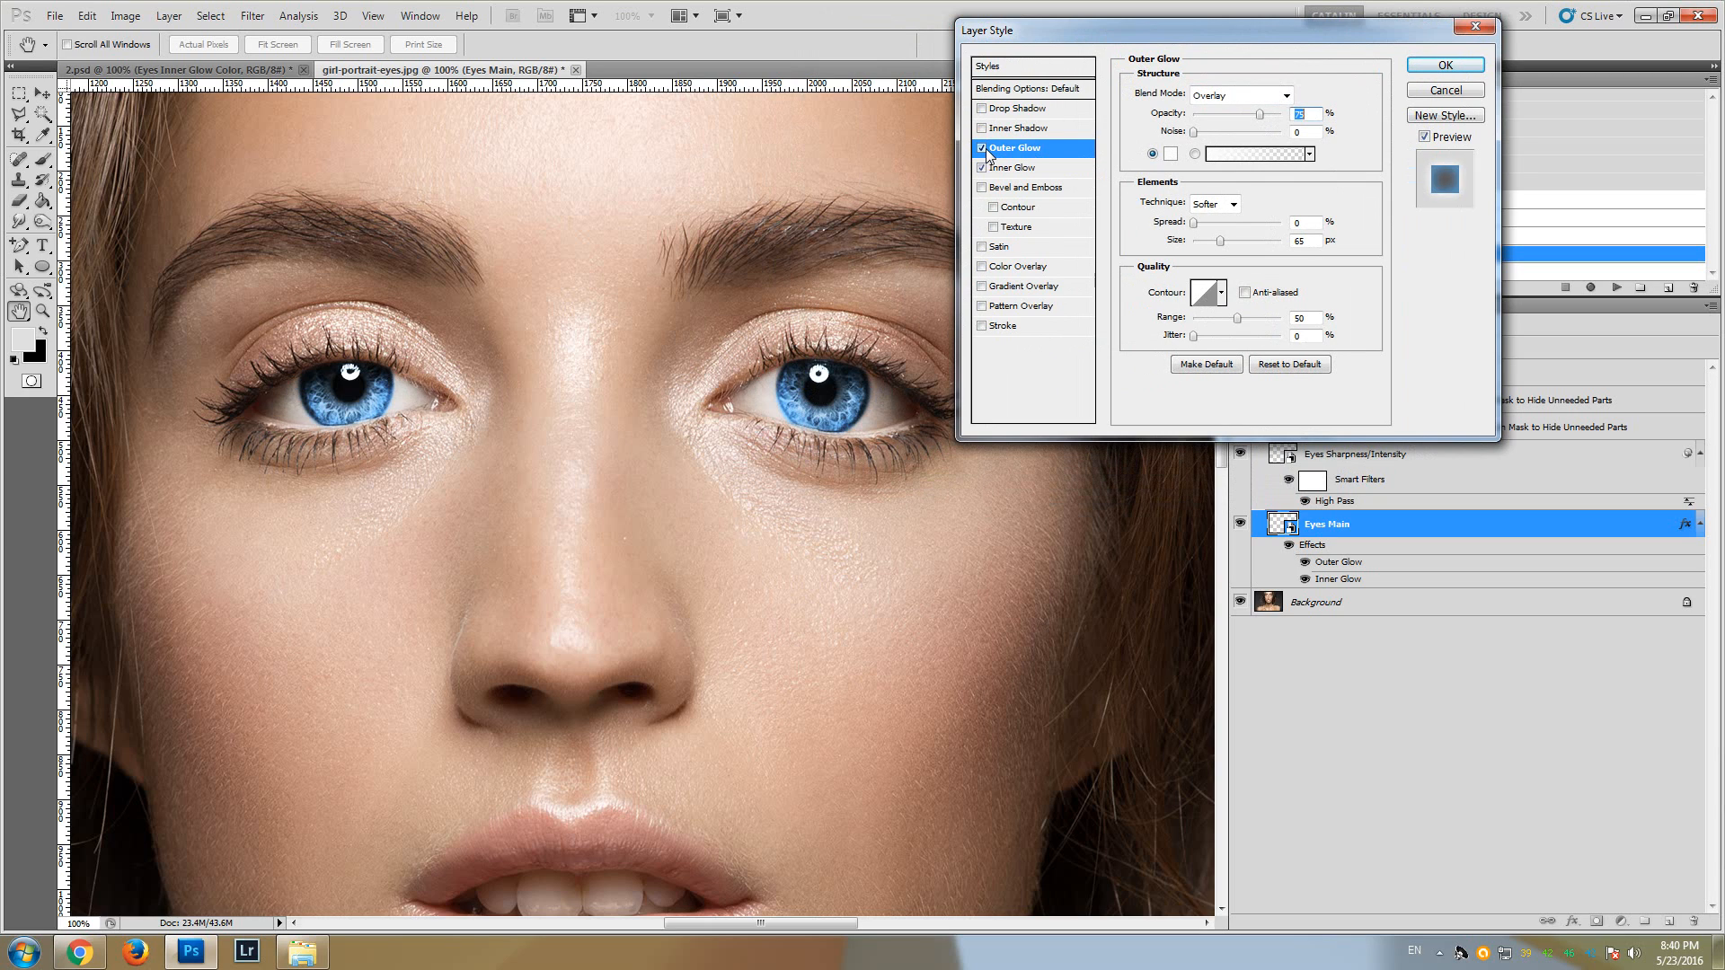
click(982, 148)
click(983, 148)
click(983, 149)
click(982, 149)
click(982, 149)
click(983, 149)
click(982, 150)
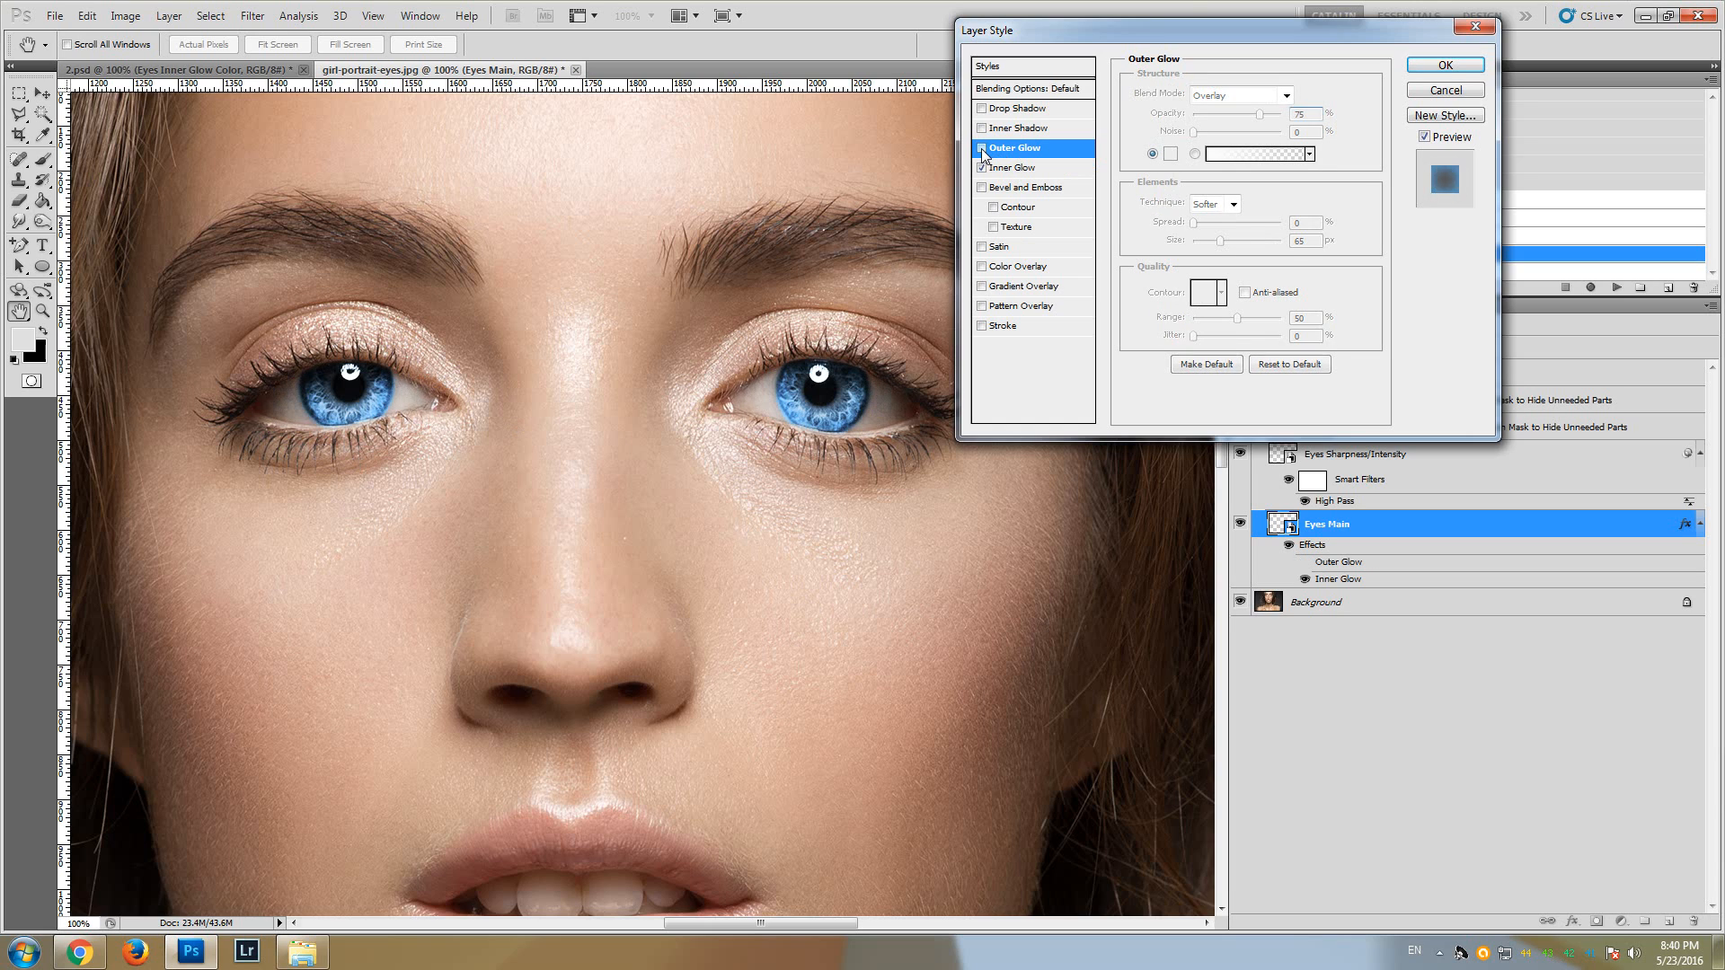
click(983, 149)
click(983, 149)
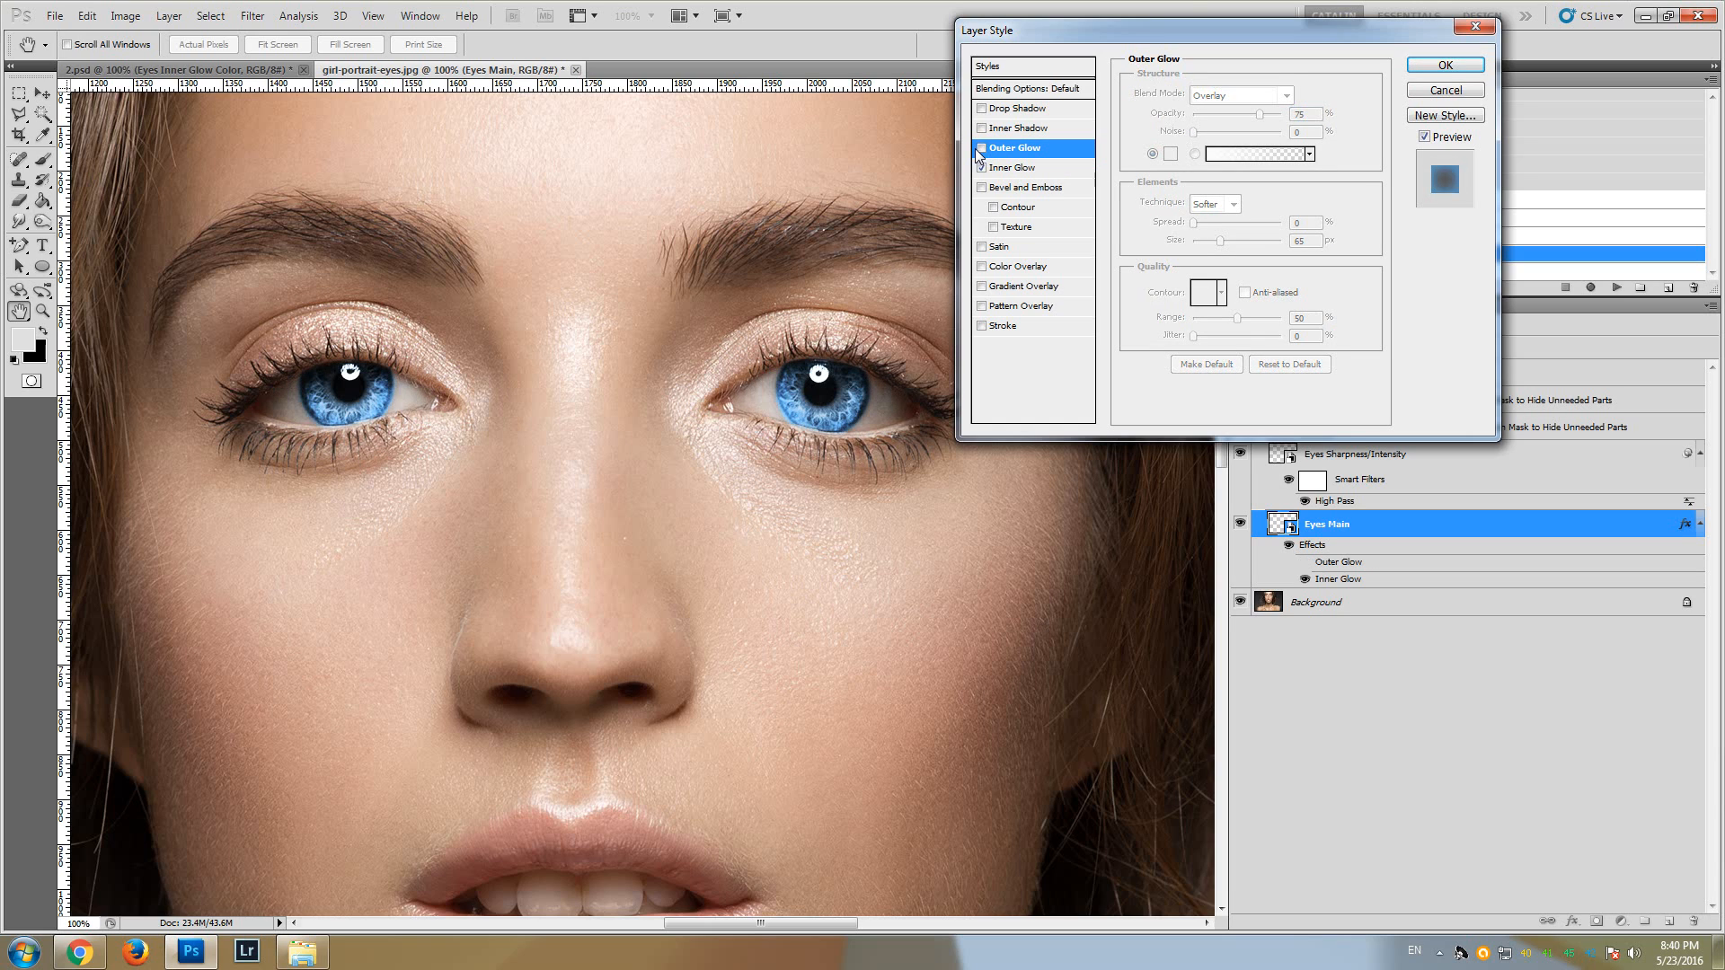
click(983, 150)
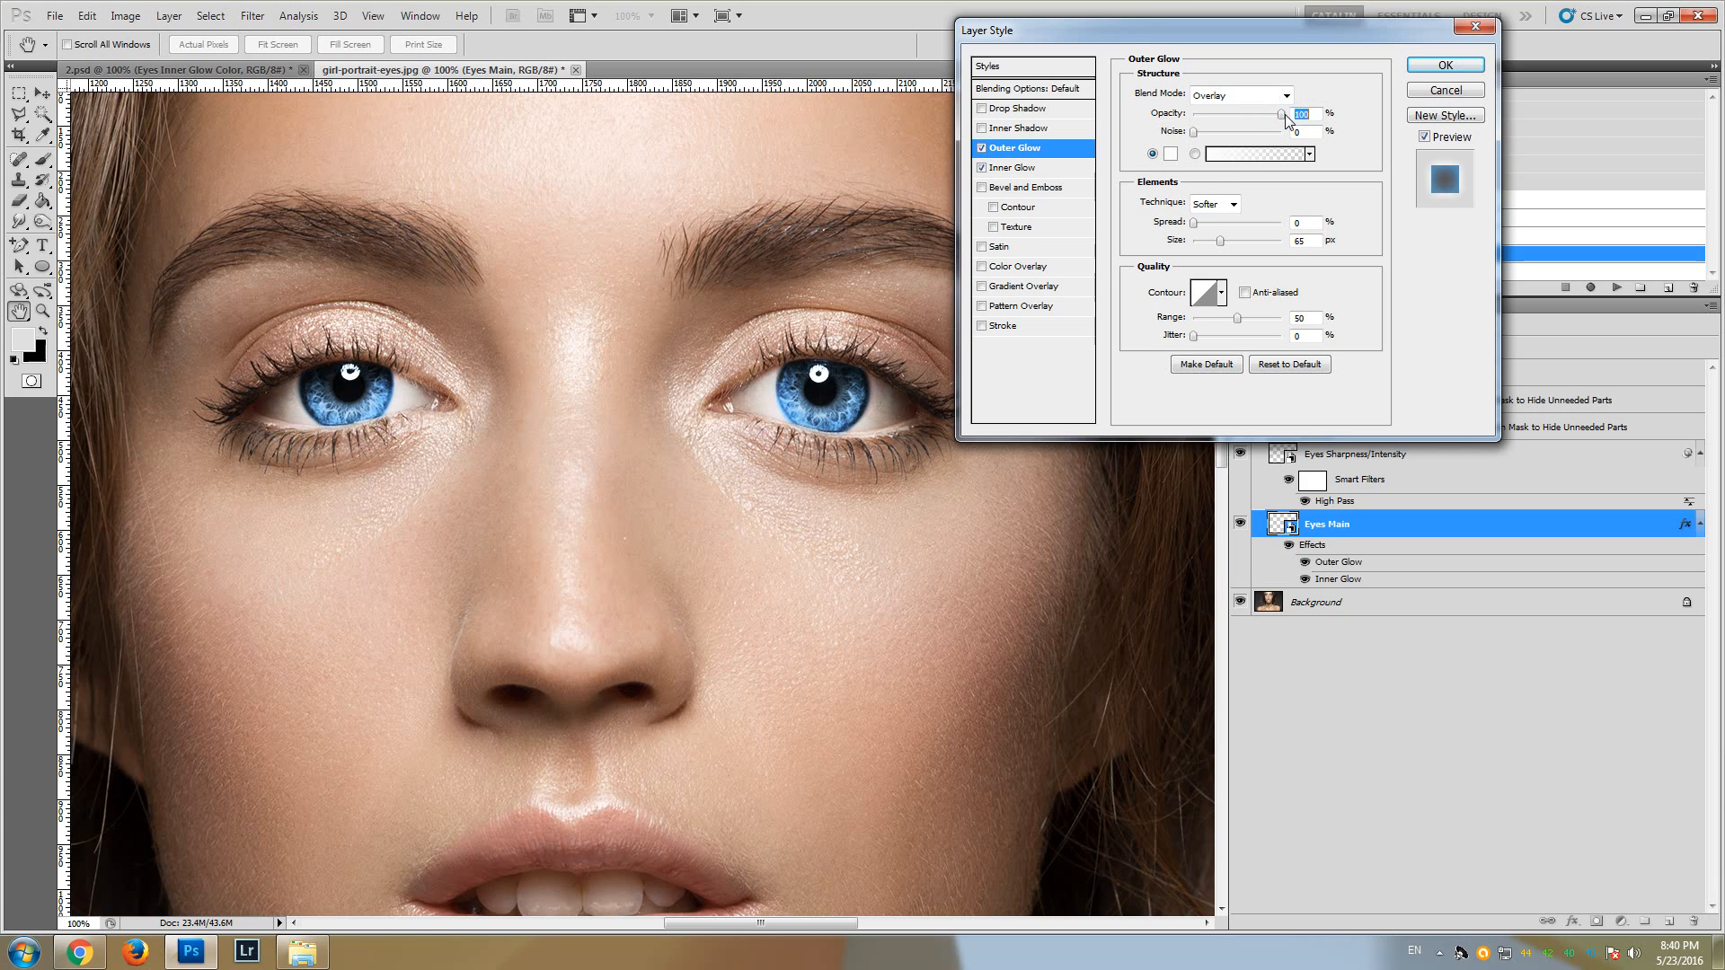
- Set the Outer Glow opacity to 79% and increase its size slightly
drag(1267, 121, 1259, 117)
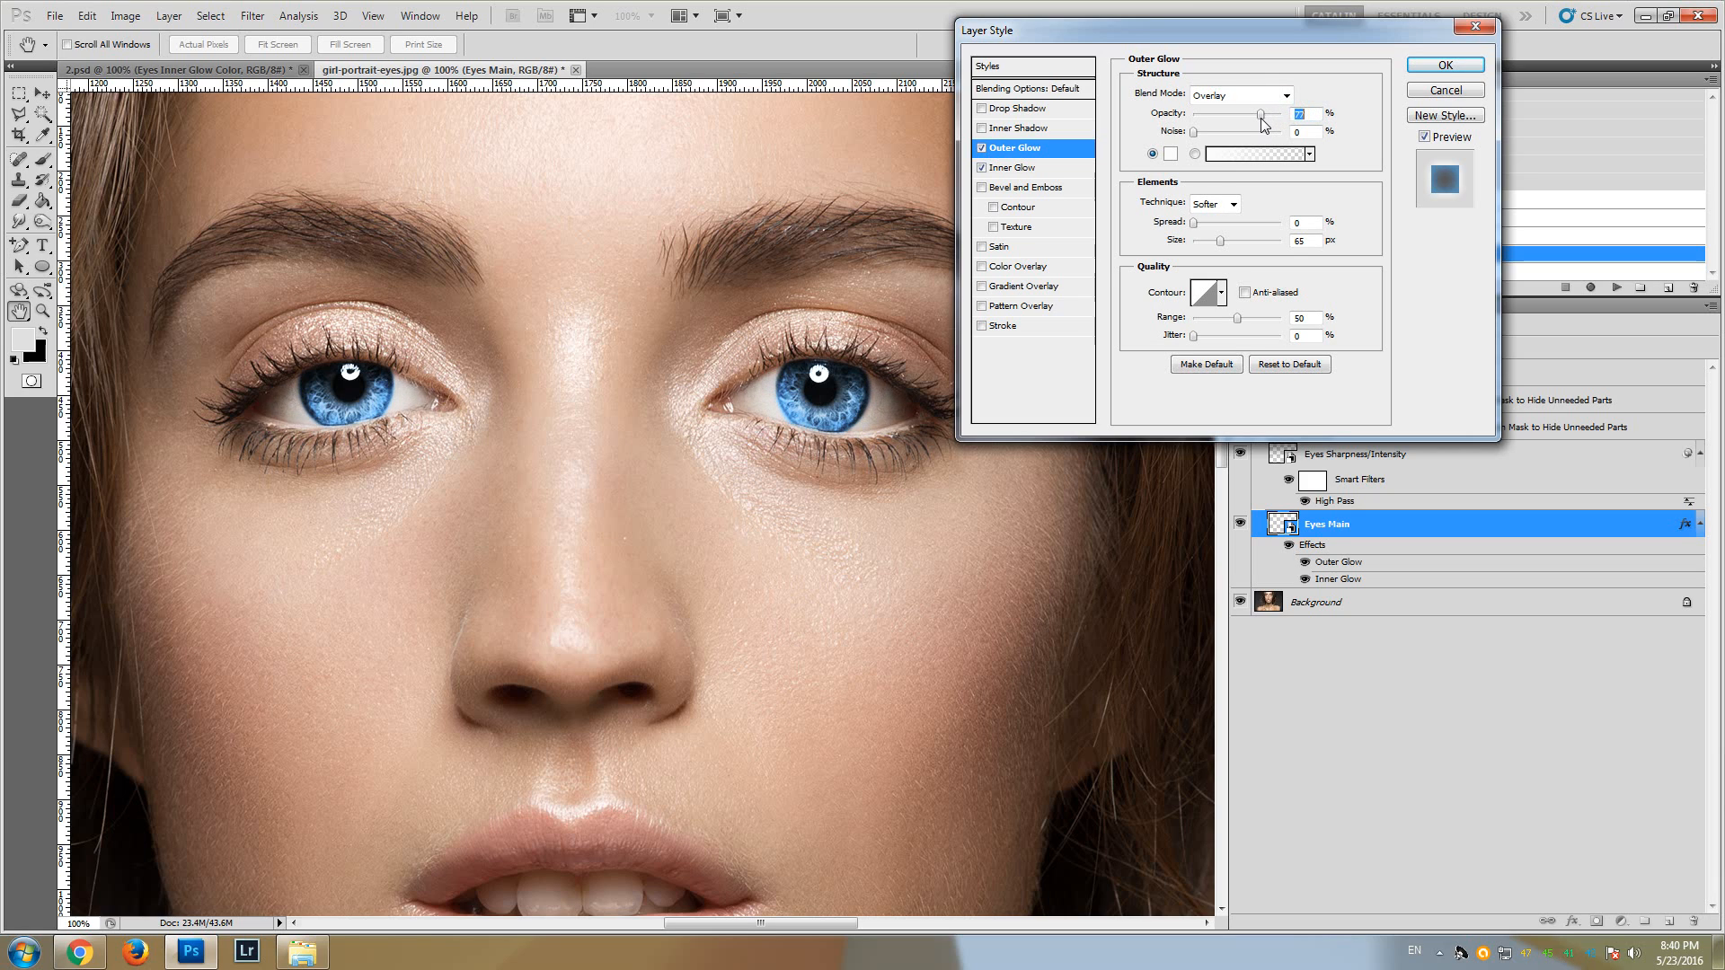
mouse_move(1220, 243)
mouse_down()
mouse_move(1204, 245)
mouse_move(1228, 245)
mouse_up()
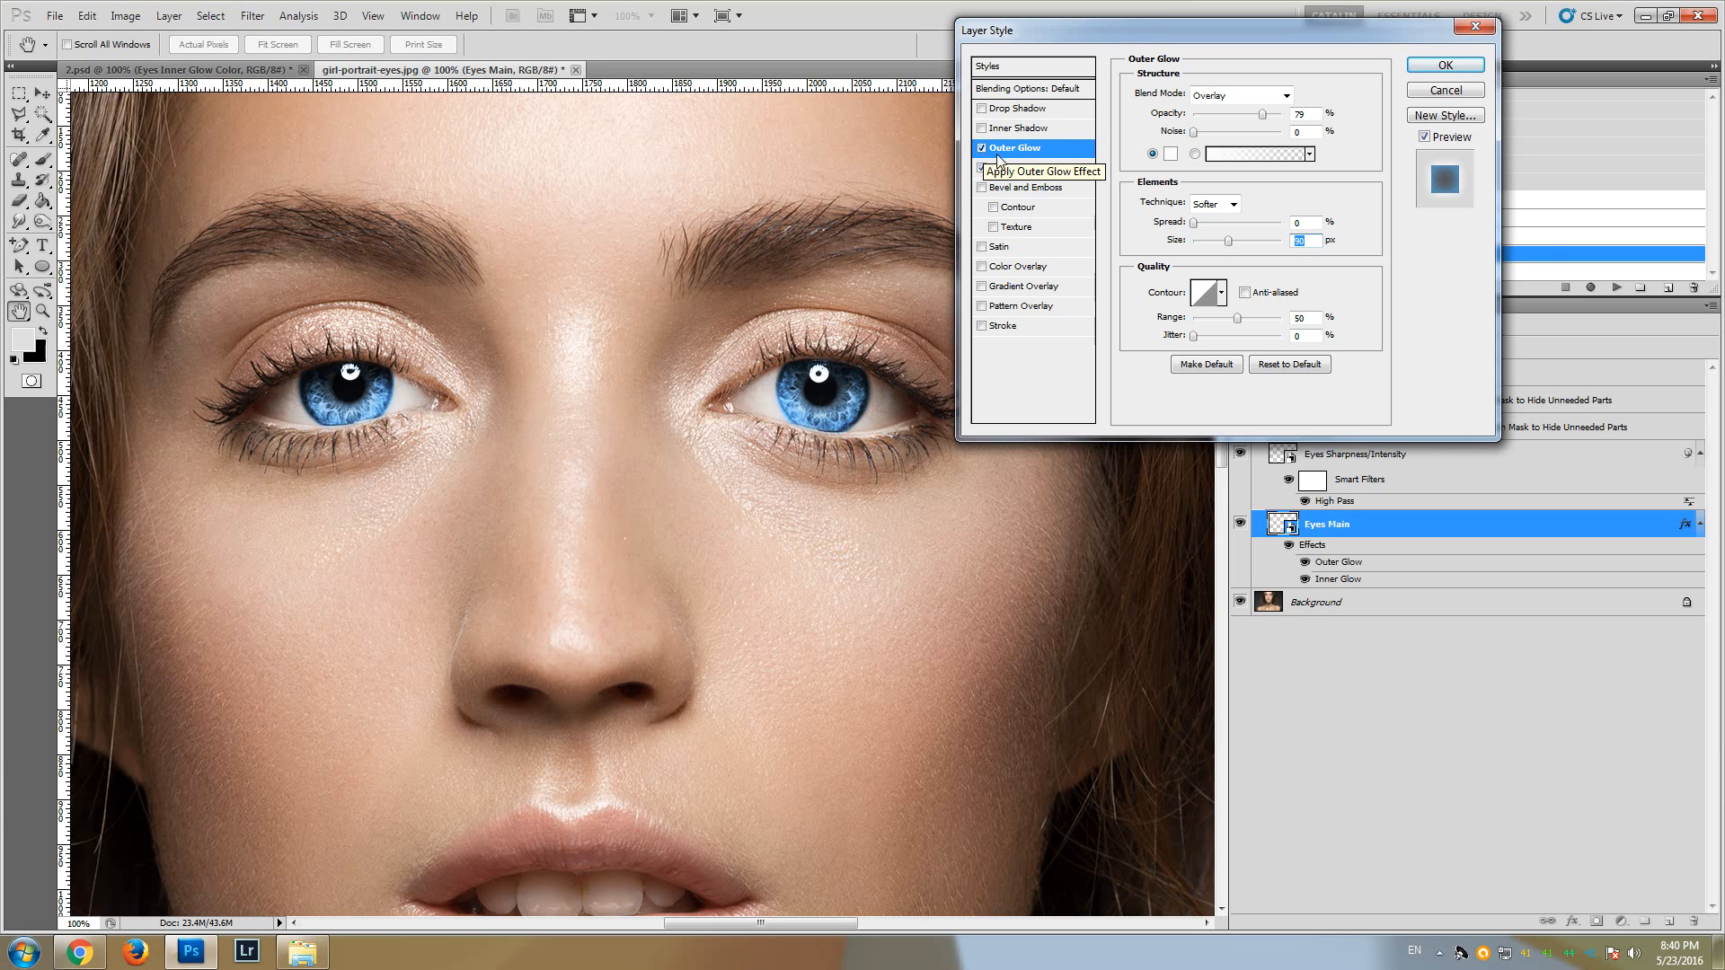
drag(1025, 41, 1068, 62)
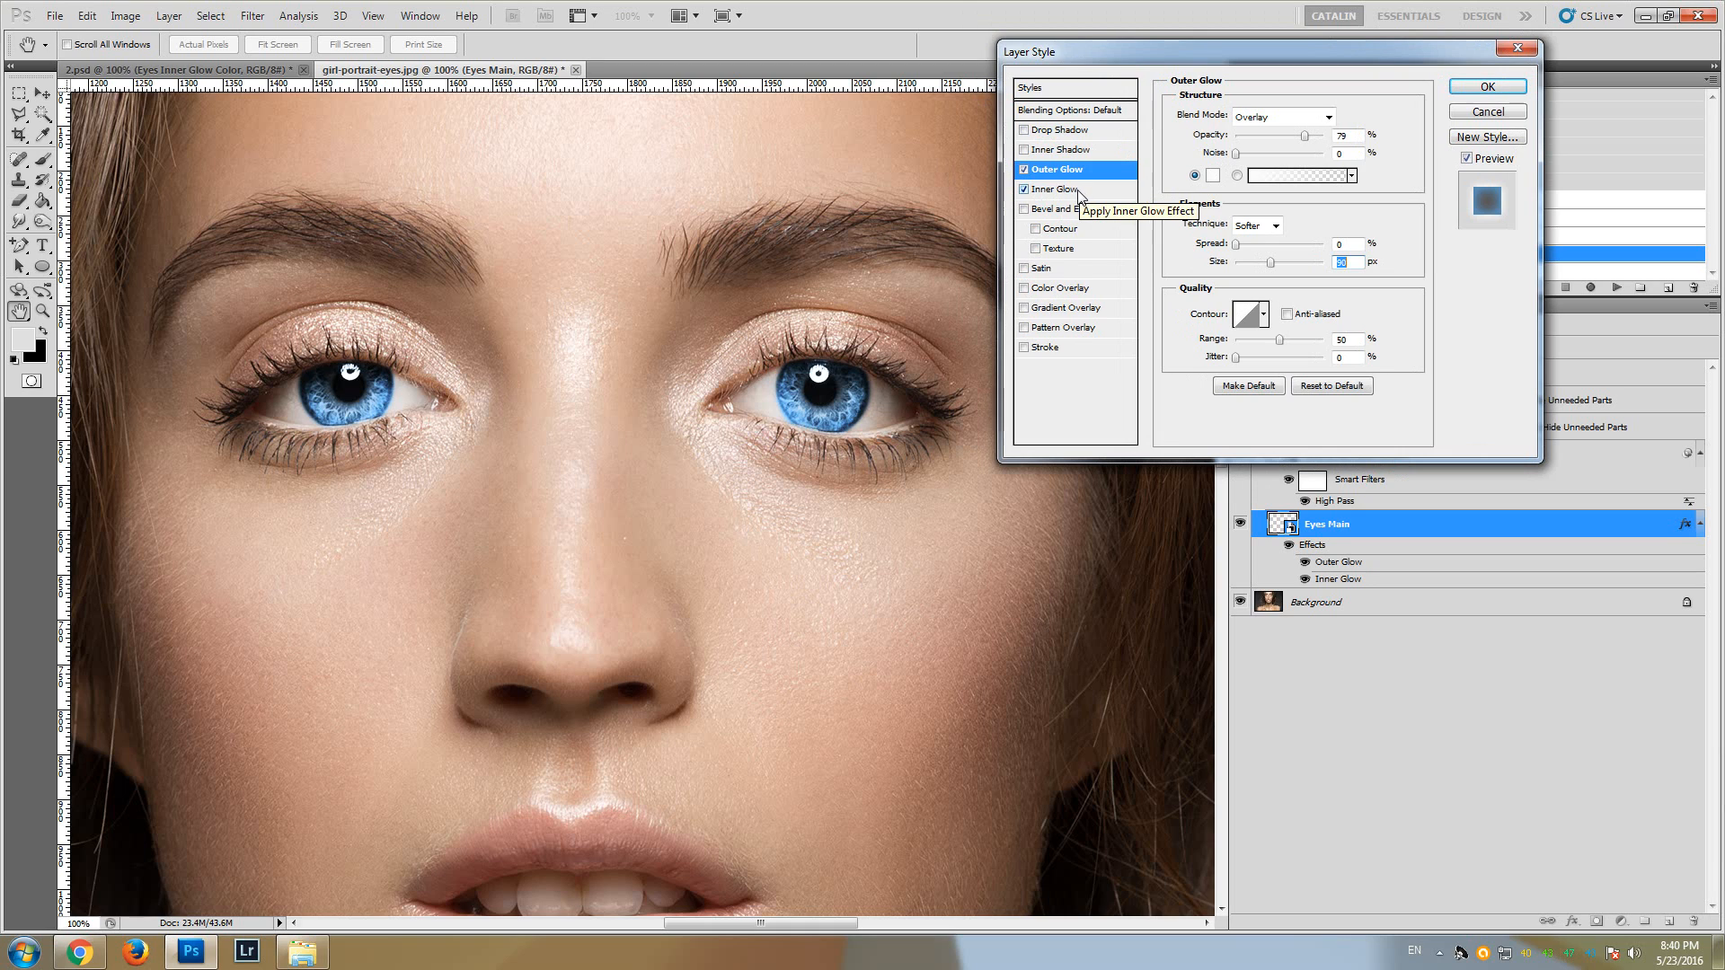
- Open the Inner Glow settings and compare the iris color with the effect off and on, leaving it enabled
click(1072, 192)
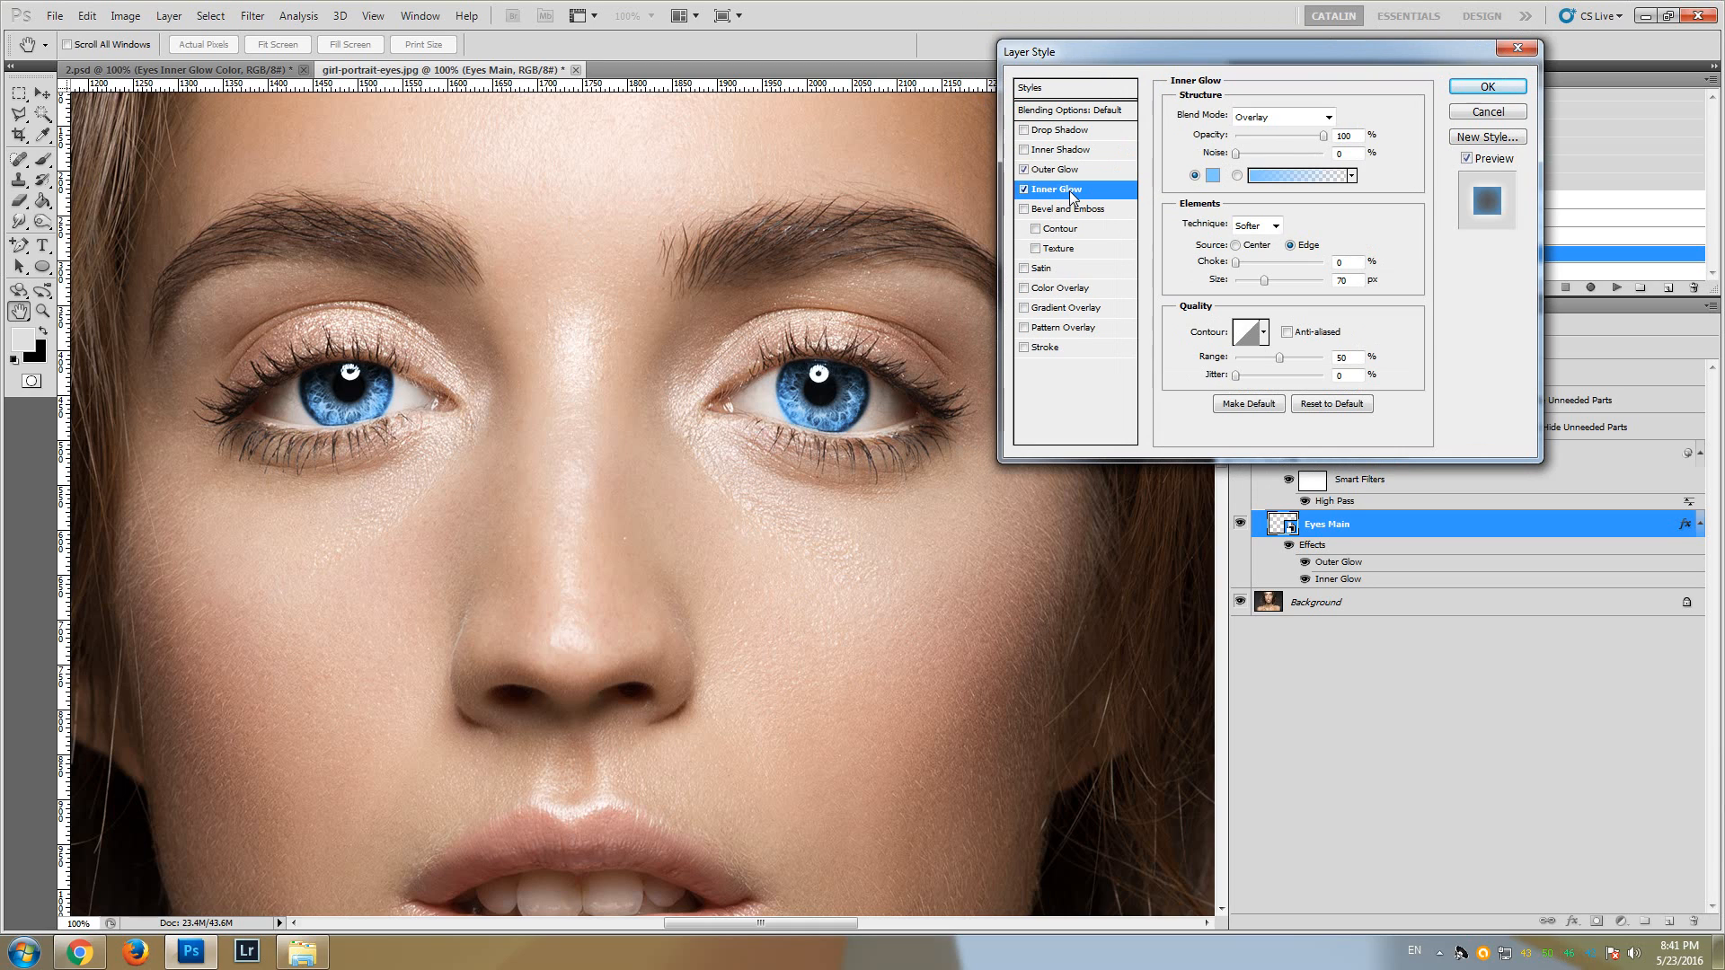
click(1024, 189)
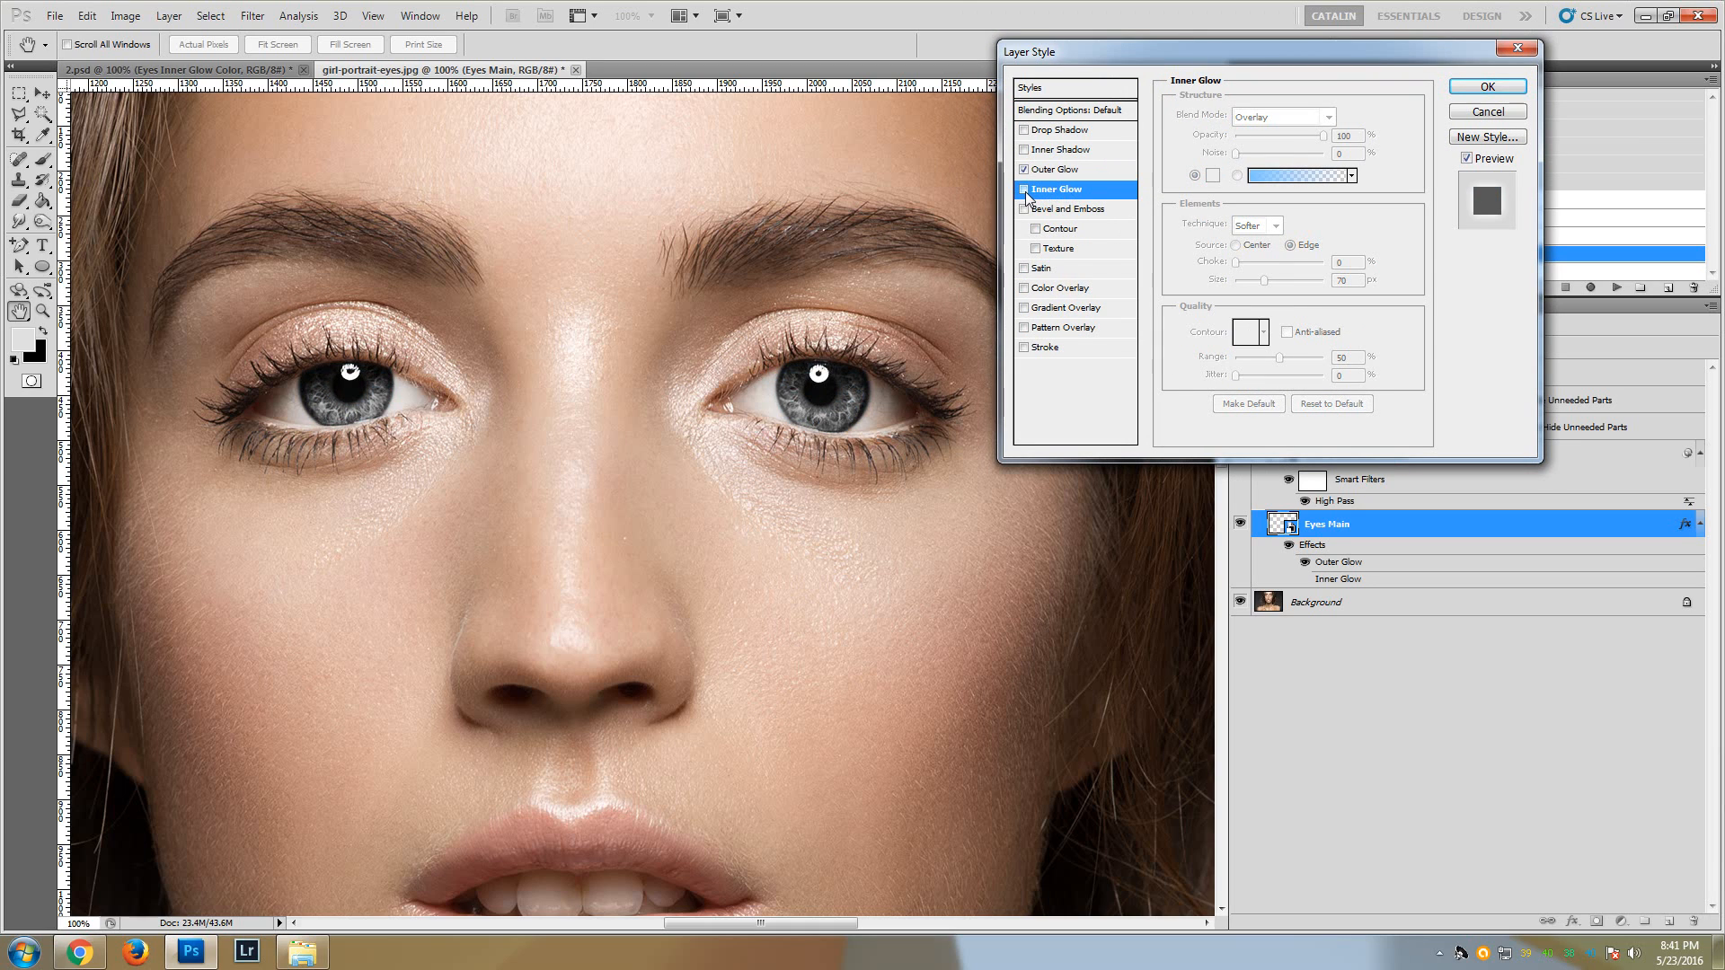
click(1024, 190)
click(1025, 190)
click(1025, 190)
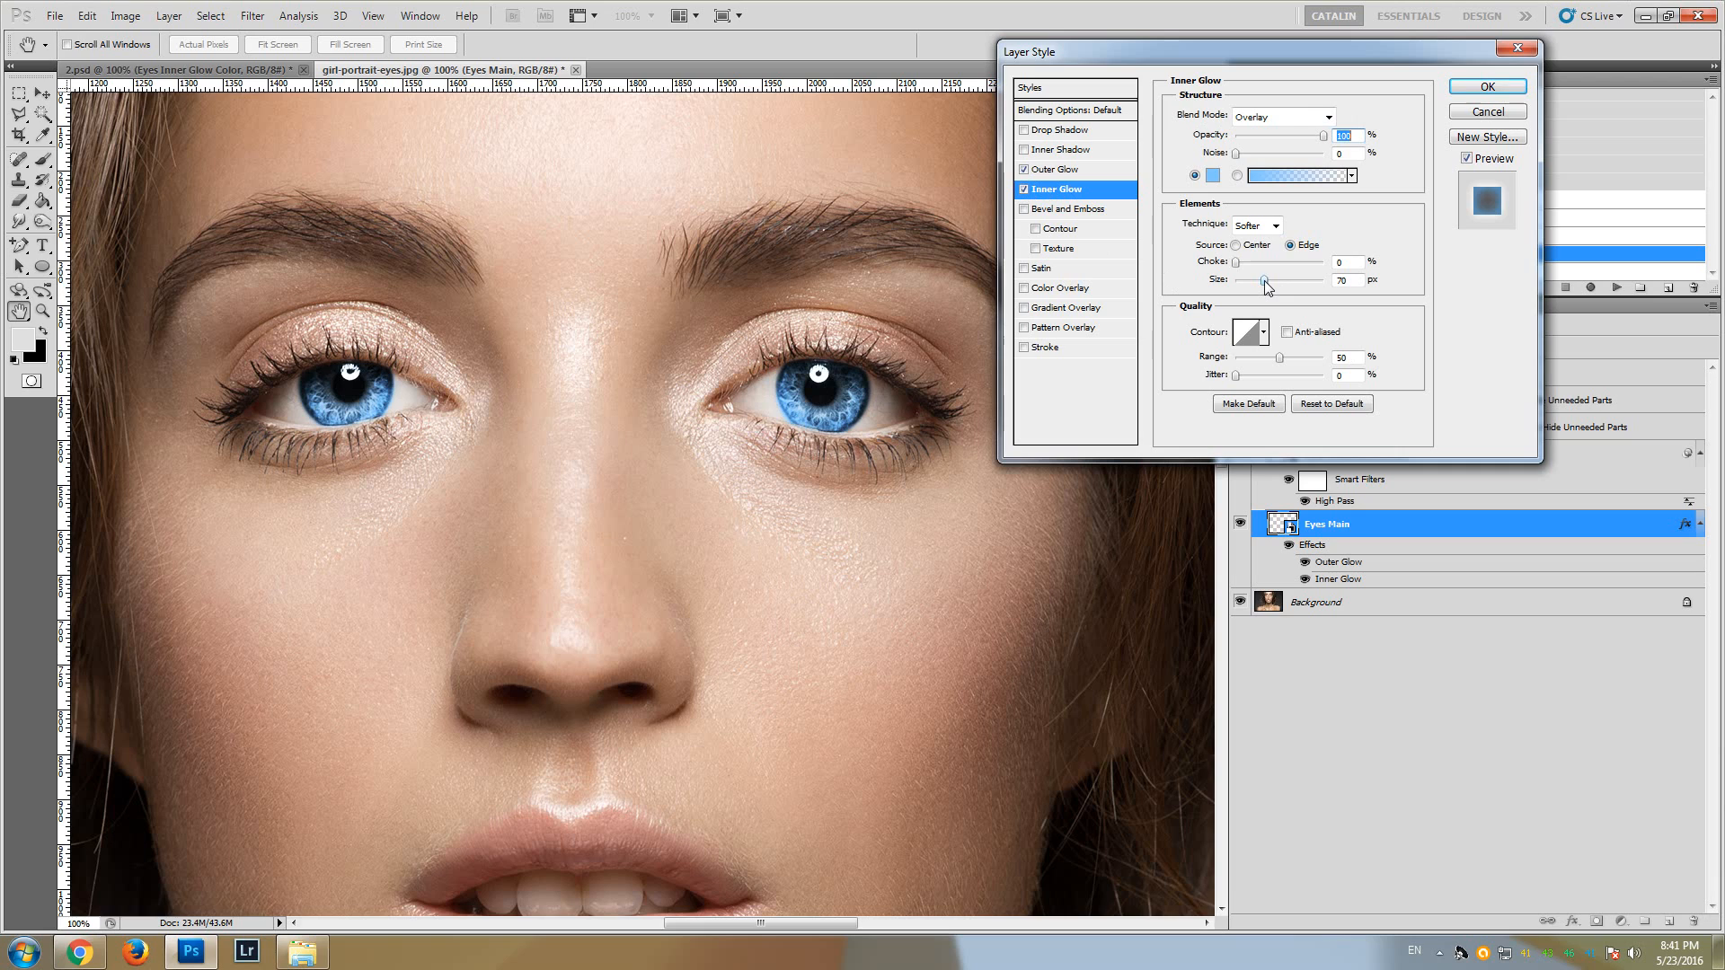
- Try the Inner Glow with Center as its source and a reduced size of 35 px, and return the source to Edge
mouse_move(1265, 281)
mouse_down()
mouse_move(1237, 284)
mouse_move(1265, 286)
mouse_up()
click(1237, 245)
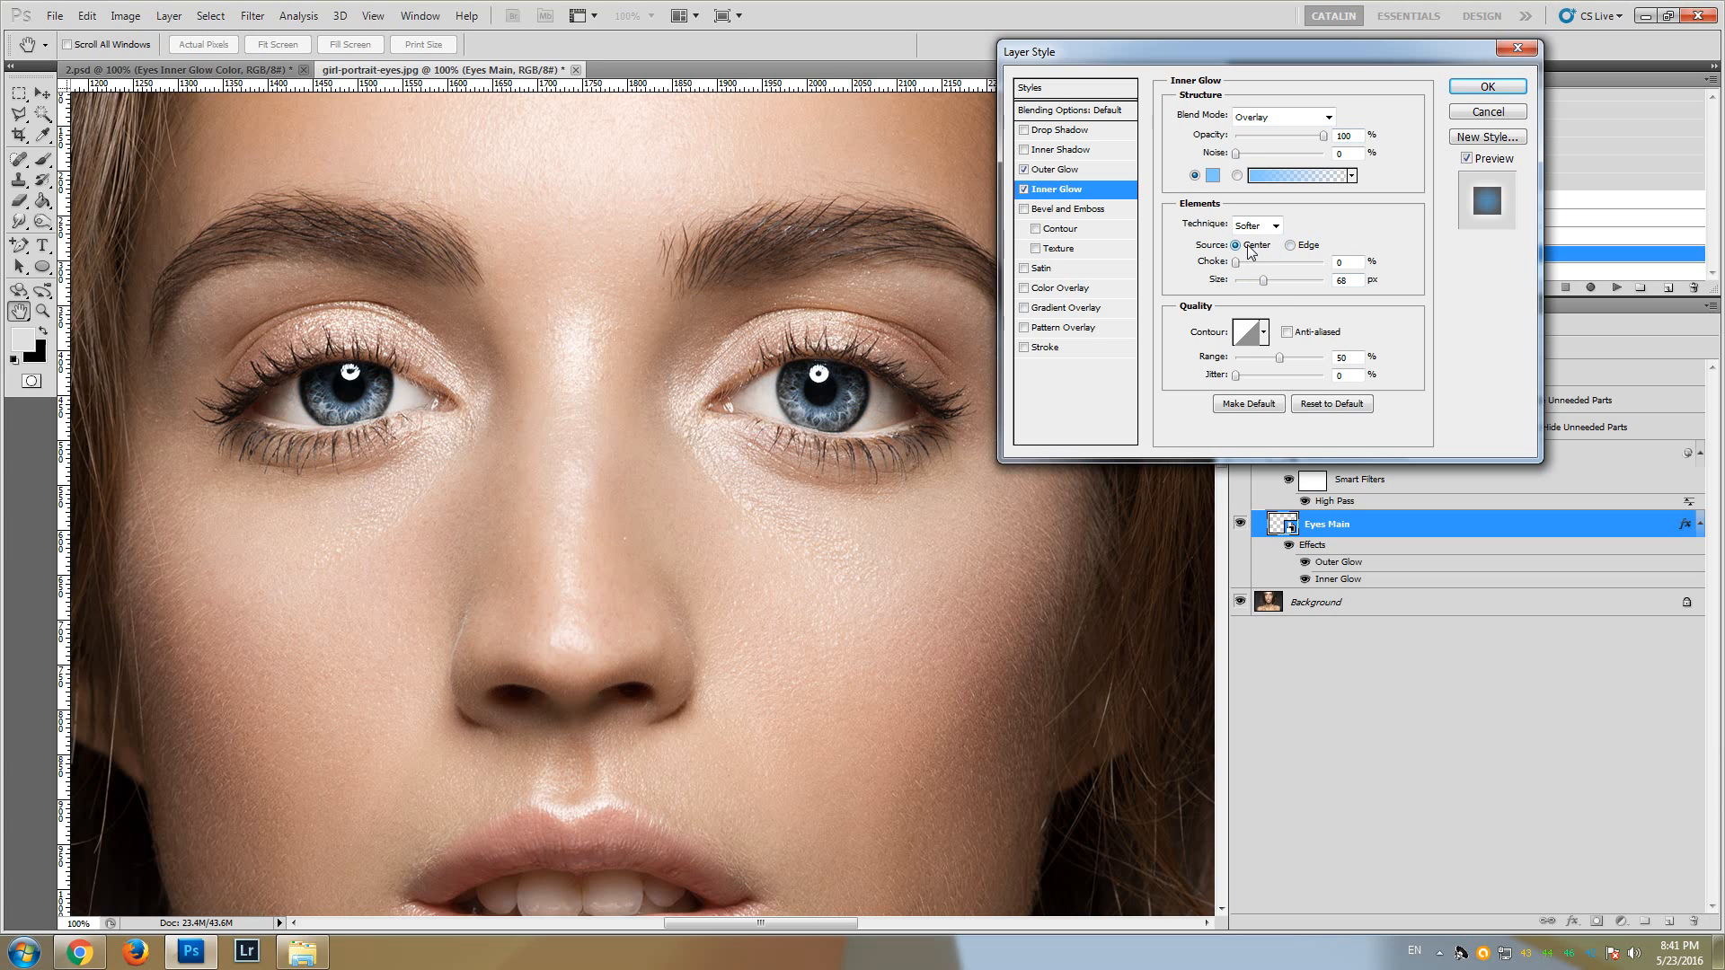
click(1264, 286)
mouse_move(1271, 283)
mouse_down()
mouse_move(1247, 284)
mouse_move(1261, 285)
mouse_up()
drag(1273, 284, 1255, 284)
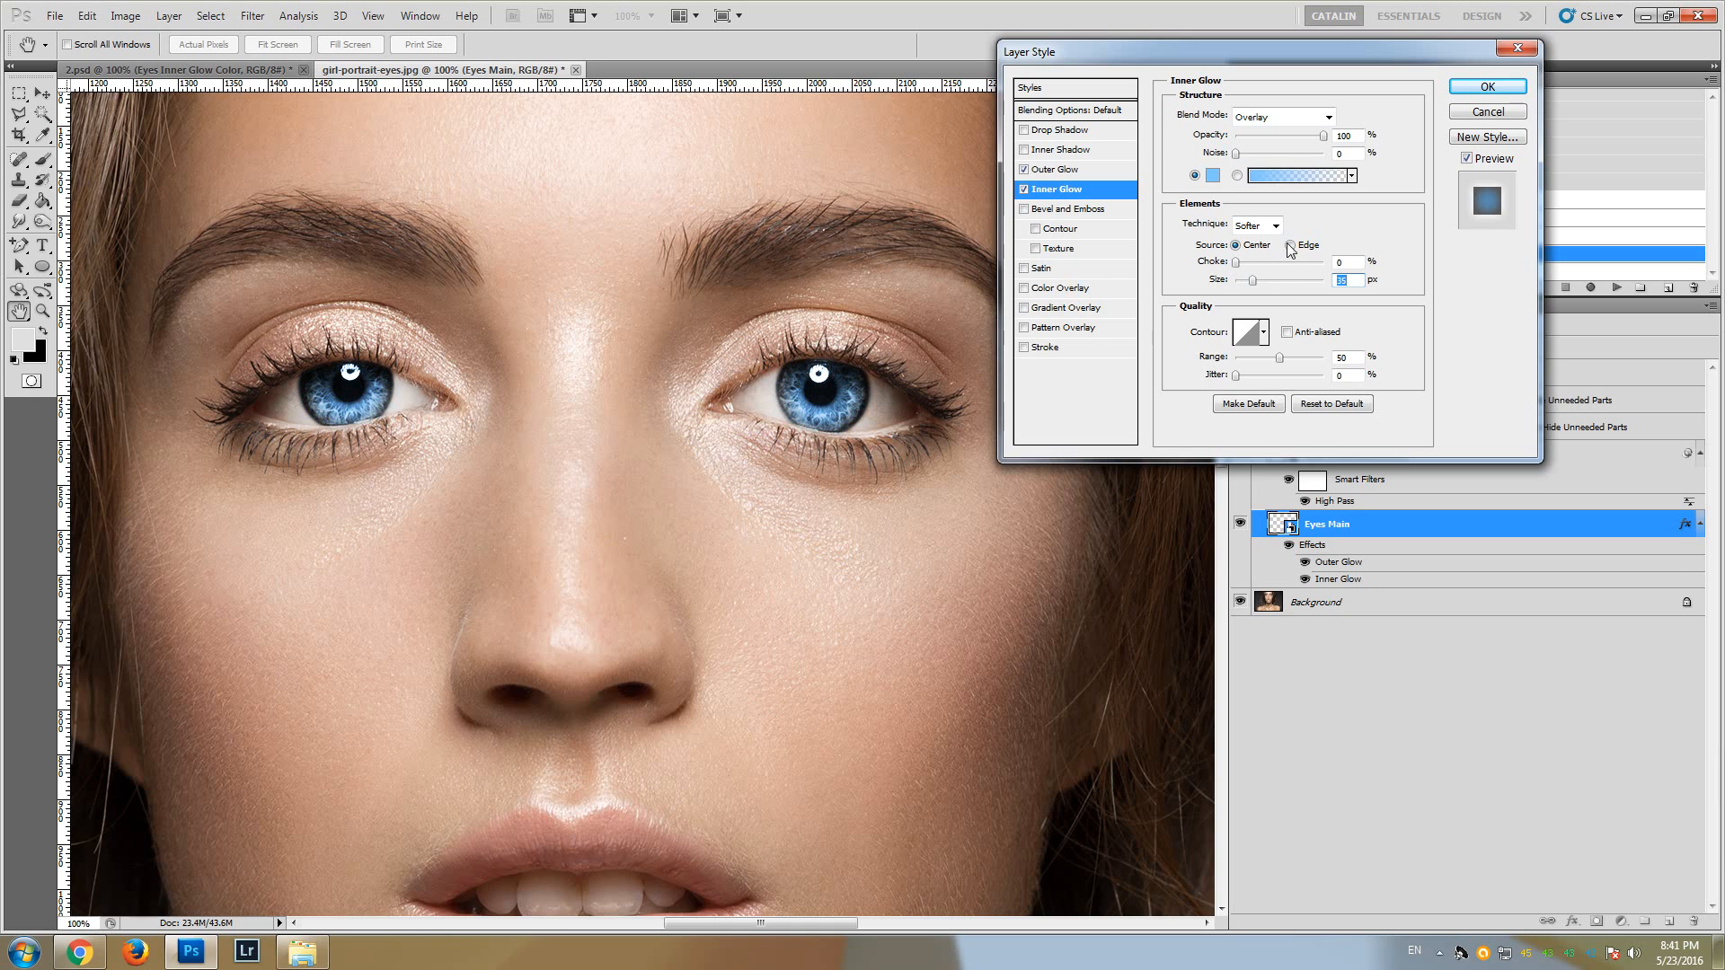
click(1291, 245)
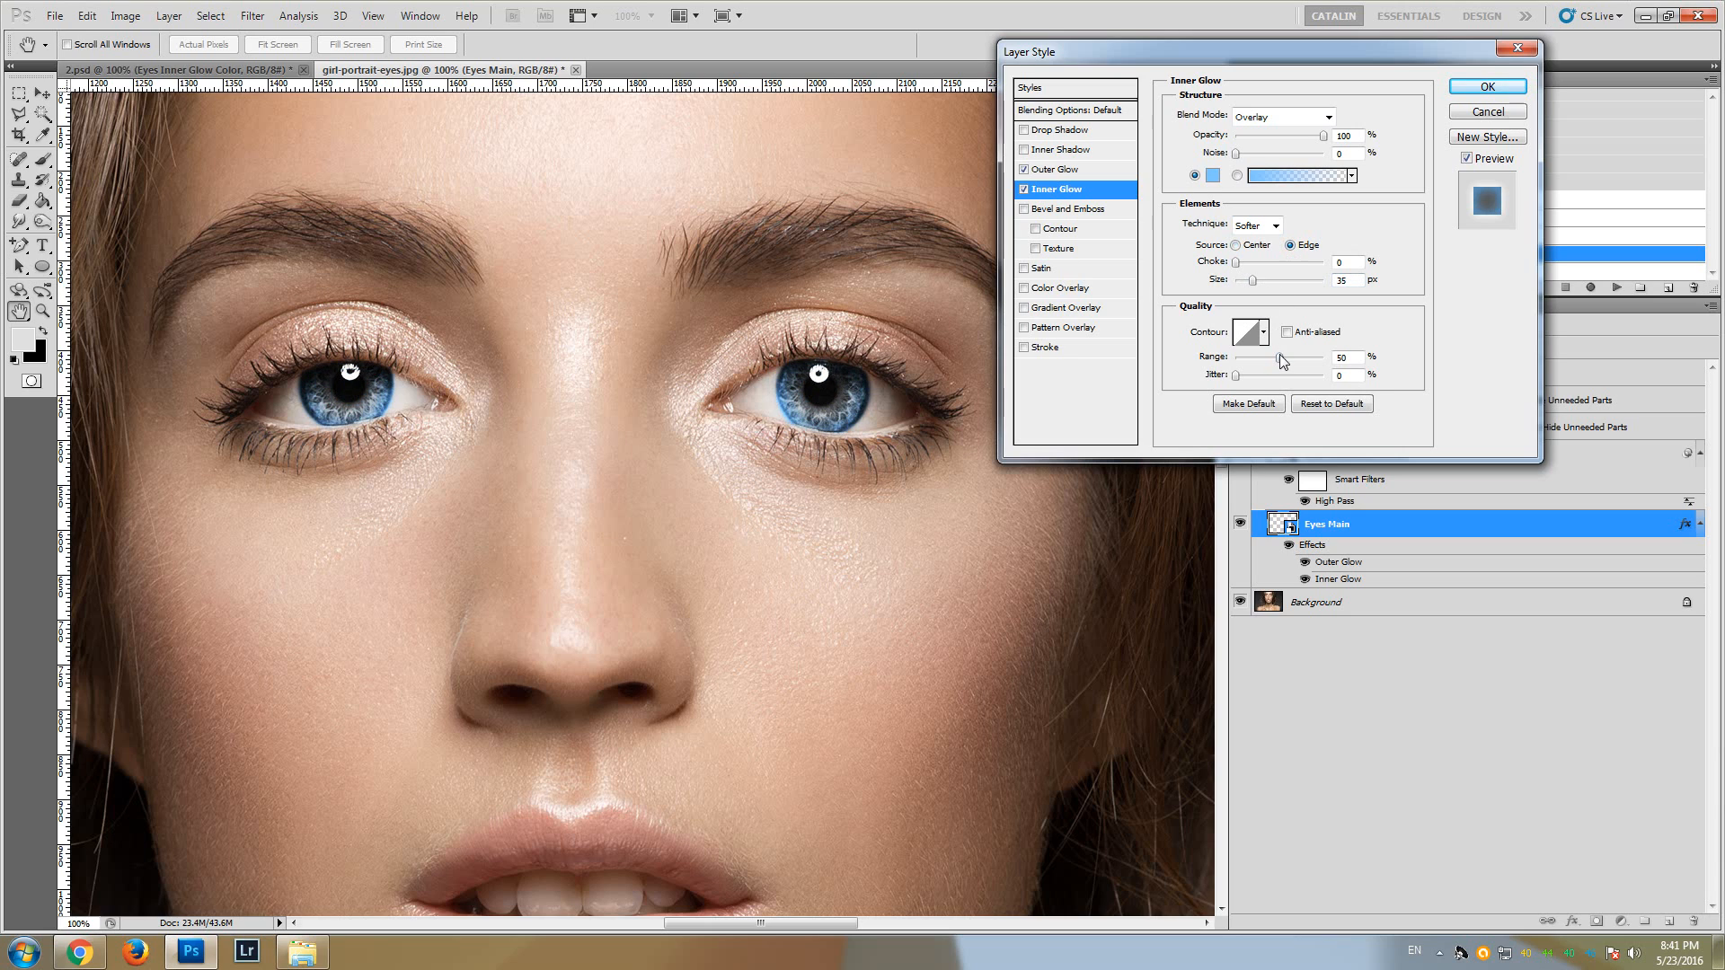
- Try an Inner Glow range of 2% with a 24 px size, and settle on a 48% range with a larger size
drag(1280, 360, 1235, 350)
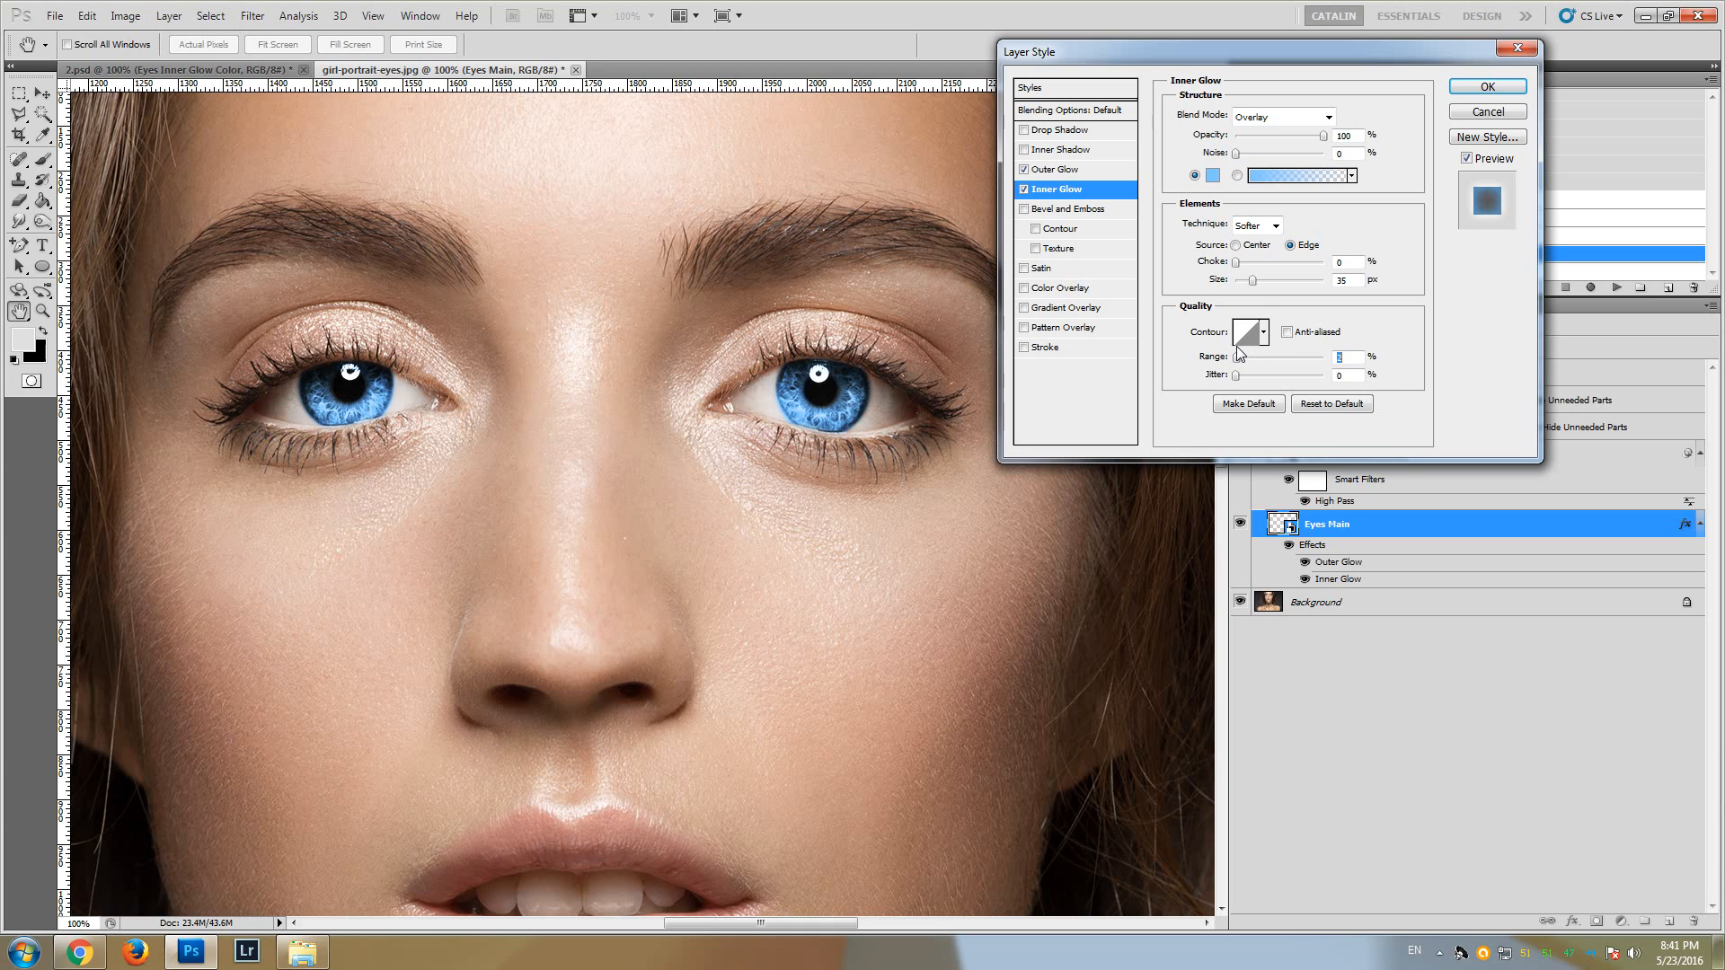
drag(1251, 280, 1249, 281)
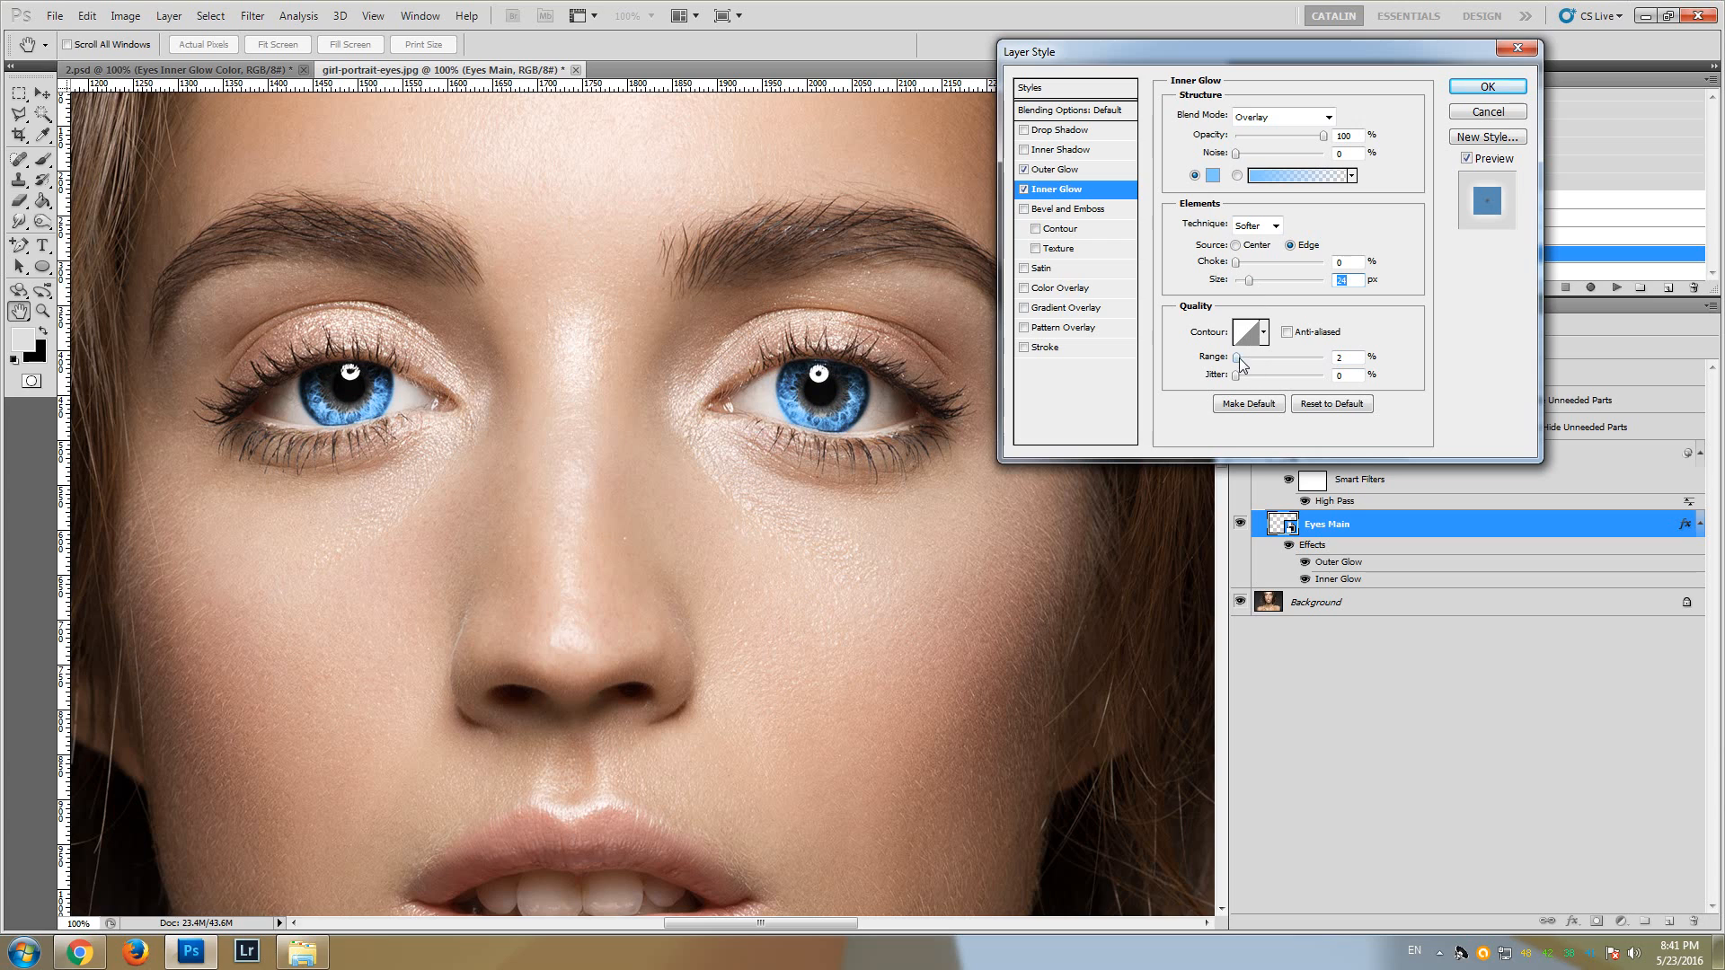
drag(1239, 357, 1278, 359)
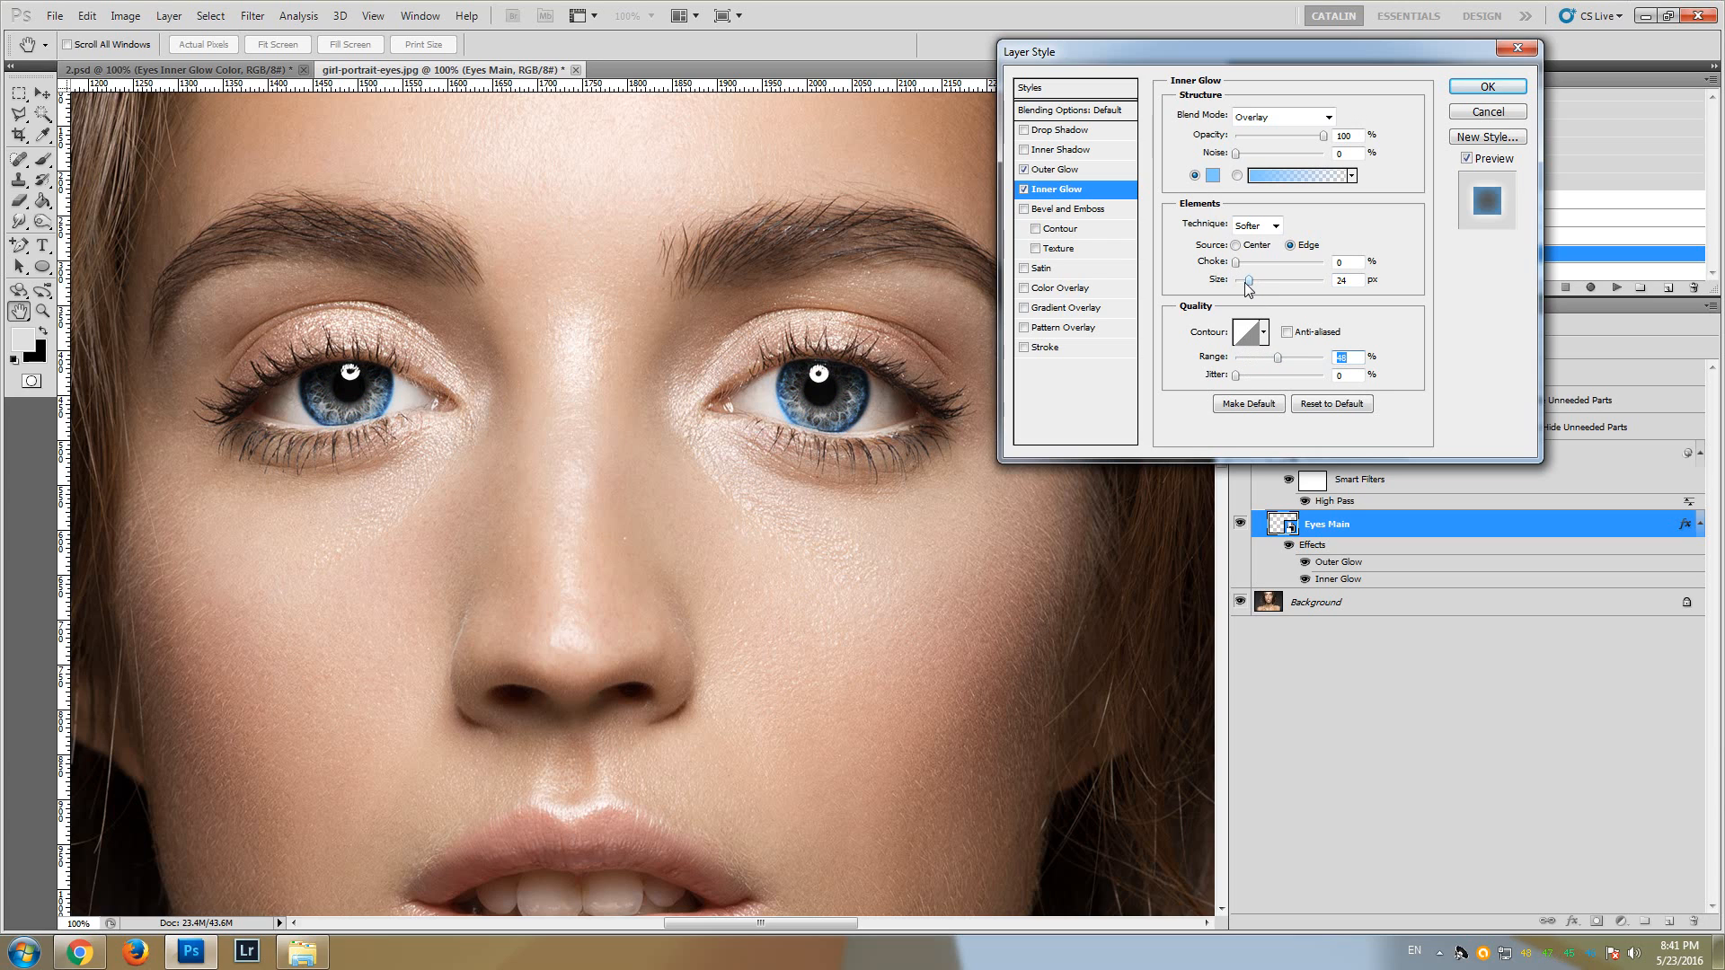
drag(1249, 280, 1264, 280)
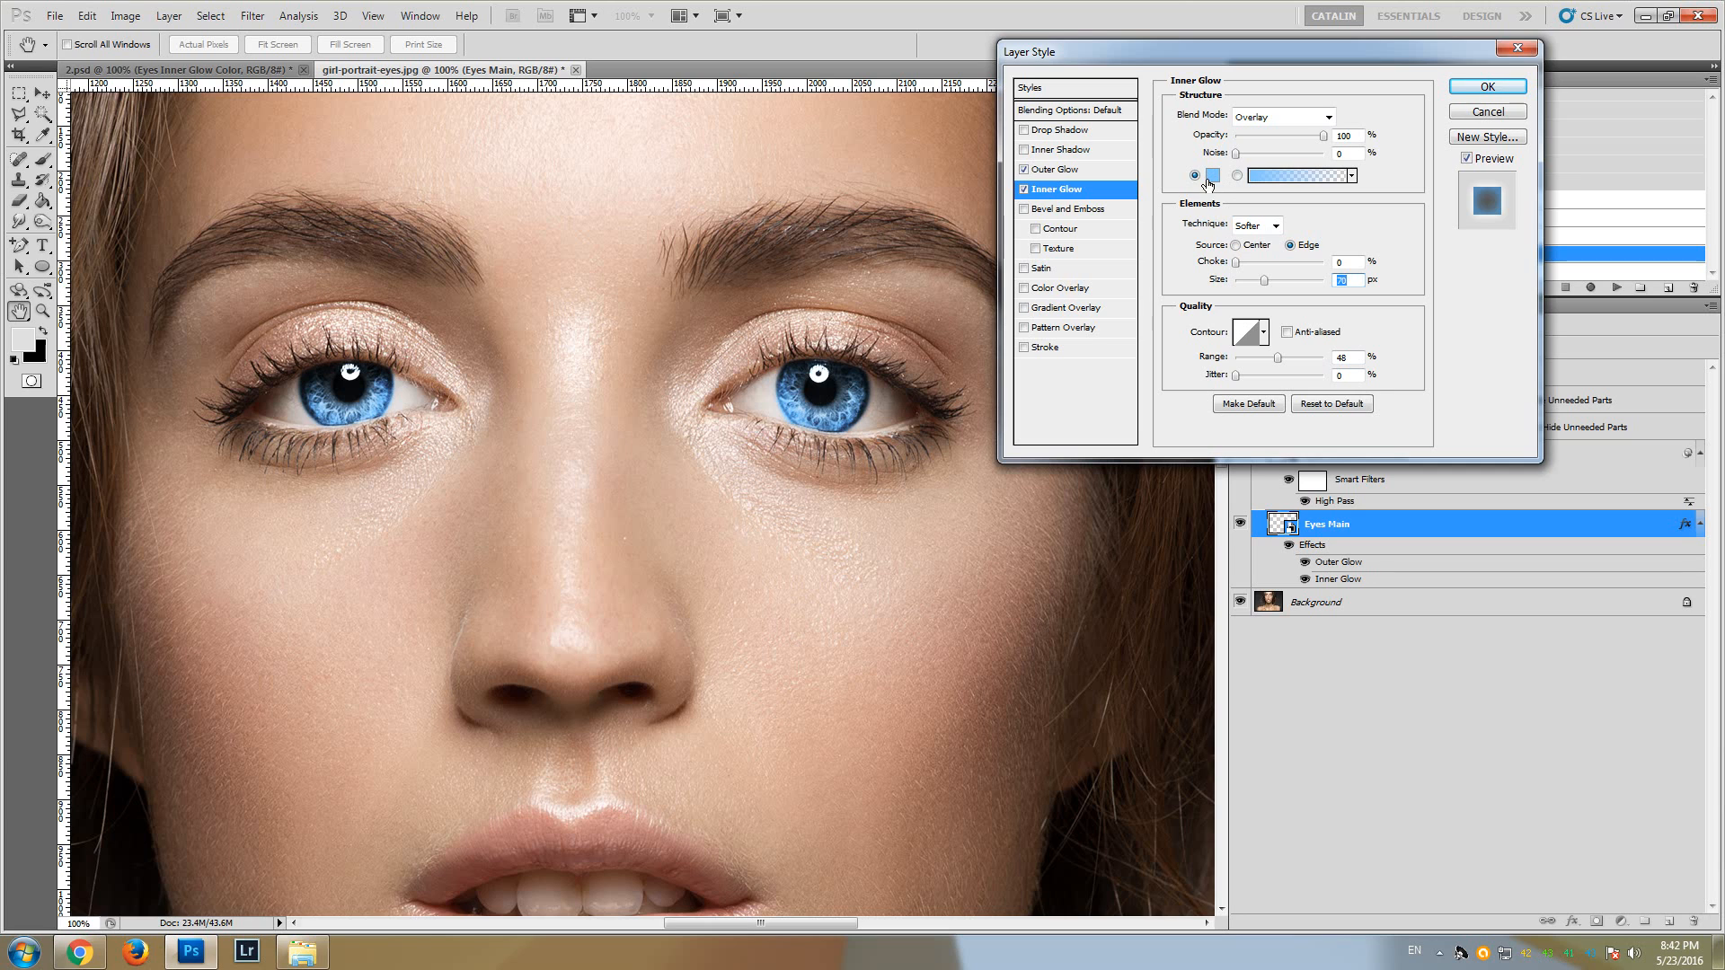
- Try blue, green, brown and orange tones for the Inner Glow color, and settle on orange-red #d64f38
click(1213, 176)
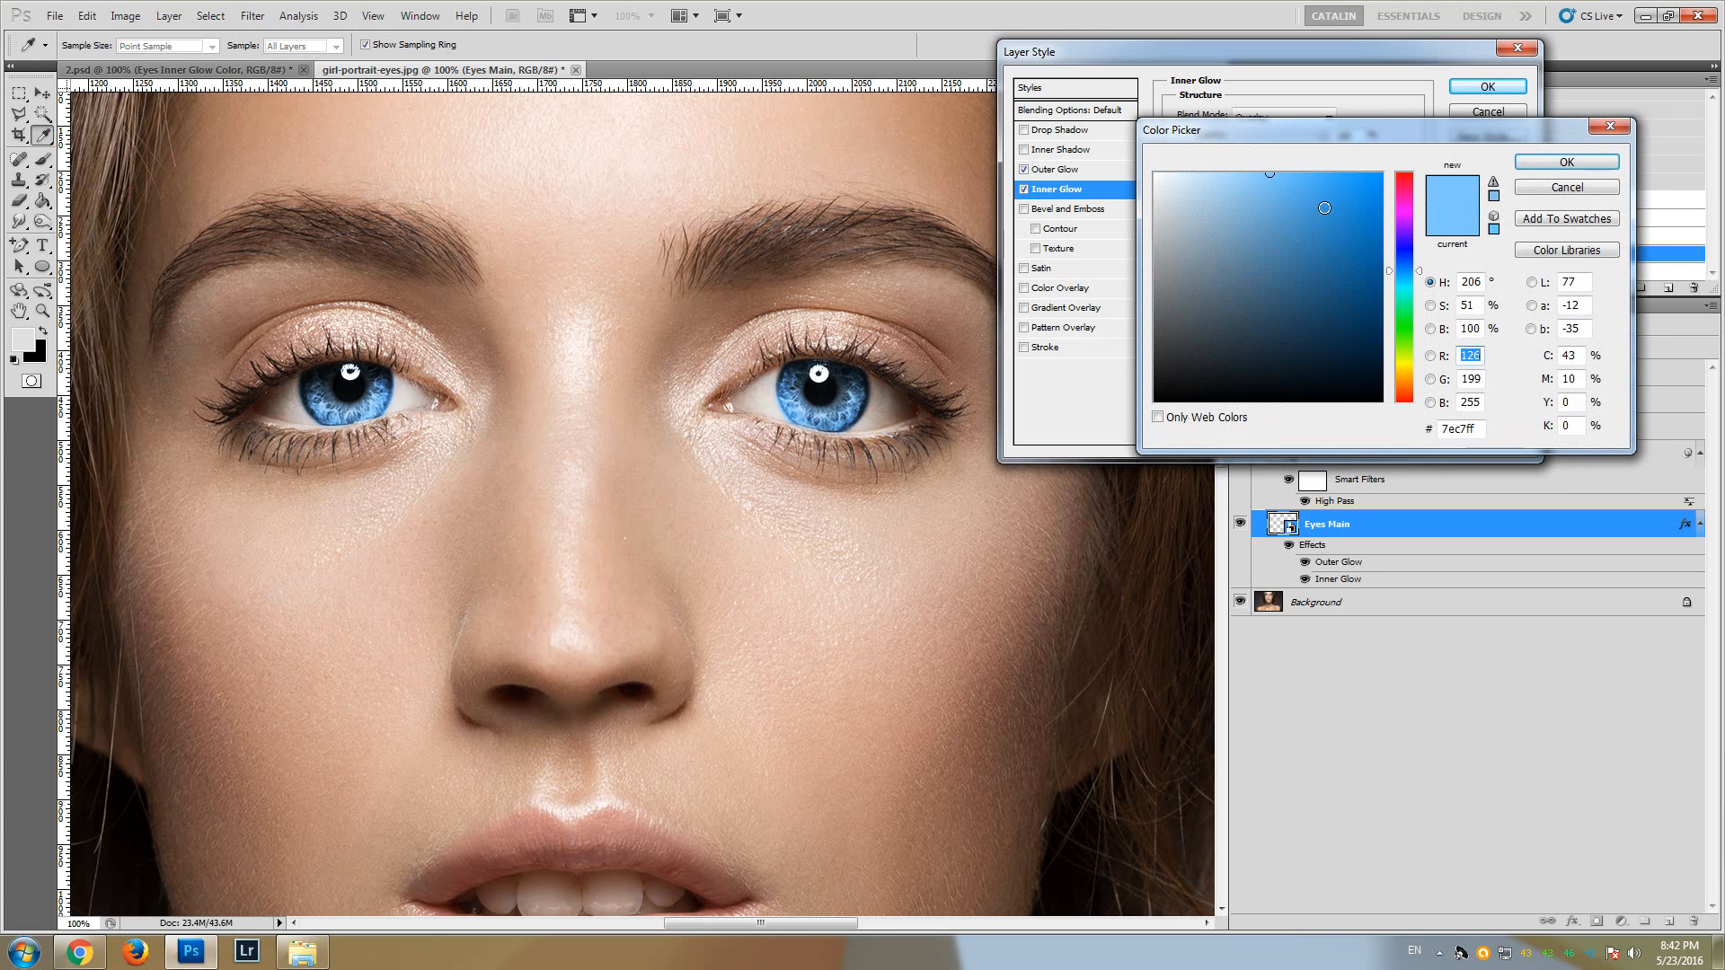
click(1356, 200)
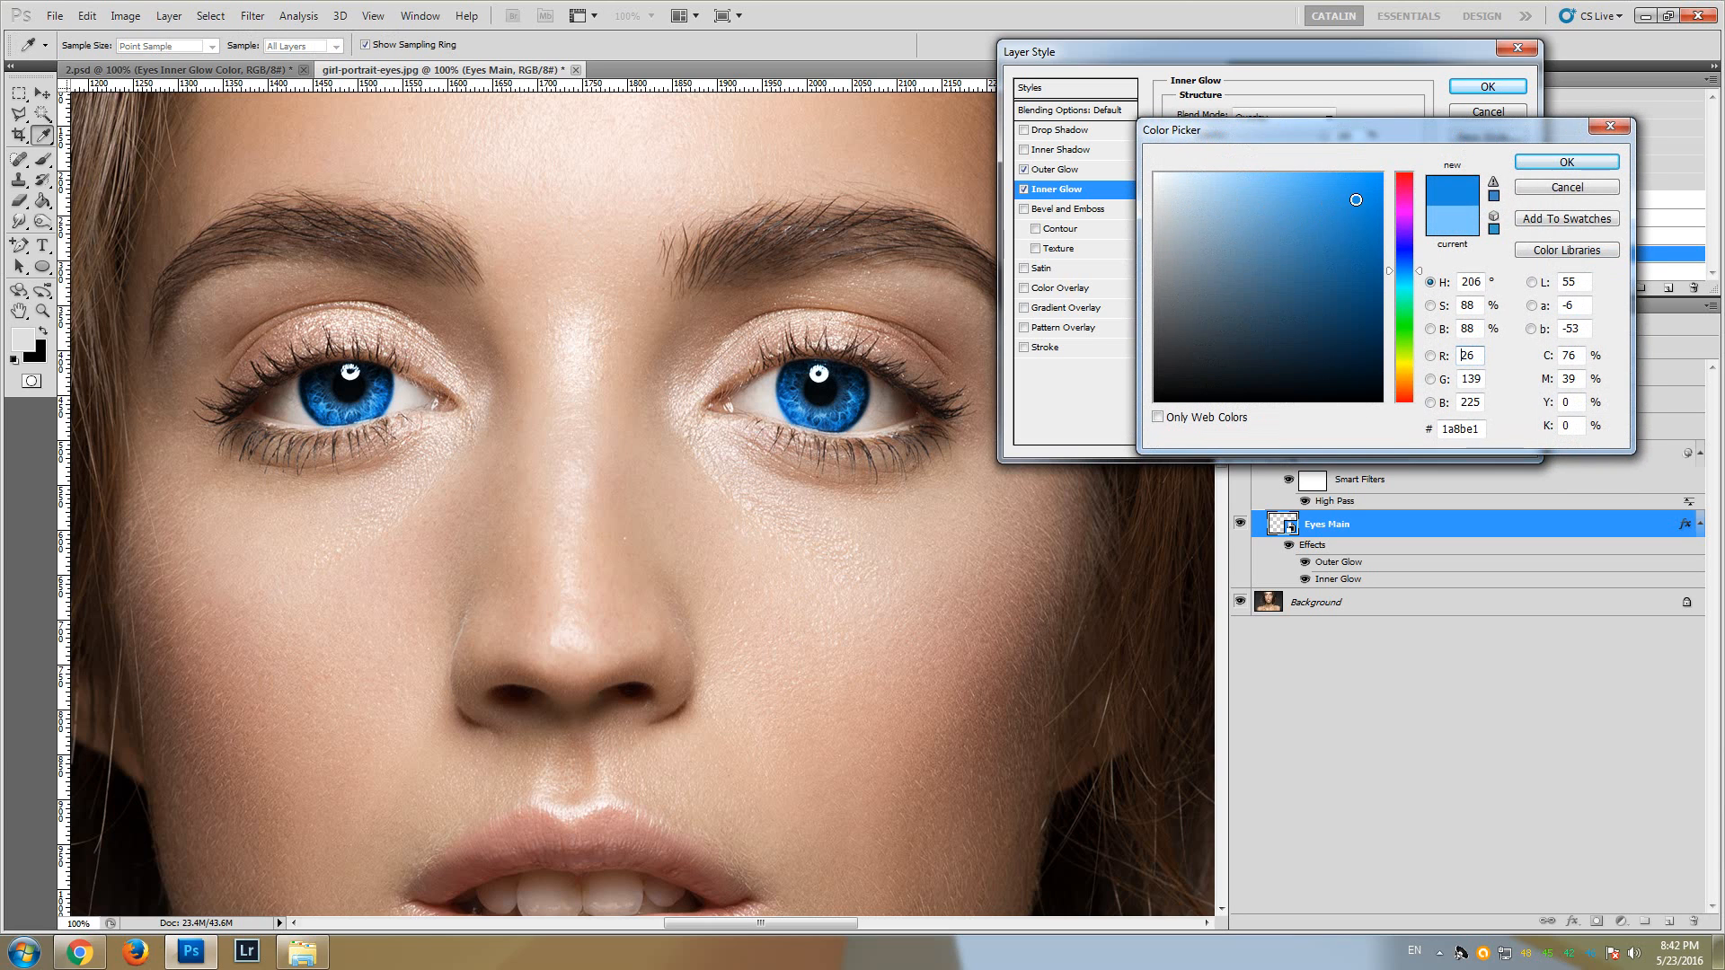
click(1405, 264)
click(1406, 316)
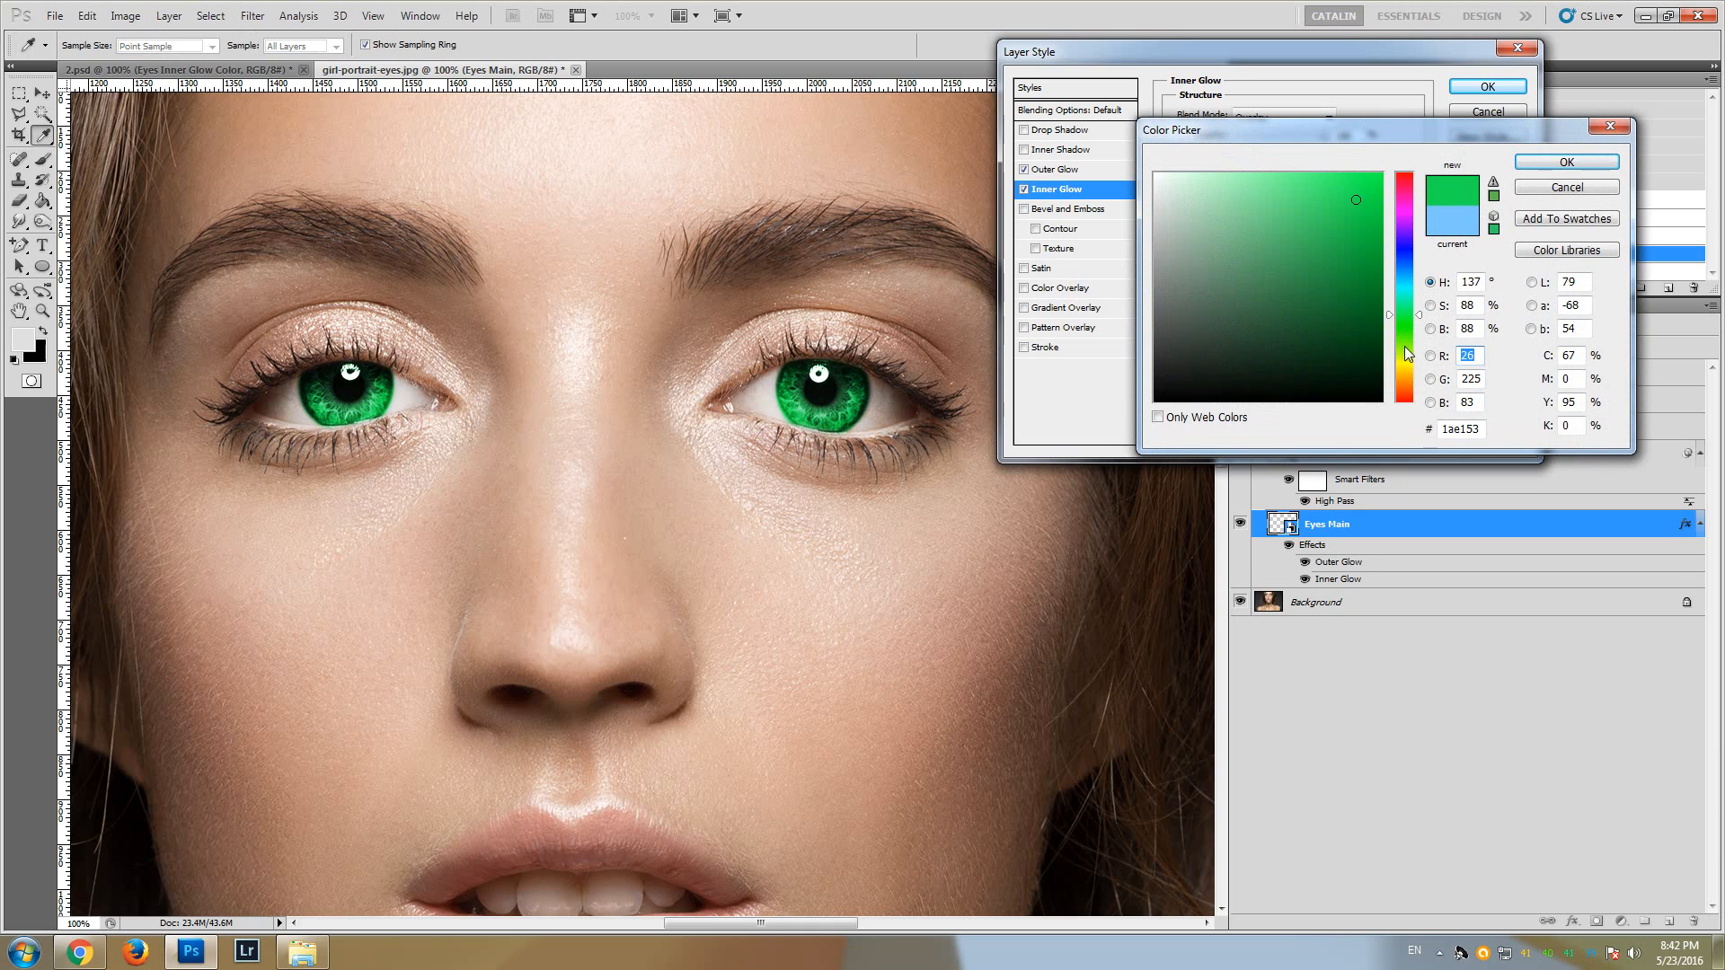
drag(1349, 284, 1316, 264)
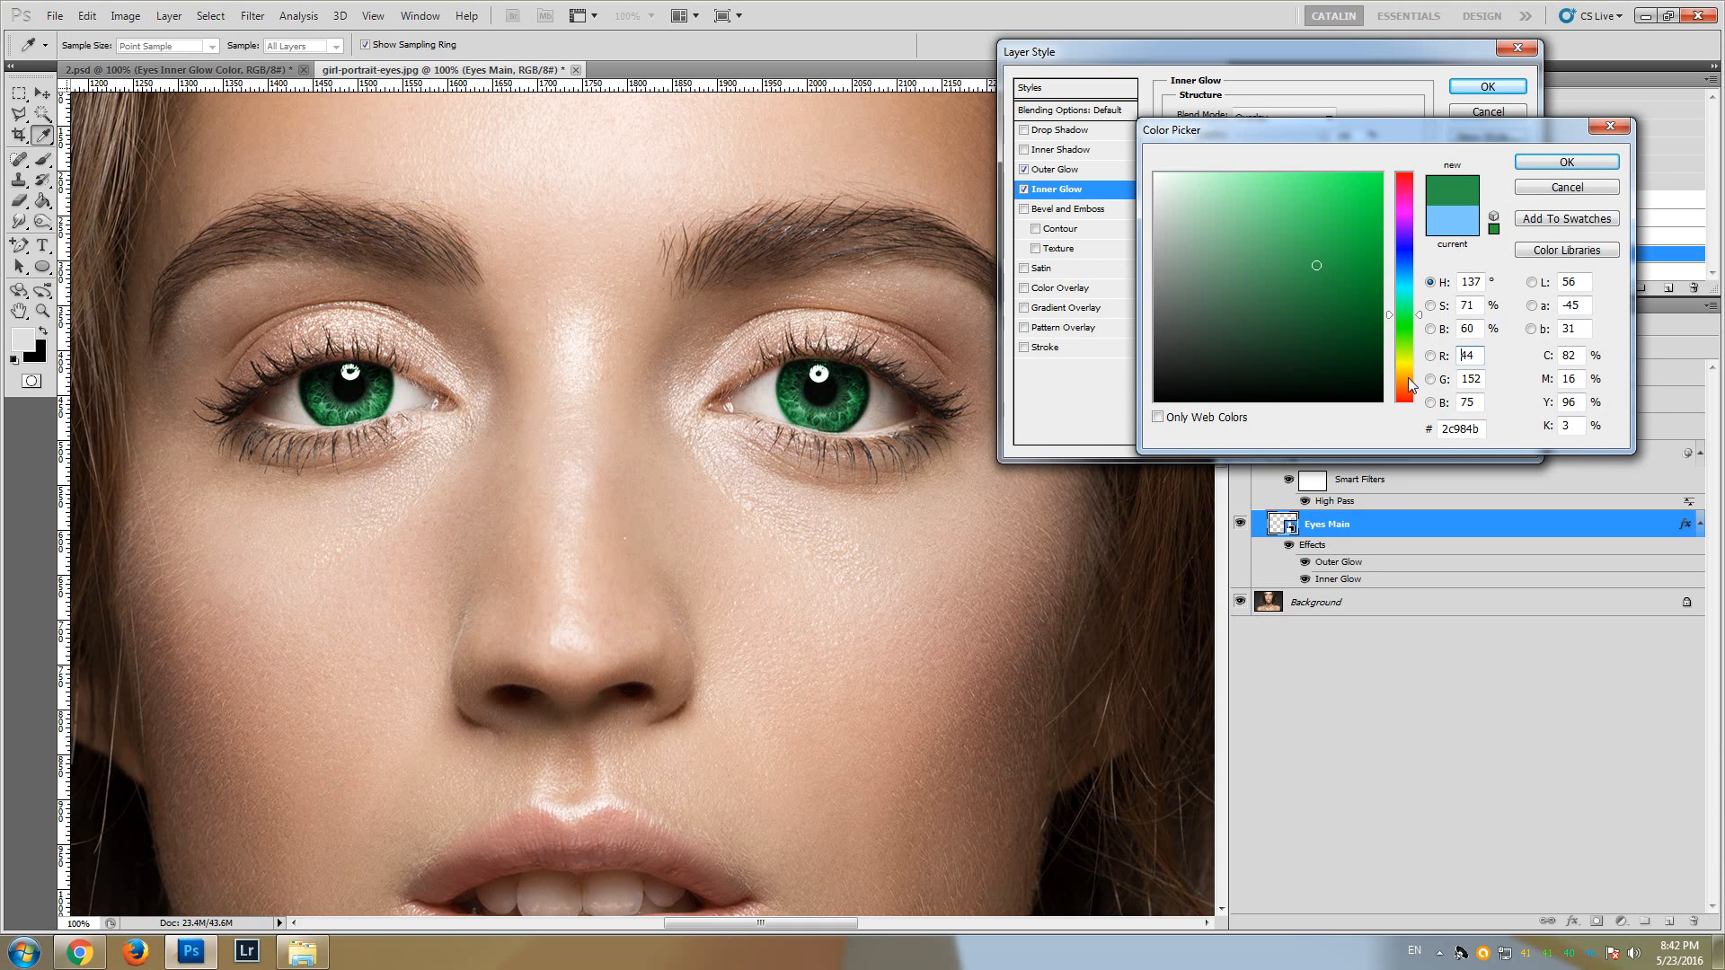
click(1408, 377)
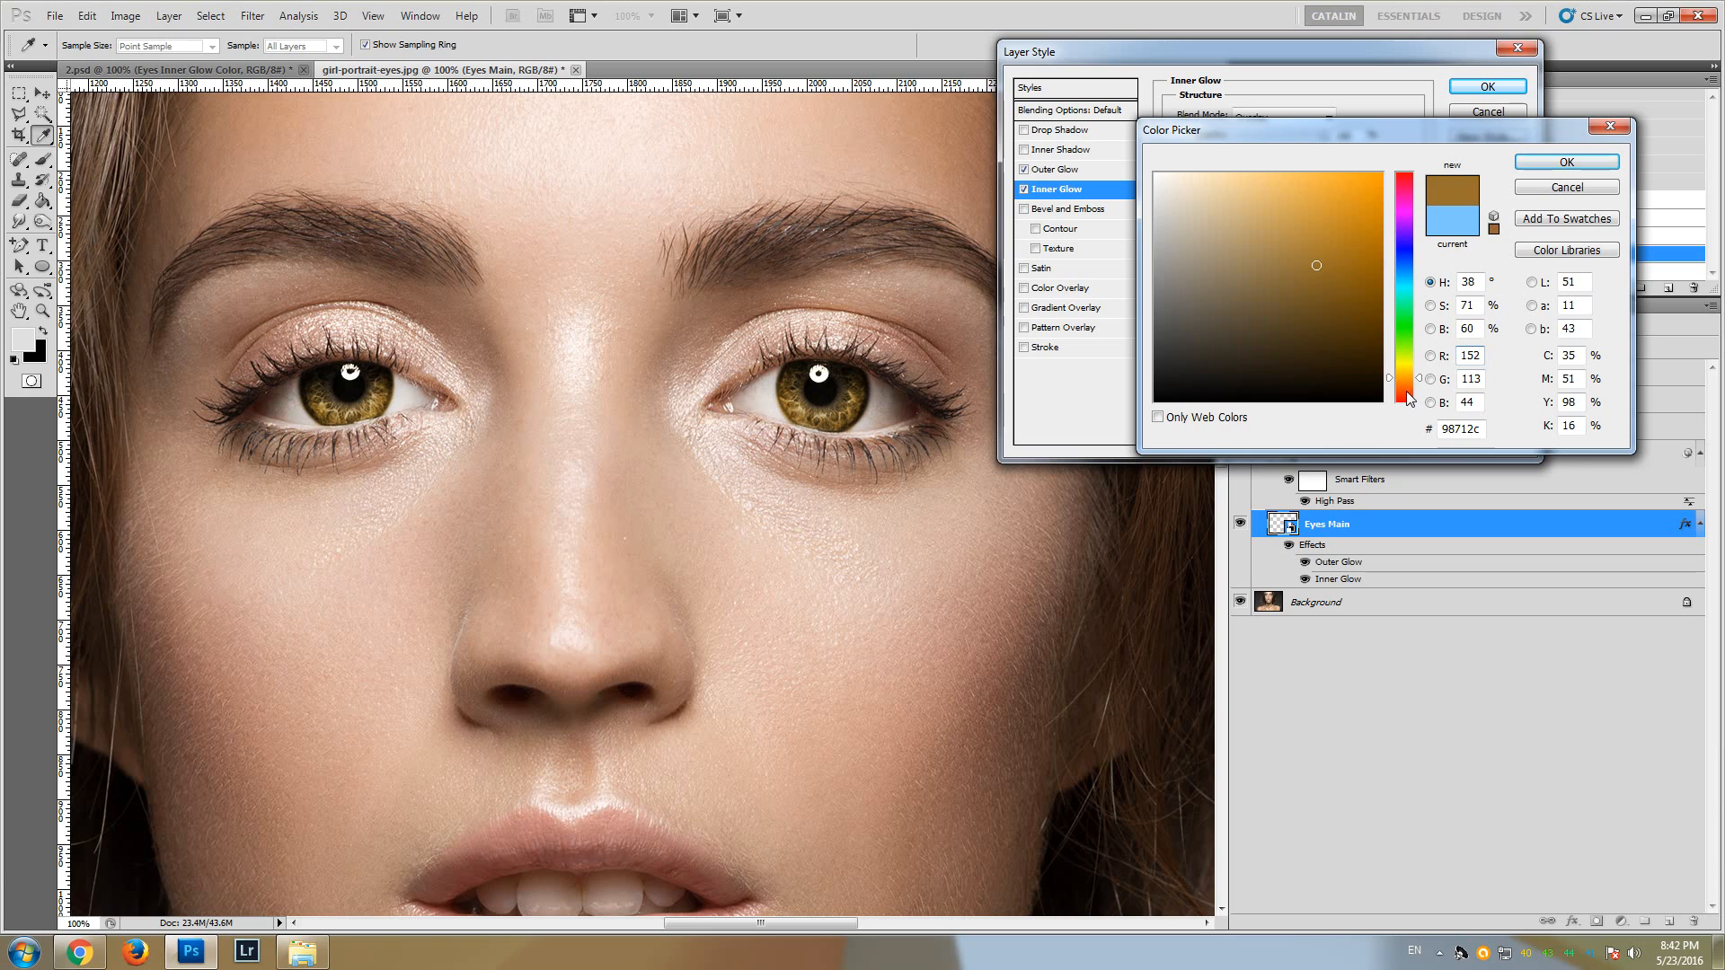
click(1405, 391)
click(1404, 272)
mouse_move(1343, 234)
mouse_down()
mouse_move(1259, 215)
mouse_move(1323, 208)
mouse_up()
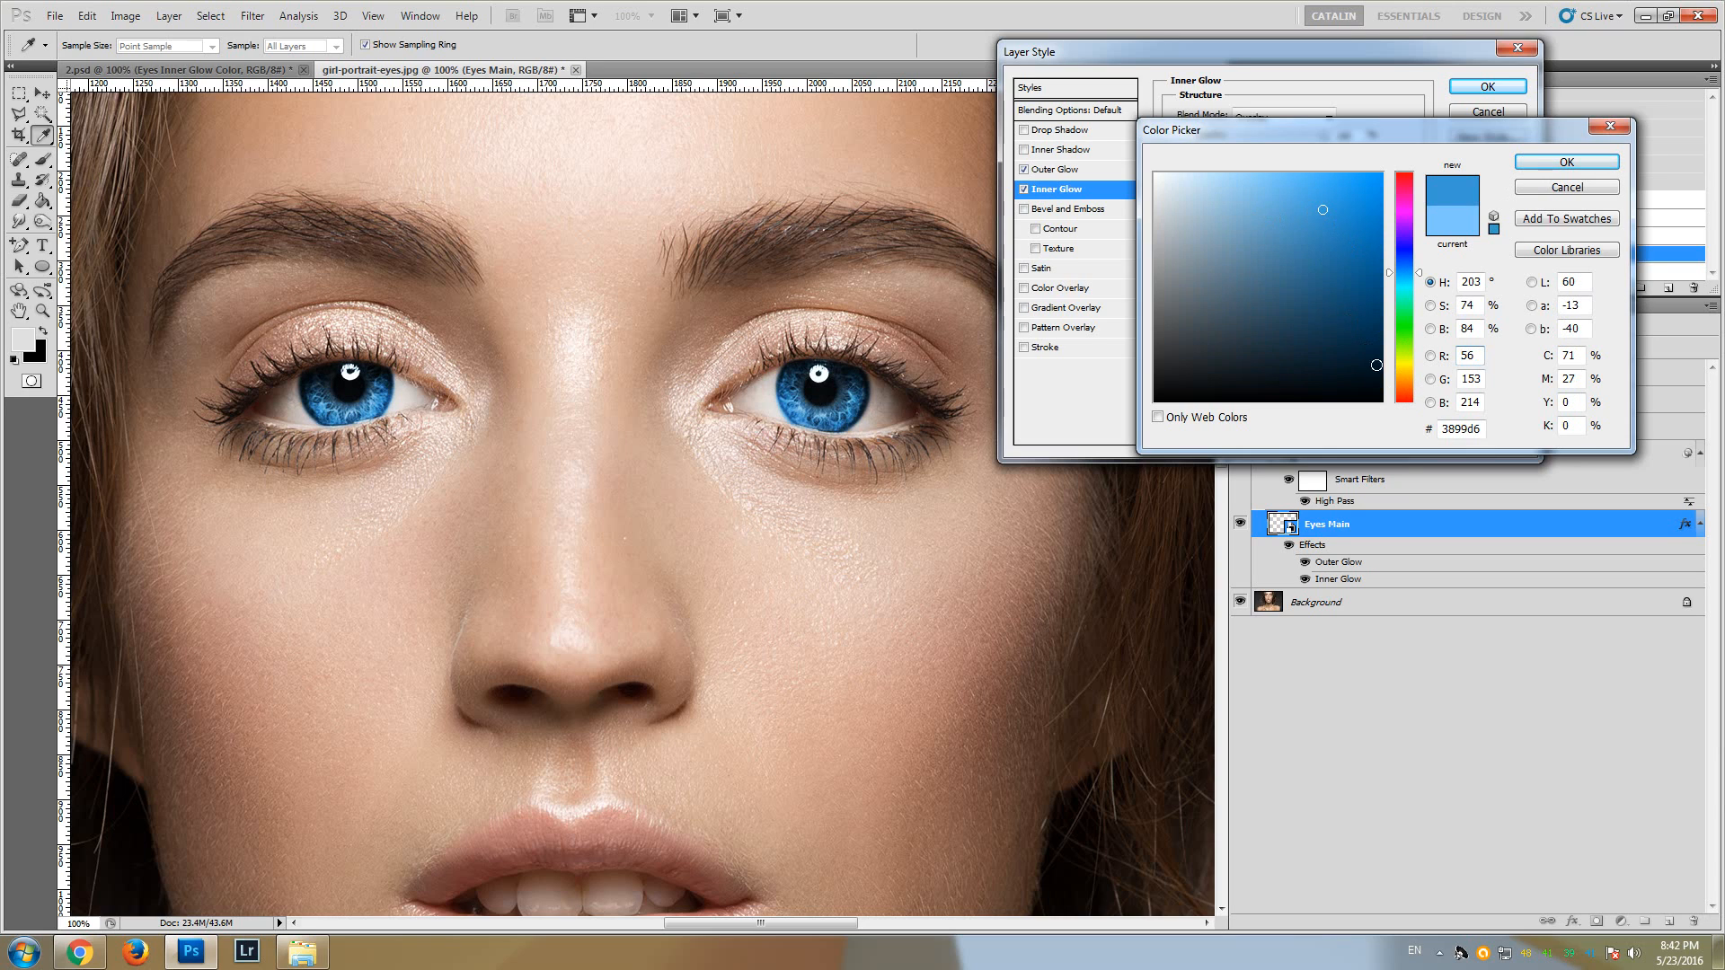
click(1405, 383)
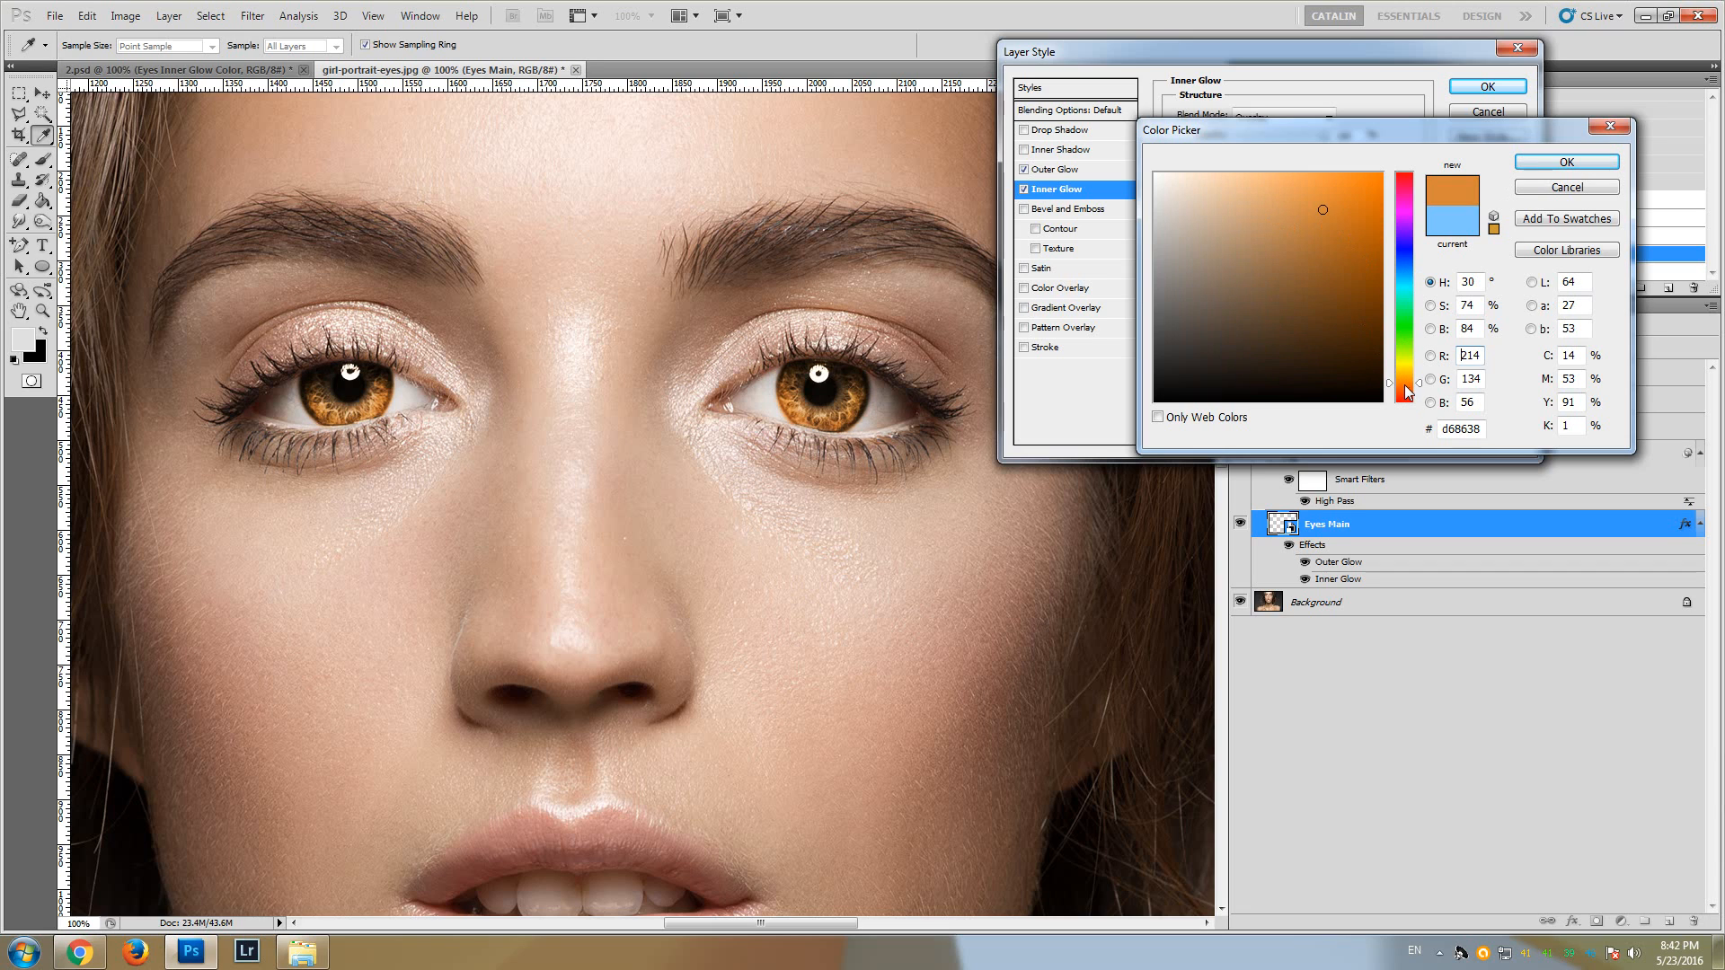
click(1407, 393)
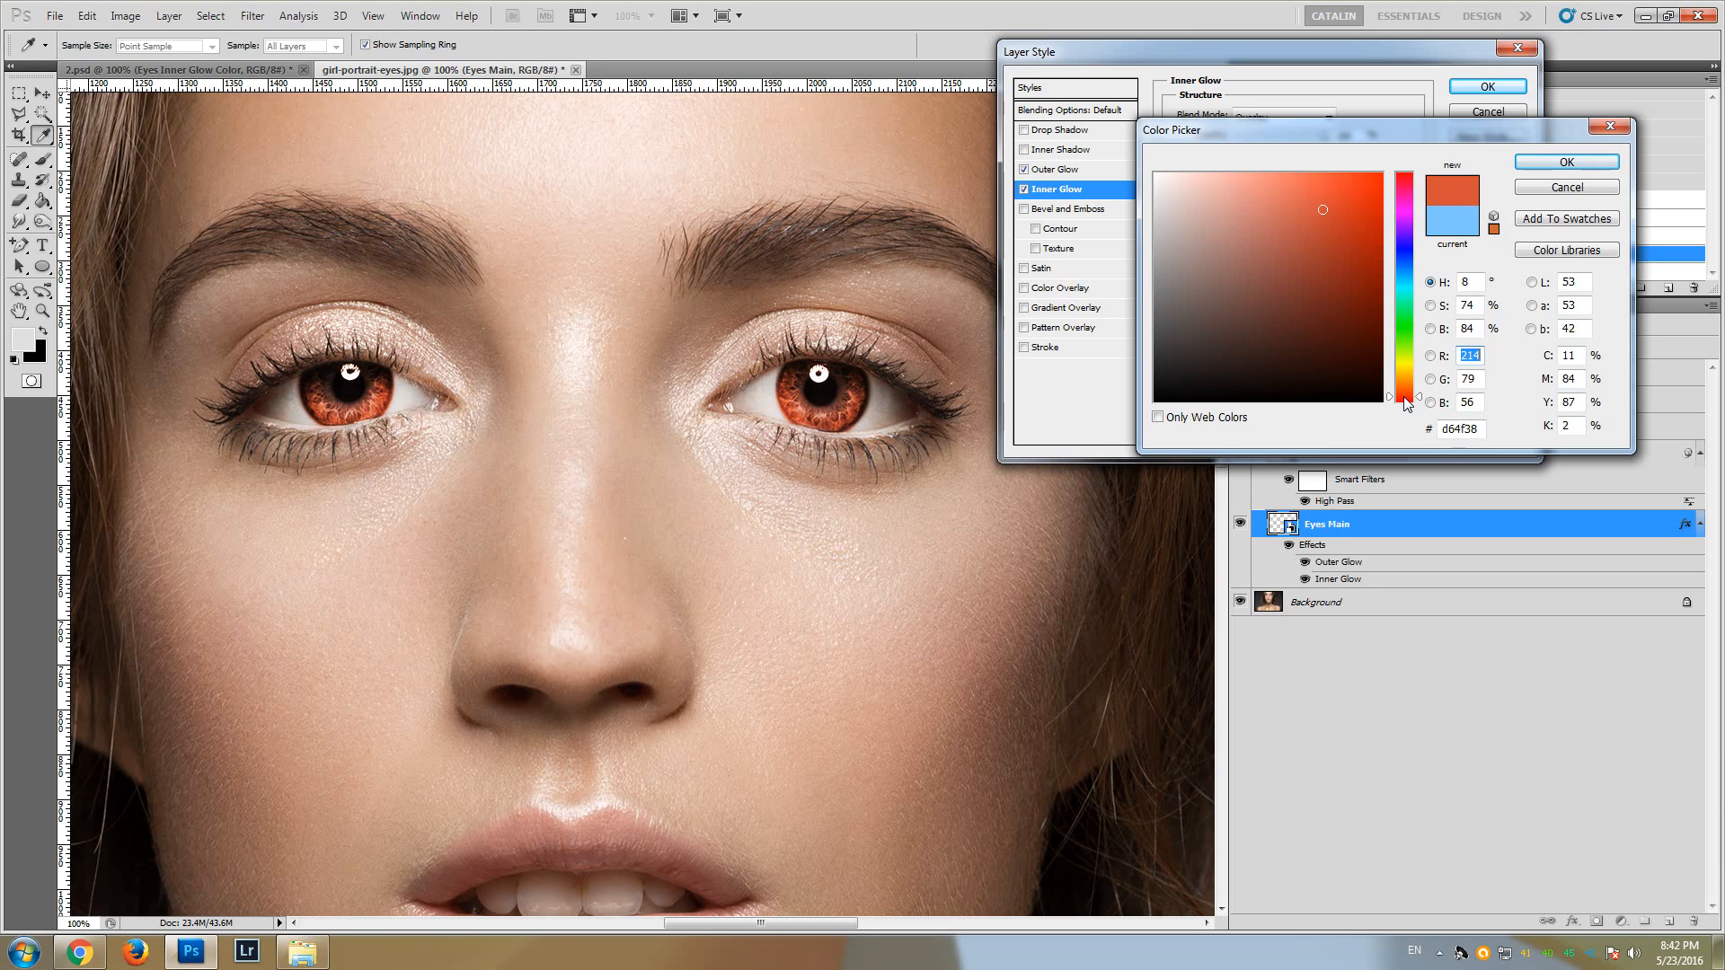
click(1532, 162)
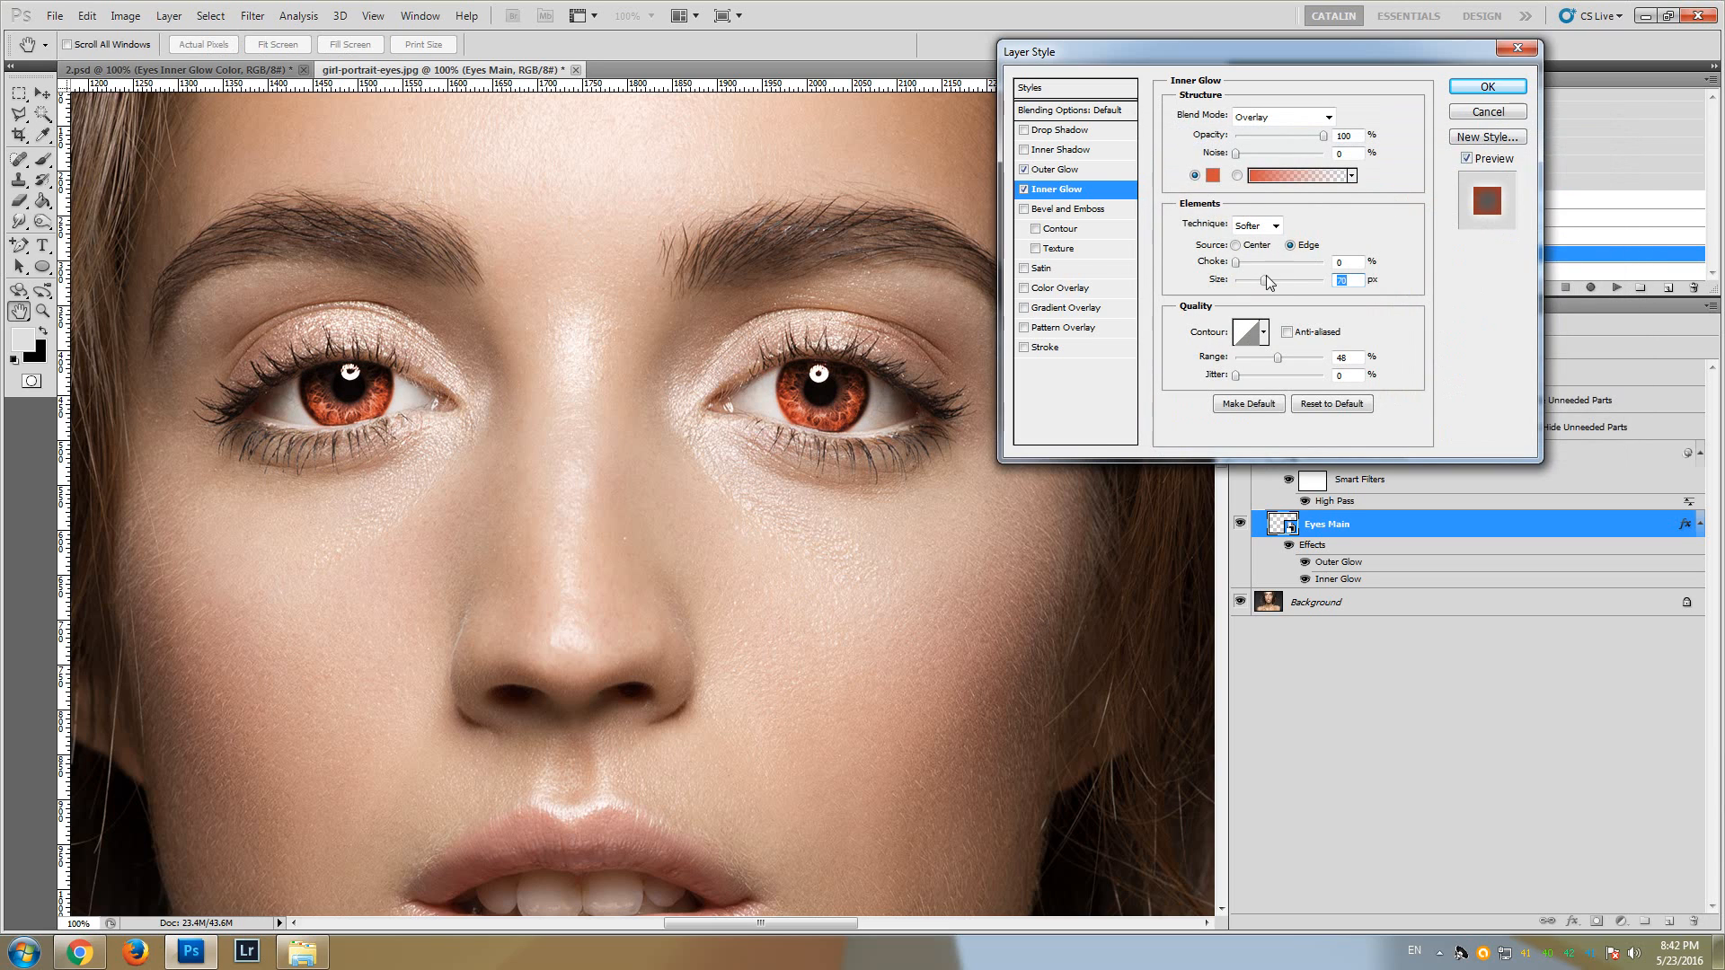
- Reduce the Inner Glow size, keeping Edge as its source, so the red concentrates around the iris rim
drag(1265, 275, 1244, 275)
click(1306, 248)
drag(1259, 279, 1254, 279)
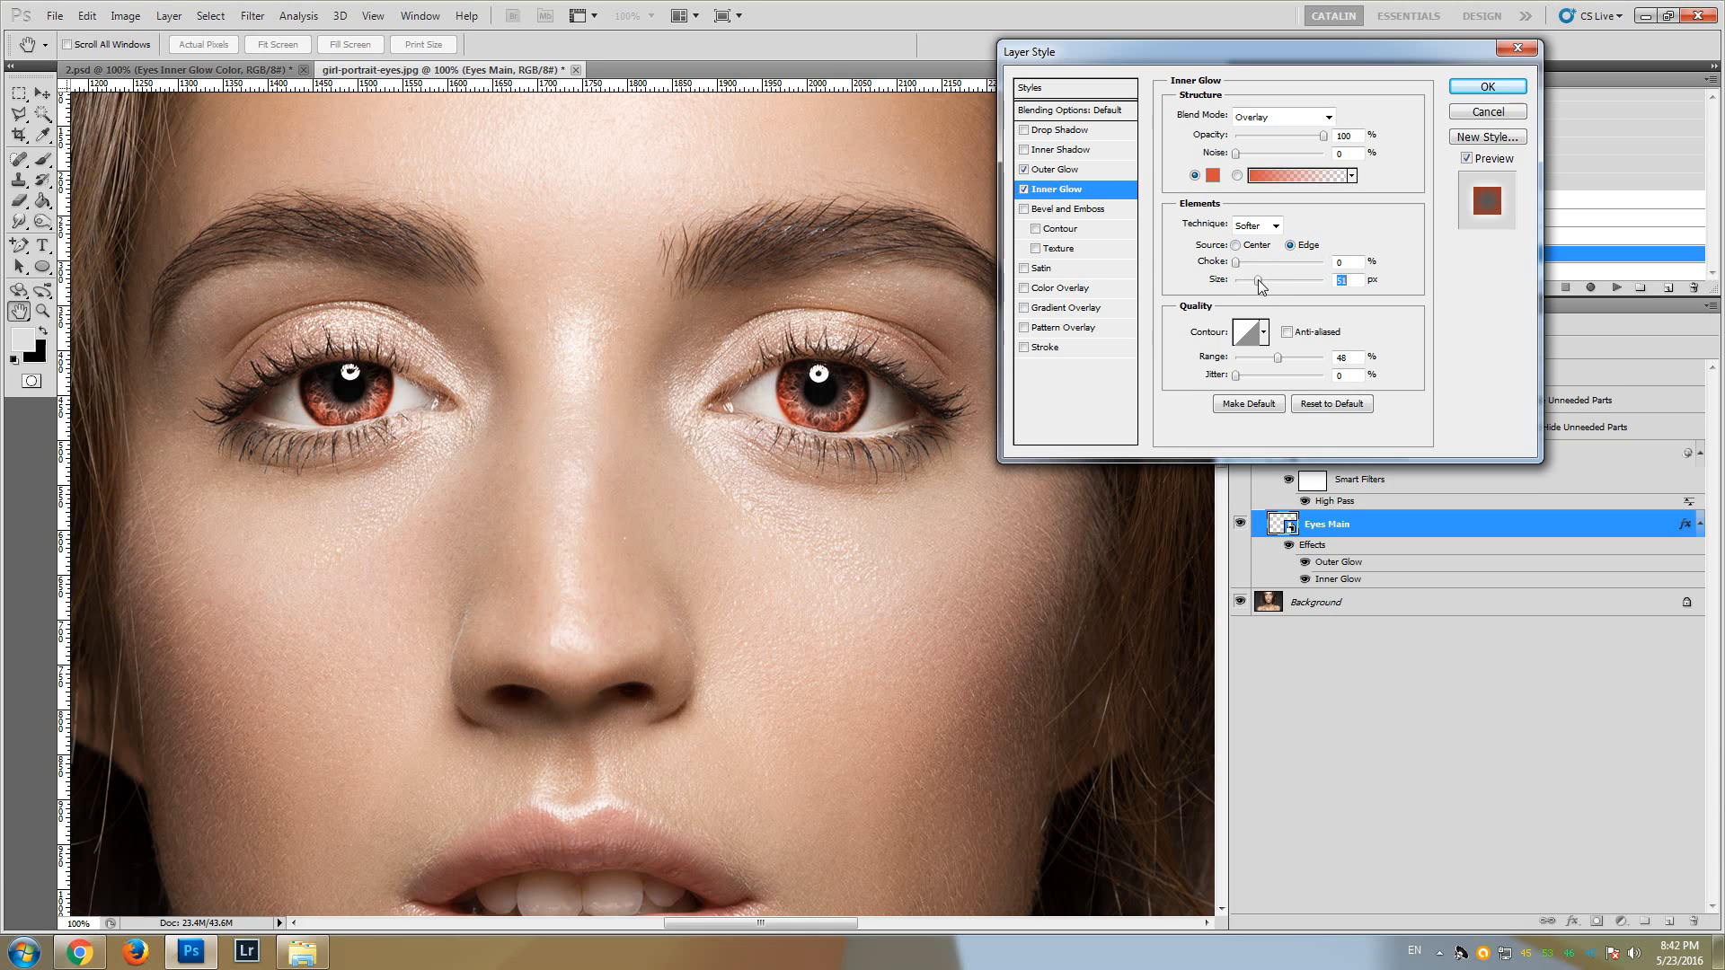
drag(1242, 280, 1255, 282)
- Try red, orange, dark brown, black and grey tones for the Inner Glow color, and settle on white #ffffff
click(1213, 175)
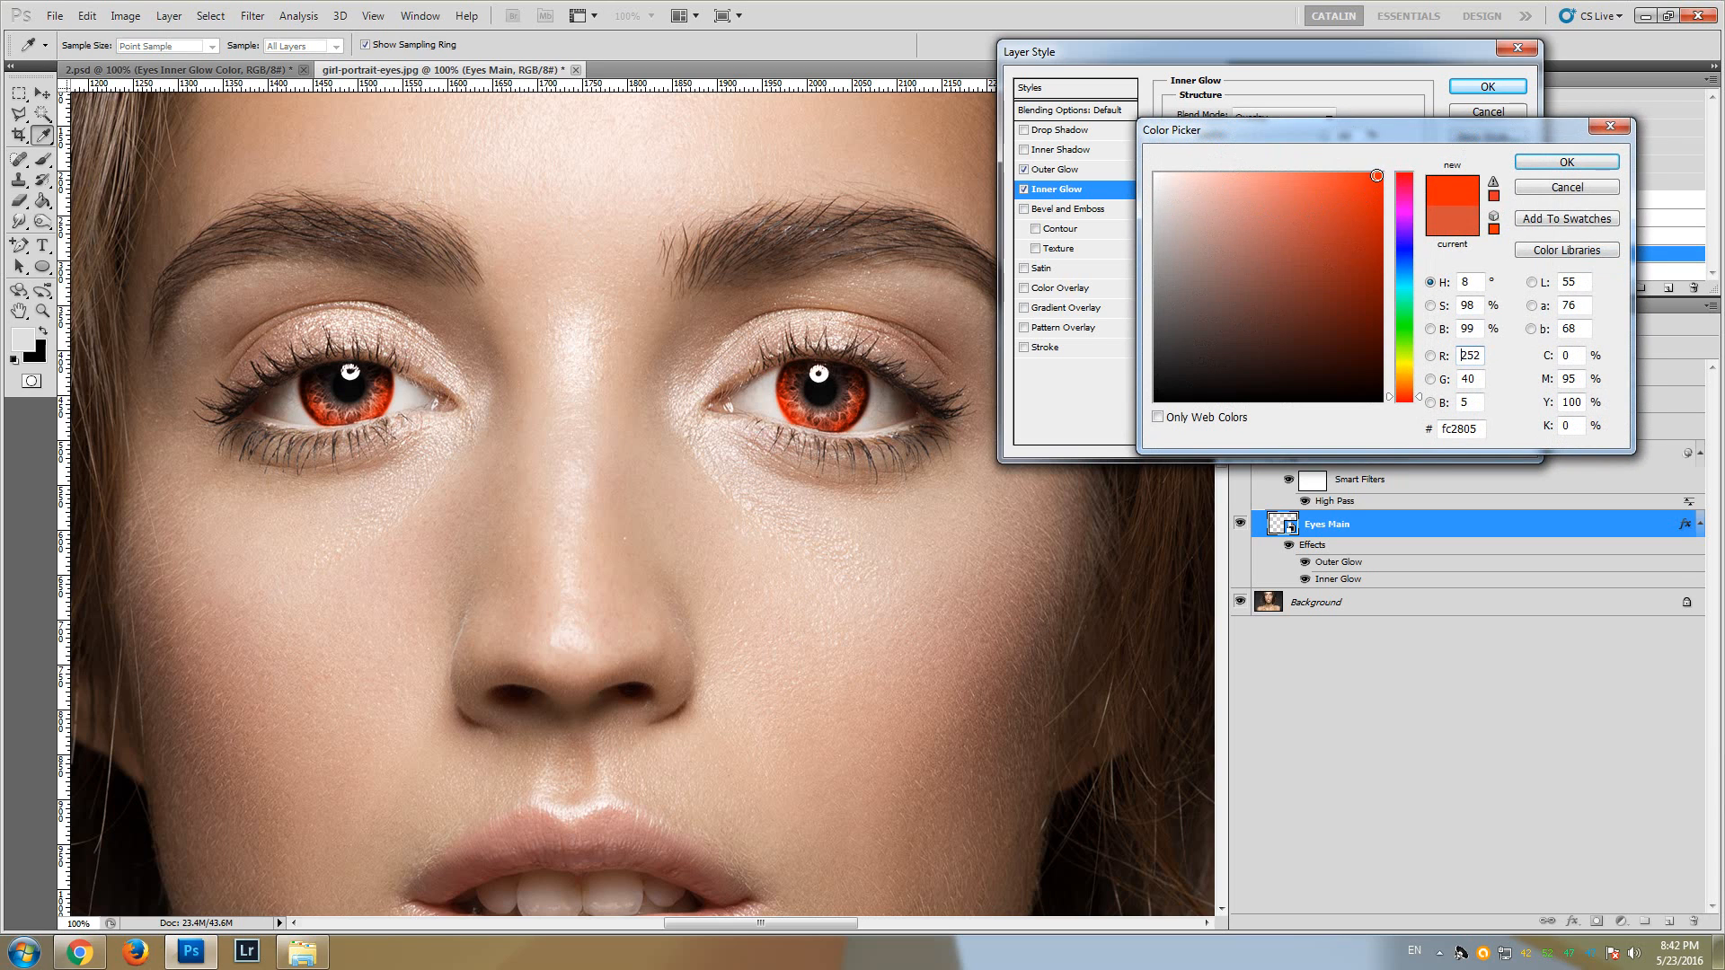
click(1408, 381)
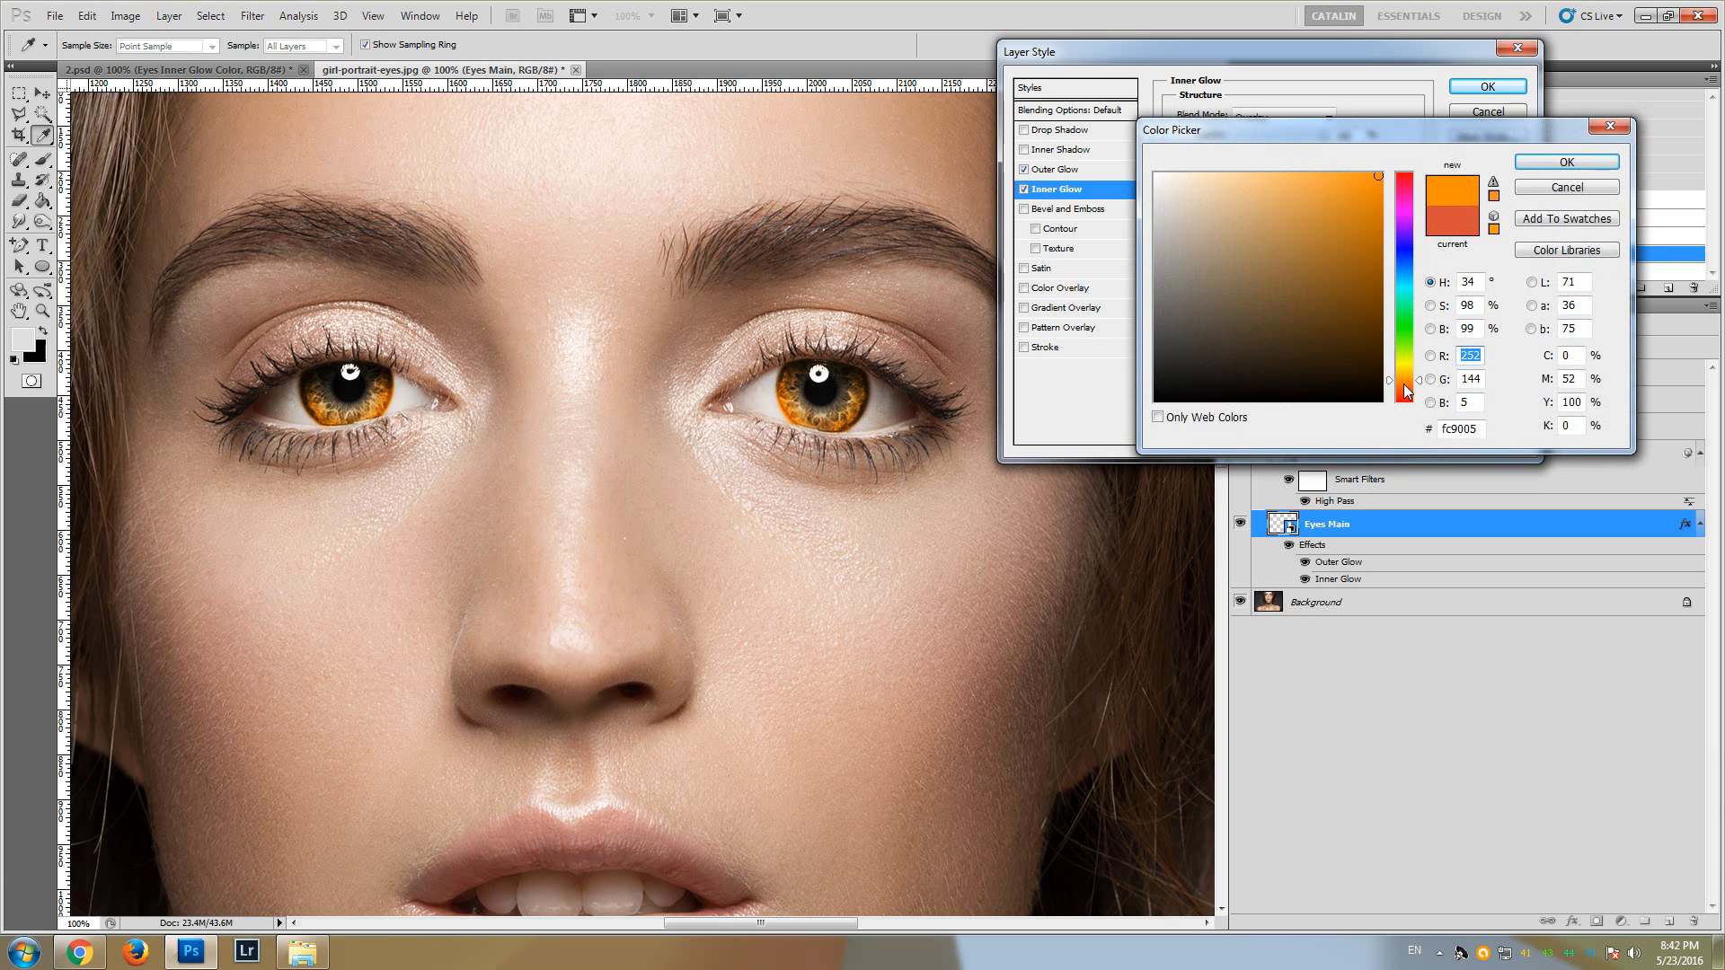
drag(1404, 382, 1404, 384)
click(1261, 333)
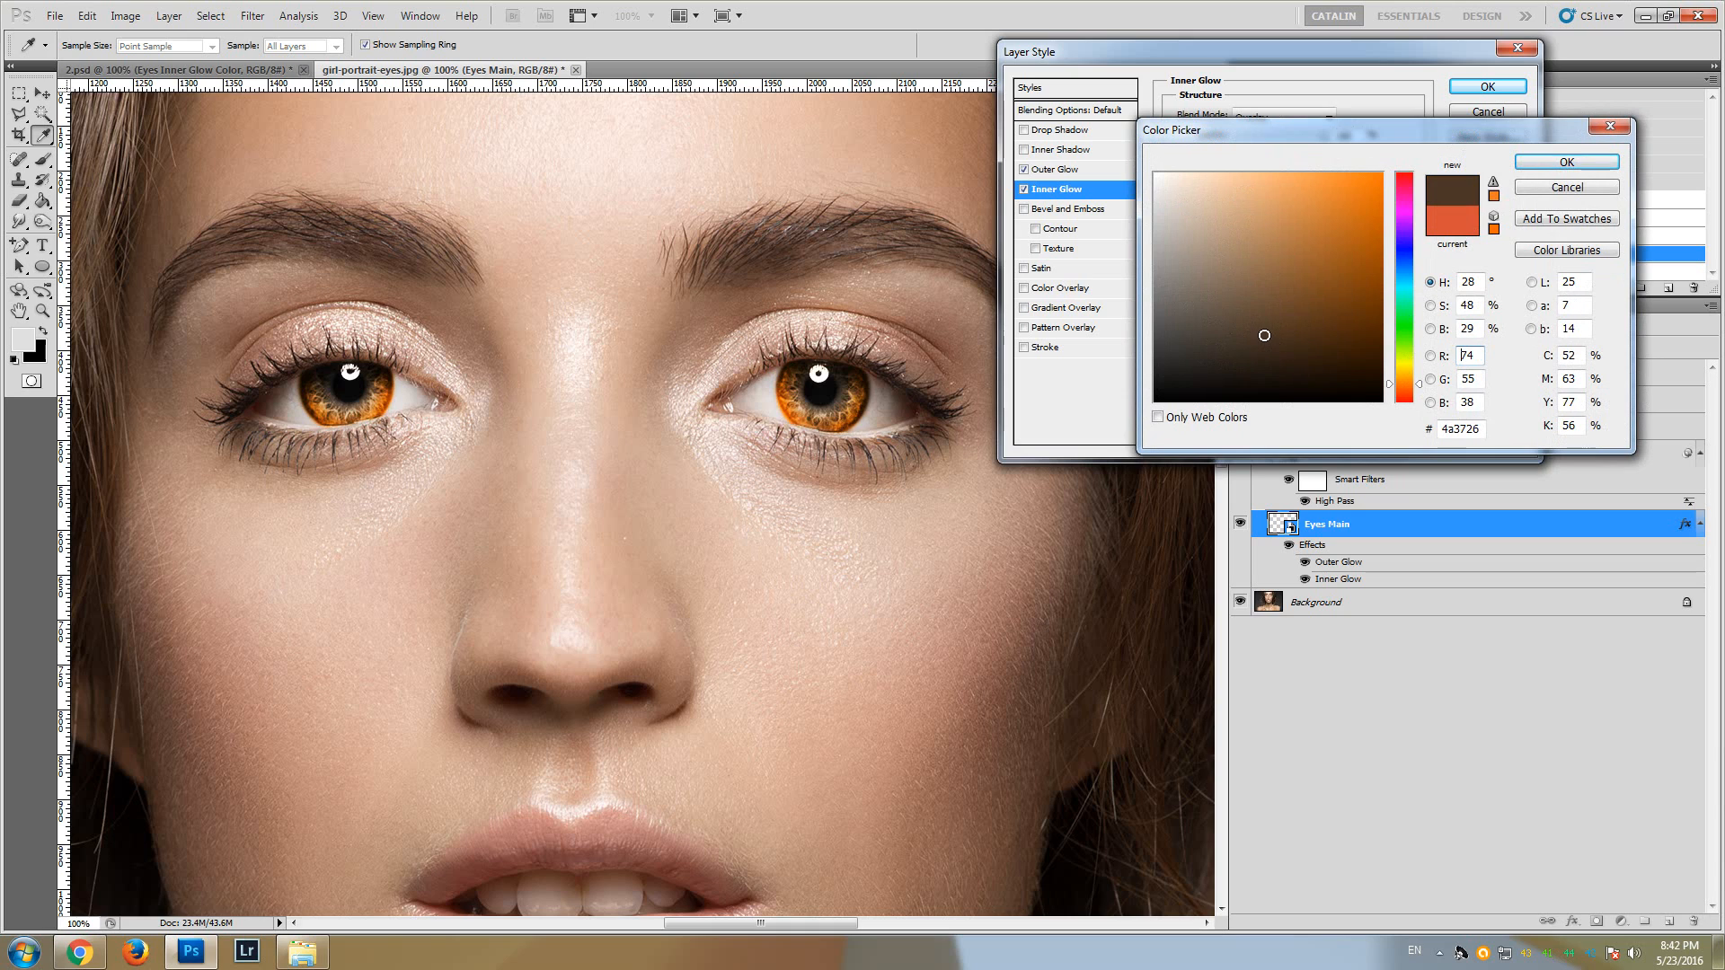
click(1161, 383)
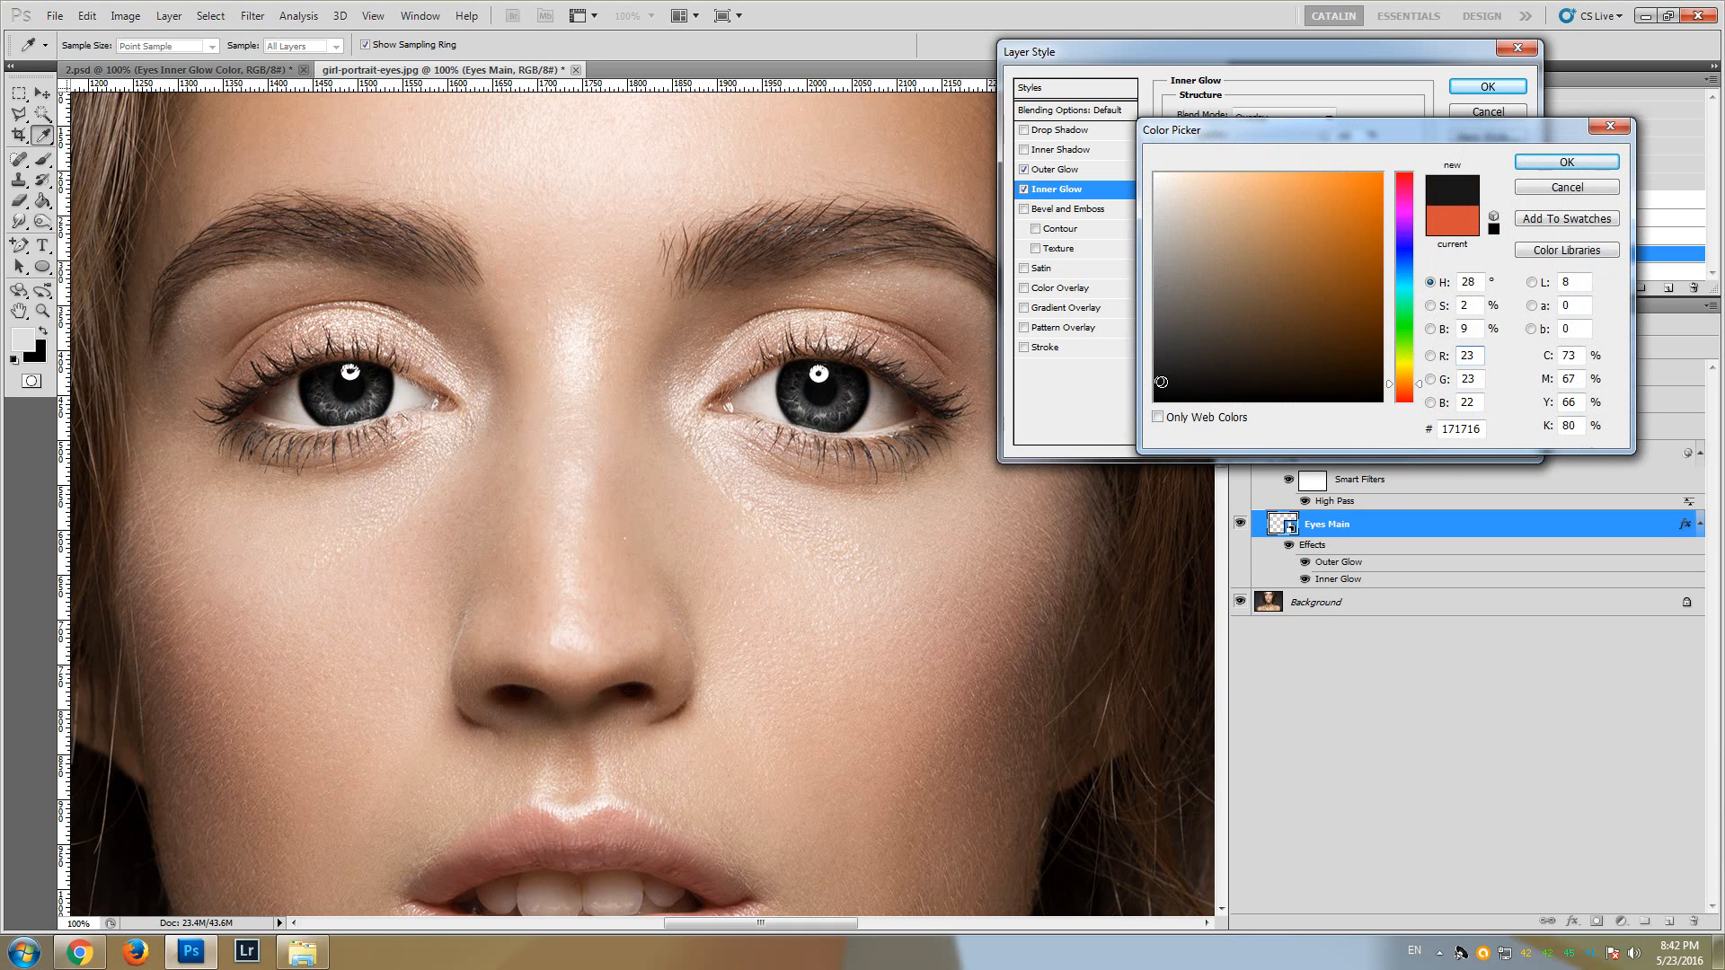
drag(1243, 262, 1155, 257)
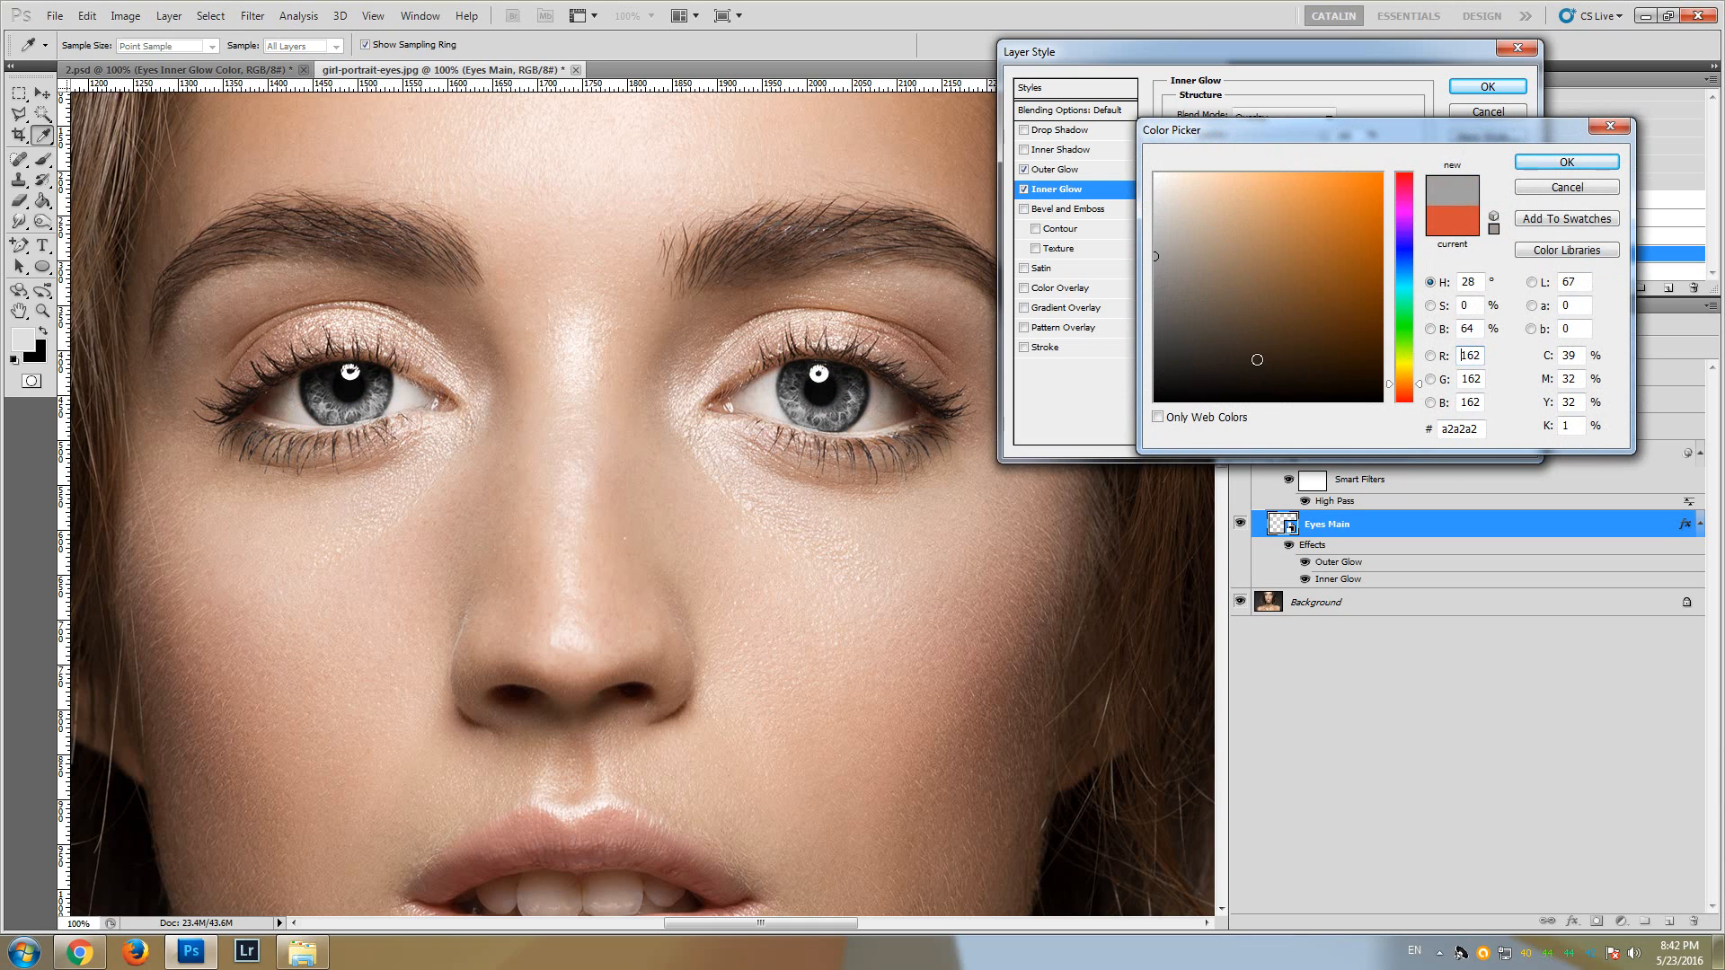
click(1157, 174)
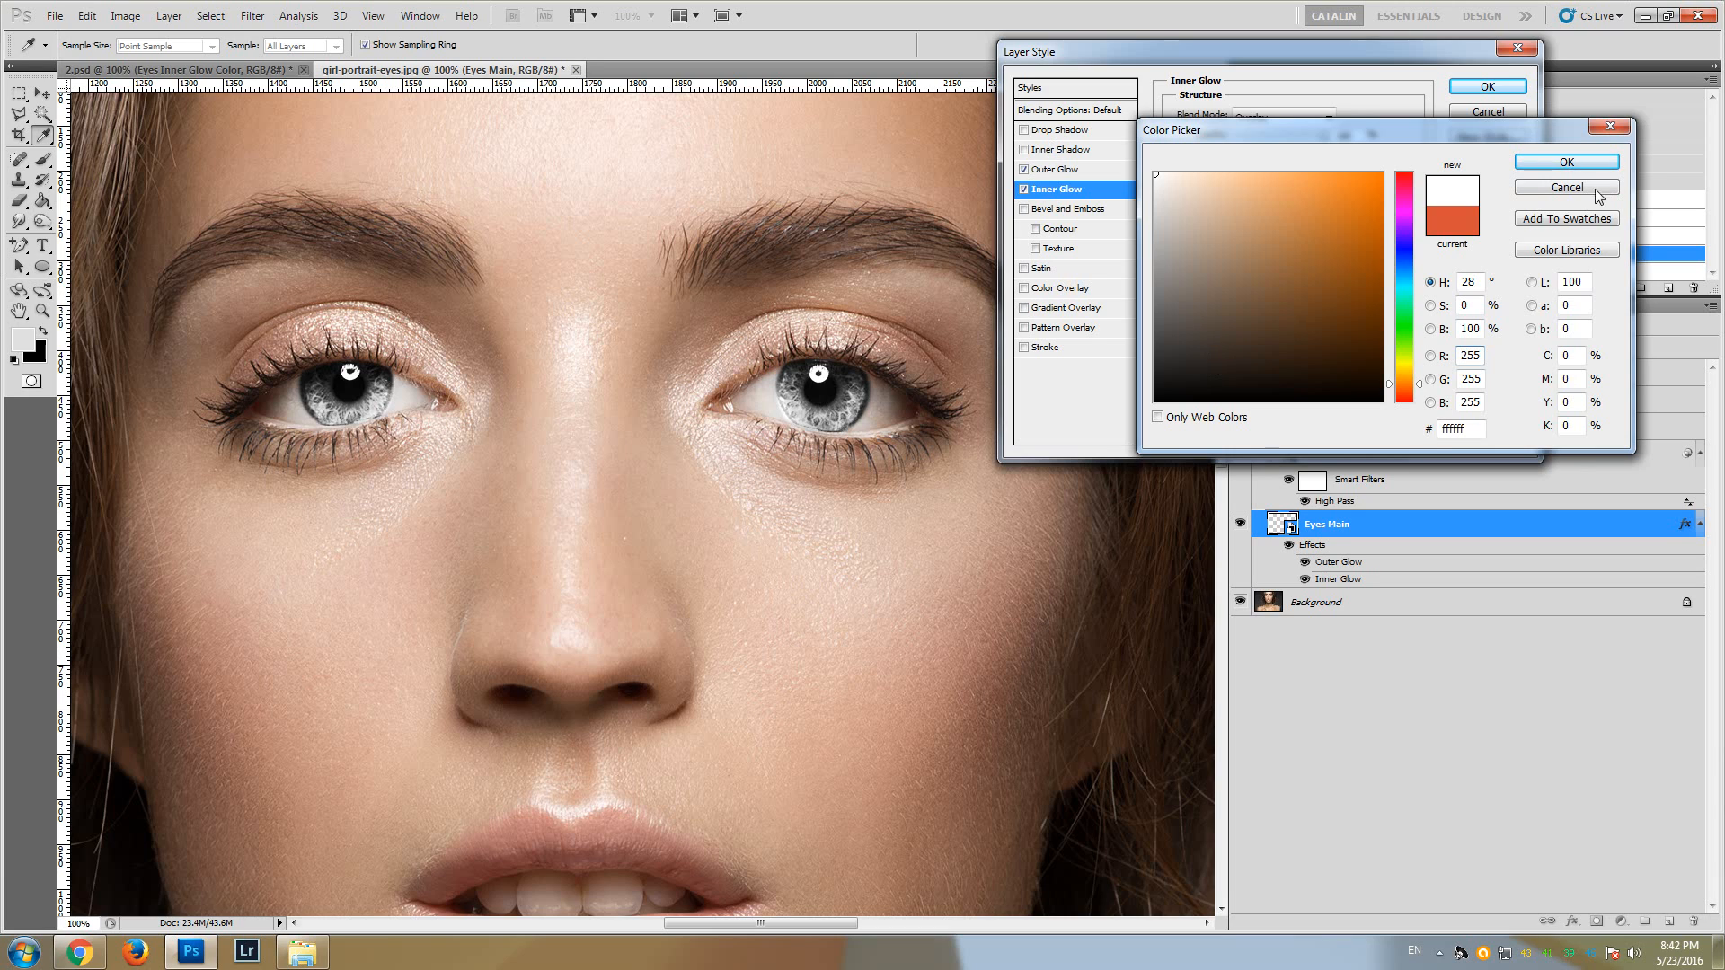
click(1561, 163)
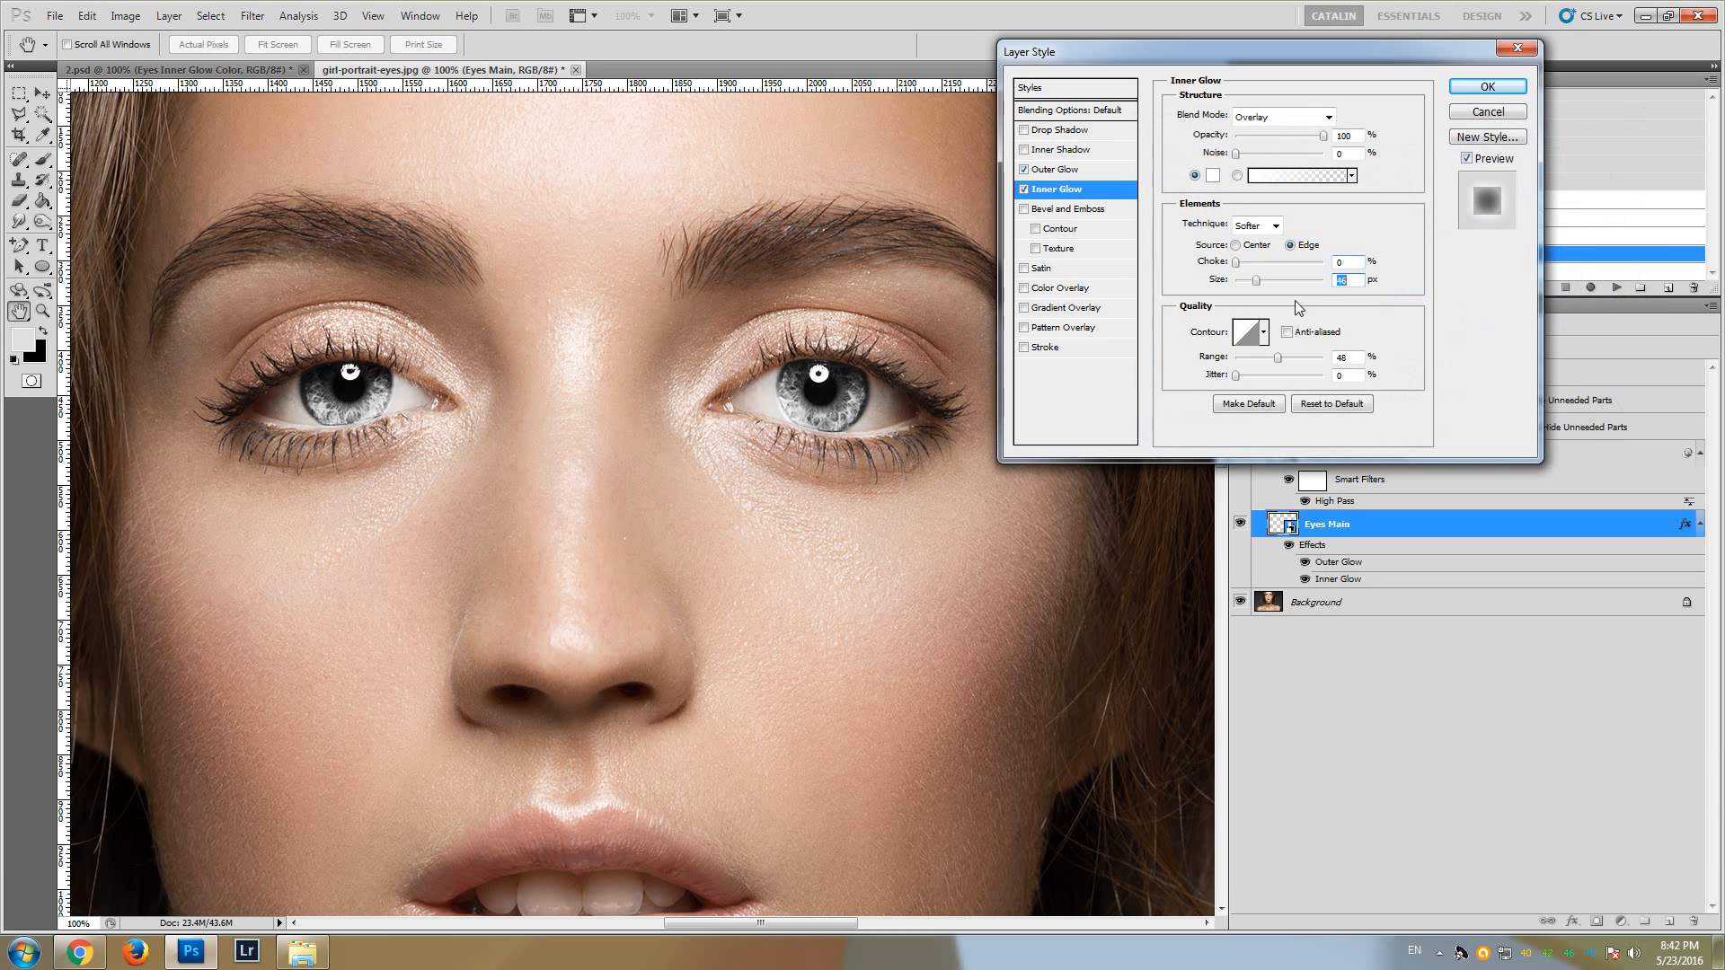
- Set the Inner Glow source to Center, adjust its size, and change the glow color to bright blue #069cf3
click(1239, 245)
drag(1256, 280, 1261, 281)
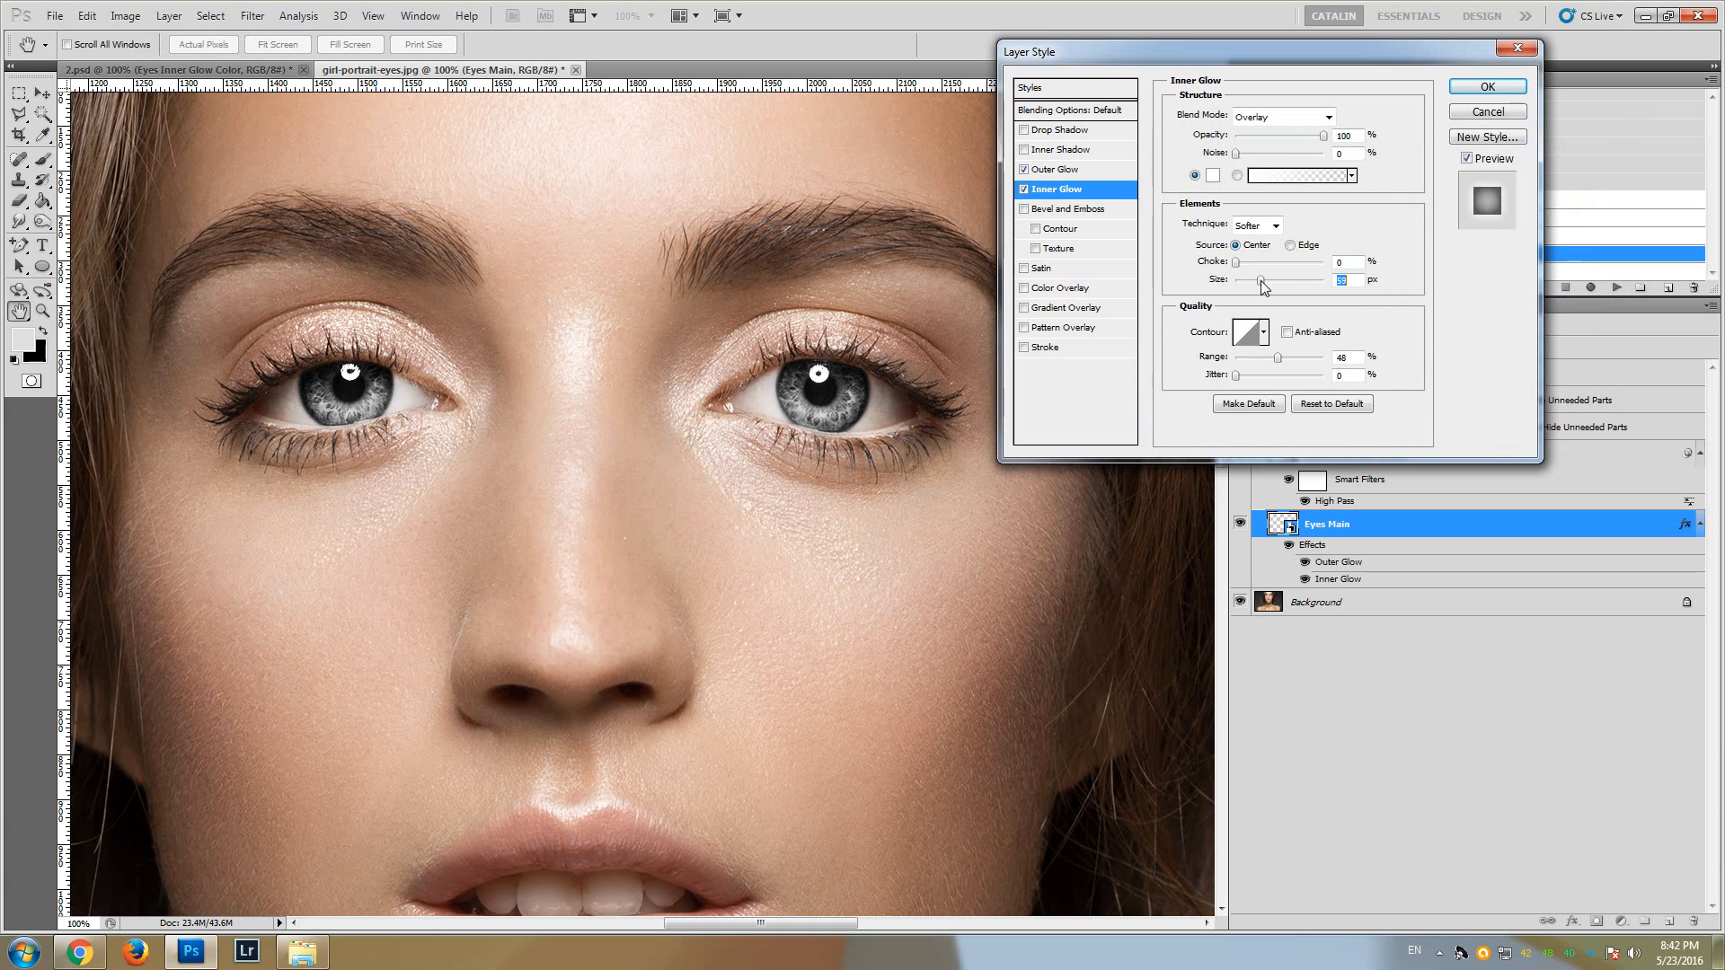
click(1212, 175)
click(1328, 212)
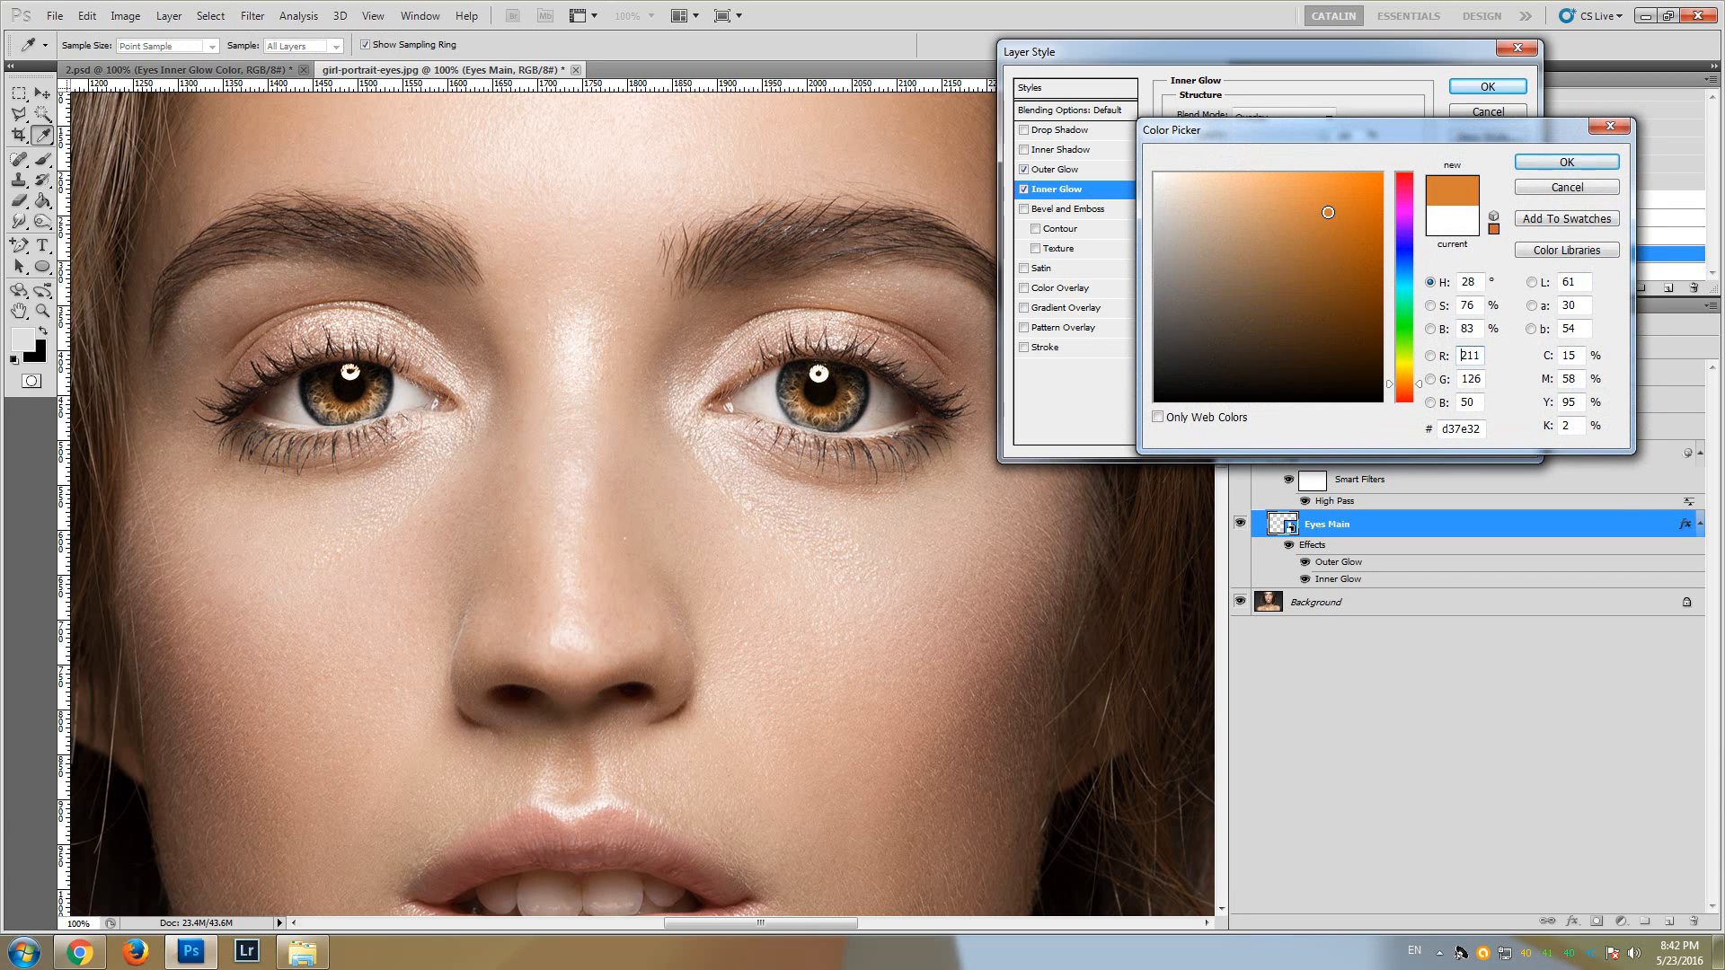
click(1402, 273)
drag(1369, 193, 1377, 183)
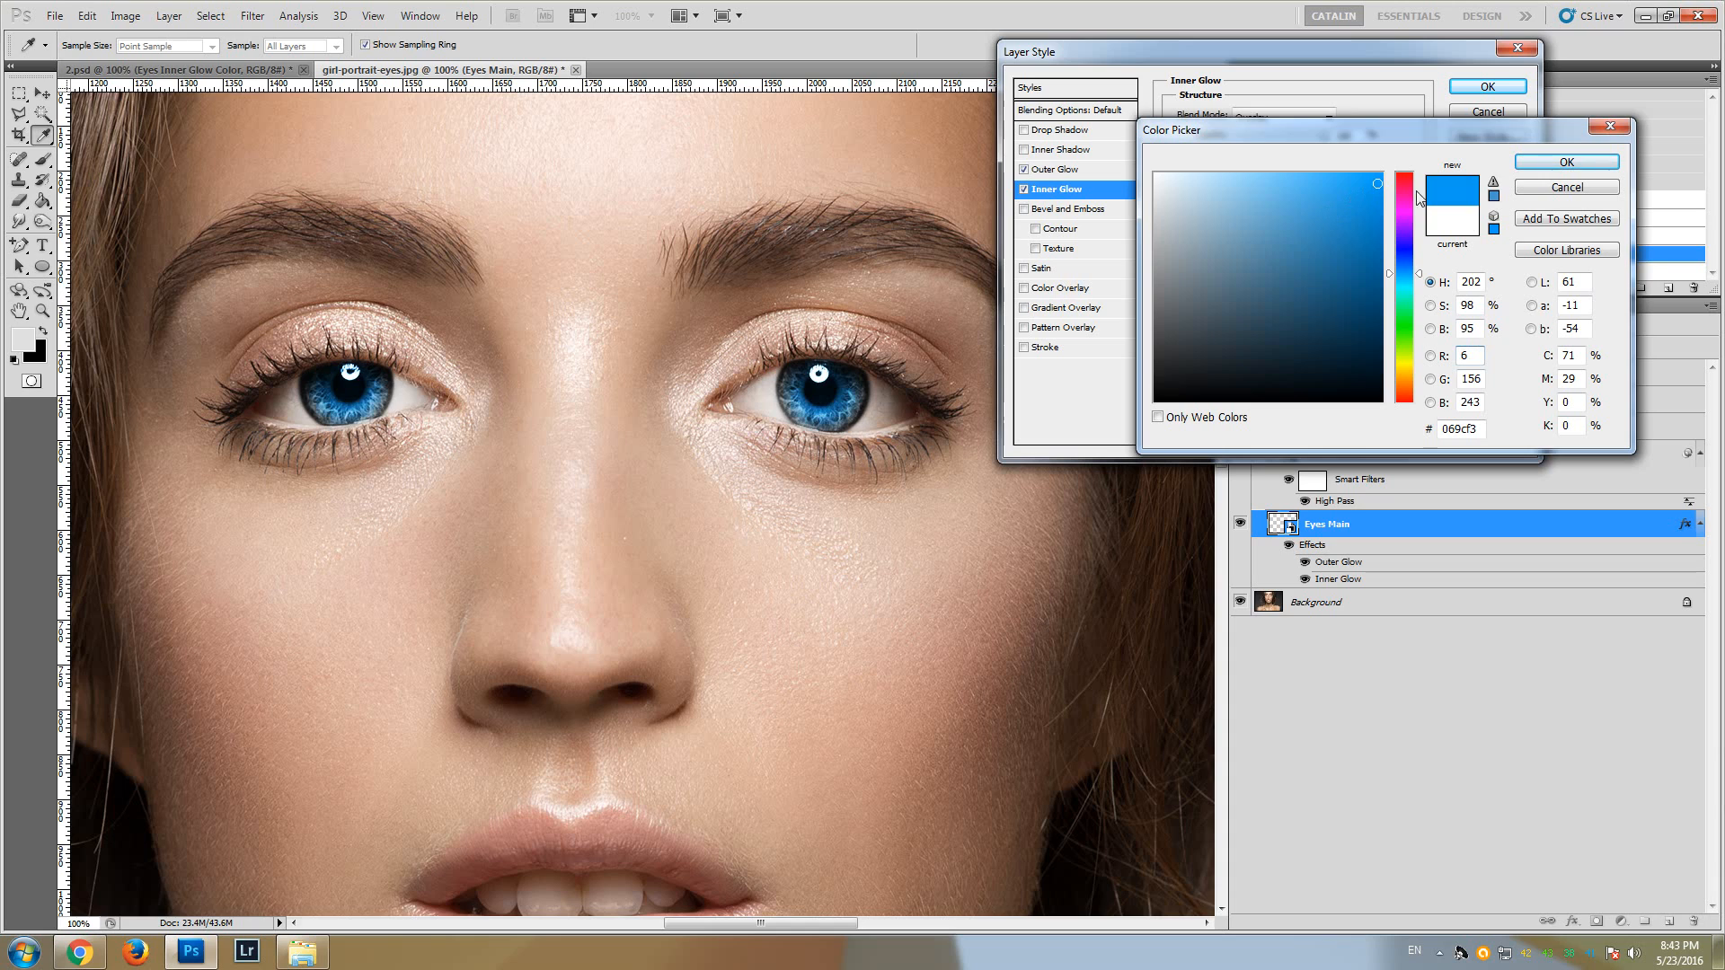
click(1549, 164)
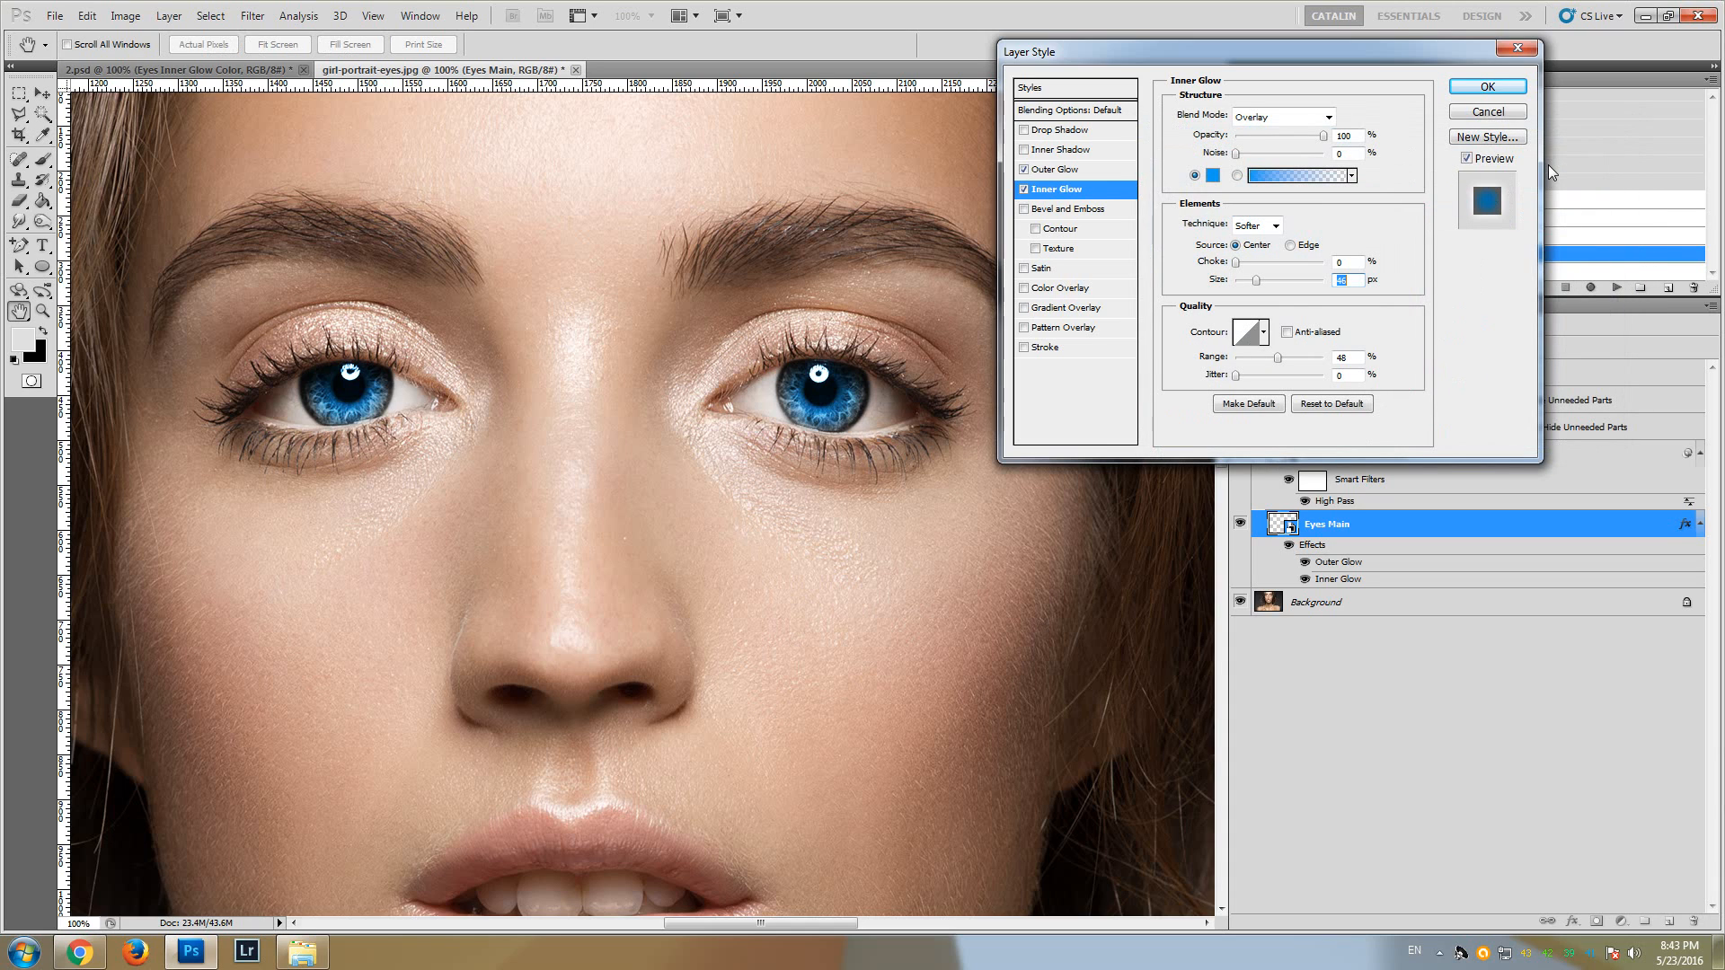
- Keep the Softer technique for the Inner Glow and reduce its size to about 35 px
click(1256, 226)
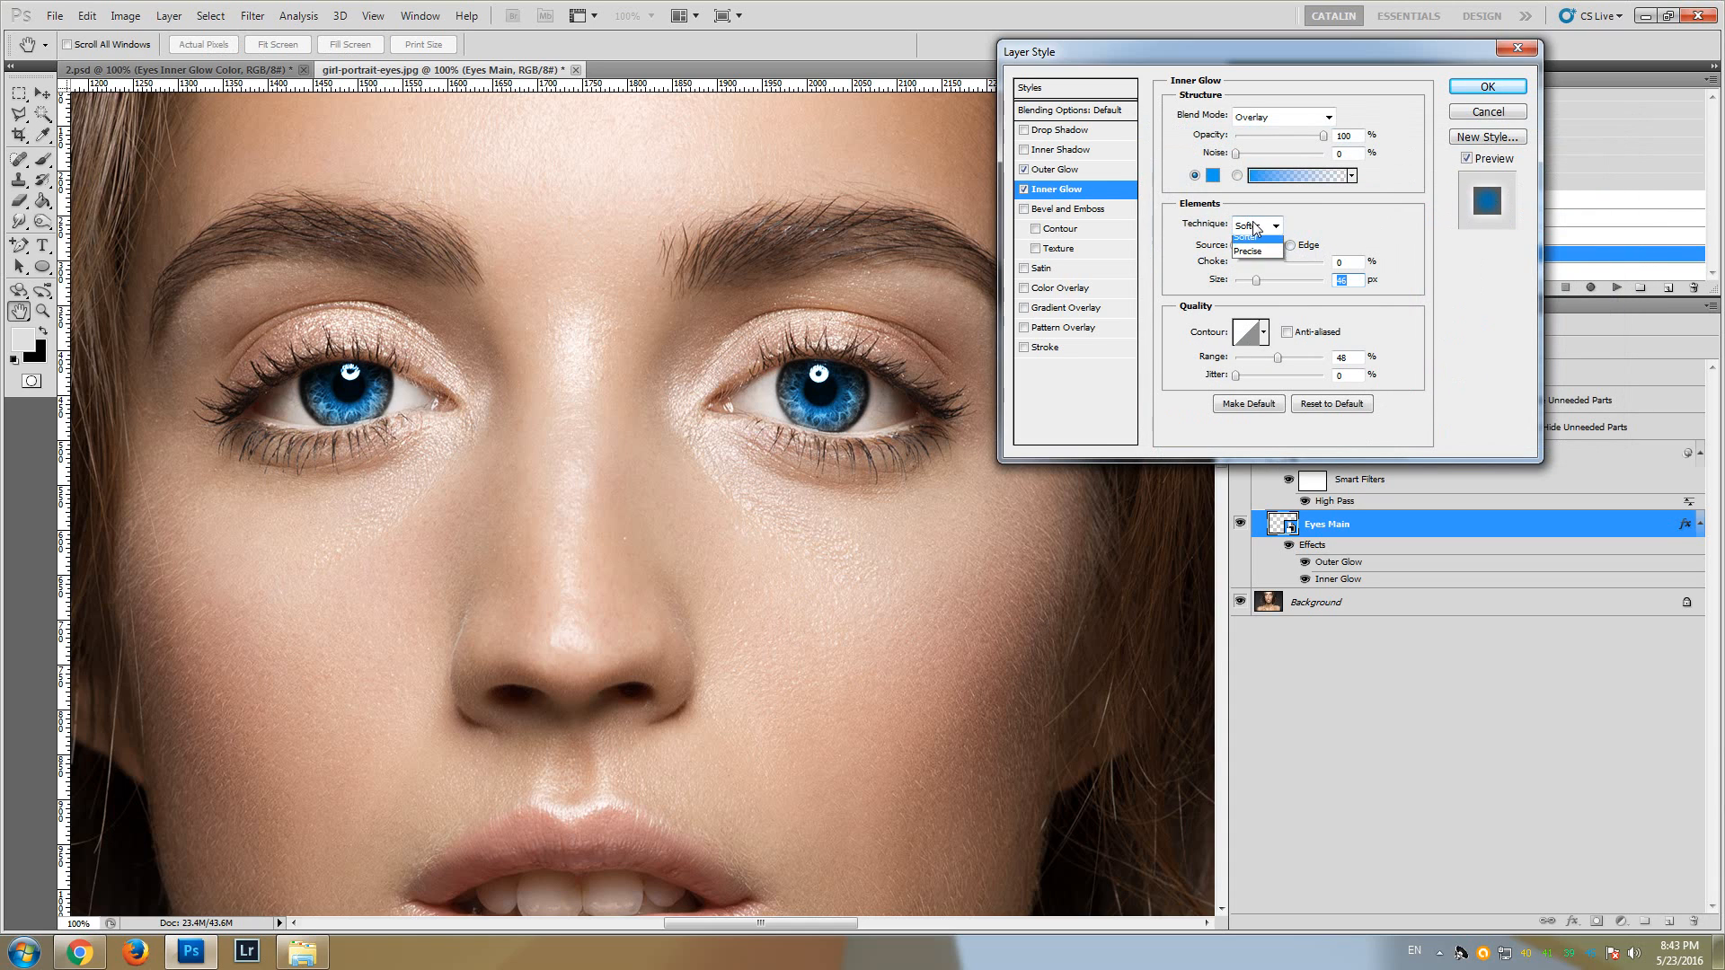
click(1255, 228)
scroll(1255, 228, down, 1)
scroll(1253, 221, up, 1)
drag(1256, 282, 1258, 284)
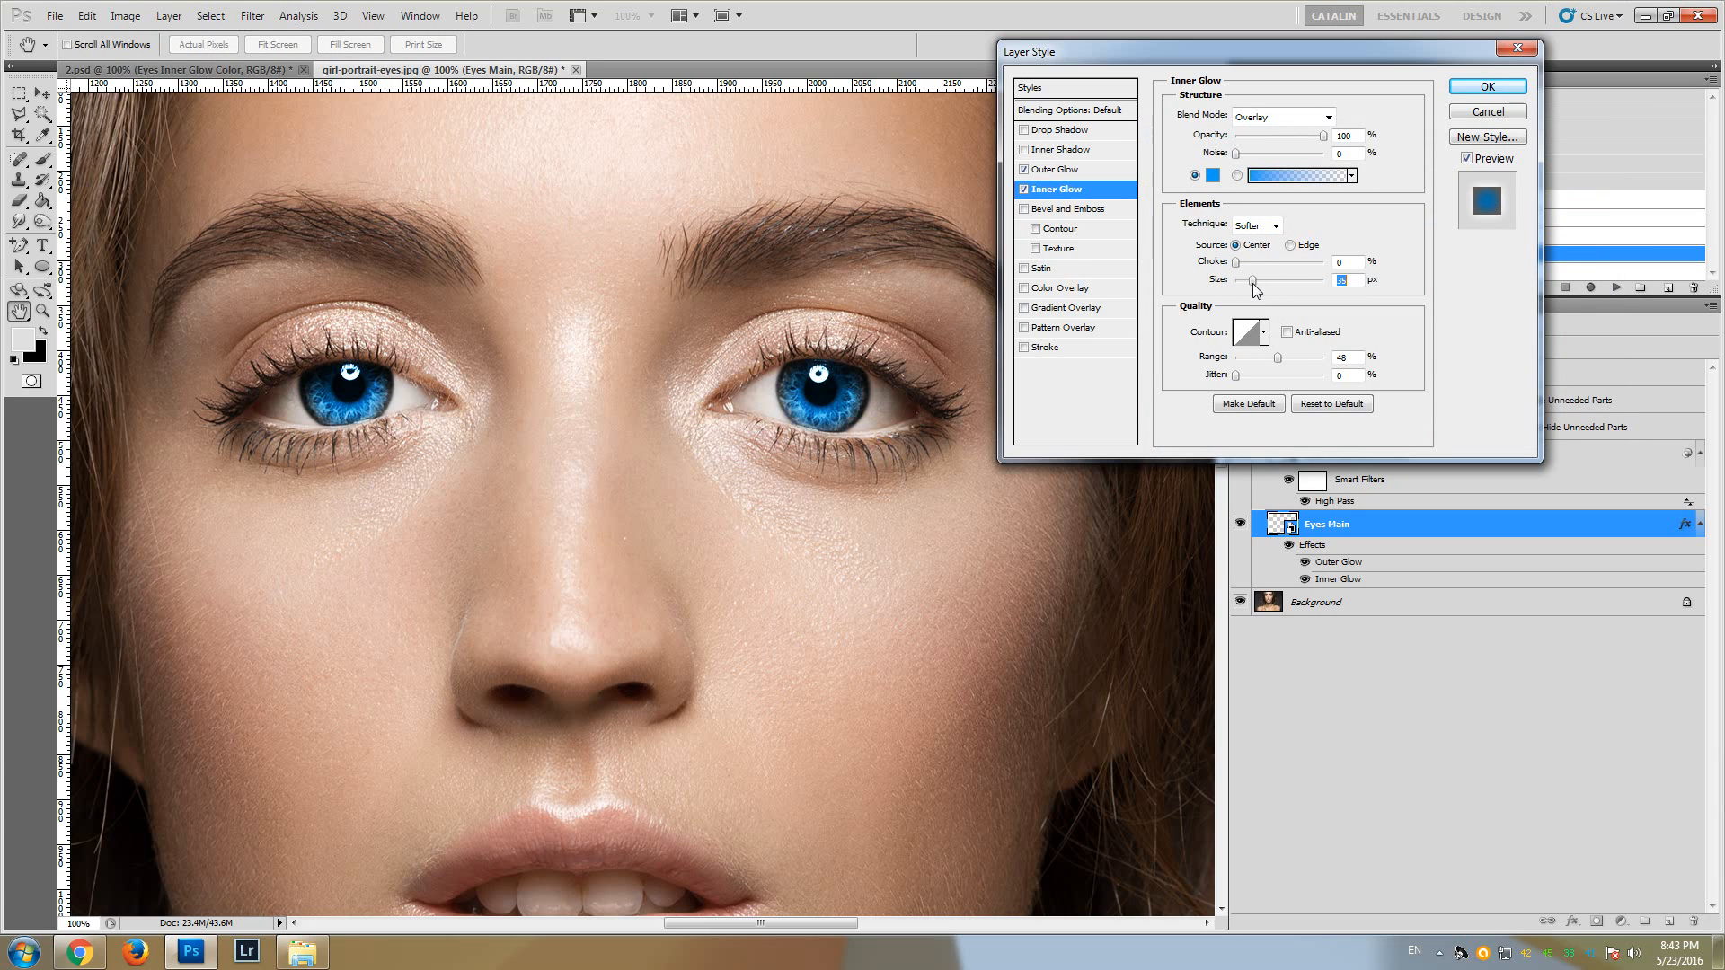
- Try paler blue, yellow and orange tones for the Inner Glow, settle on light blue #55c9ff, and apply the layer style
click(1212, 176)
click(1266, 172)
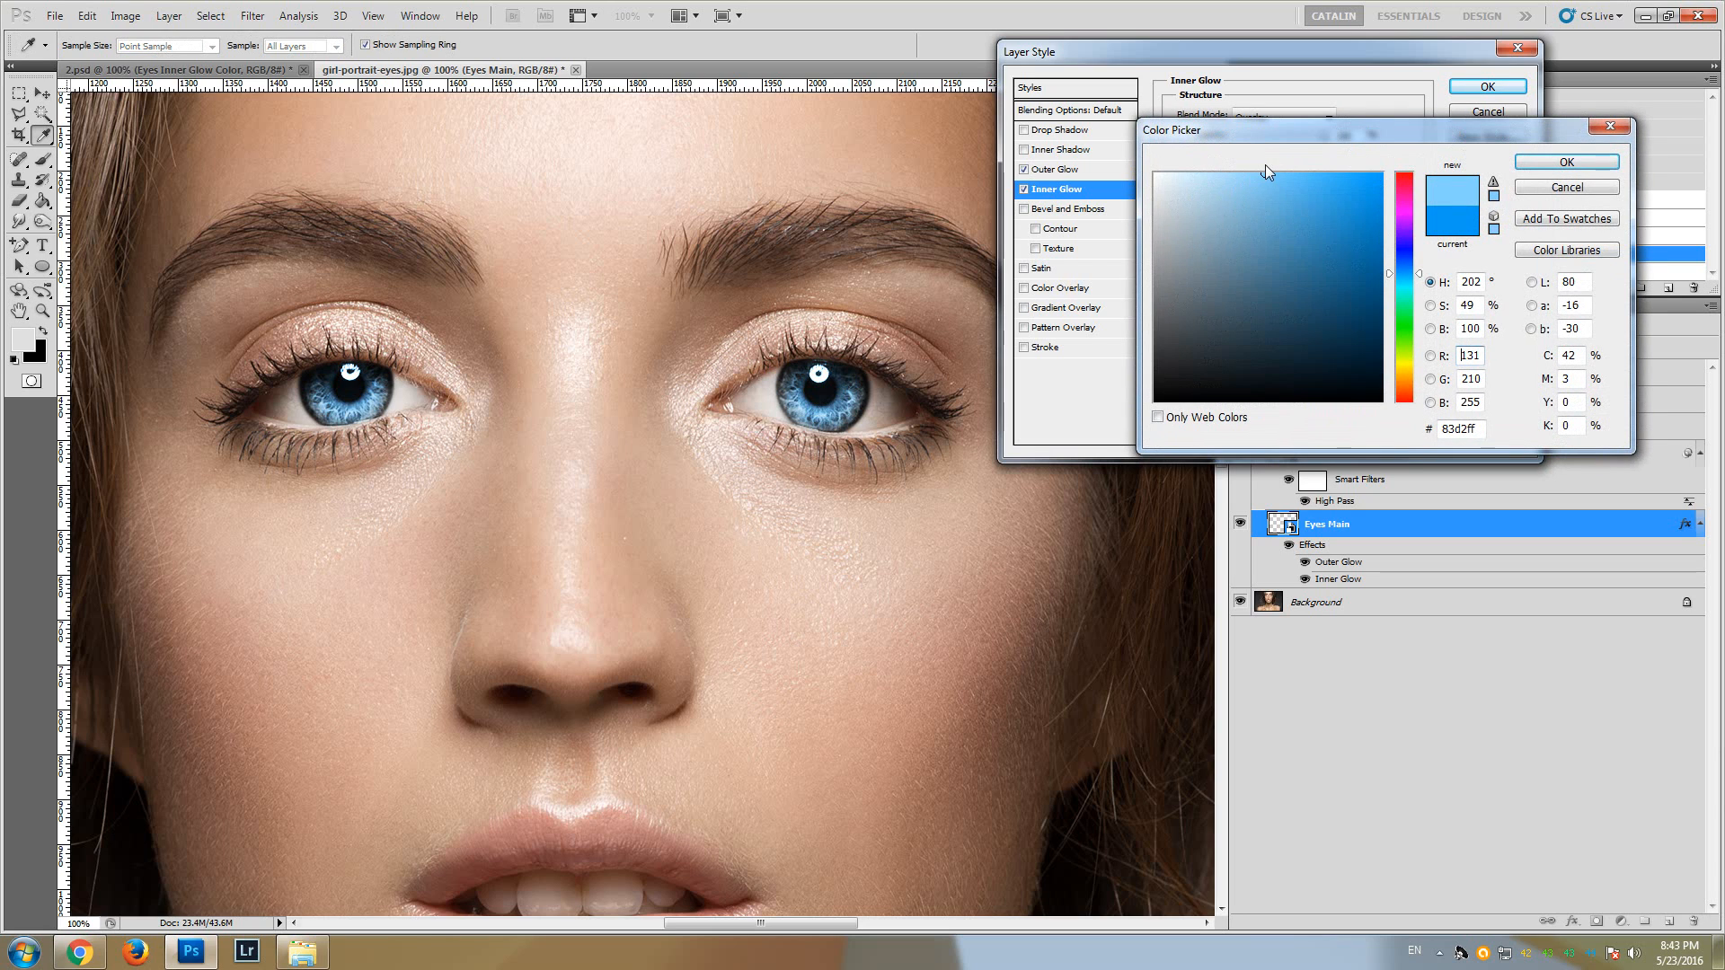
click(1307, 173)
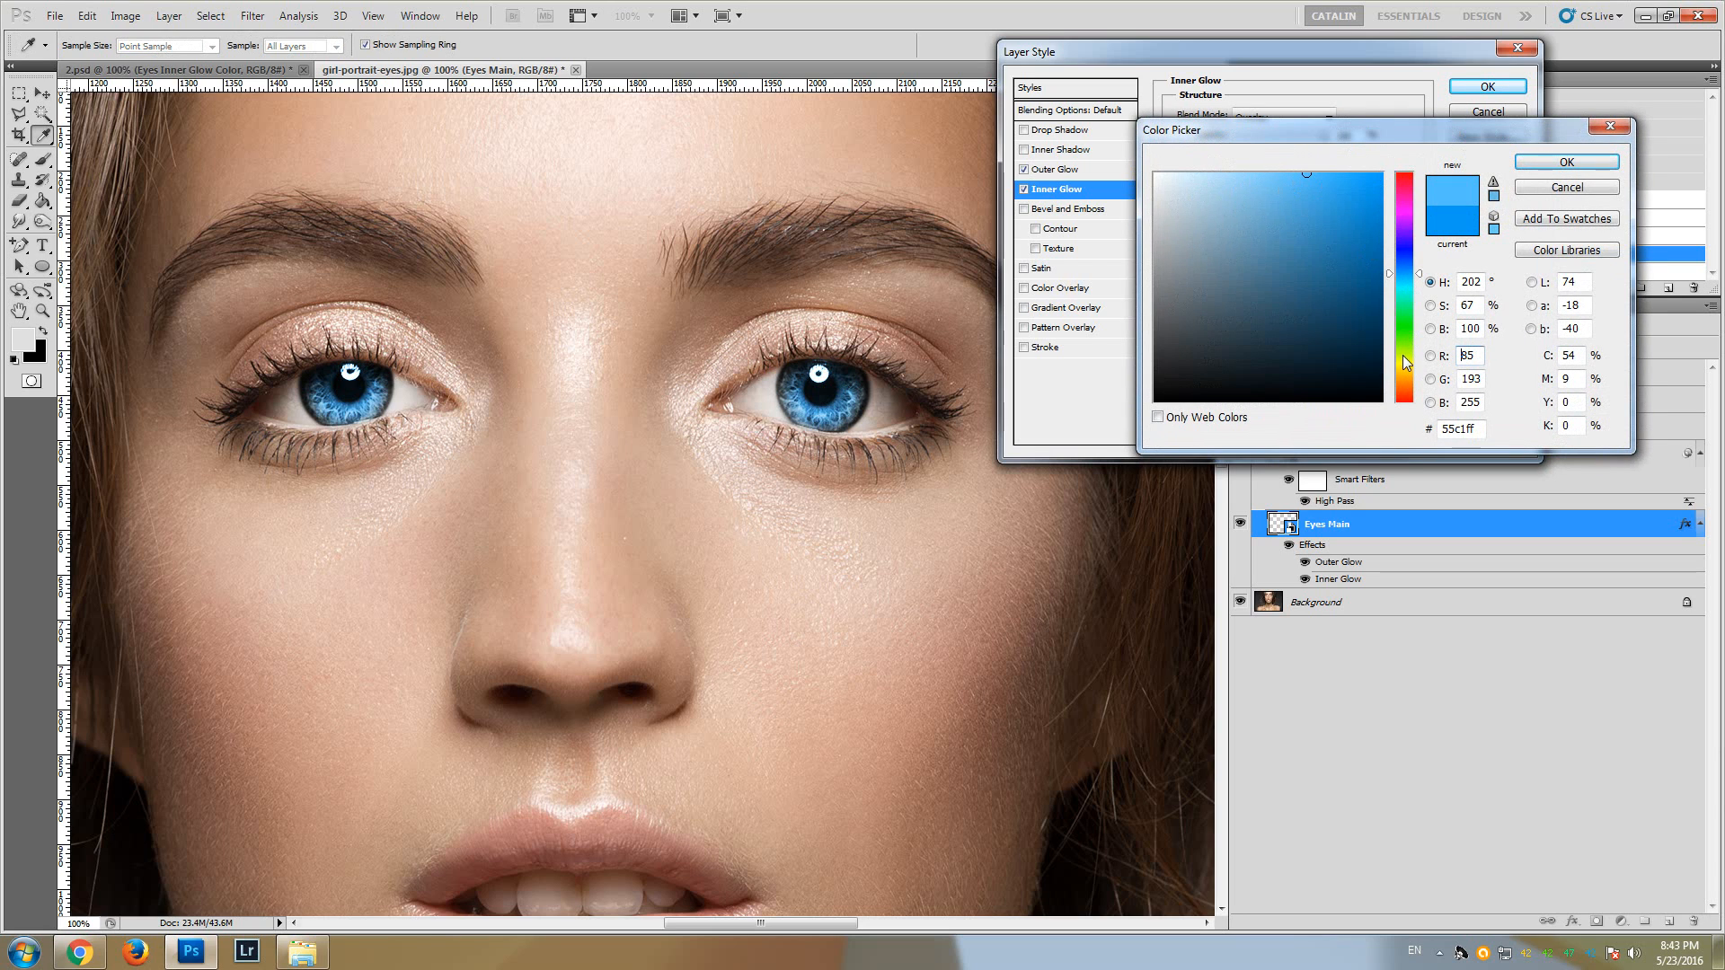
click(1403, 349)
click(1405, 369)
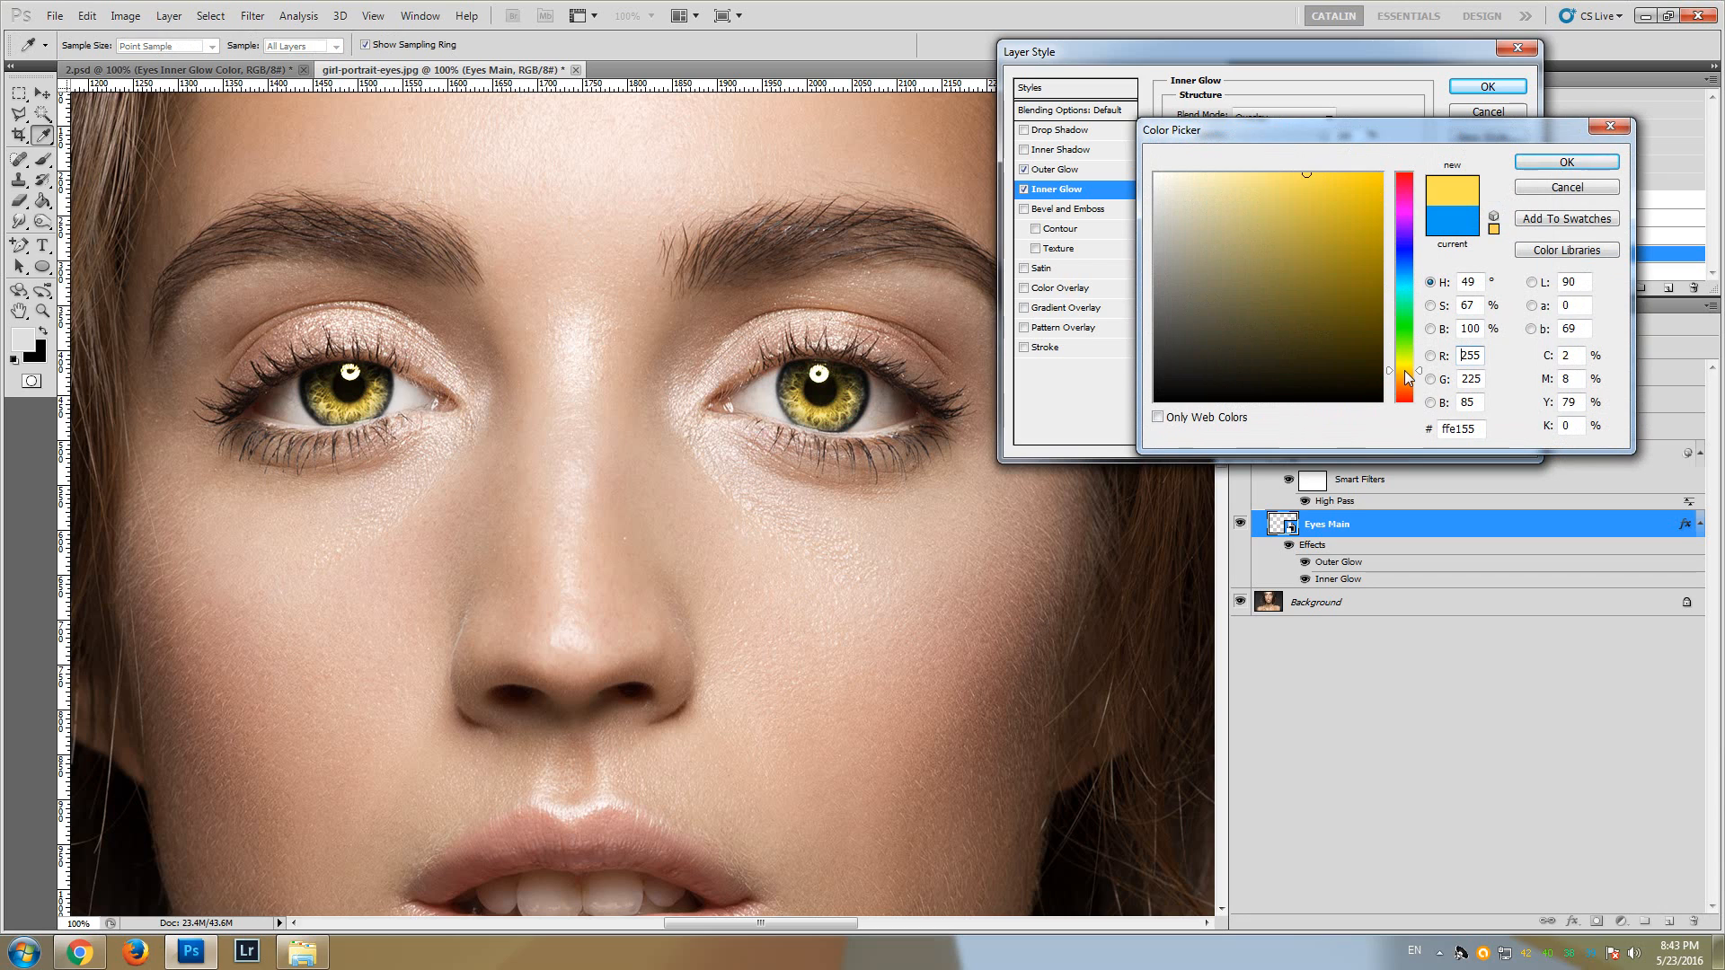
click(1405, 383)
click(1402, 275)
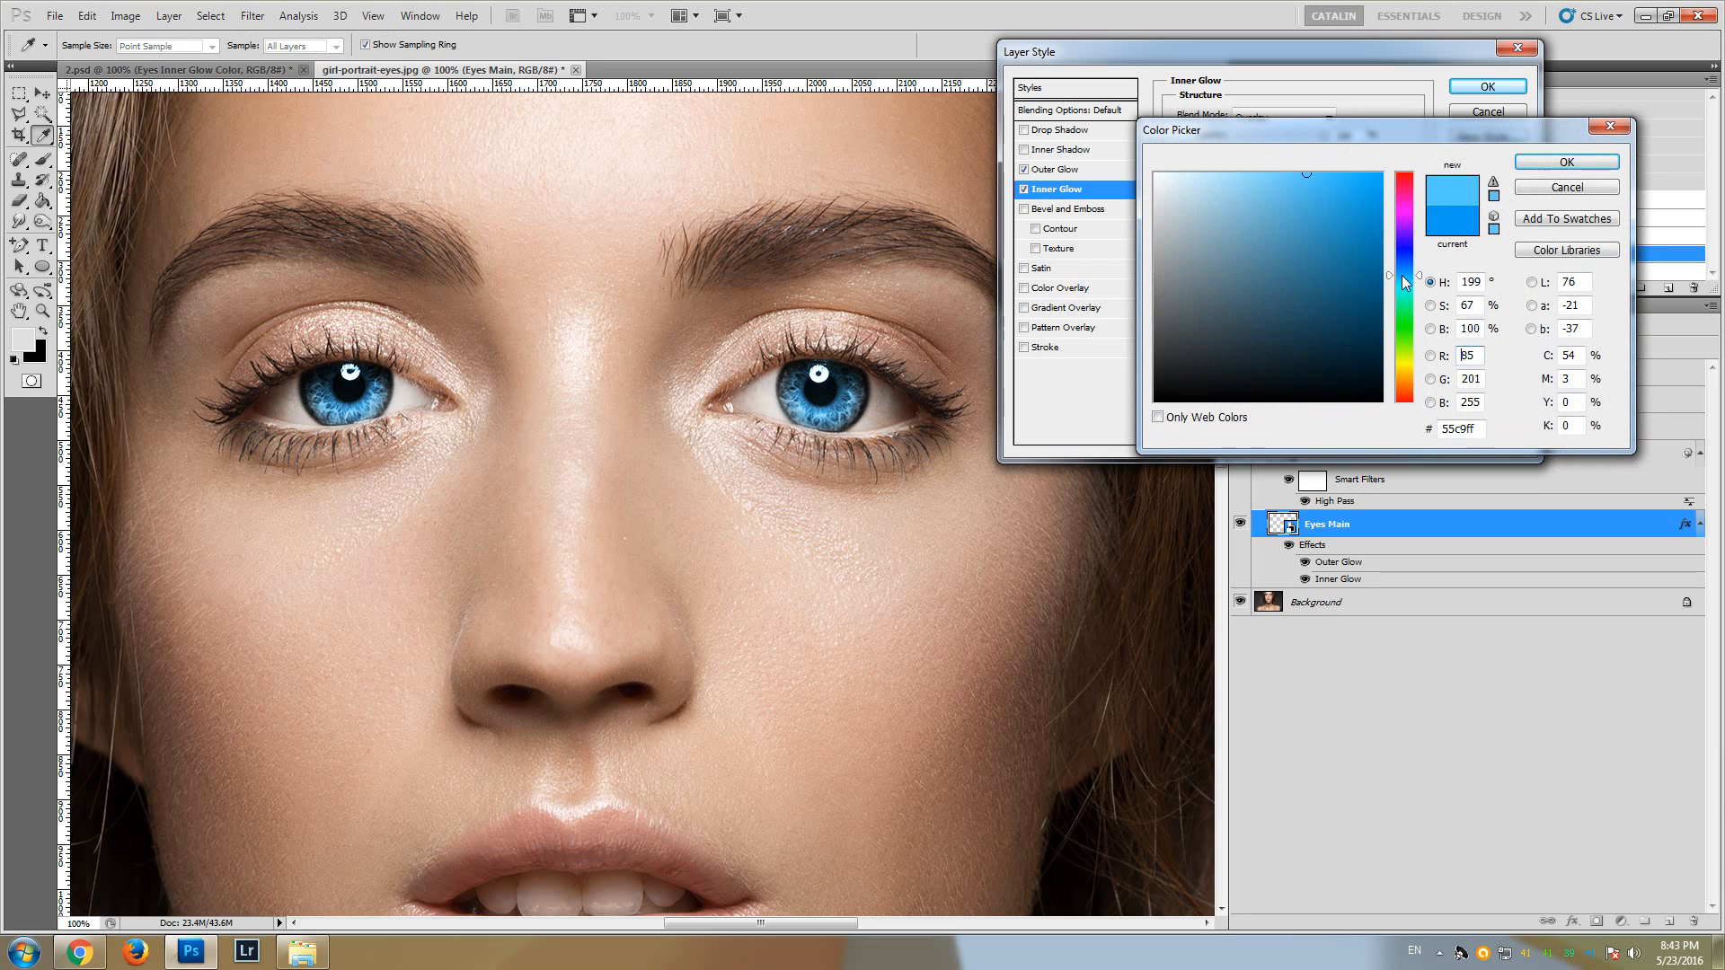
click(1539, 161)
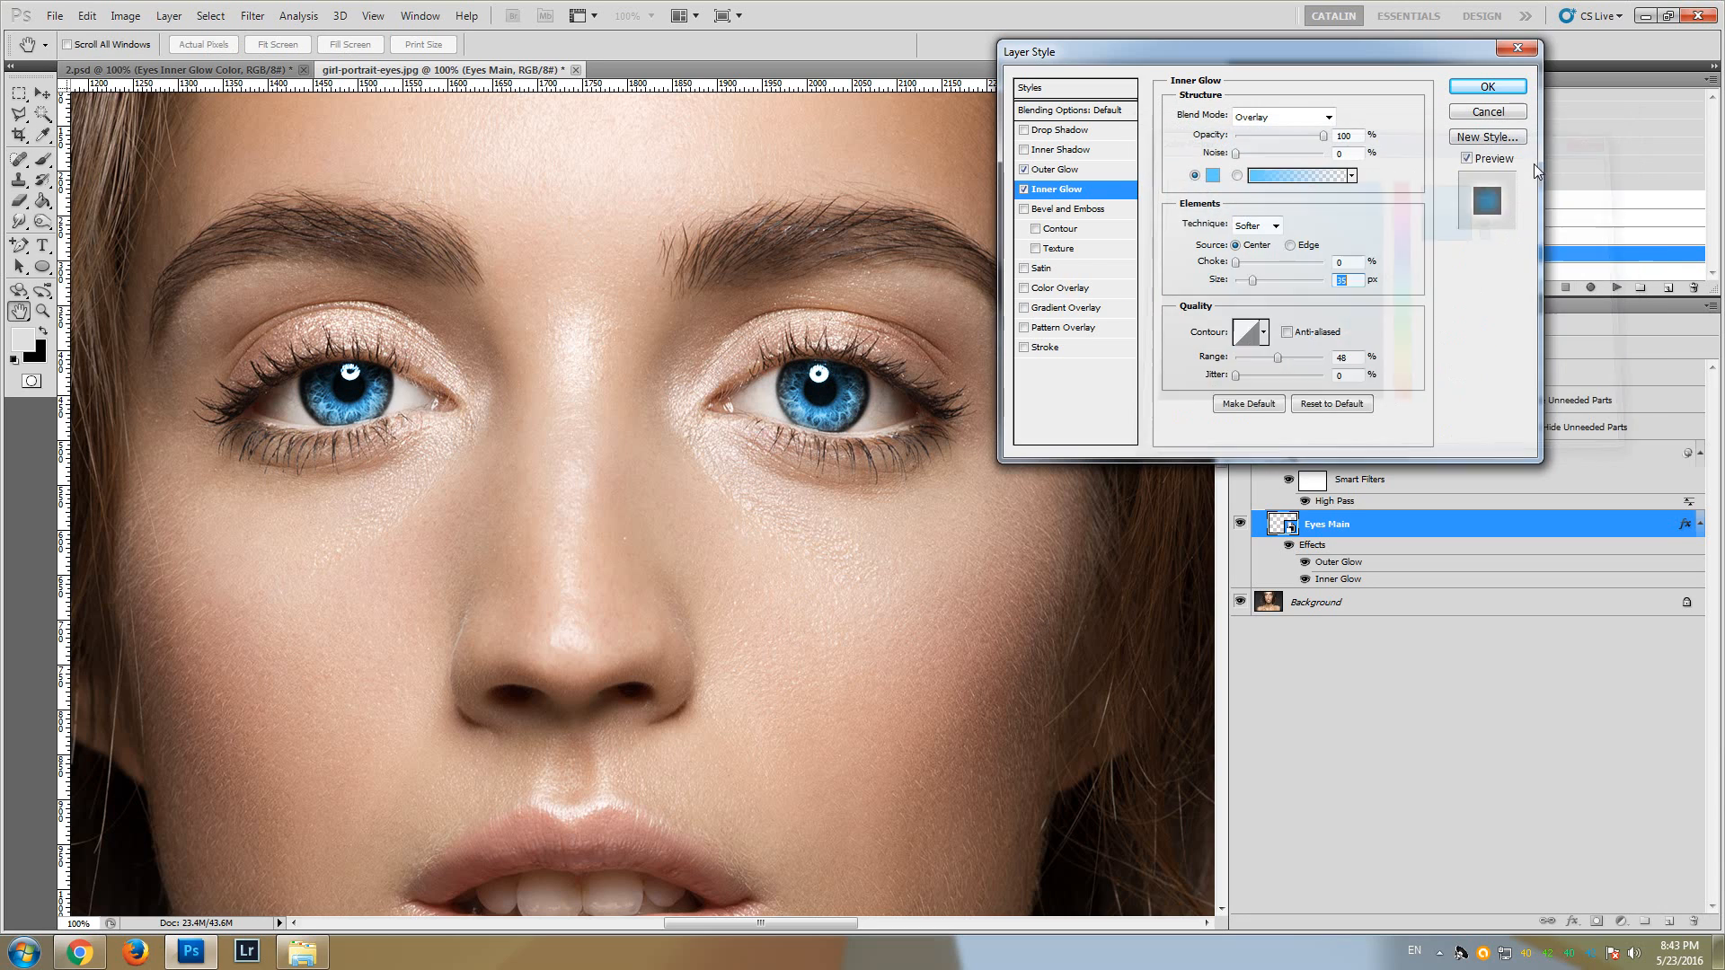
click(1503, 87)
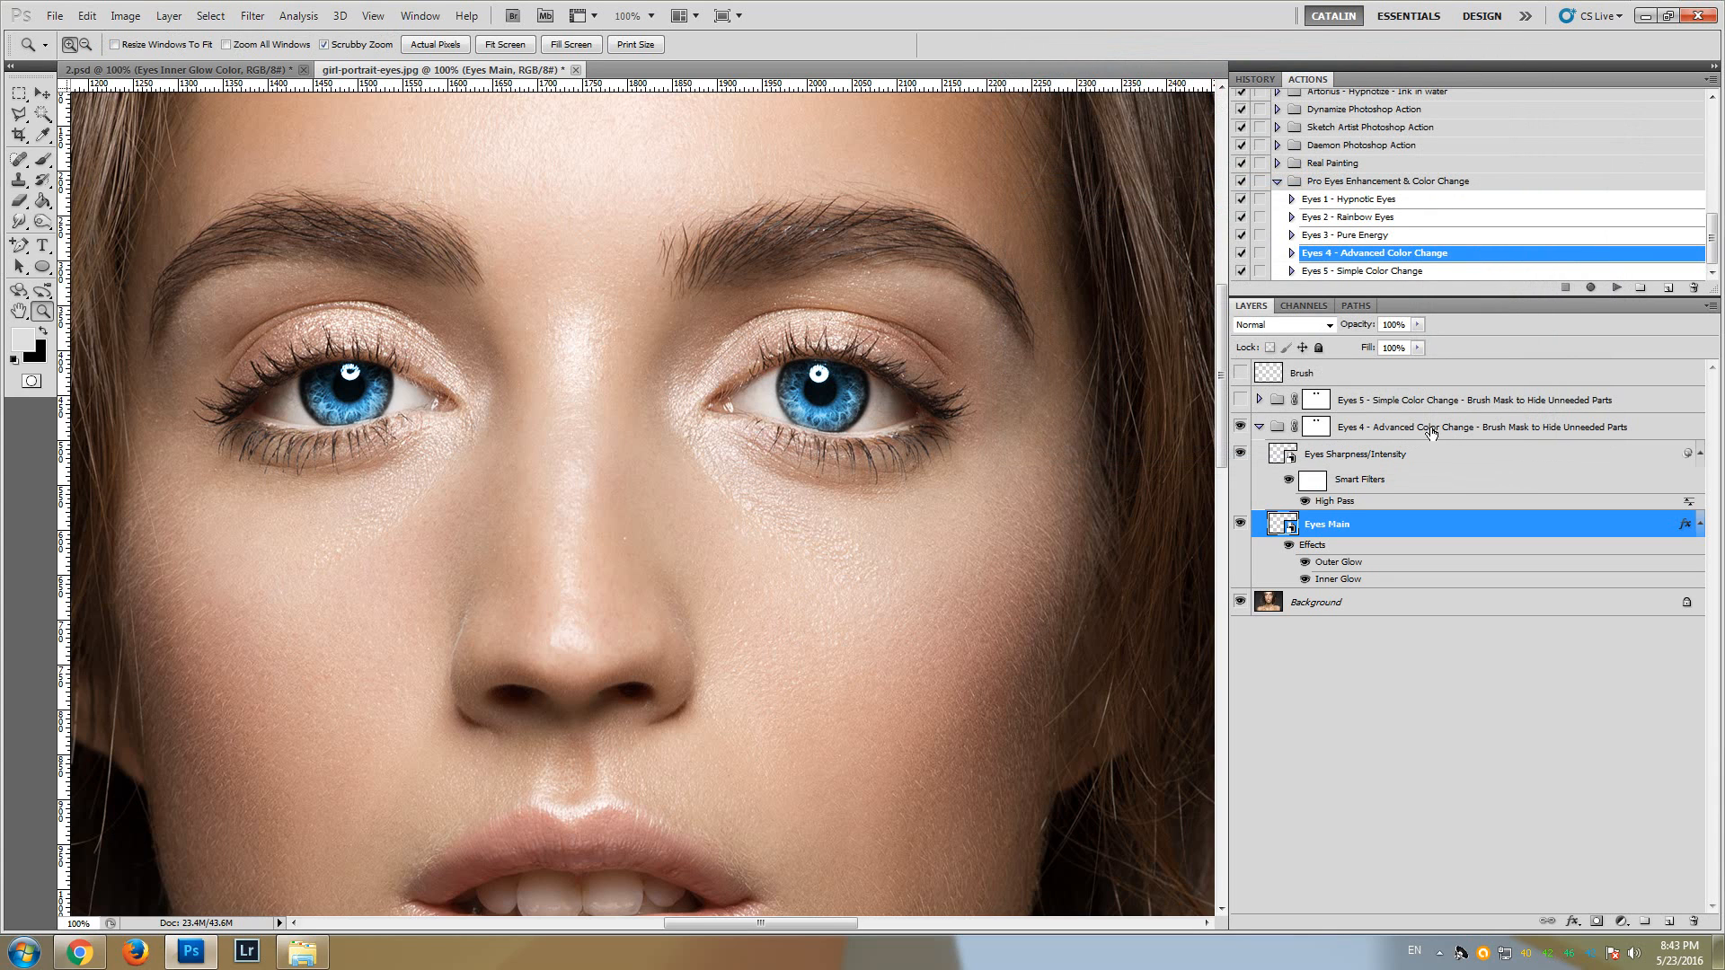
- Collapse and hide the Eyes 4 - Advanced Color Change group, and run the Eyes 3 - Pure Energy action
click(1259, 428)
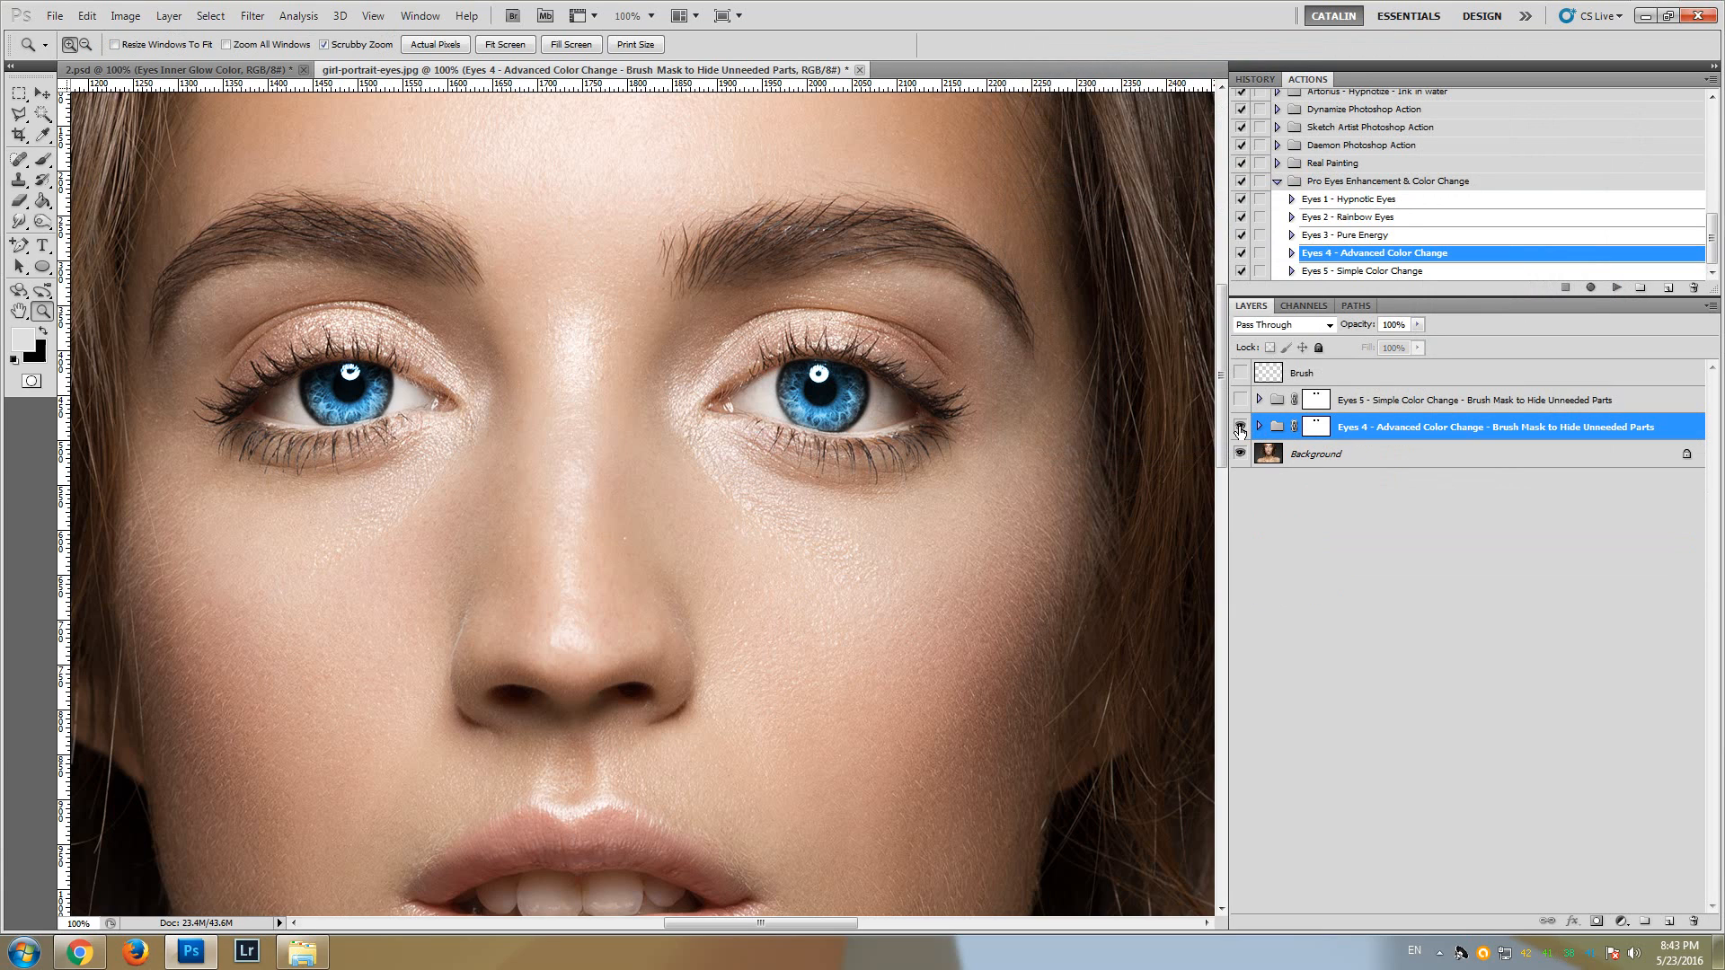
click(1240, 427)
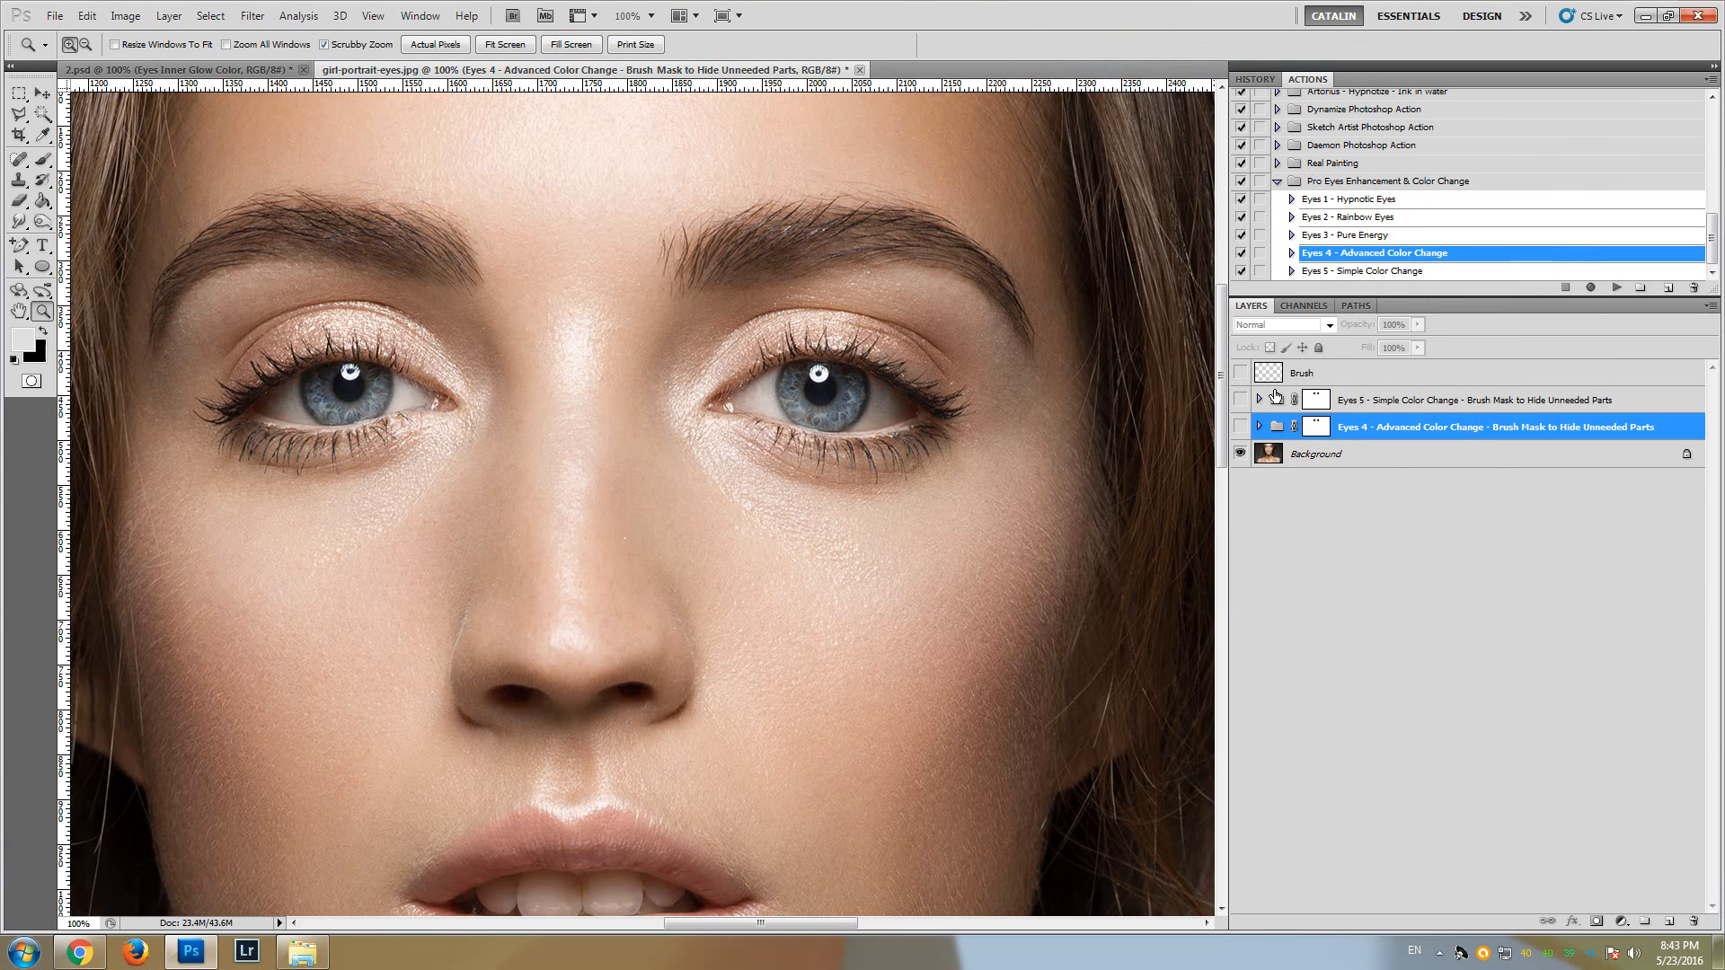
click(1353, 236)
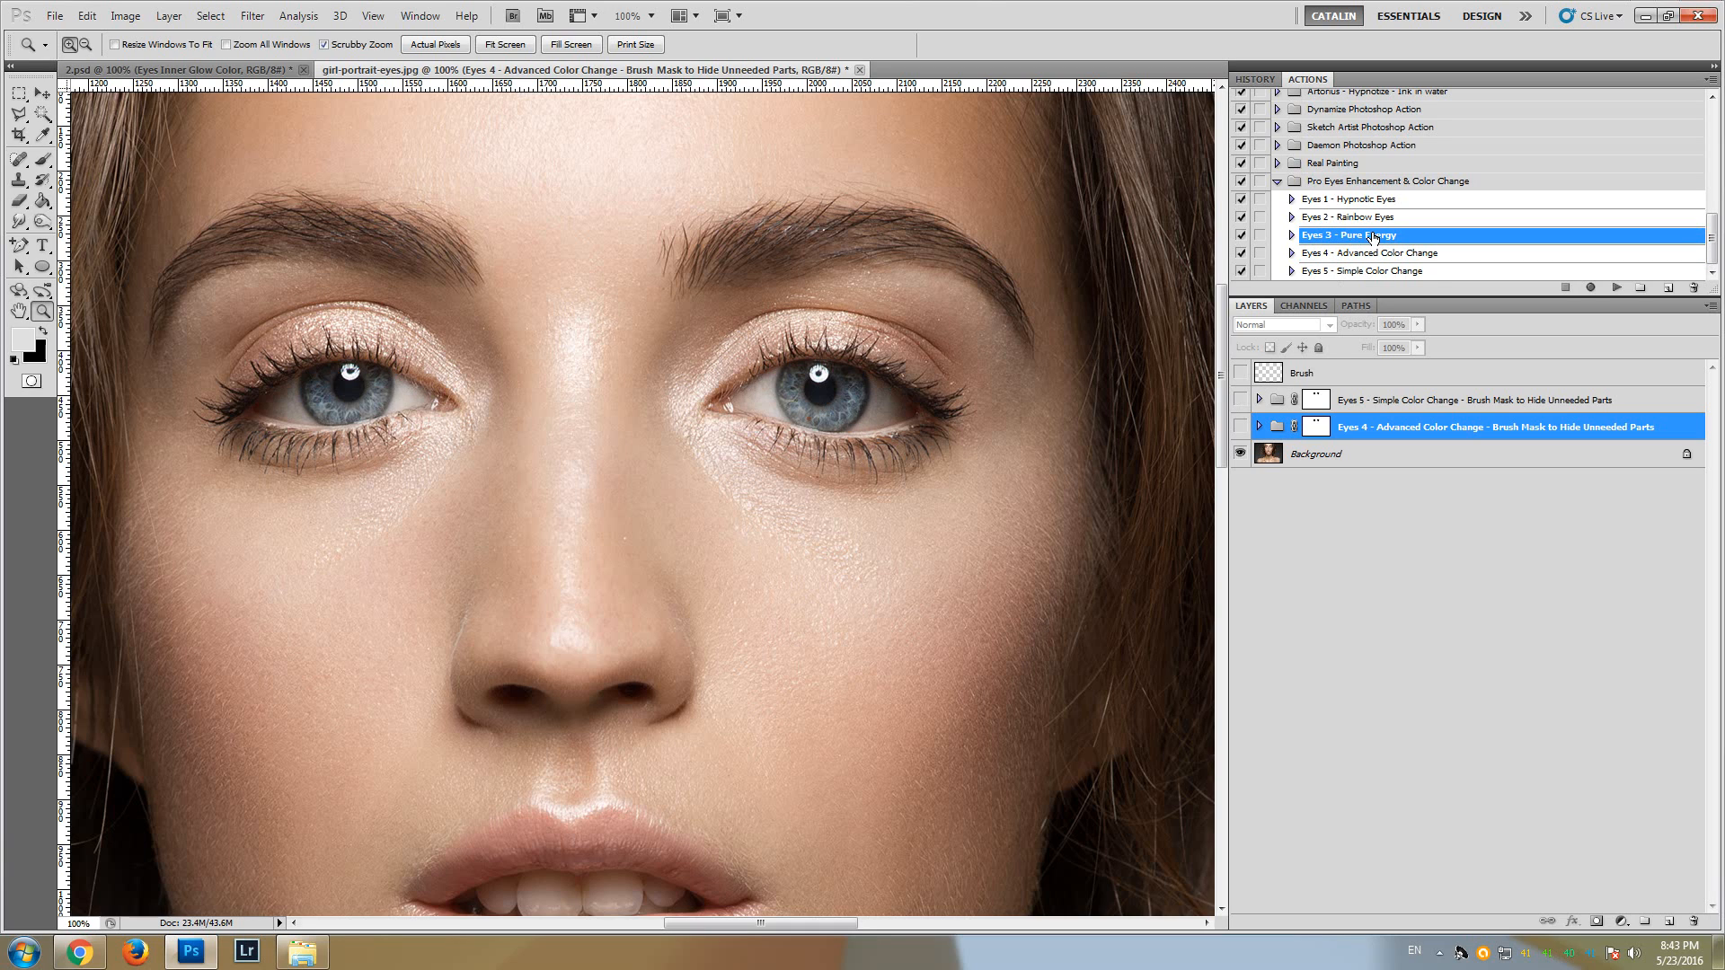
click(1617, 289)
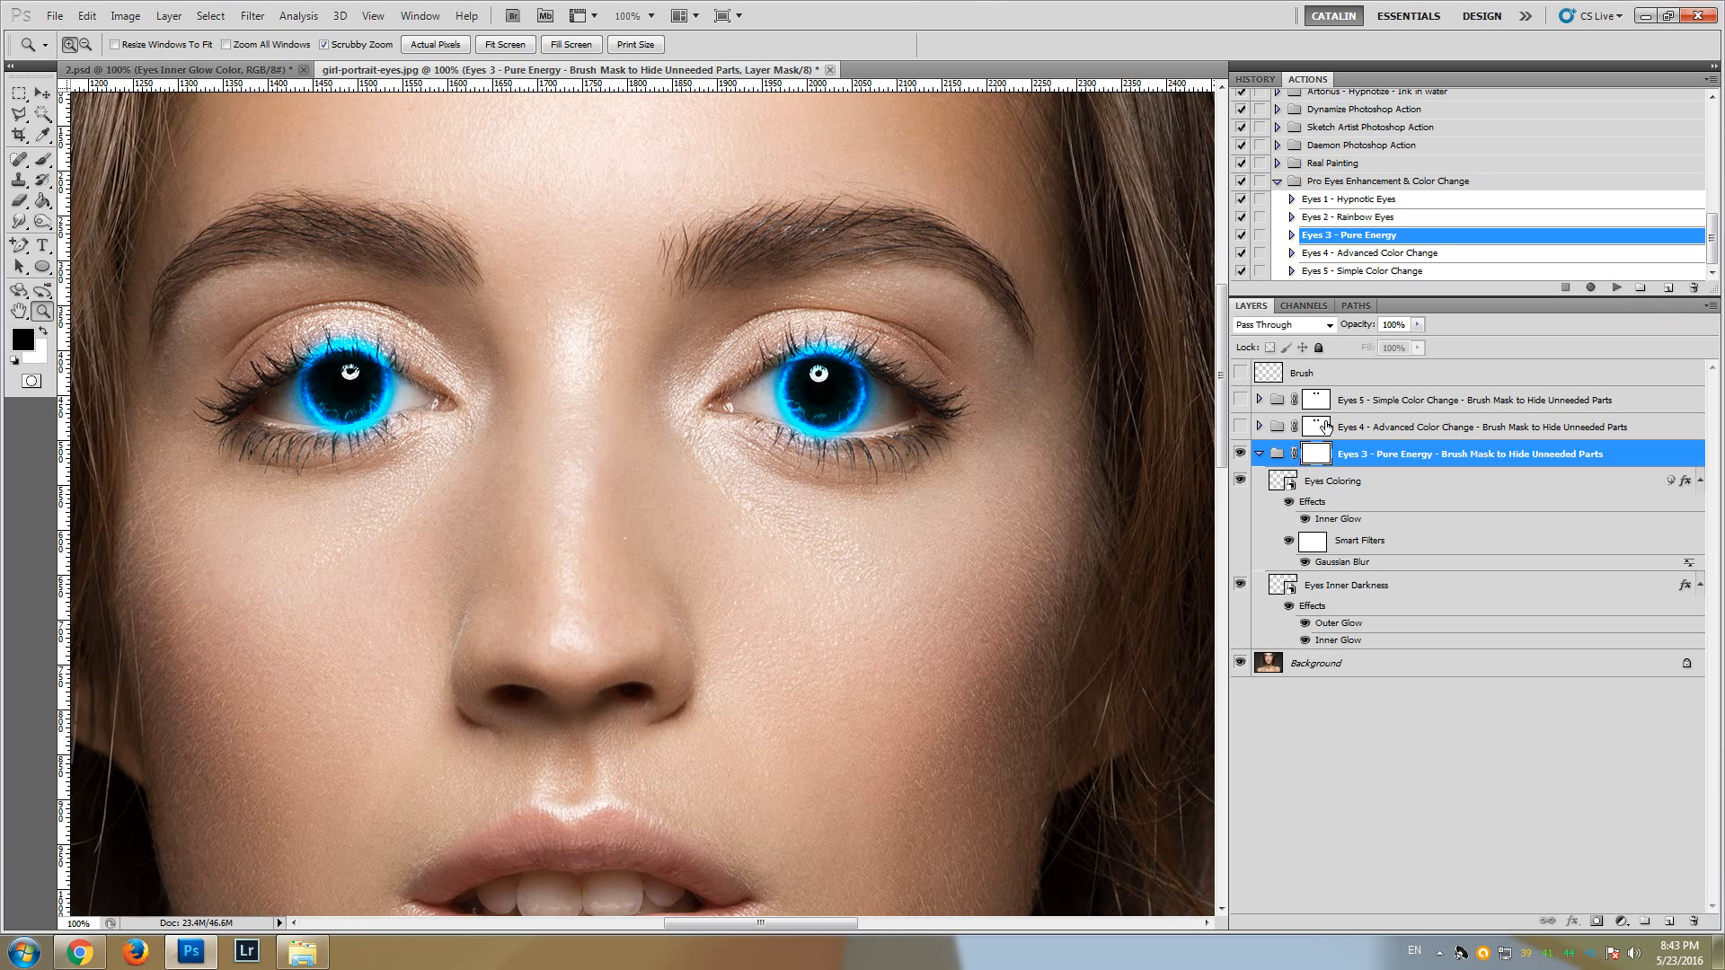
- Replace the Eyes 3 - Pure Energy group's mask with one made from the Eyes 4 - Advanced Color Change group's mask
right_click(1317, 460)
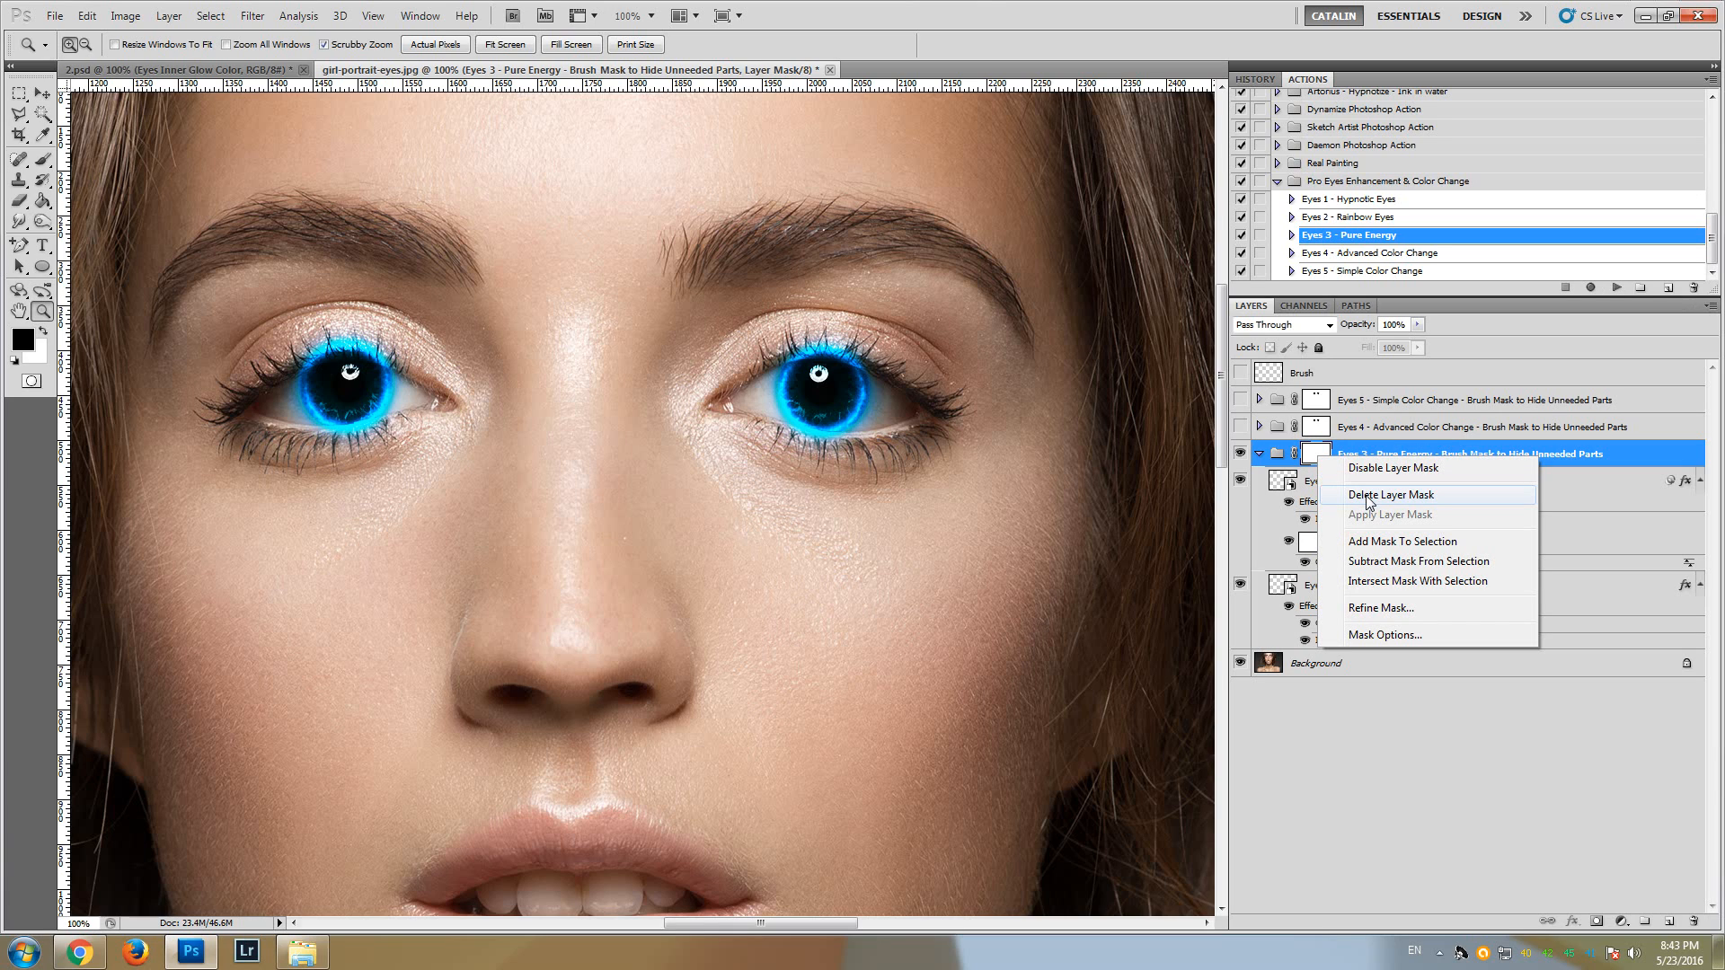
click(1371, 497)
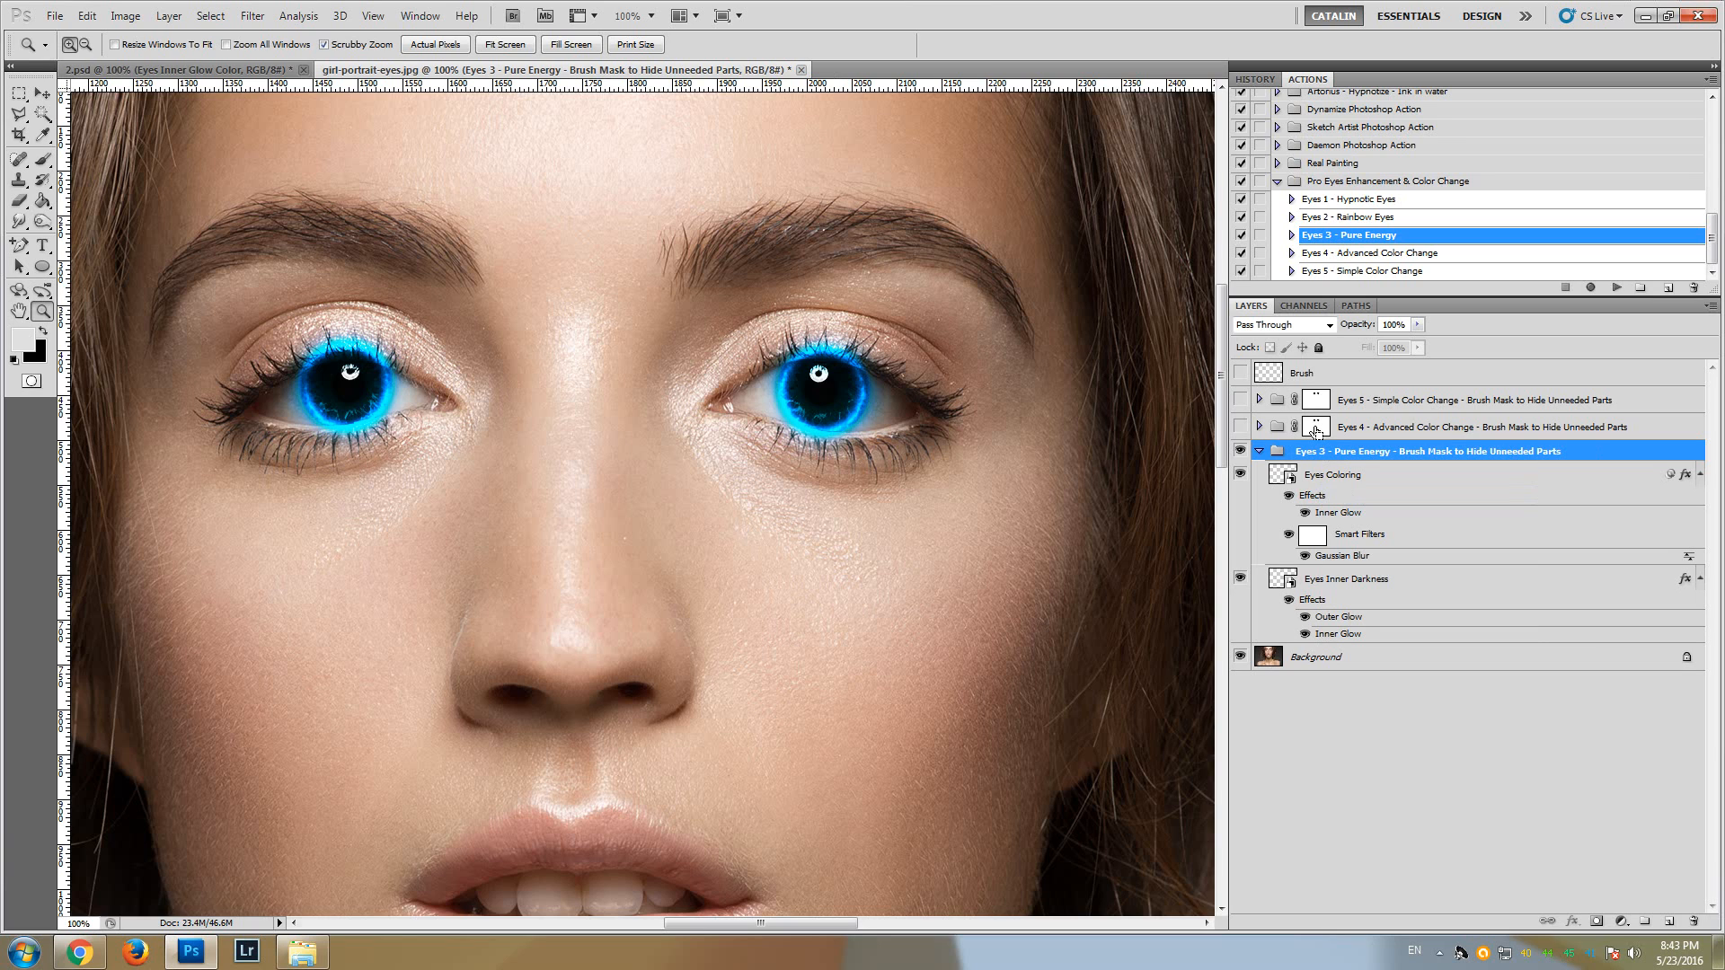
ctrl+click(1315, 429)
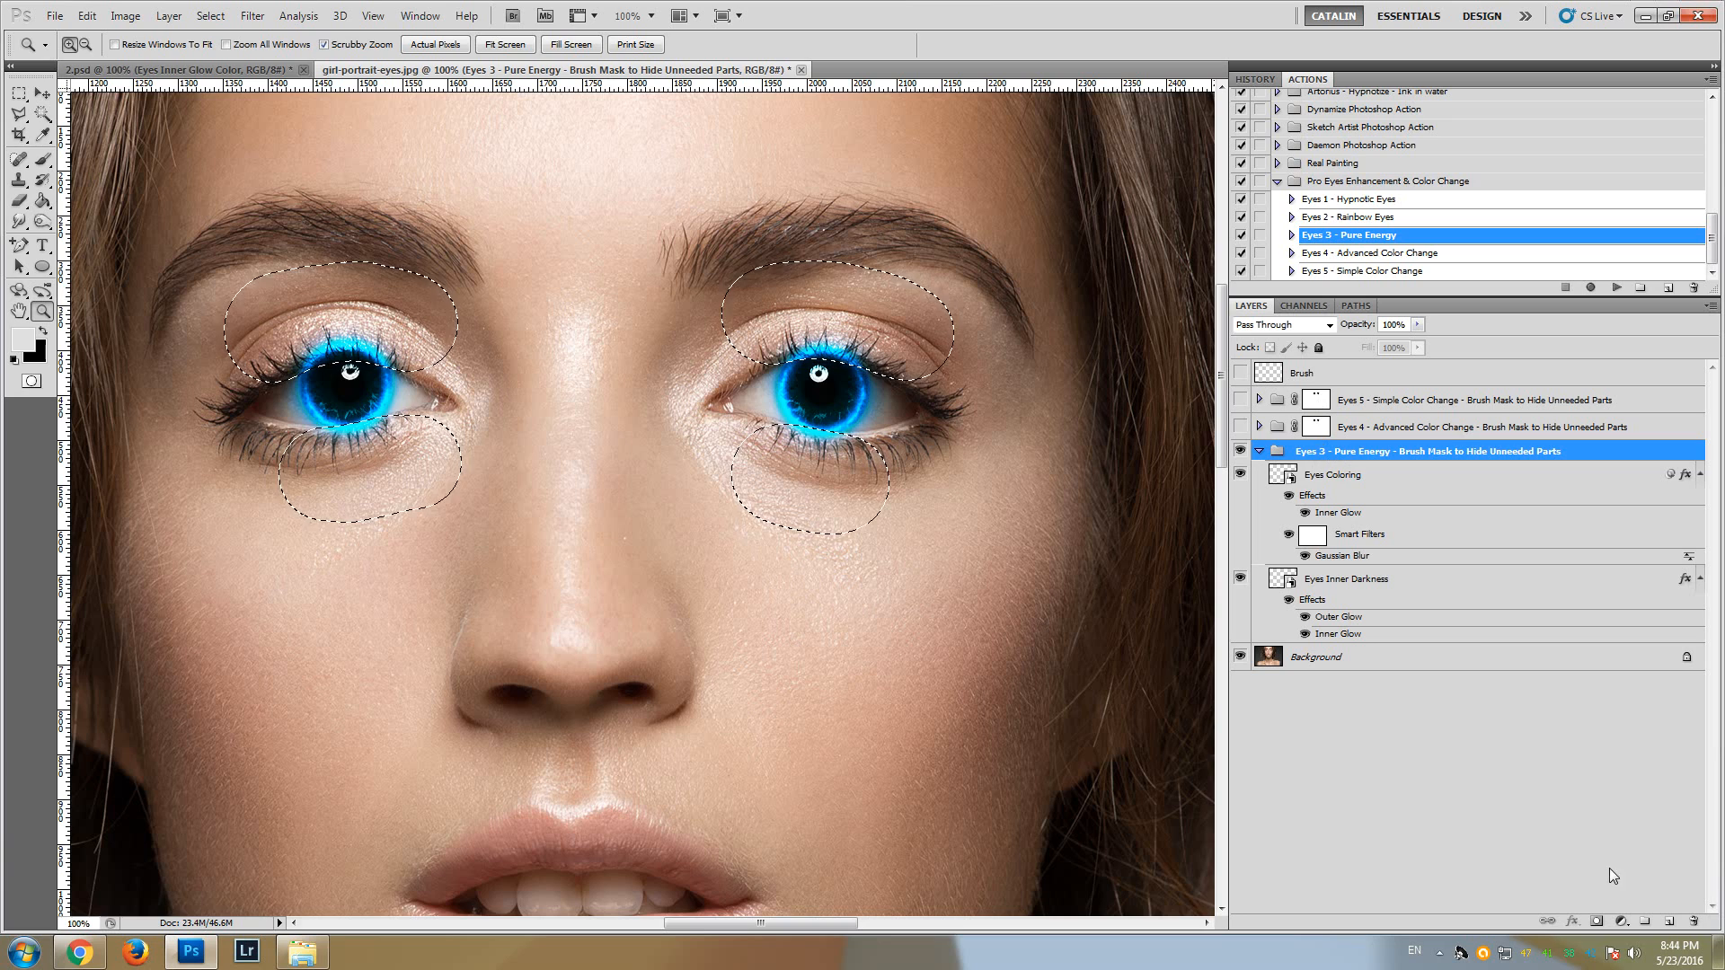
click(1598, 923)
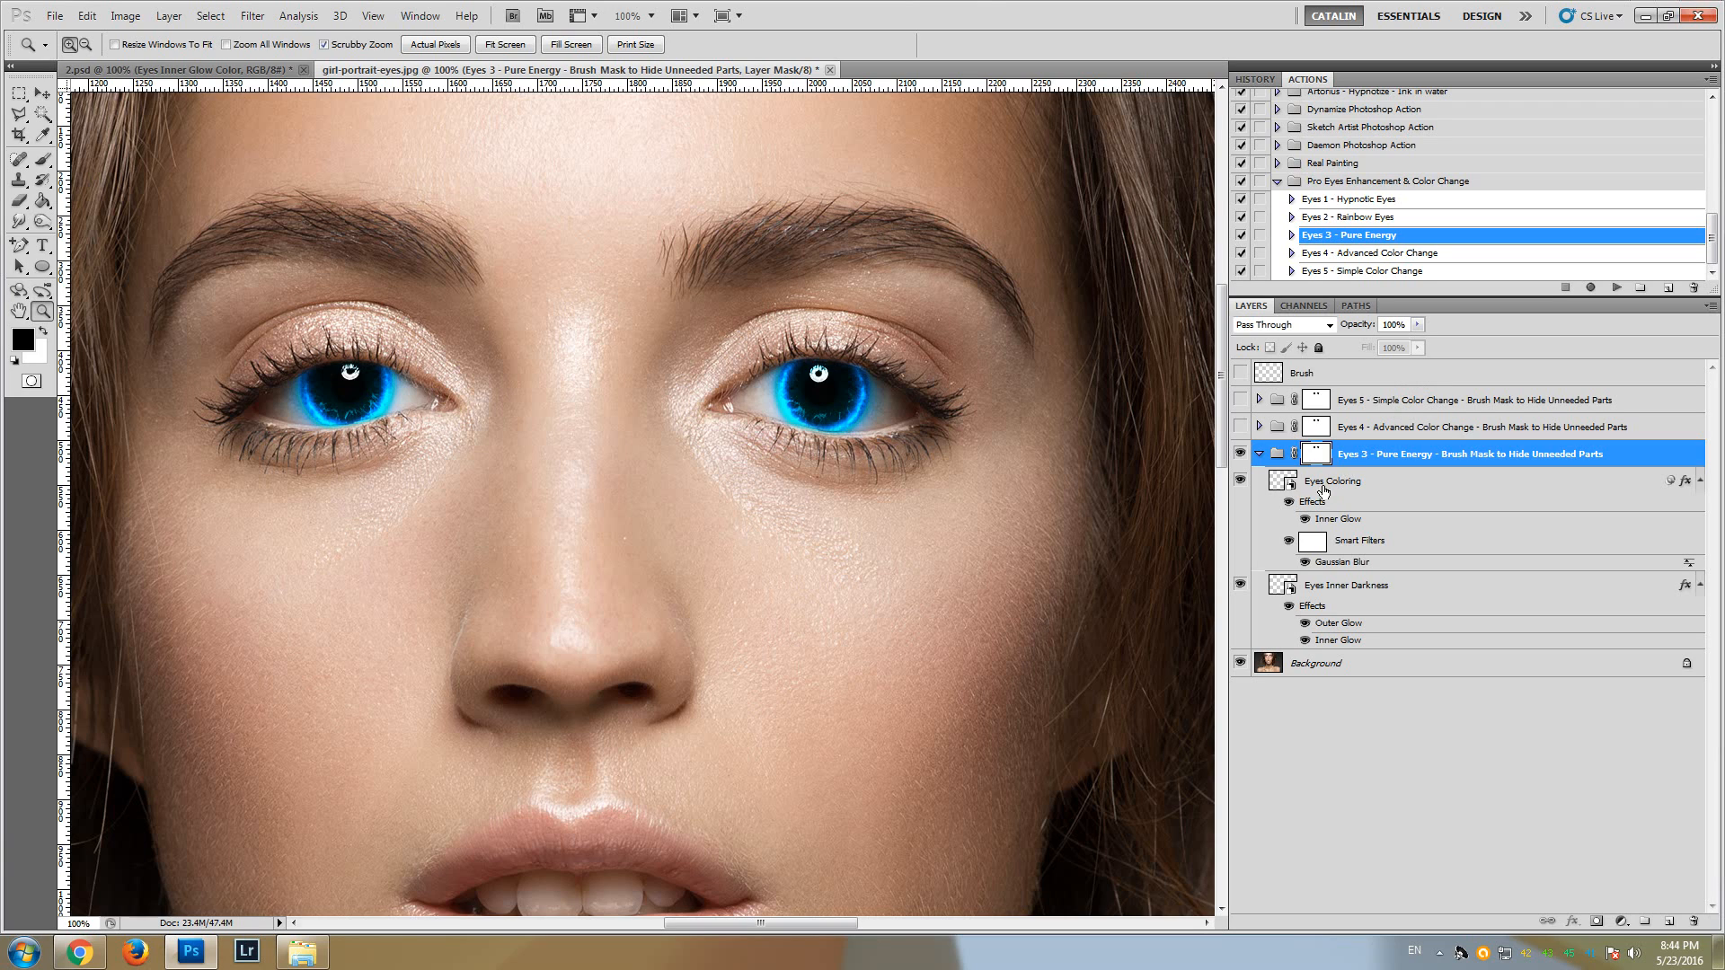
- Compare the eyes with the Eyes Coloring and Eyes Inner Darkness layers hidden and shown in turn
click(1240, 481)
click(1240, 481)
click(1240, 586)
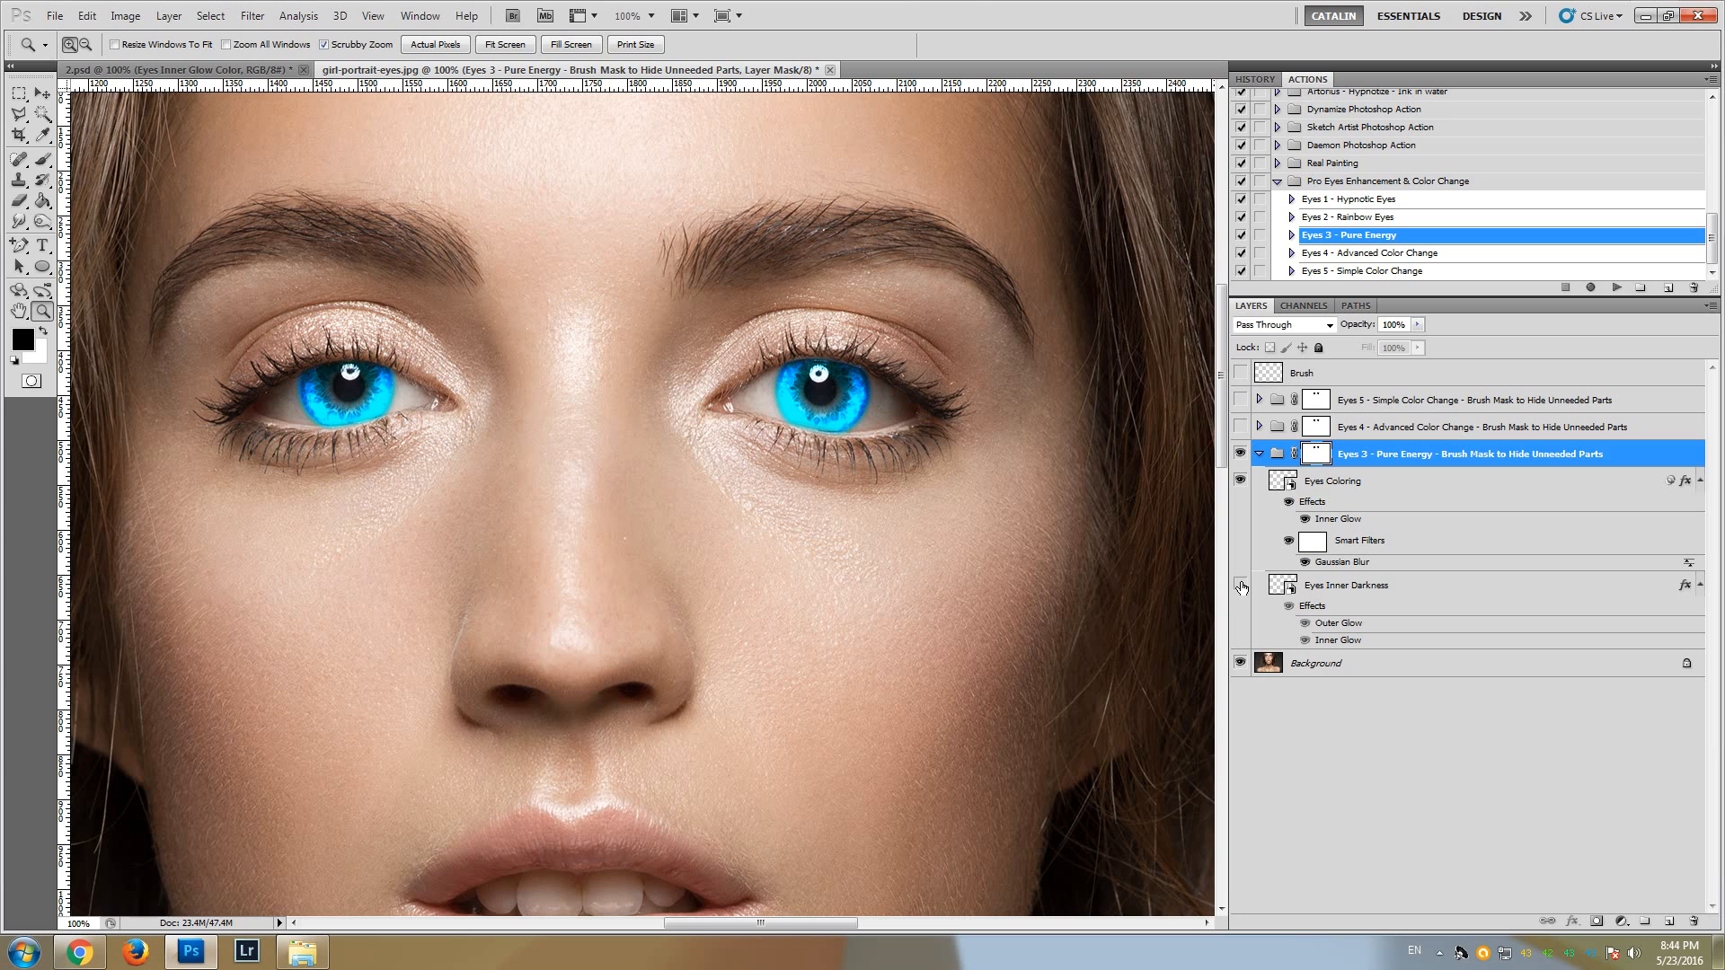
click(1241, 586)
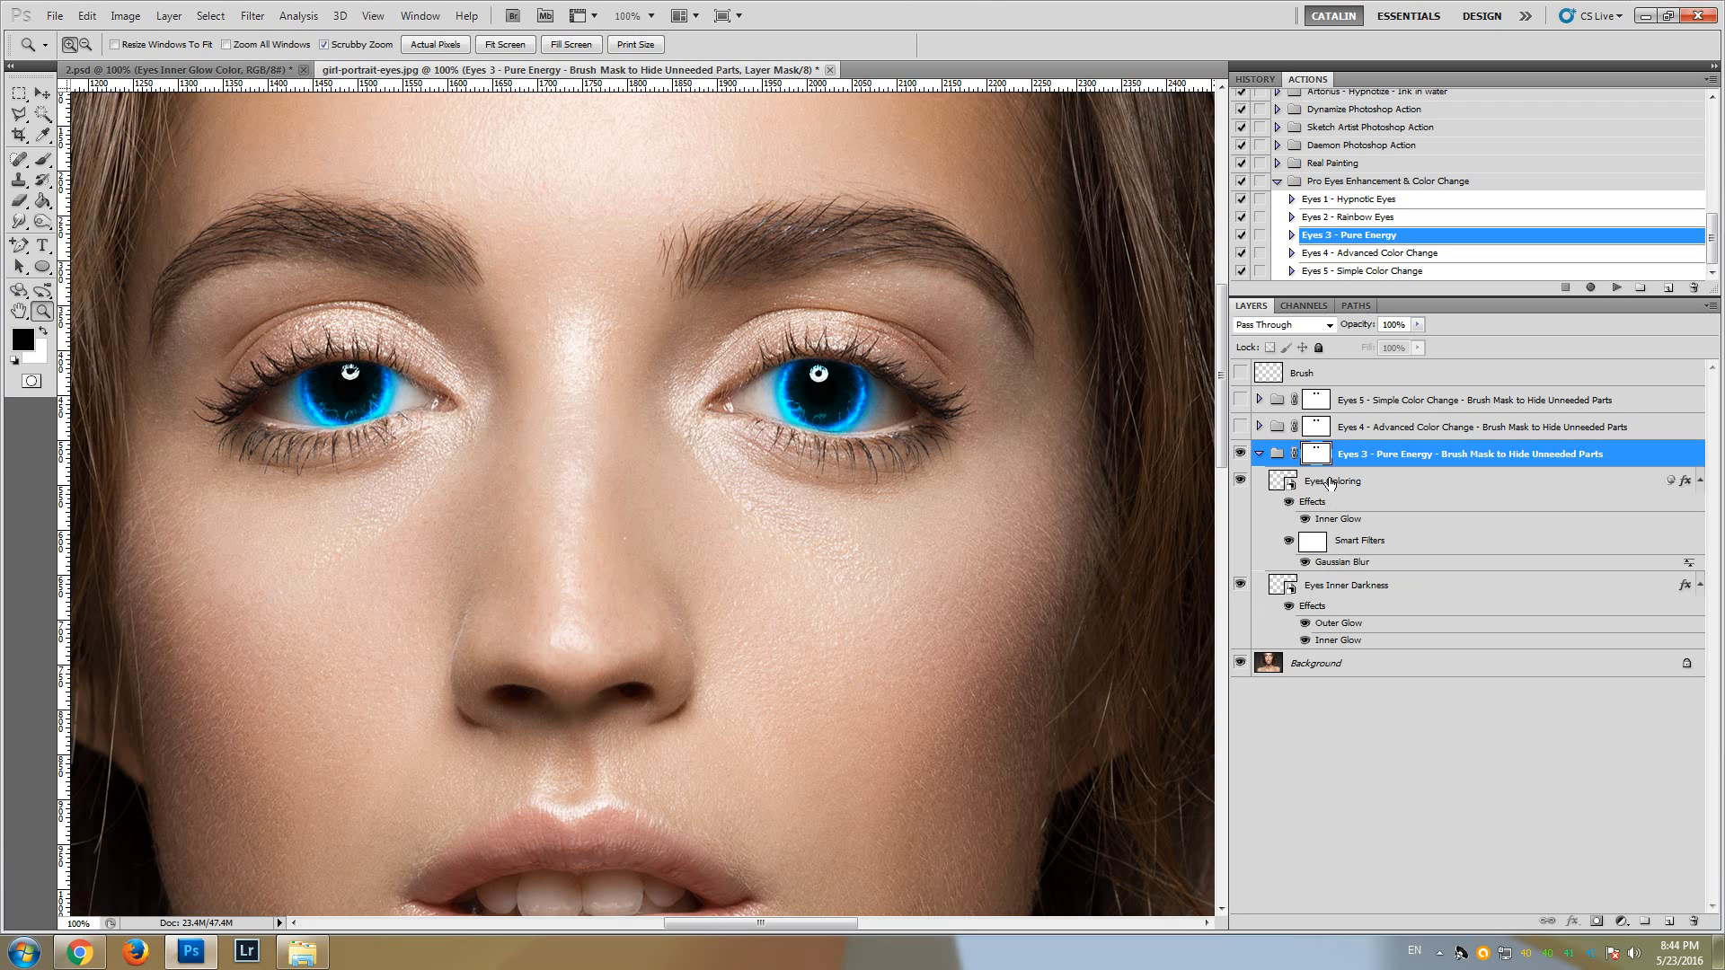
- Adjust the radius of the Gaussian Blur smart filter on the Eyes Coloring layer
double_click(1355, 563)
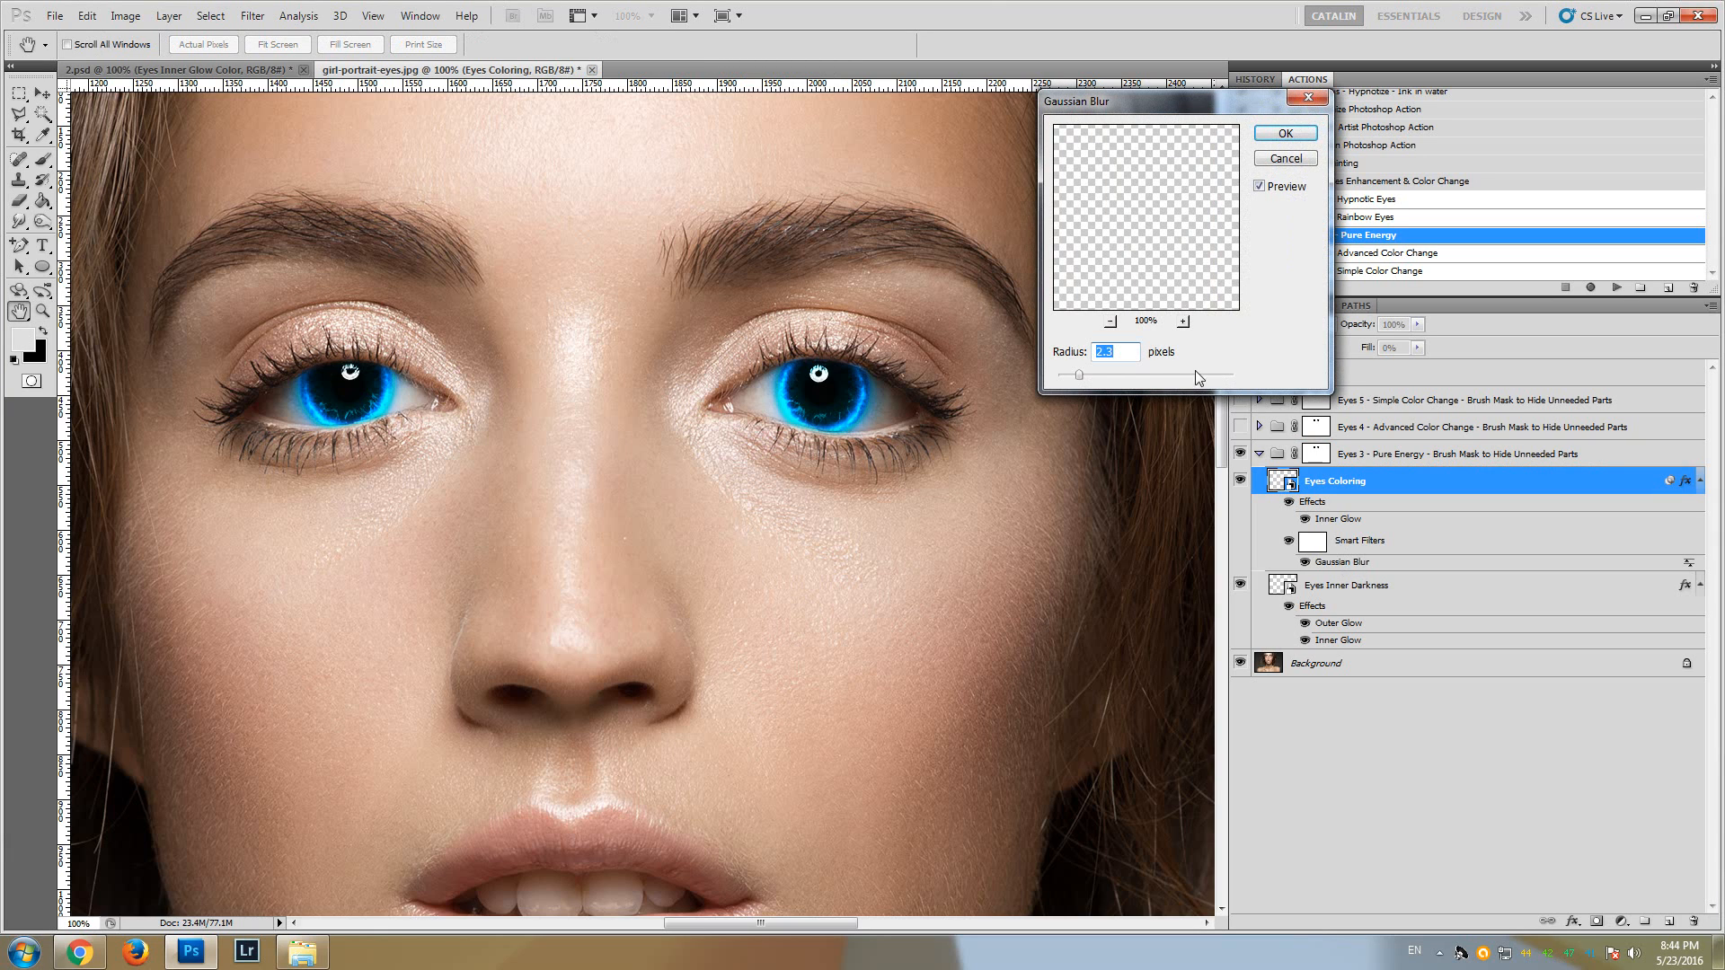
mouse_move(1070, 376)
mouse_down()
mouse_move(1144, 384)
mouse_move(1064, 379)
mouse_move(1097, 375)
mouse_up()
click(1308, 132)
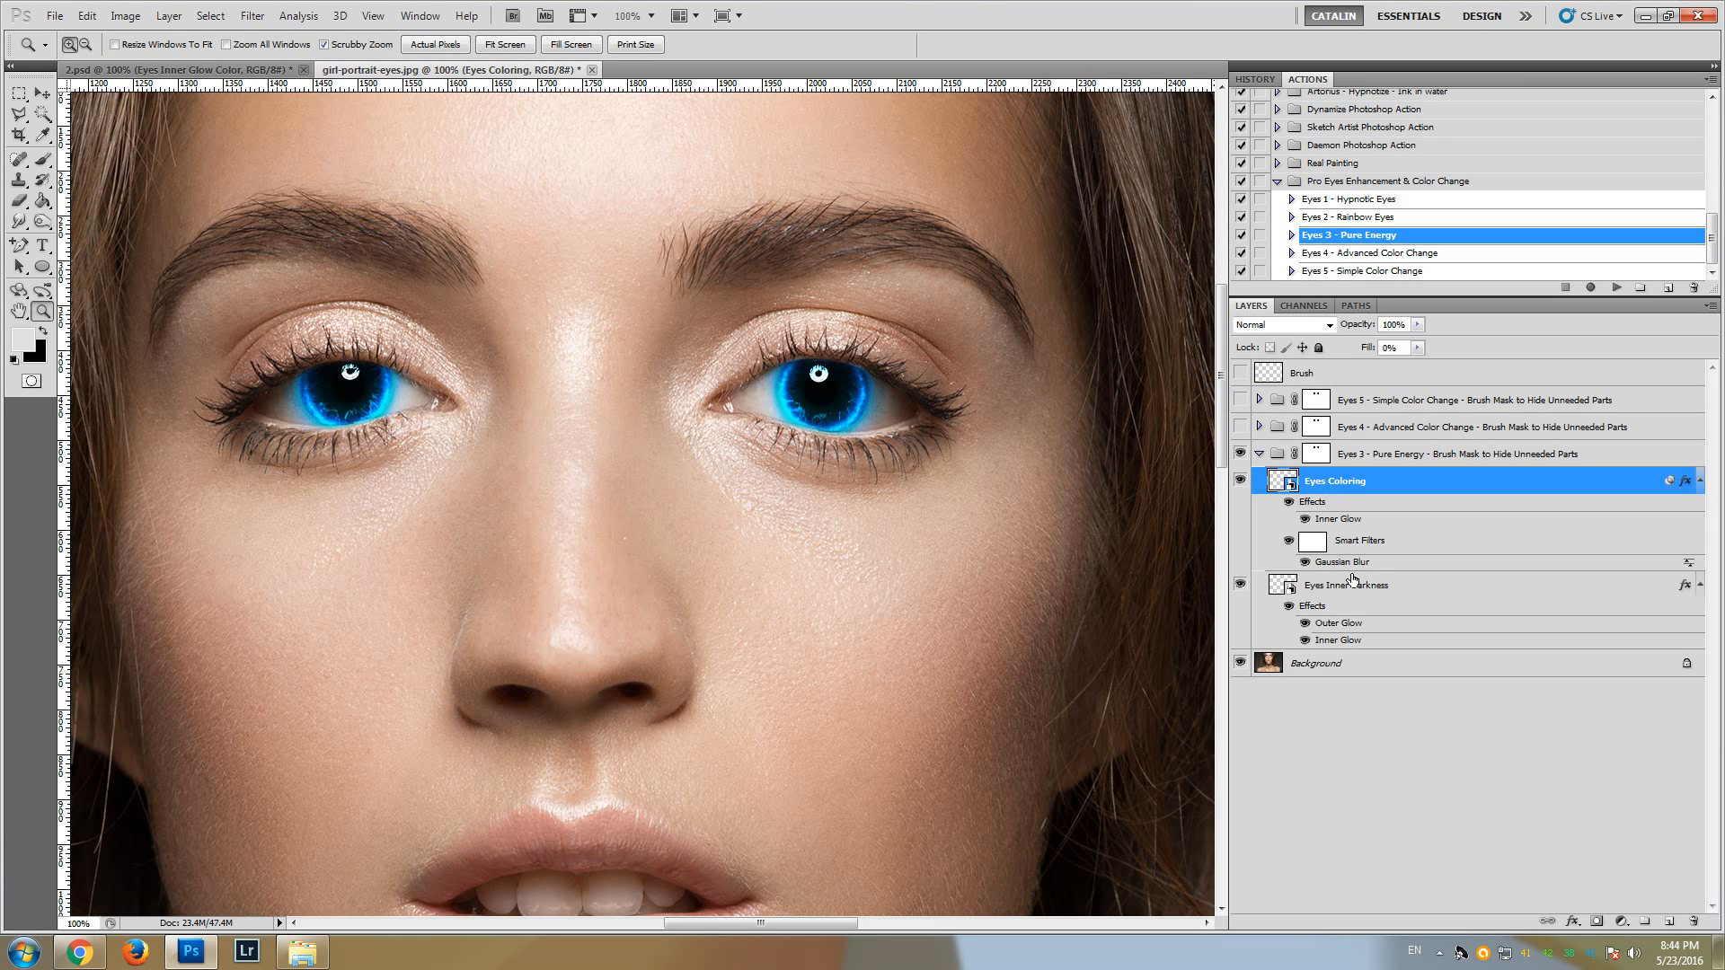
- Change the Inner Glow color of the Eyes Coloring layer from blue to a light orange
double_click(1341, 520)
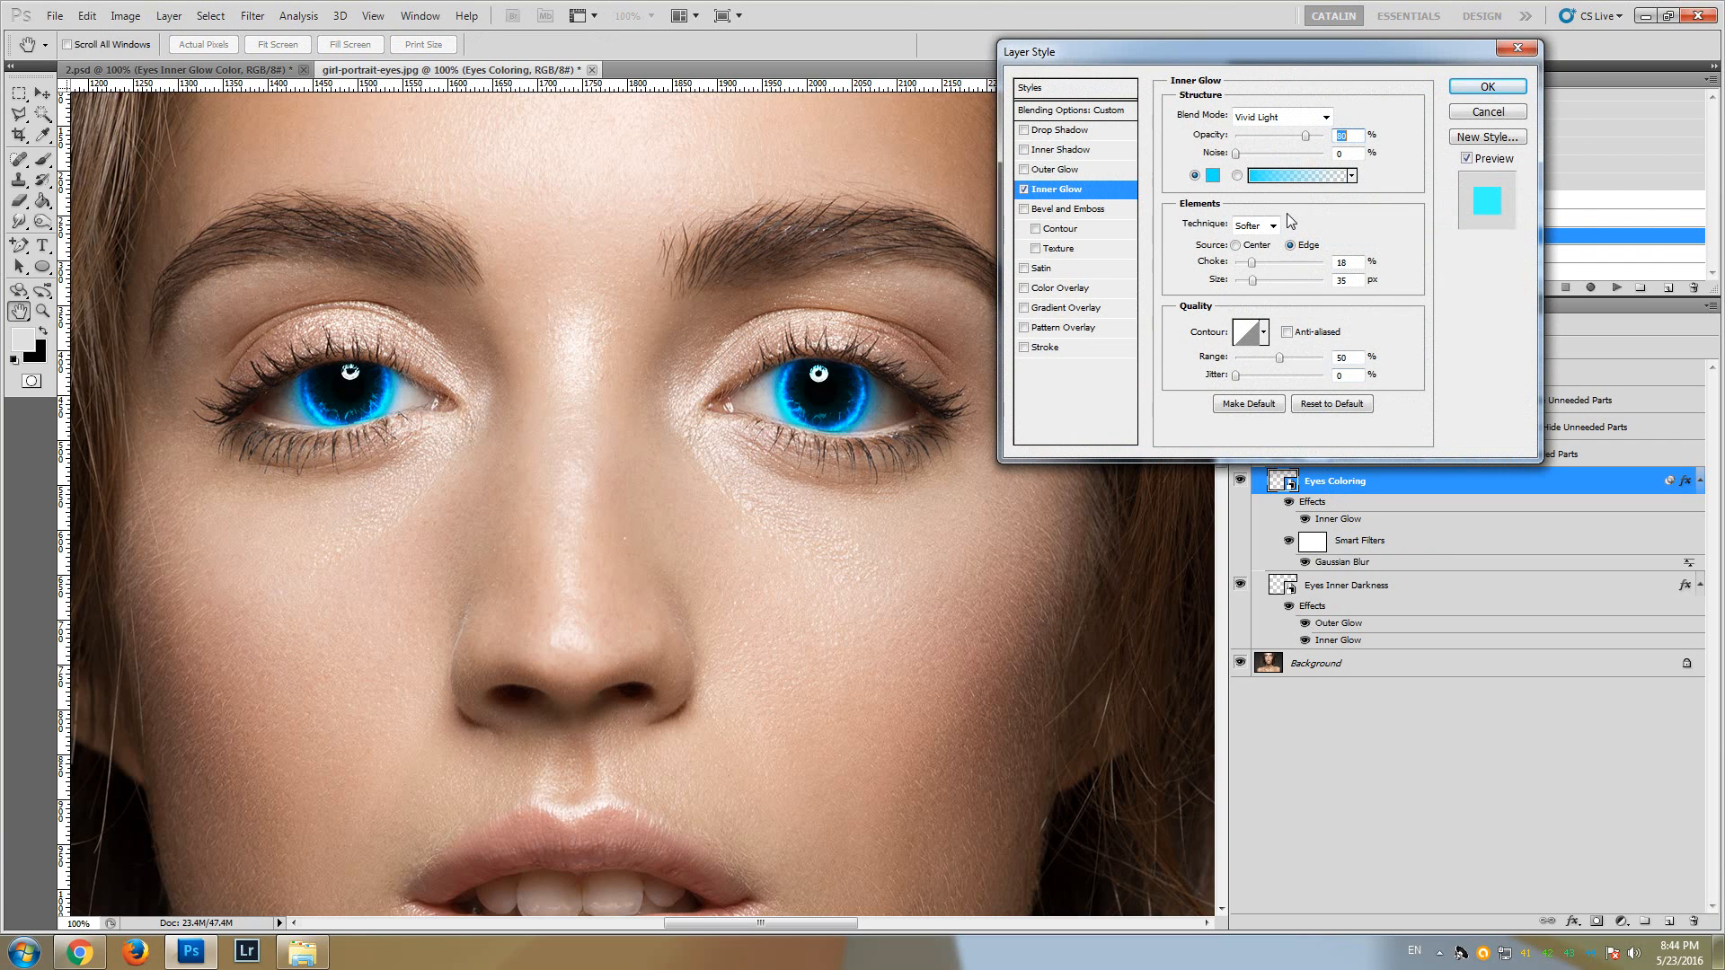
click(1212, 176)
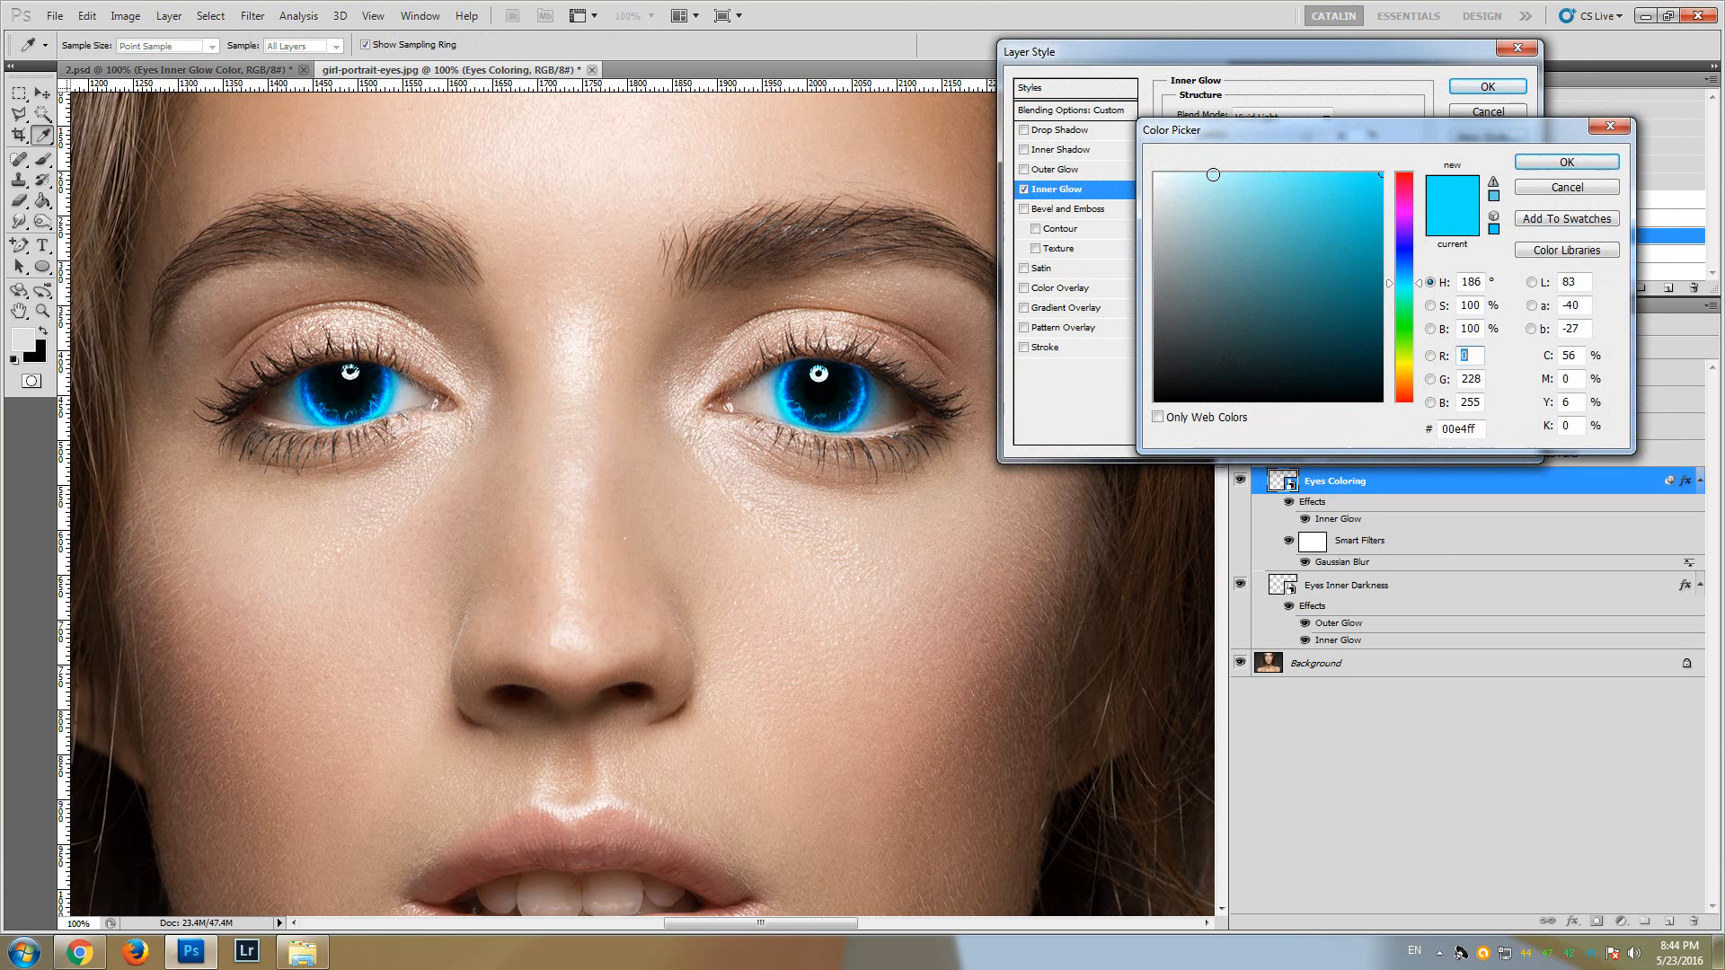
click(1405, 376)
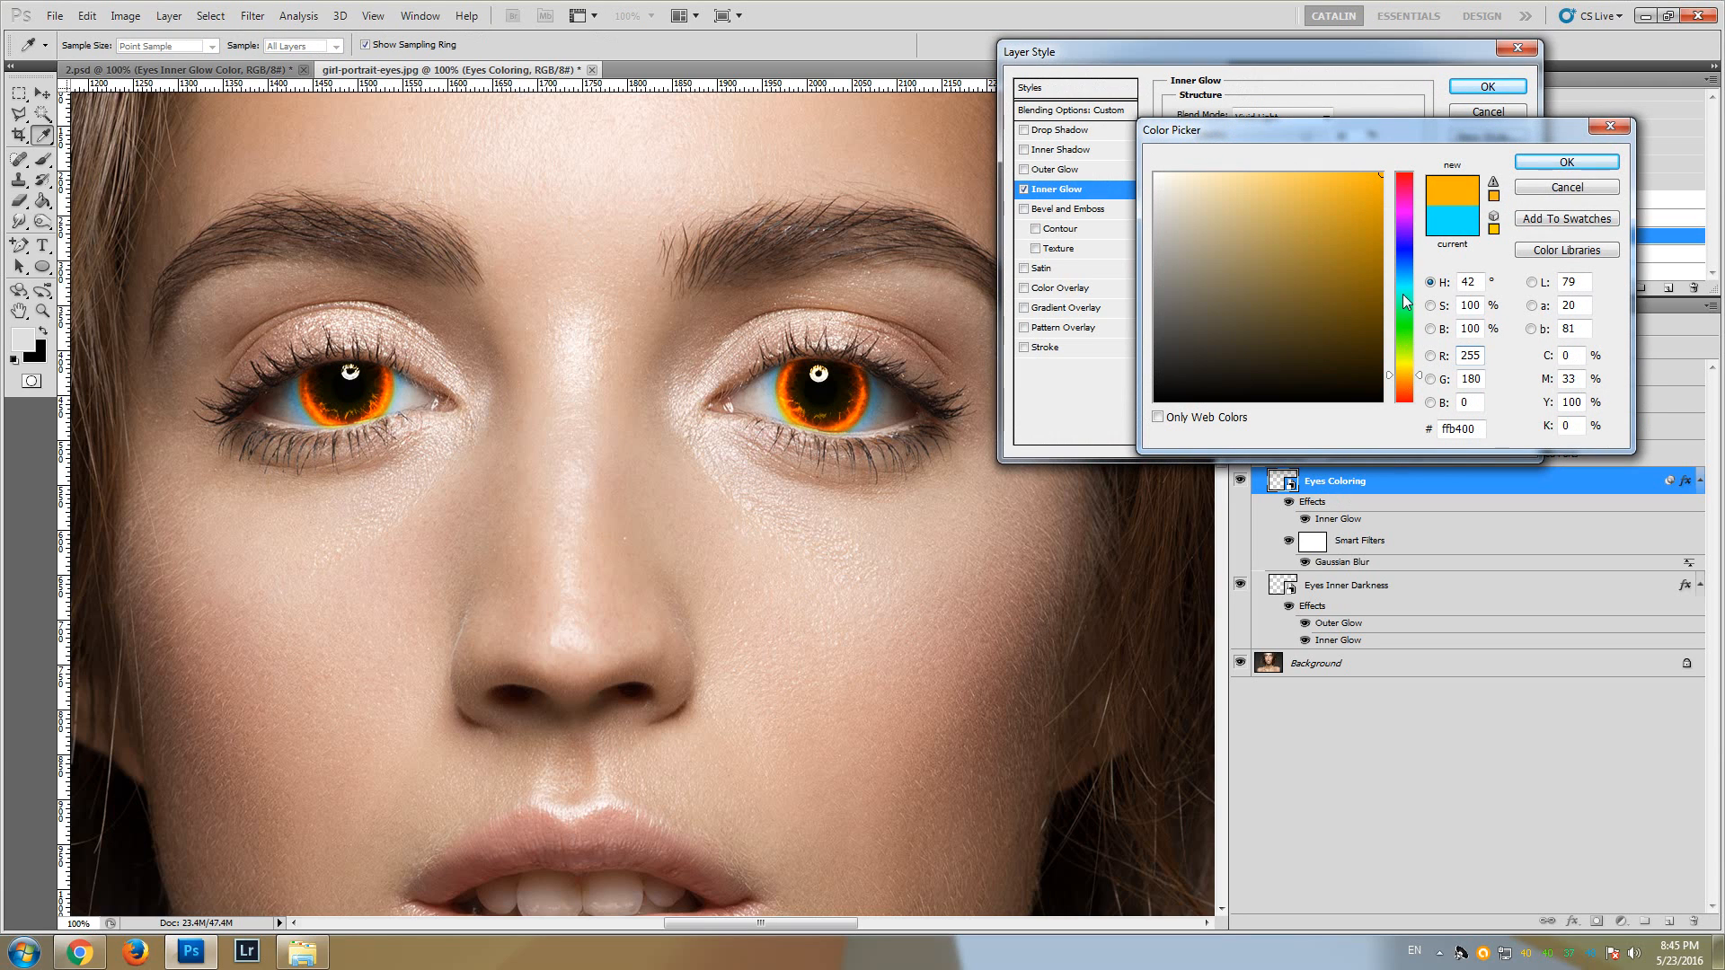
mouse_move(1328, 265)
mouse_down()
mouse_move(1279, 185)
mouse_move(1276, 129)
mouse_up()
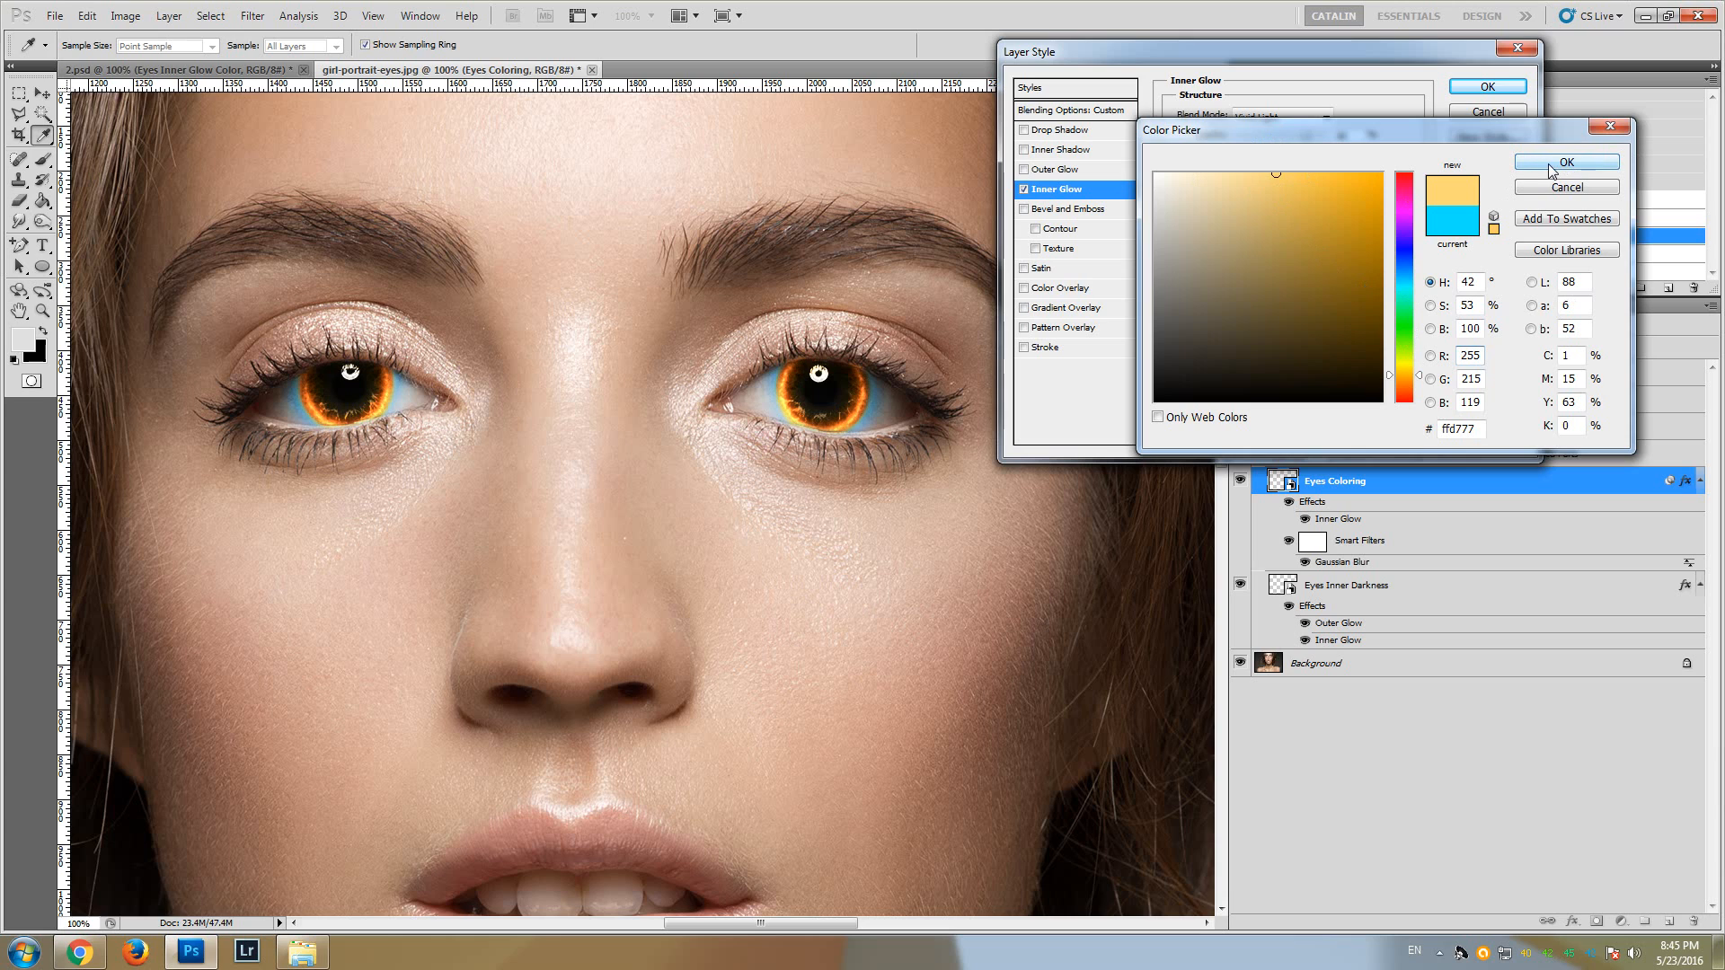
drag(1471, 141, 1319, 321)
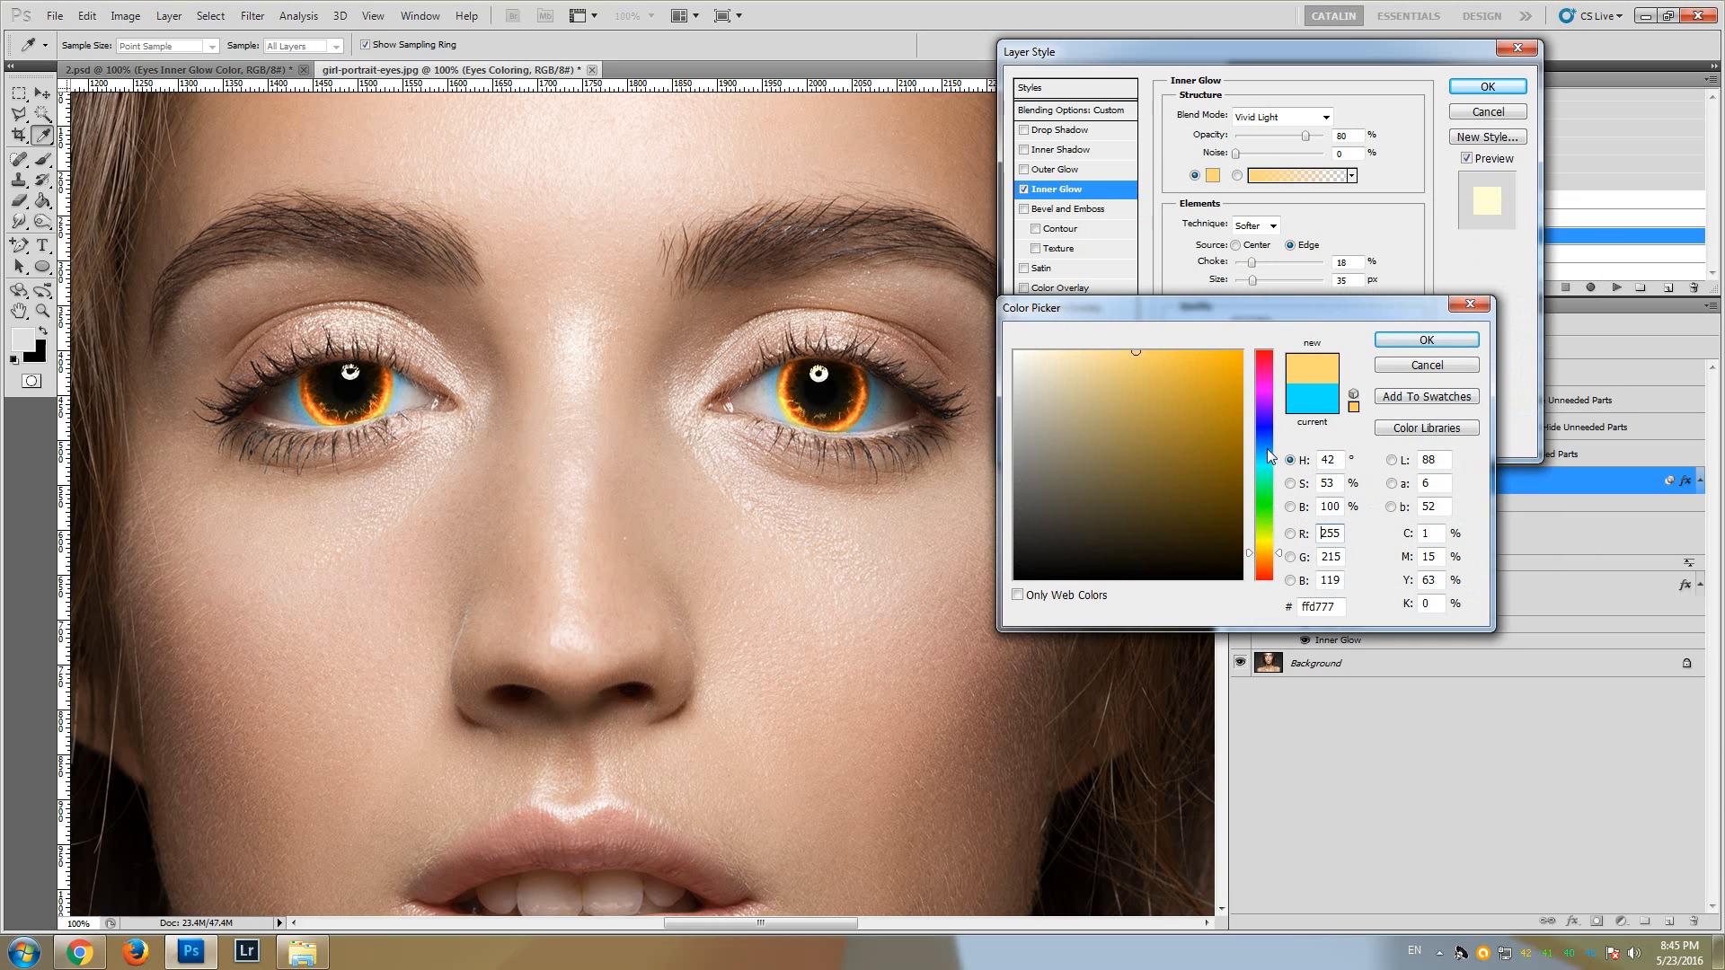
click(1262, 557)
drag(1263, 571, 1267, 554)
click(1408, 339)
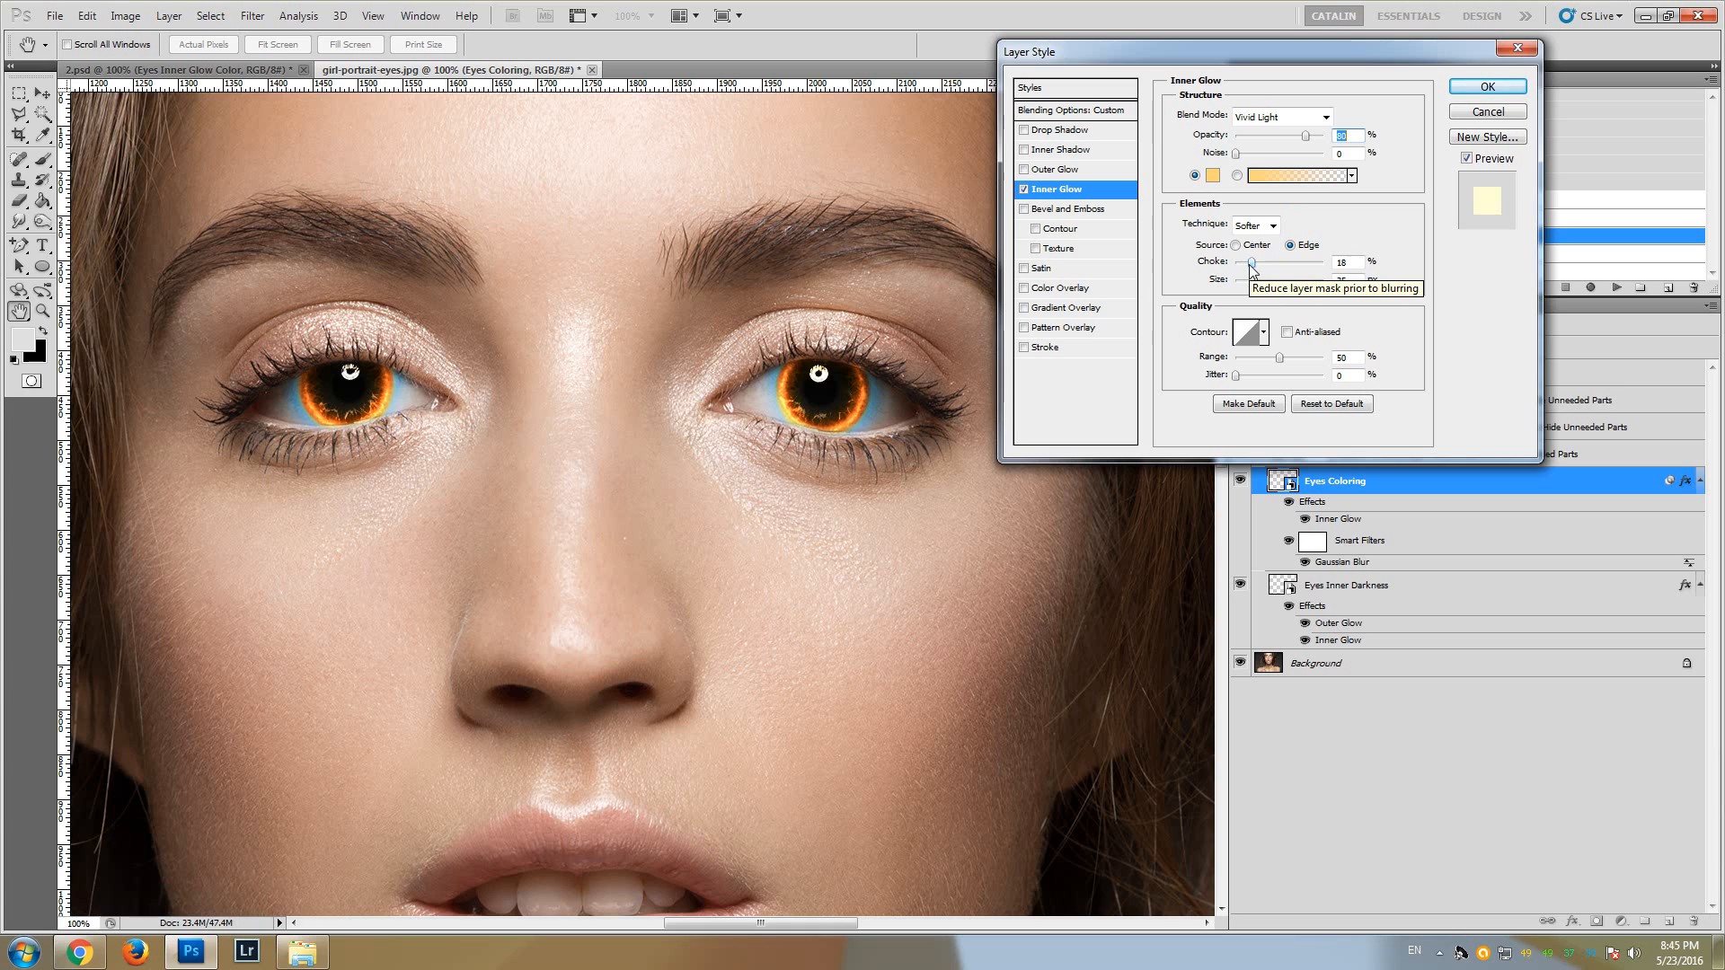
- Set the Eyes Coloring layer's Inner Glow choke to 20%, slightly increase its size and range, and apply the style
mouse_move(1252, 263)
mouse_down()
mouse_move(1280, 265)
mouse_move(1254, 264)
mouse_move(1254, 282)
mouse_move(1254, 263)
mouse_up()
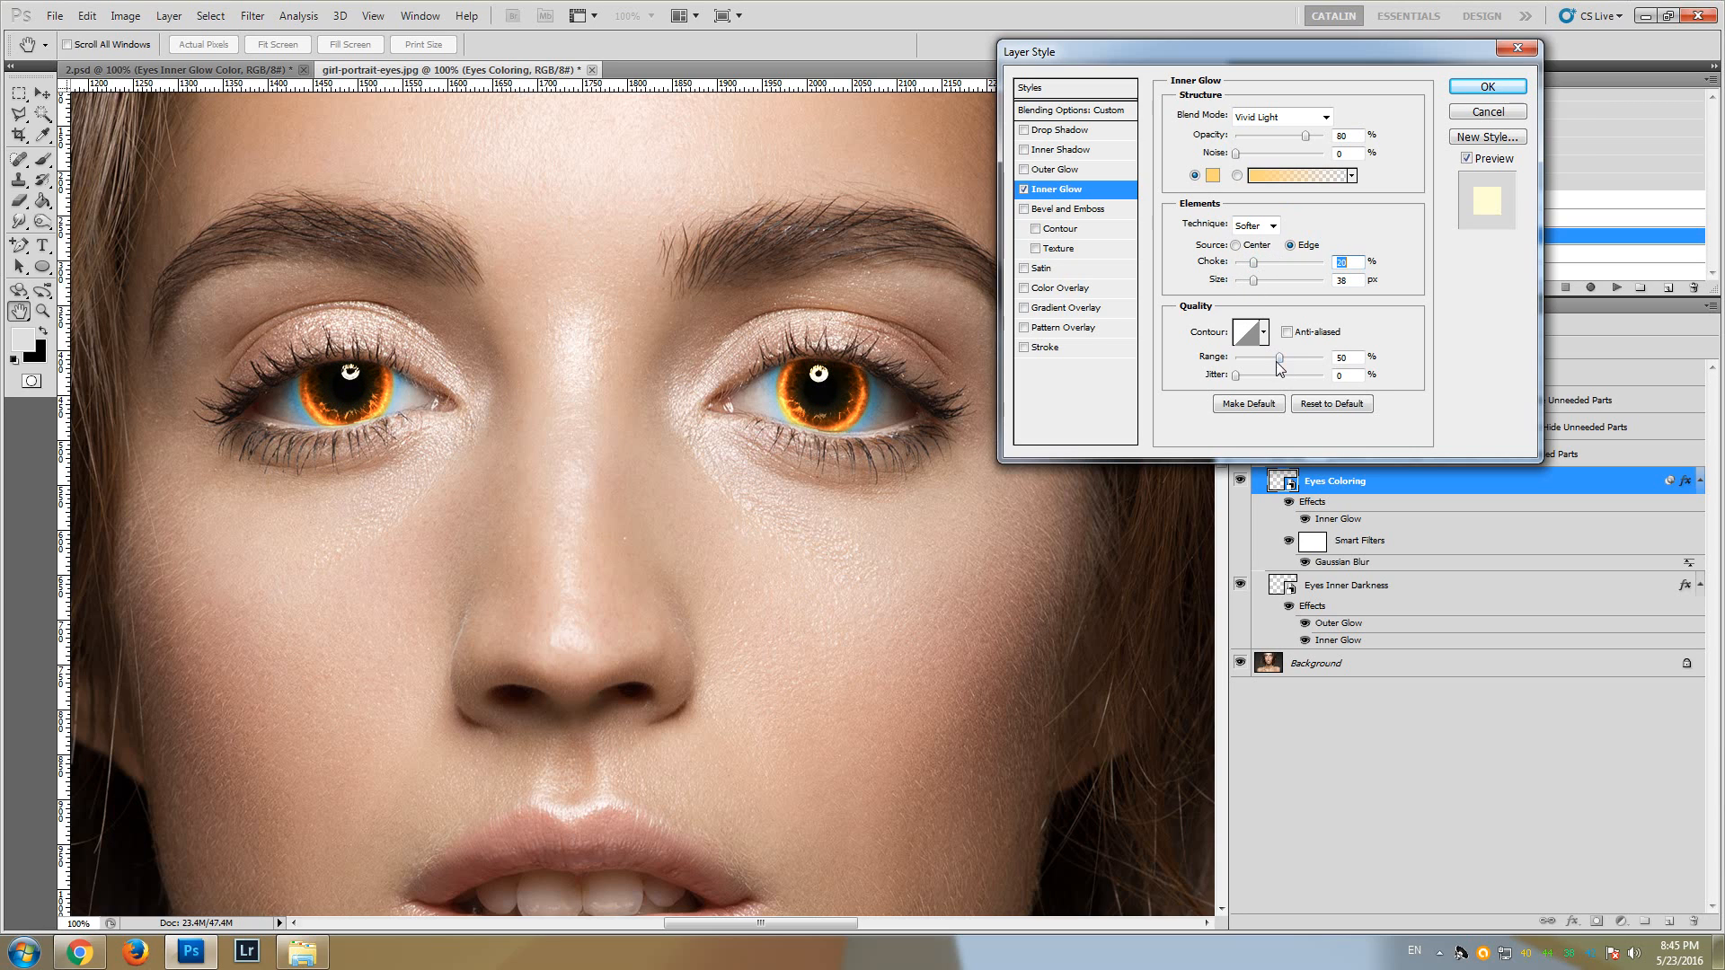
mouse_move(1279, 359)
mouse_down()
mouse_move(1261, 356)
mouse_move(1289, 361)
mouse_up()
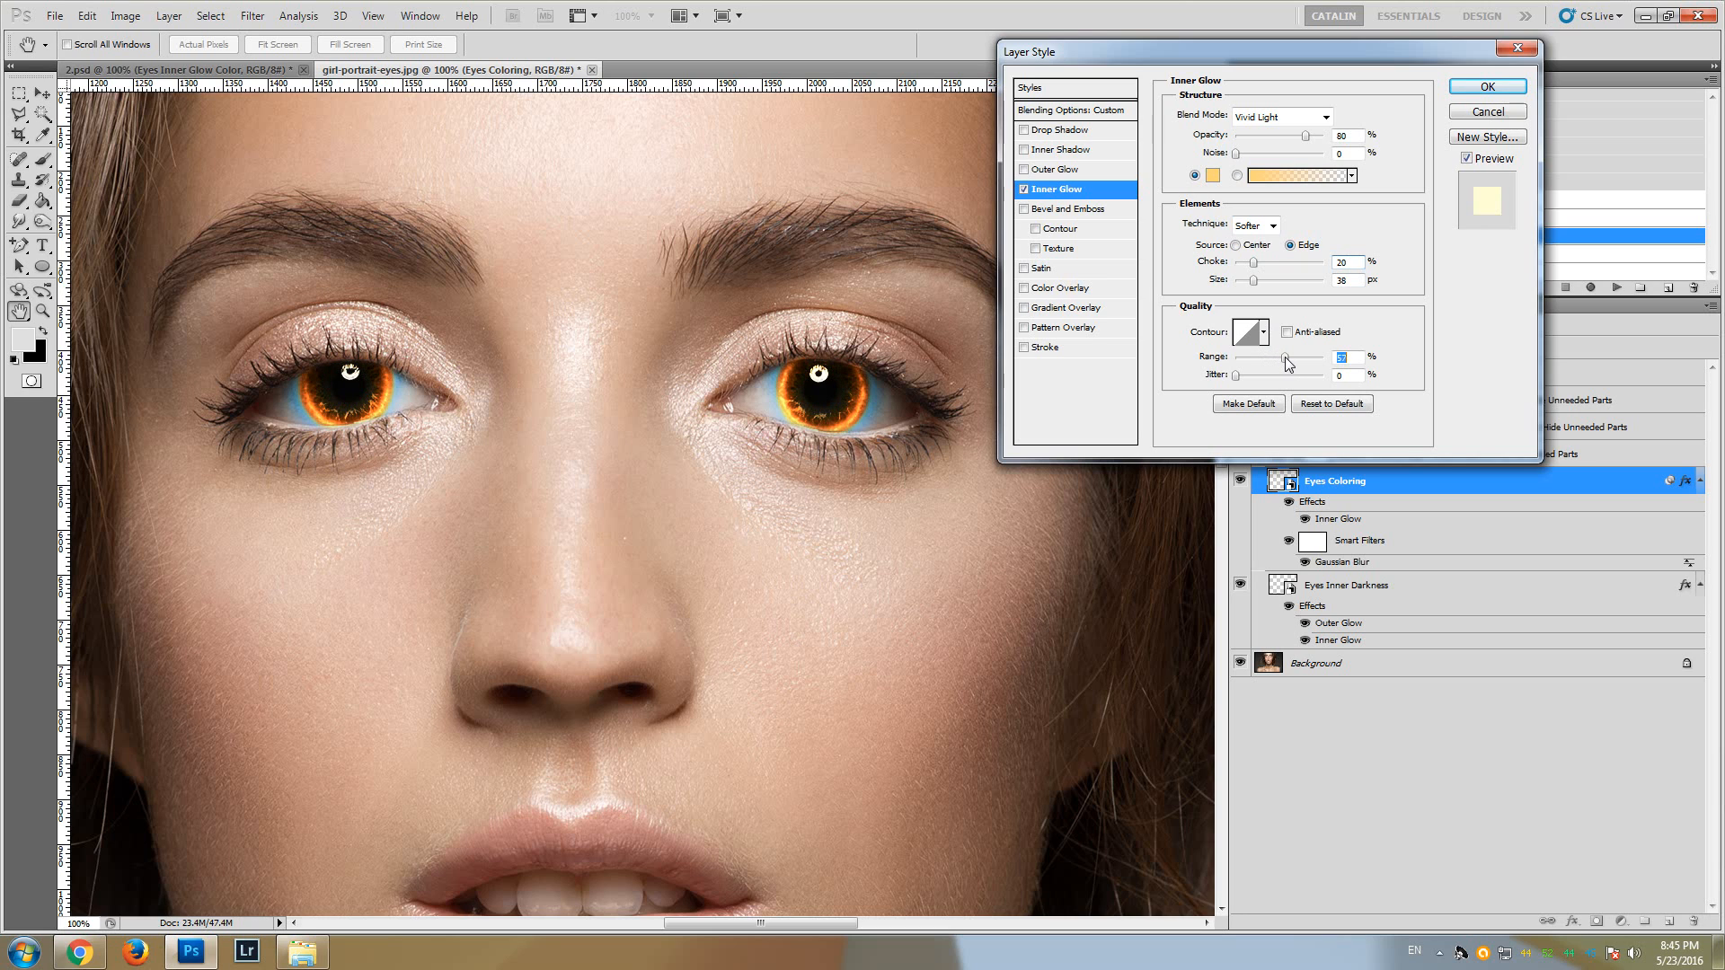
click(1474, 88)
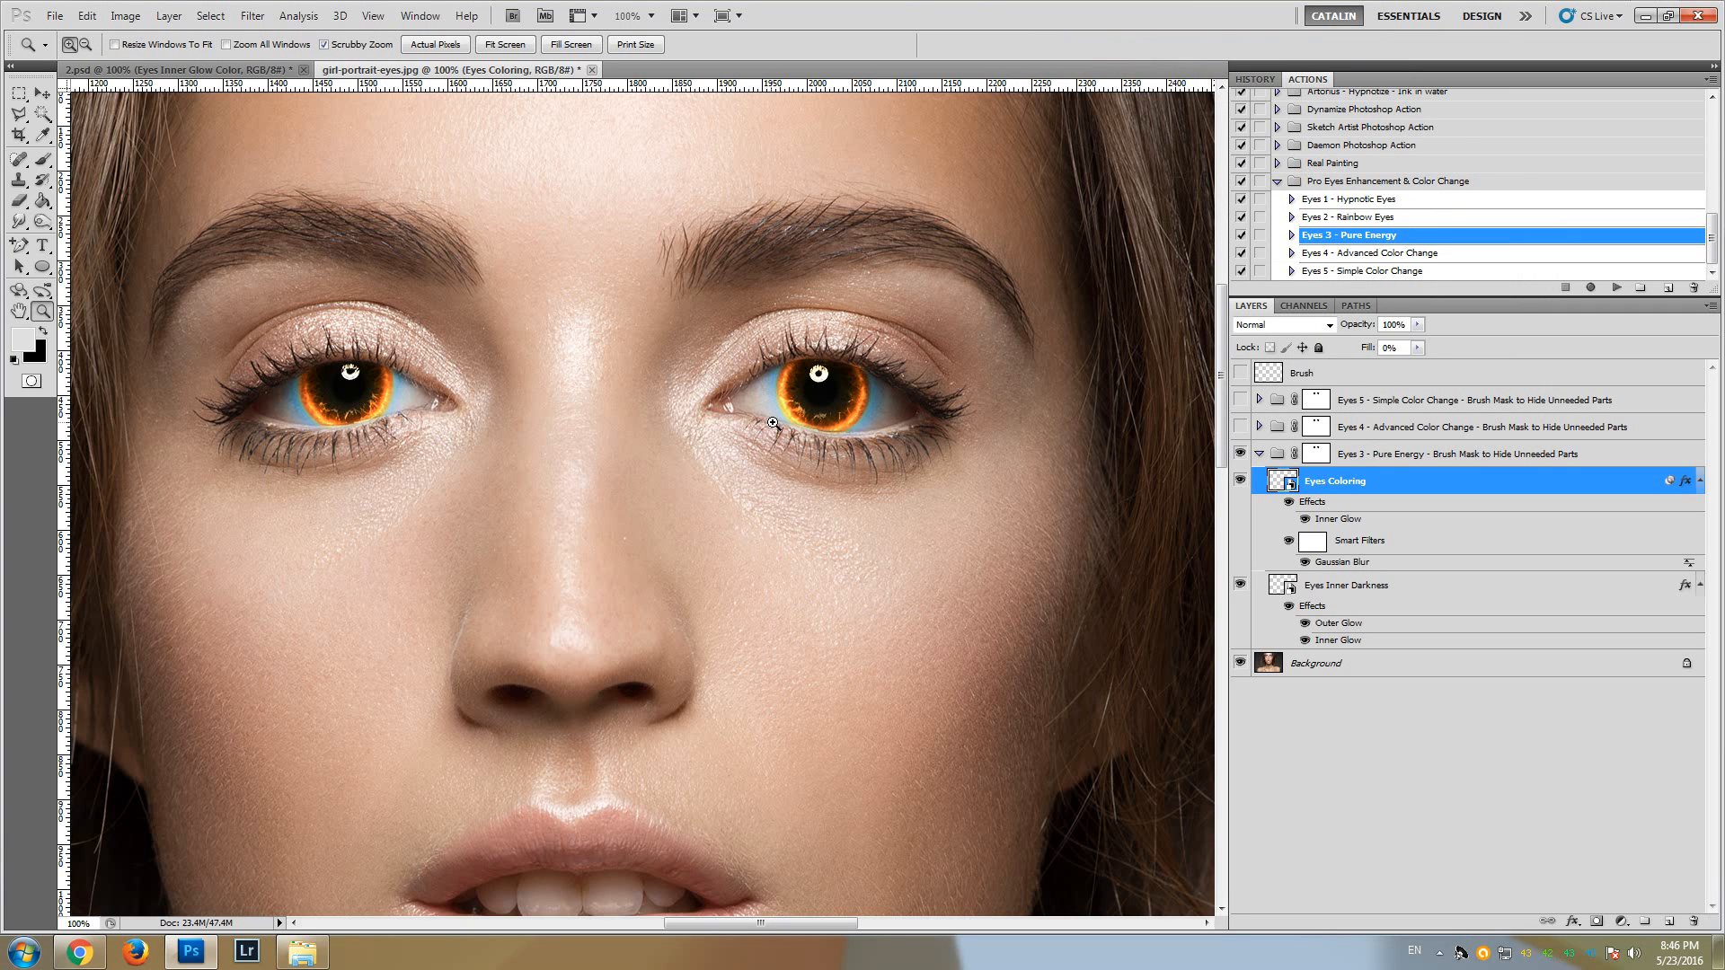
- Open the layer style of the Eyes Inner Darkness layer and compare the eyes with its Outer Glow off and on
click(1365, 591)
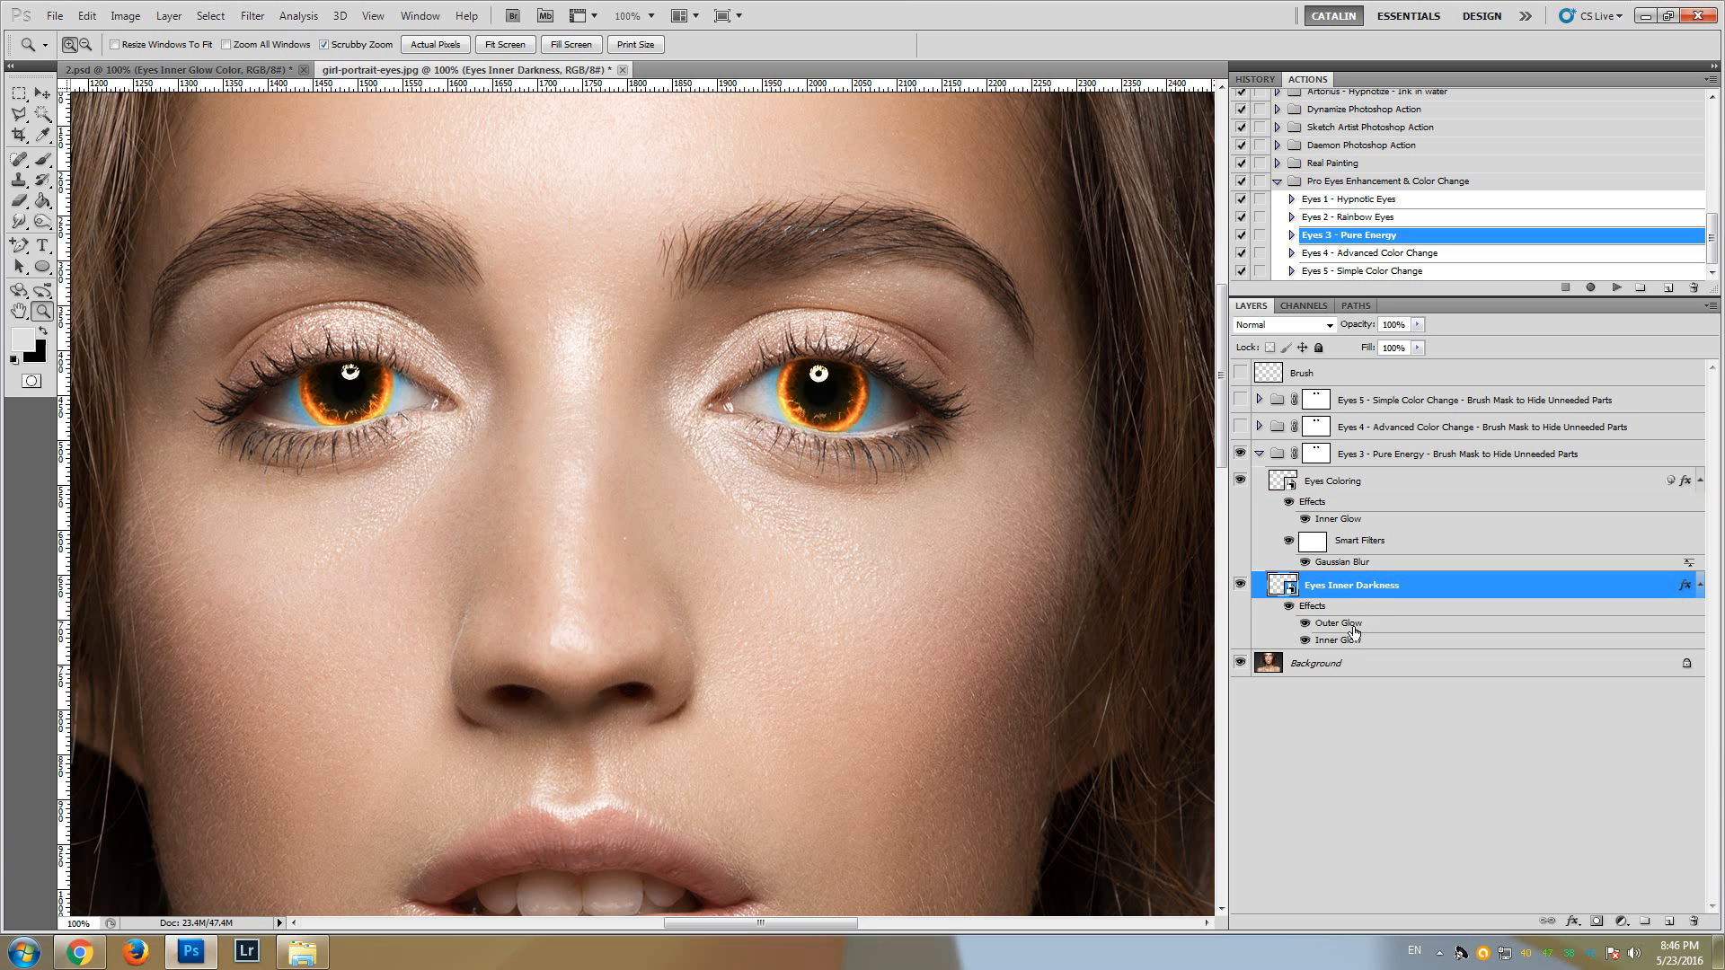
double_click(1668, 591)
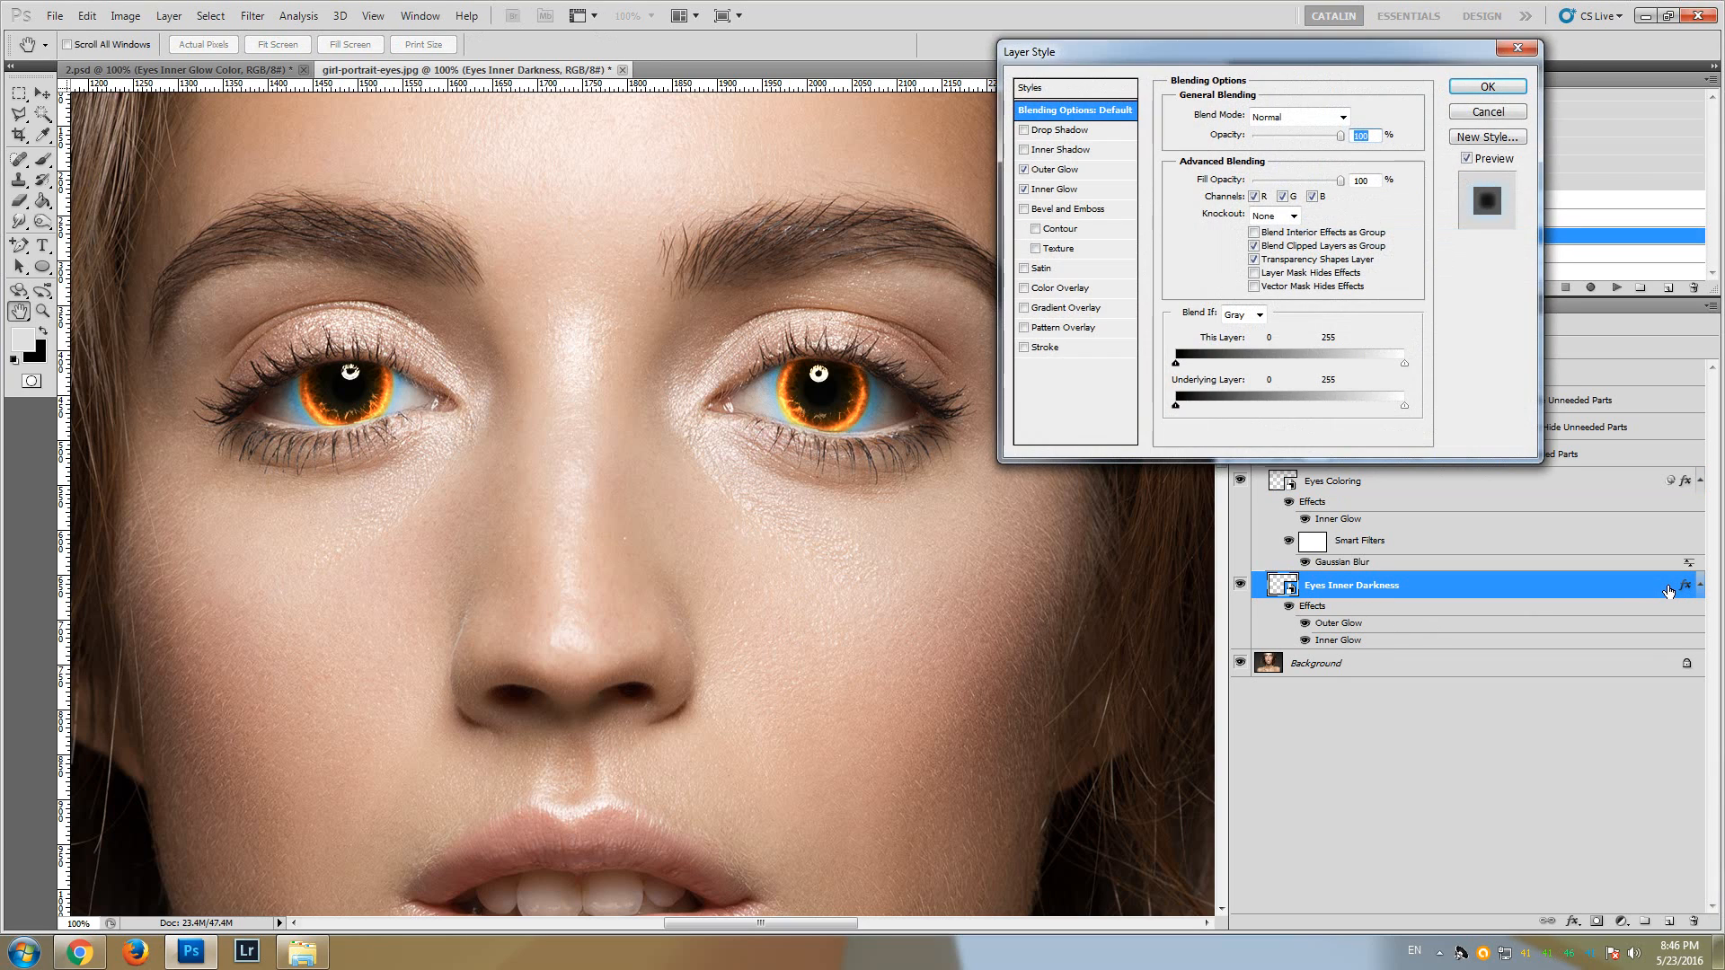
click(1070, 169)
click(1025, 170)
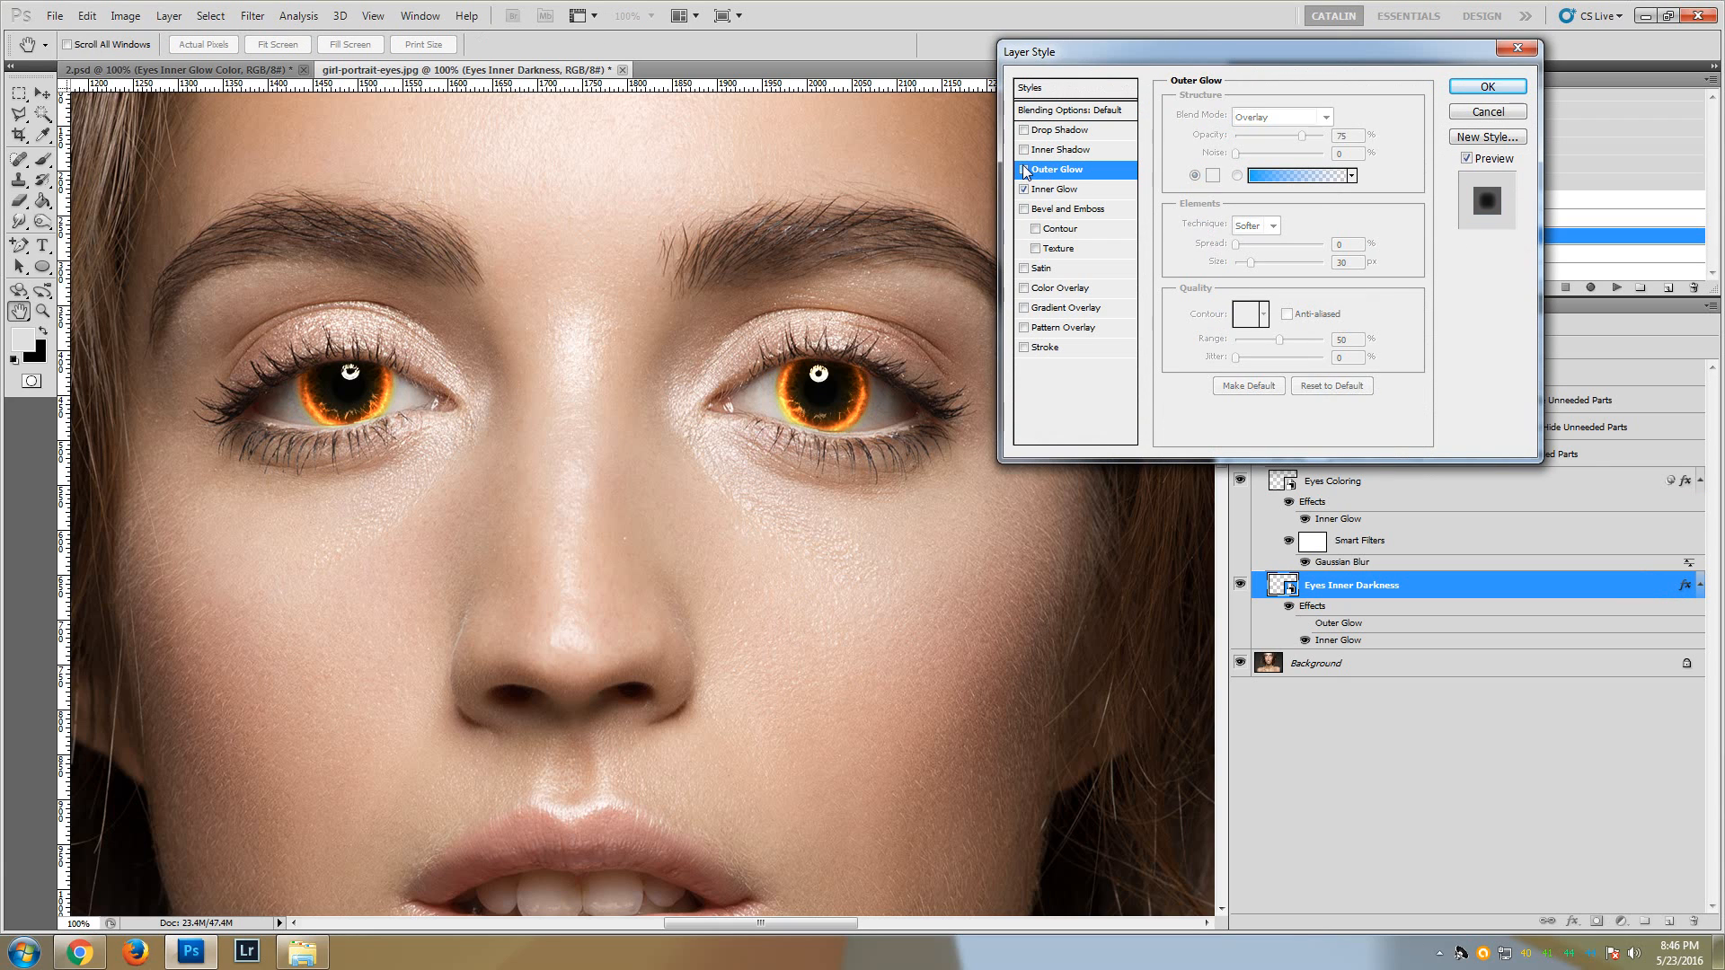
click(1024, 170)
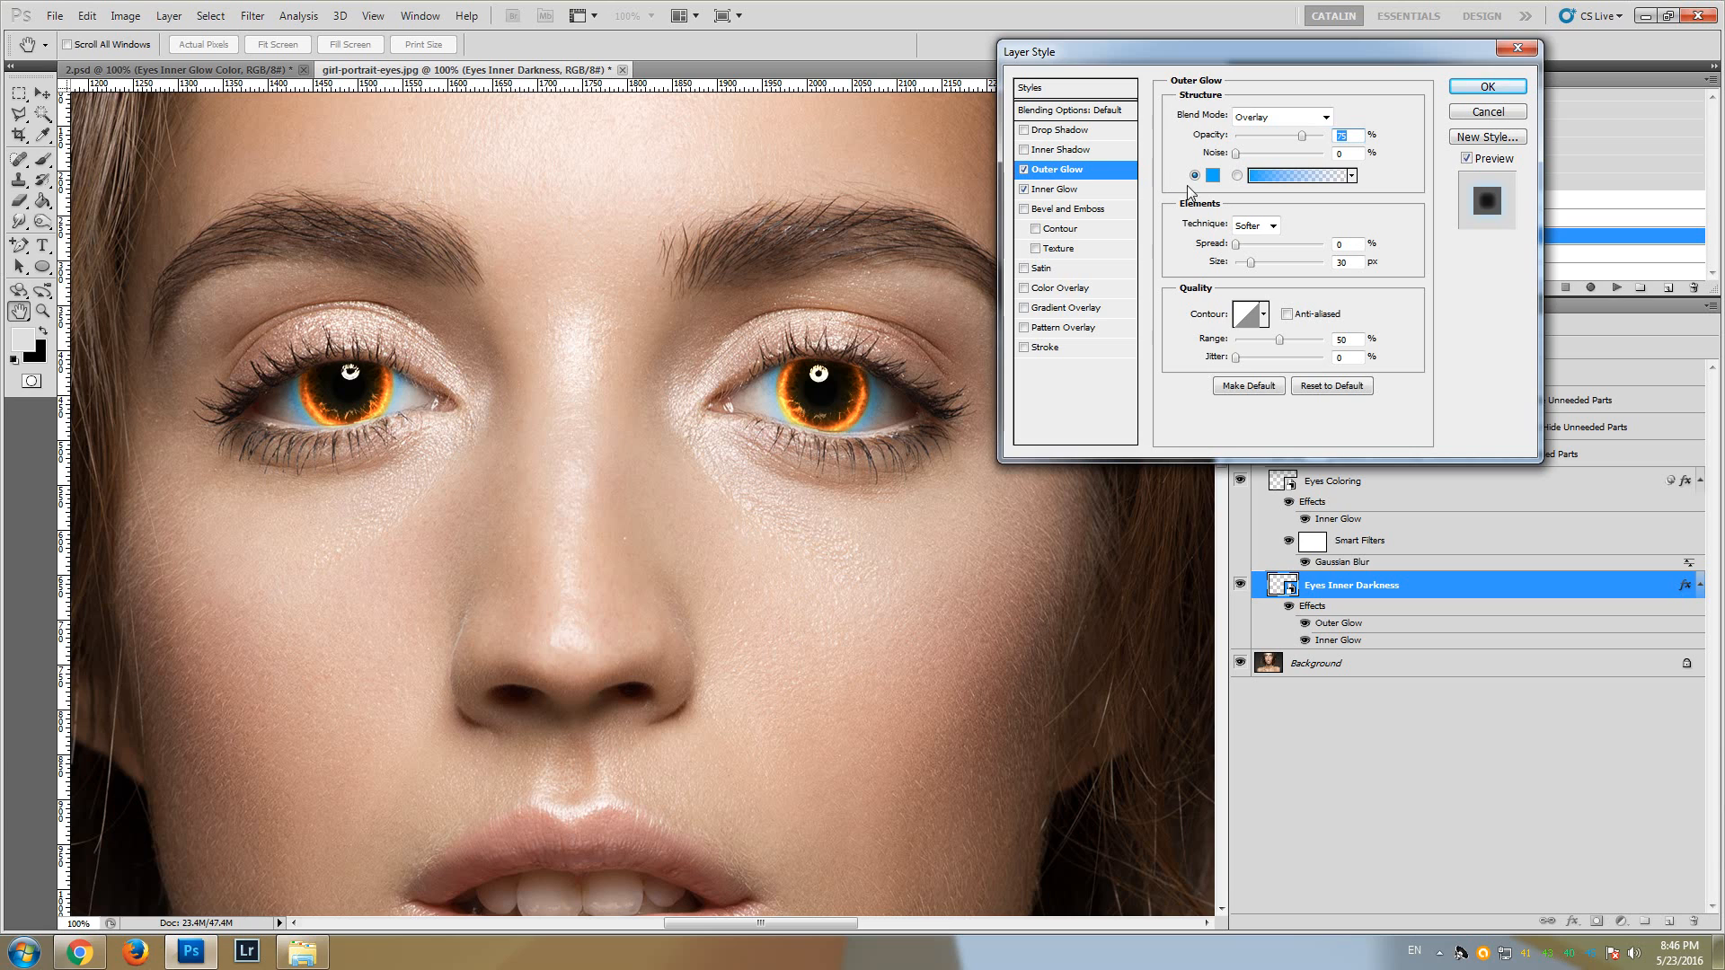
- Set the Eyes Inner Darkness layer's Outer Glow color to orange ff7200 and increase the glow's size
click(1213, 177)
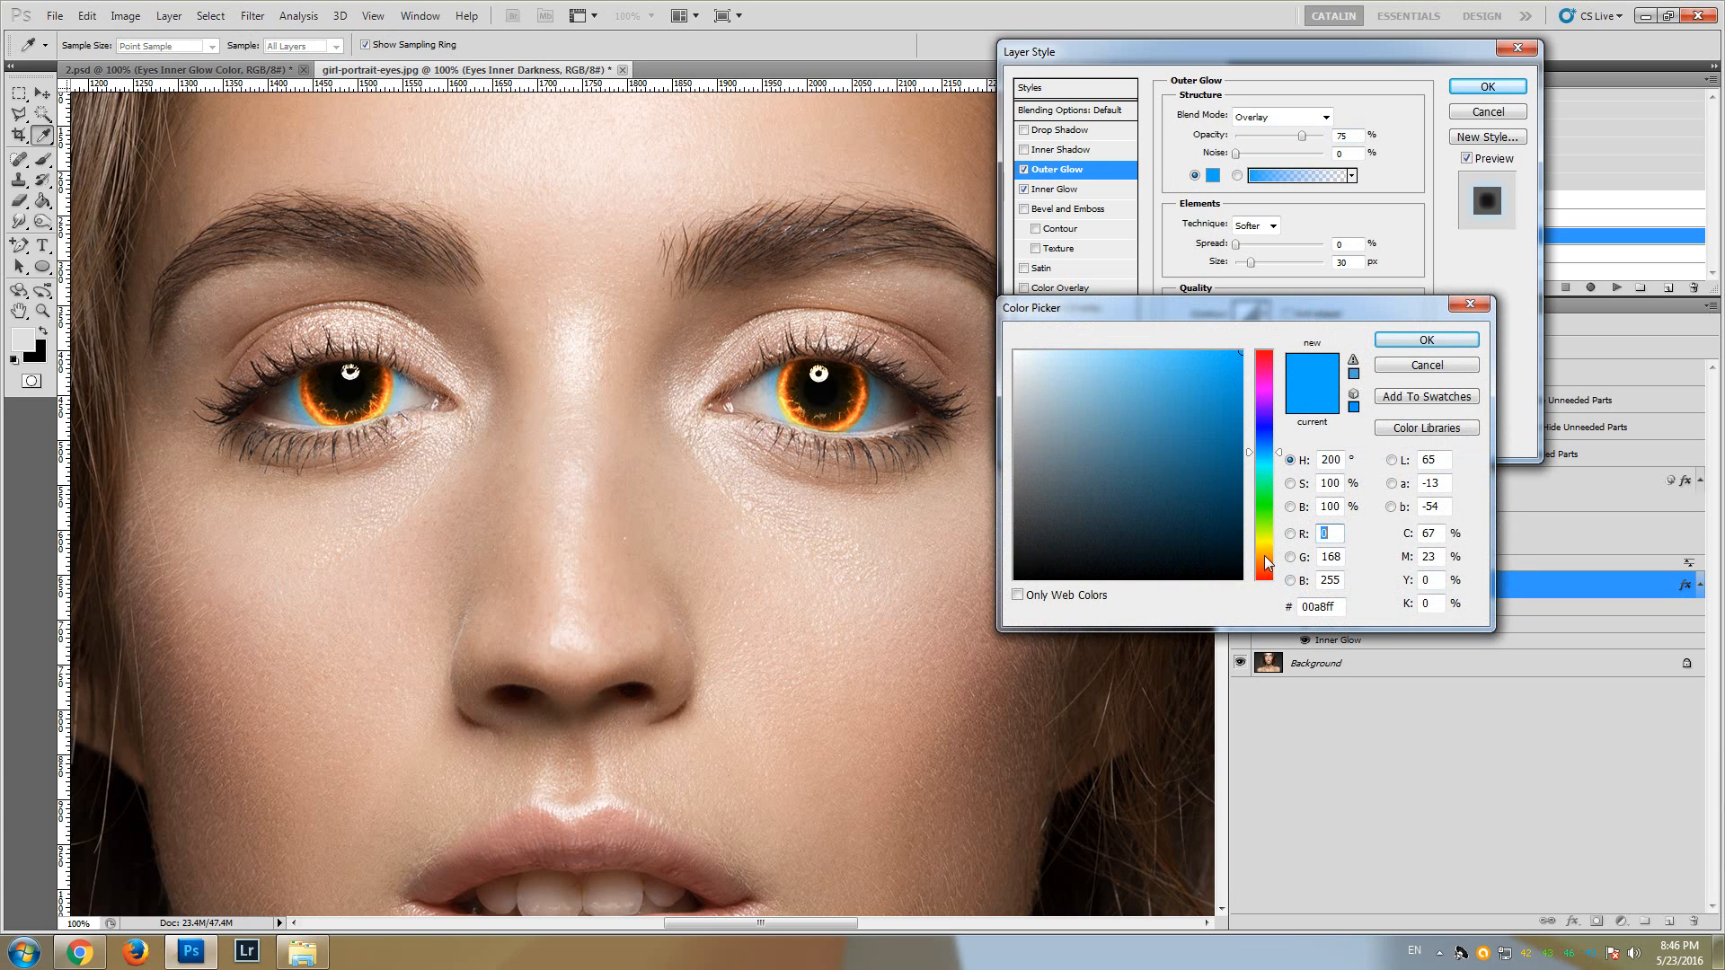
click(1263, 552)
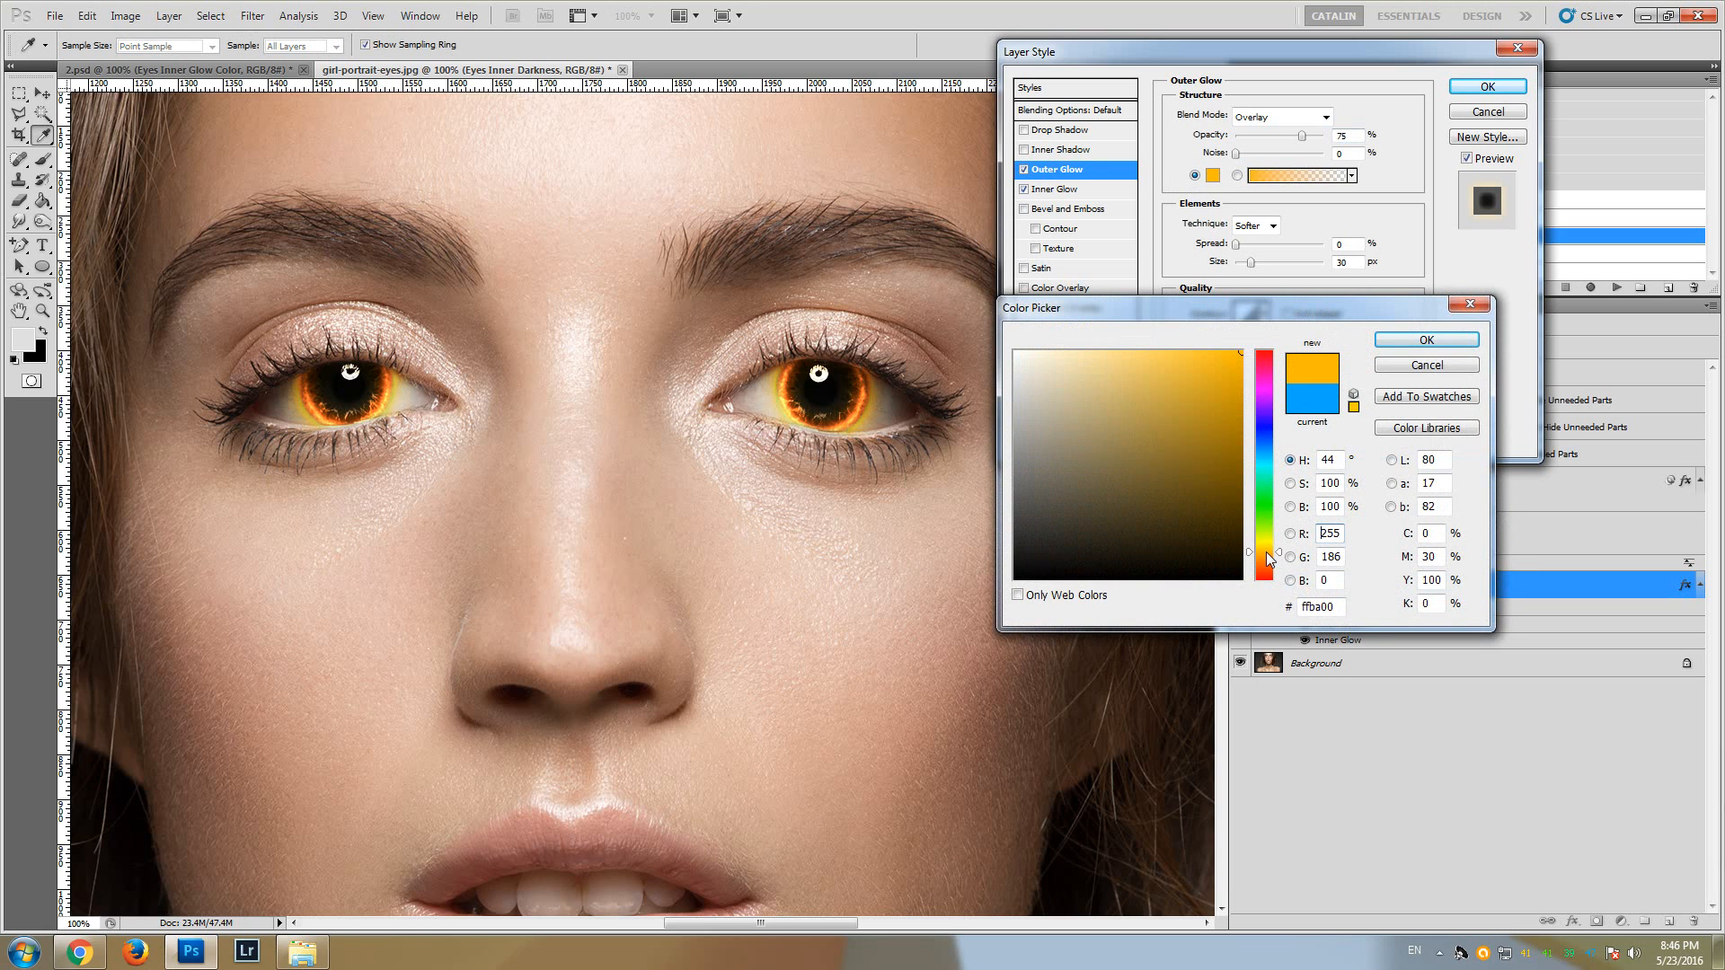
drag(1266, 554, 1266, 563)
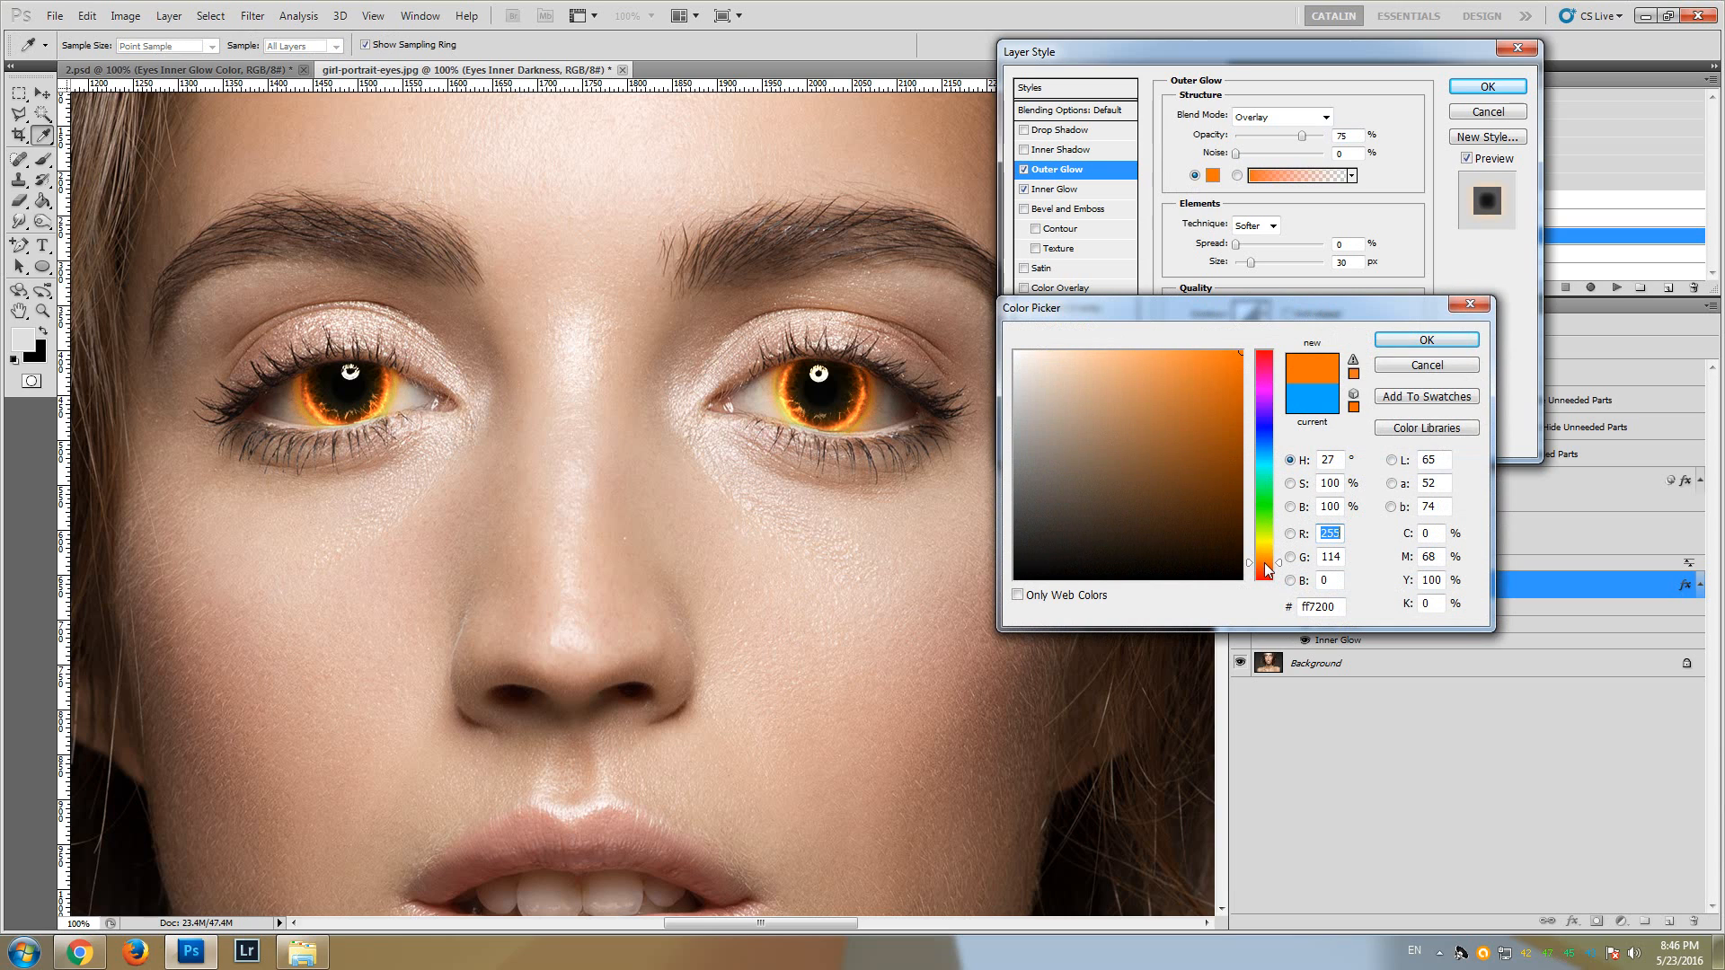
click(1432, 340)
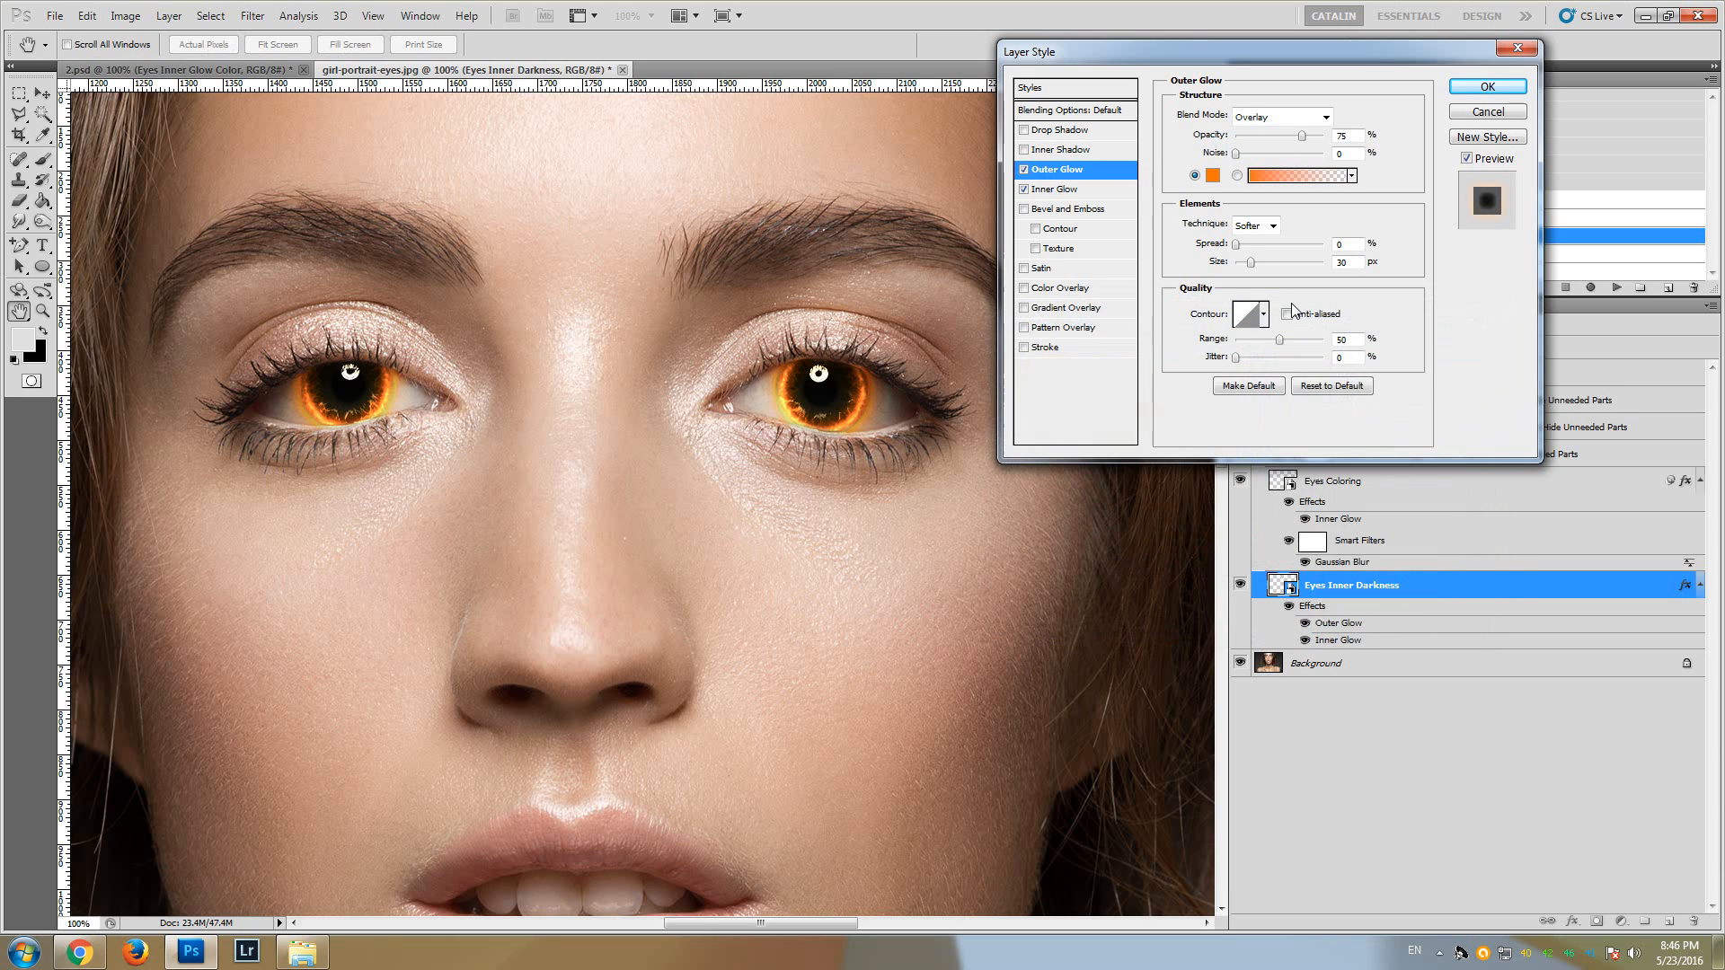
drag(1254, 270, 1267, 262)
- Check the Eyes Inner Darkness layer's Inner Glow off and on, and set its choke to 37% and size to 16 px
click(1025, 190)
click(1025, 190)
click(1063, 191)
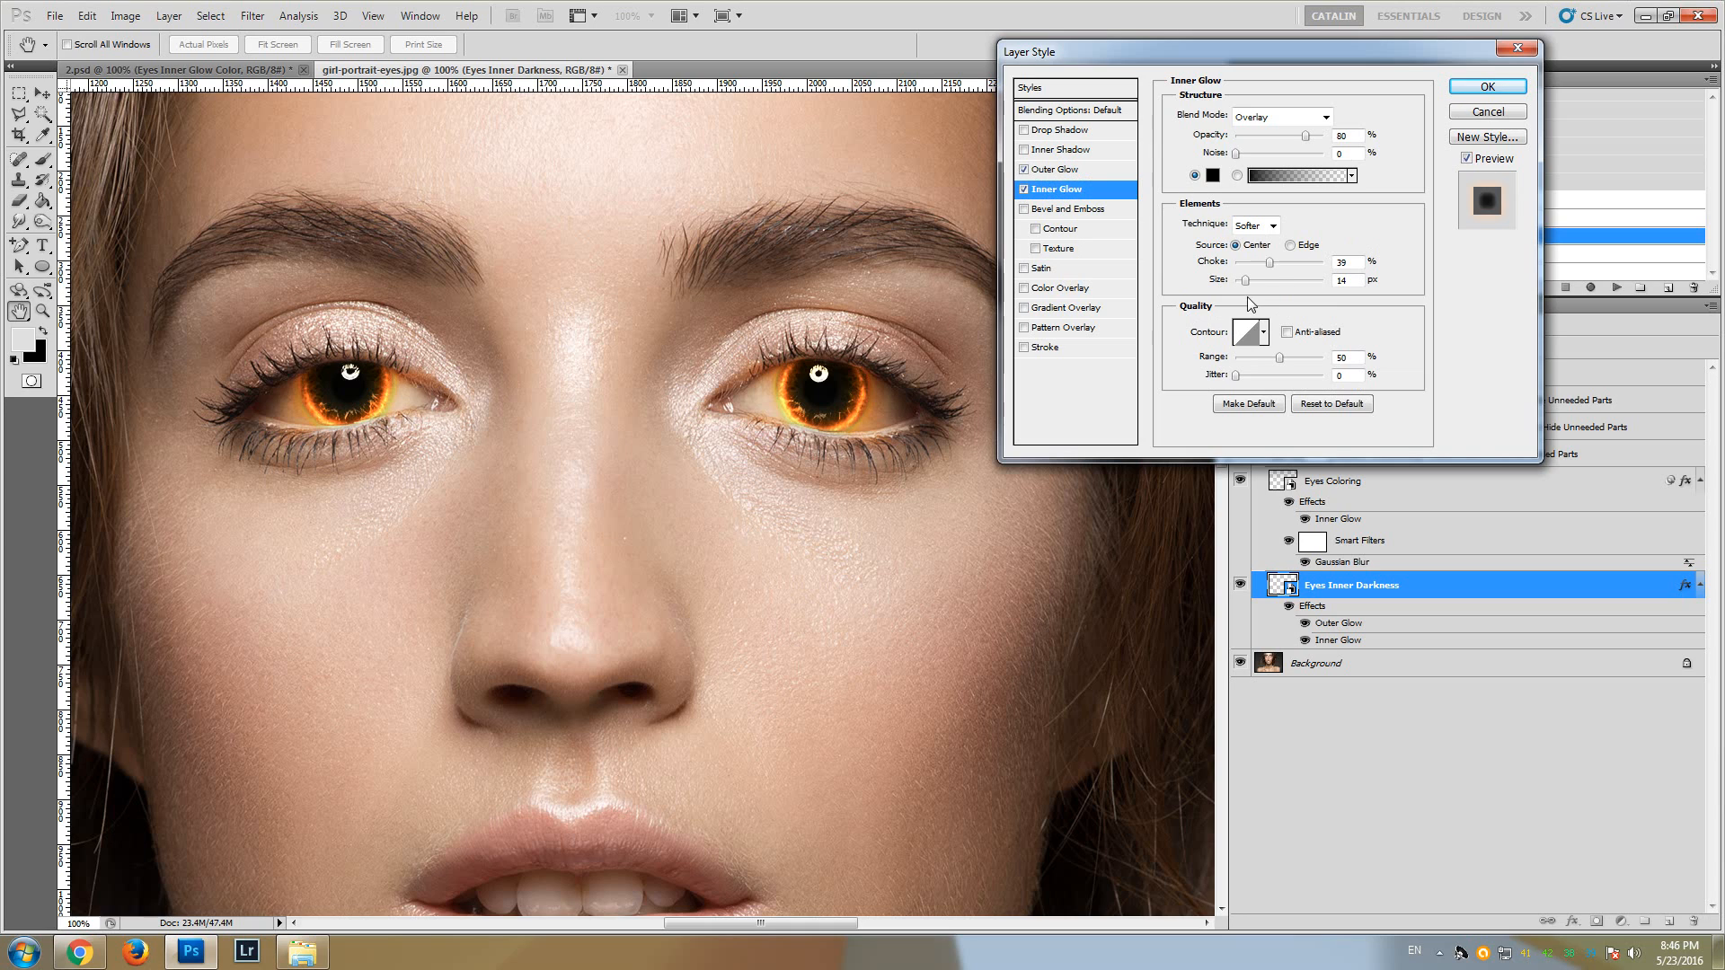
mouse_move(1246, 280)
mouse_down()
mouse_move(1249, 261)
mouse_move(1283, 264)
mouse_move(1270, 255)
mouse_up()
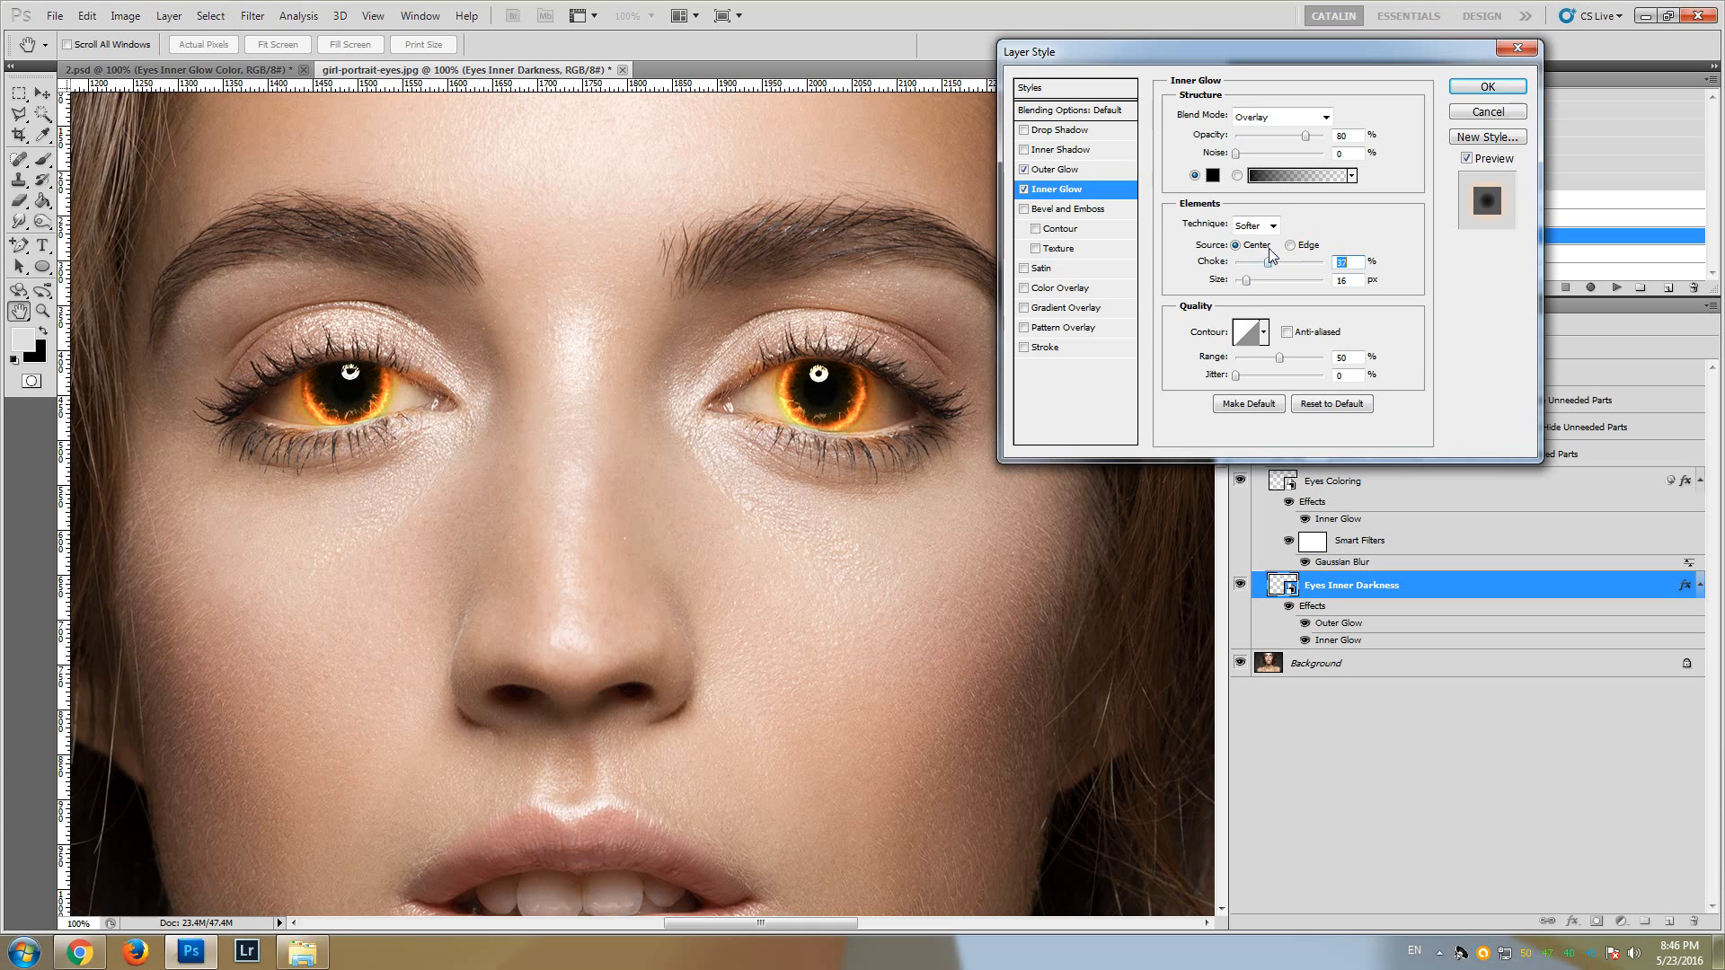
- Try dark red, brown, blue, purple and brighter red as the Inner Glow color of the Eyes Inner Darkness layer
click(1212, 176)
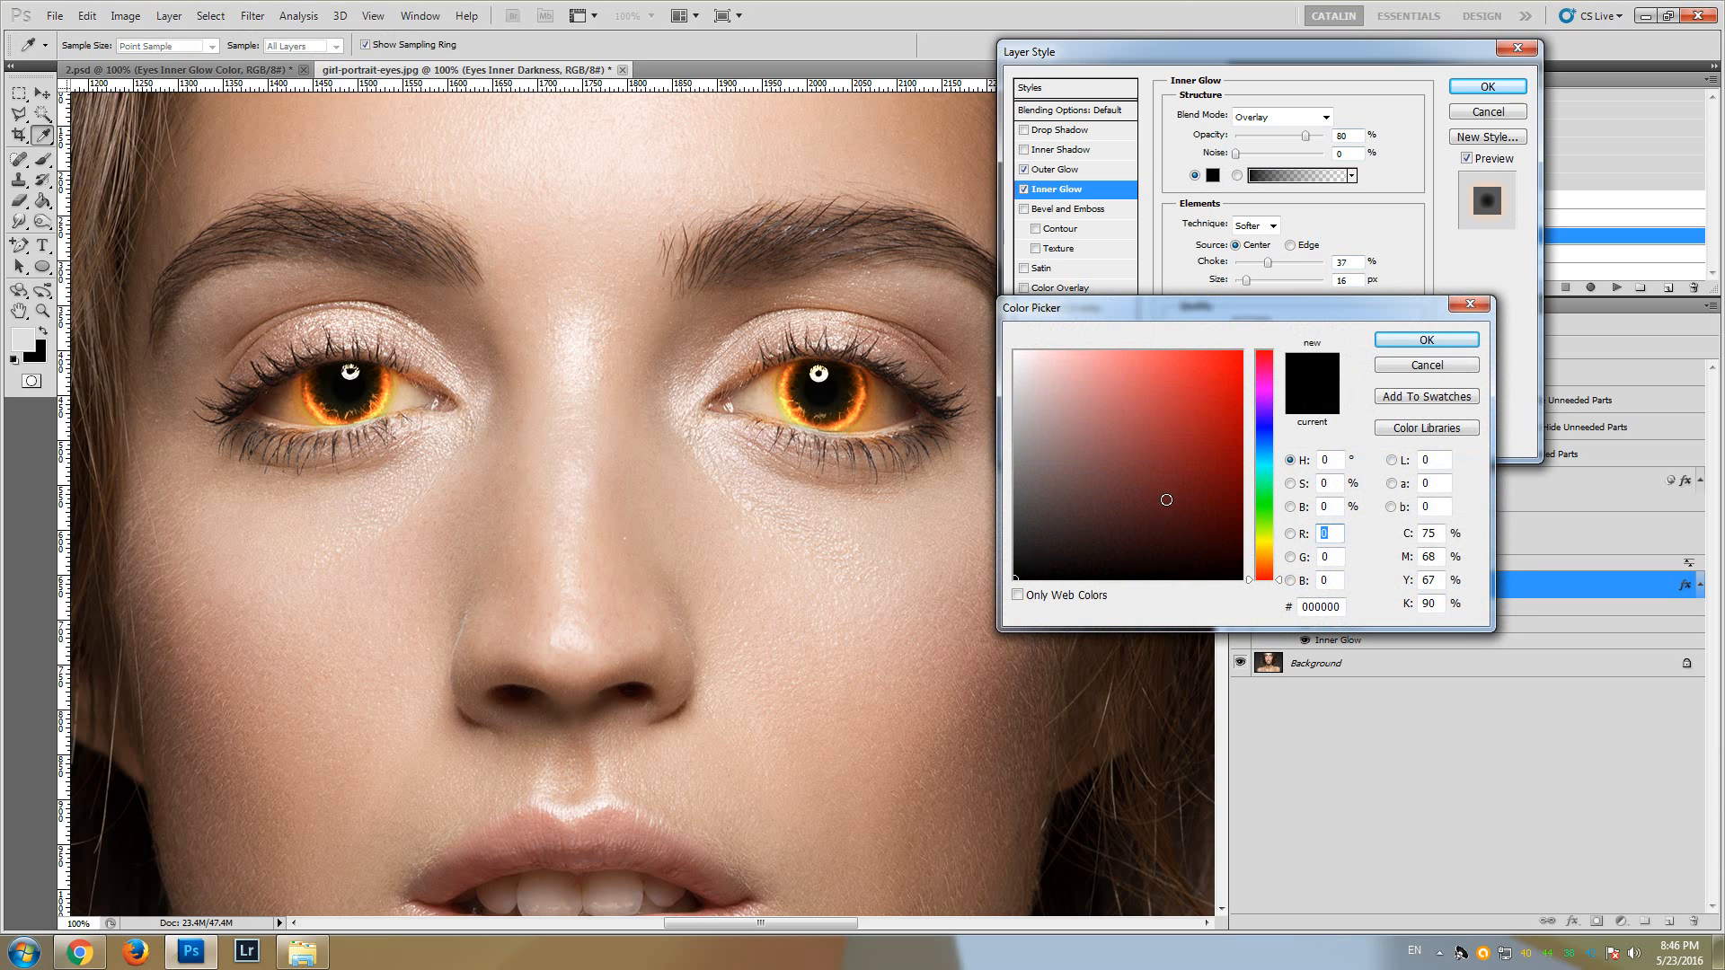
click(1135, 501)
click(1175, 509)
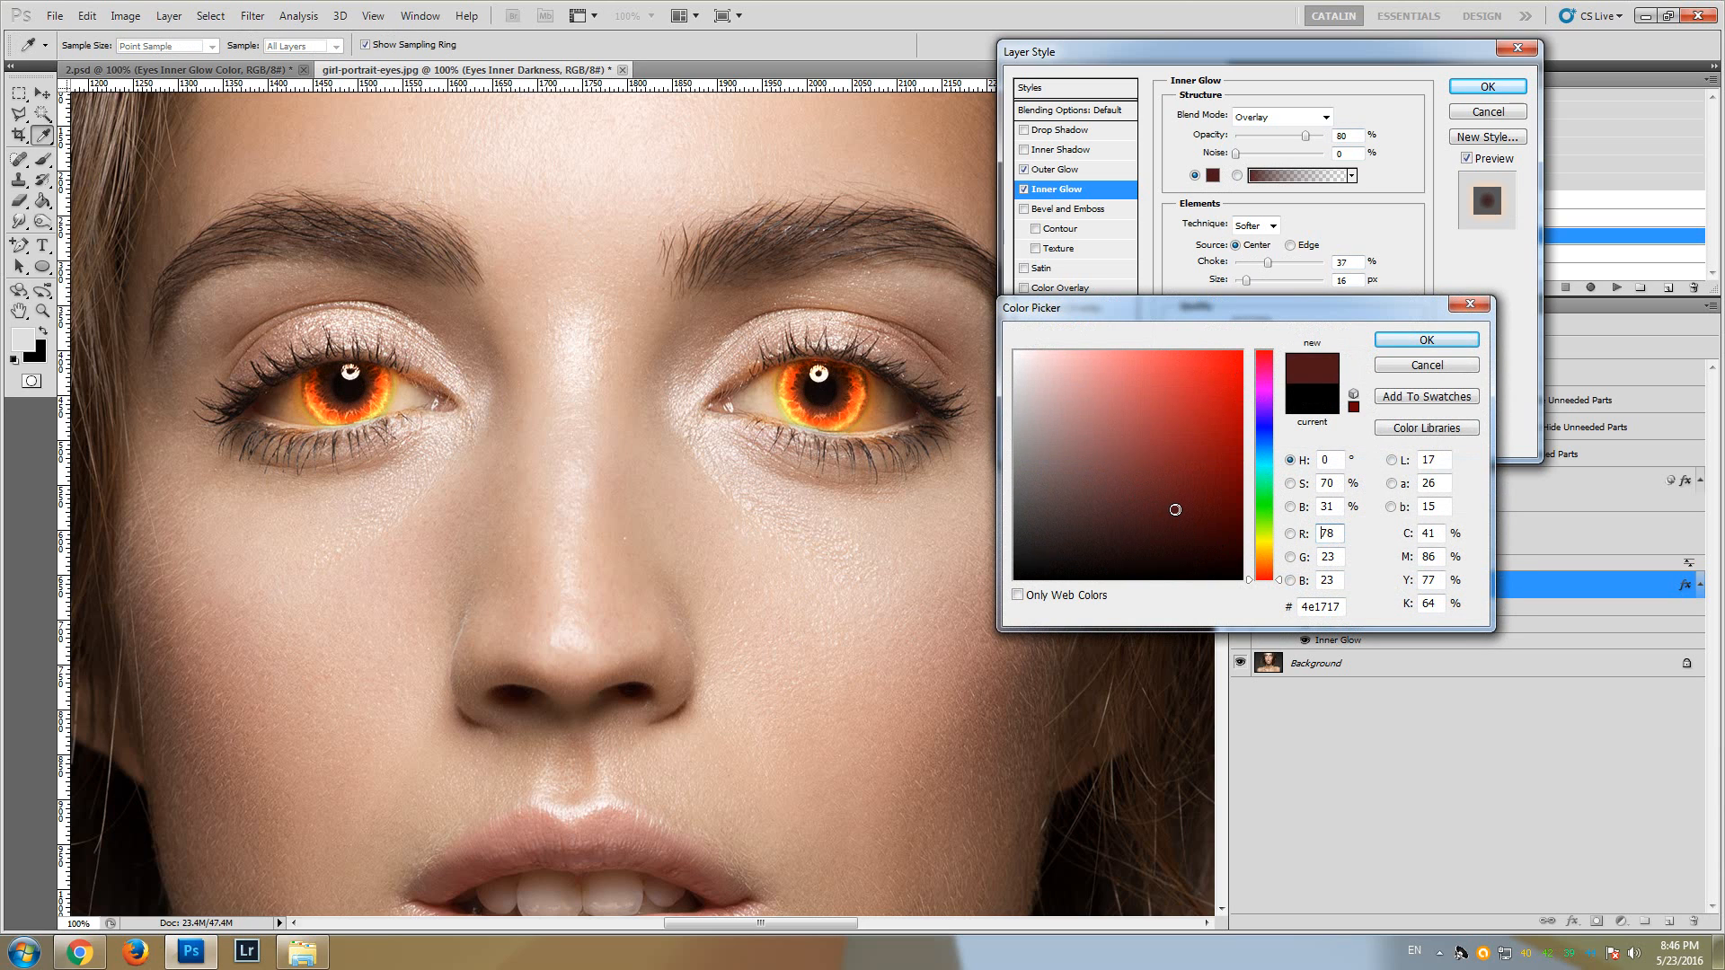
click(1204, 521)
click(1266, 558)
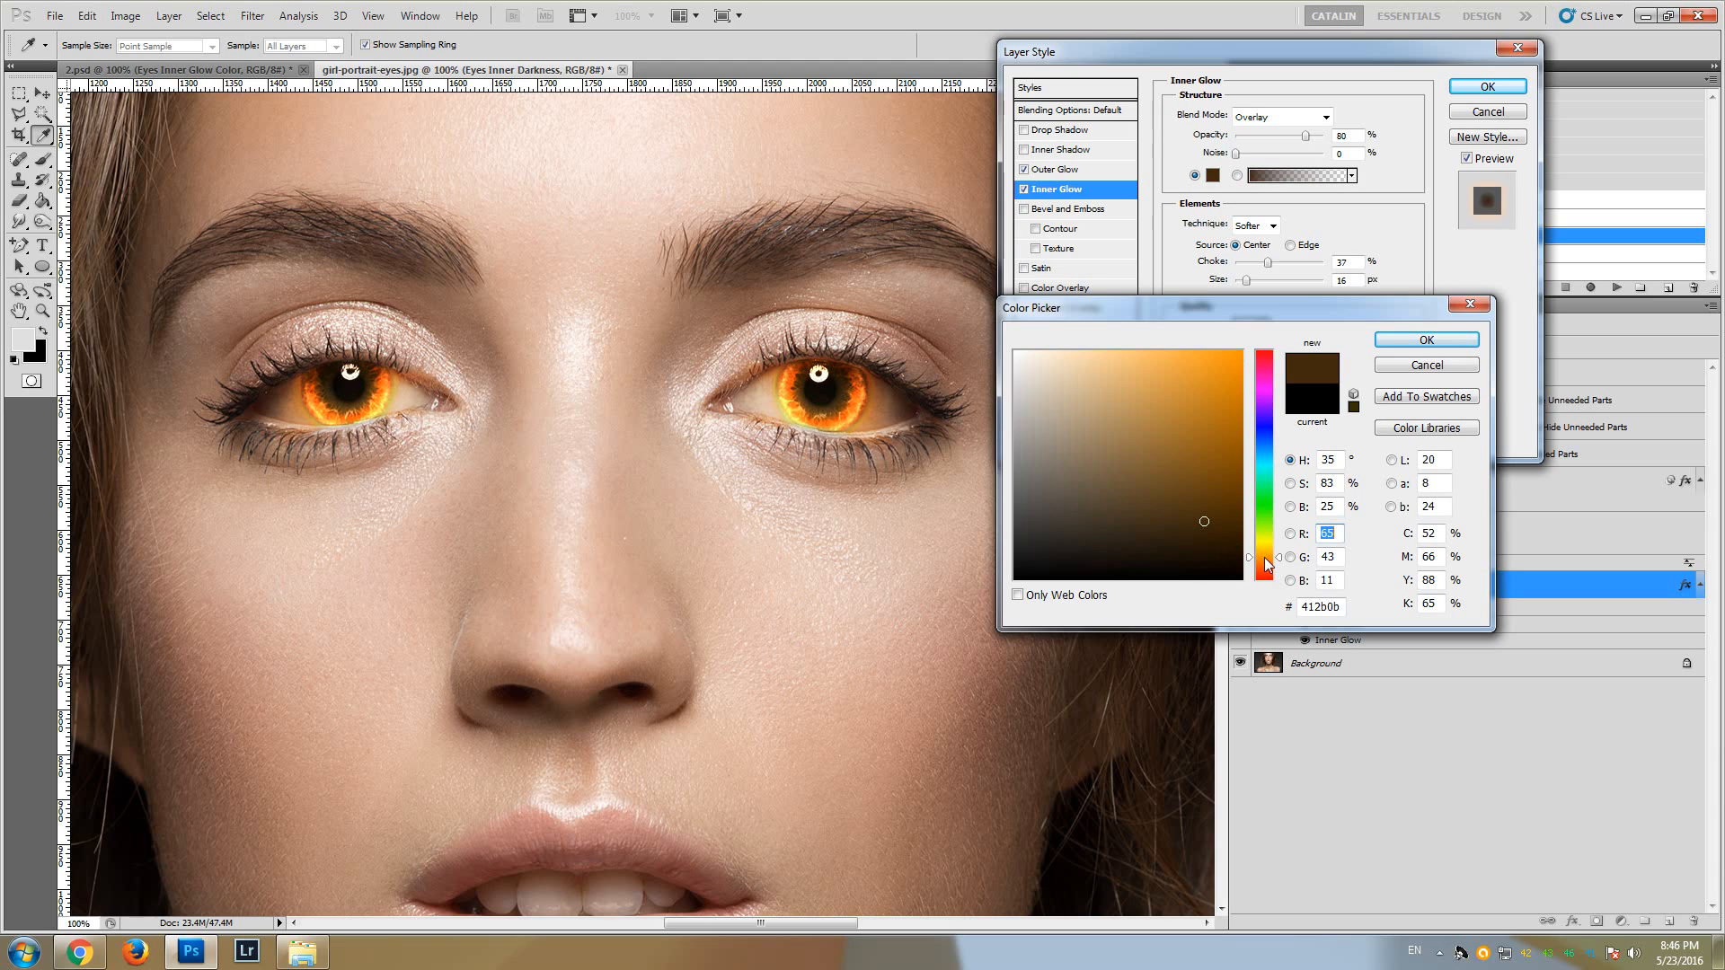
click(1267, 456)
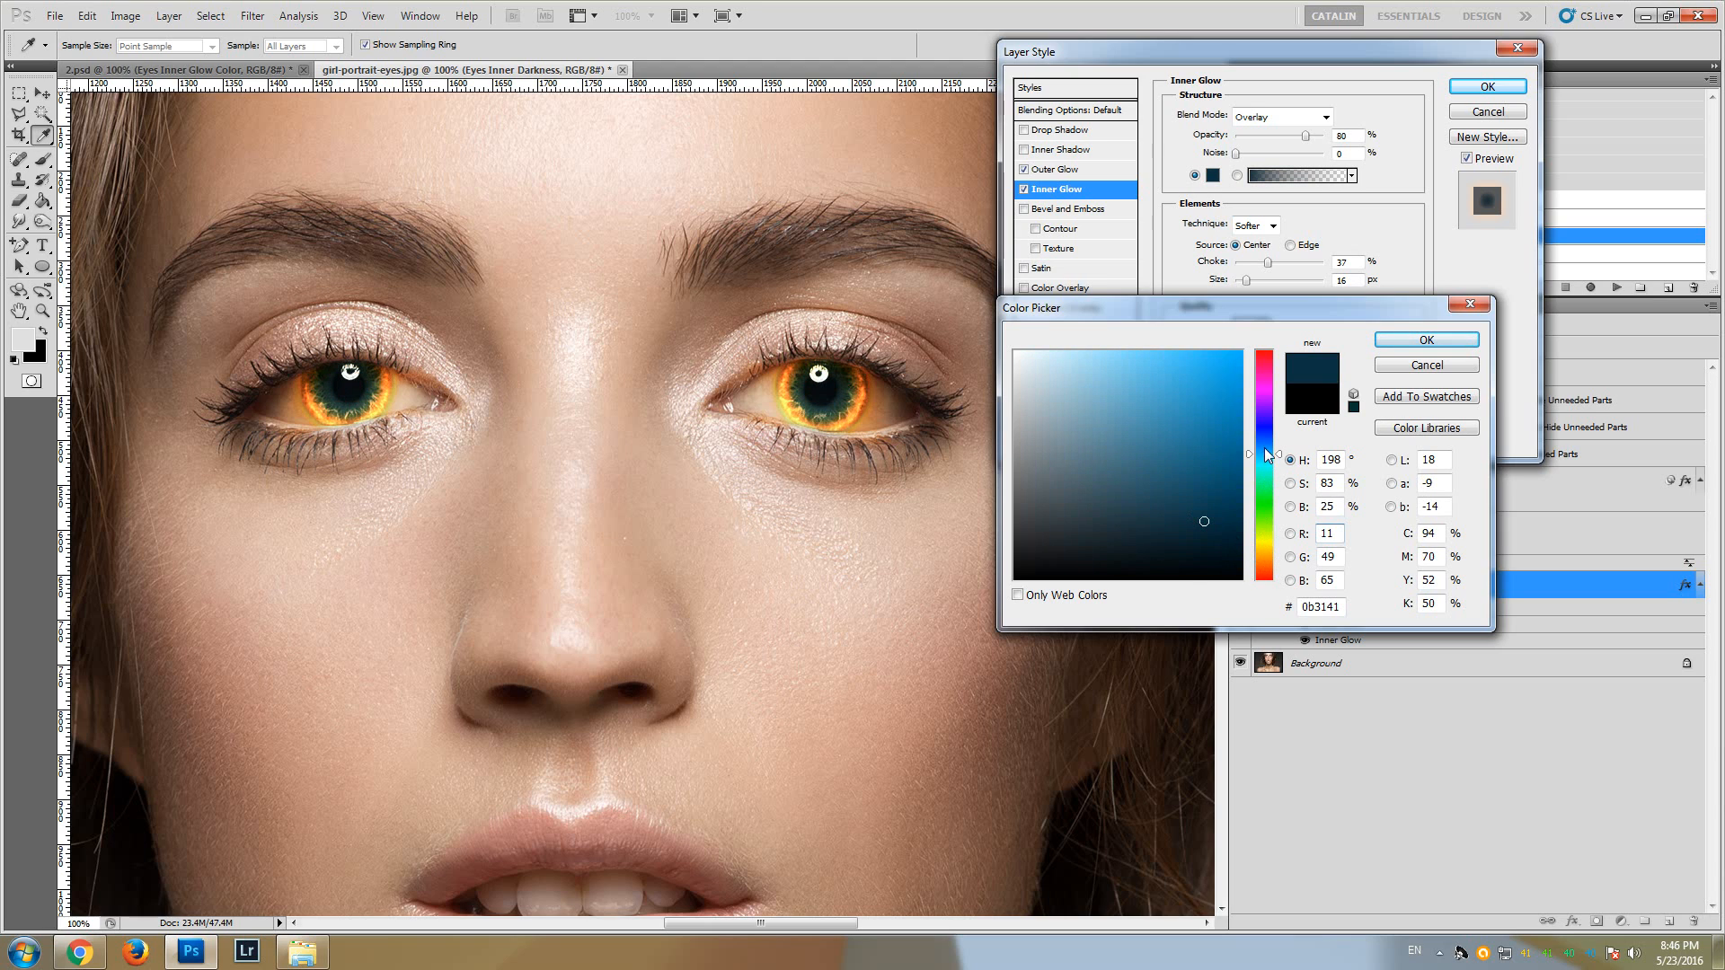
click(1265, 419)
click(1264, 401)
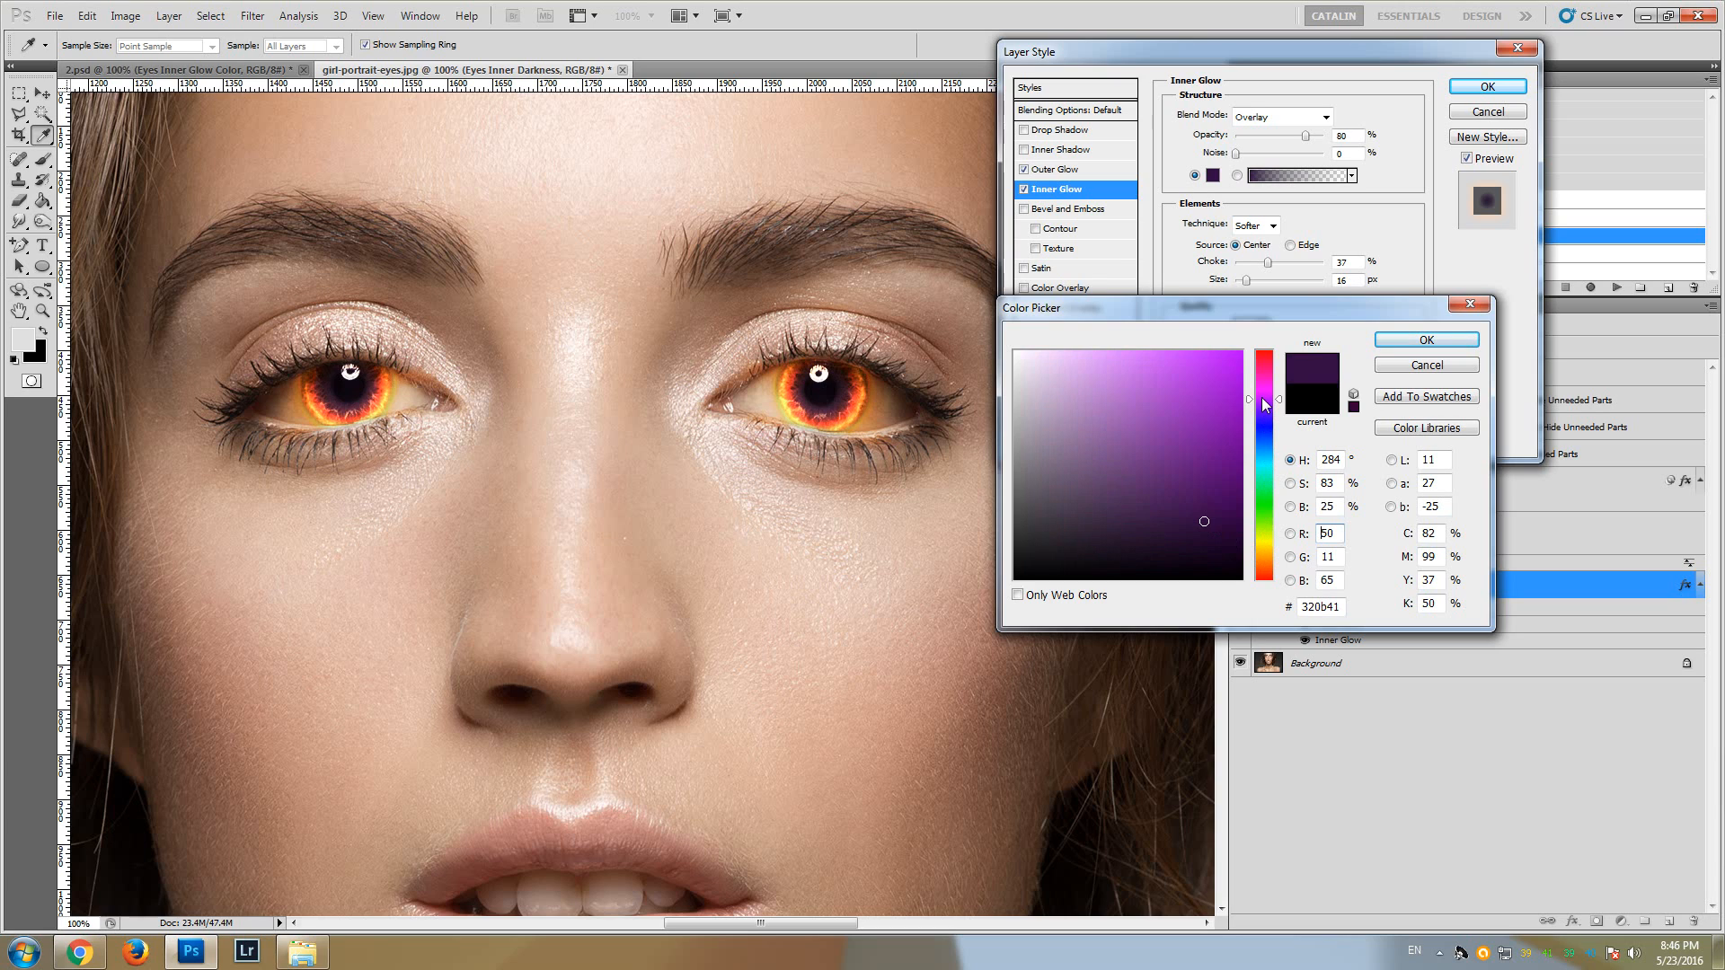
click(1269, 381)
drag(1269, 384, 1269, 352)
click(1205, 457)
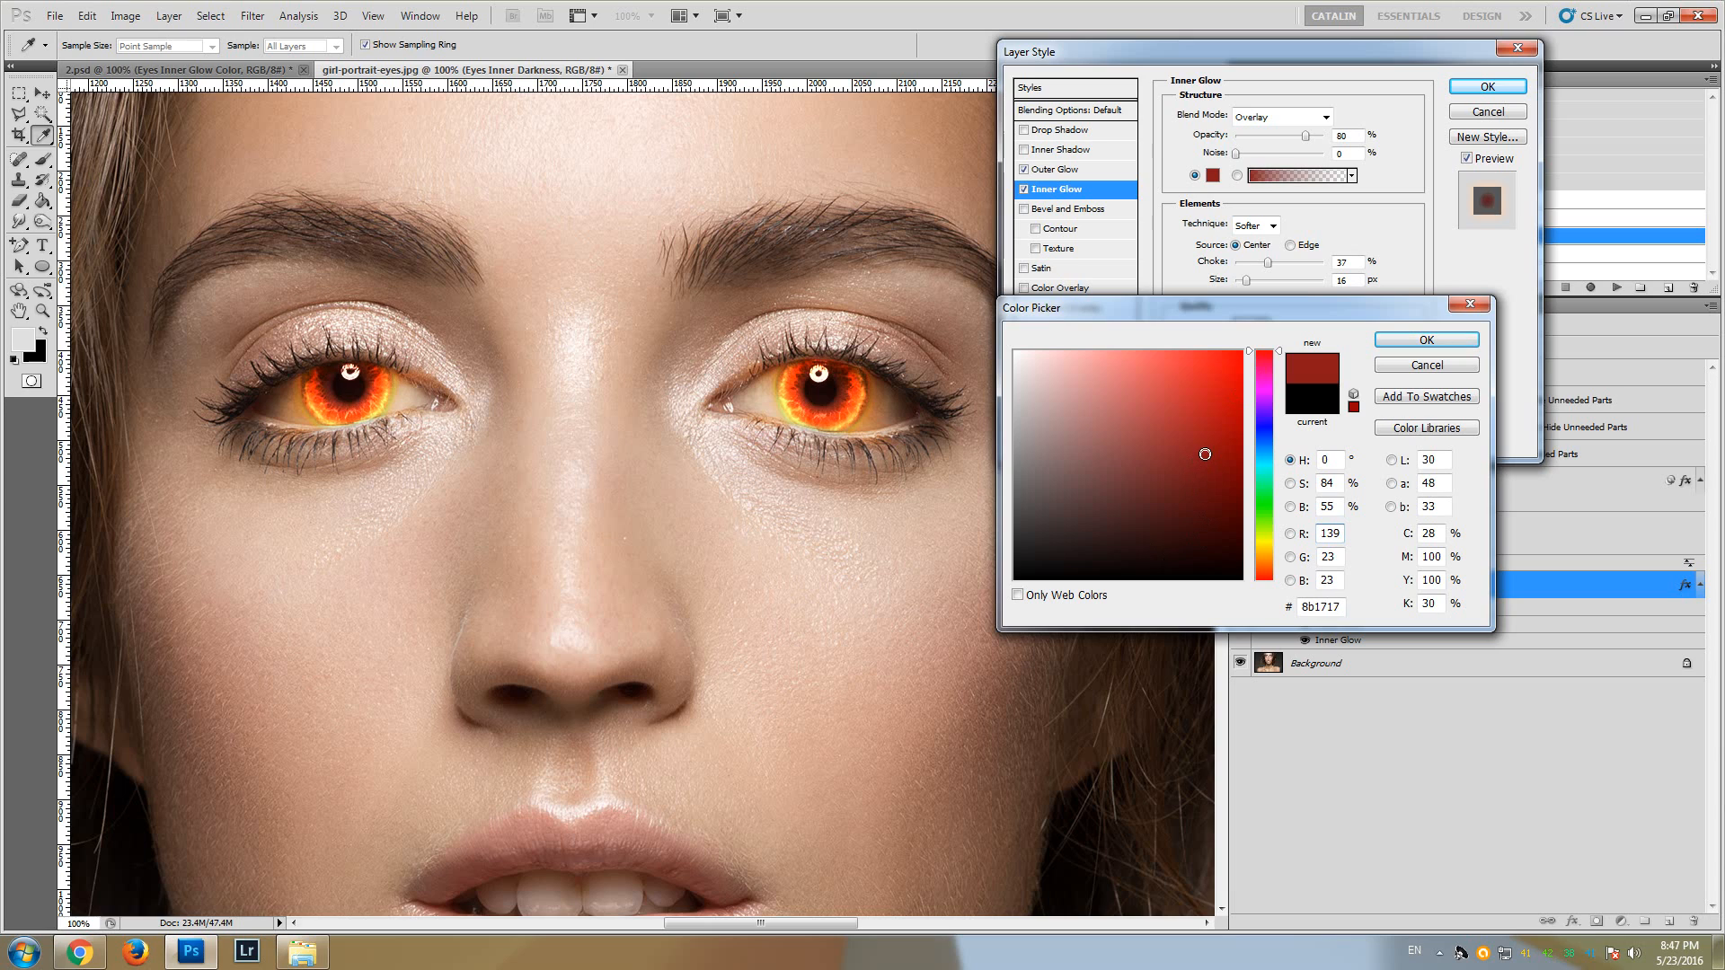
- Set the Eyes Inner Darkness layer's Inner Glow color to gray 8c8484 and apply the layer style
drag(1205, 456, 1027, 453)
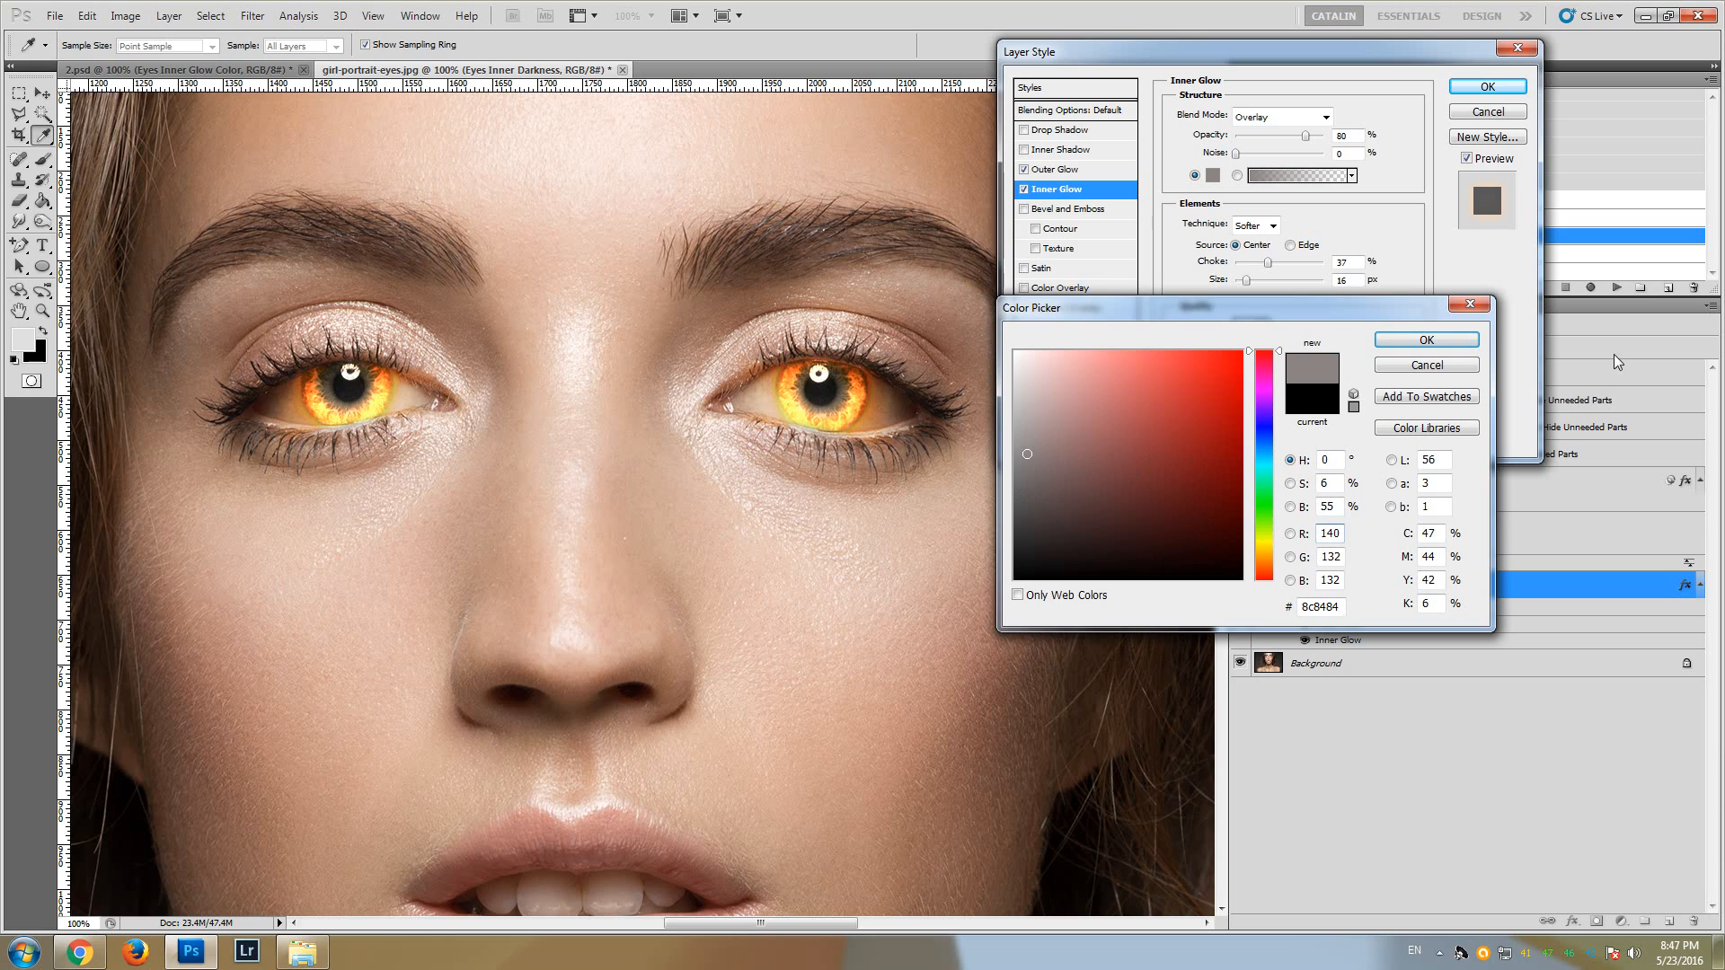
click(1426, 339)
click(1488, 87)
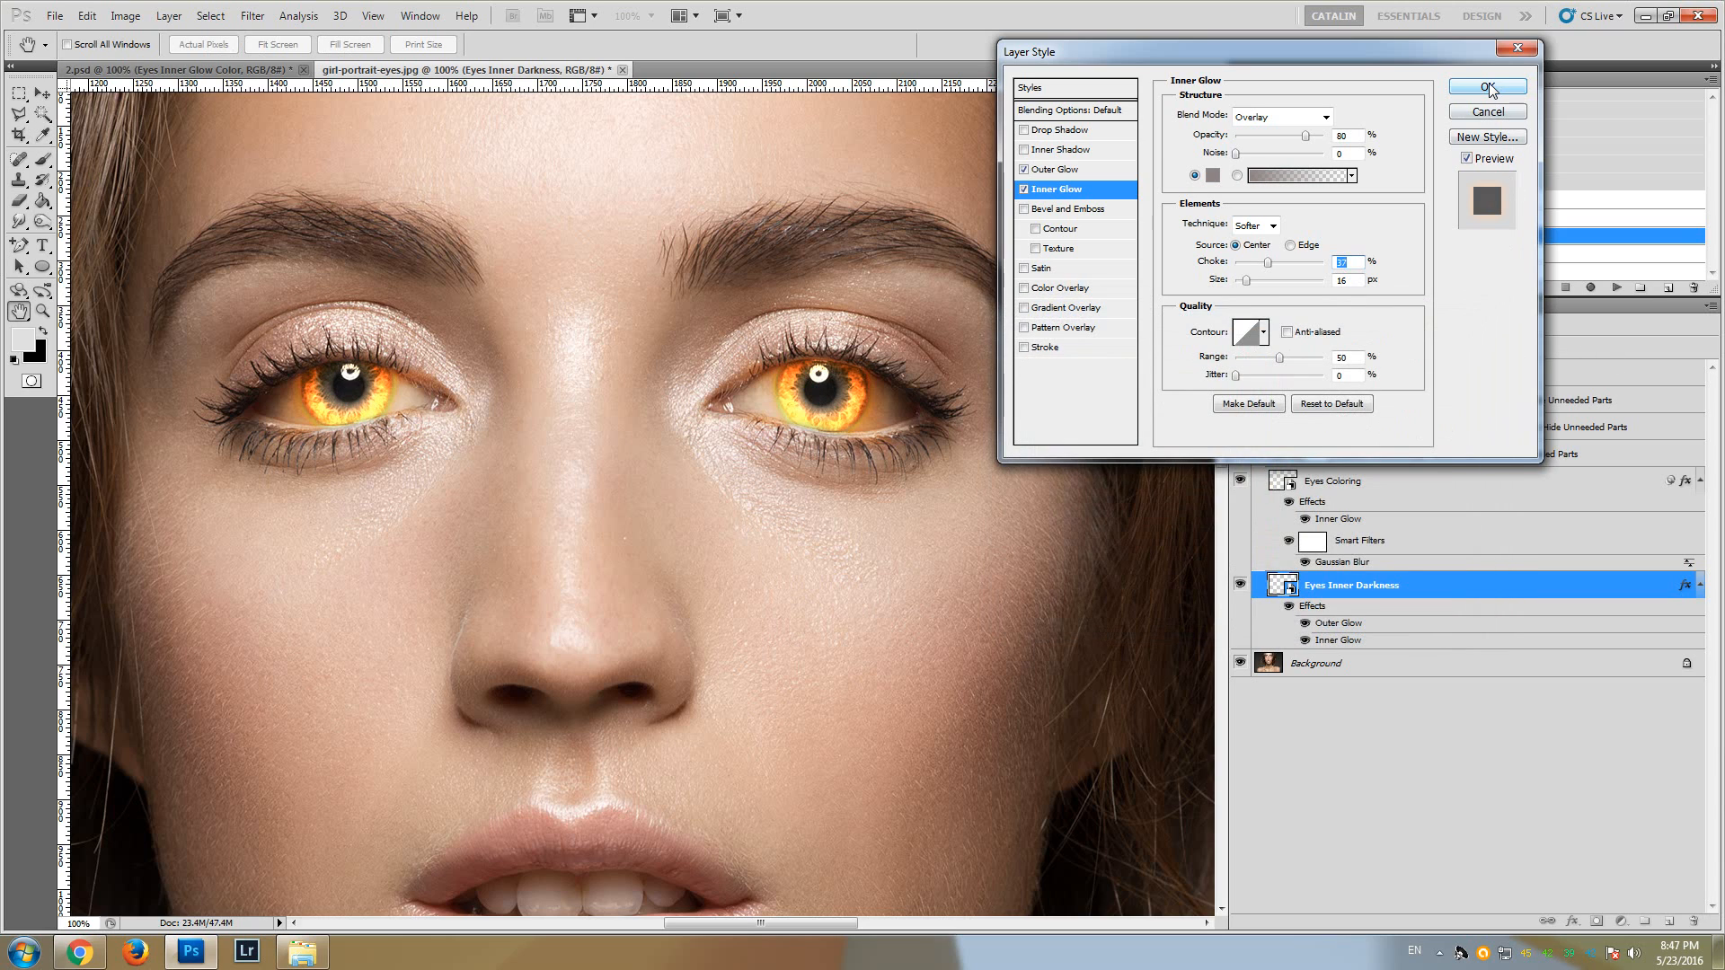
- Review the glowing eyes on the whole face, and undo the layer style change on the Eyes Inner Darkness layer
alt+click(623, 386)
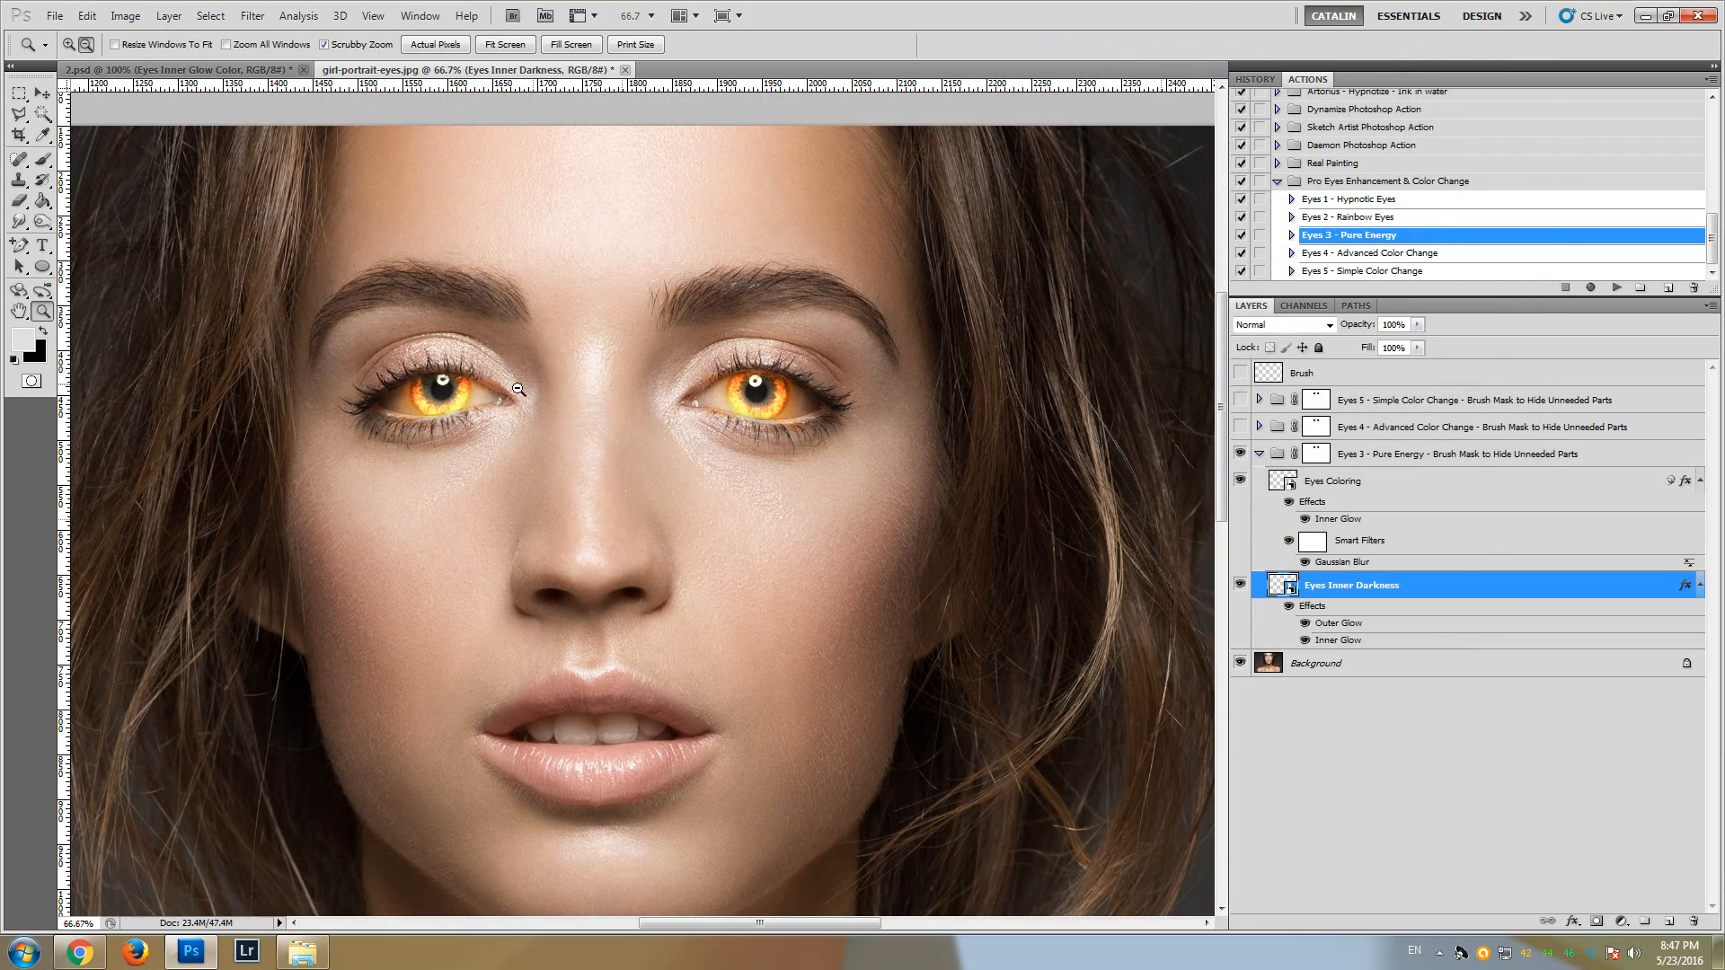
alt+click(565, 460)
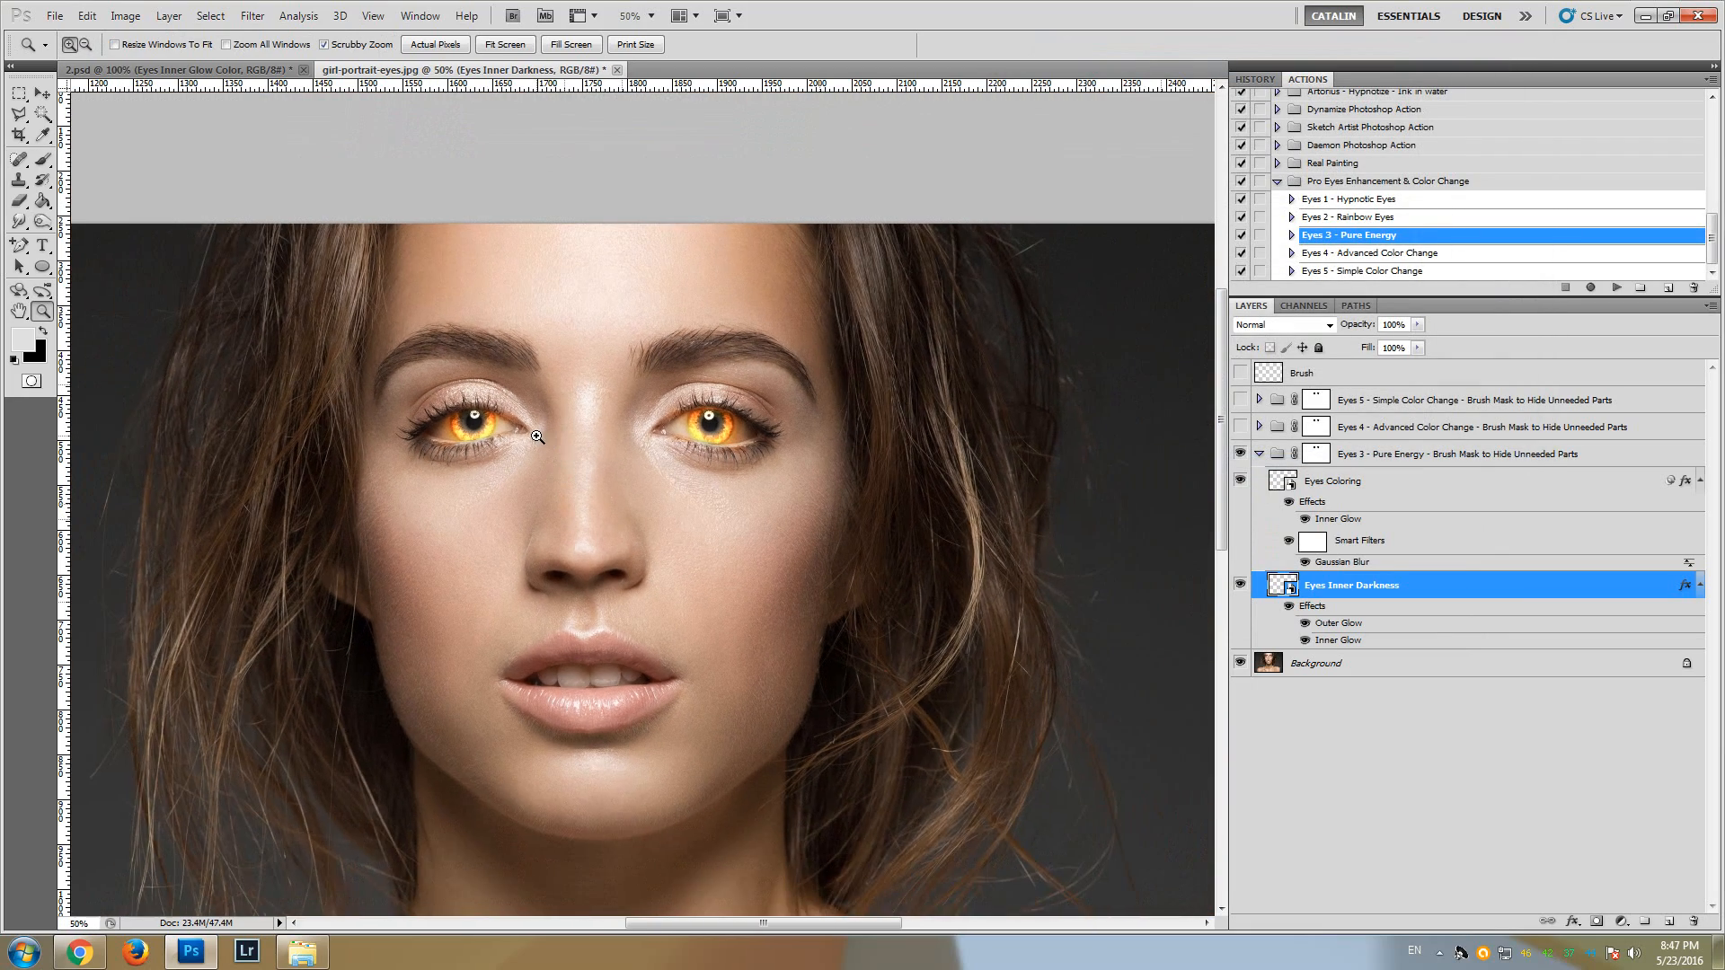
click(537, 436)
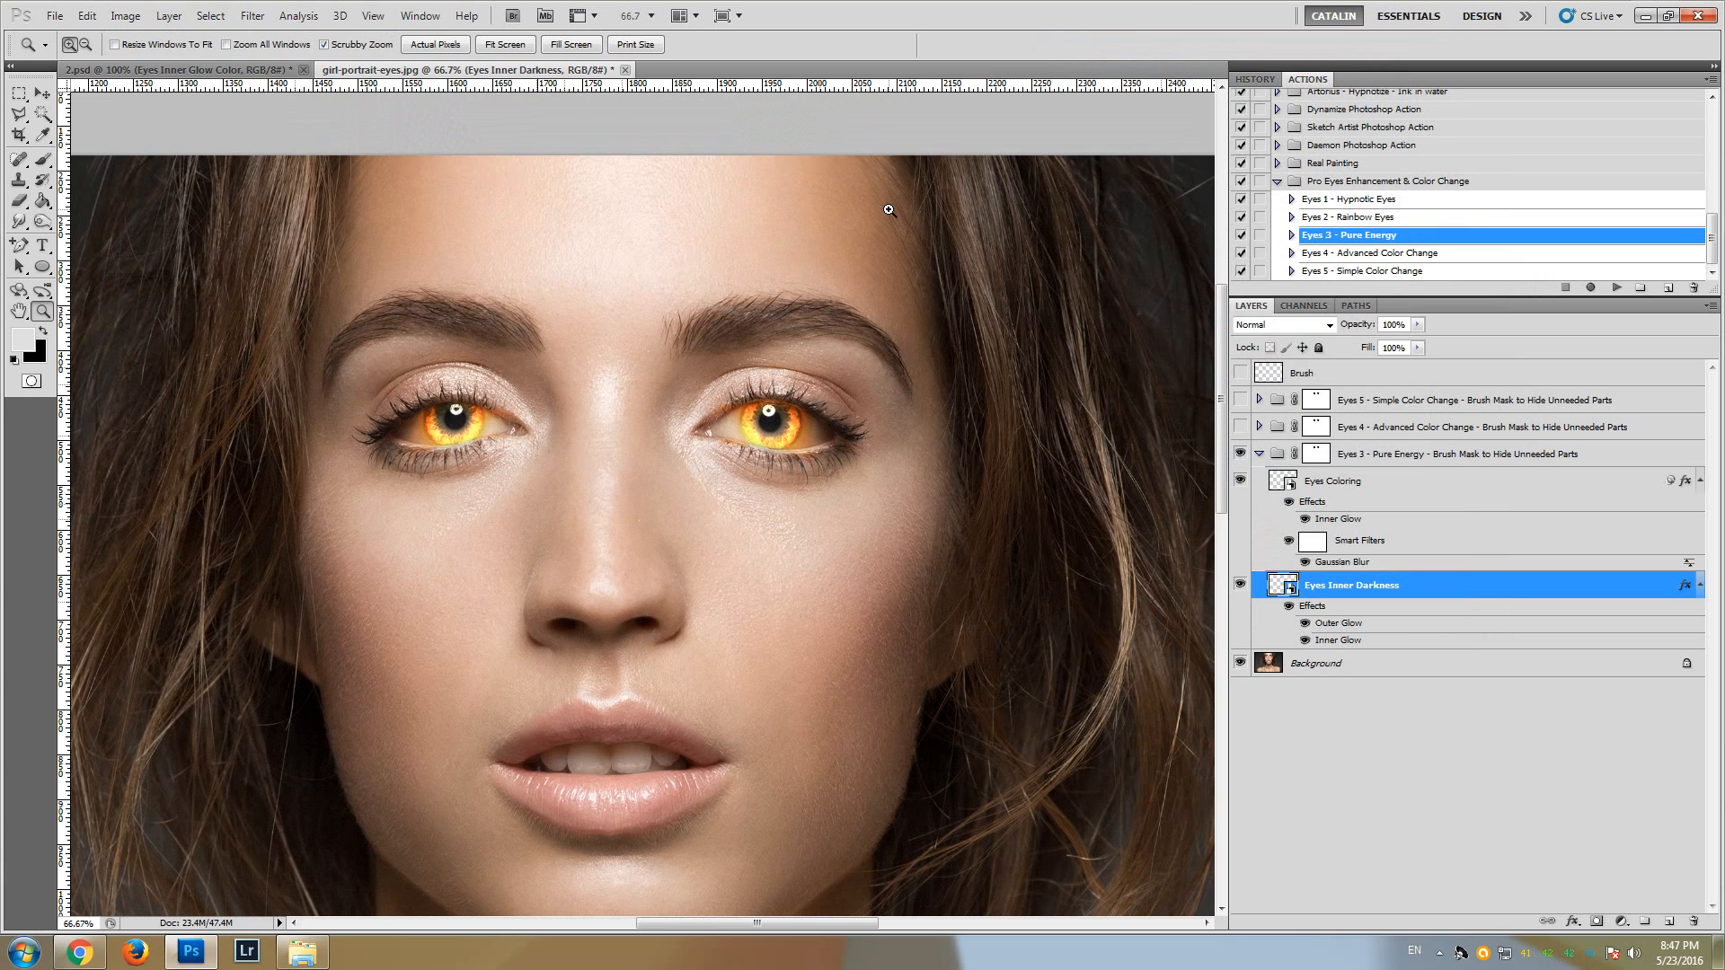
click(86, 17)
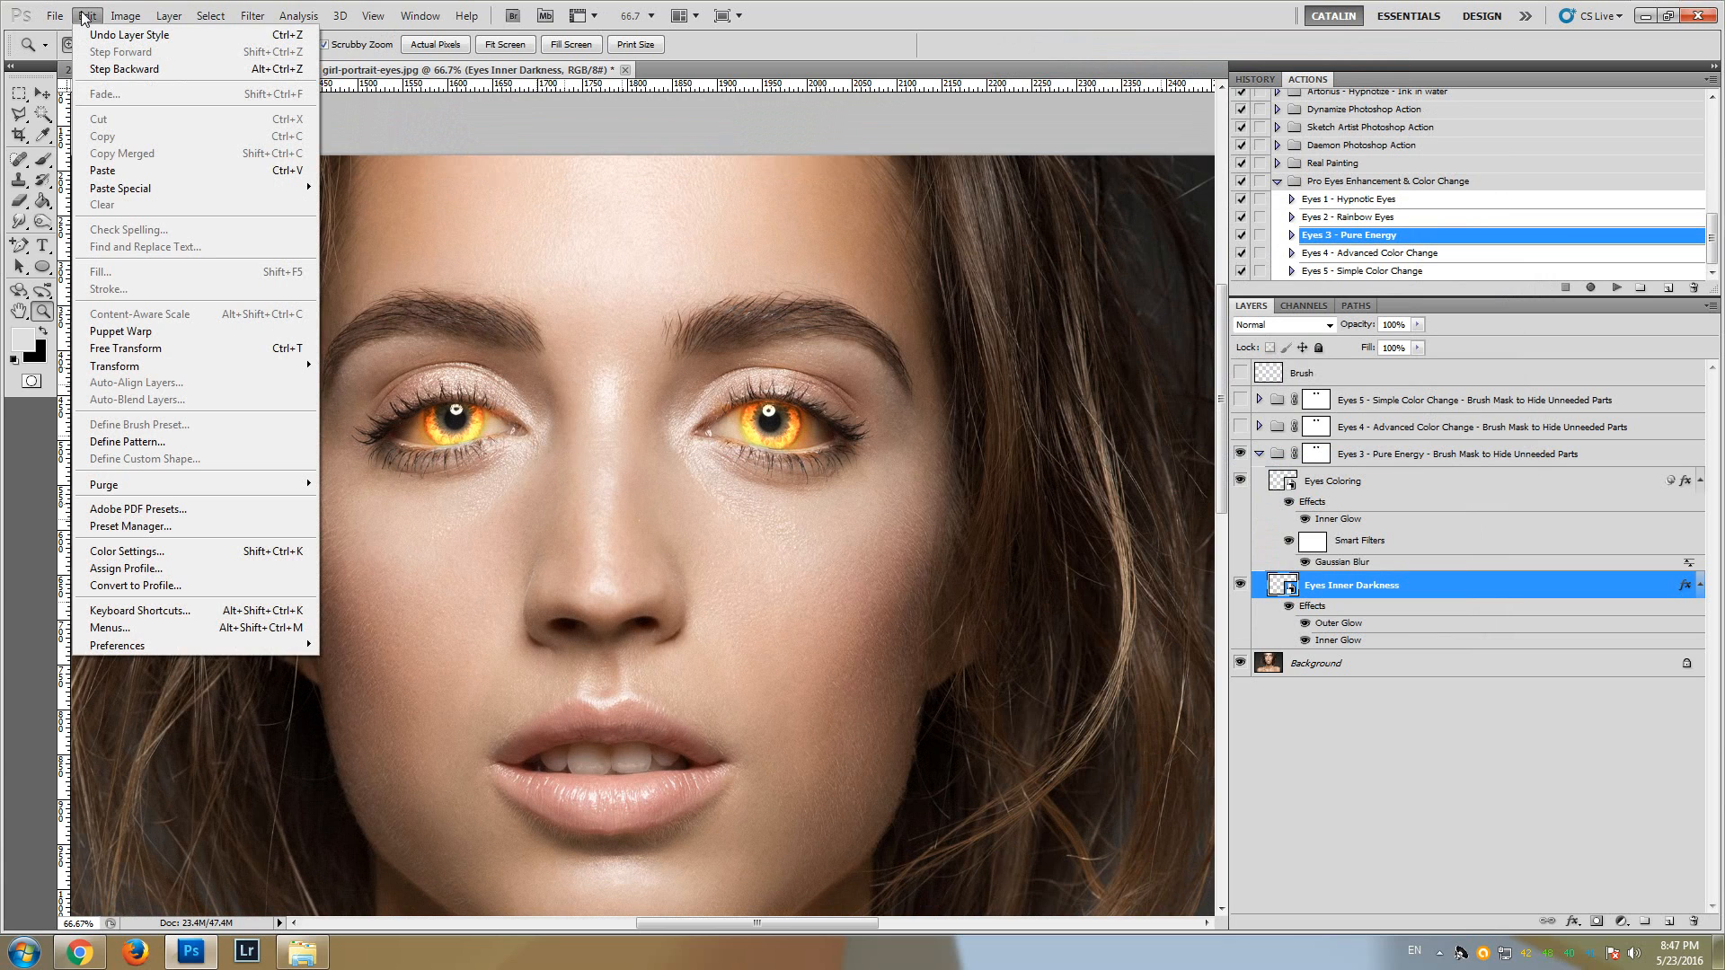
click(94, 35)
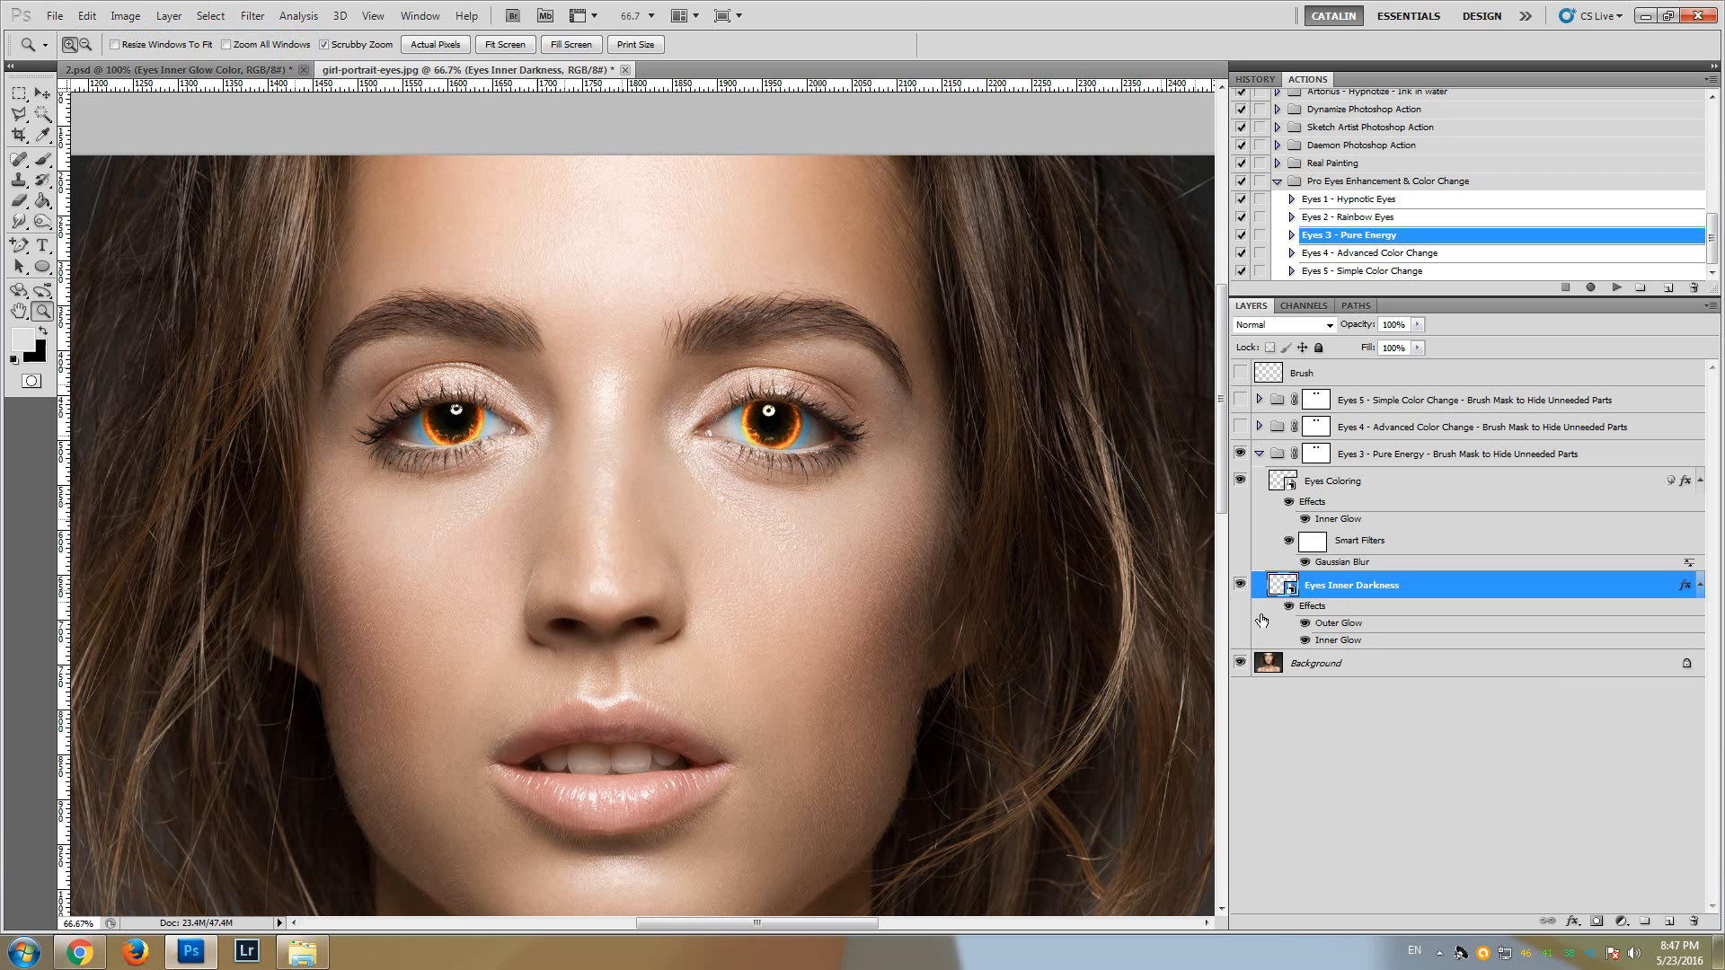
- Set the Eyes Inner Darkness layer's Outer Glow color to orange ff7800 and apply the layer style
double_click(1351, 643)
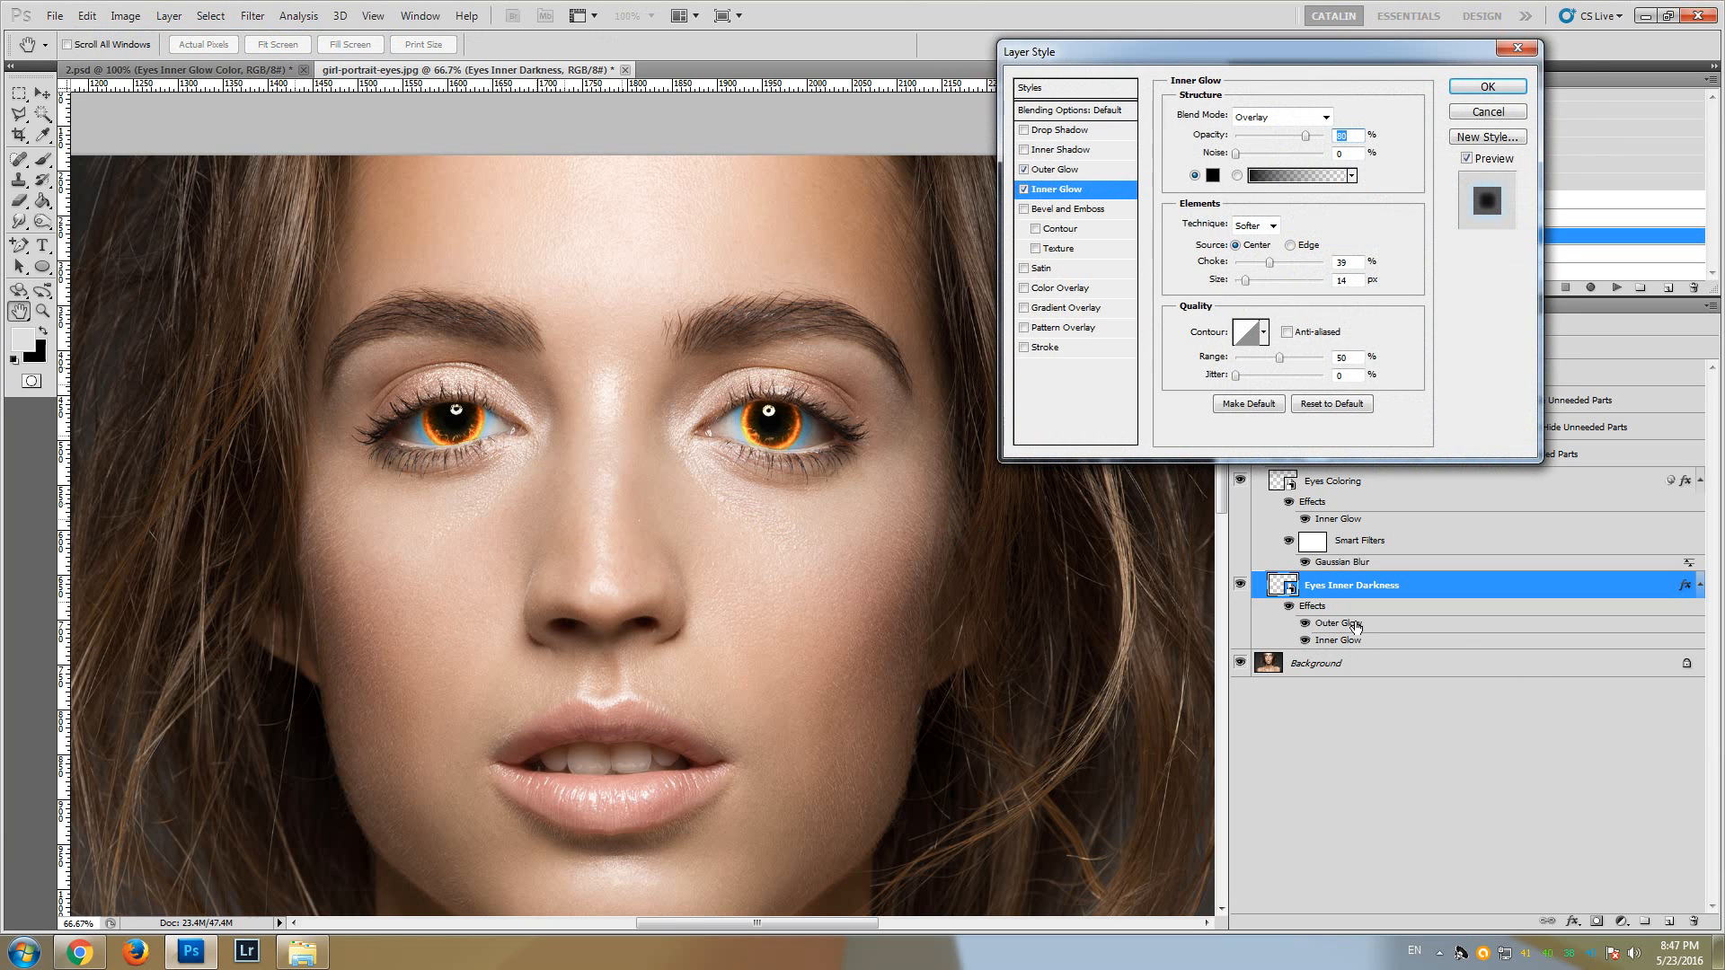
click(1212, 175)
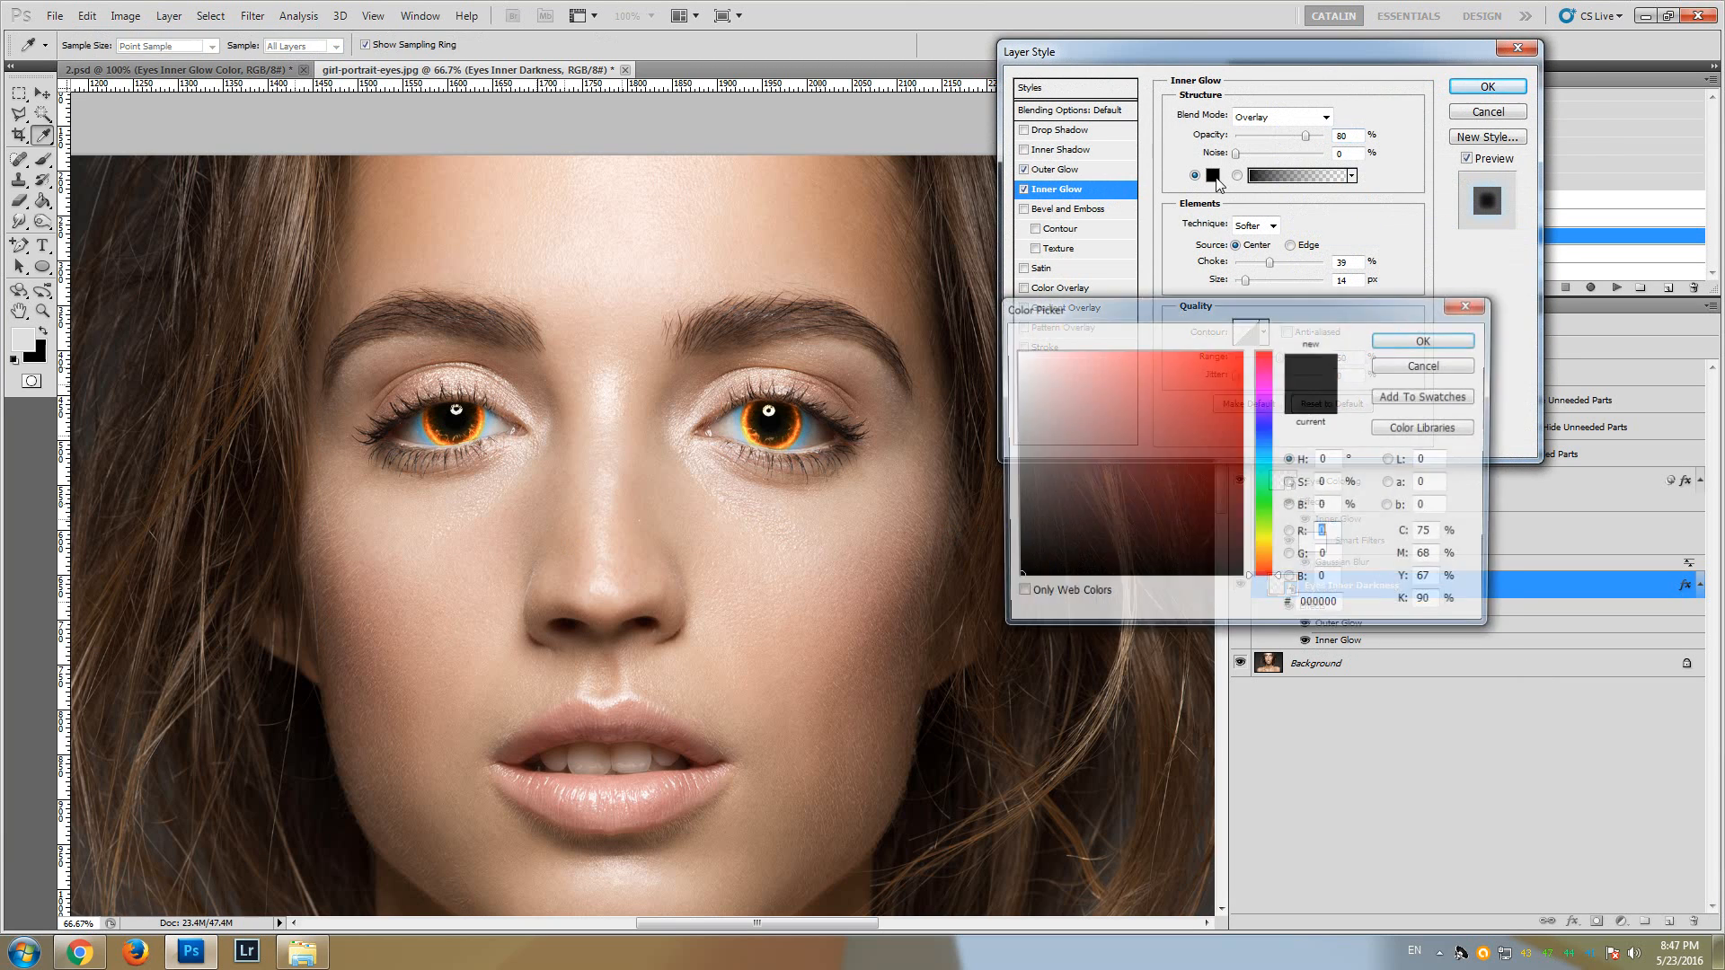
key(Escape)
click(1055, 169)
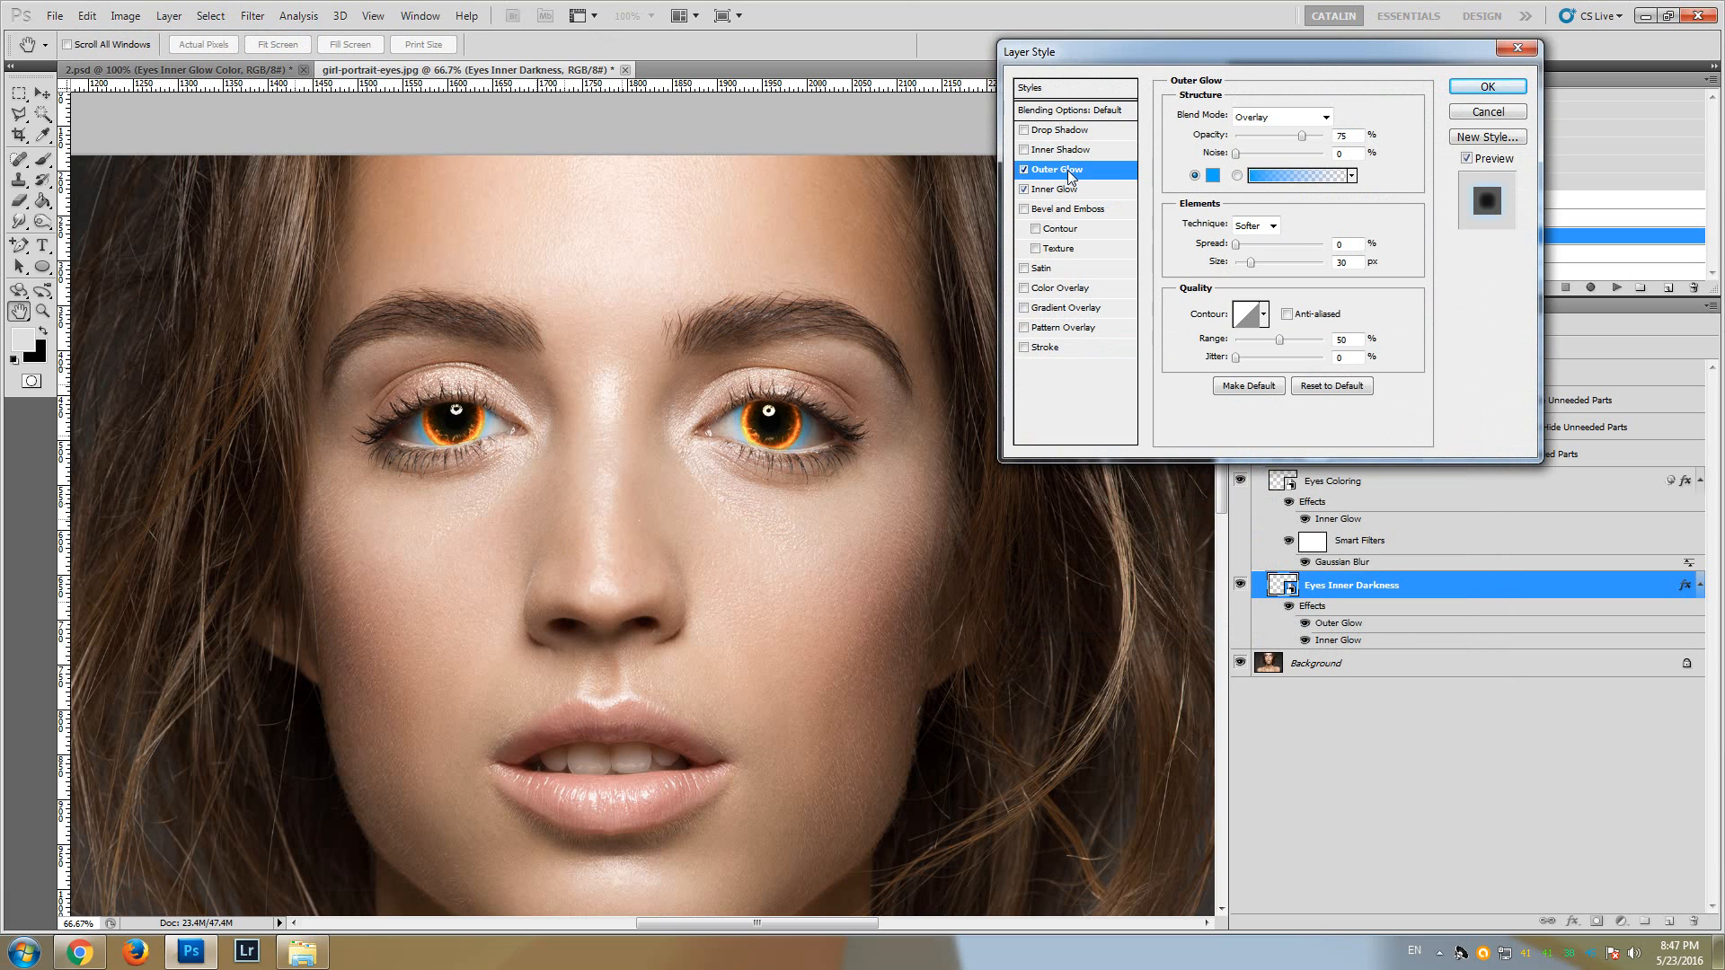
click(1212, 175)
click(1264, 563)
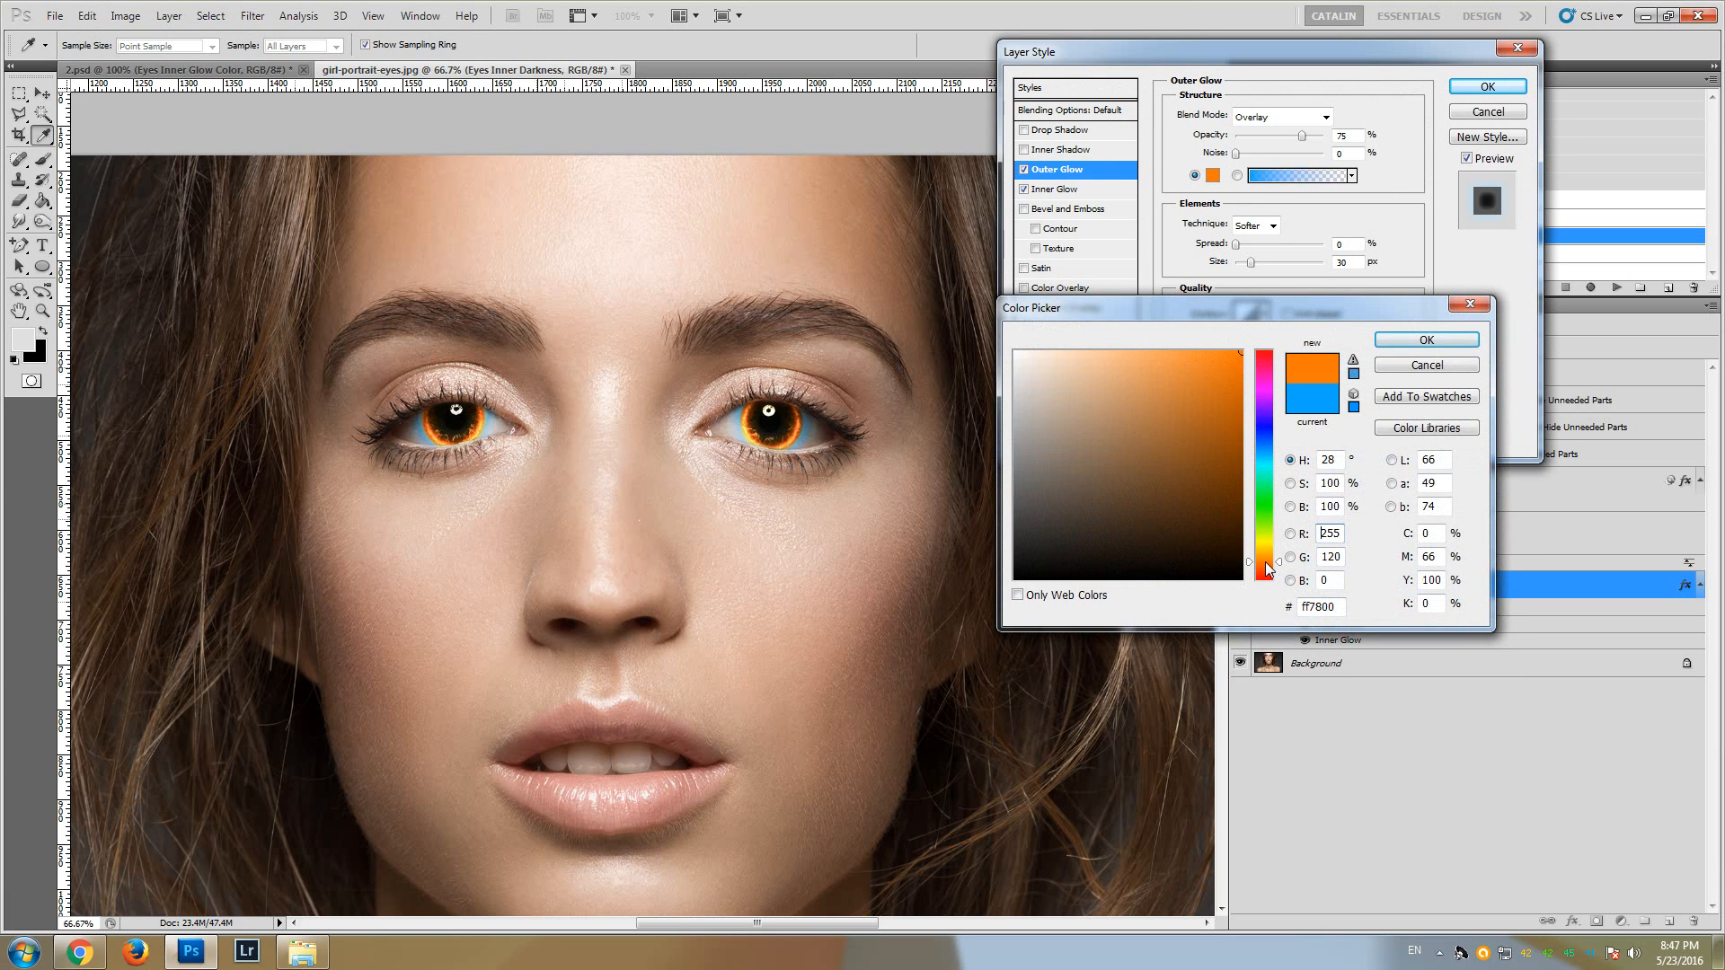
click(1427, 340)
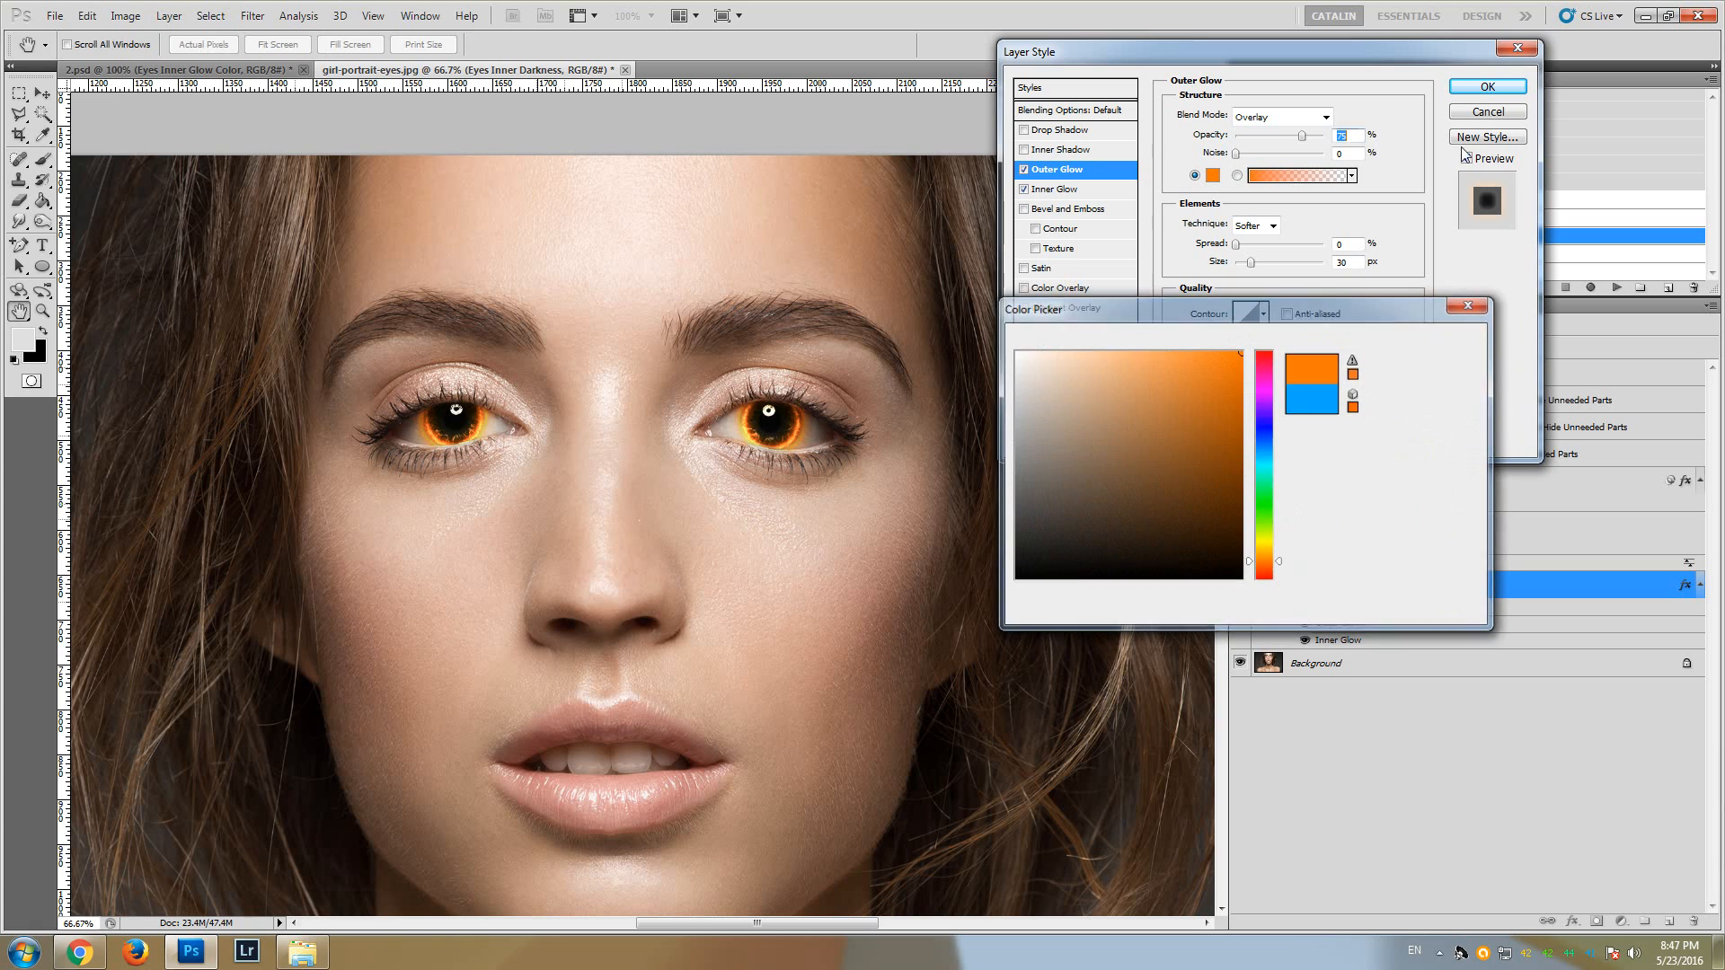
click(1487, 87)
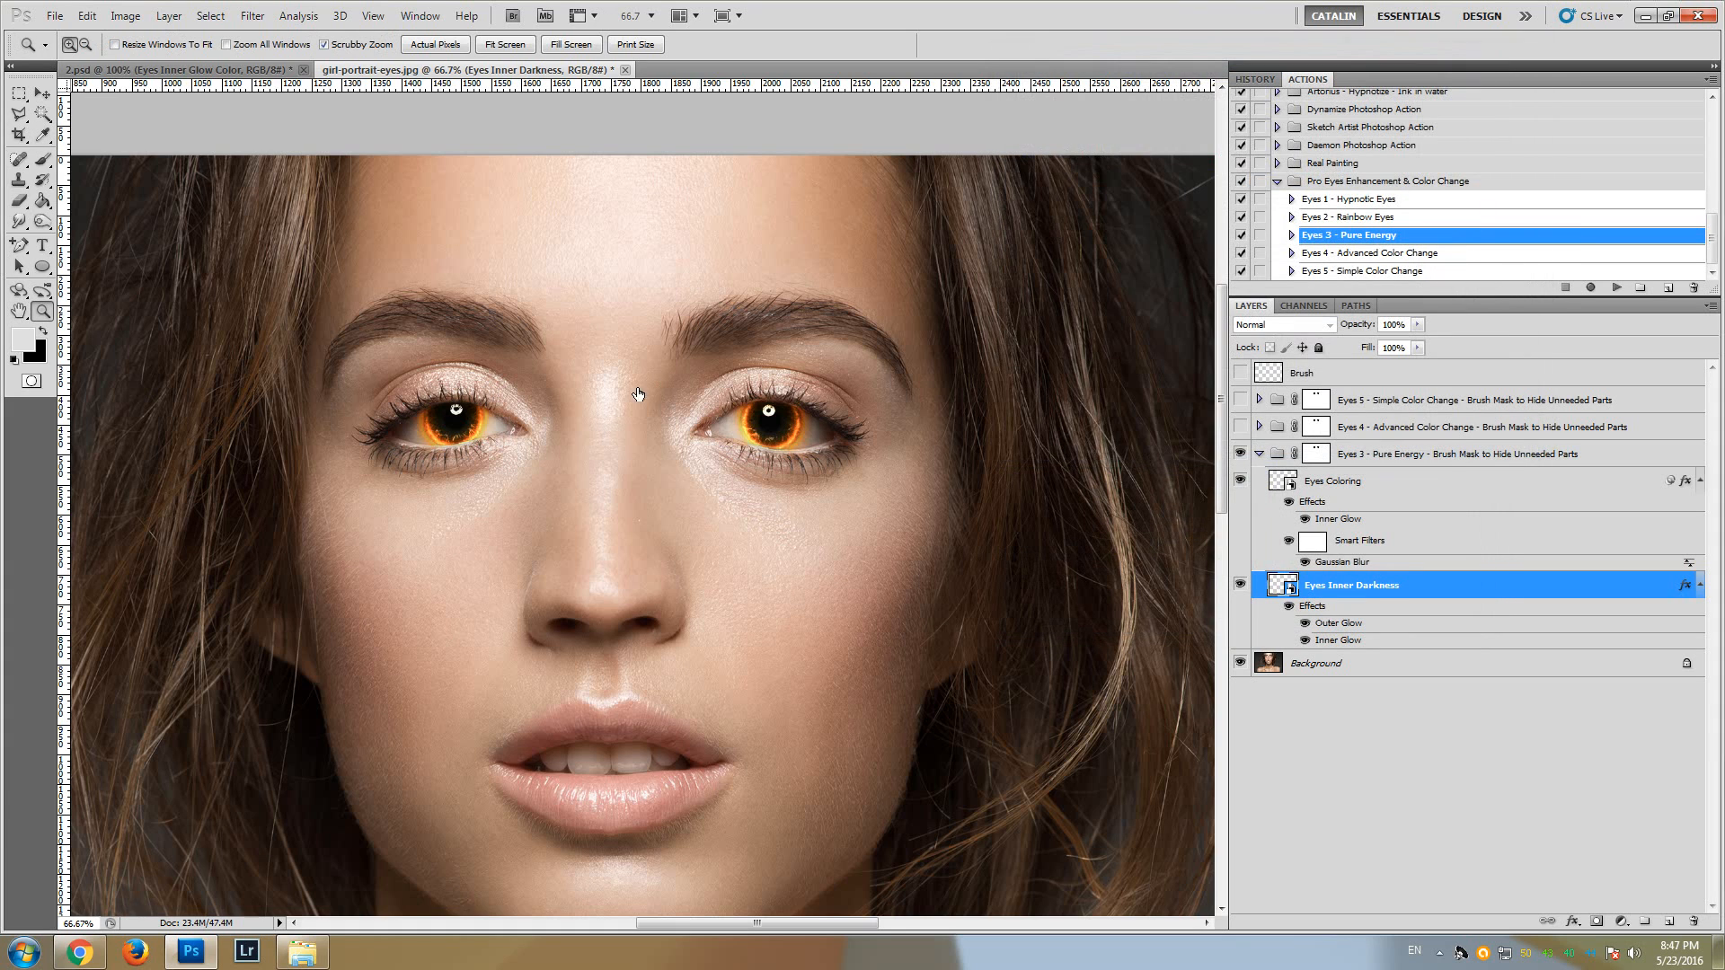
- Collapse and hide the Eyes 3 - Pure Energy group, and run the Eyes 2 - Rainbow Eyes action
key(z)
click(598, 412)
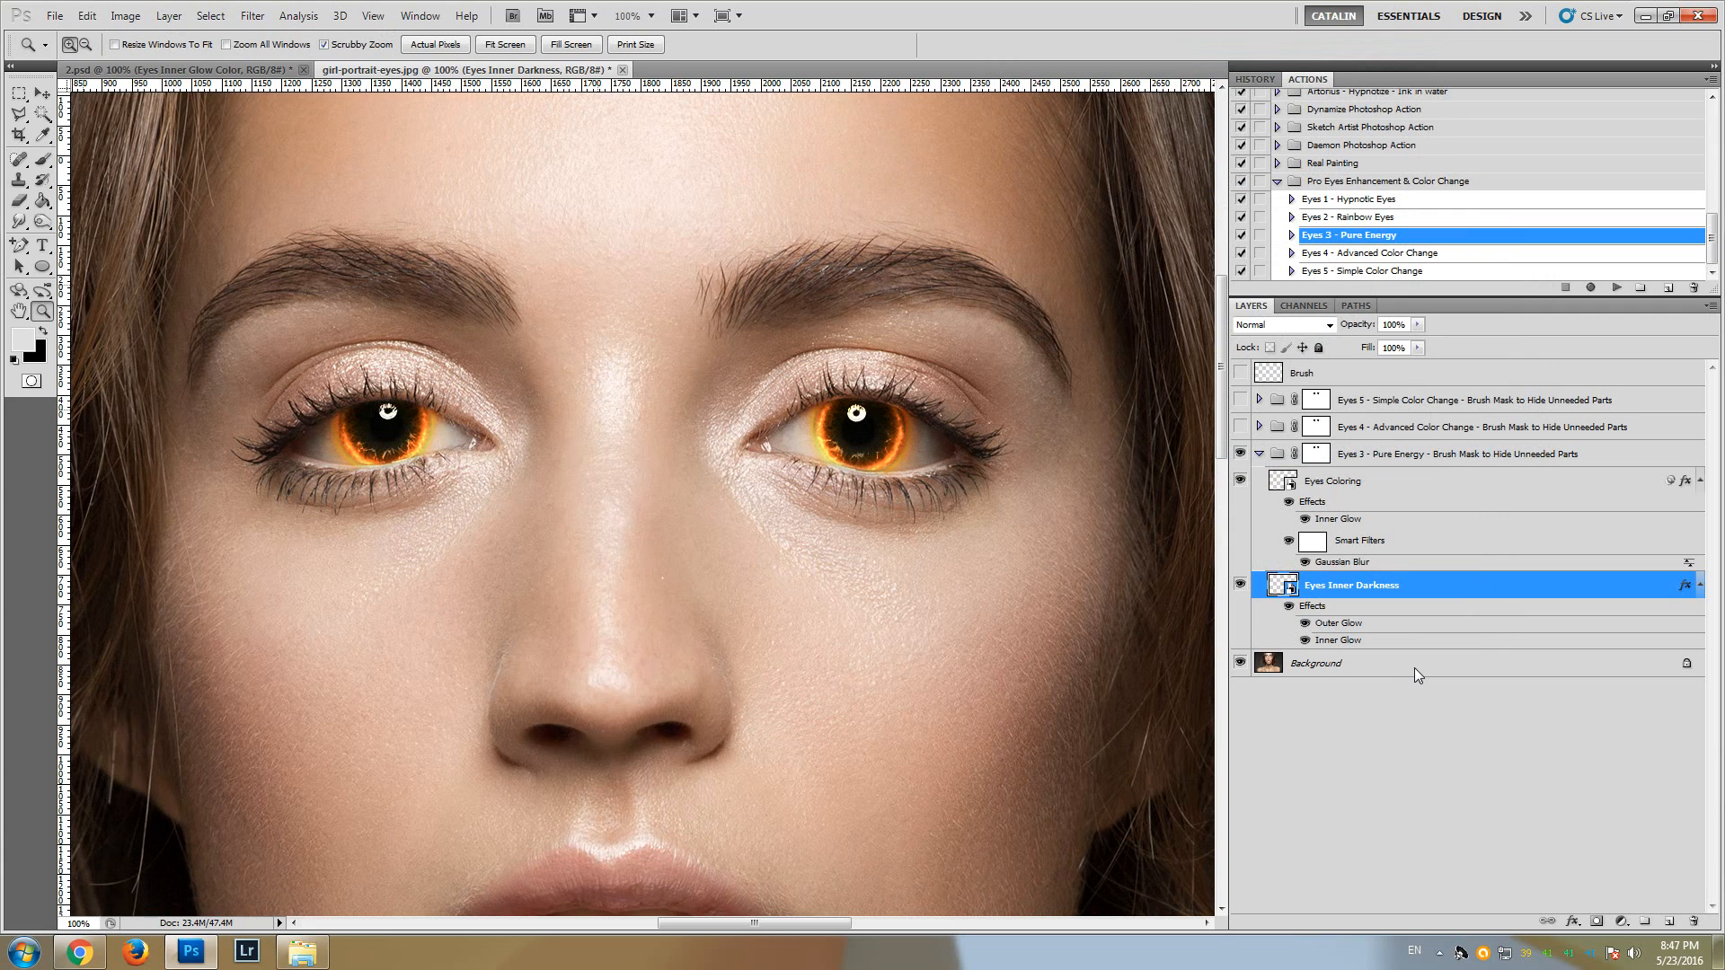
click(1258, 455)
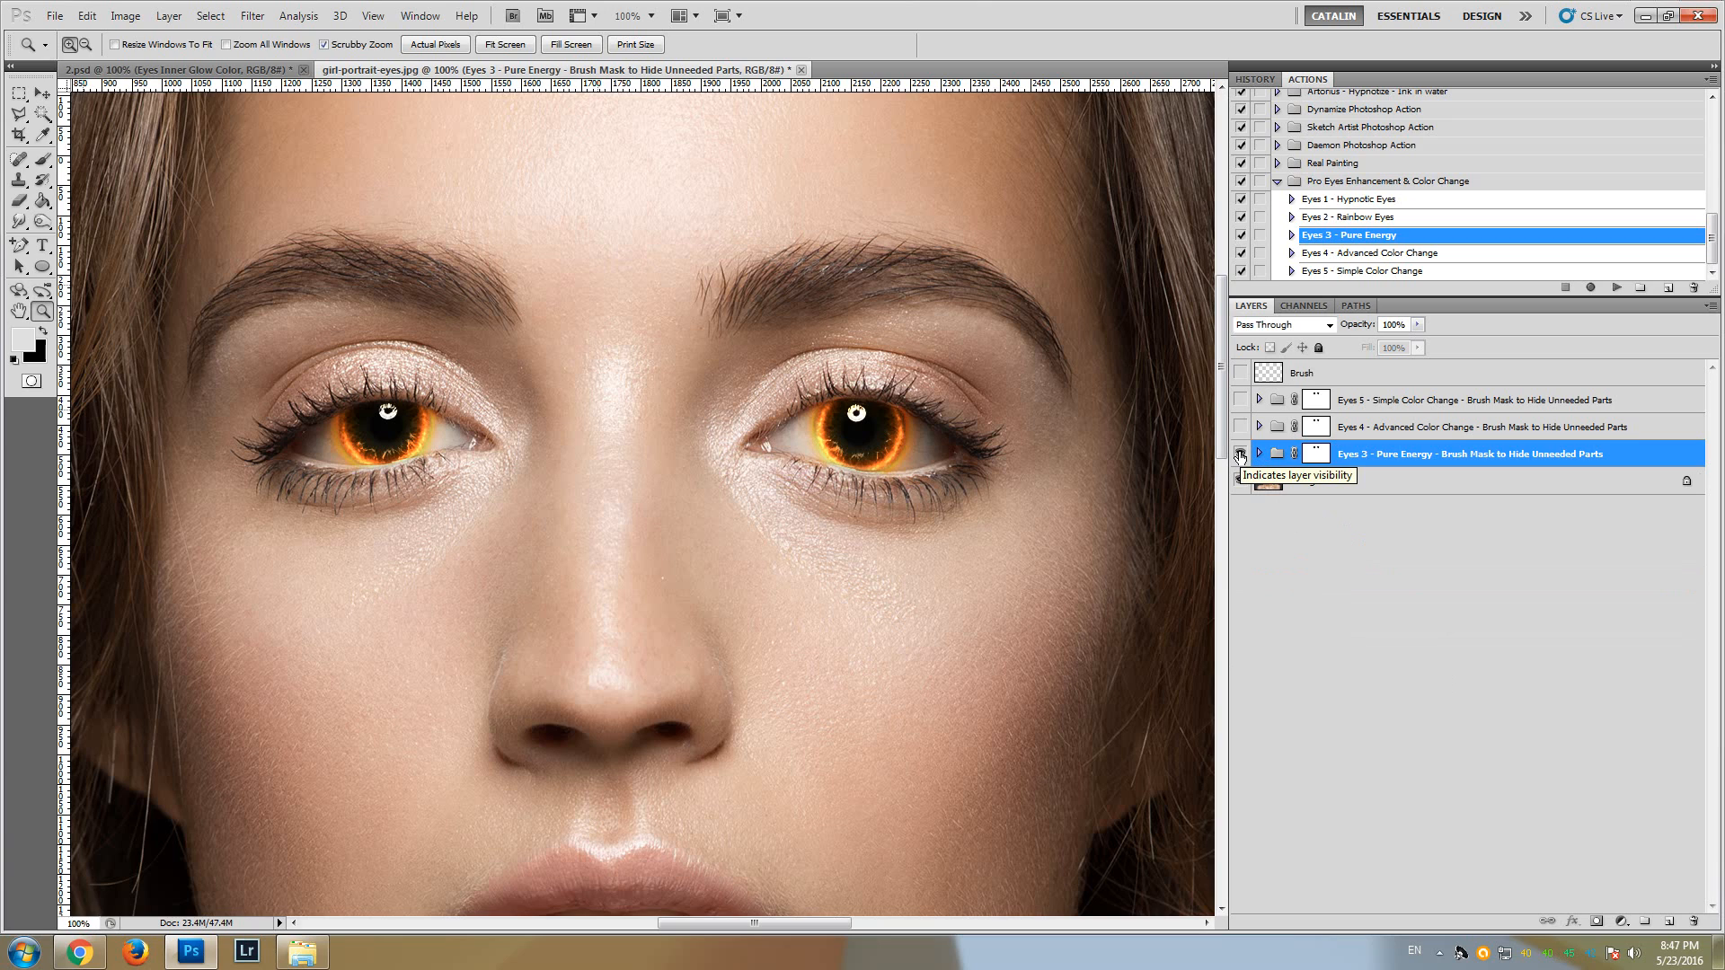
click(1240, 454)
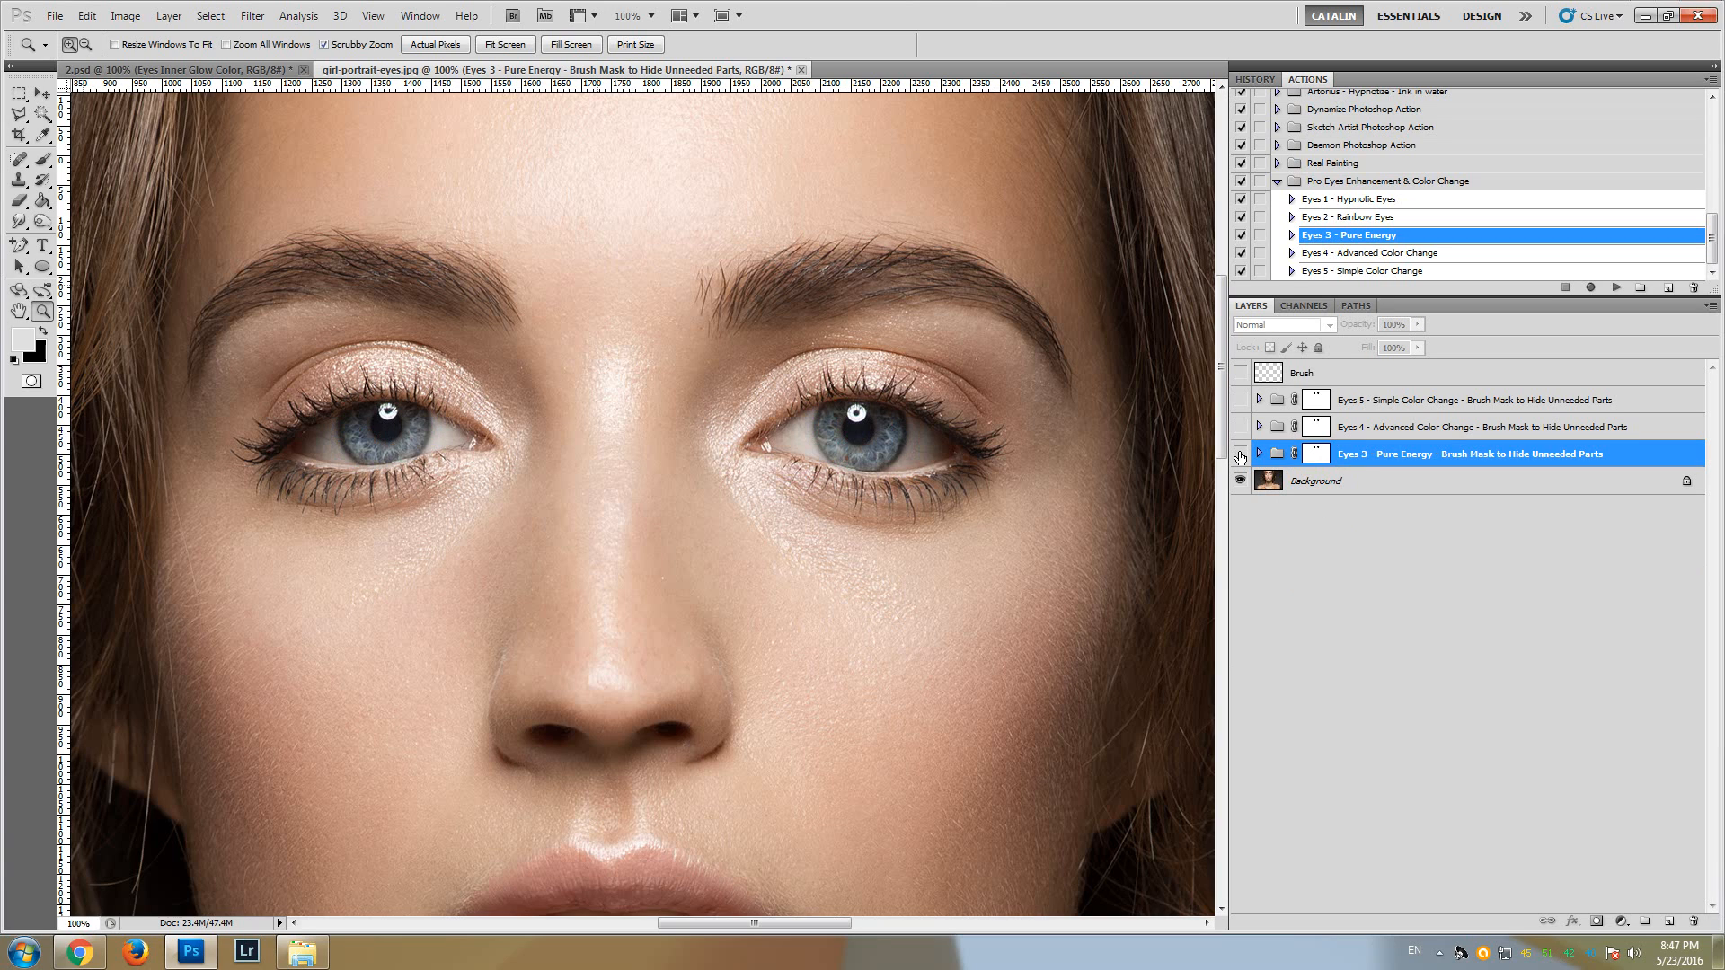
click(1353, 218)
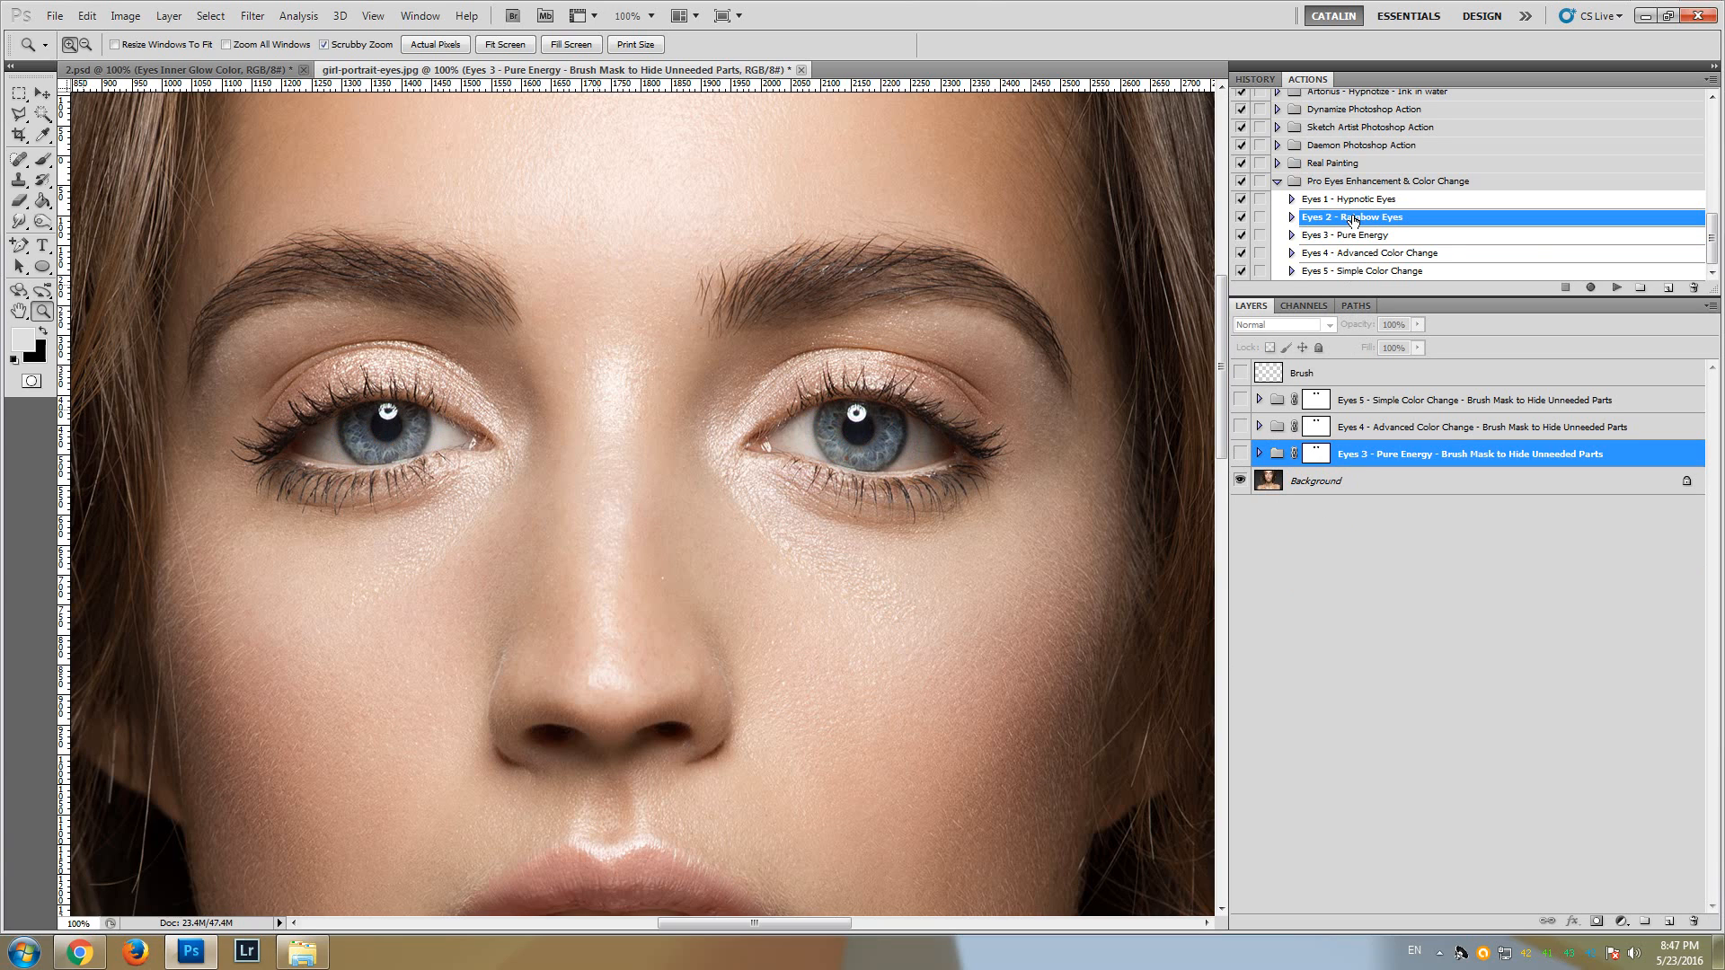
click(1616, 289)
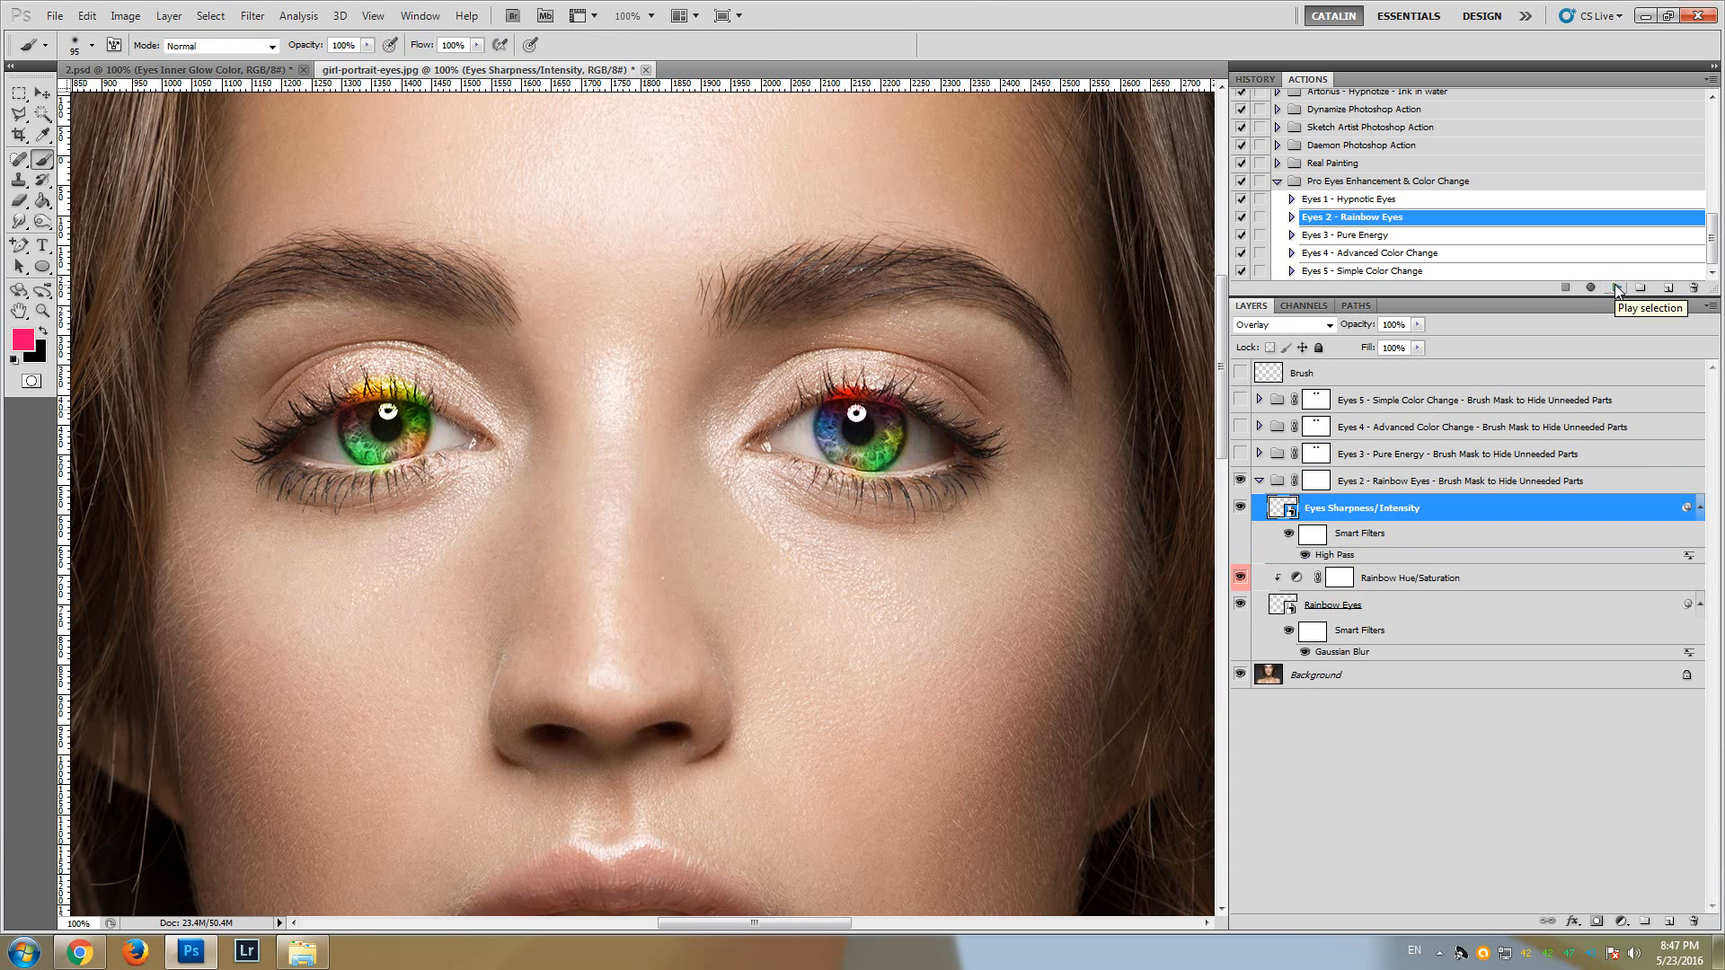
- Replace the Eyes 2 - Rainbow Eyes group's mask with one made from the Eyes 3 - Pure Energy group's mask selection
click(1314, 485)
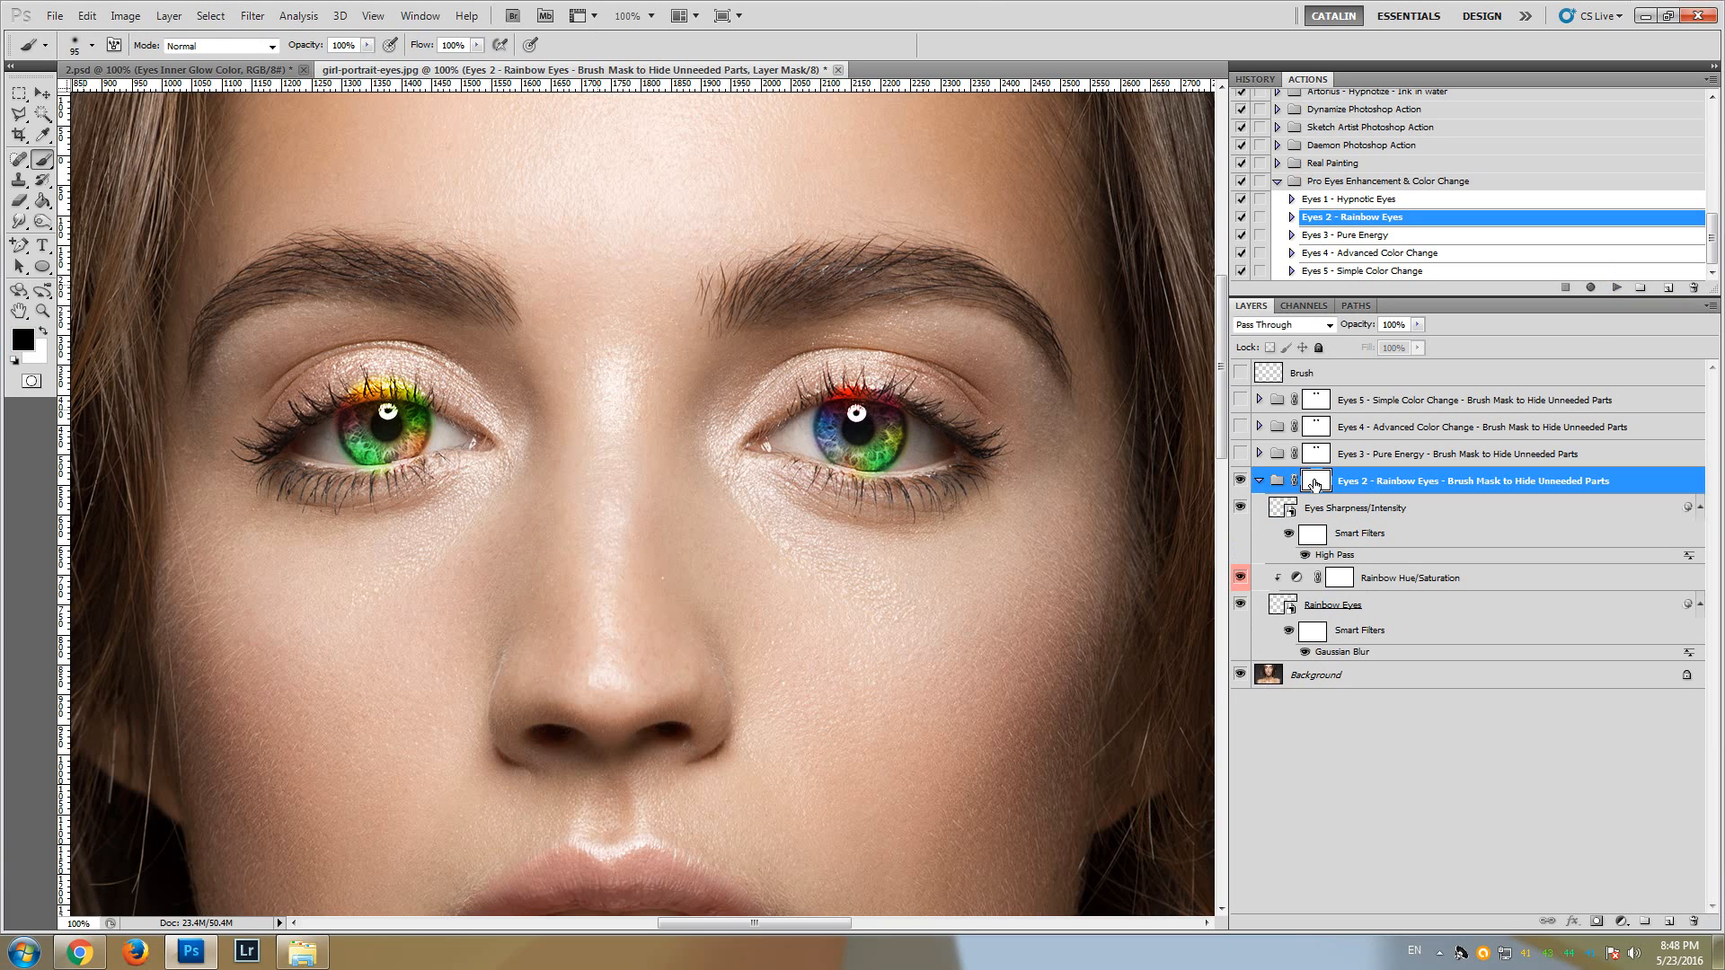
right_click(1315, 488)
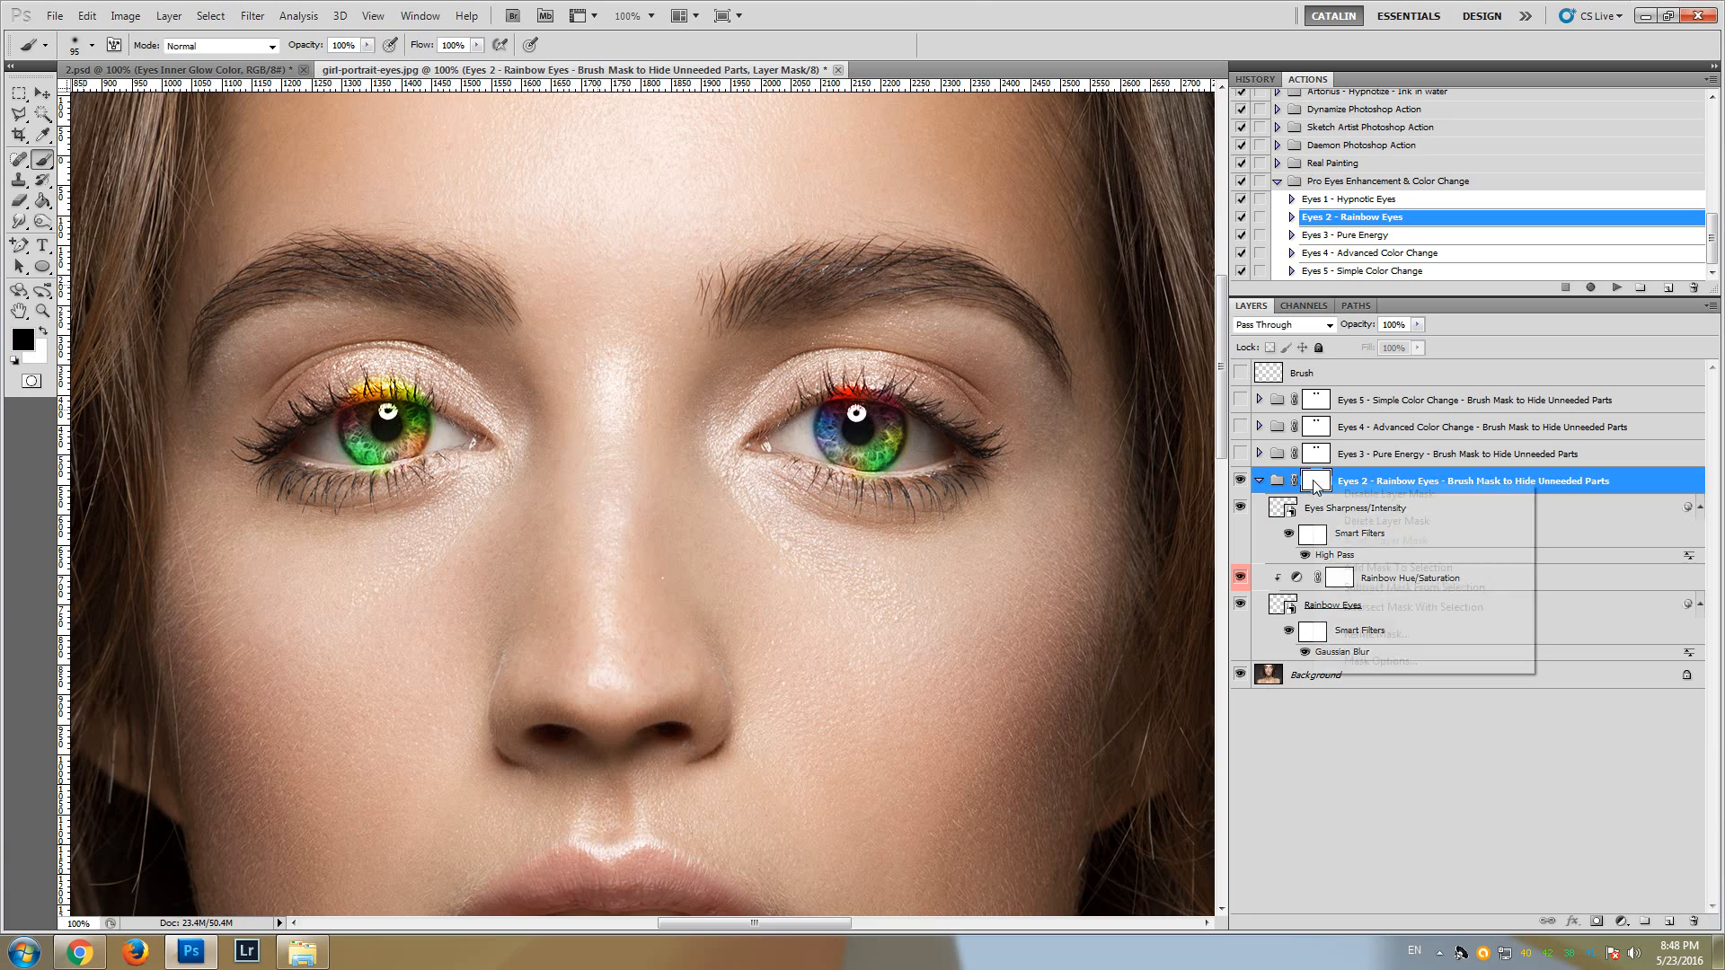
click(1356, 523)
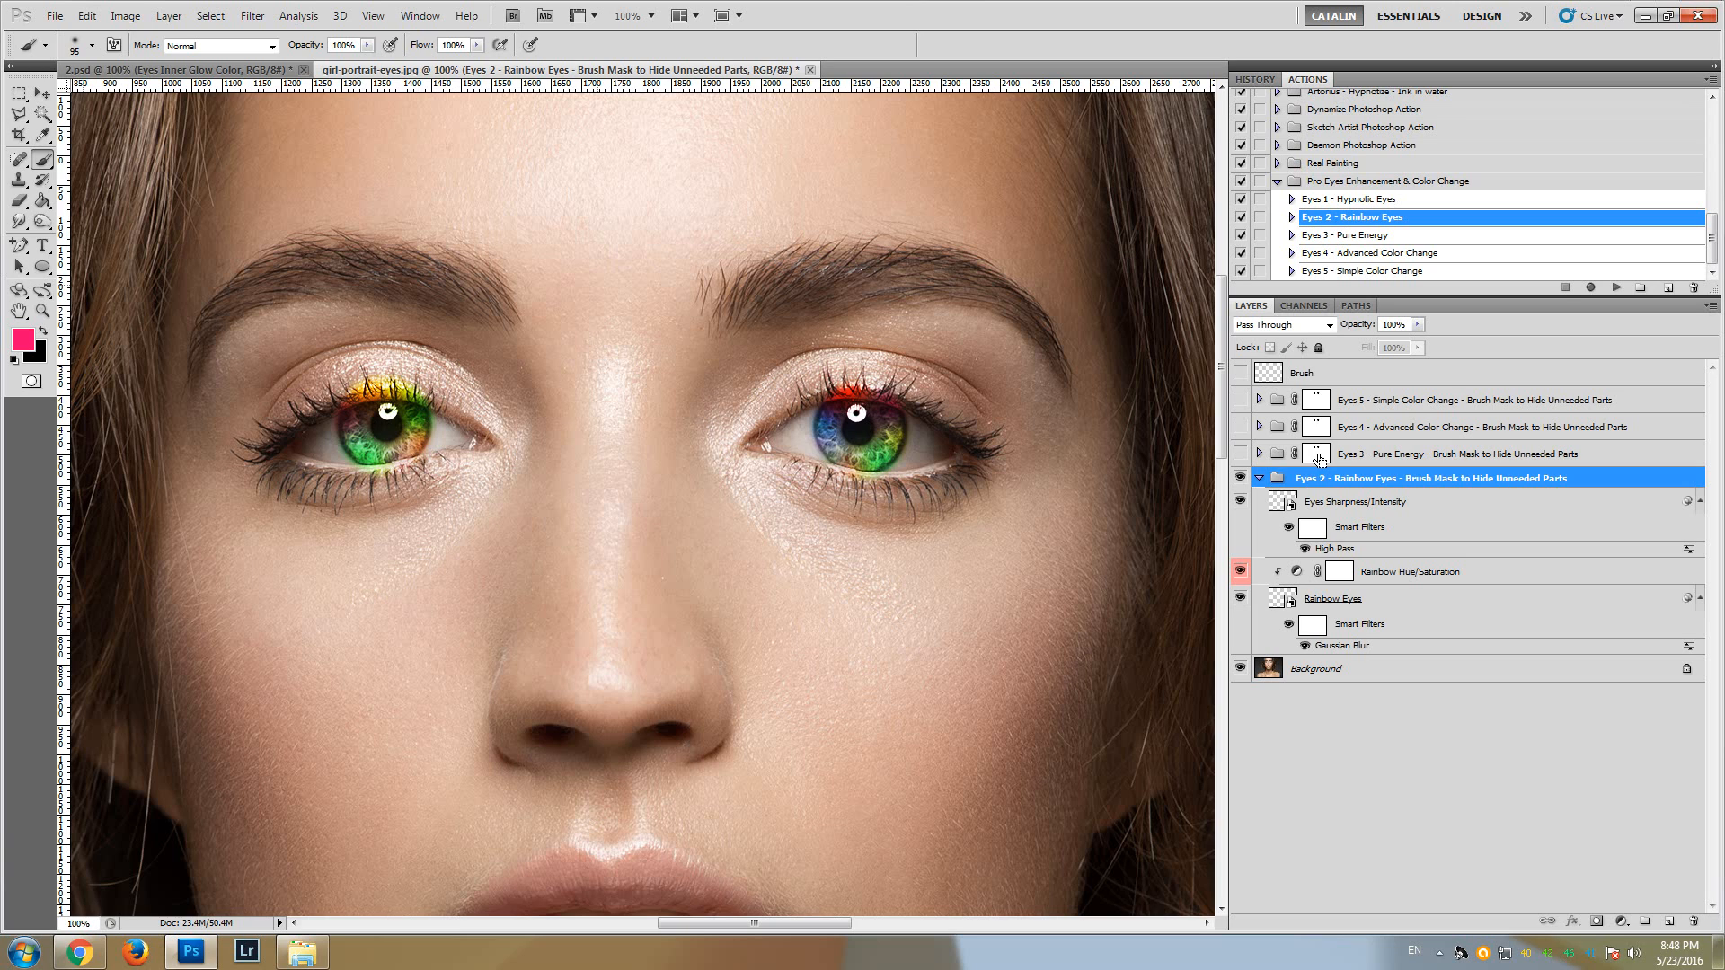
ctrl+click(1318, 457)
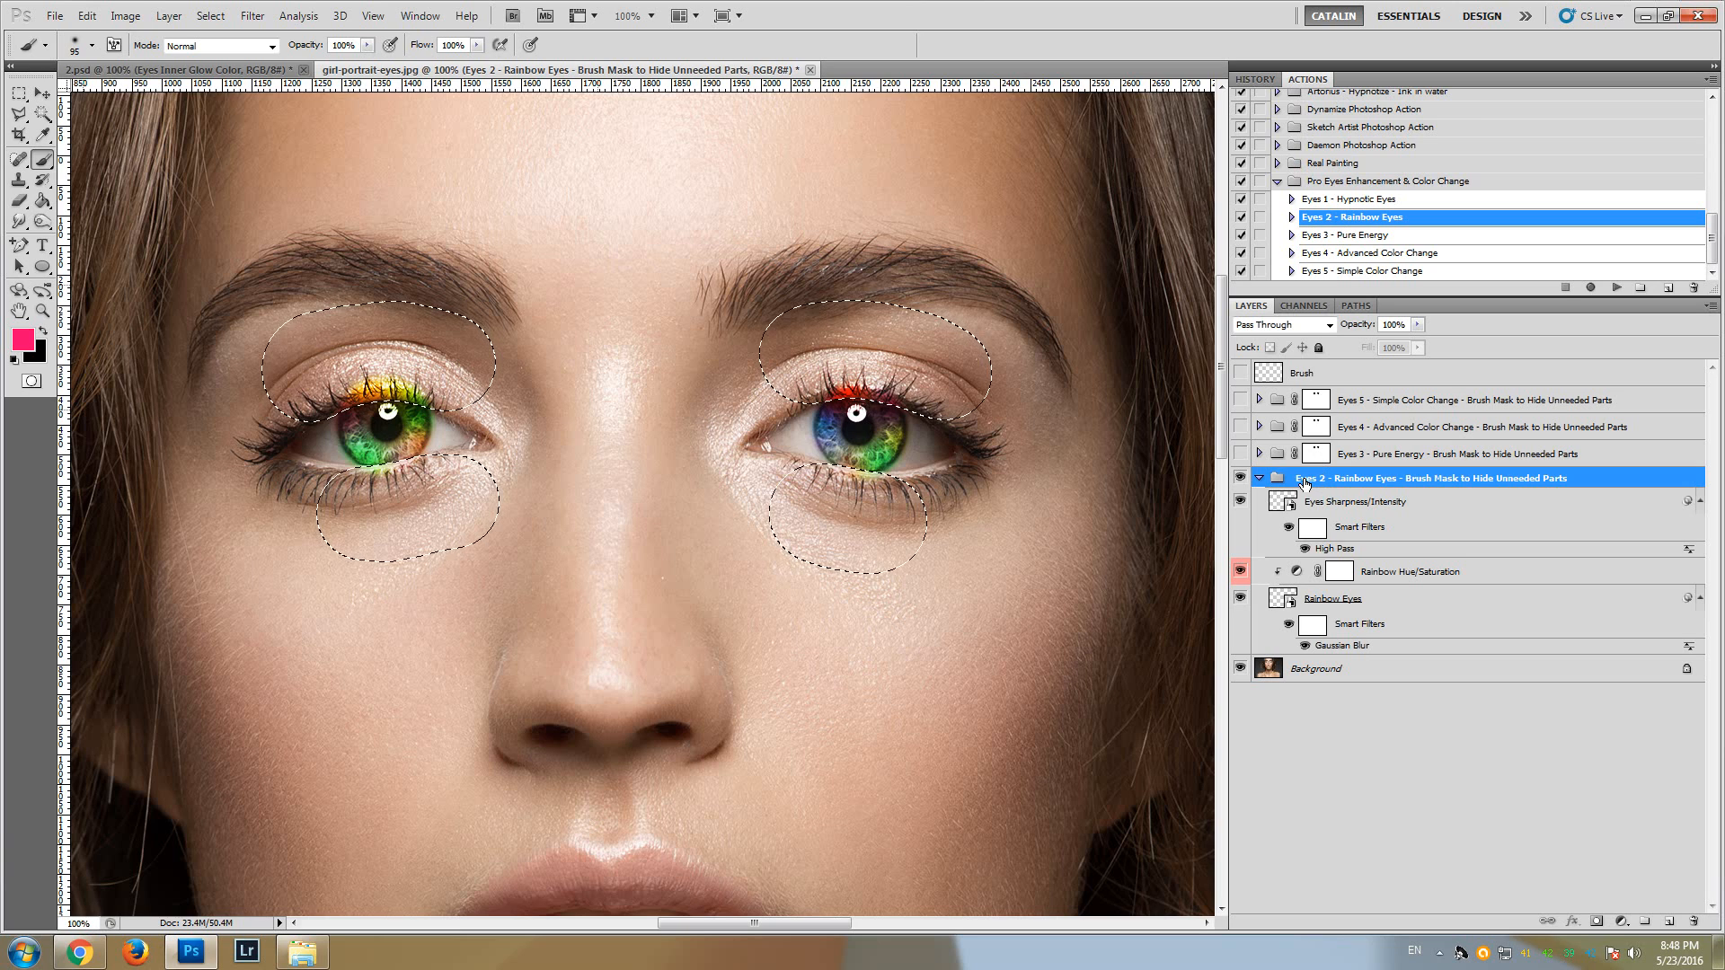
click(1597, 921)
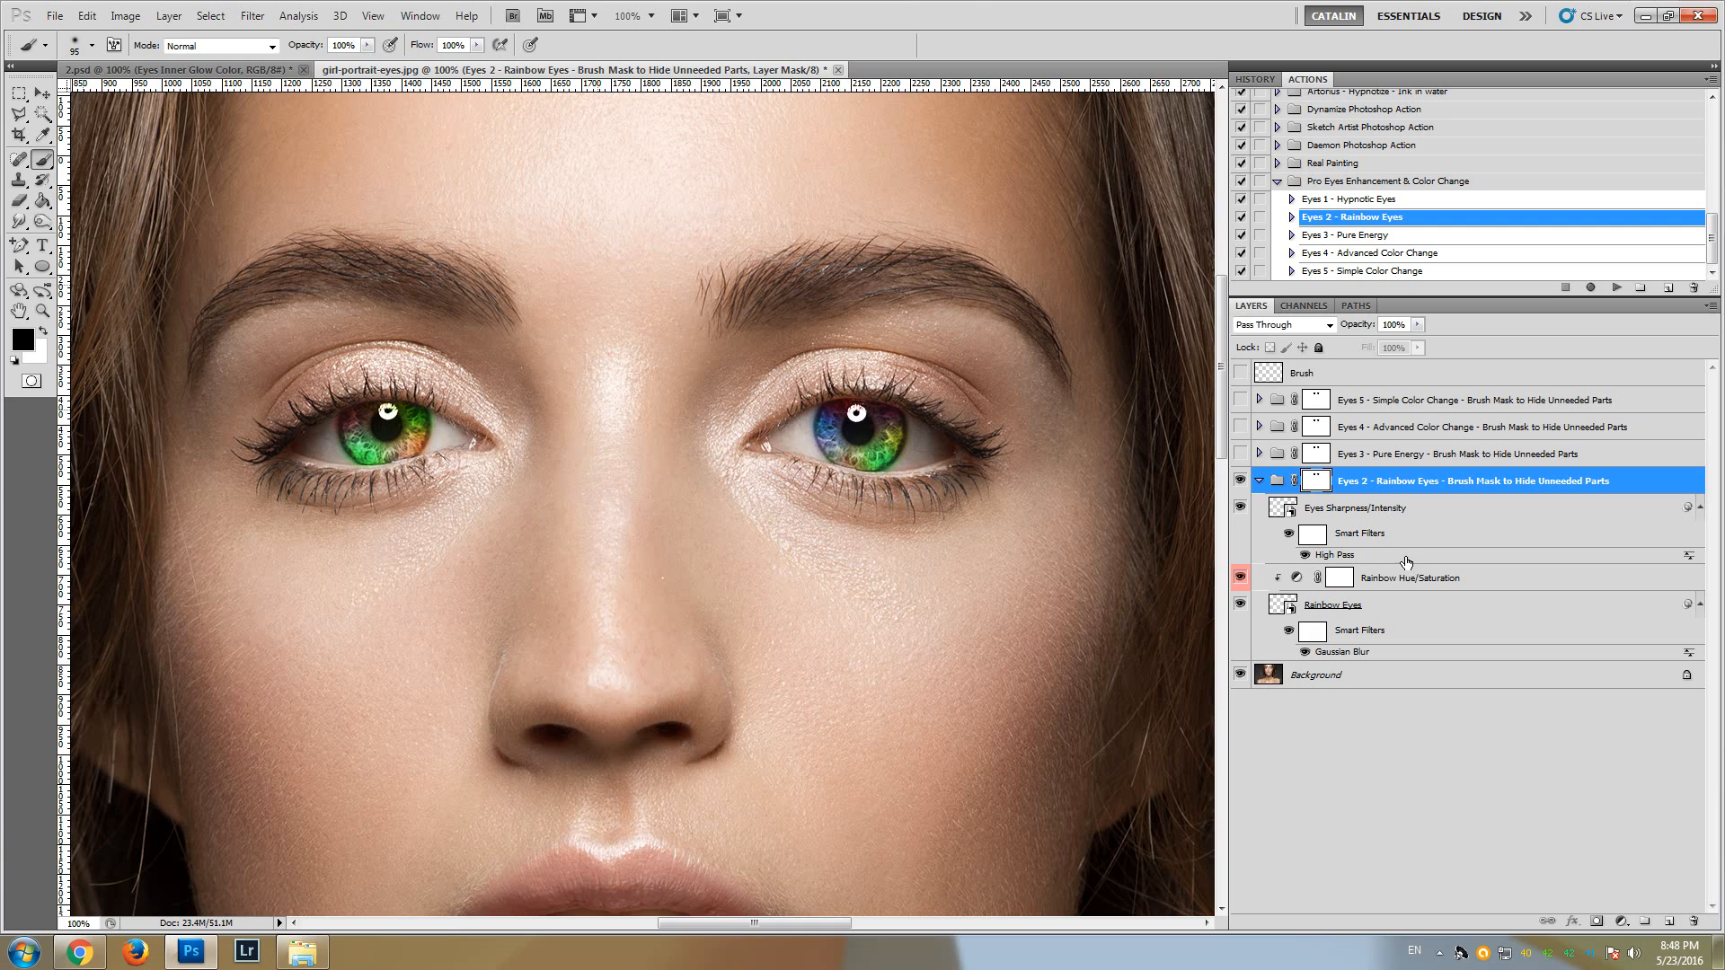
- Increase the High Pass radius on the Eyes Sharpness/Intensity layer to intensify the eye detail
click(1240, 508)
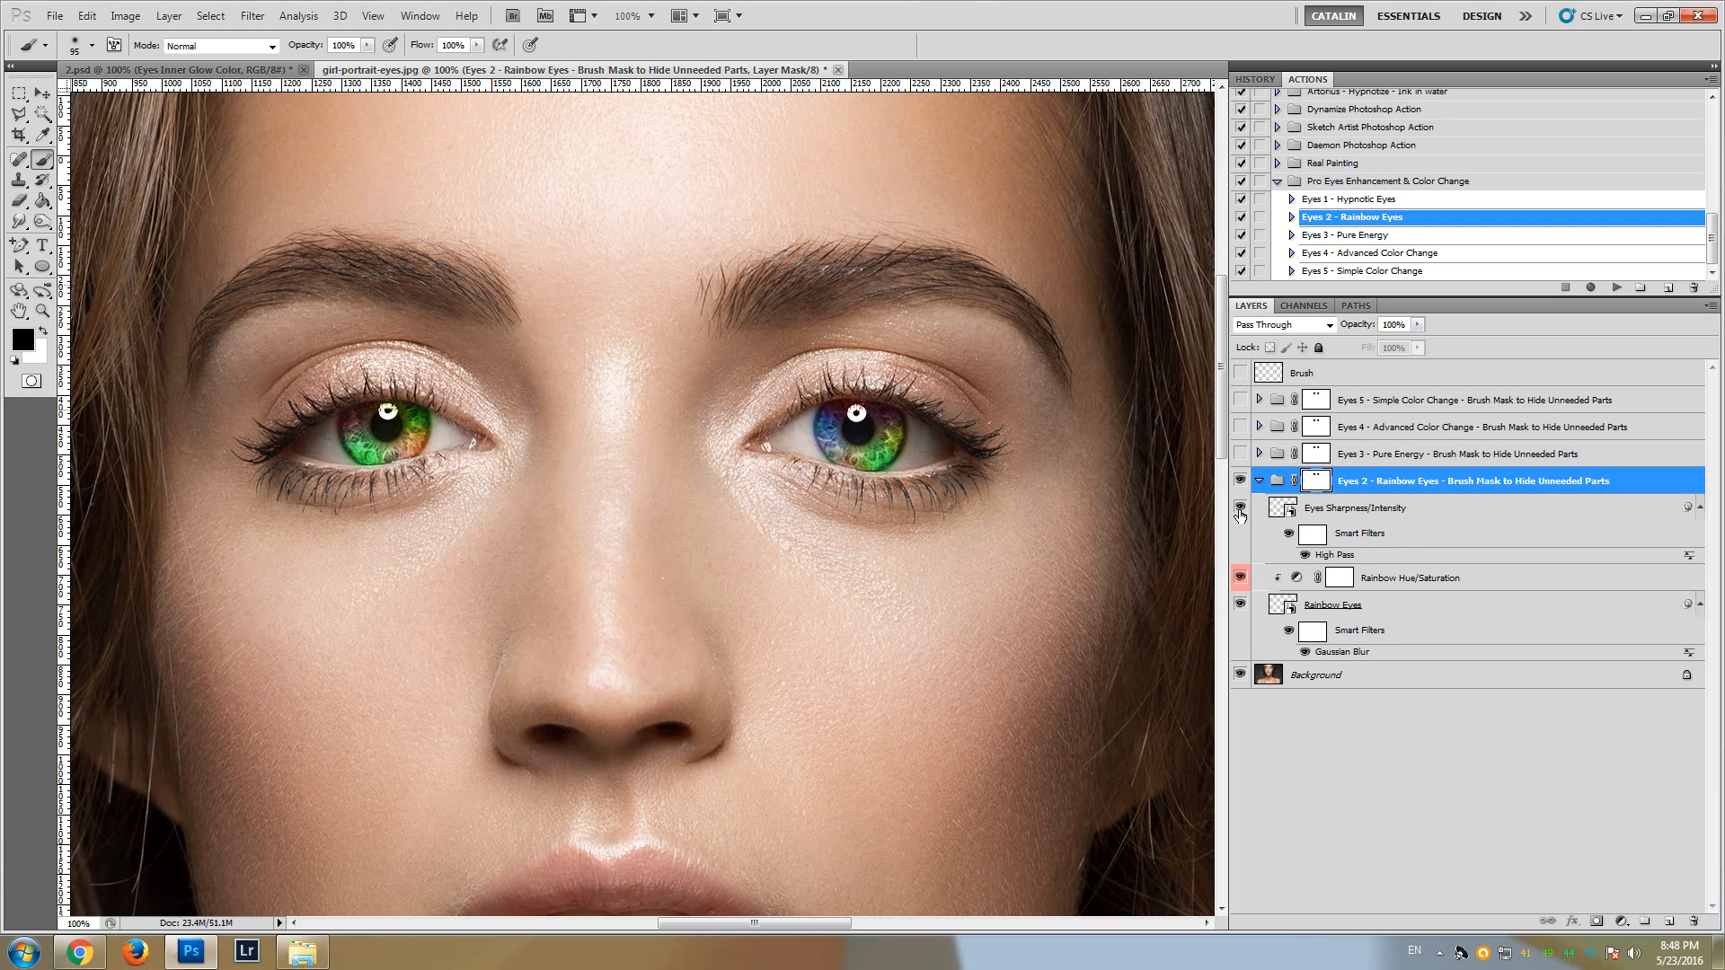
double_click(1350, 556)
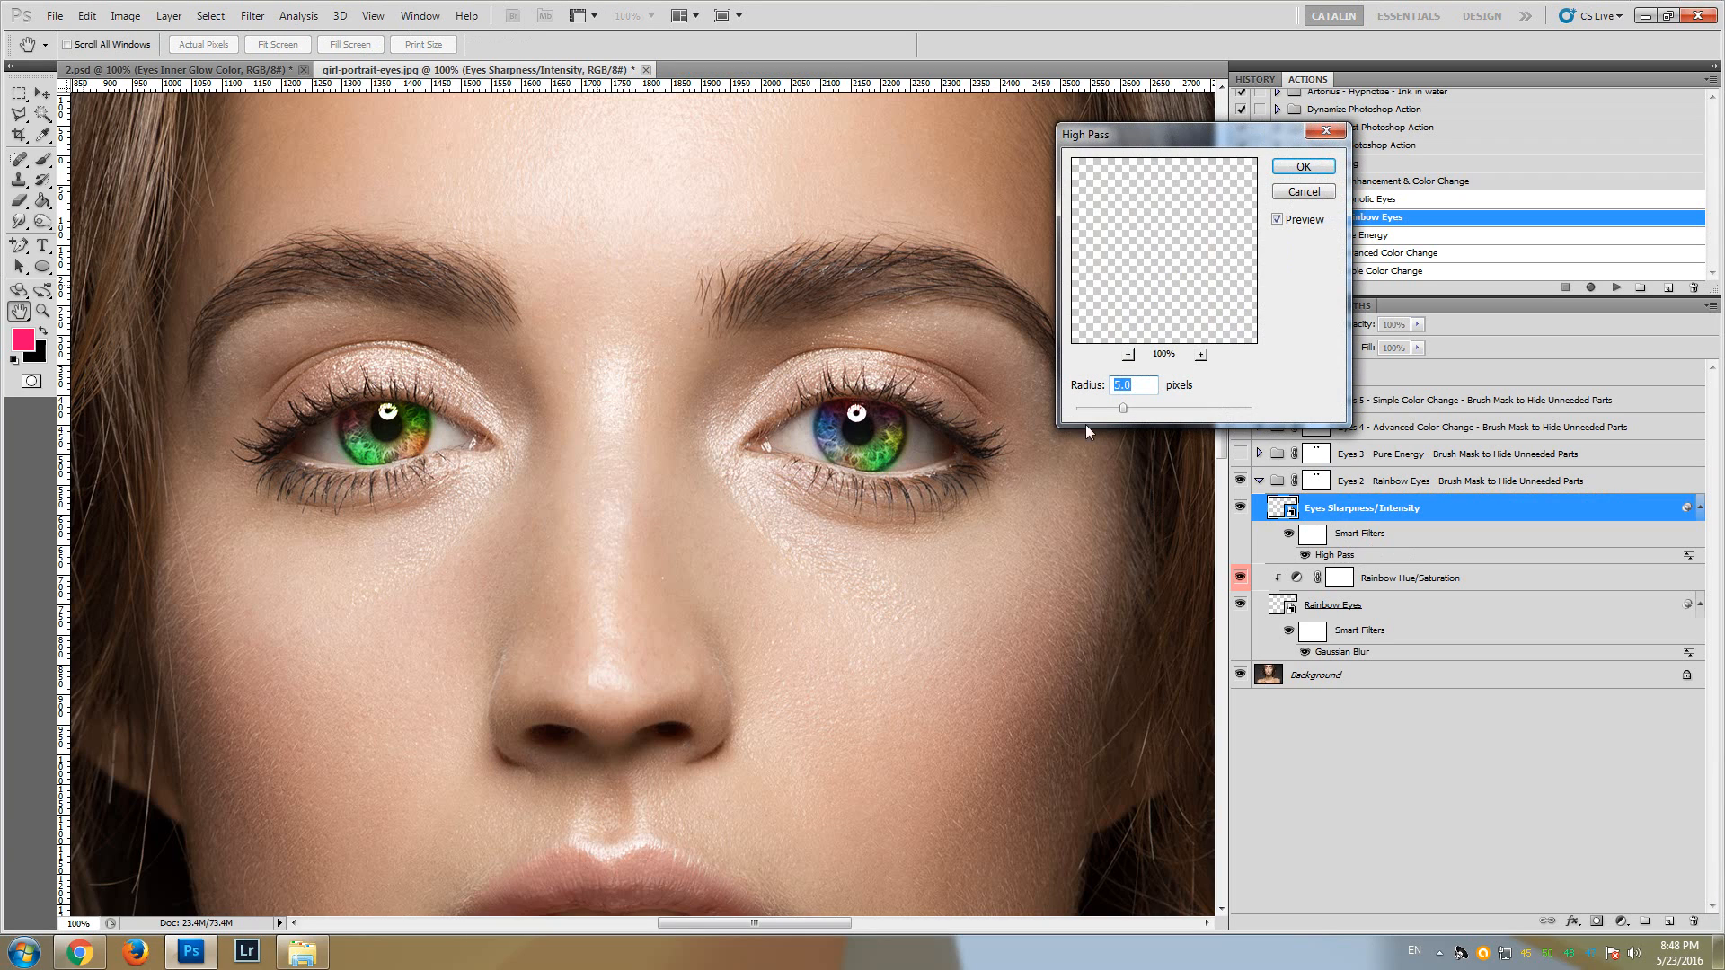
drag(1102, 416, 1150, 408)
click(1303, 167)
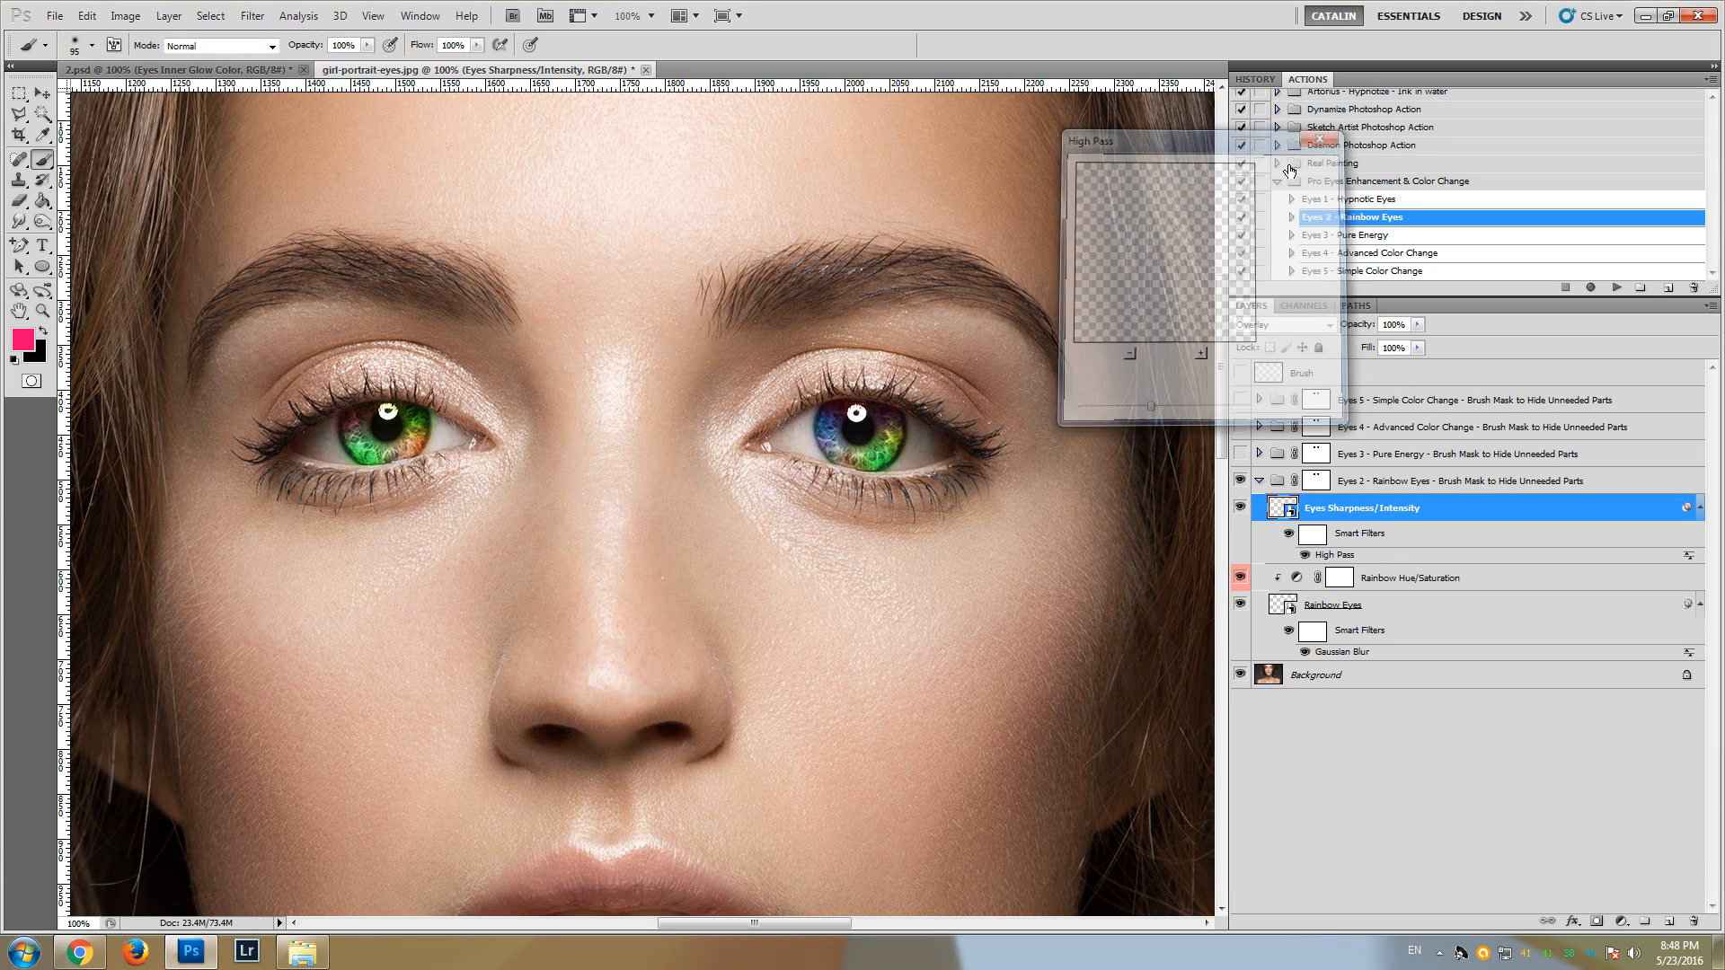
- Set the hue of the Rainbow Hue/Saturation adjustment layer to +115
click(1430, 586)
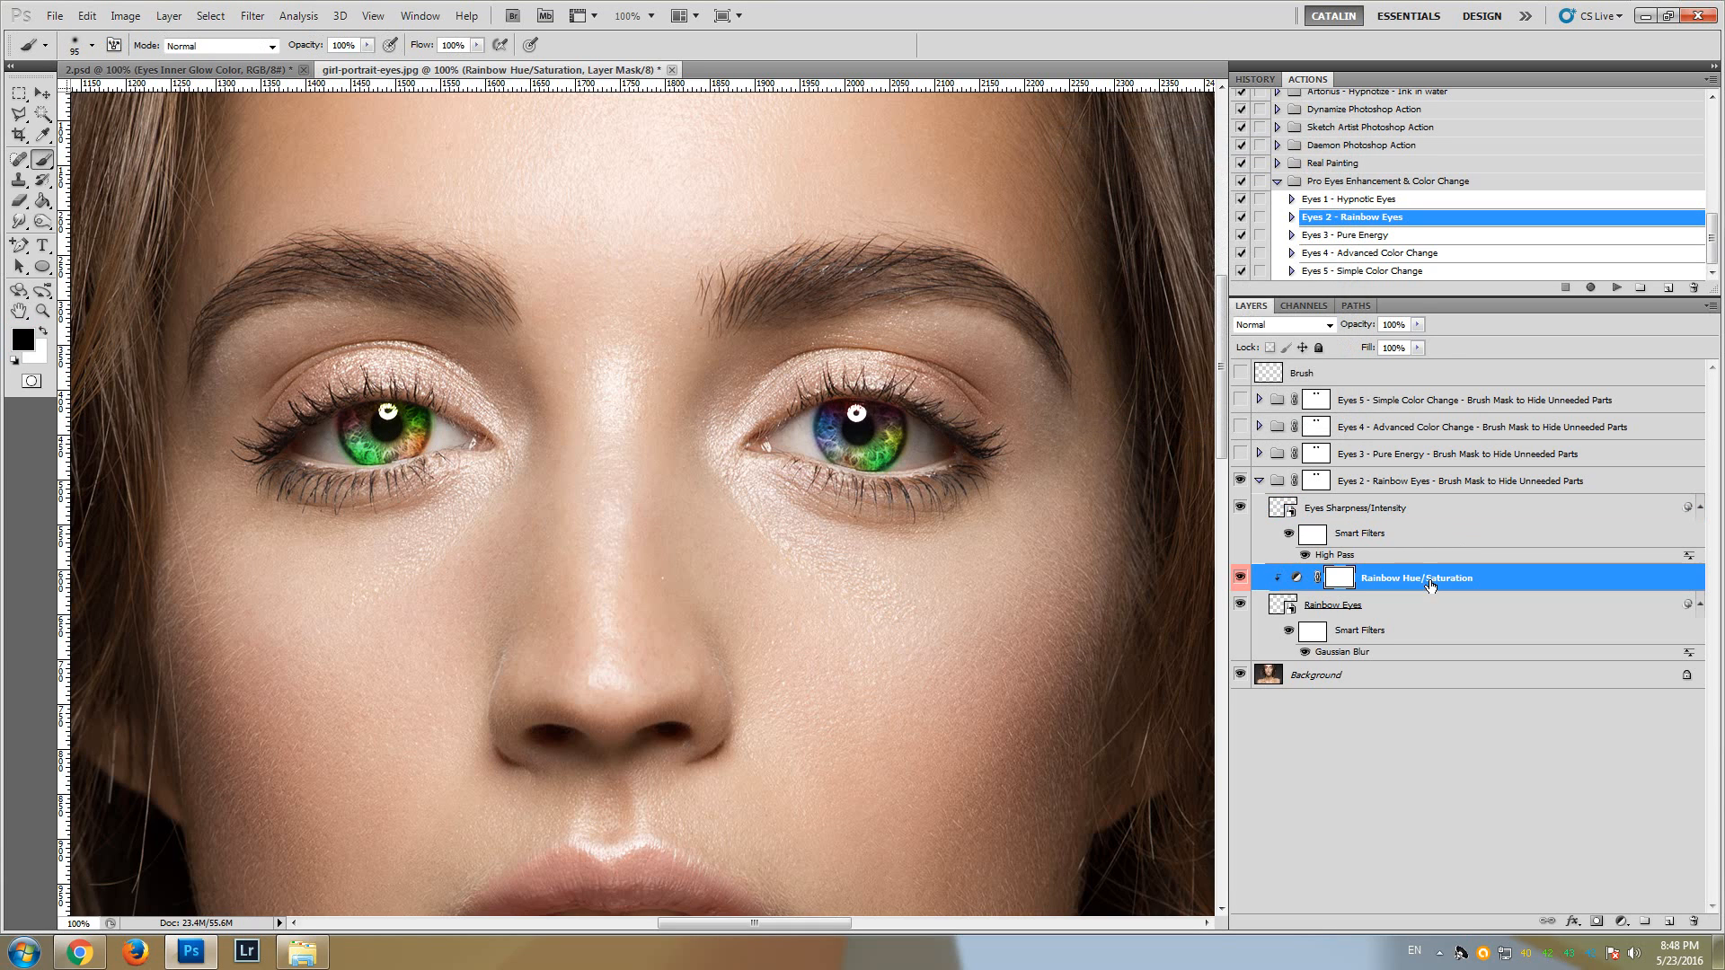
double_click(1297, 581)
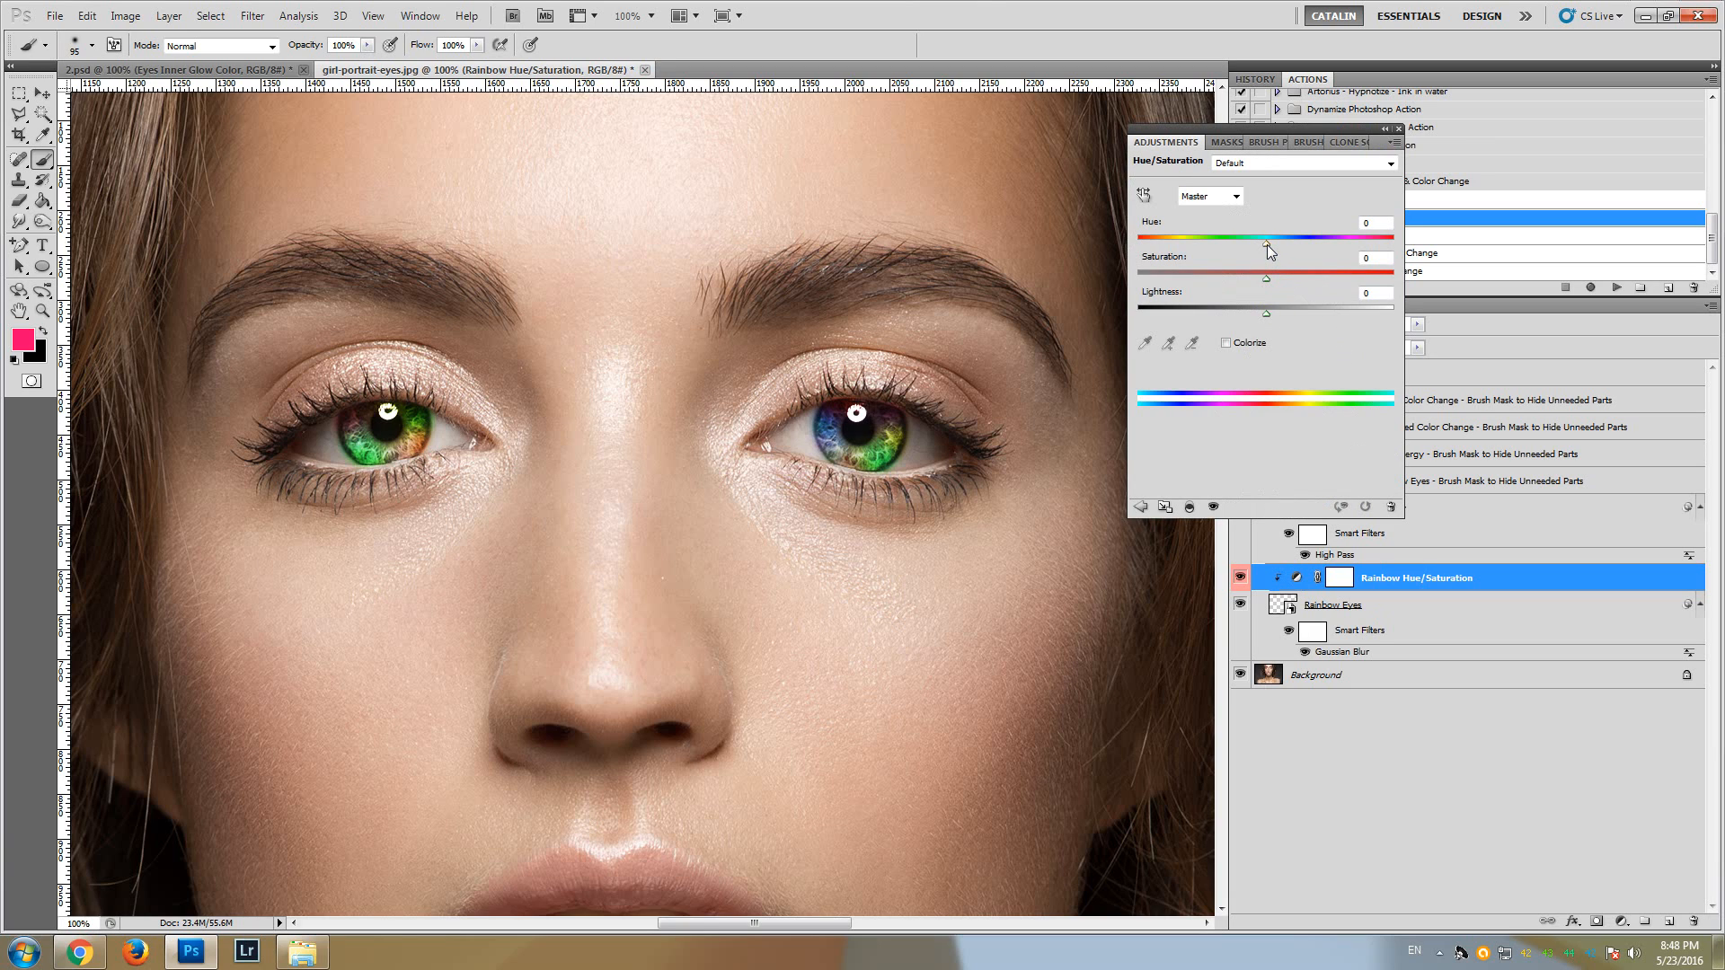
drag(1267, 244, 1361, 248)
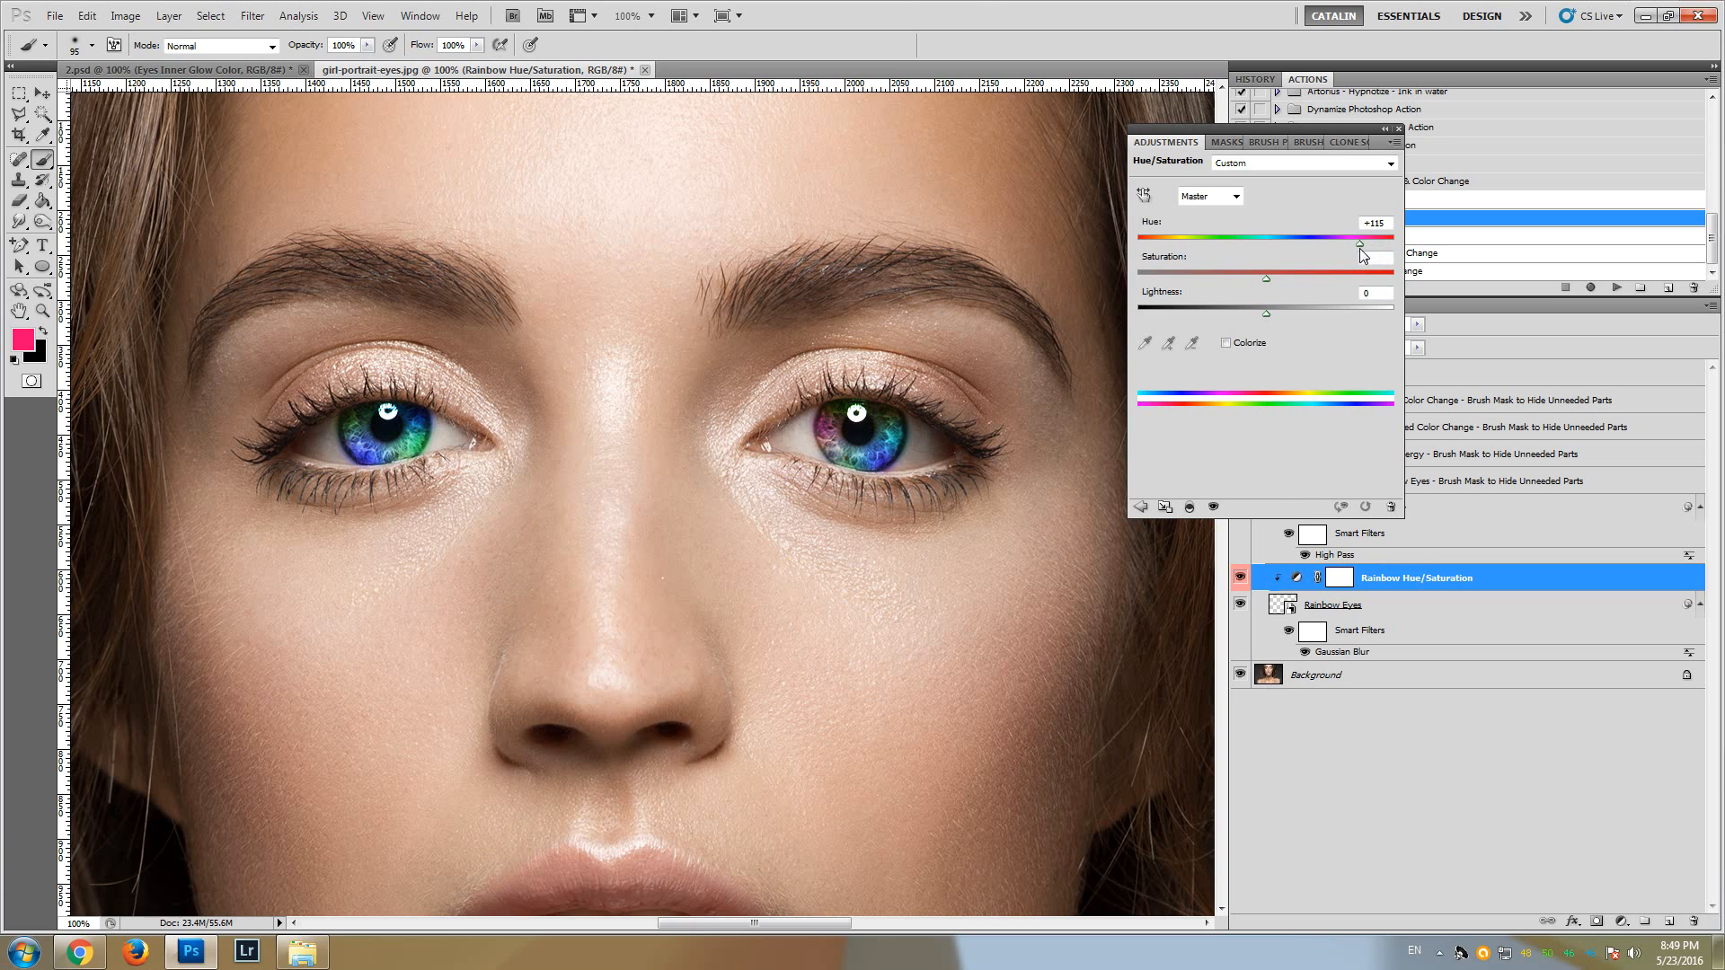
click(1400, 129)
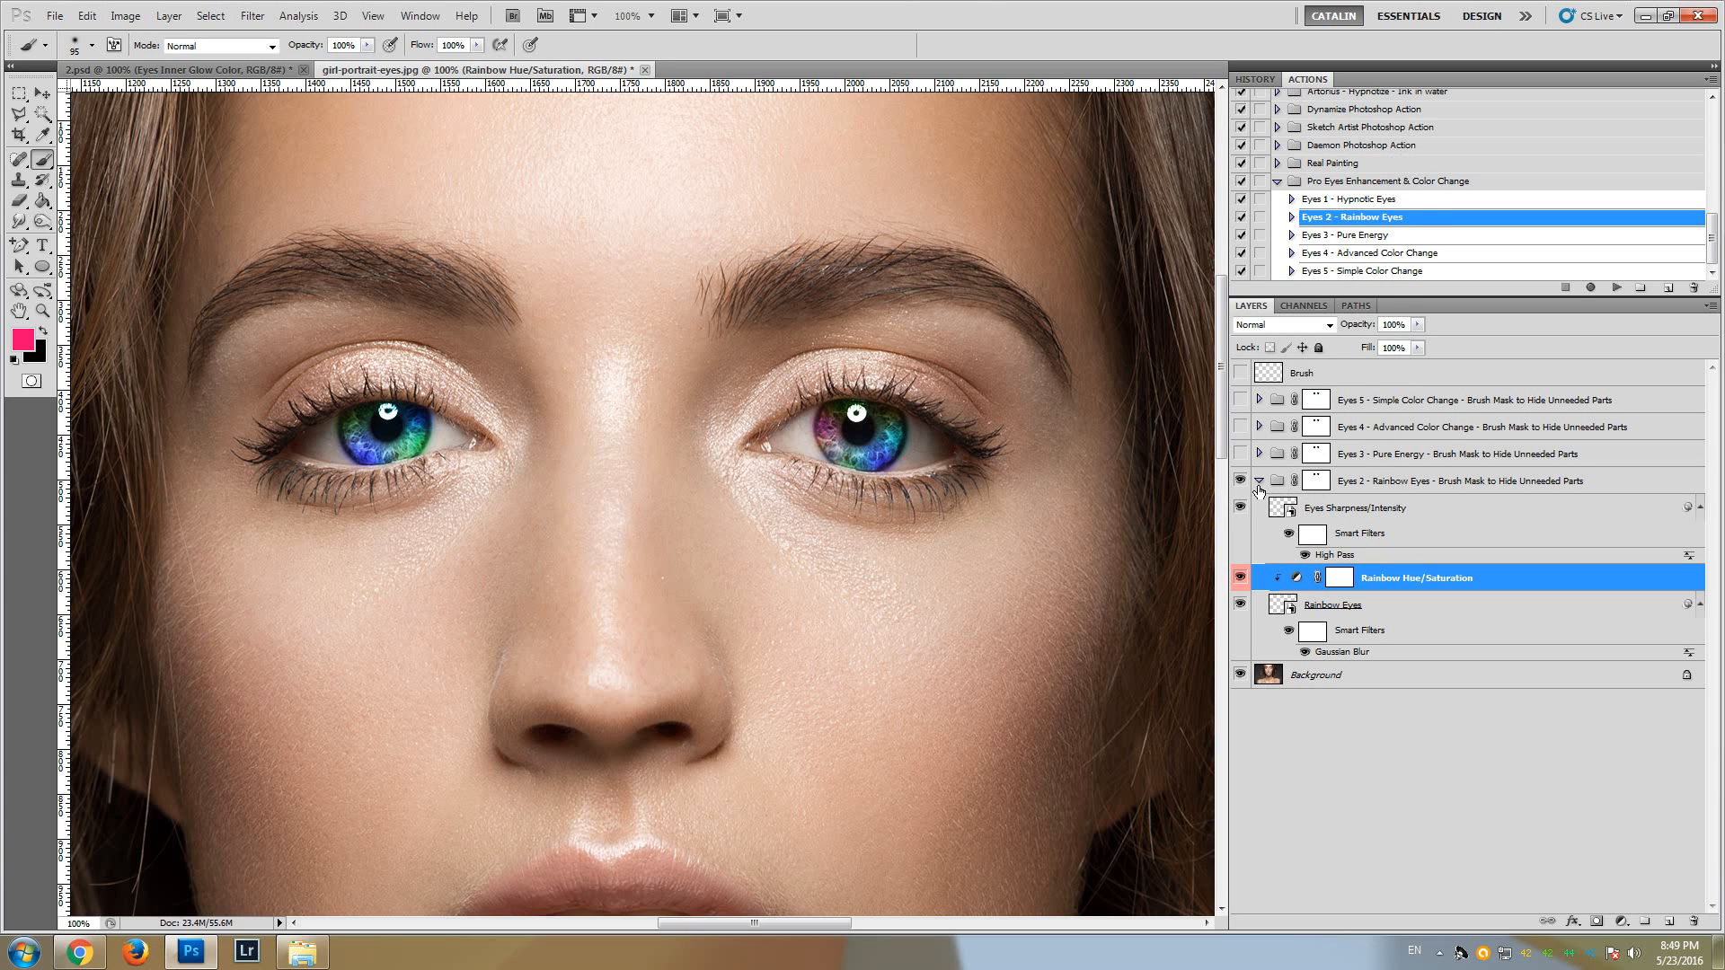
- Collapse and hide the Eyes 2 - Rainbow Eyes group, and run the Eyes 1 - Hypnotic Eyes action
click(1259, 483)
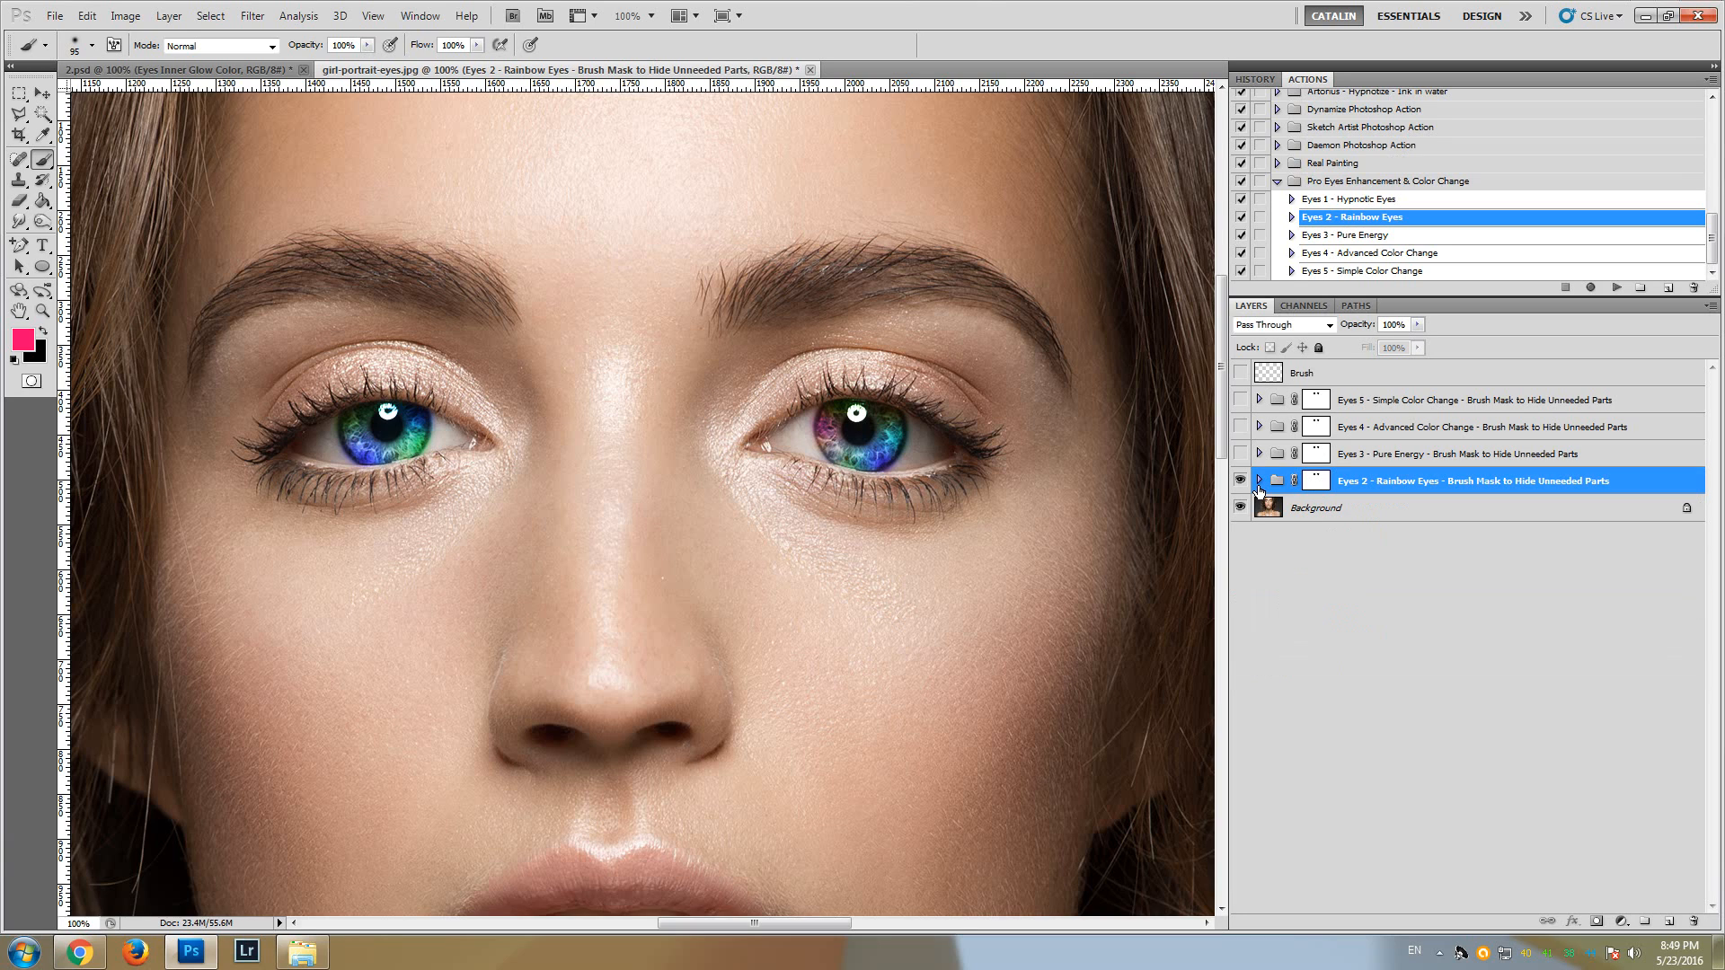
click(1240, 482)
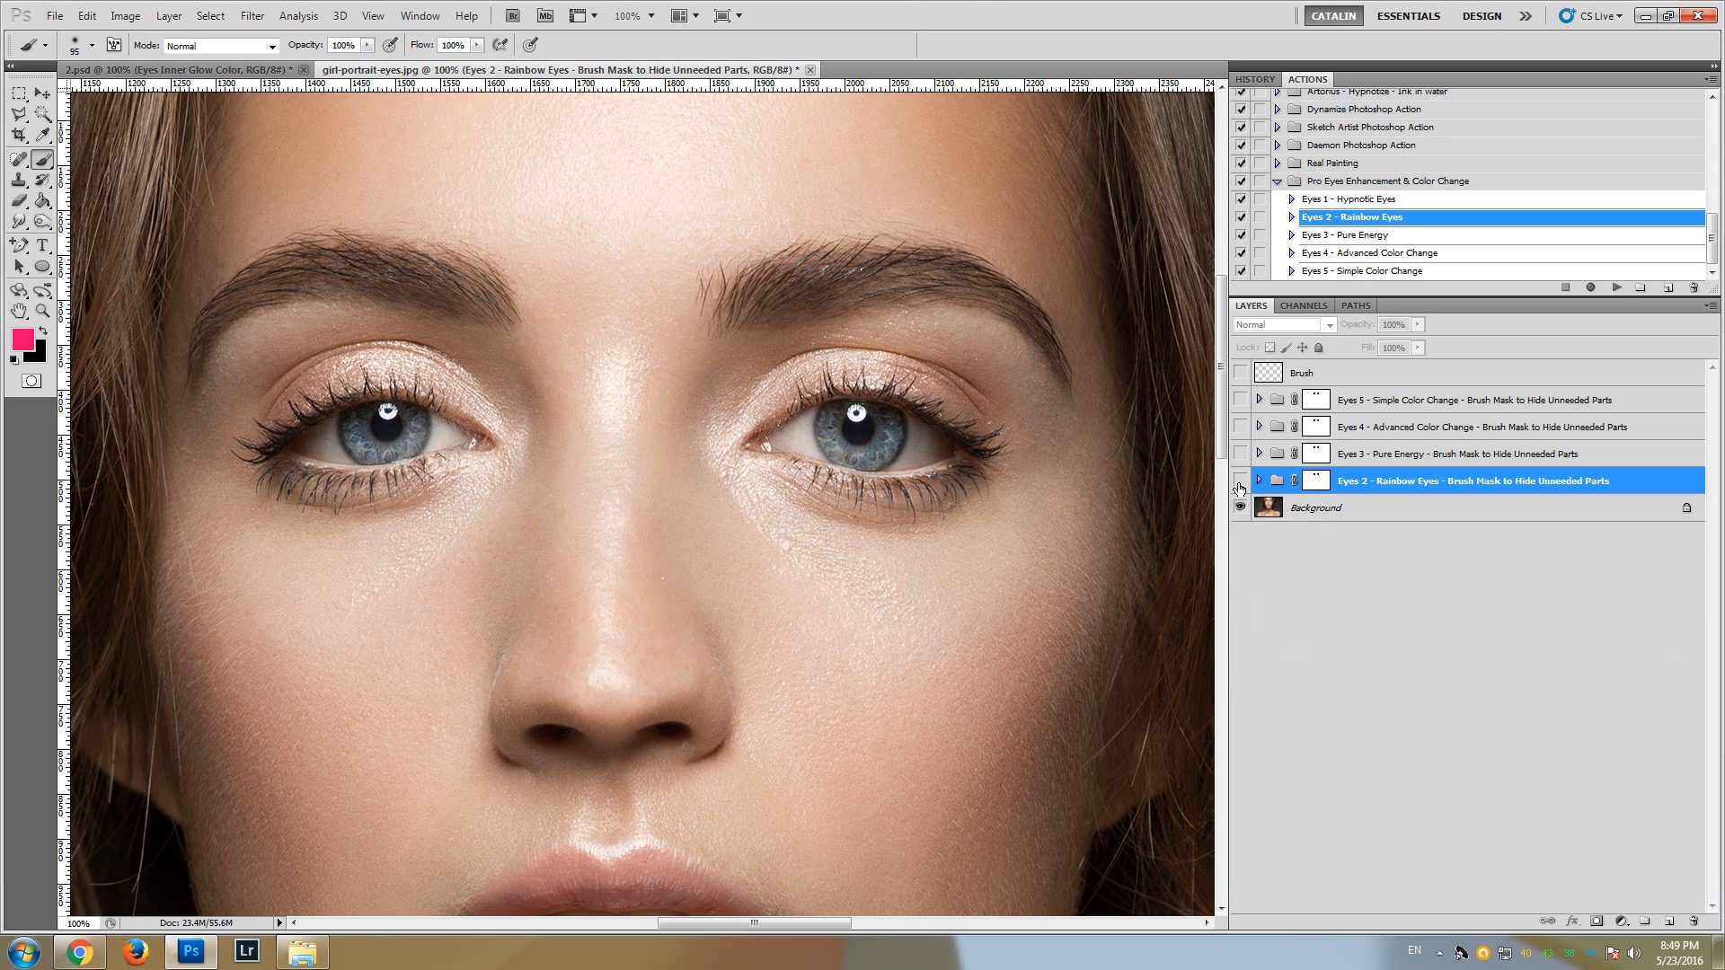
click(1359, 200)
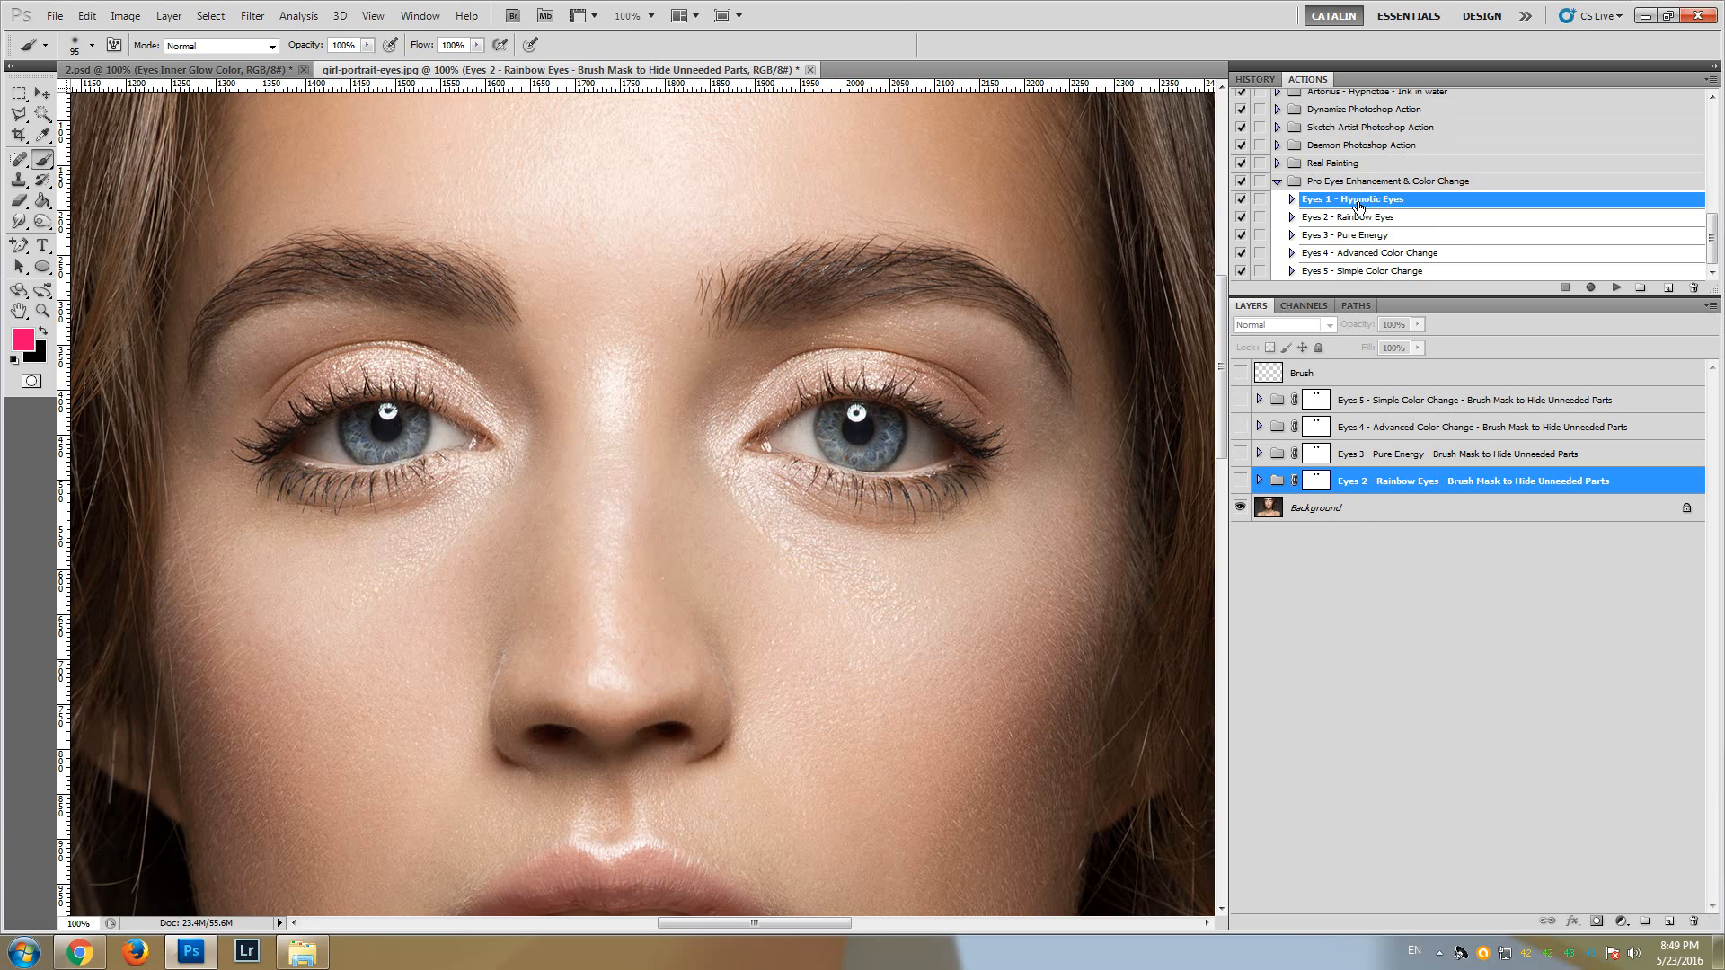
click(1615, 288)
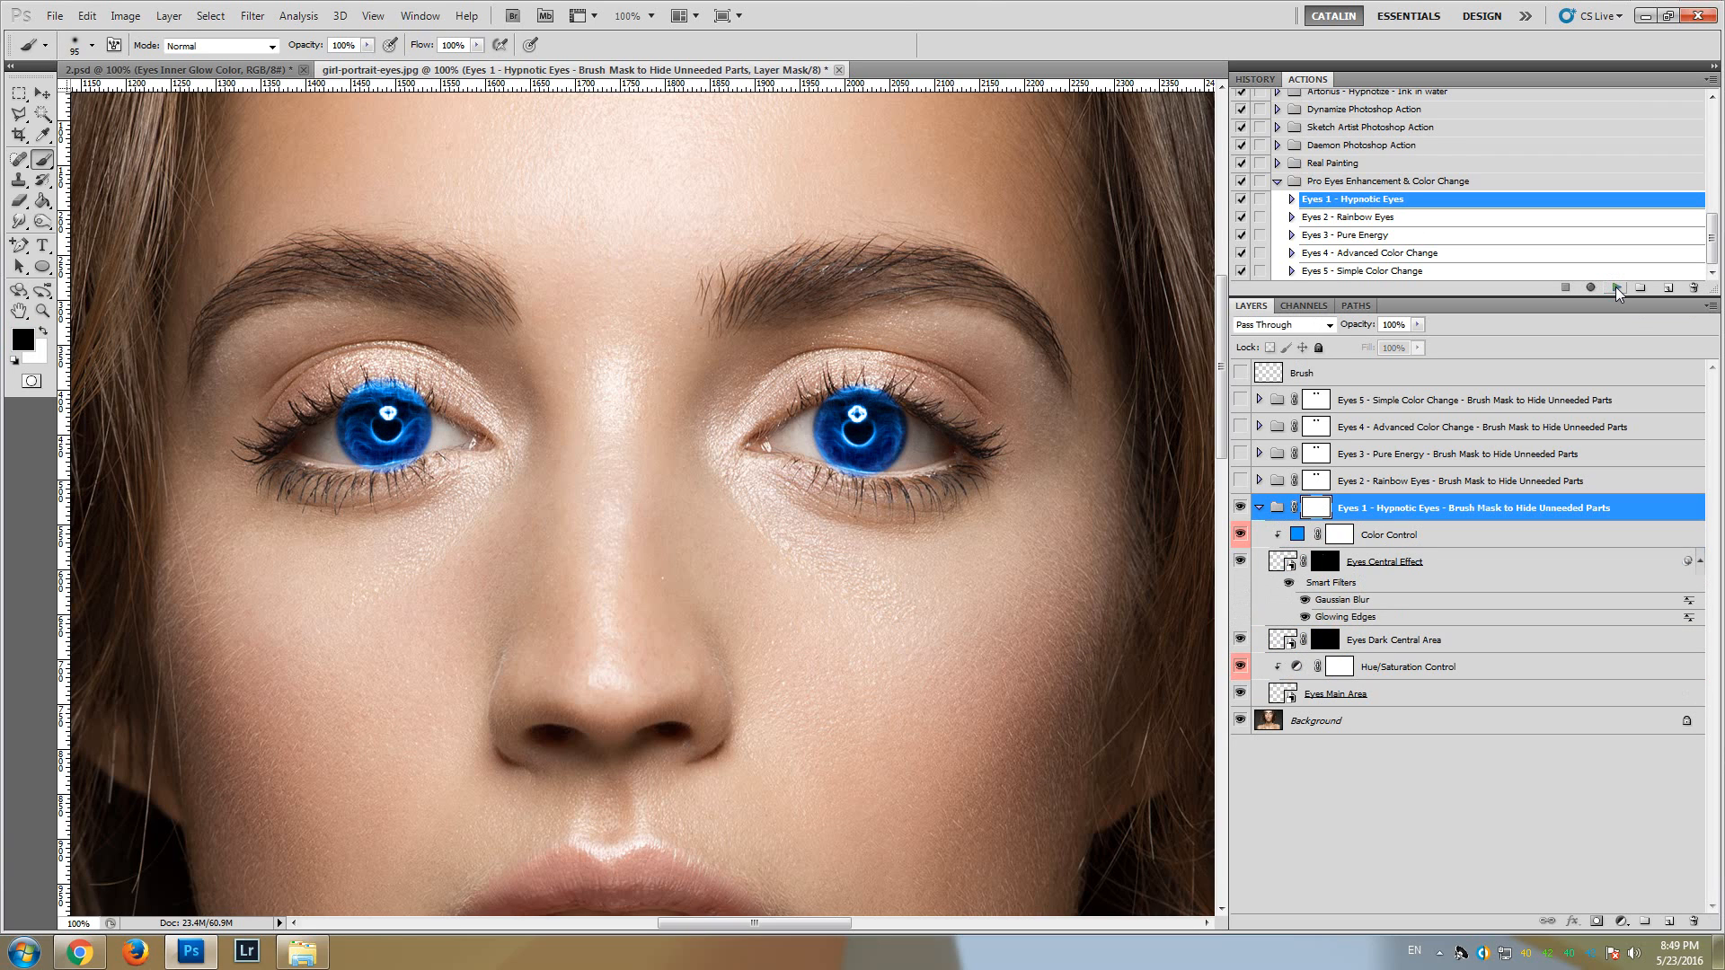
- Replace the Eyes 1 - Hypnotic Eyes group's mask with one made from the Eyes 2 - Rainbow Eyes group's mask selection
right_click(1314, 515)
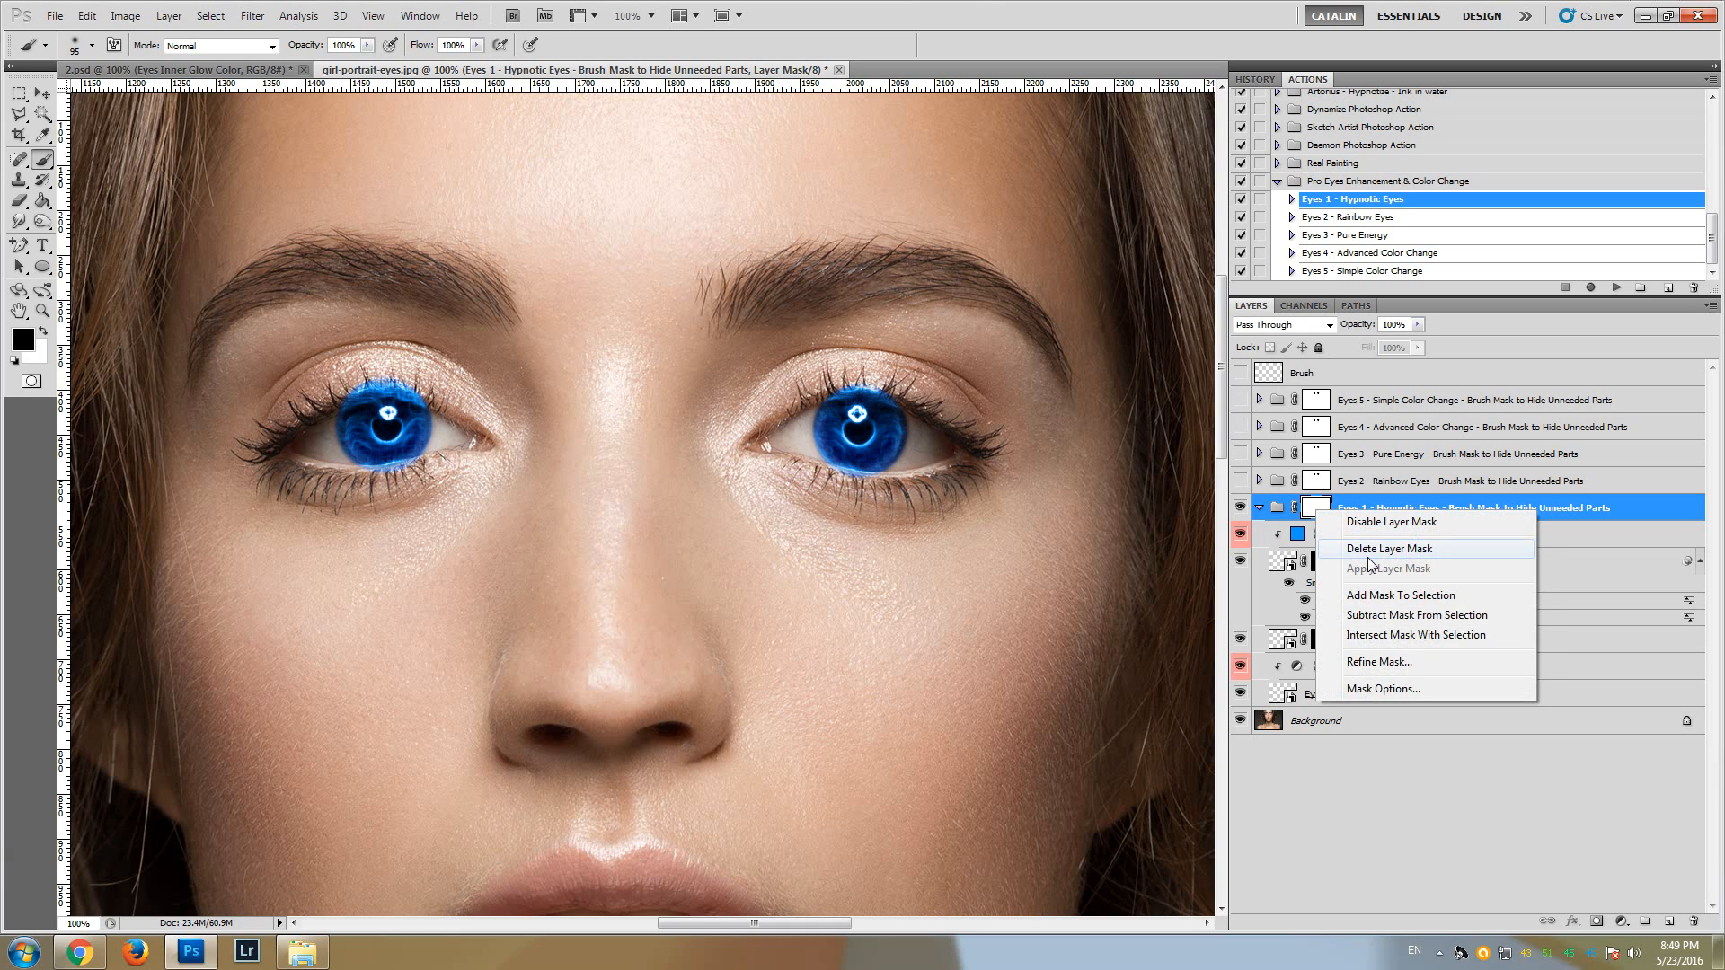
click(1371, 550)
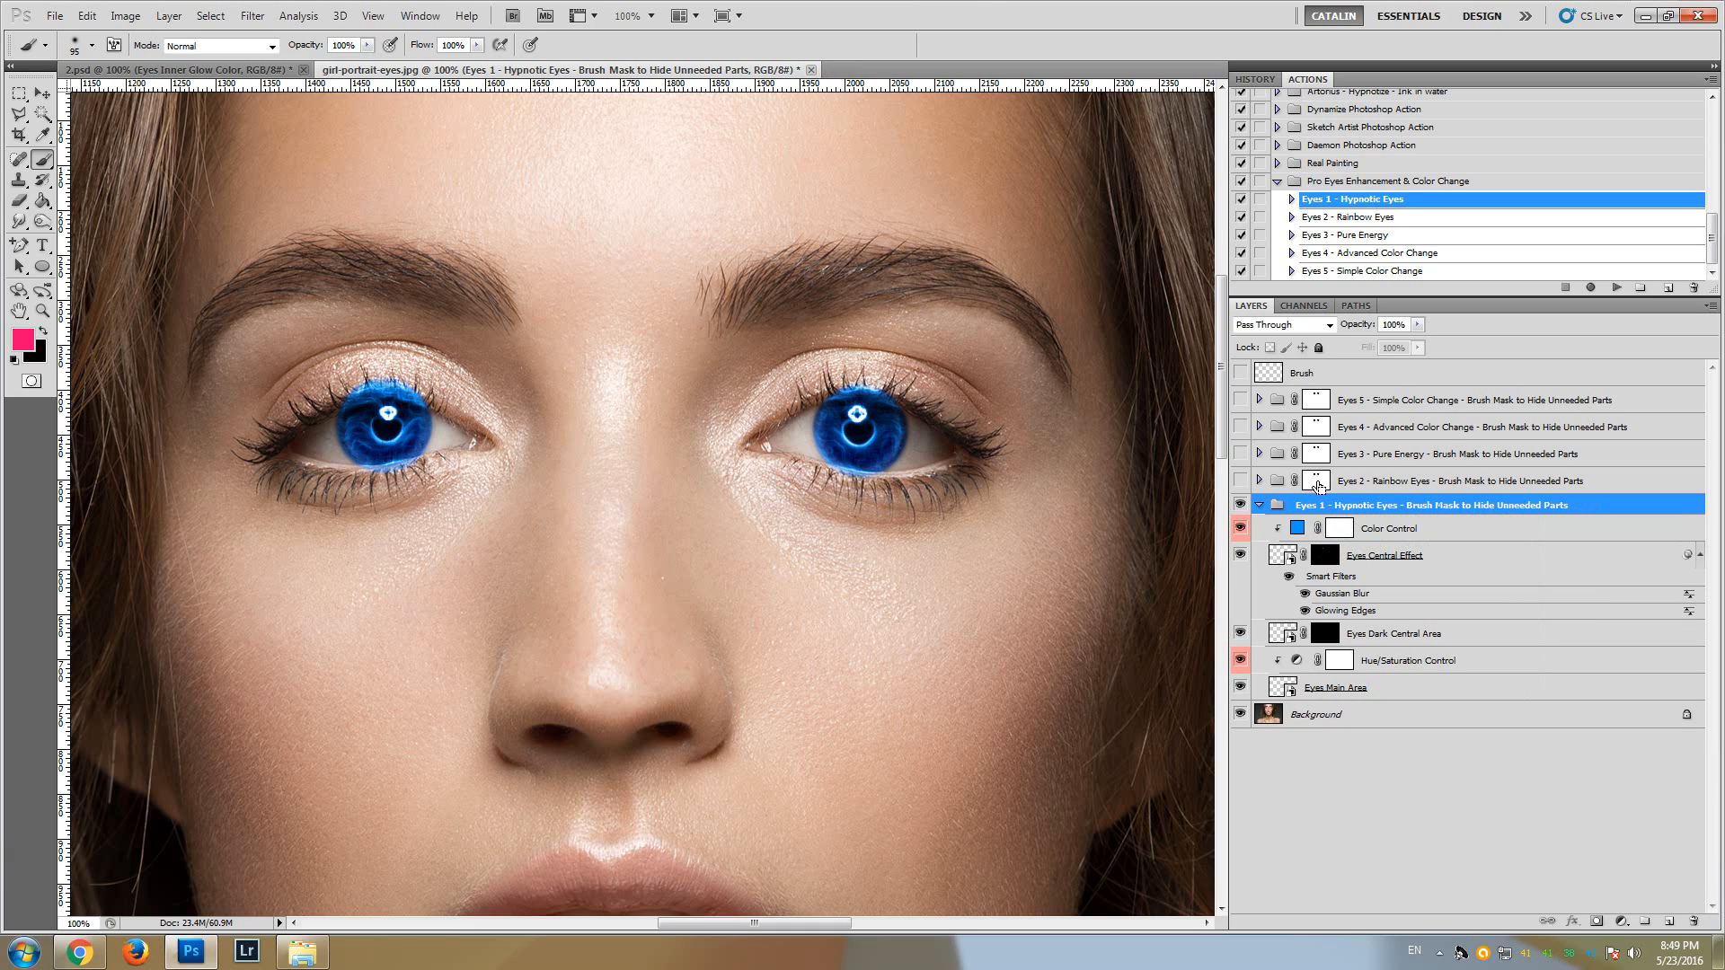
ctrl+click(1317, 483)
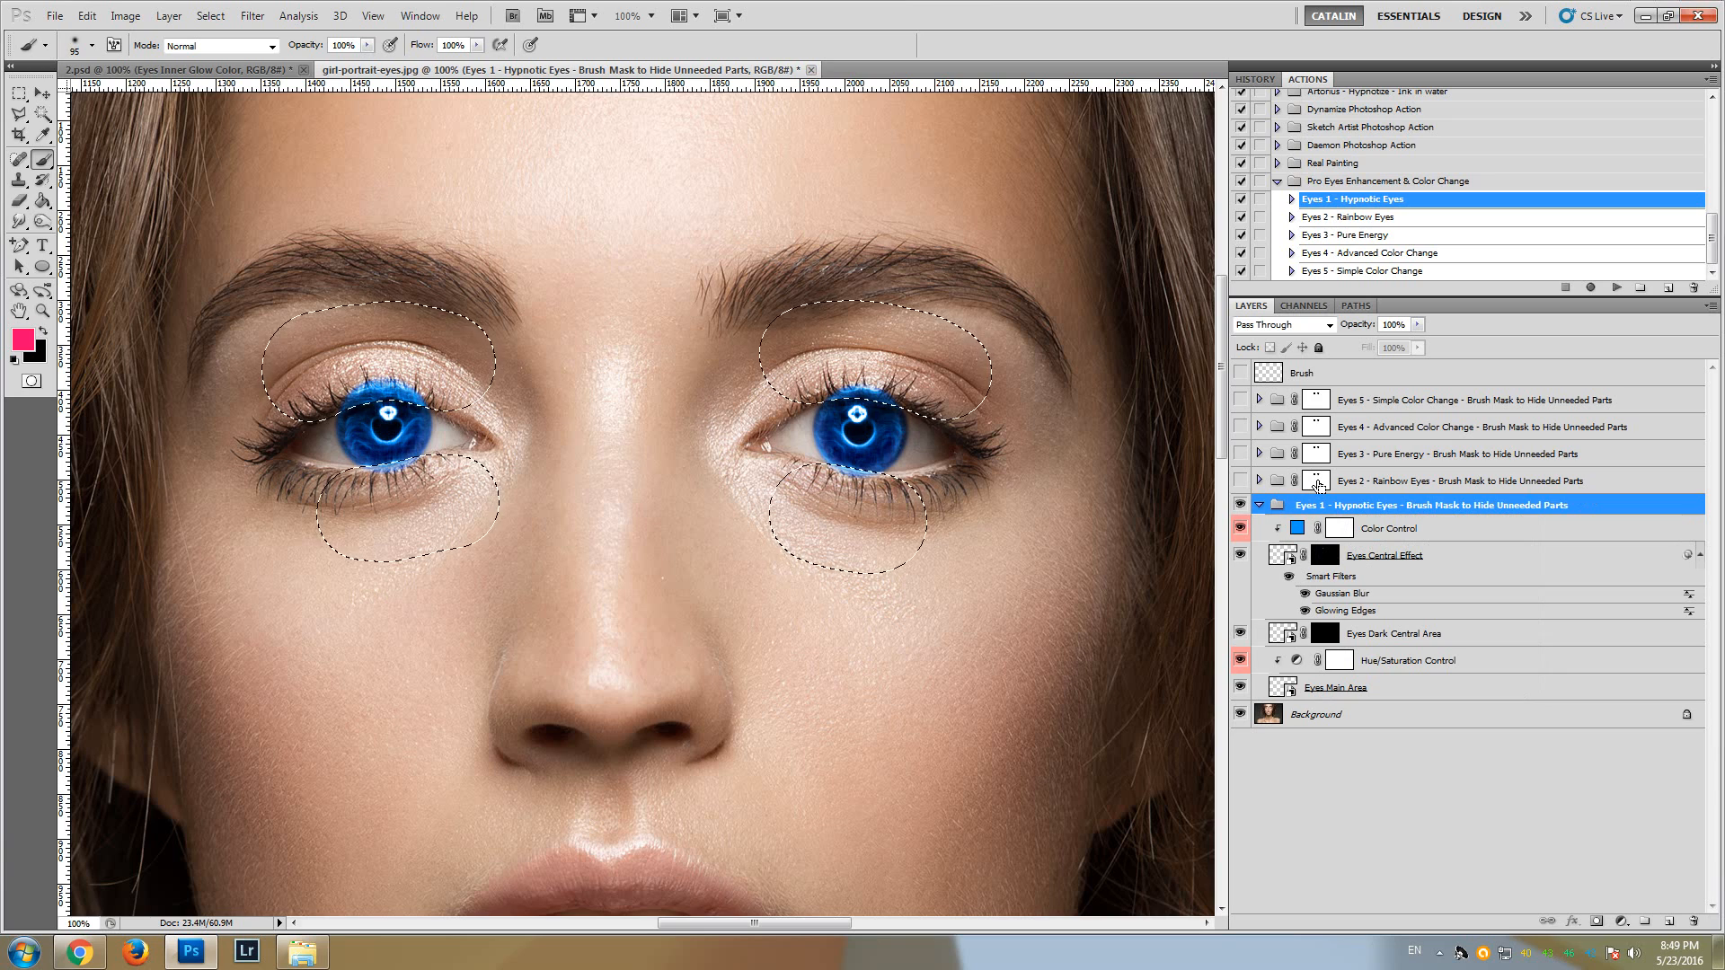
click(1599, 921)
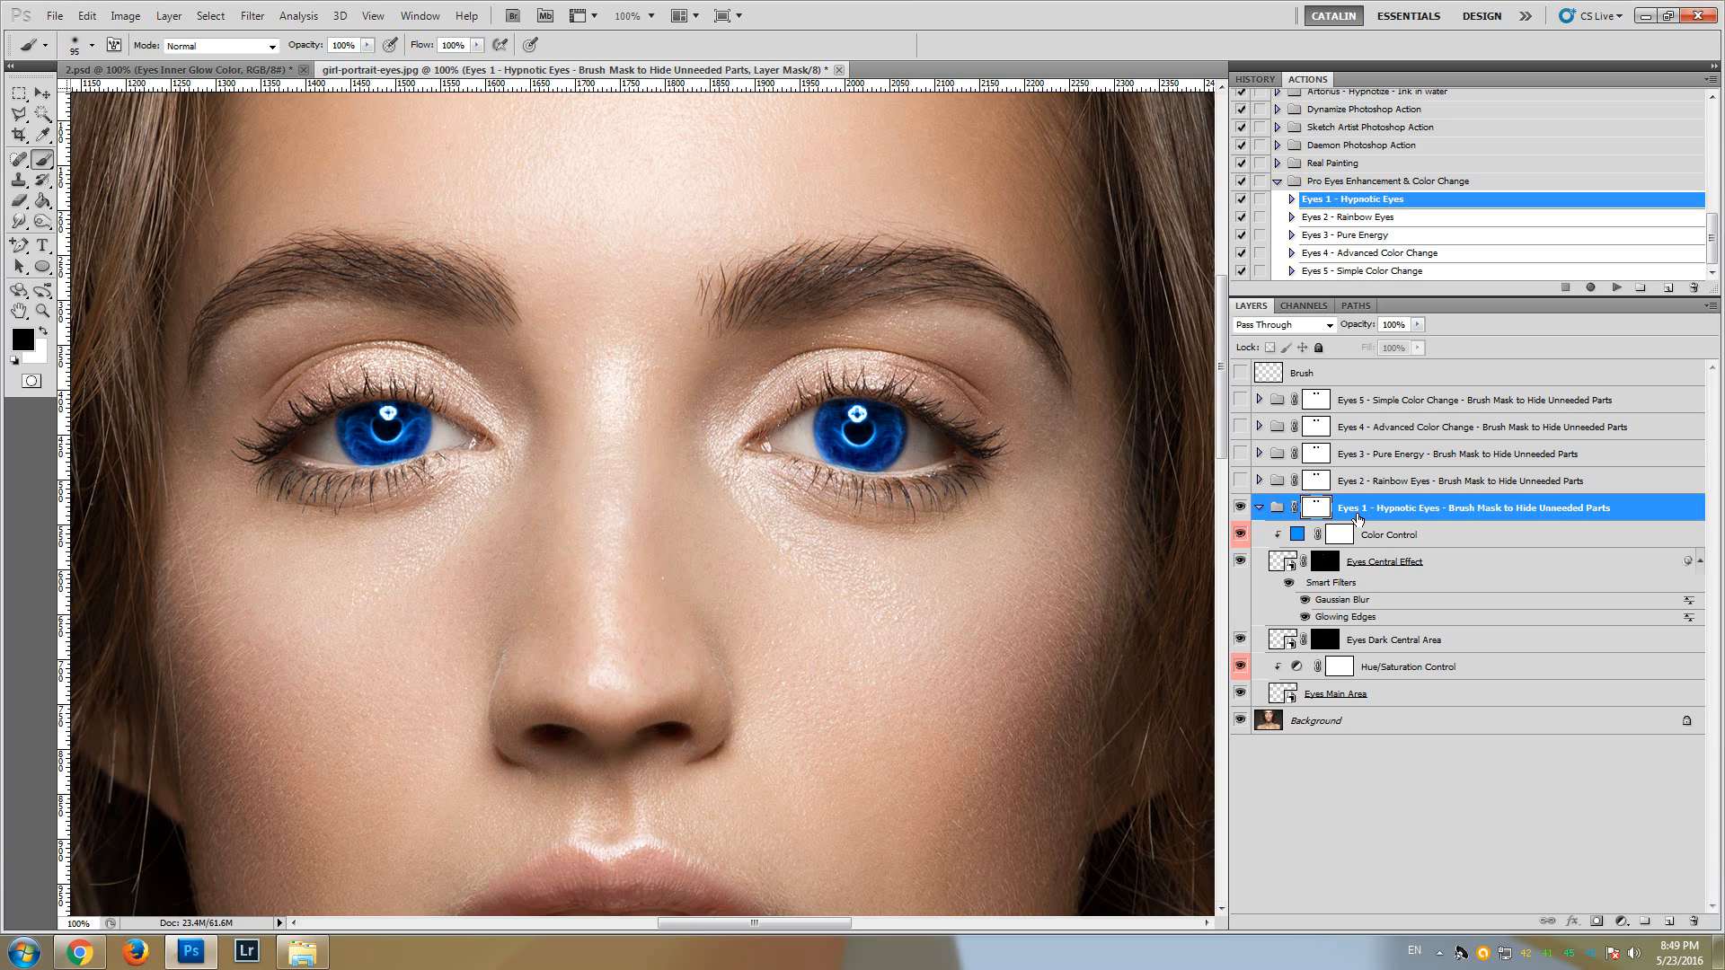
- Preview orange and green hues for the Color Control fill layer, and set its color to a saturated light blue
click(1430, 537)
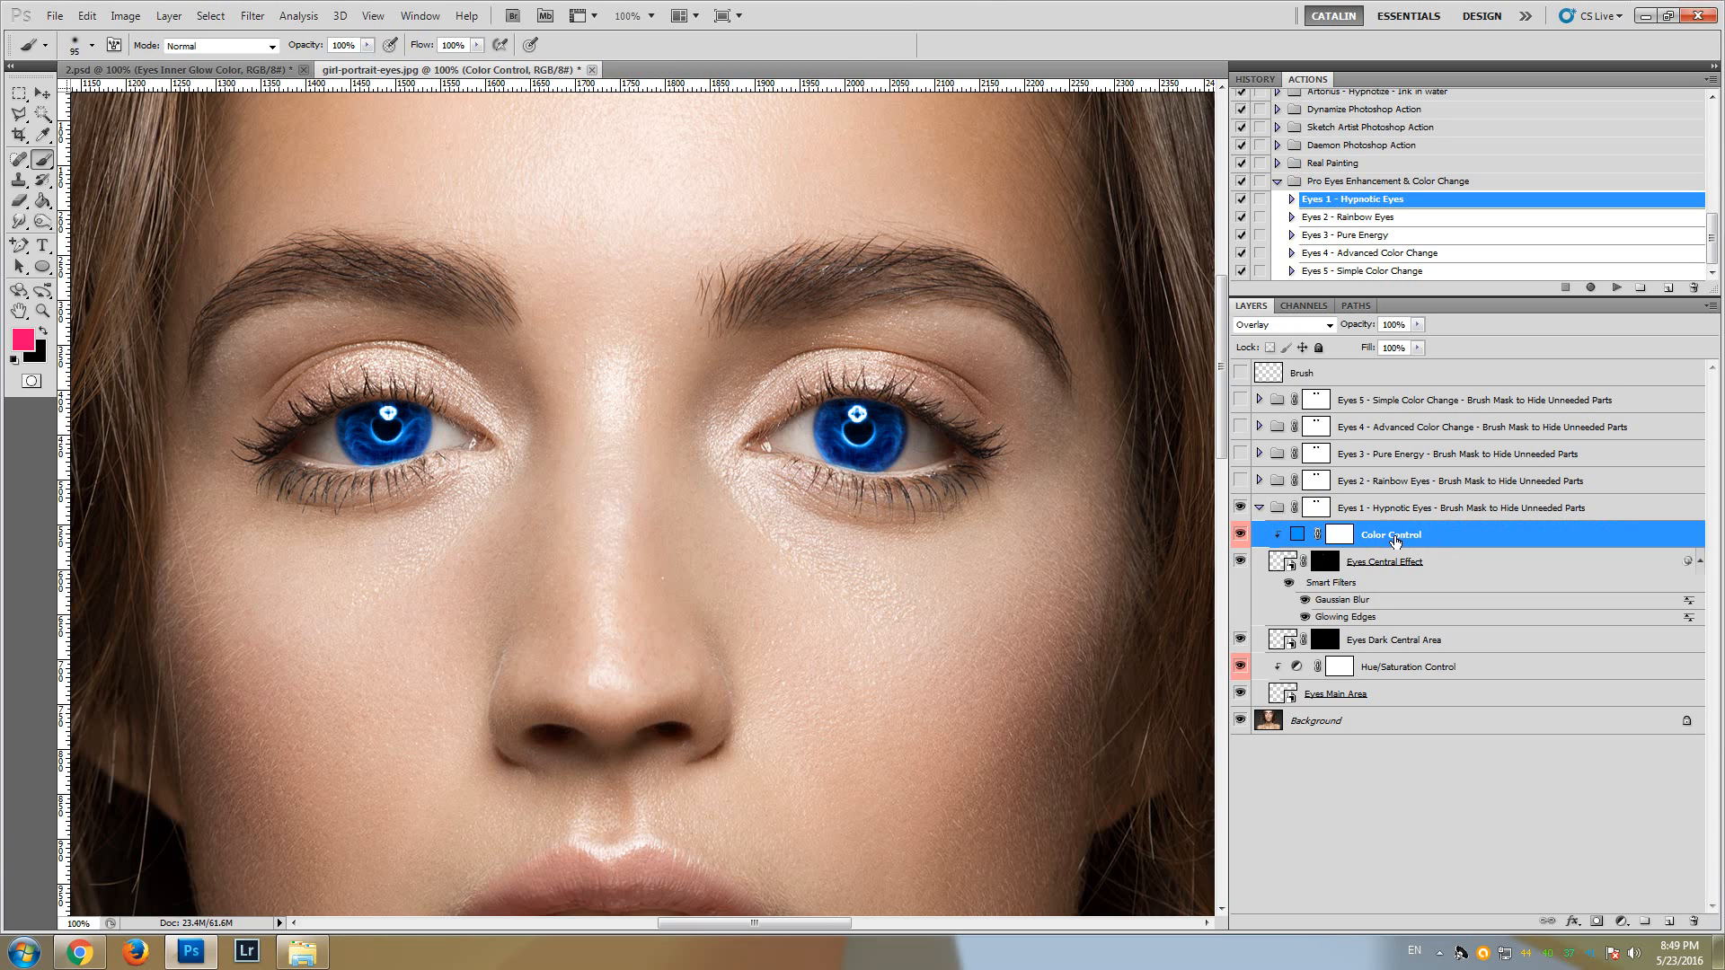
double_click(1306, 537)
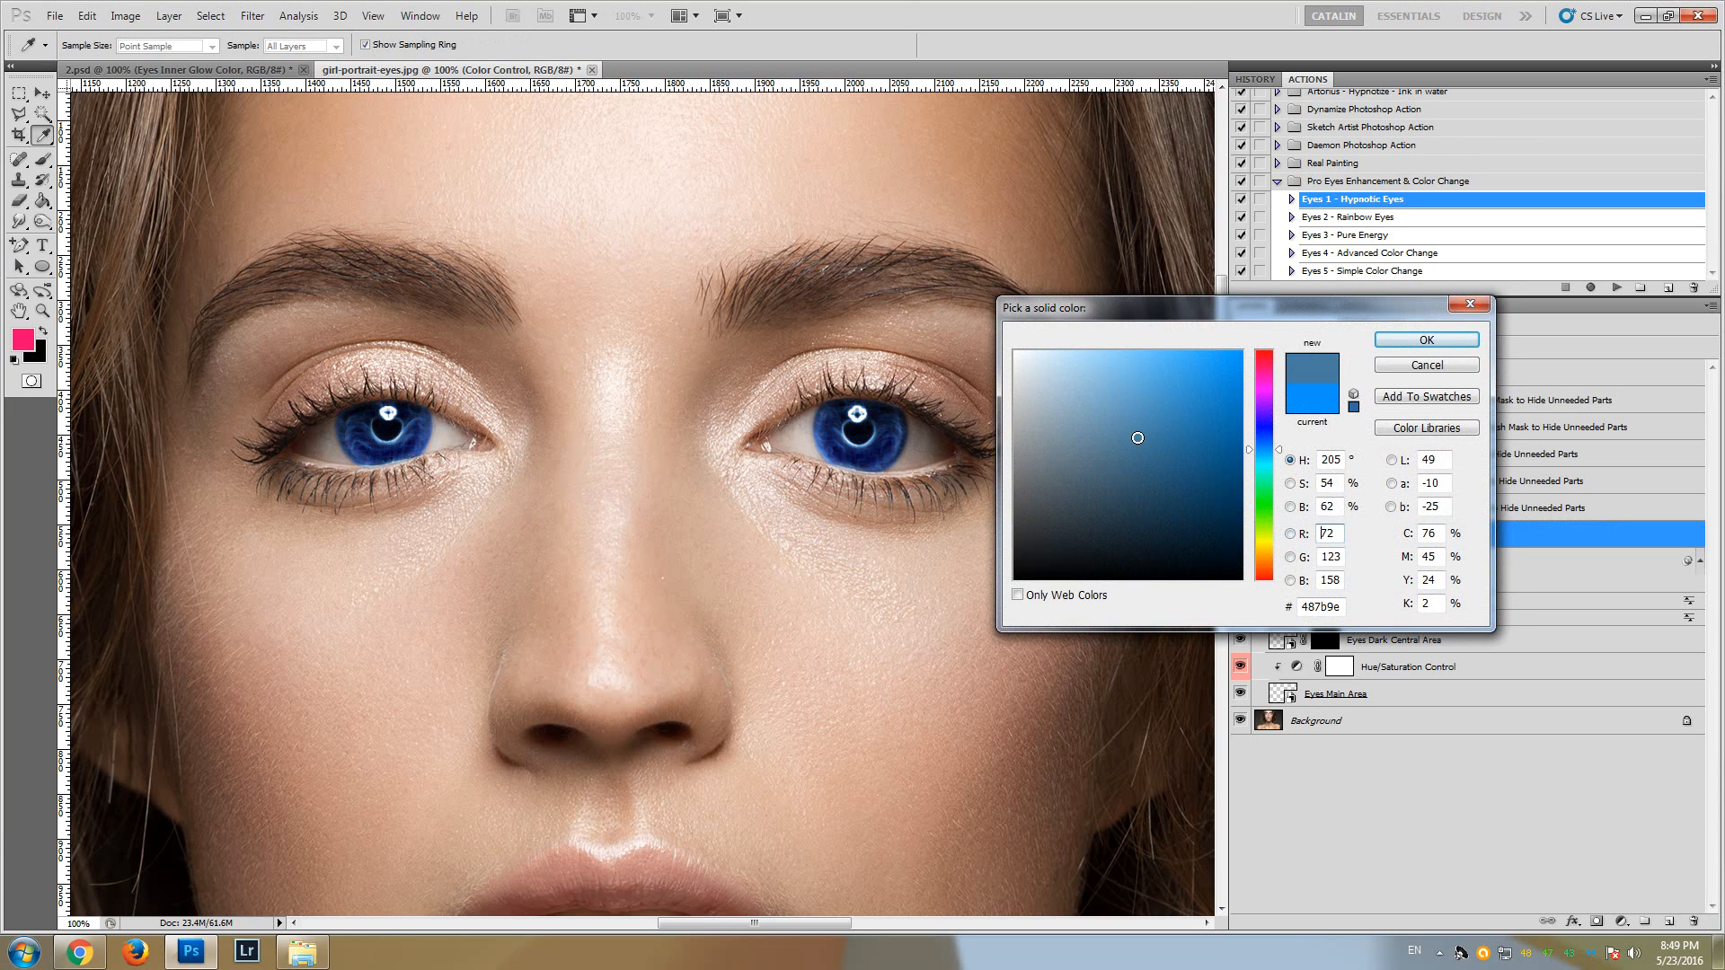
mouse_move(1138, 438)
mouse_down()
mouse_move(1209, 477)
mouse_move(1208, 507)
mouse_move(1295, 580)
mouse_move(1033, 350)
mouse_move(1195, 406)
mouse_move(1226, 375)
mouse_up()
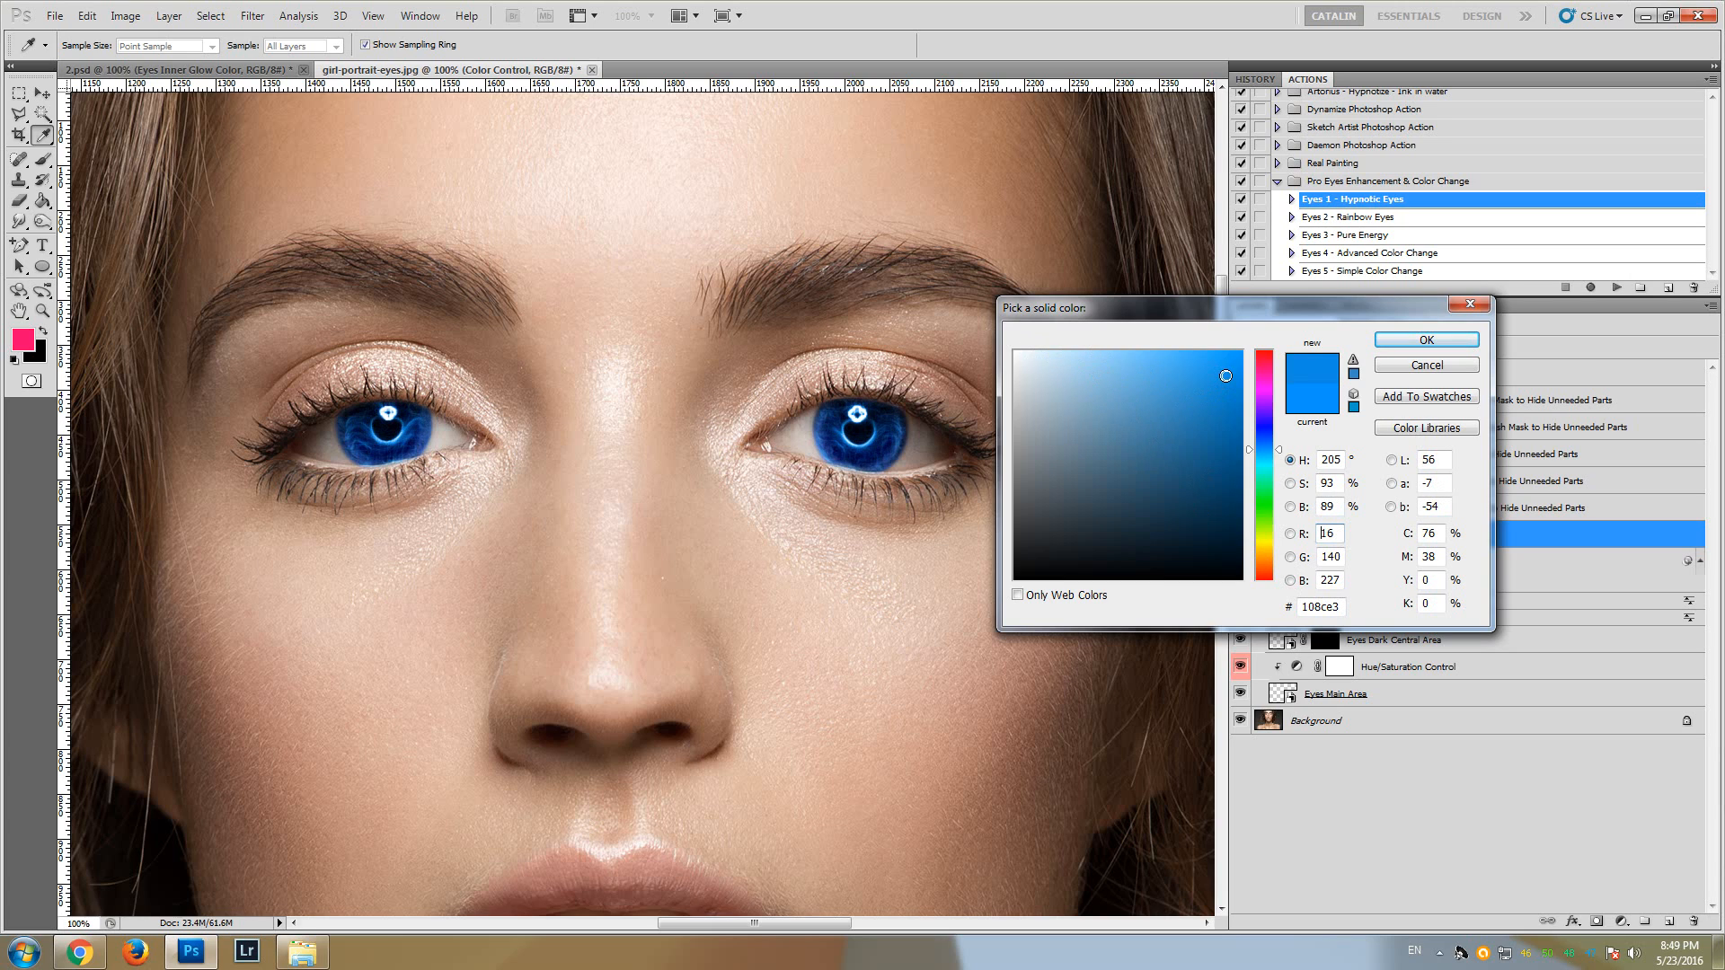
drag(1265, 509, 1264, 562)
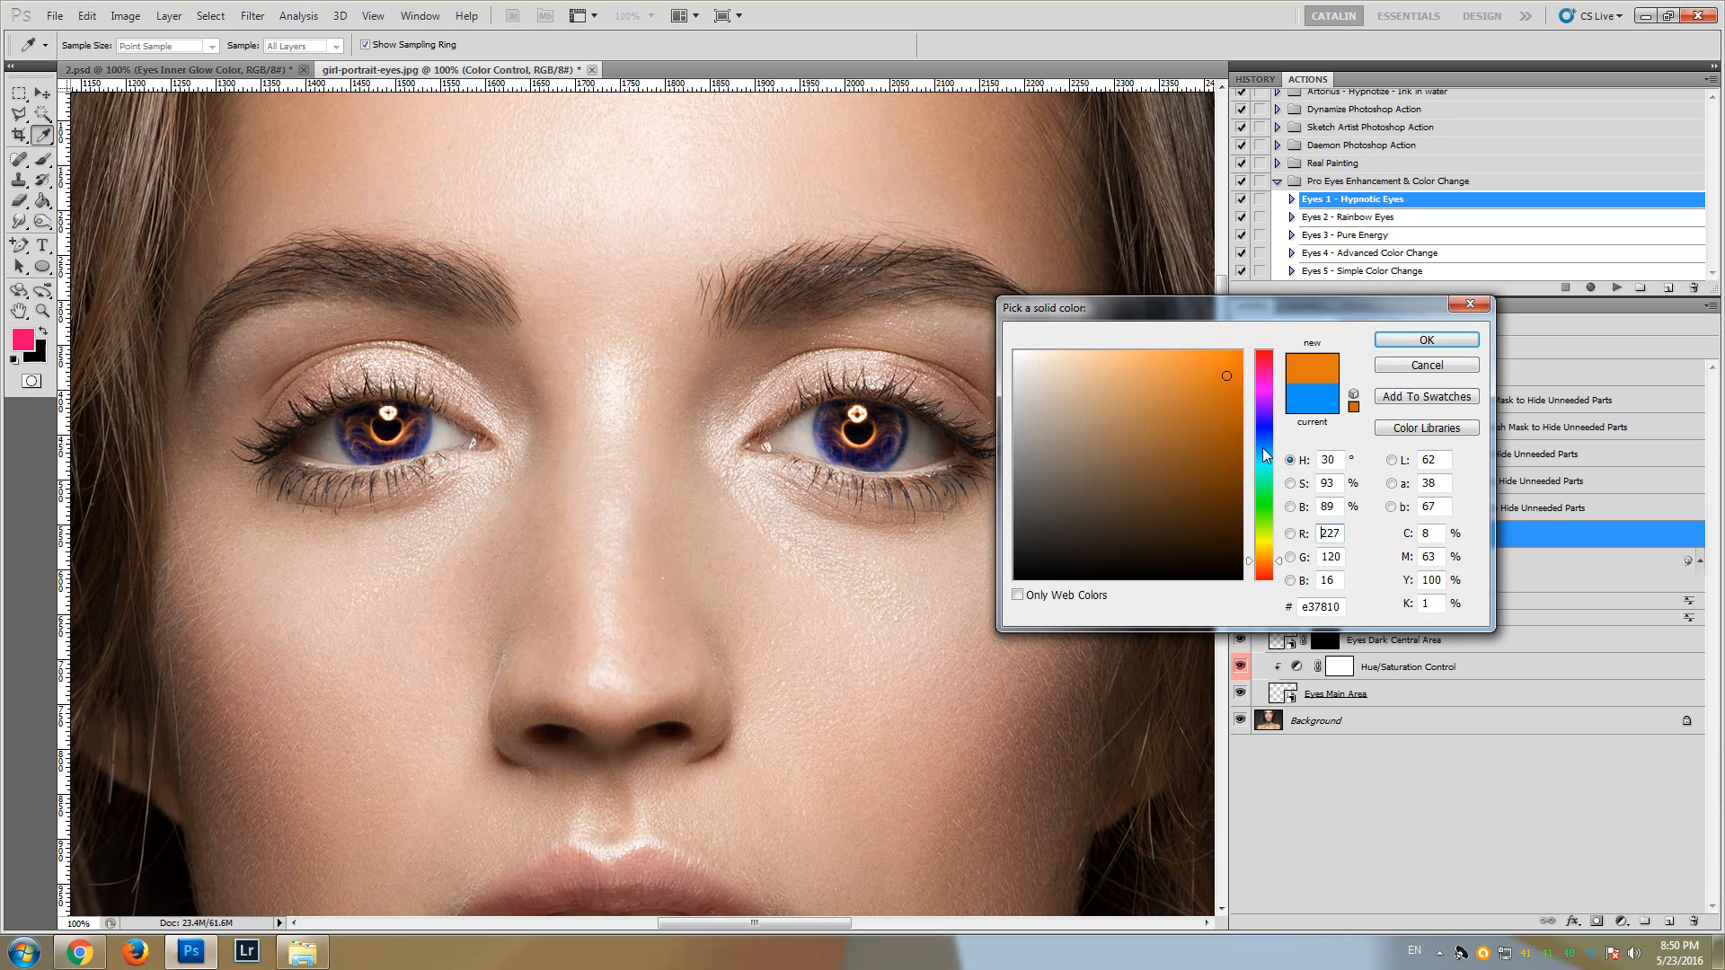
drag(1263, 448, 1262, 440)
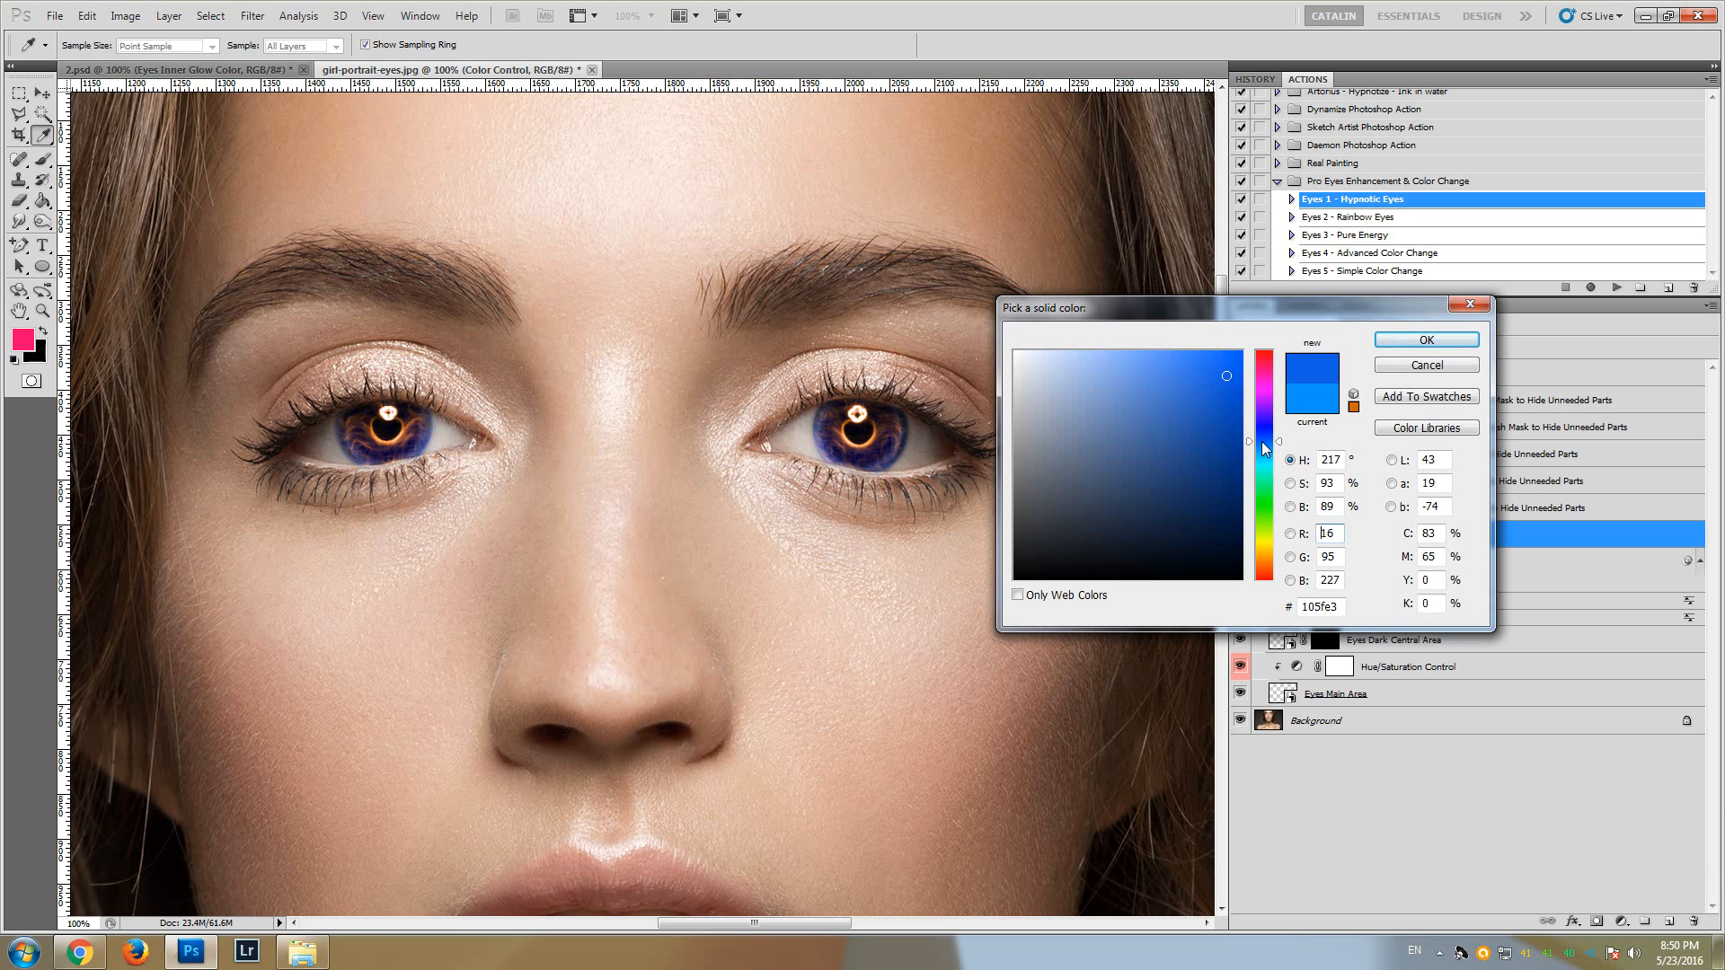
click(1265, 522)
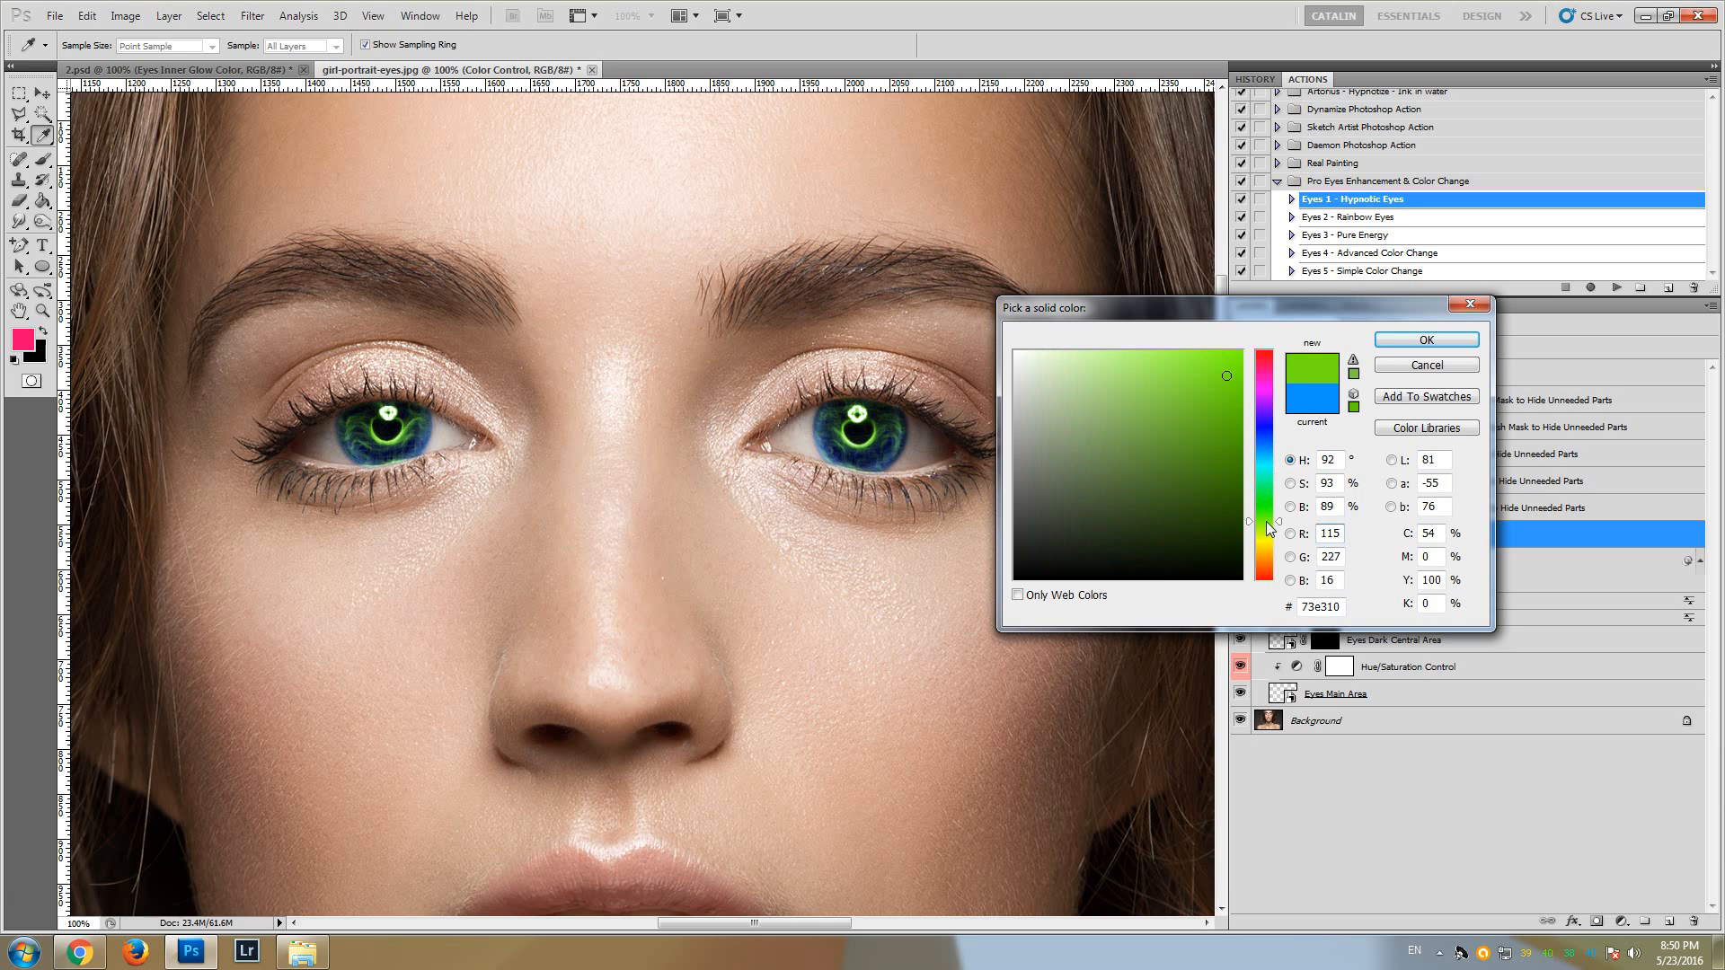
click(1267, 460)
click(1427, 339)
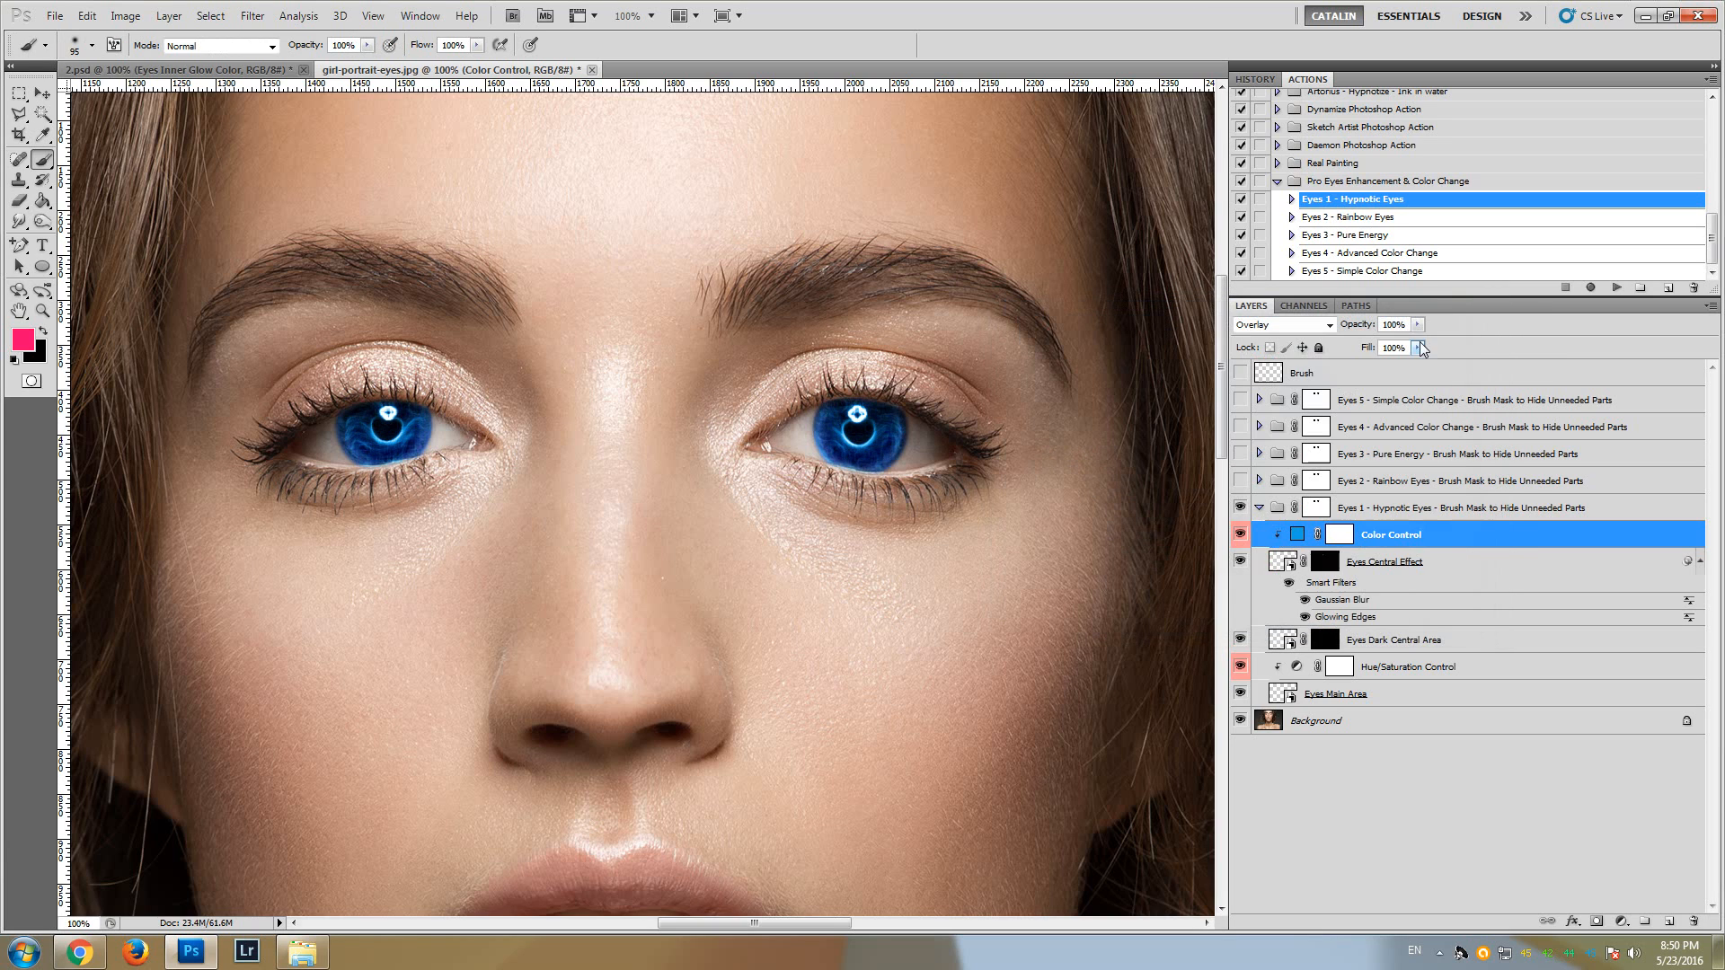
- Compare the eyes with the Eyes Central Effect layer hidden and shown
click(1436, 568)
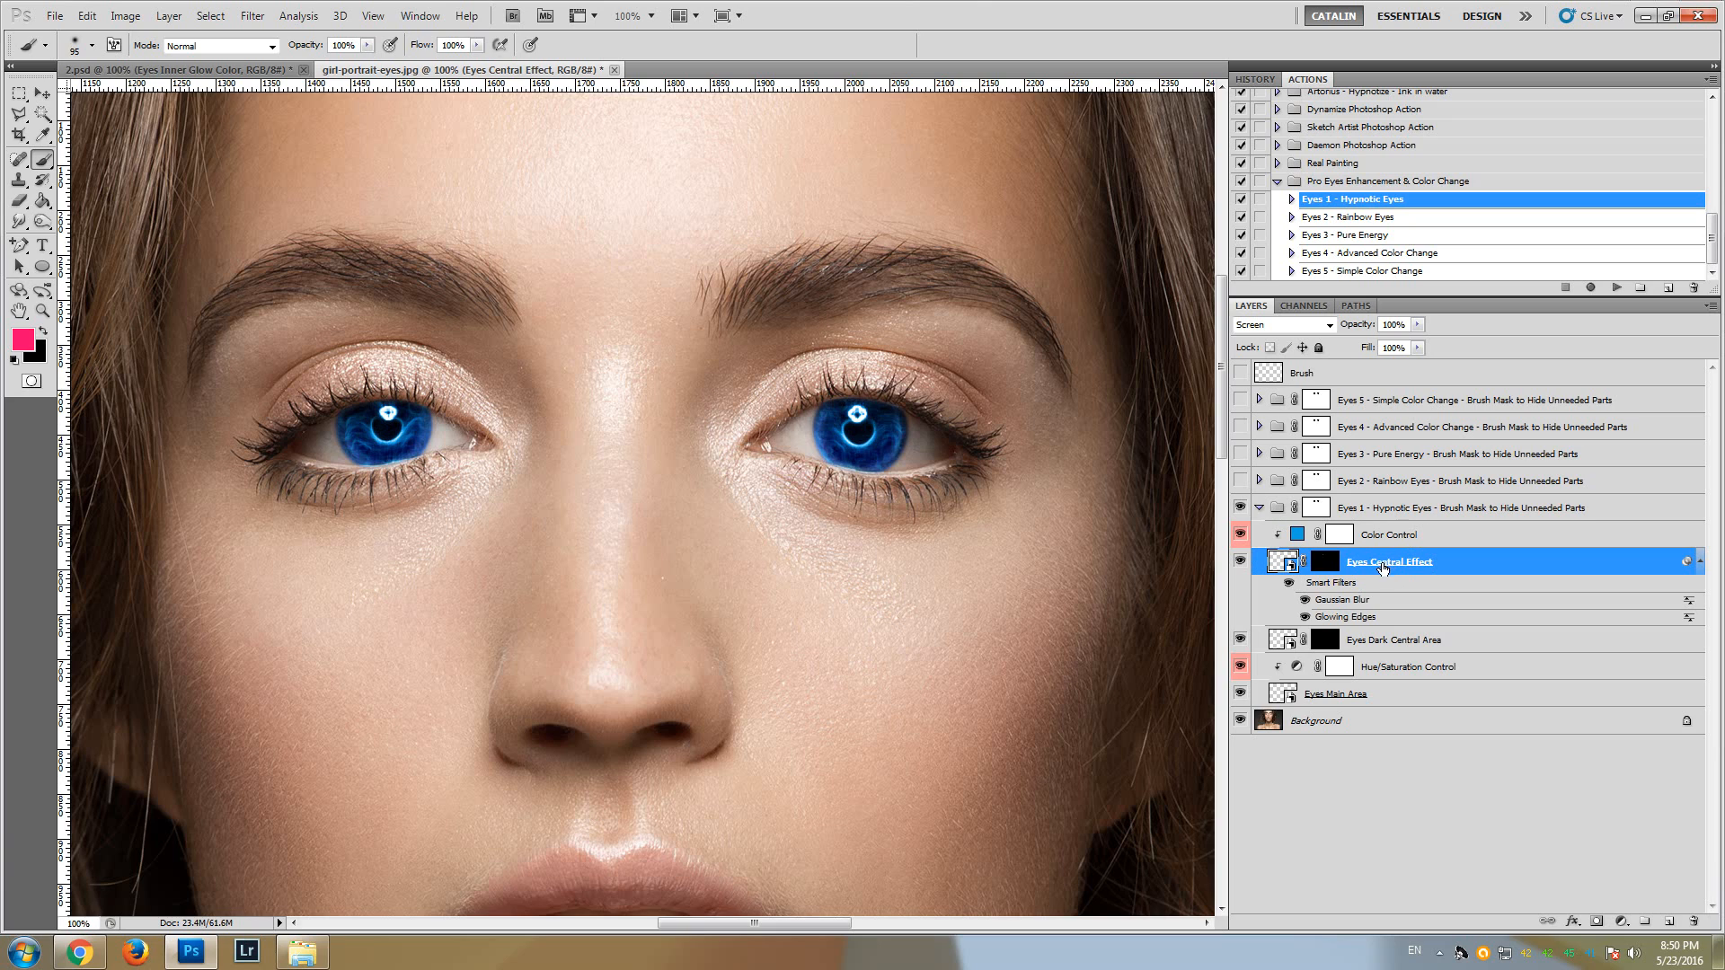
click(1240, 562)
click(1240, 563)
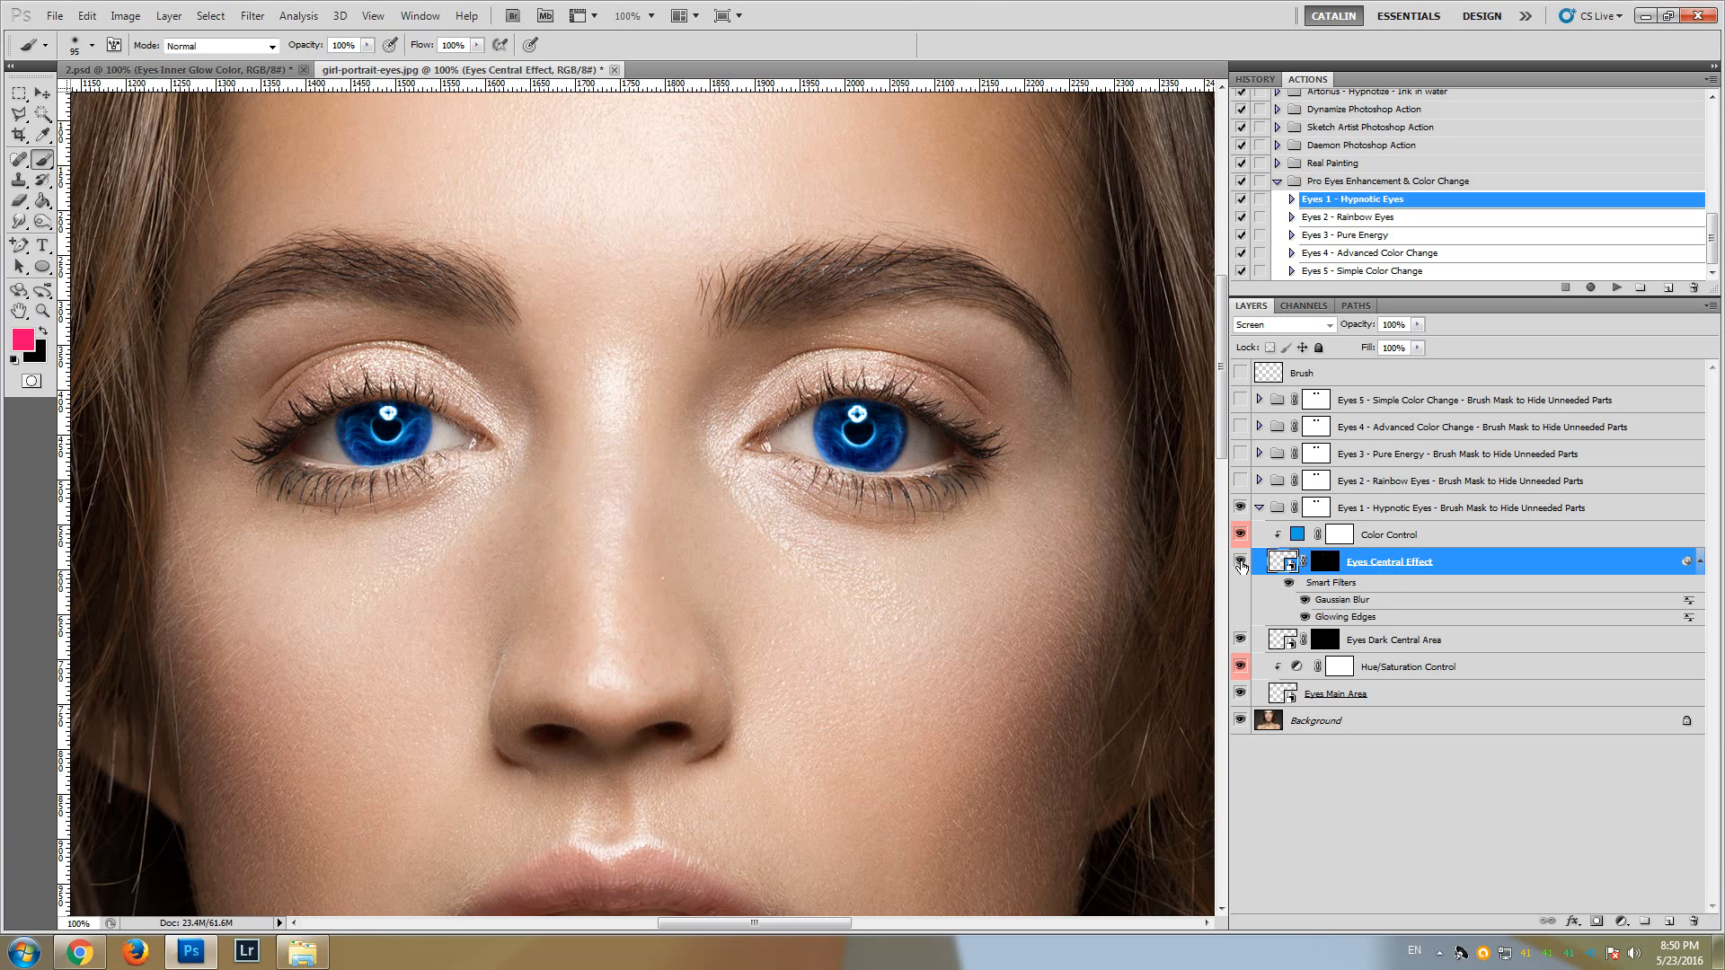
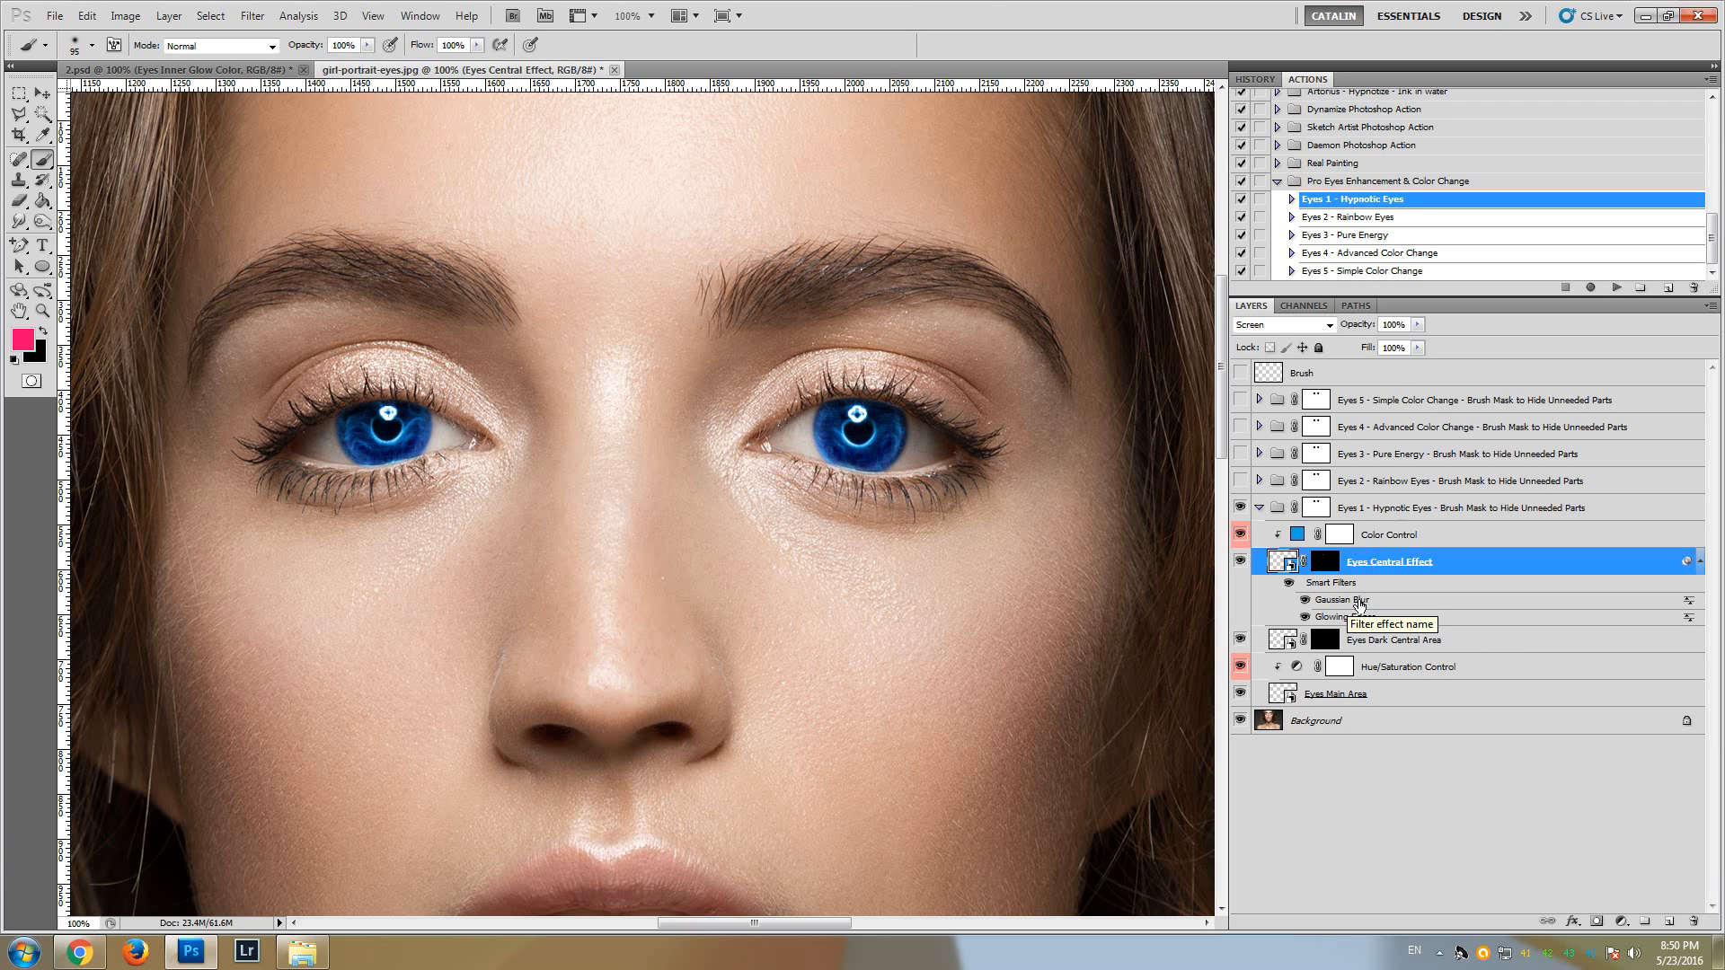
- Try different Gaussian Blur radii, including 0.7 pixels, on the Eyes Central Effect layer
double_click(1355, 602)
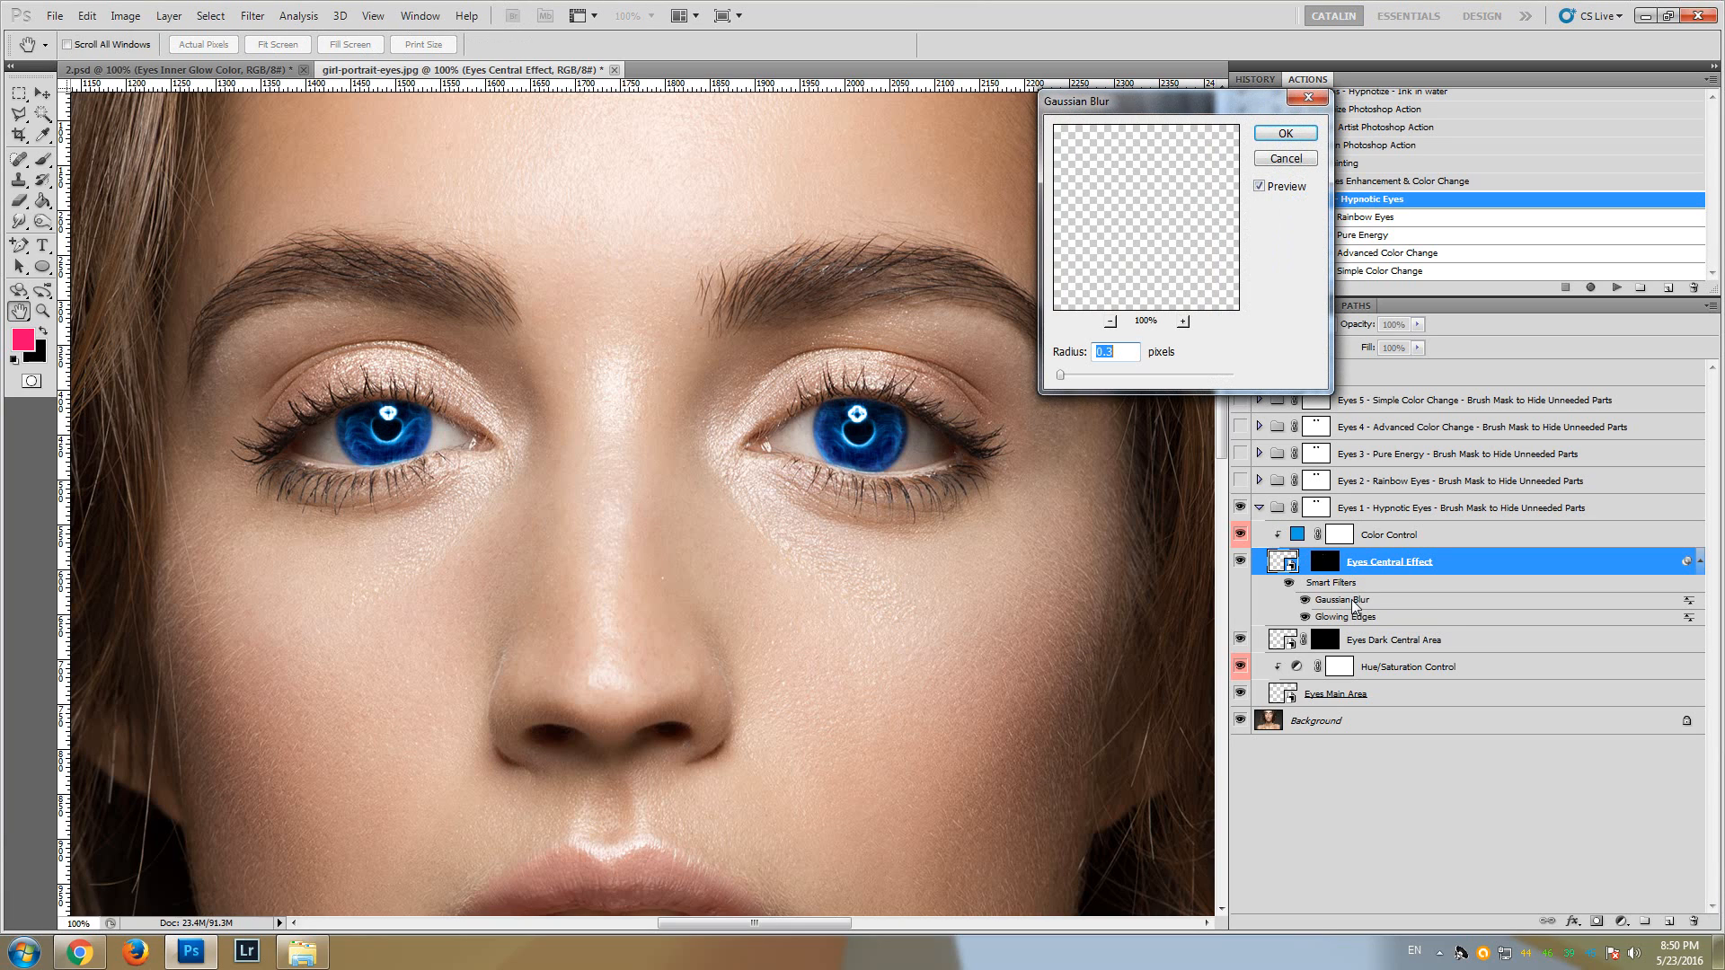
drag(1061, 377, 1065, 378)
drag(1069, 376, 1051, 378)
drag(1062, 374, 1063, 375)
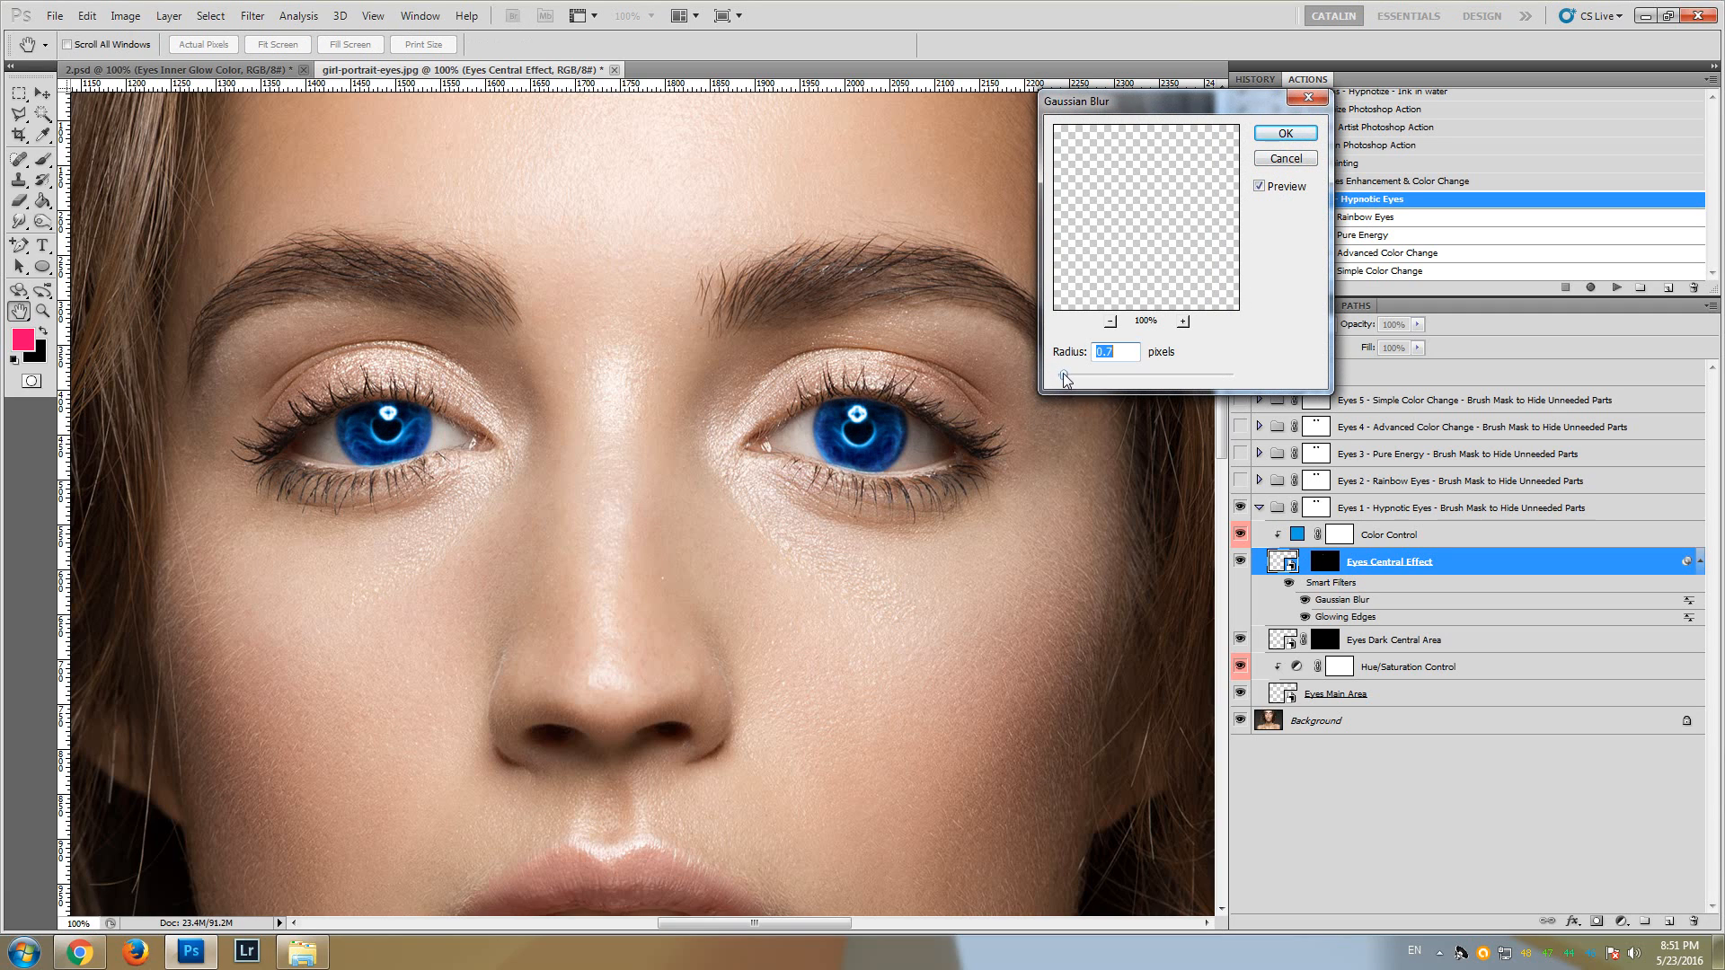
click(1285, 159)
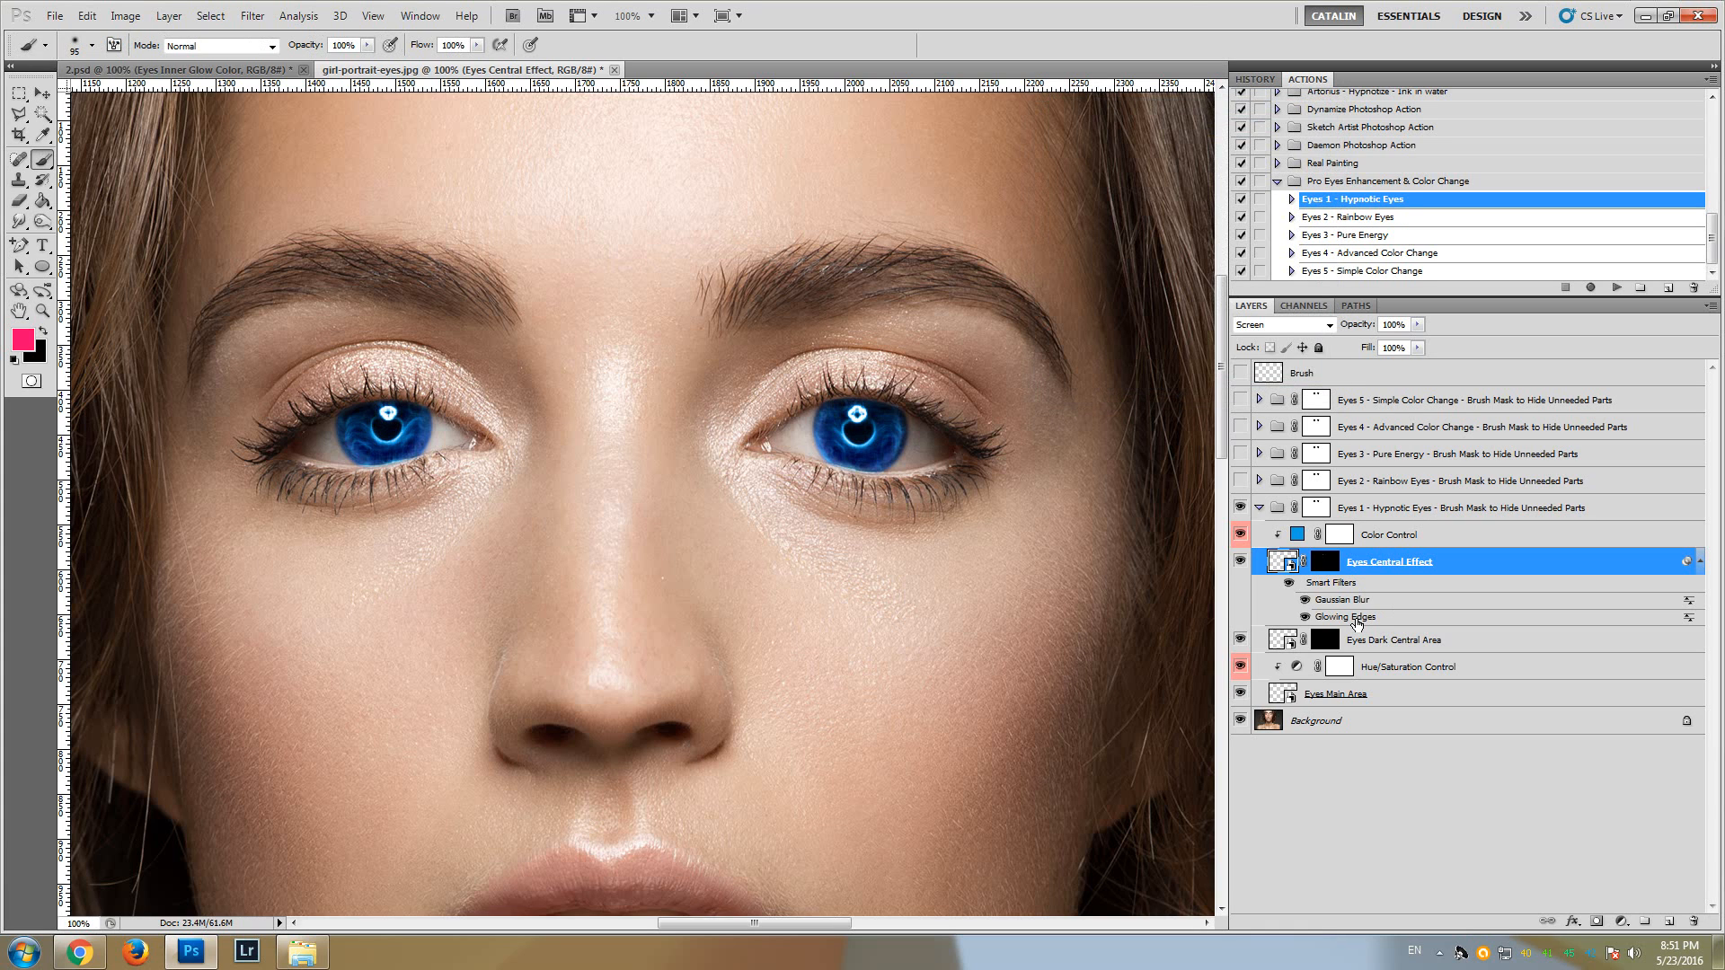
- Try an Edge Brightness of 11 and a Smoothness of 9 in the Eyes Central Effect layer's Glowing Edges filter
double_click(1359, 618)
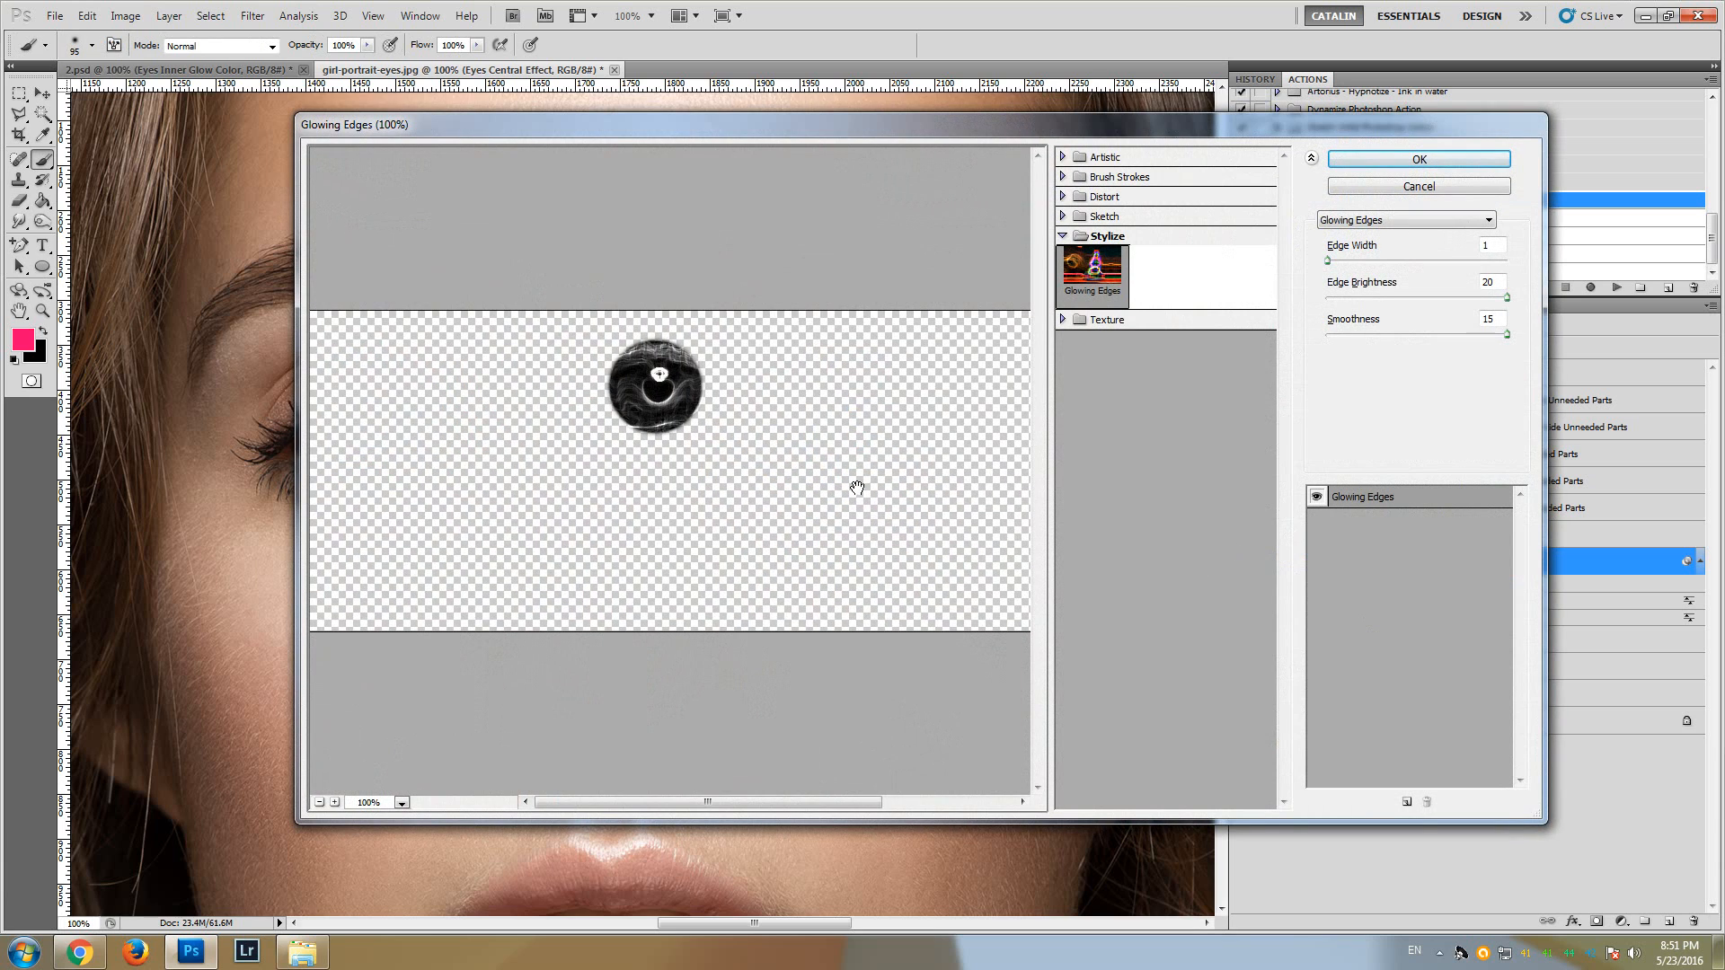
drag(768, 429, 519, 432)
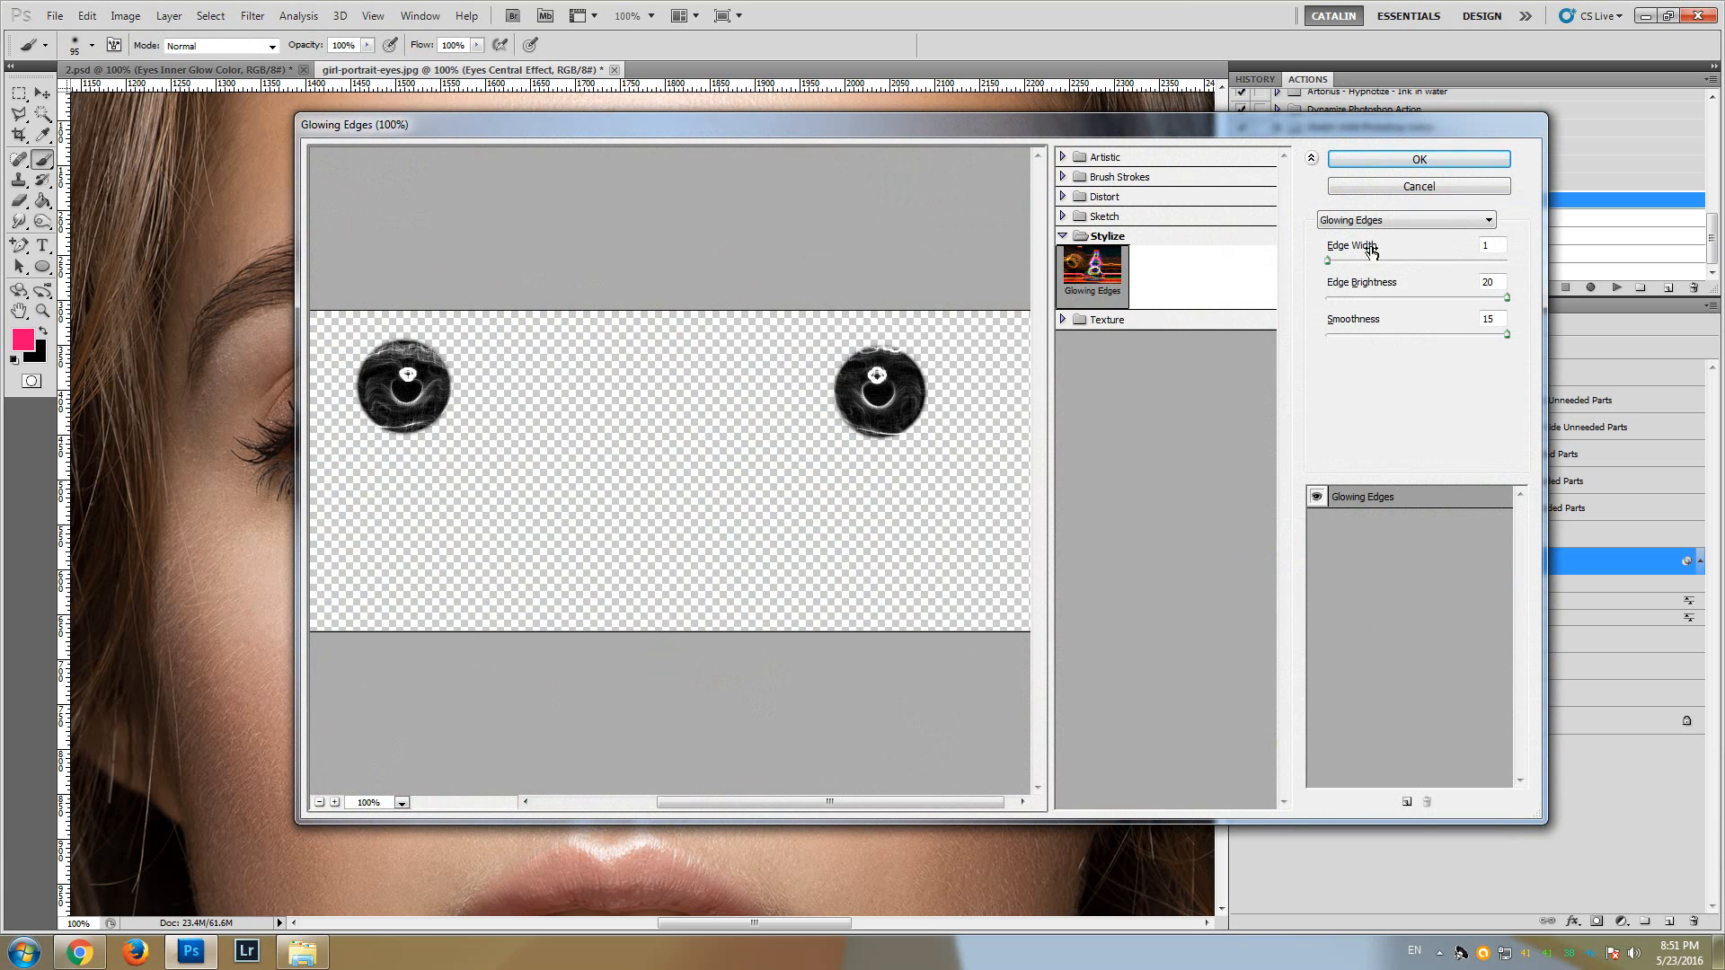
drag(1329, 261, 1331, 263)
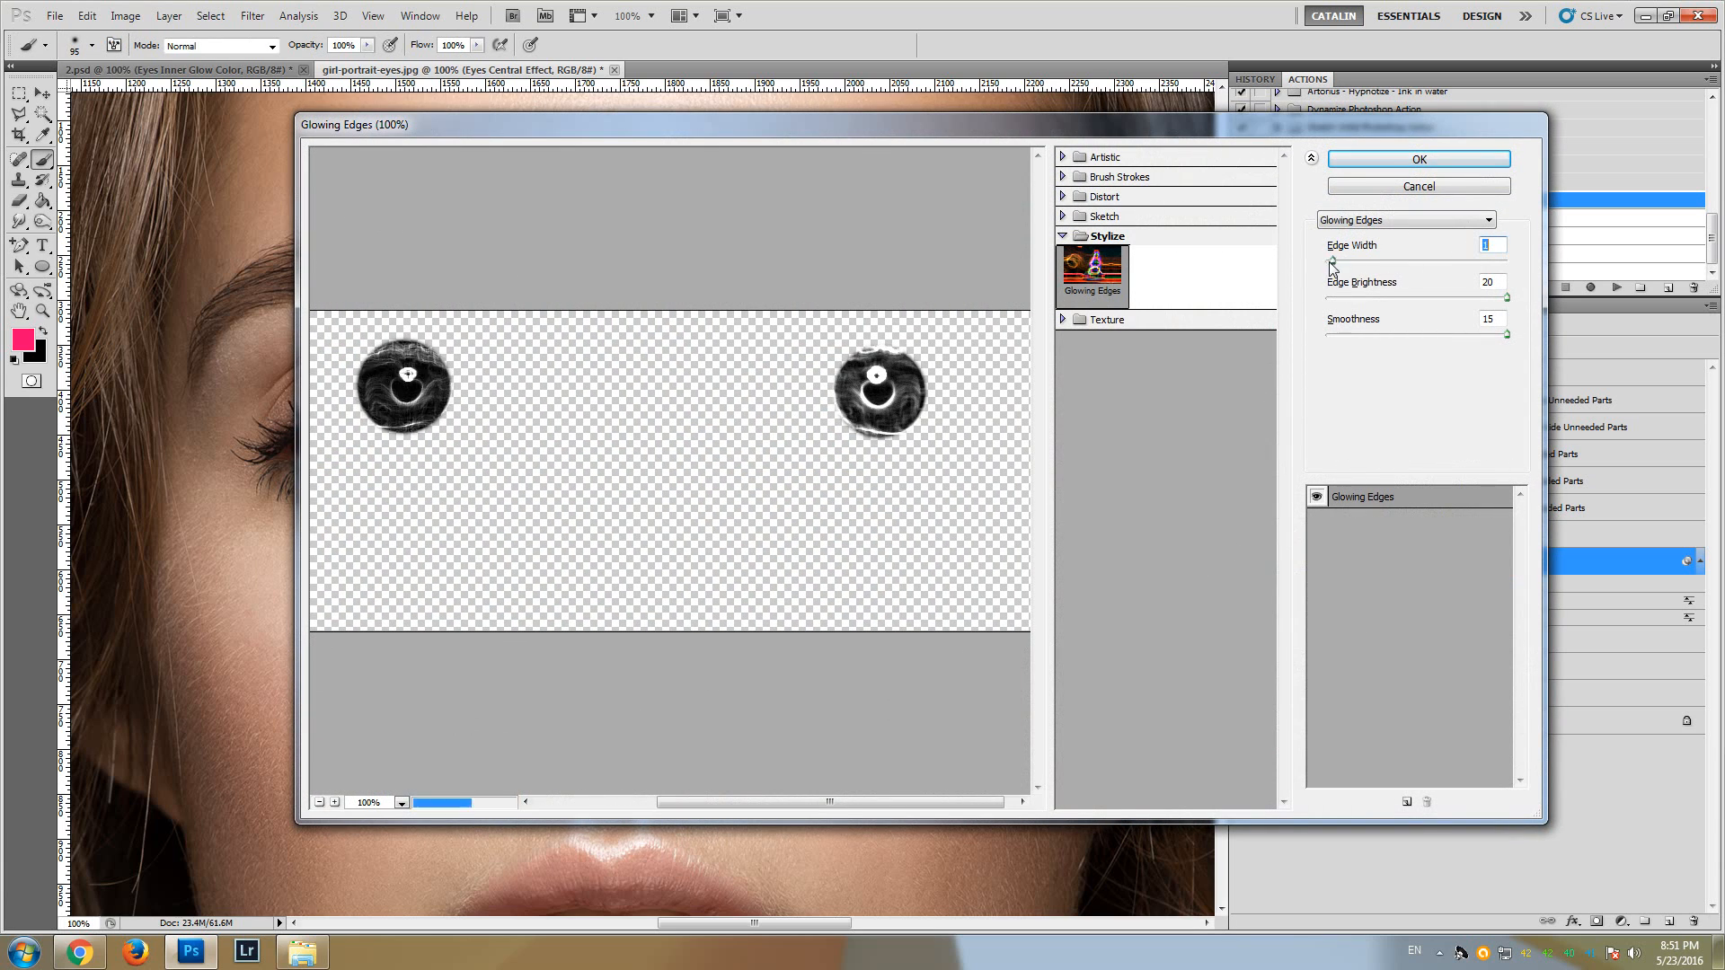
drag(1424, 298, 1425, 335)
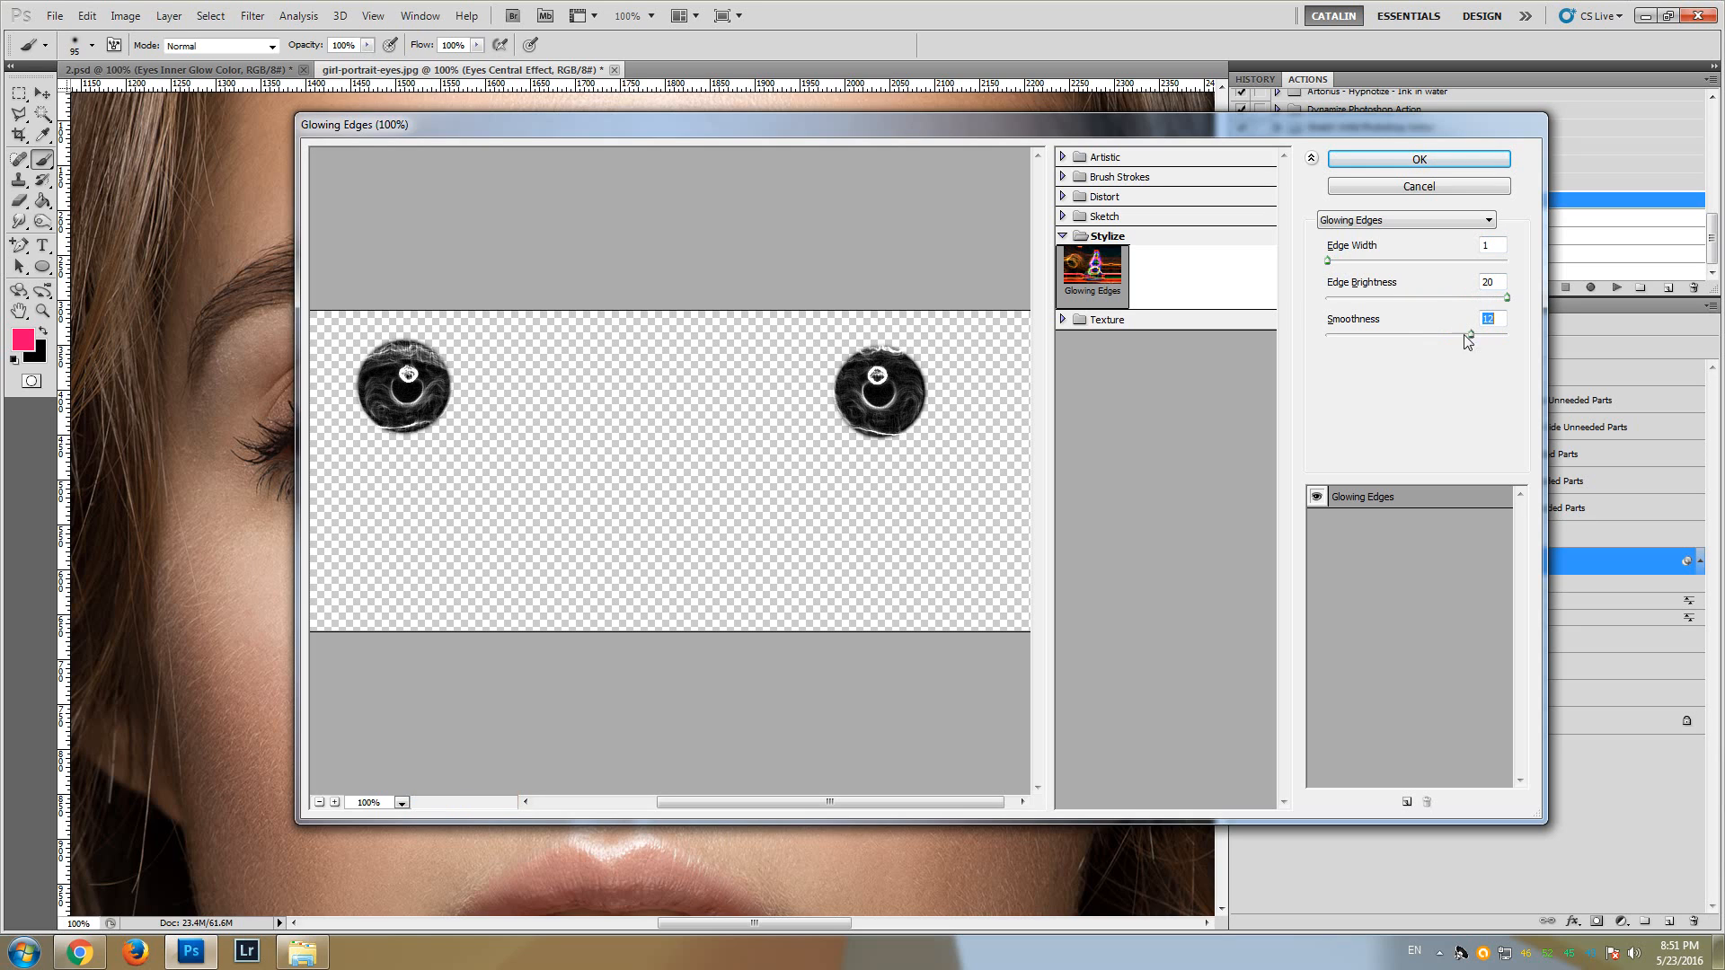
mouse_move(1424, 343)
mouse_down()
mouse_move(1398, 342)
mouse_move(1435, 343)
mouse_up()
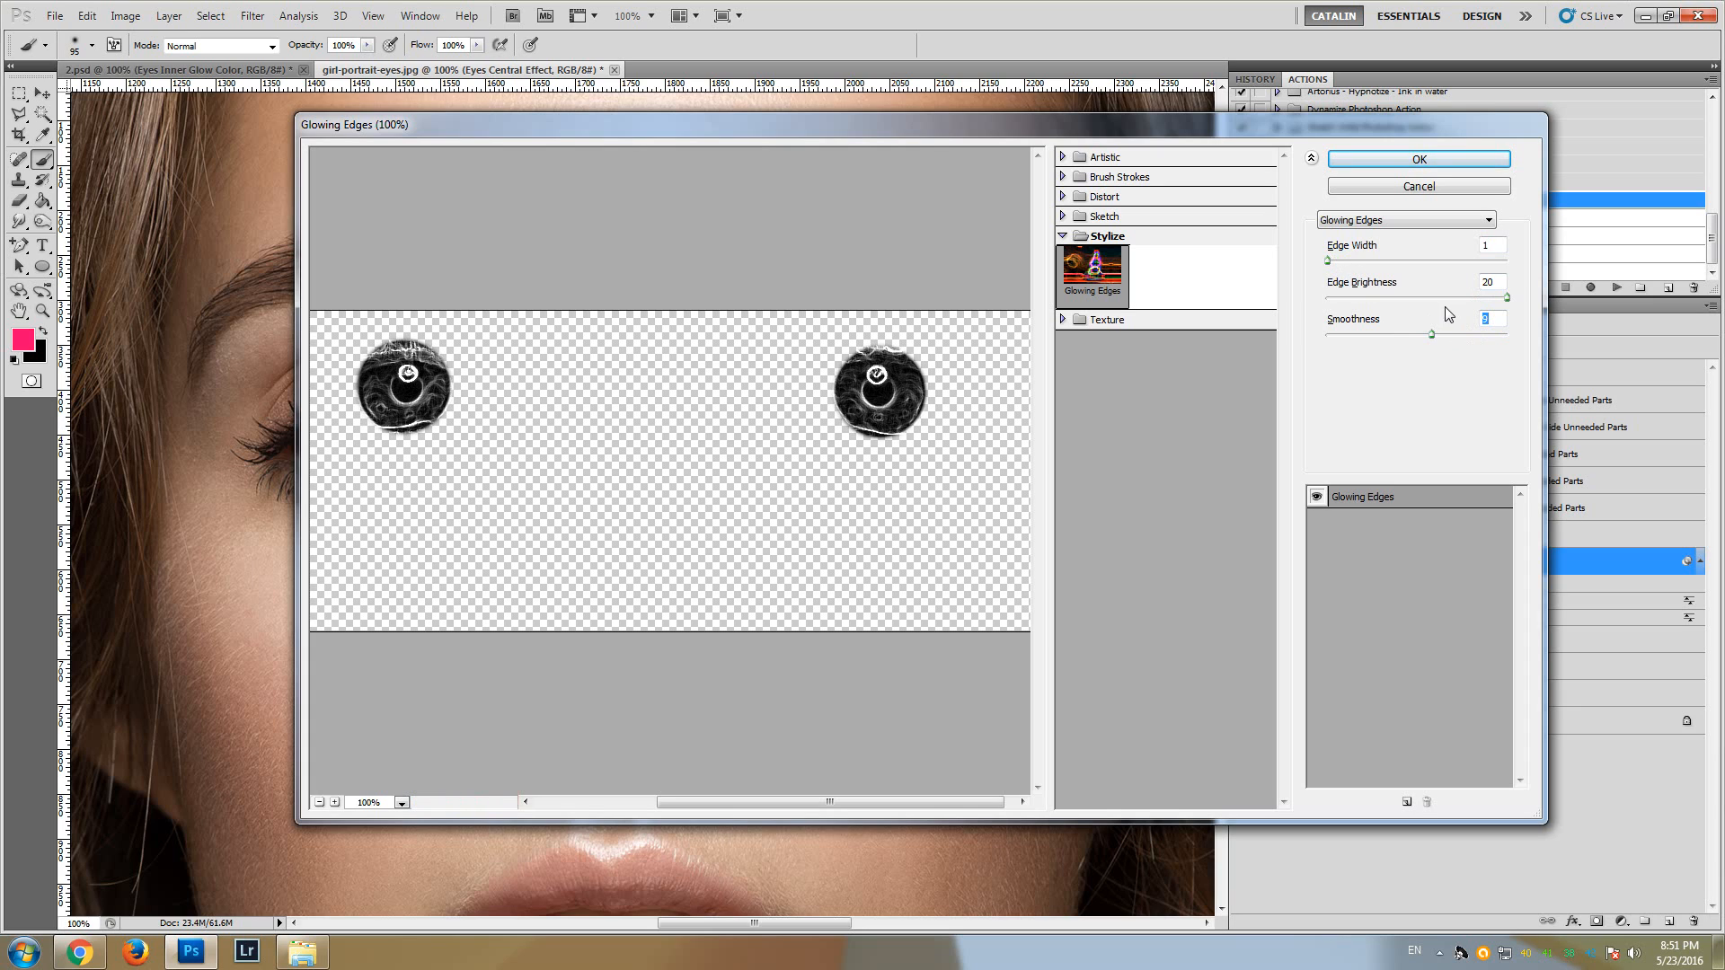
click(1439, 298)
drag(1438, 297, 1424, 296)
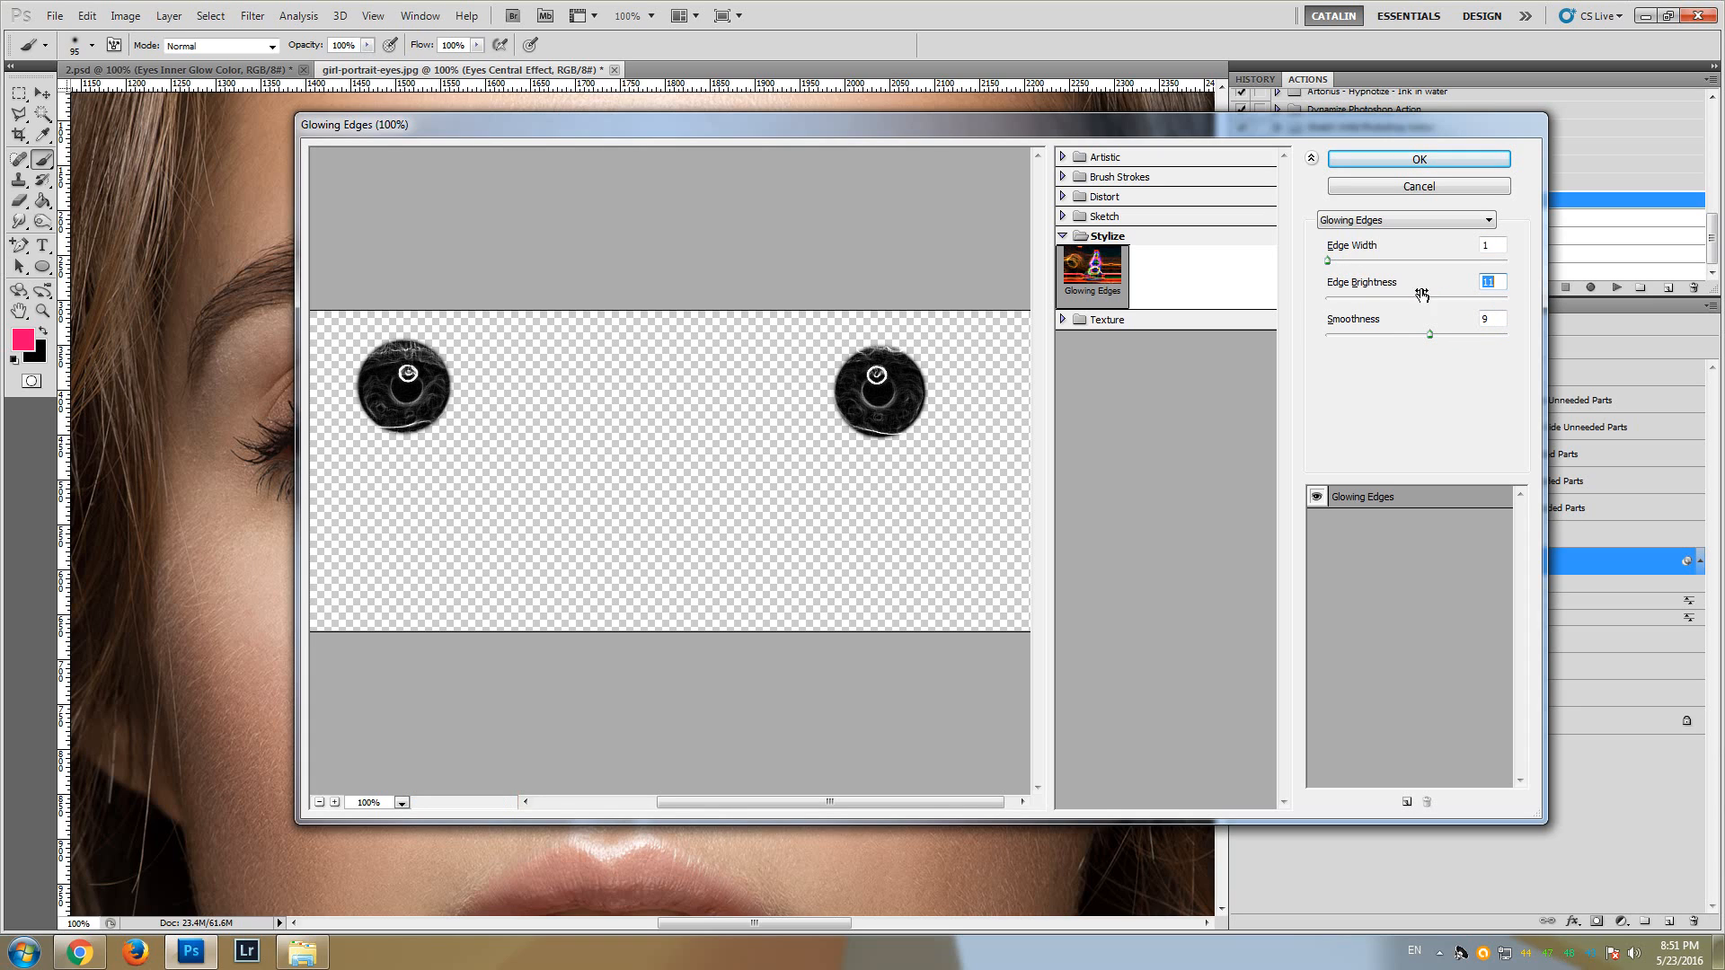
click(1405, 167)
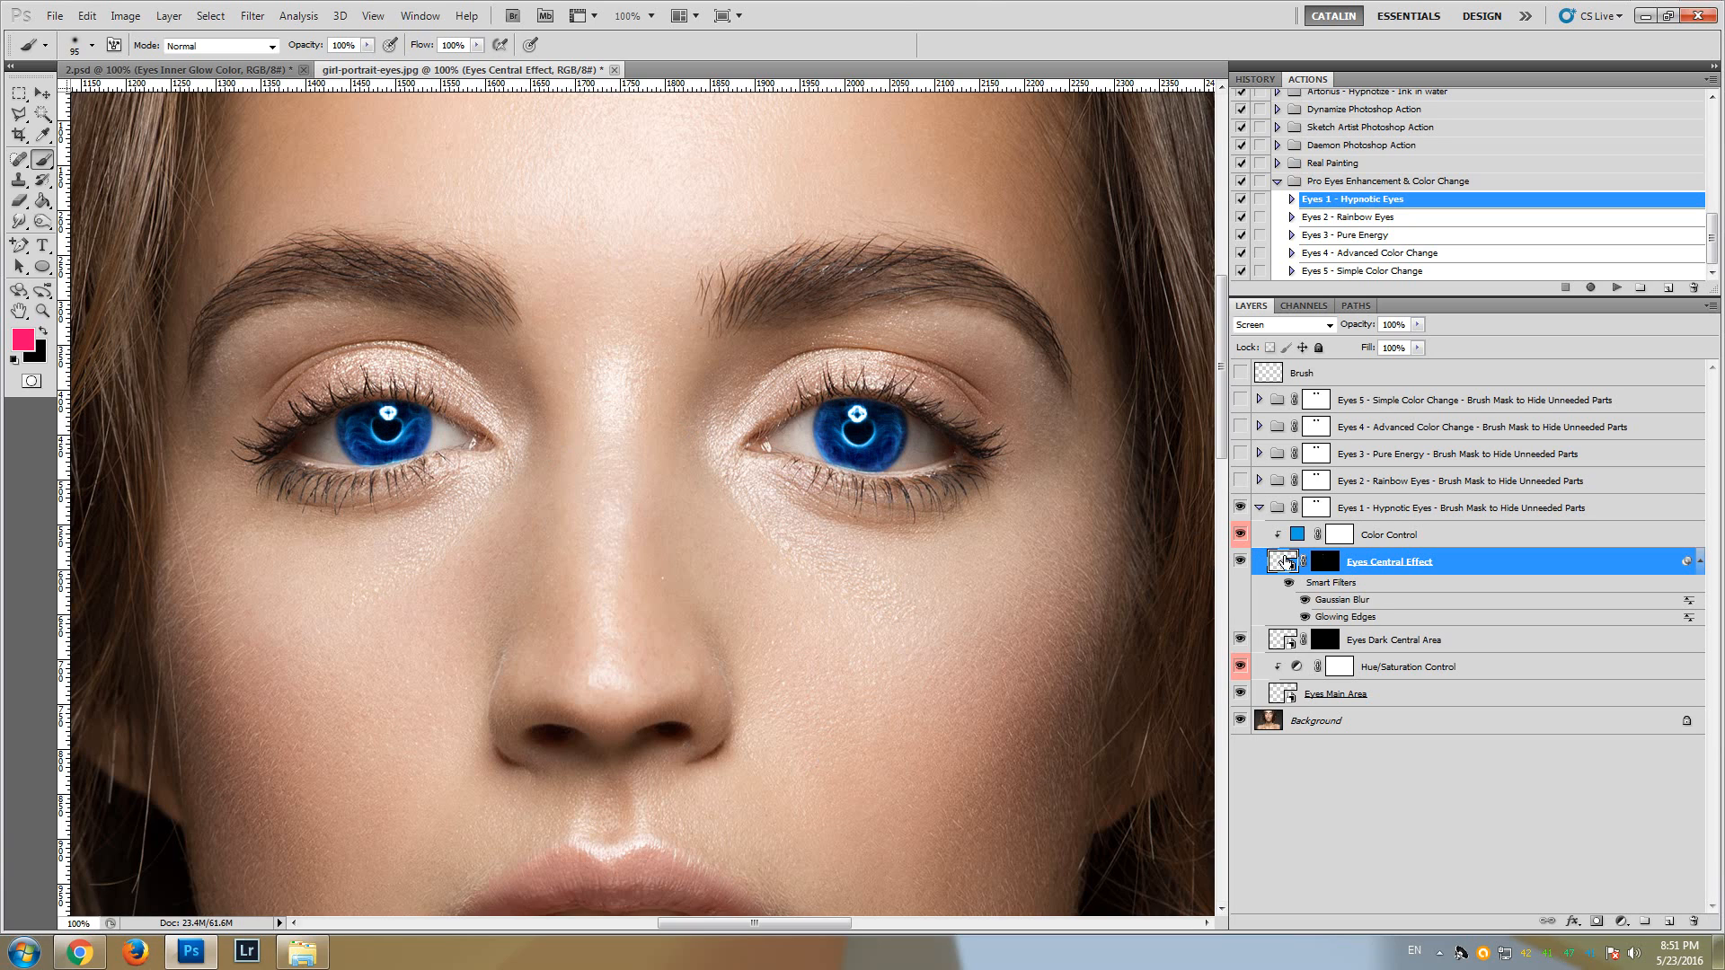
- Set the hue of the Hue/Saturation Control adjustment layer to 140 for green irises
click(1430, 674)
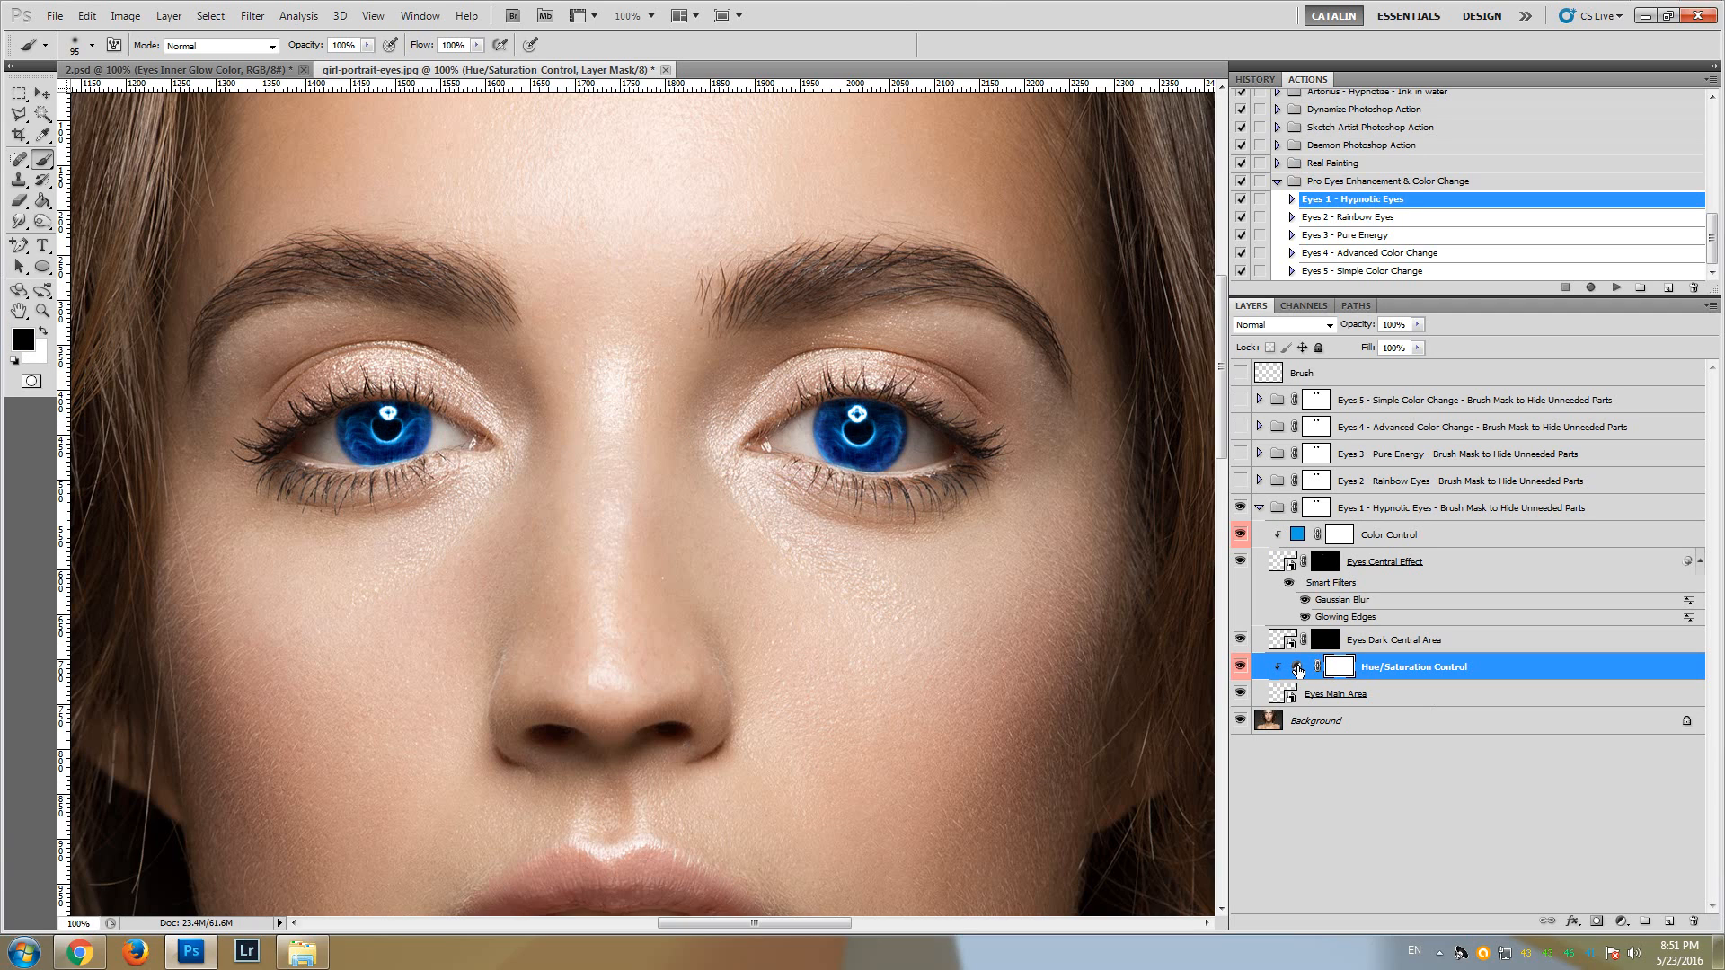
double_click(1297, 670)
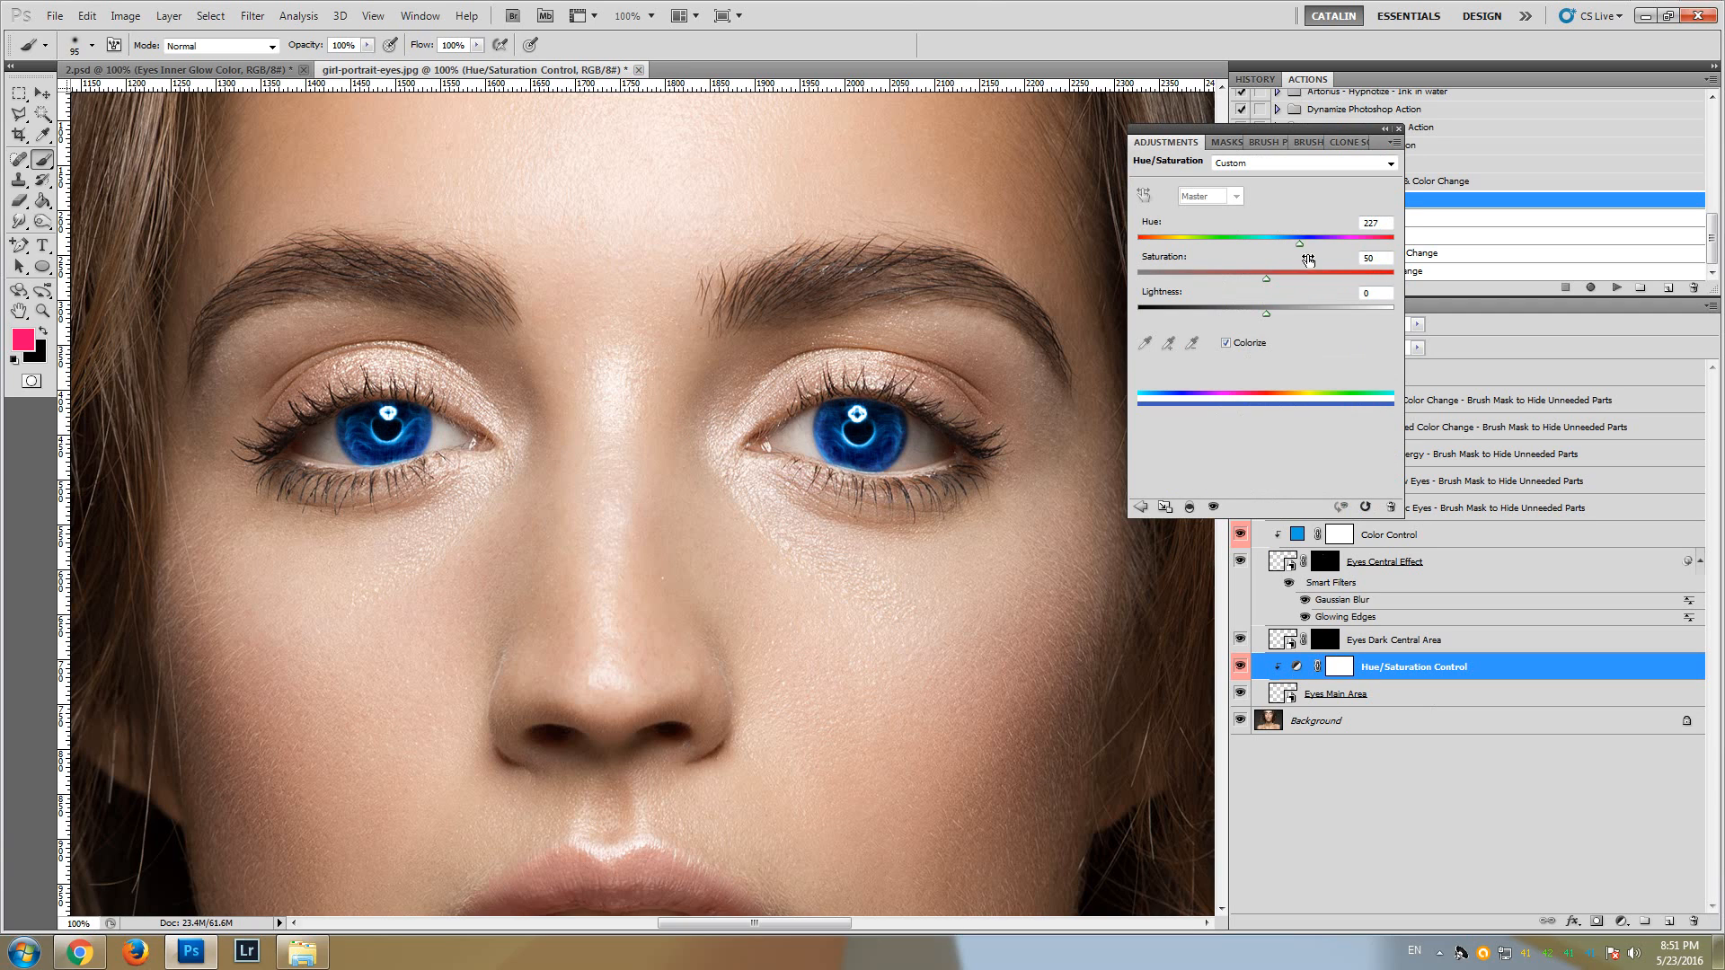
drag(1301, 244, 1238, 256)
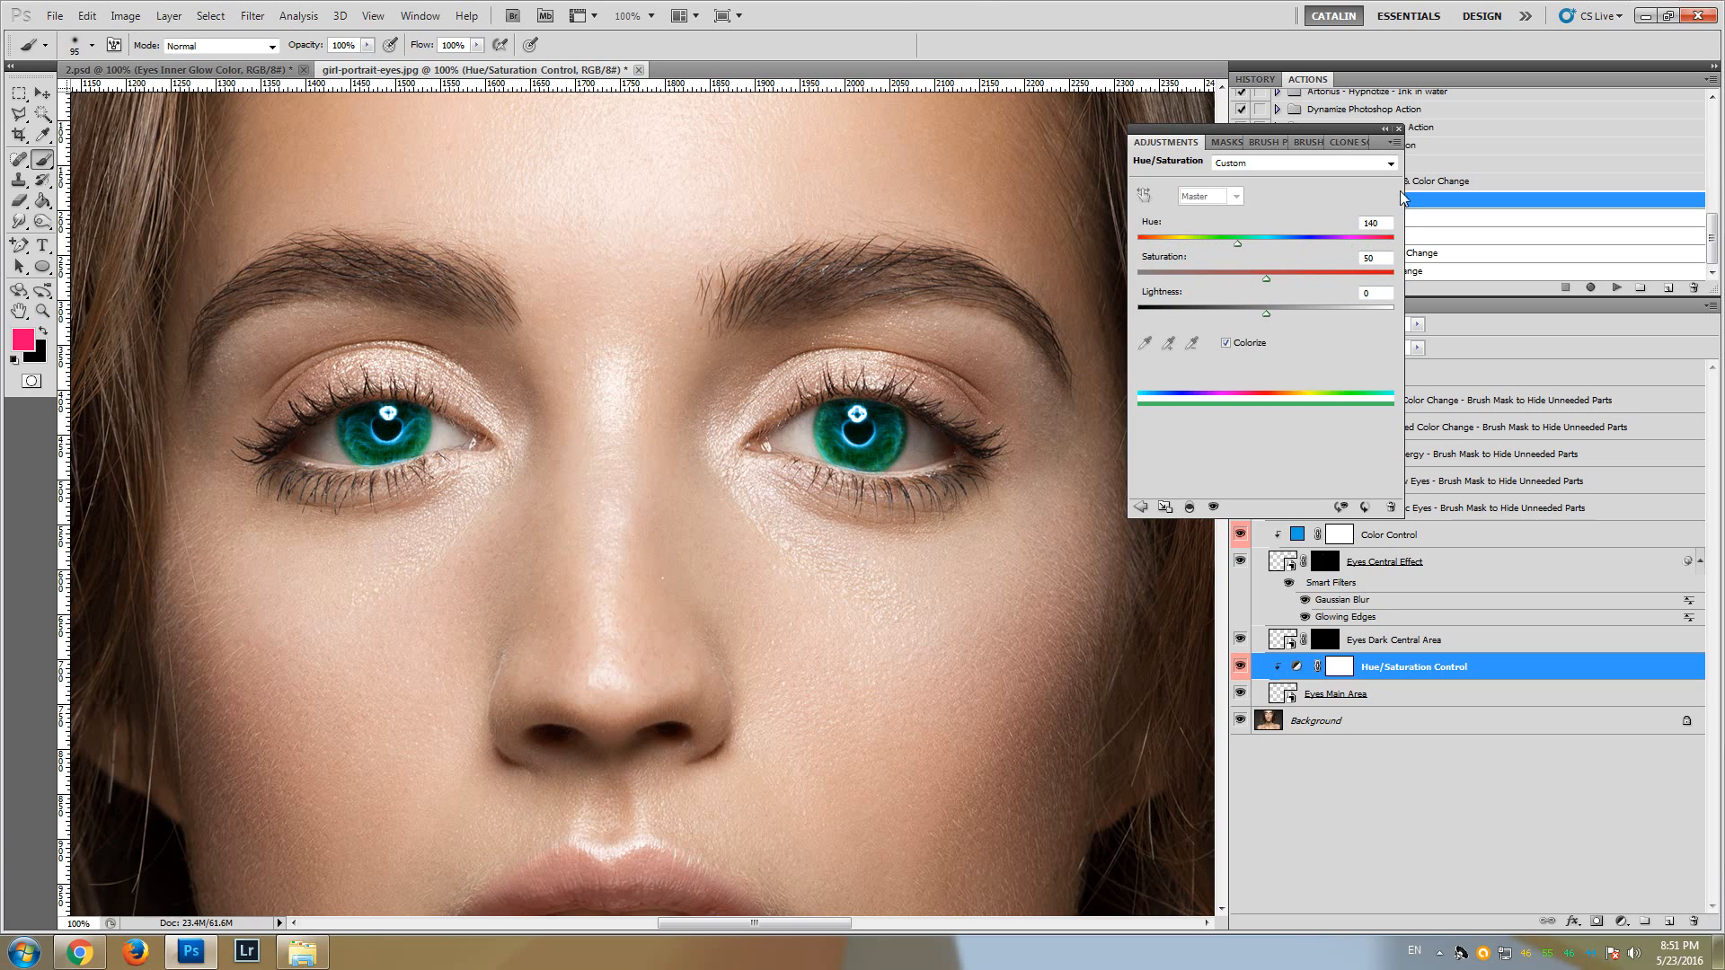
click(1399, 128)
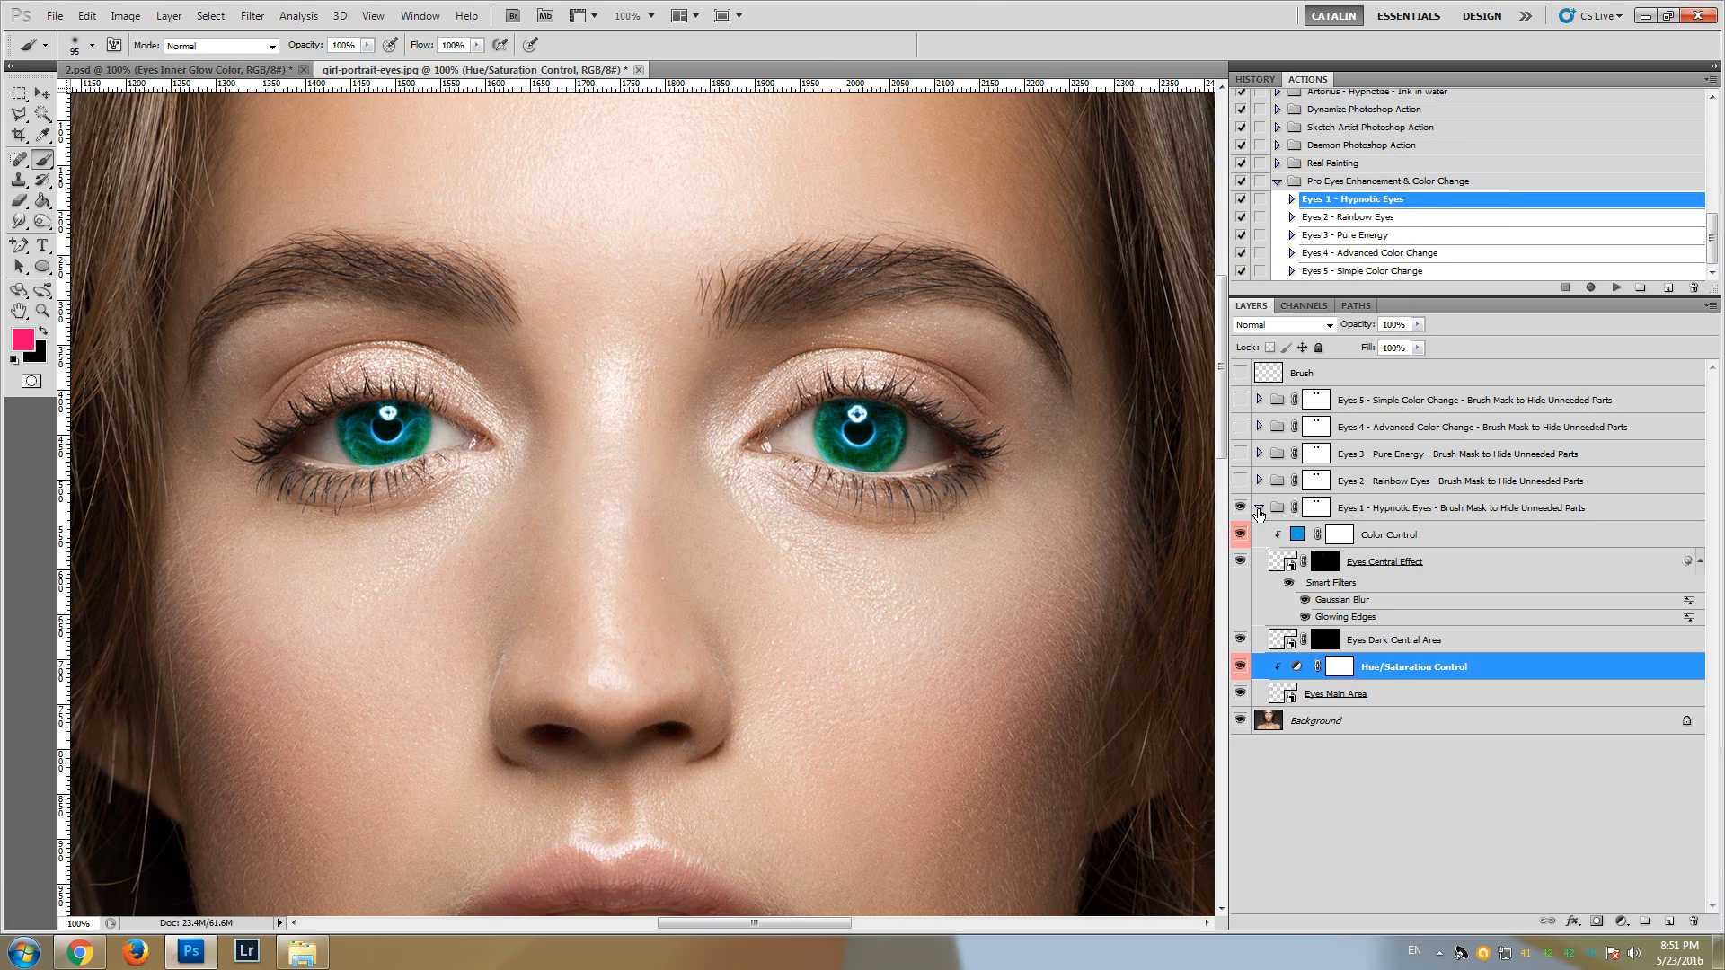
- Collapse and hide the Eyes 1 - Hypnotic Eyes group, and briefly preview the Eyes 2 - Rainbow Eyes group
click(1259, 509)
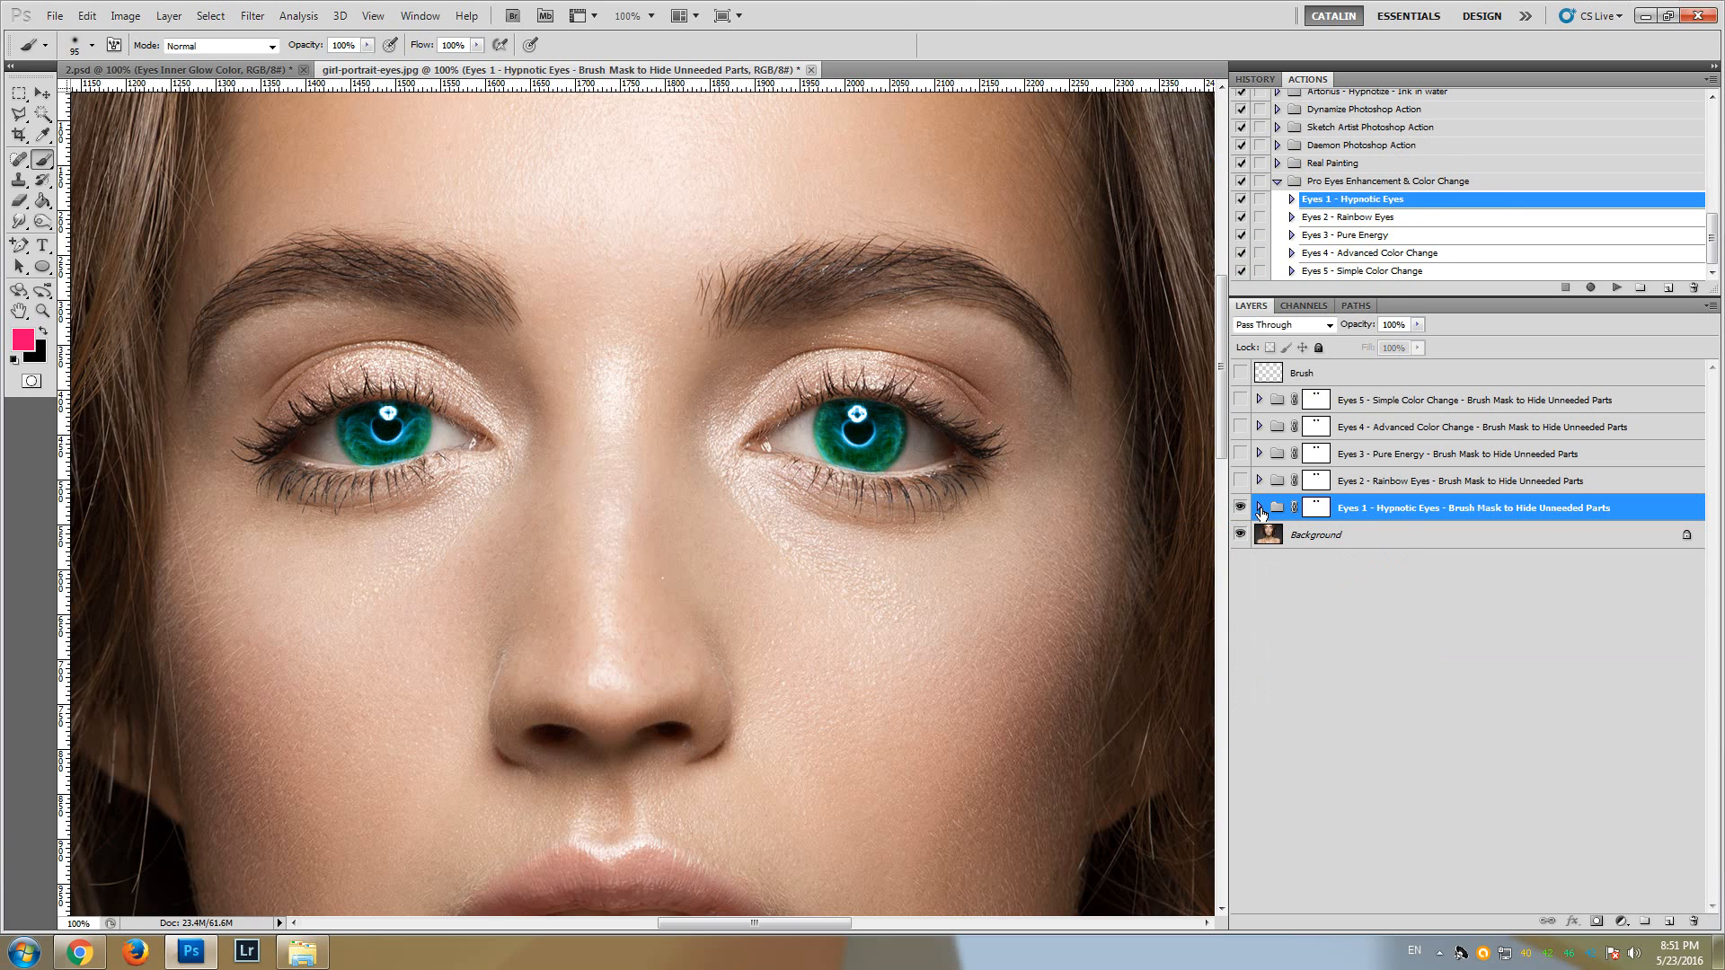
click(1240, 509)
click(1240, 480)
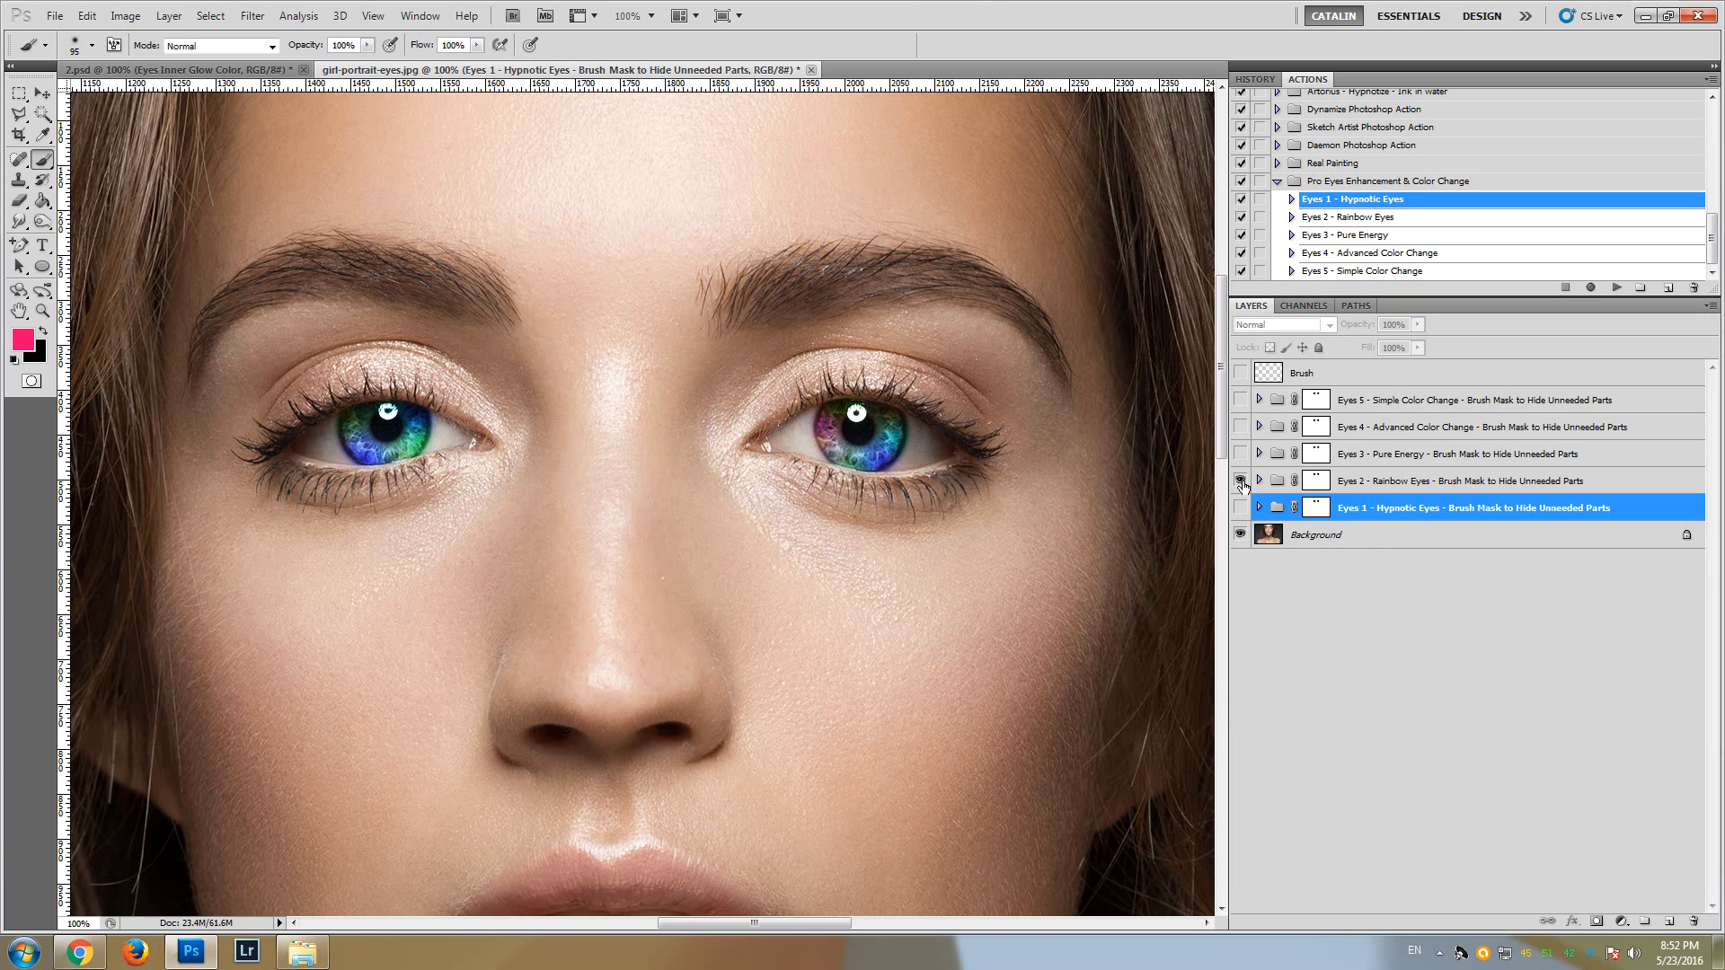
click(1240, 482)
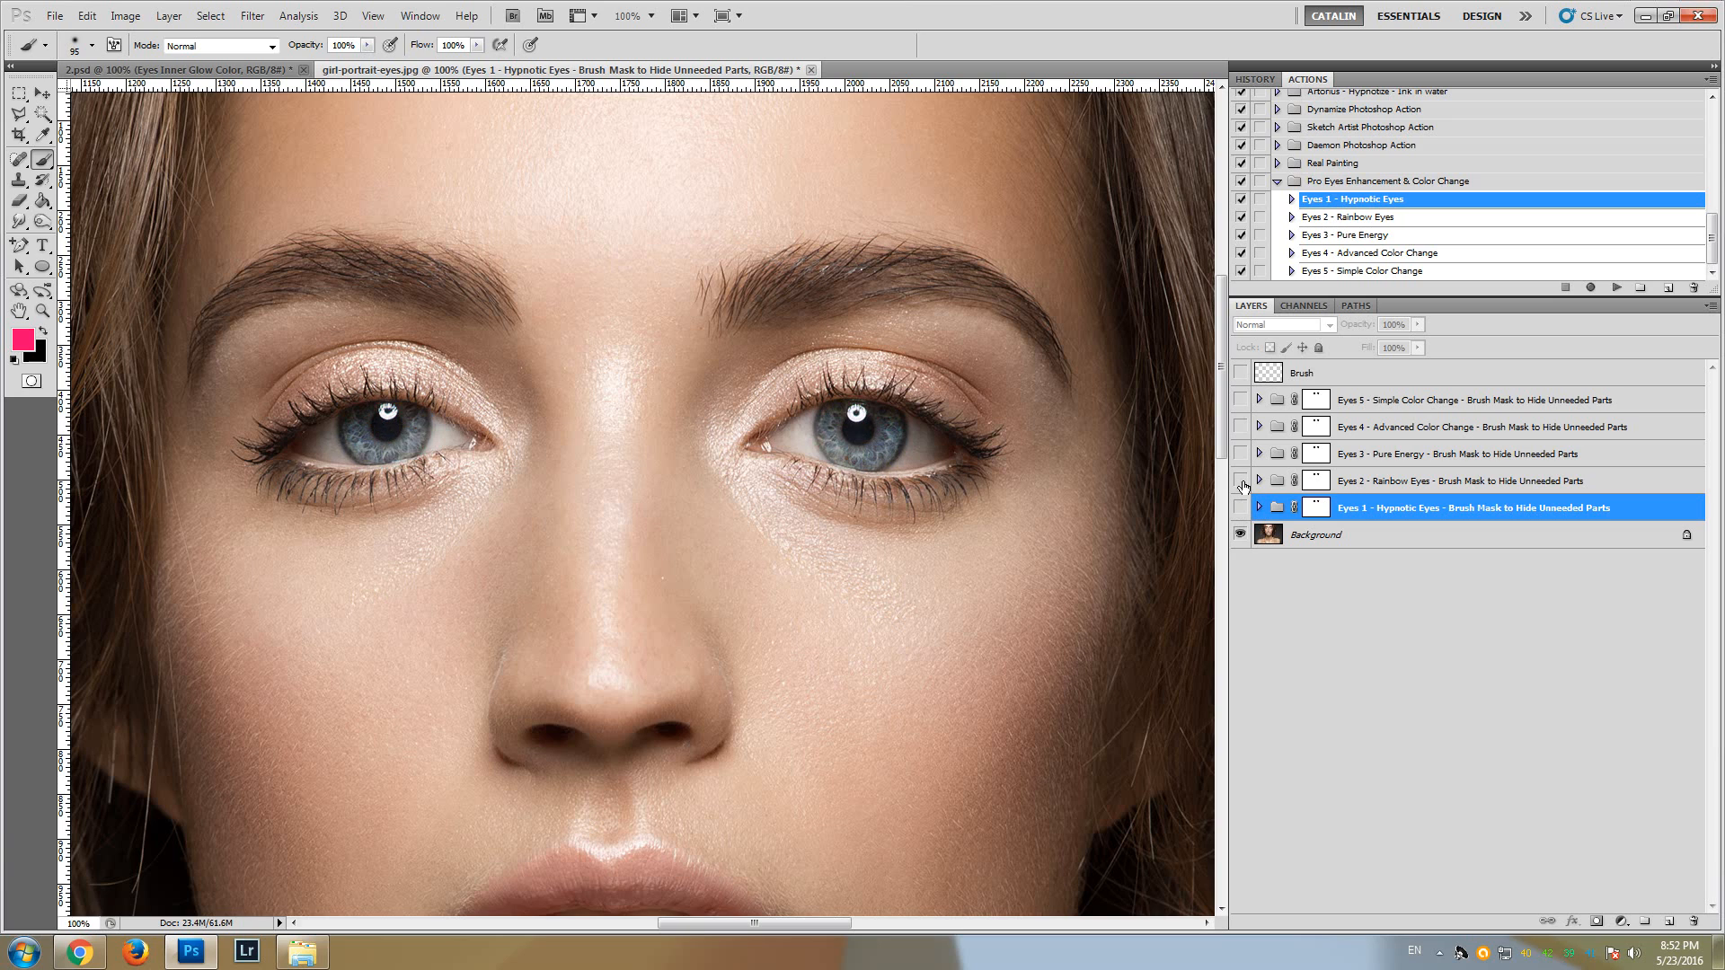
- Show the Eyes 3 - Pure Energy group and expand it to reveal its layers
click(1240, 454)
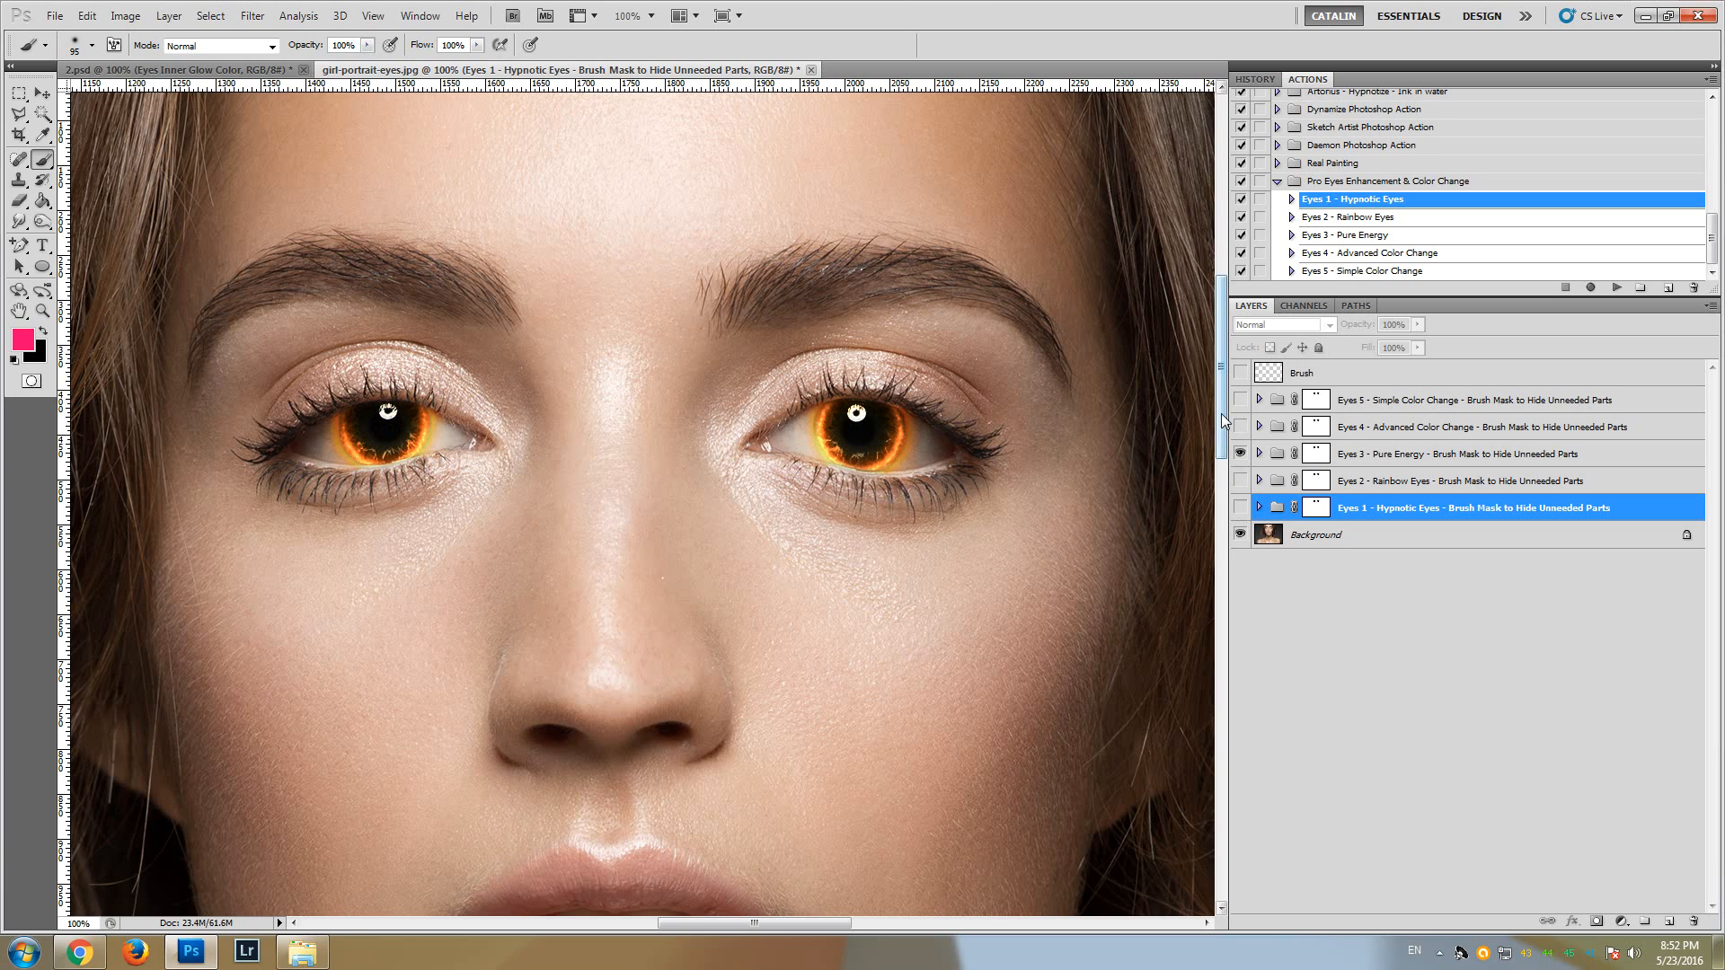
mouse_move(1221, 413)
mouse_down()
mouse_move(1221, 428)
mouse_move(1221, 389)
mouse_up()
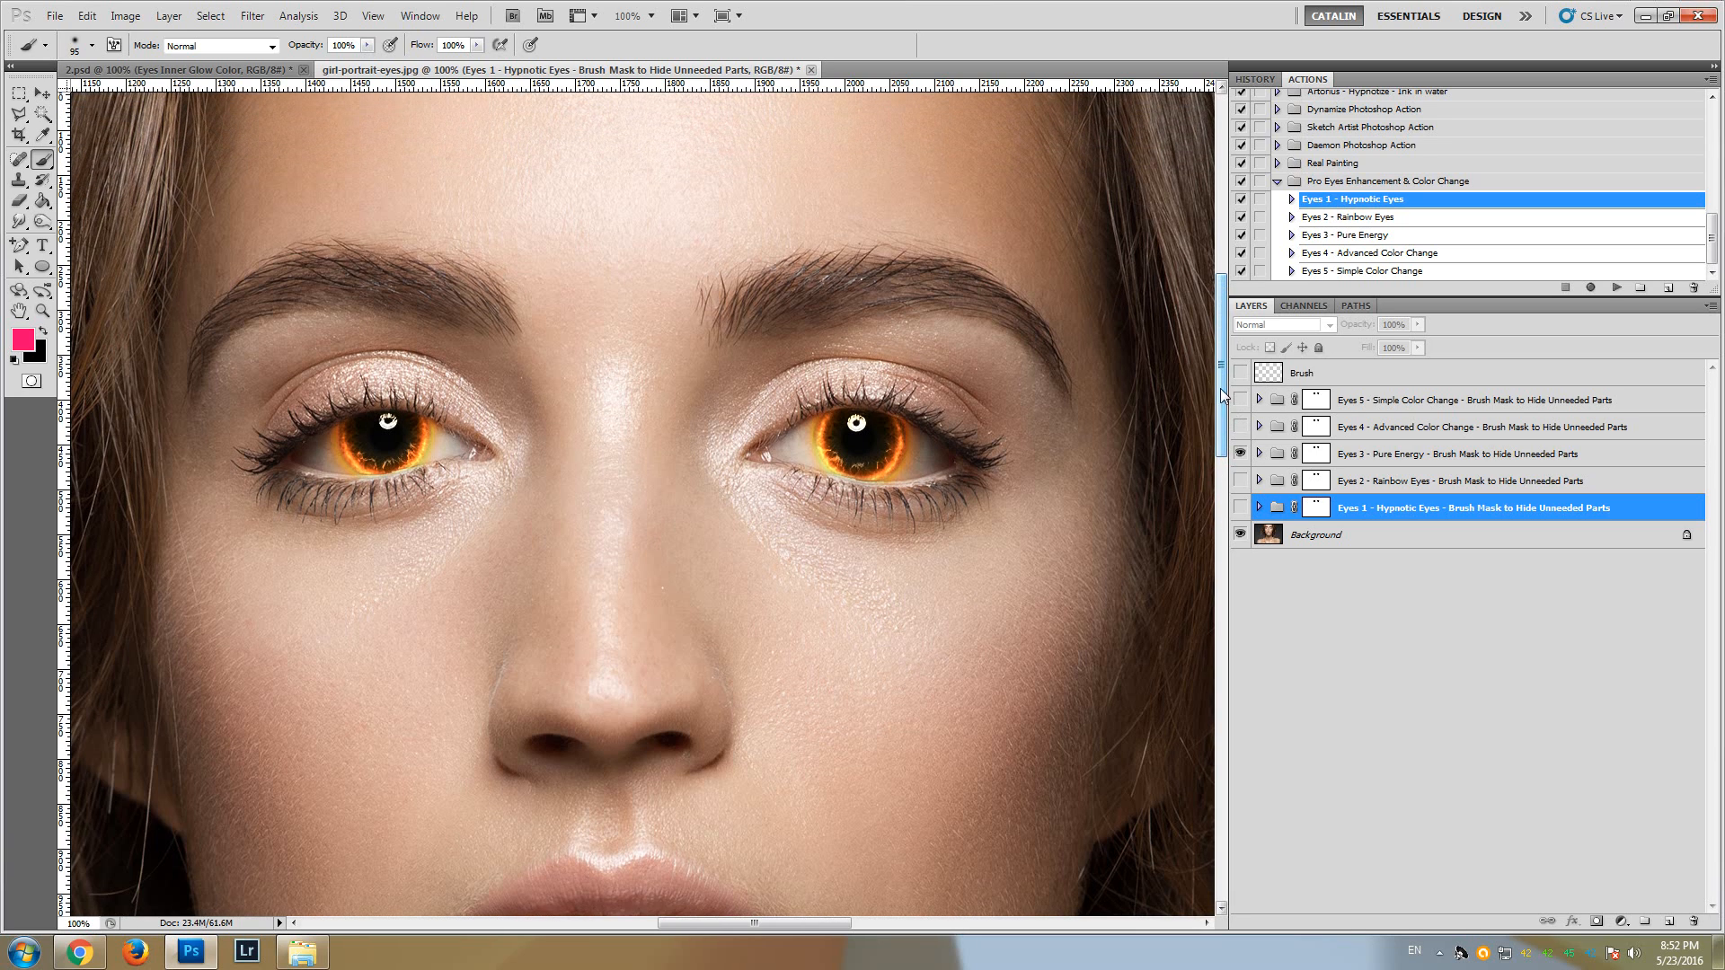
click(1240, 454)
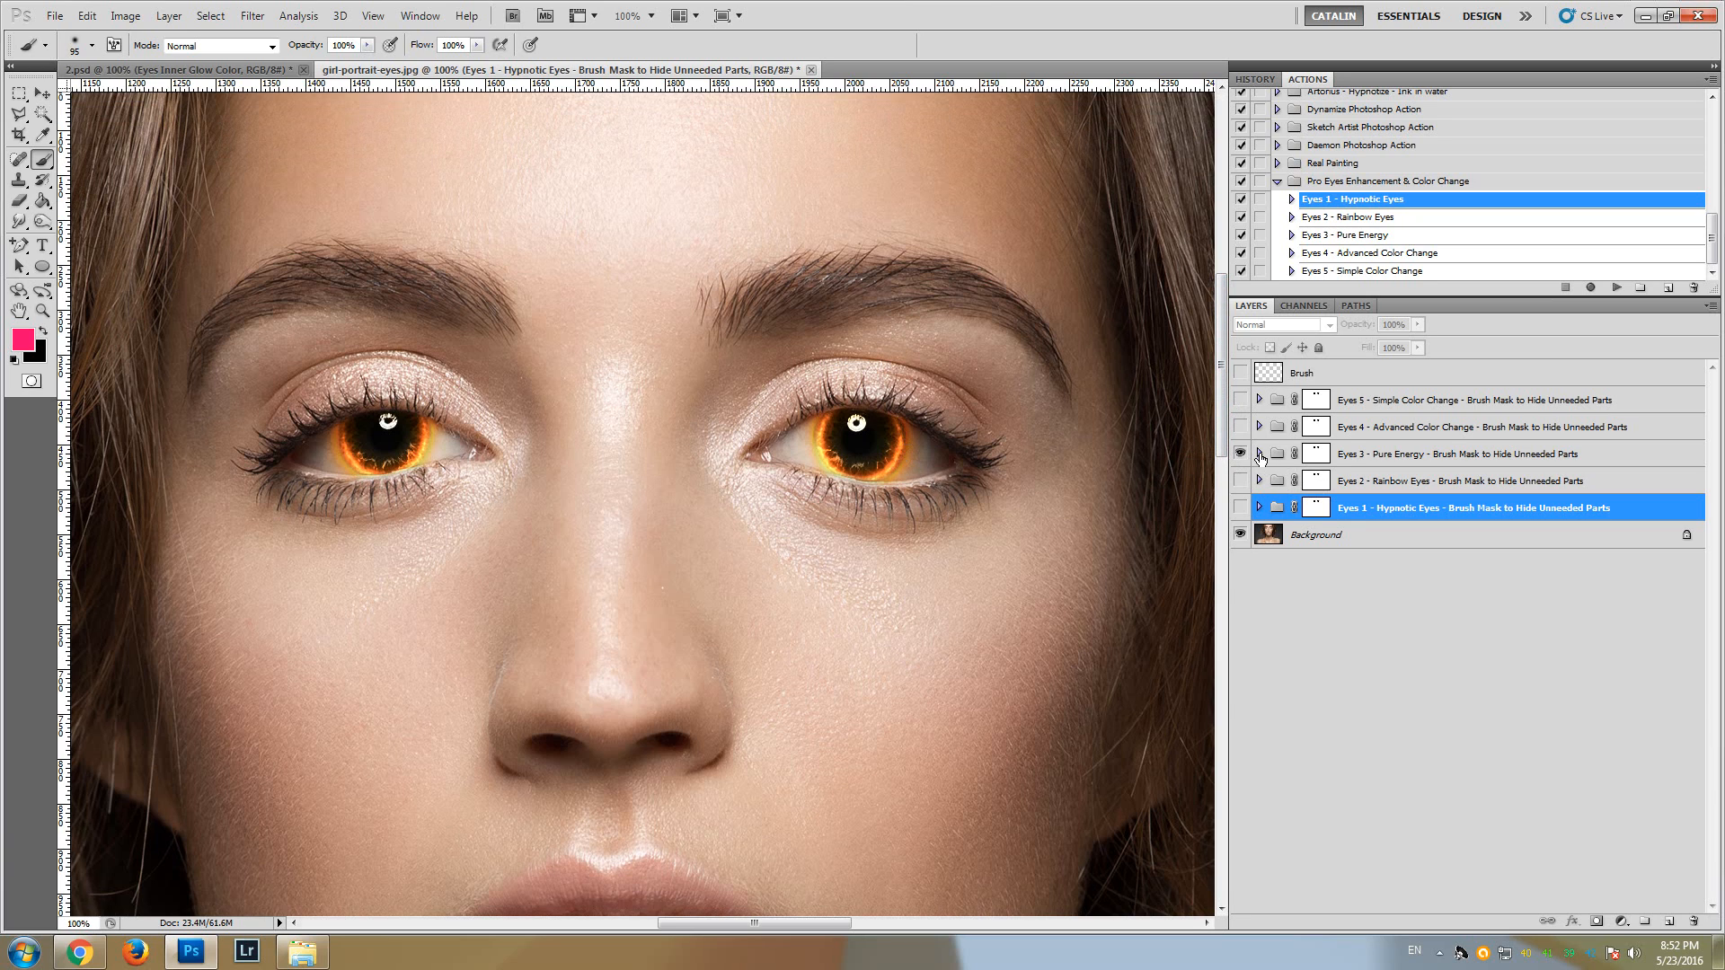
click(1260, 455)
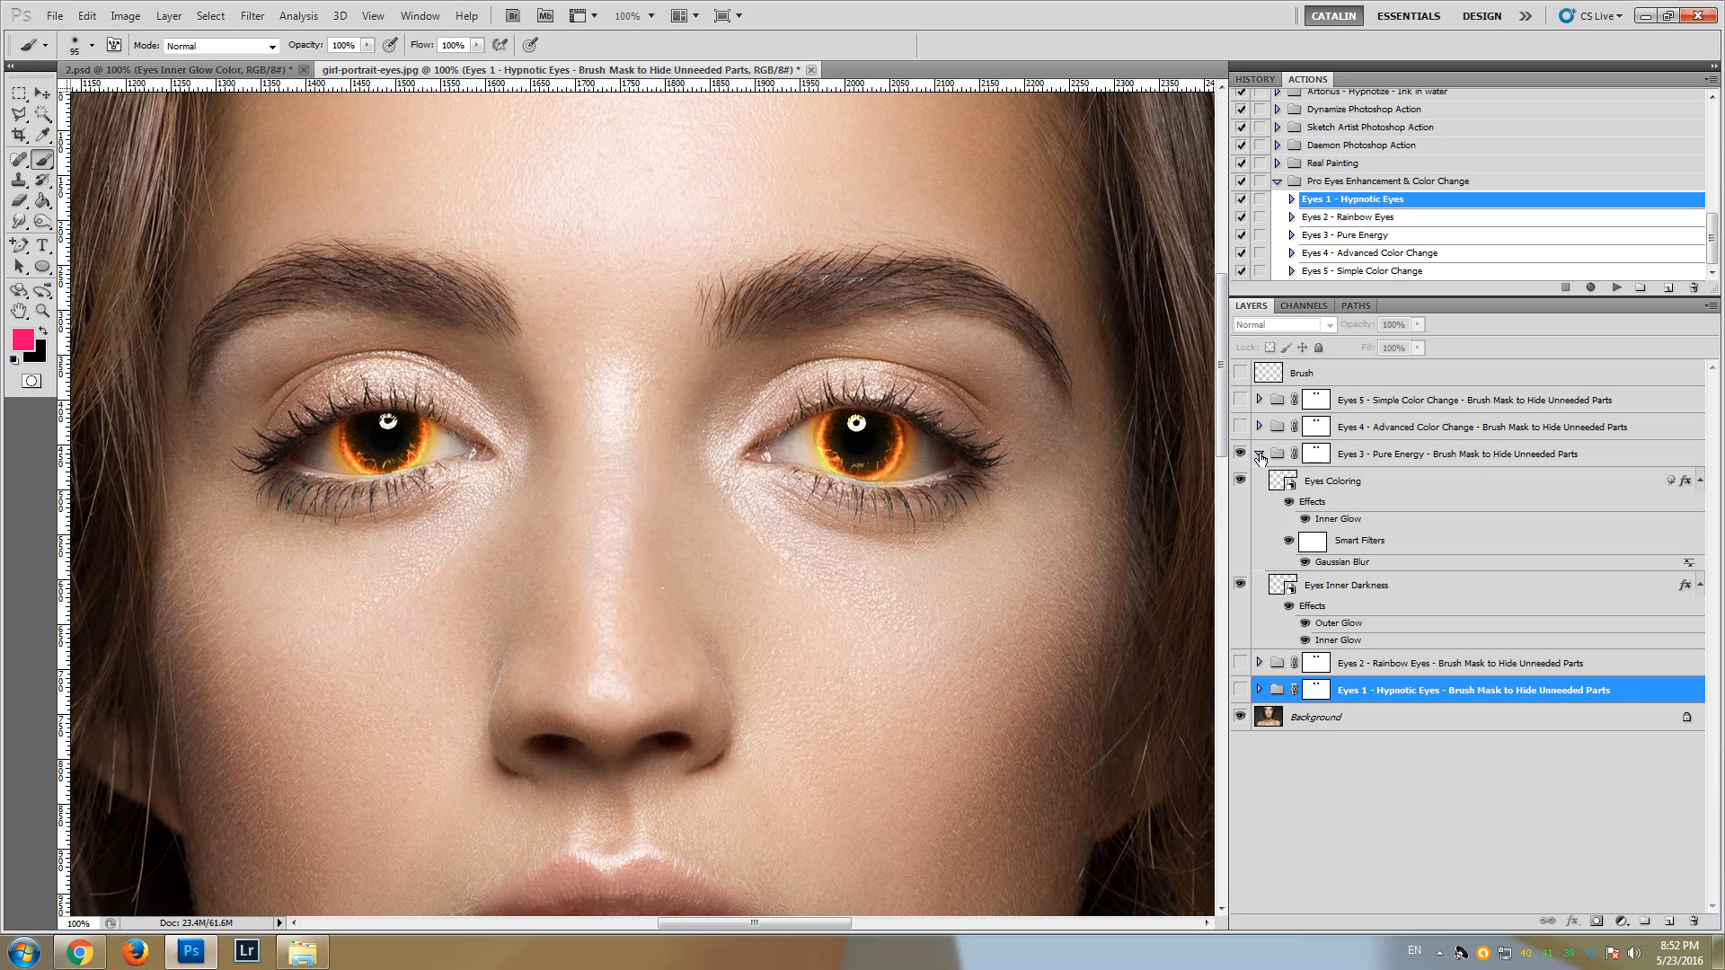
- Set the Inner Glow color of the Eyes Inner Darkness layer to dark golden brown, 6a4a0c
double_click(1338, 640)
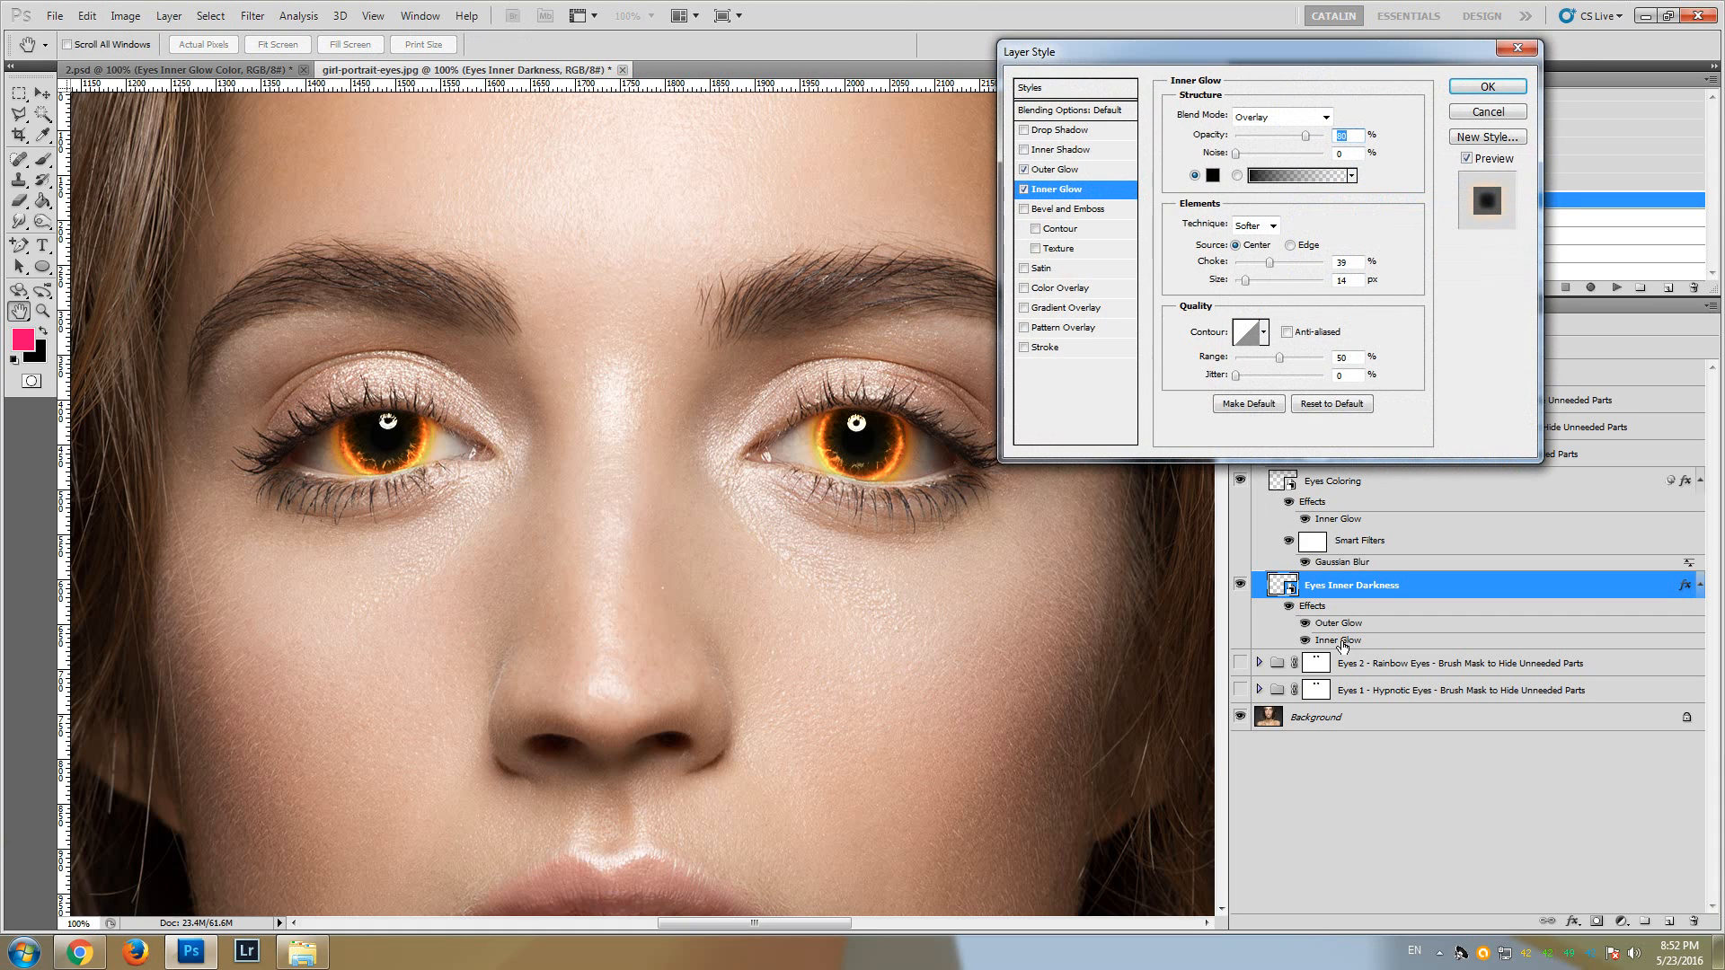
click(1212, 176)
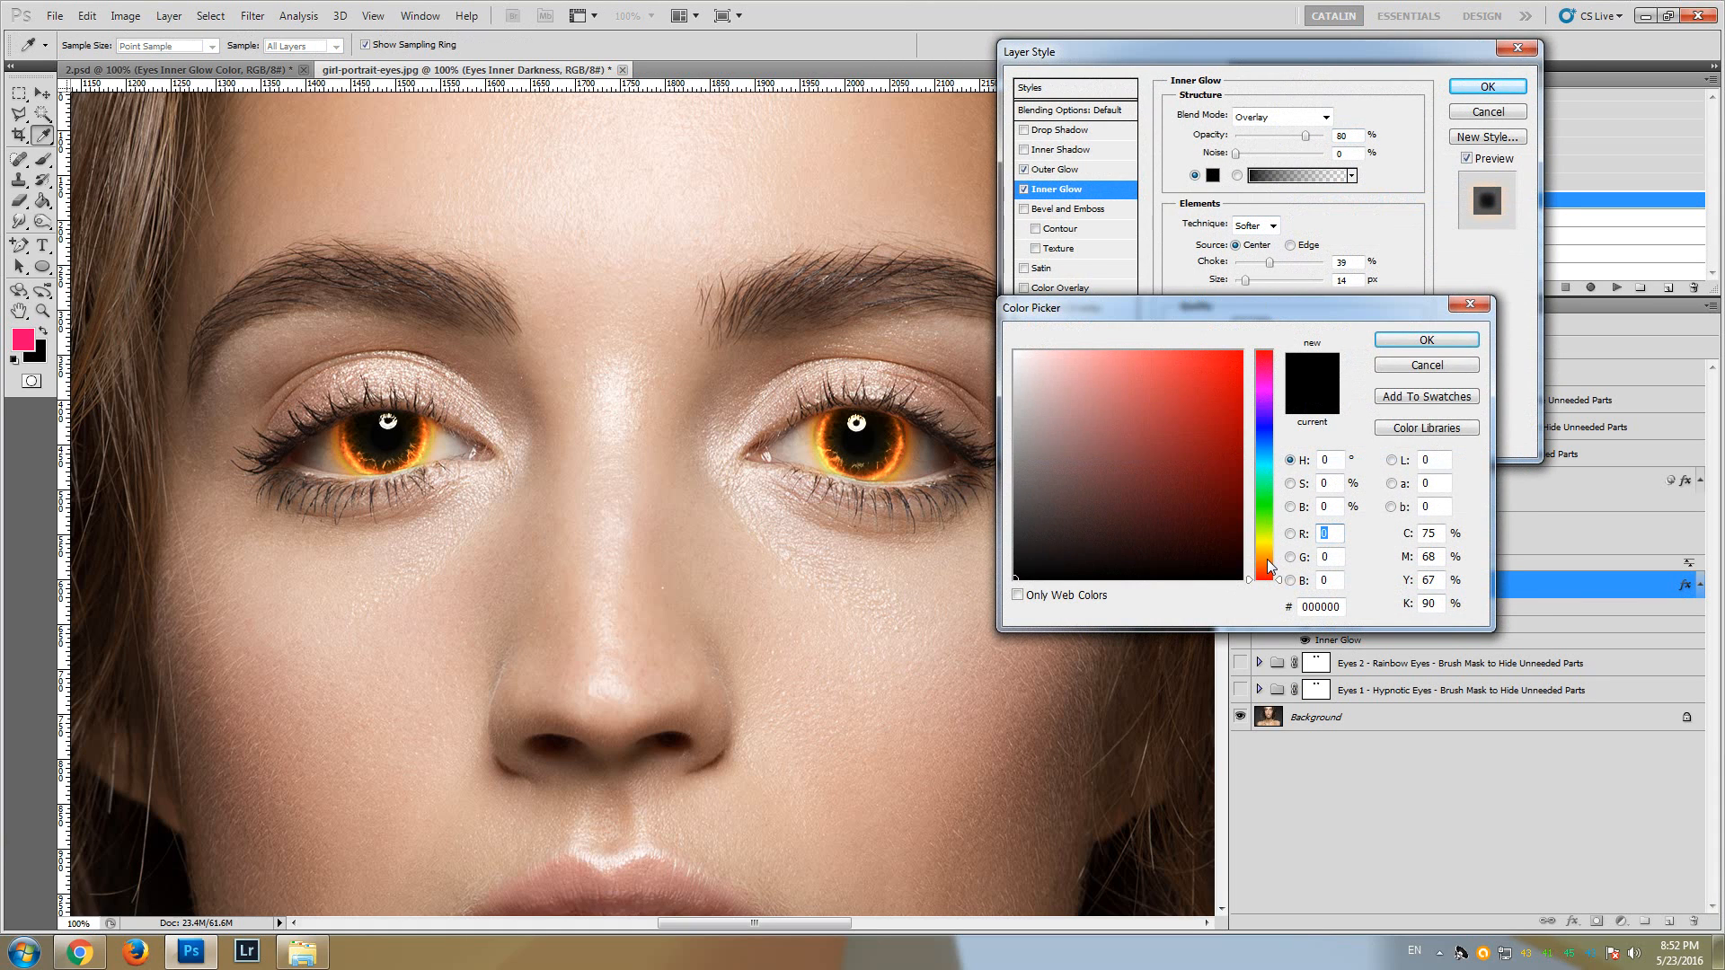
click(1205, 518)
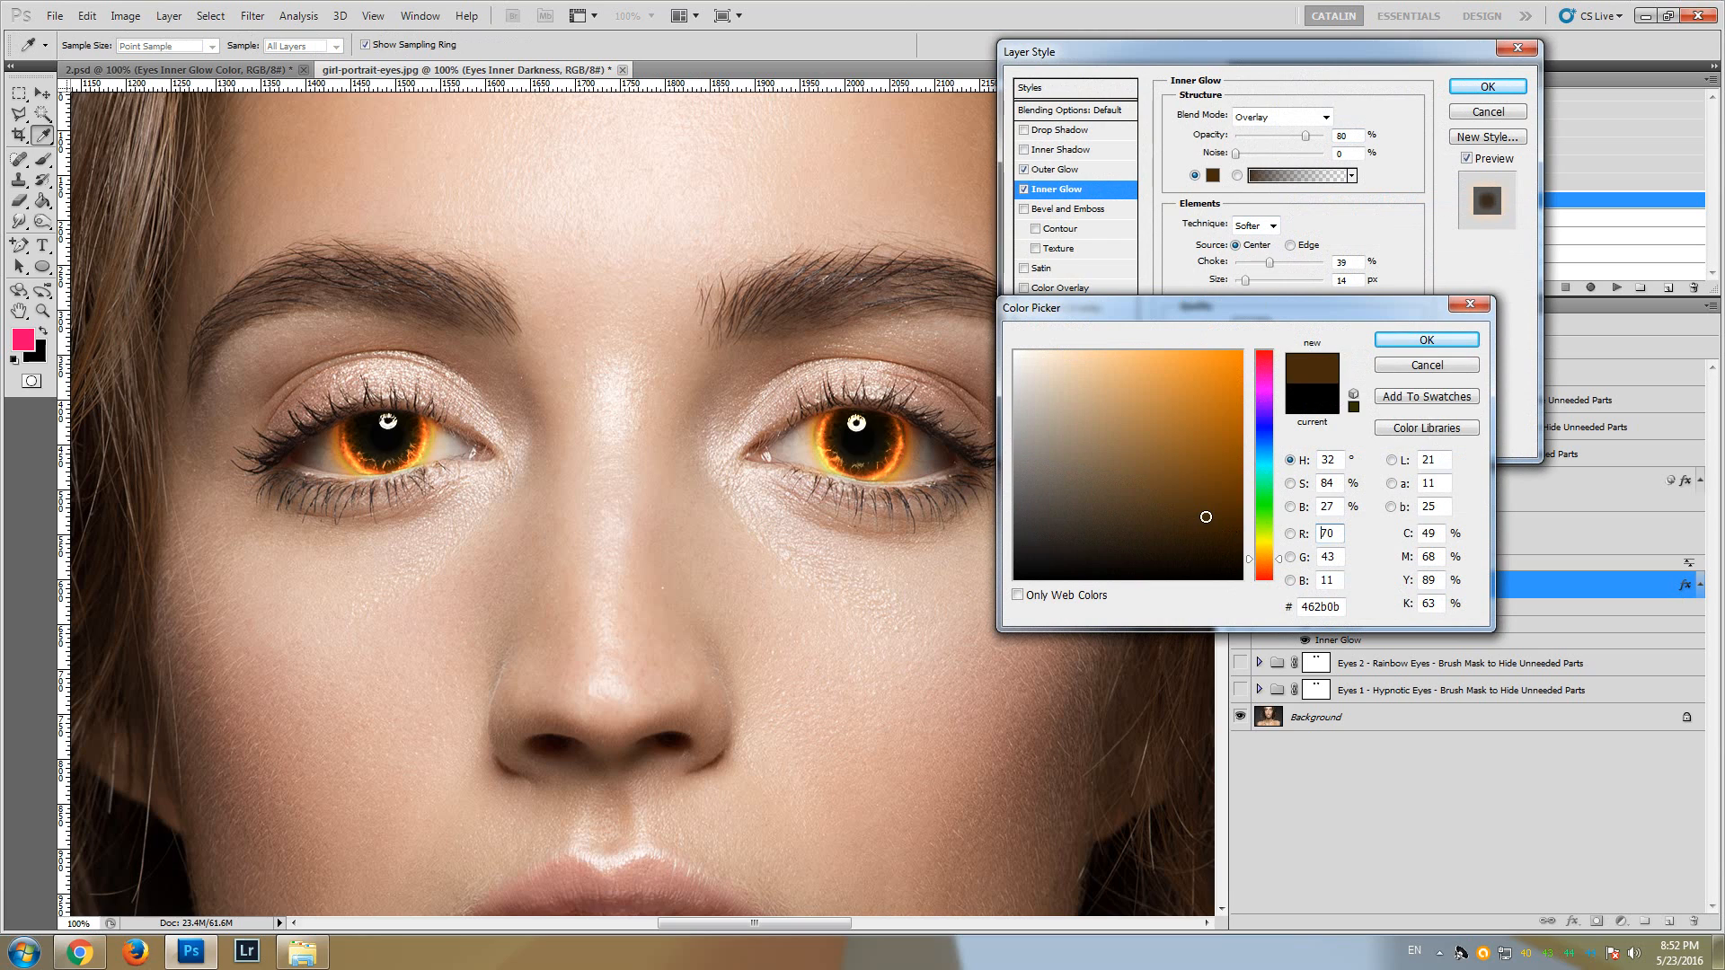
click(1222, 508)
click(1217, 484)
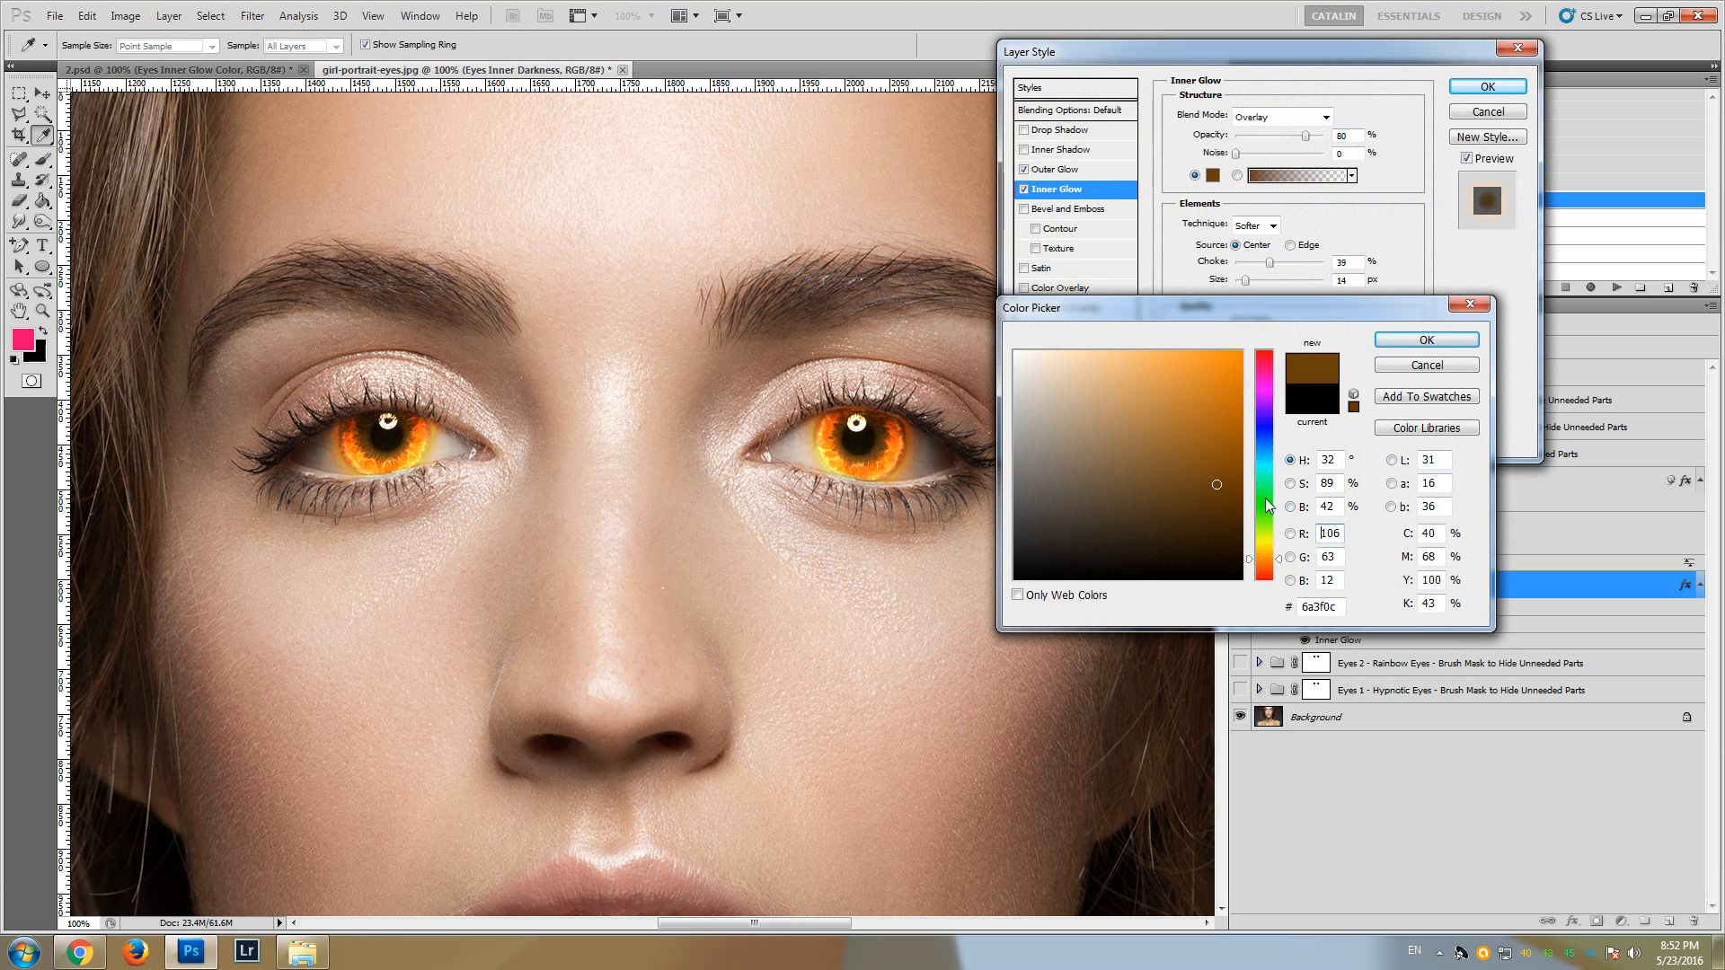
click(1268, 558)
click(1268, 570)
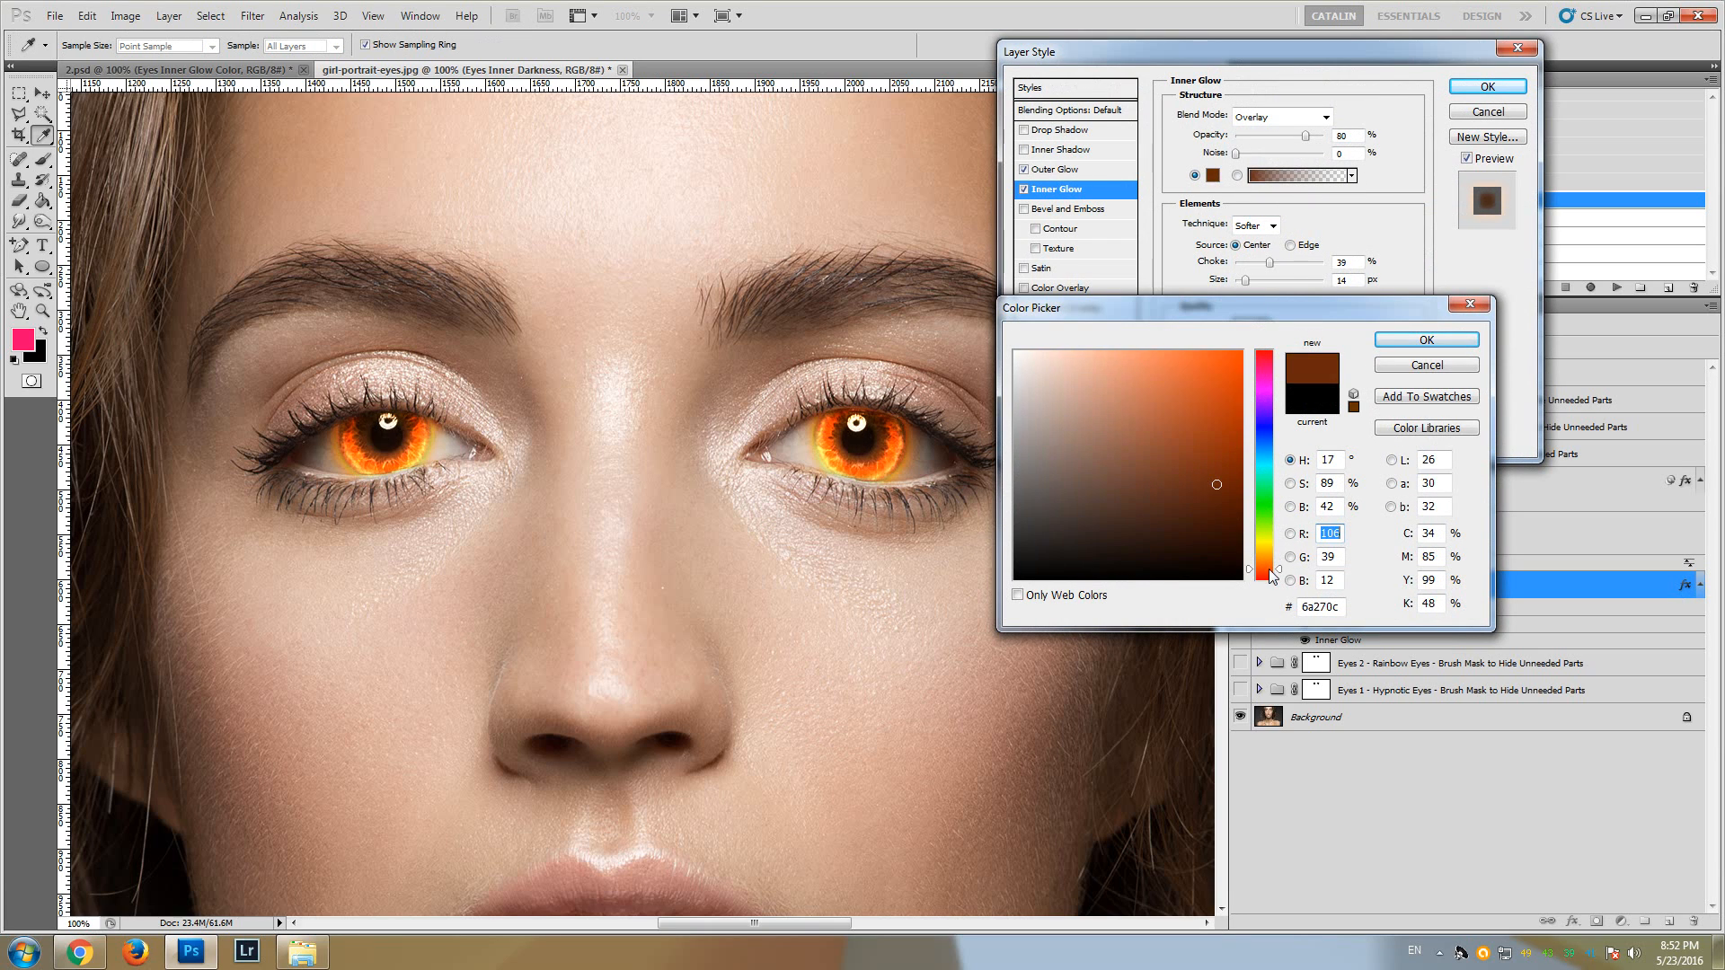
click(1267, 562)
click(1266, 555)
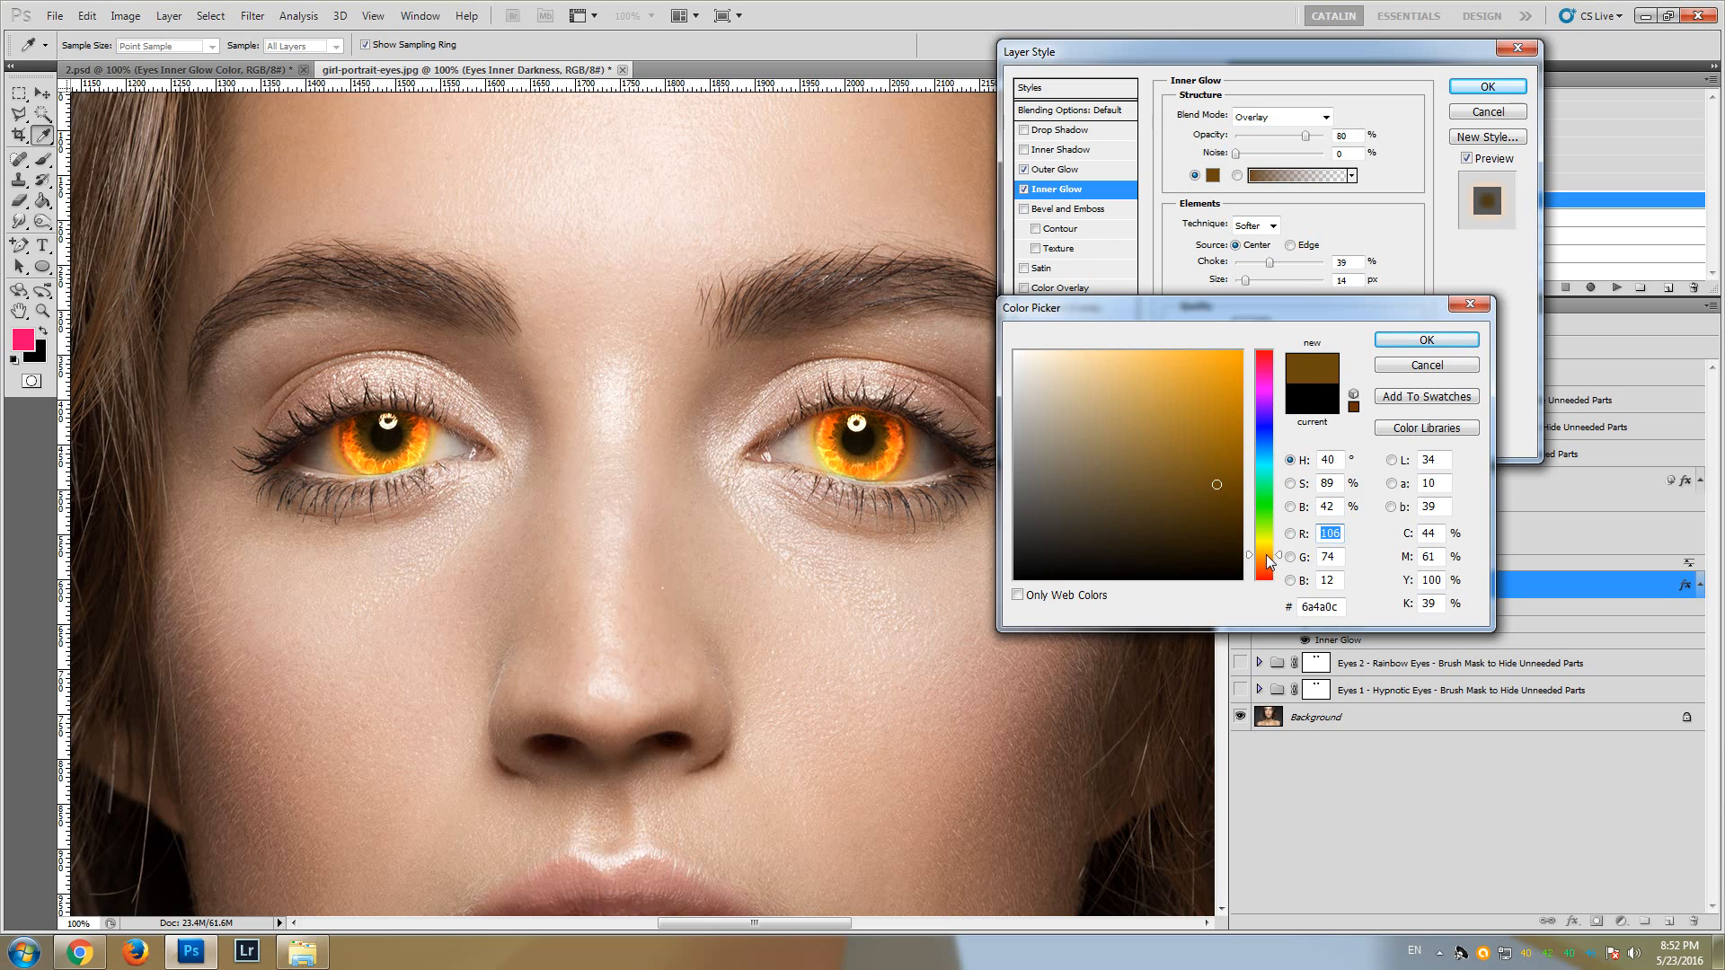
click(1426, 341)
click(1488, 86)
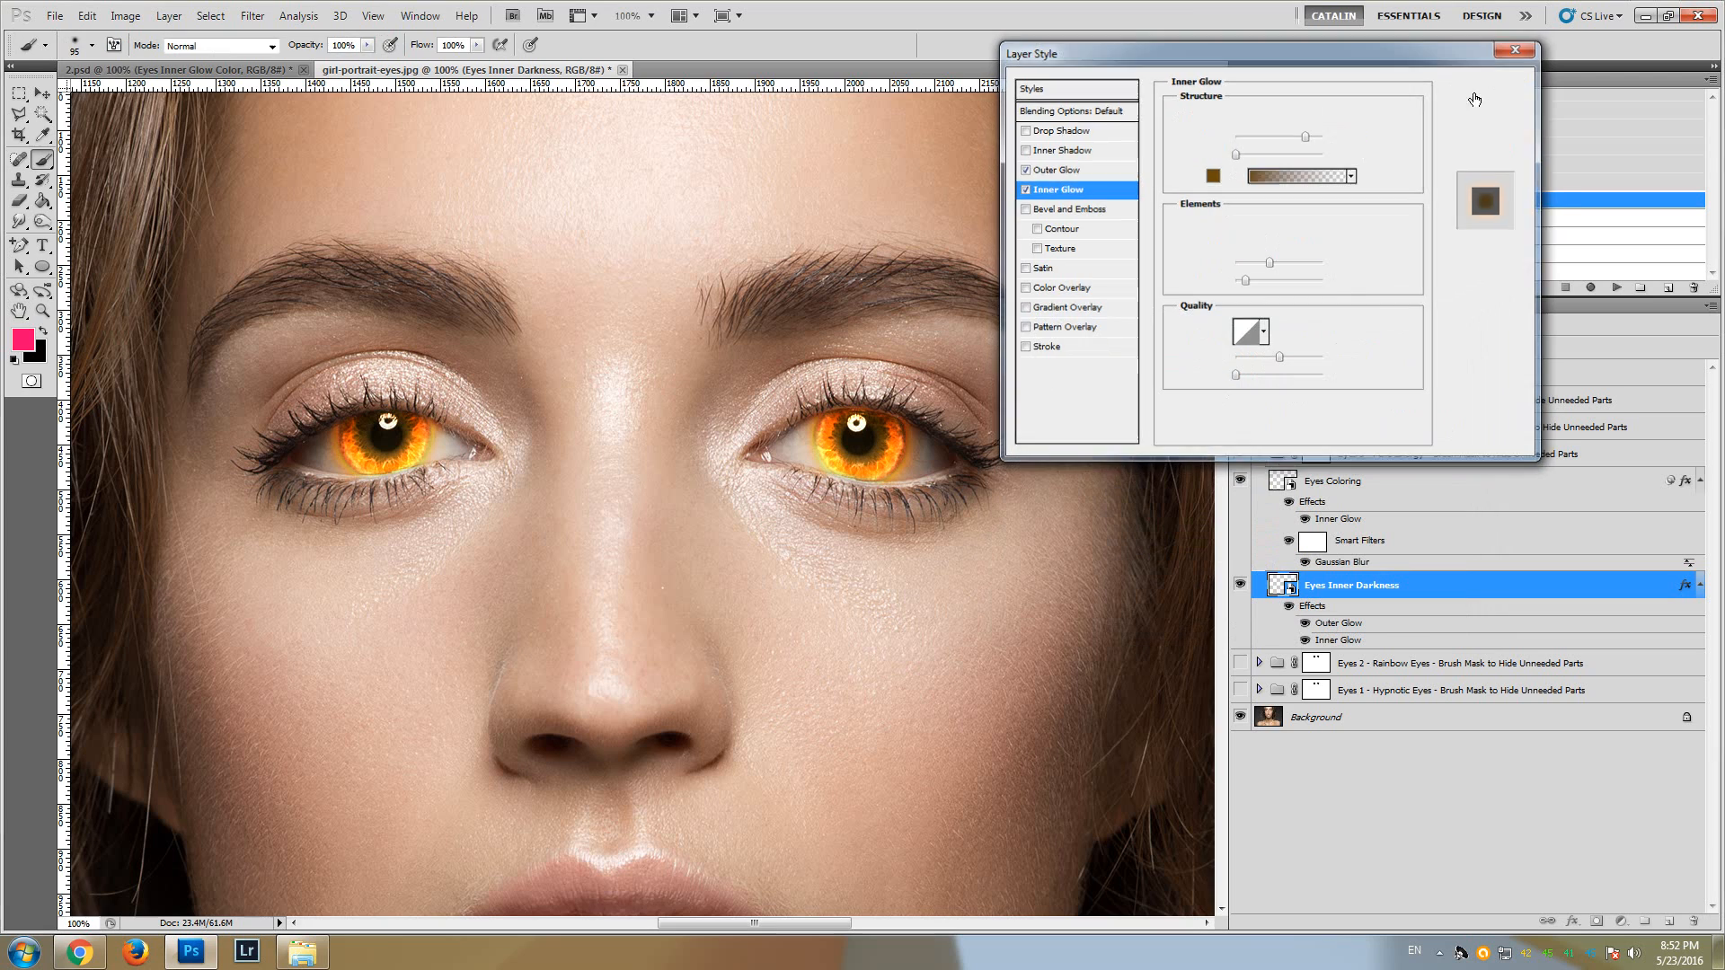
- Collapse the Eyes 3 - Pure Energy group and hide it
click(1259, 454)
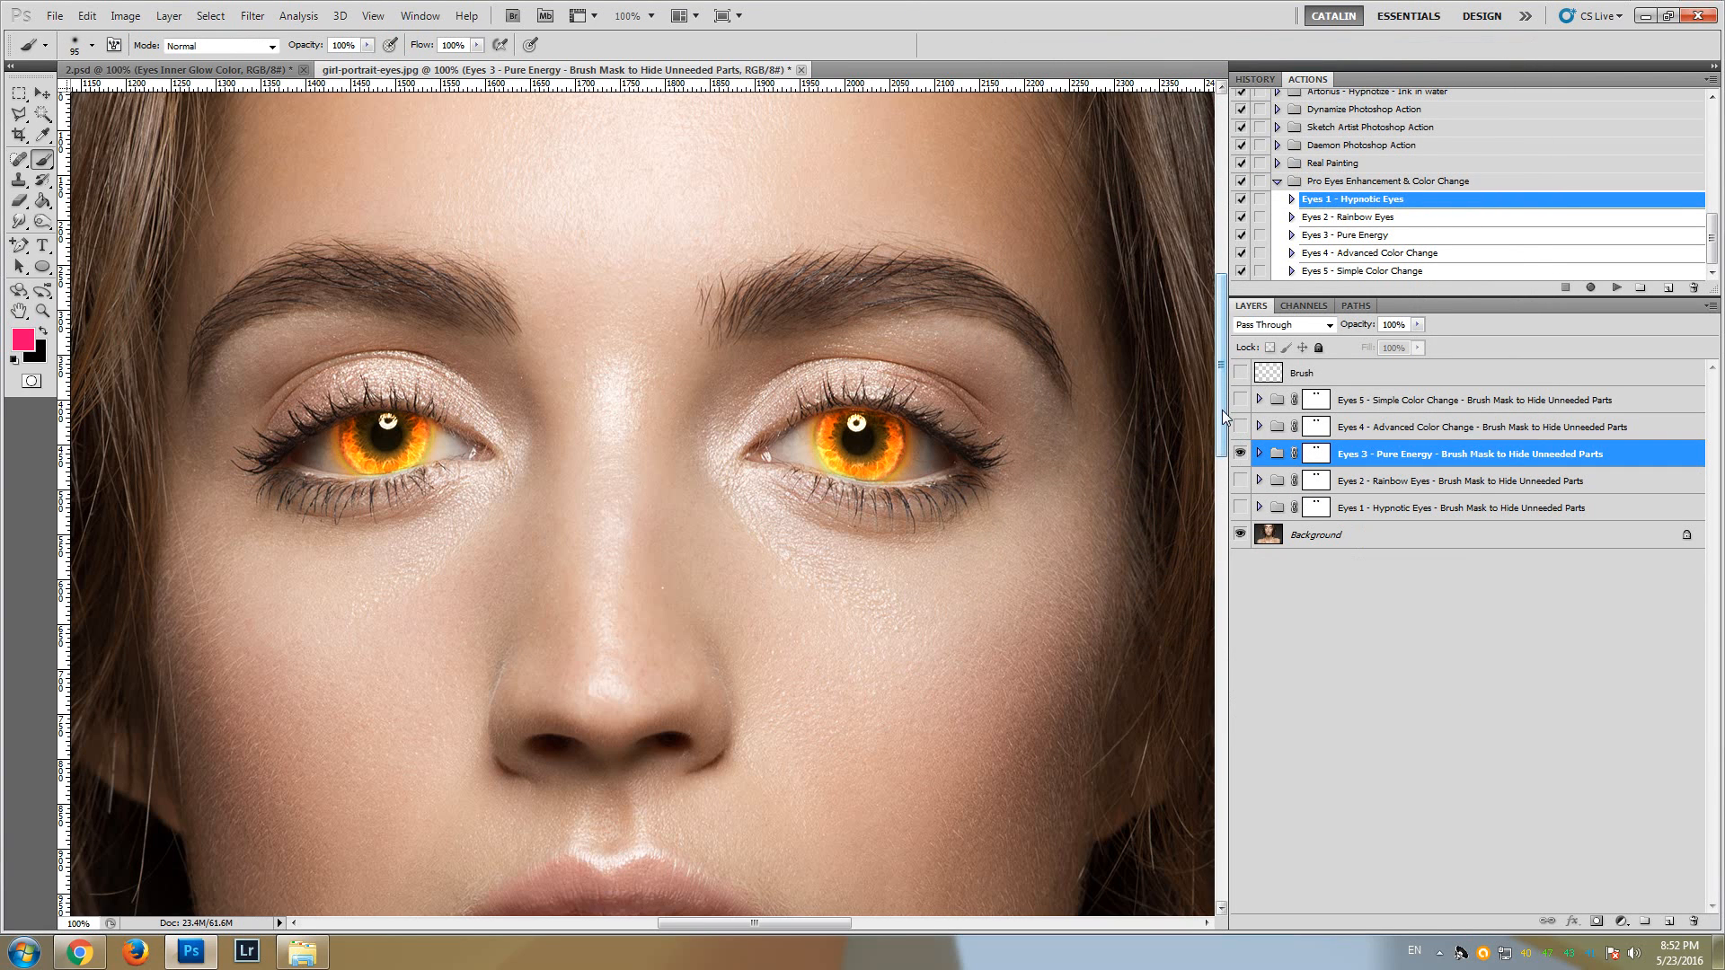
drag(1222, 410, 1218, 378)
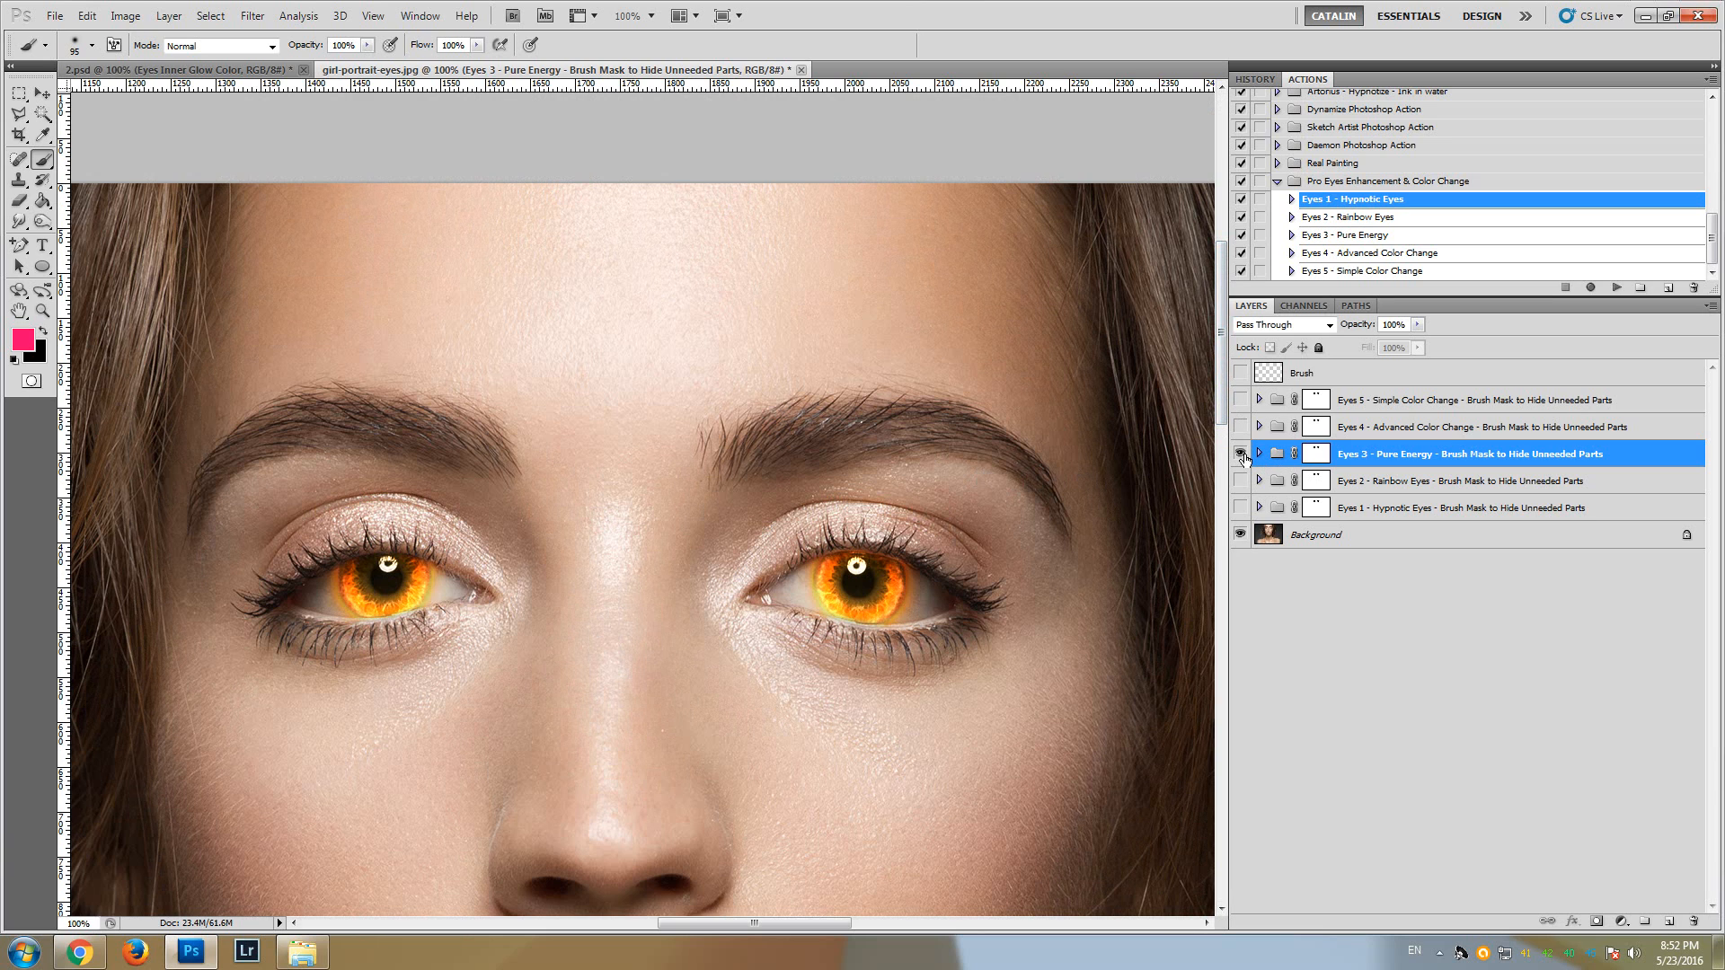
drag(1223, 340, 1222, 367)
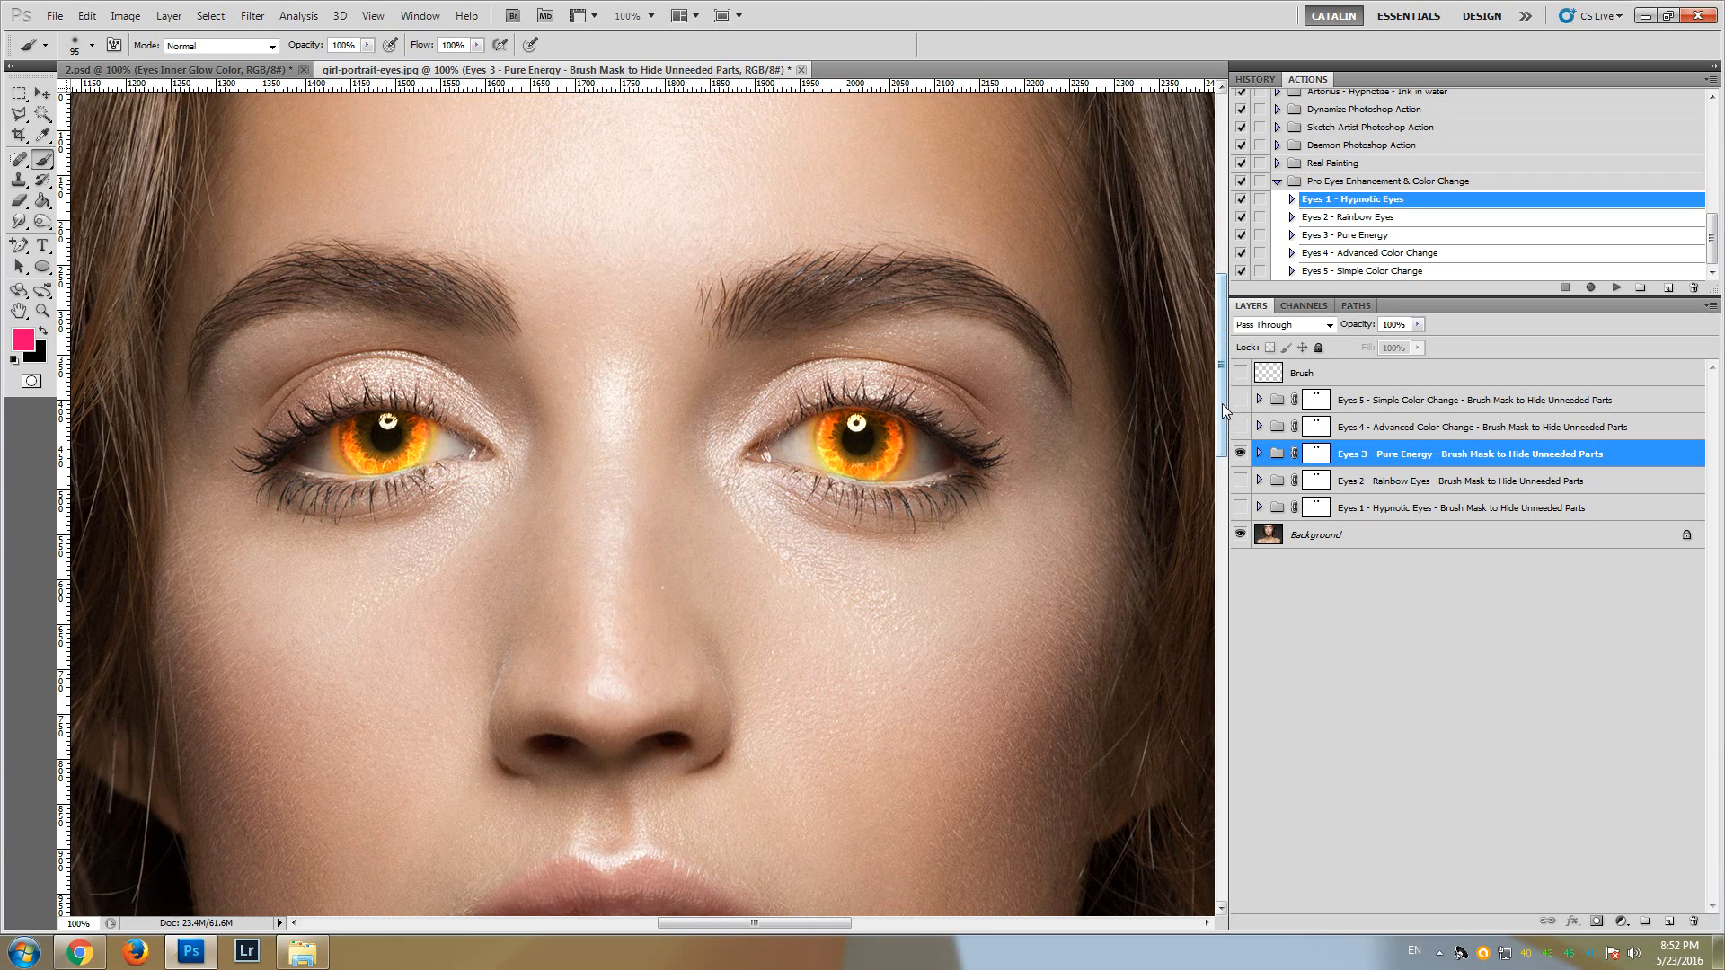
drag(1222, 403, 1222, 391)
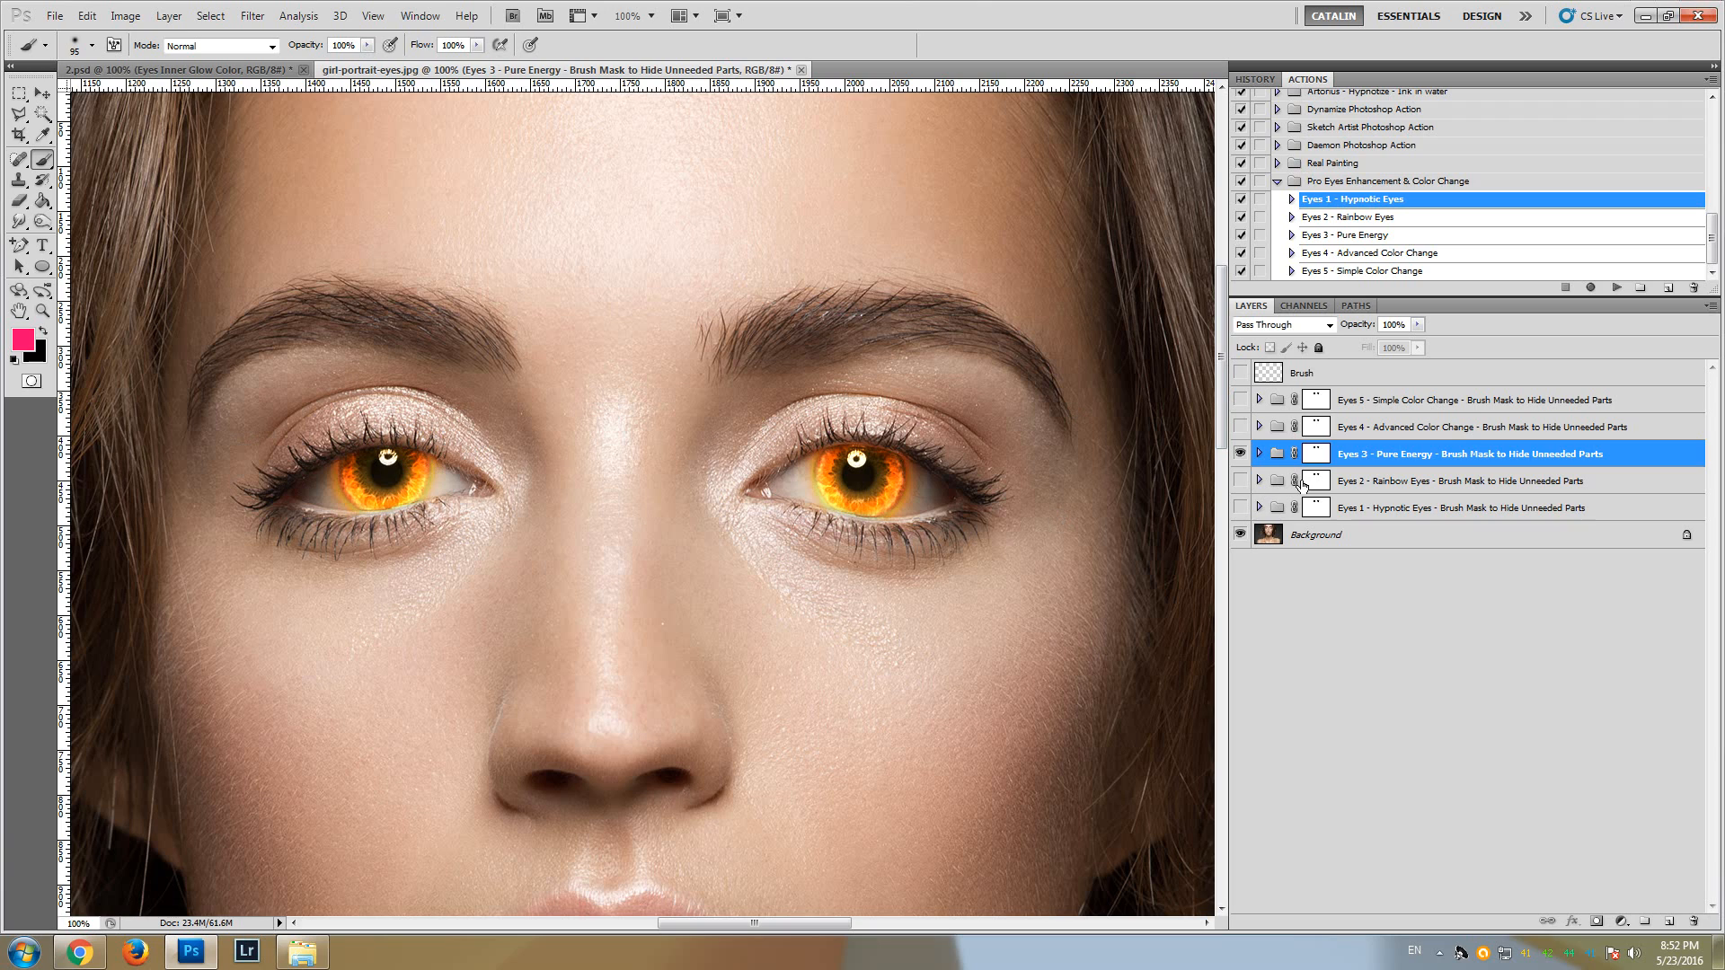
click(1241, 454)
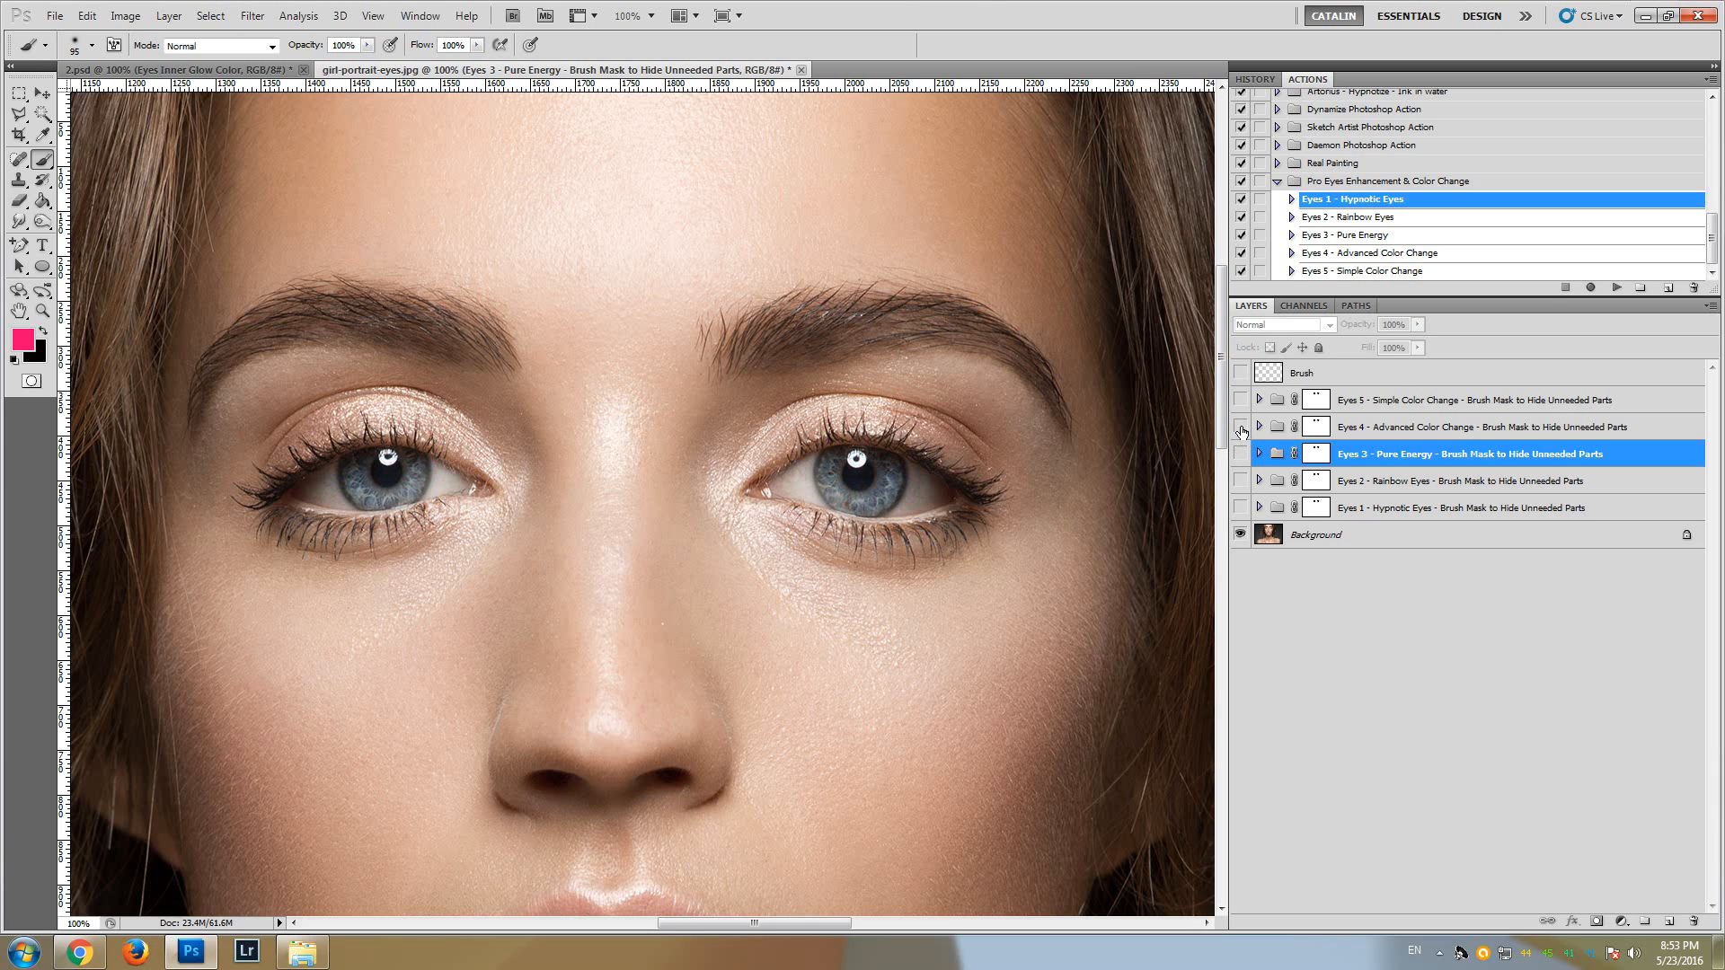
- Toggle the Eyes 4 - Advanced Color Change group on and off repeatedly to compare it with the original eyes
click(1240, 427)
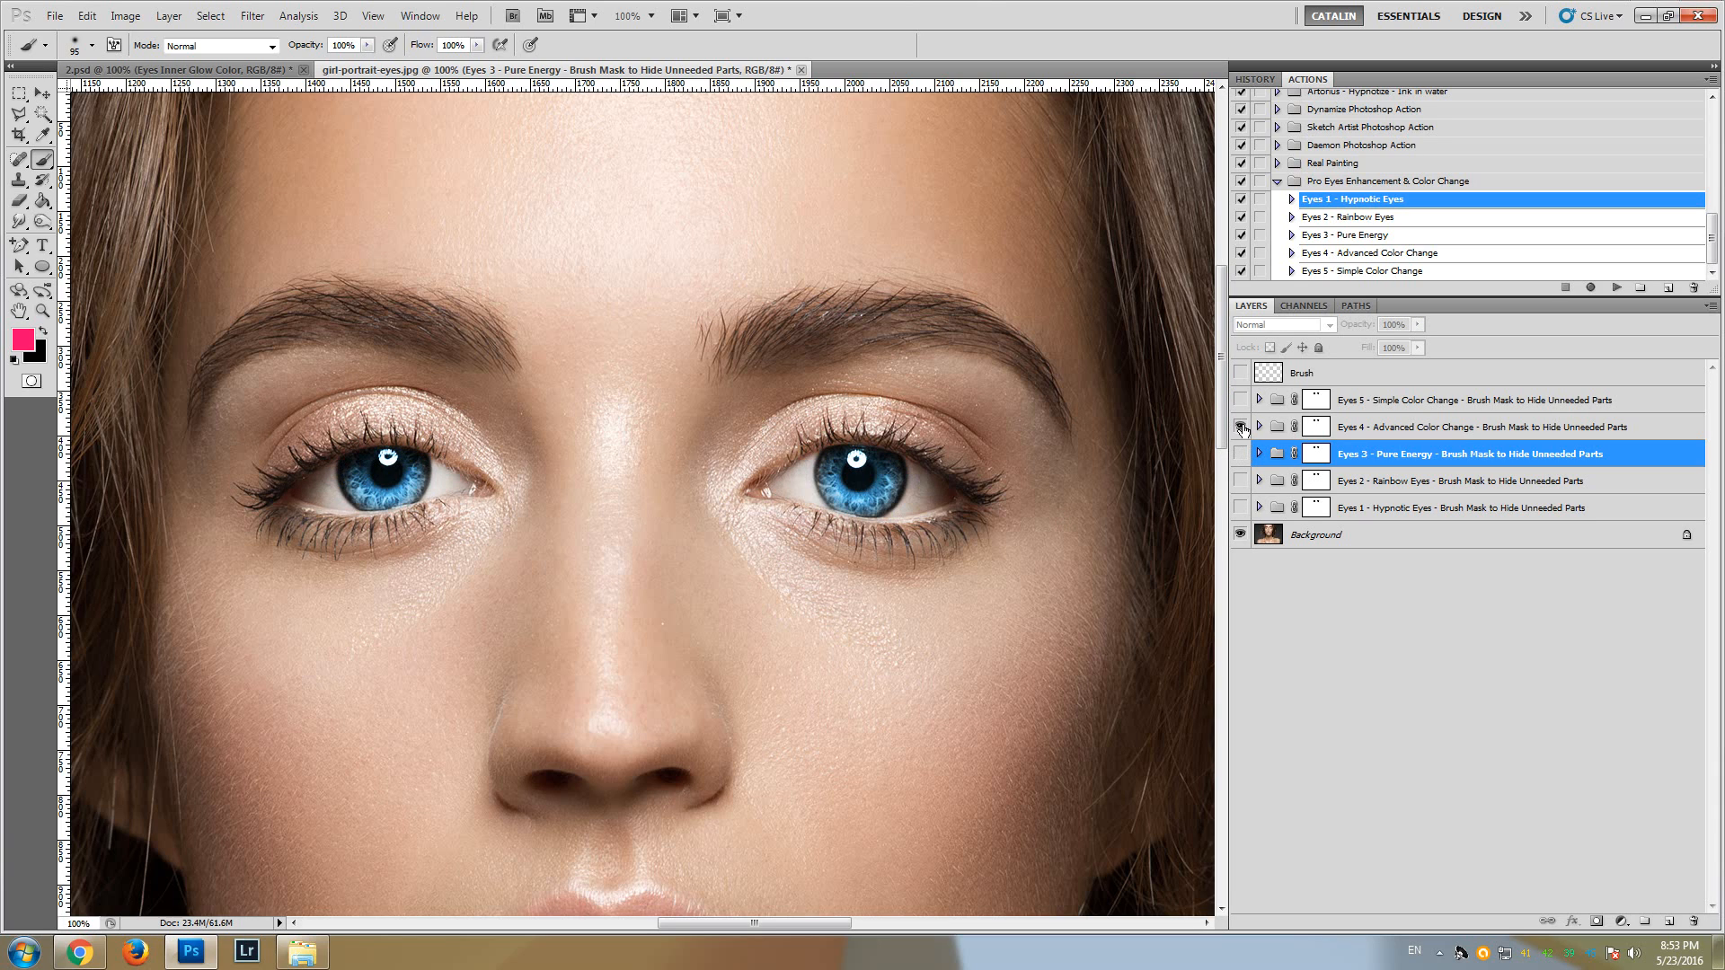
click(1241, 427)
click(1241, 428)
click(1241, 427)
click(1241, 427)
click(1242, 429)
click(1242, 428)
click(1242, 429)
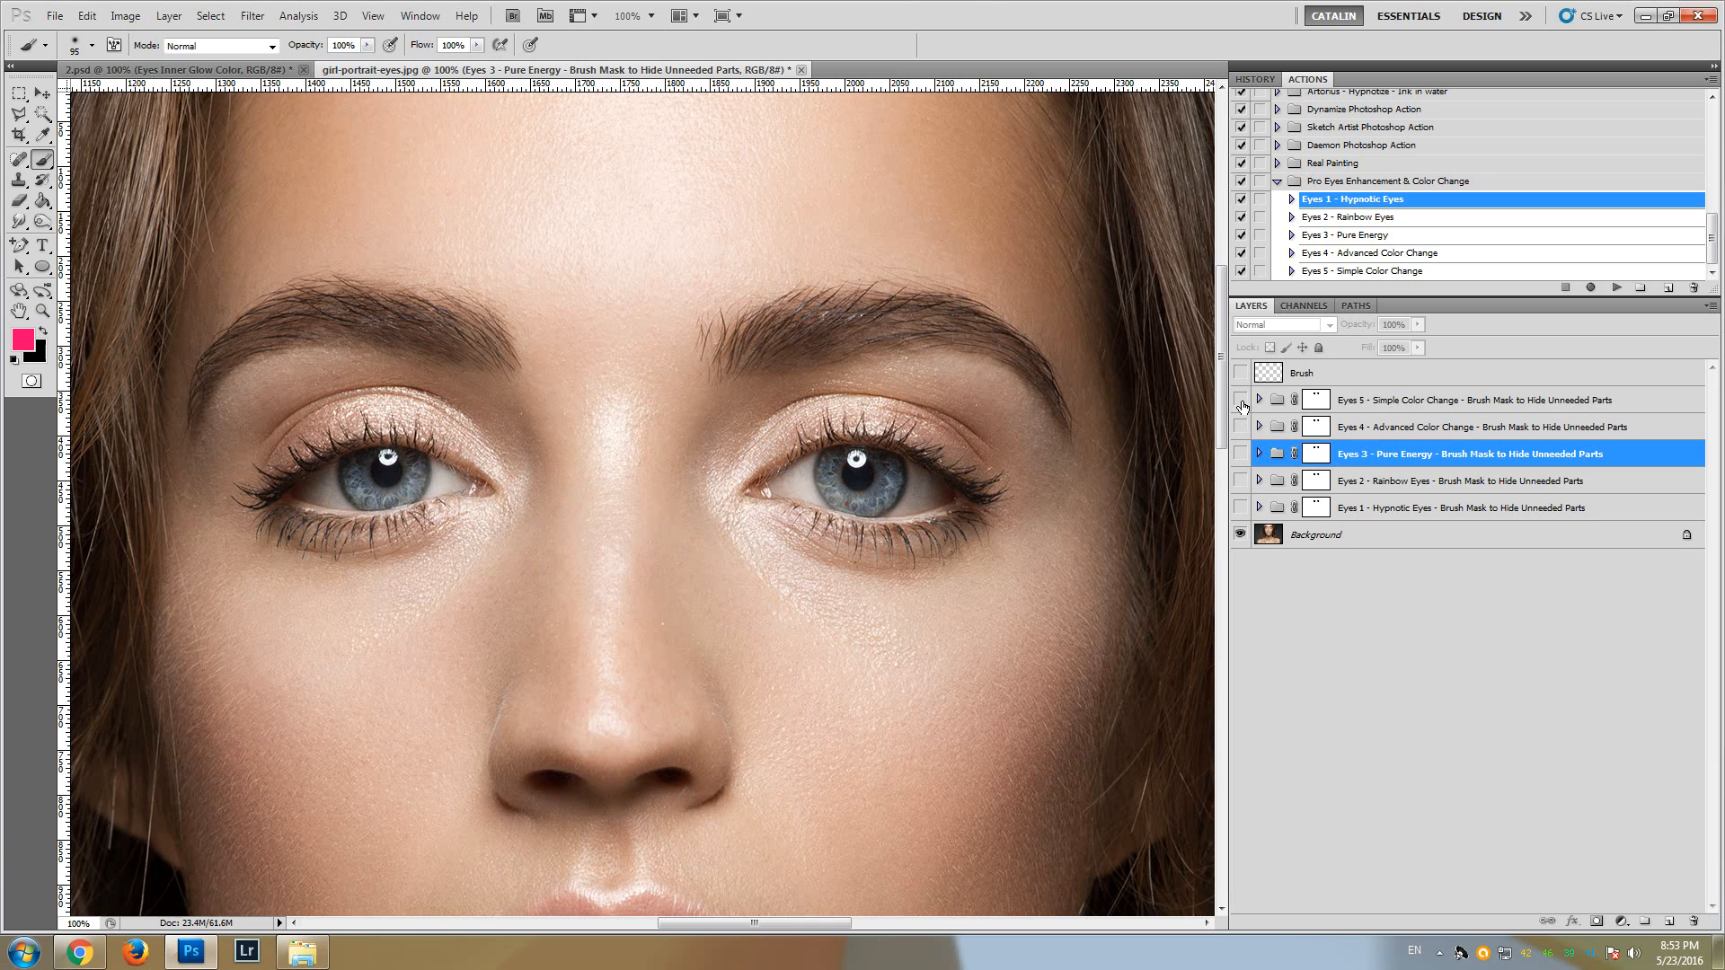
- Briefly preview the Eyes 5 - Simple Color Change group, leave it hidden, and show the Eyes 4 - Advanced Color Change group
click(1242, 401)
click(1242, 400)
click(1242, 400)
click(1242, 402)
click(1242, 428)
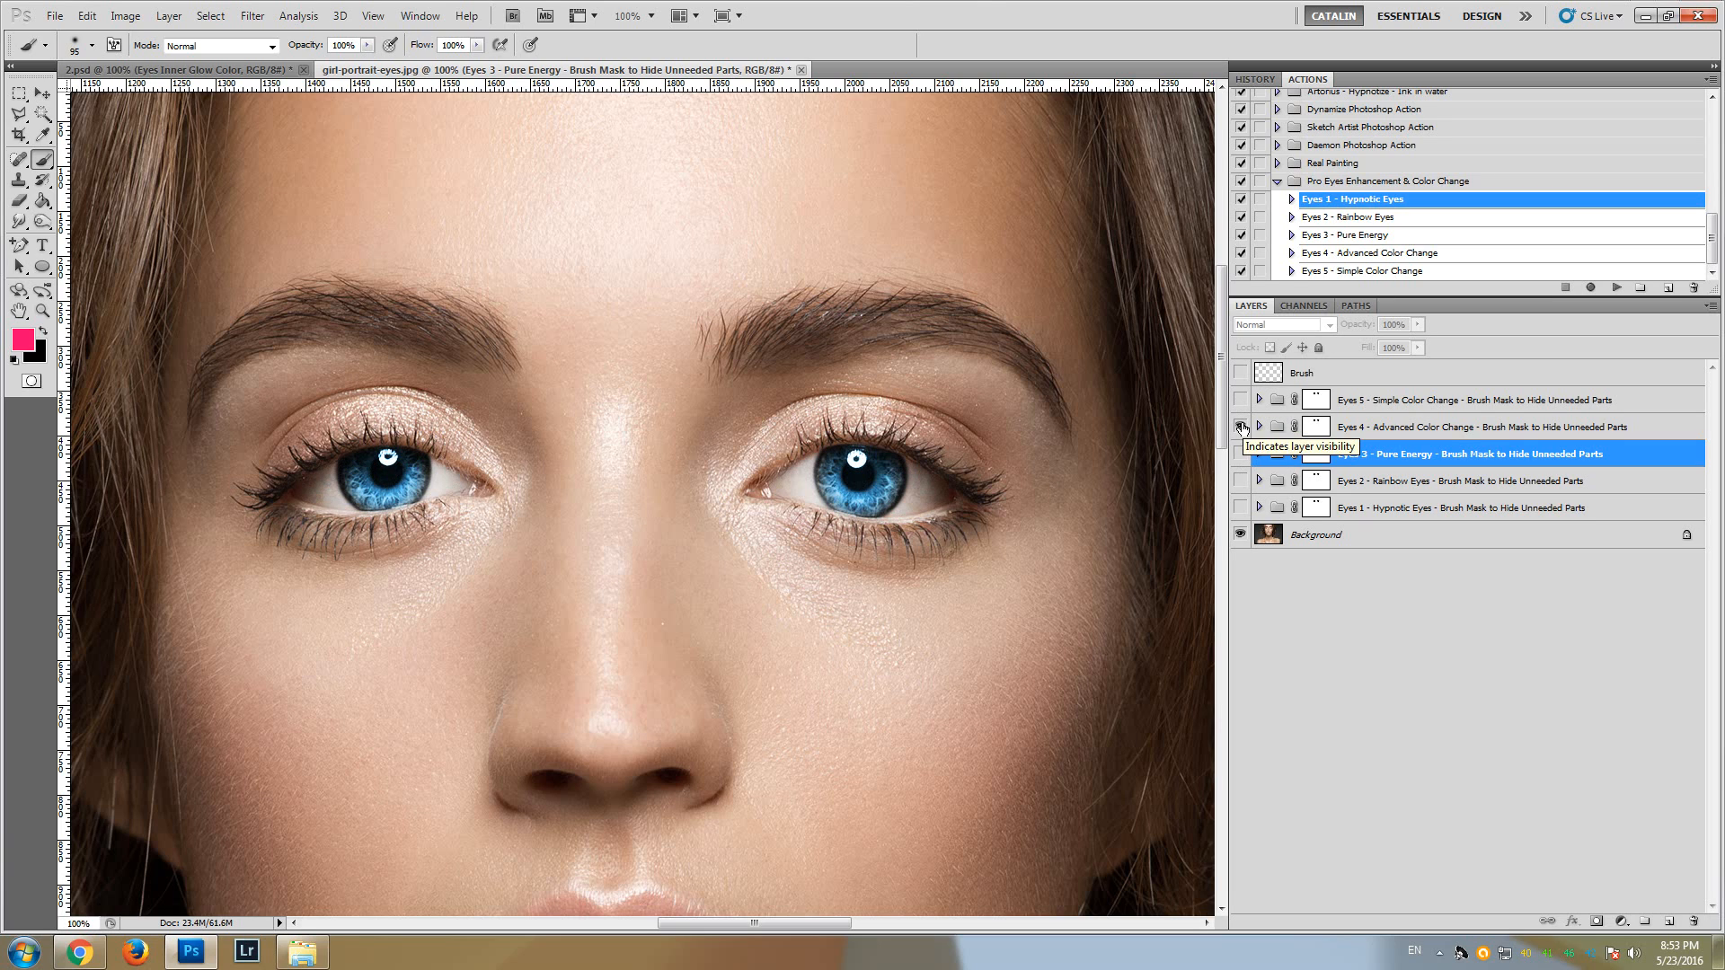